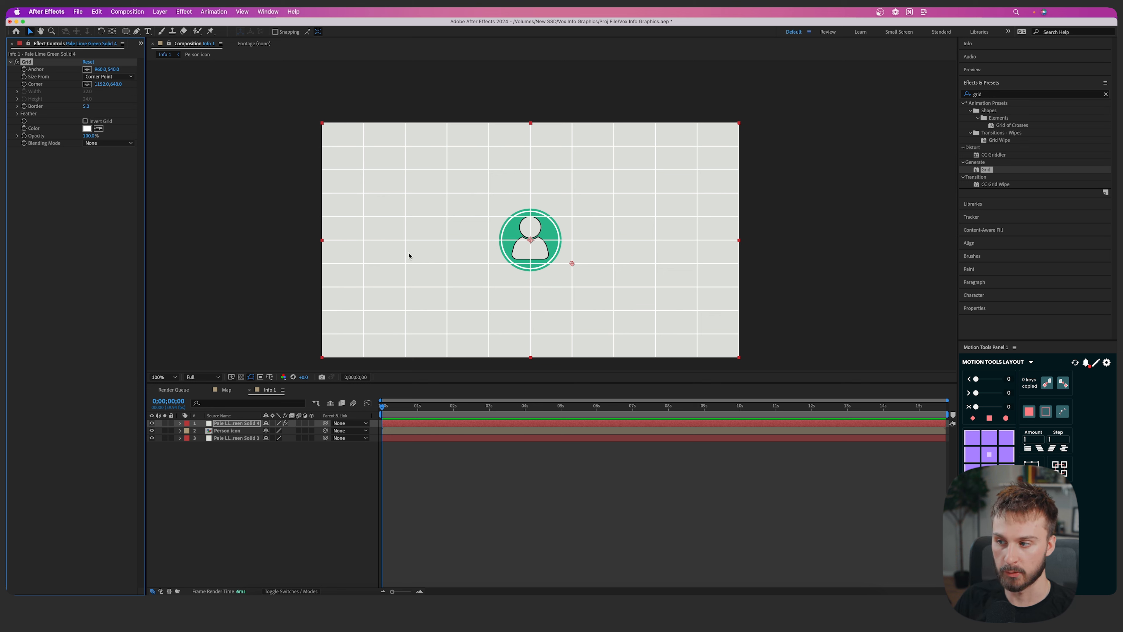
Set the Grid effect's anchor Y to 574 and its corner to 1040, 657 for small, nearly square cells
{"action": "left_click", "coordinate": [115, 69]}
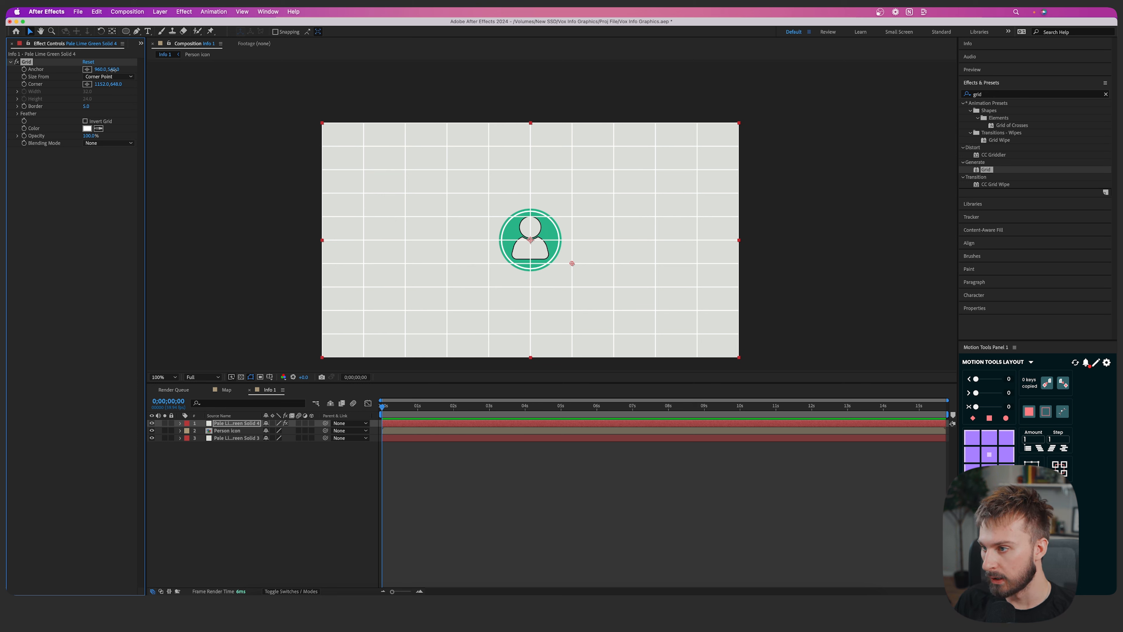
{"action": "type", "text": "574"}
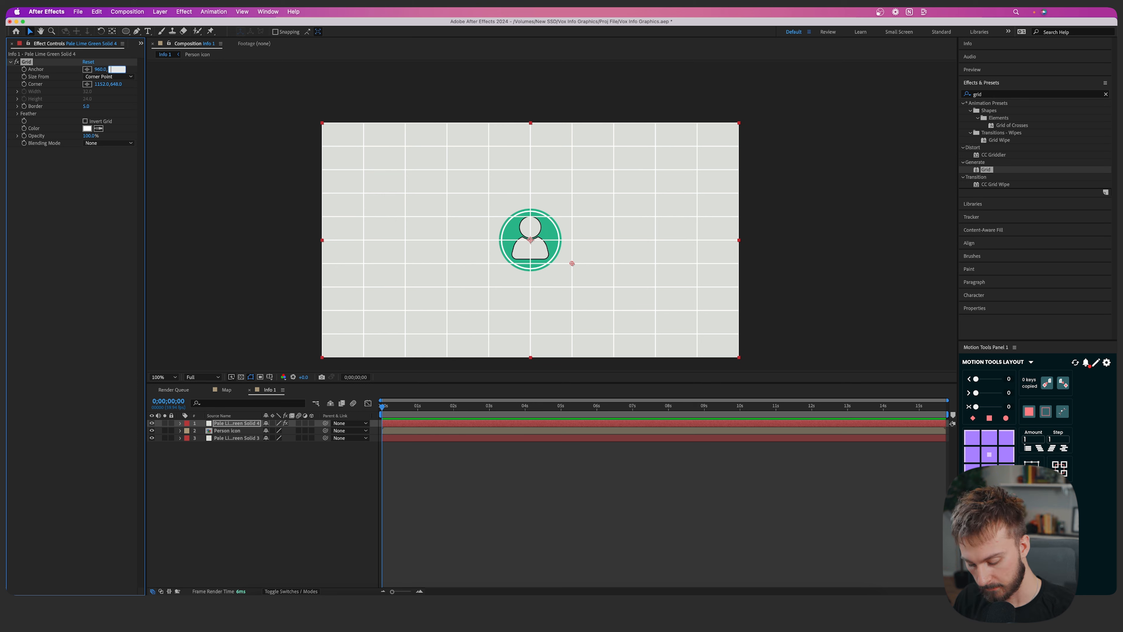
{"action": "left_click", "coordinate": [104, 88]}
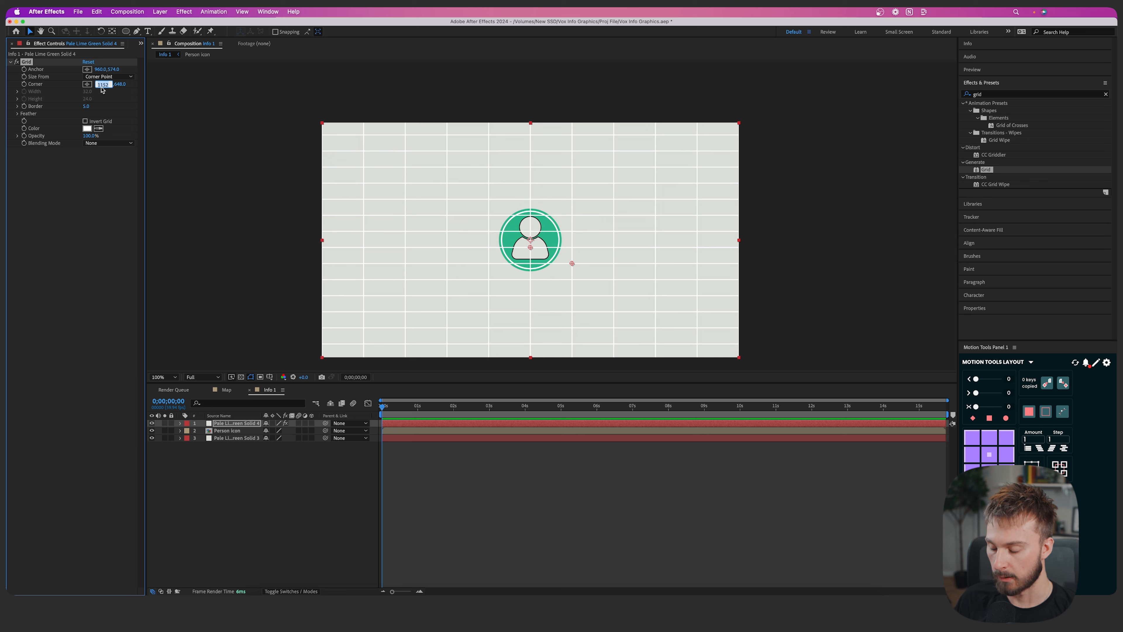
{"action": "type", "text": "10"}
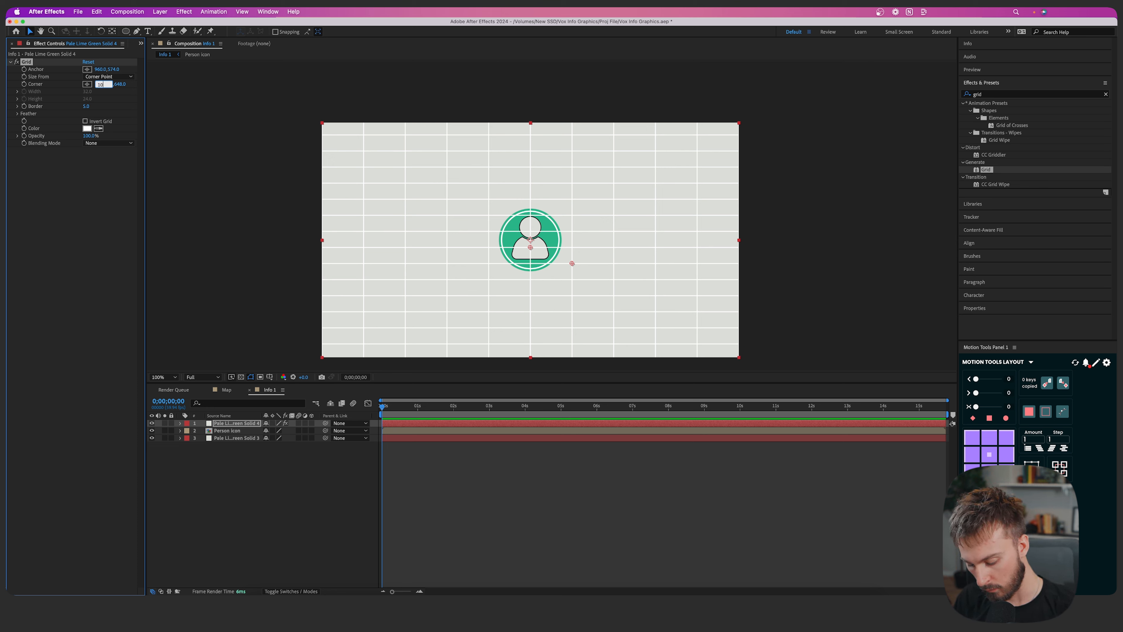
{"action": "type", "text": "40"}
{"action": "key", "text": "Return"}
{"action": "left_click", "coordinate": [123, 86]}
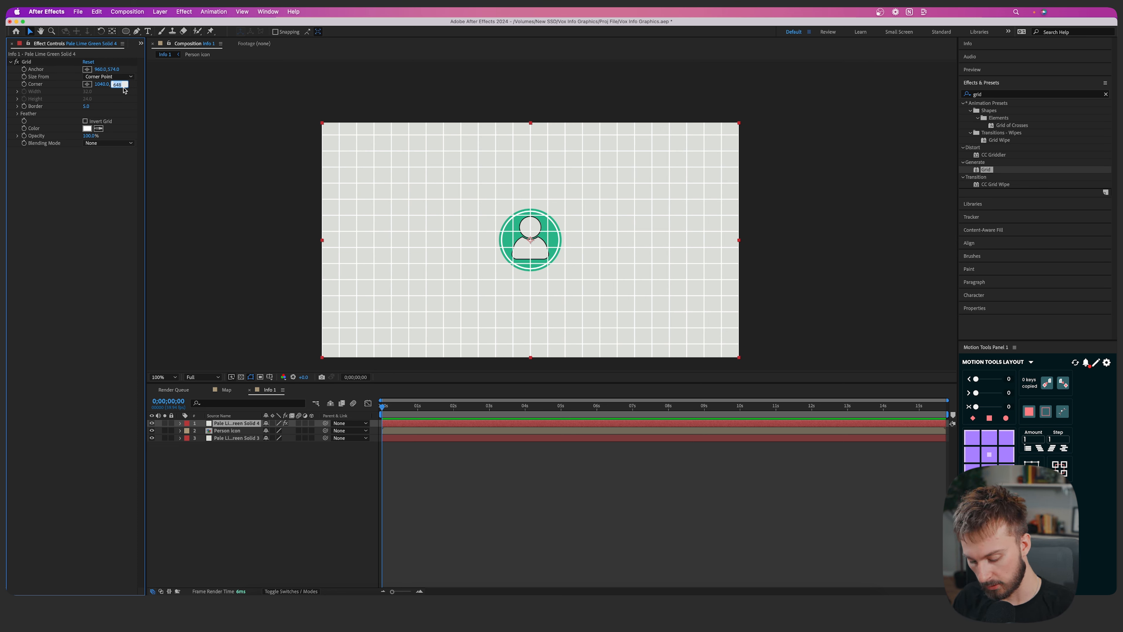
{"action": "key", "text": "Return"}
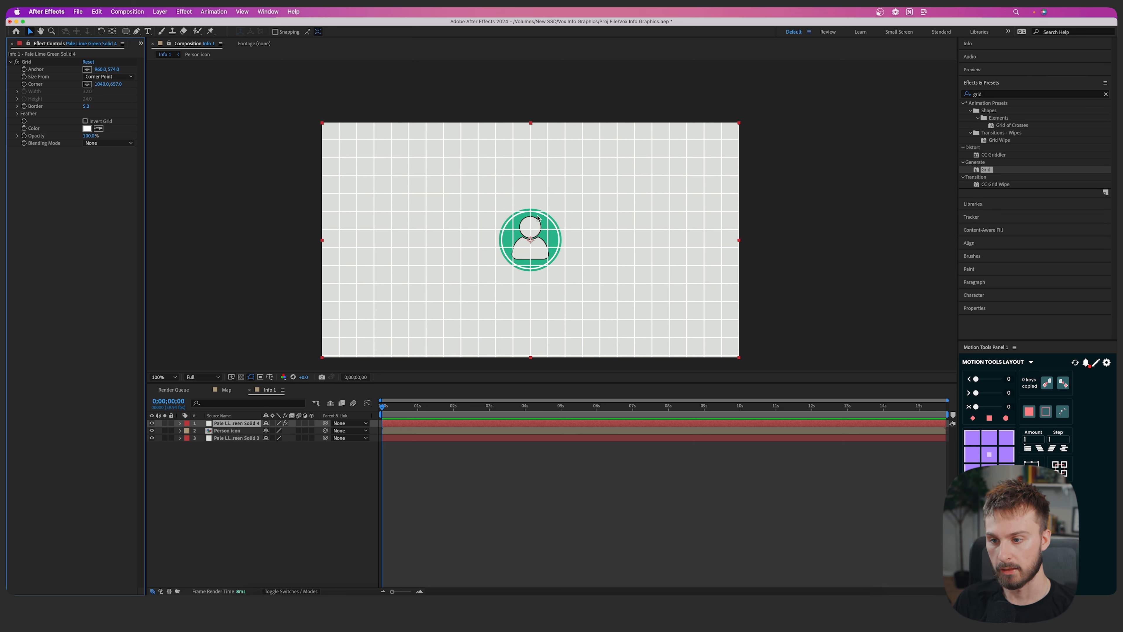
Scale the Person icon layer down to 24% and move it to the upper-left area of the grid
{"action": "left_click", "coordinate": [273, 430]}
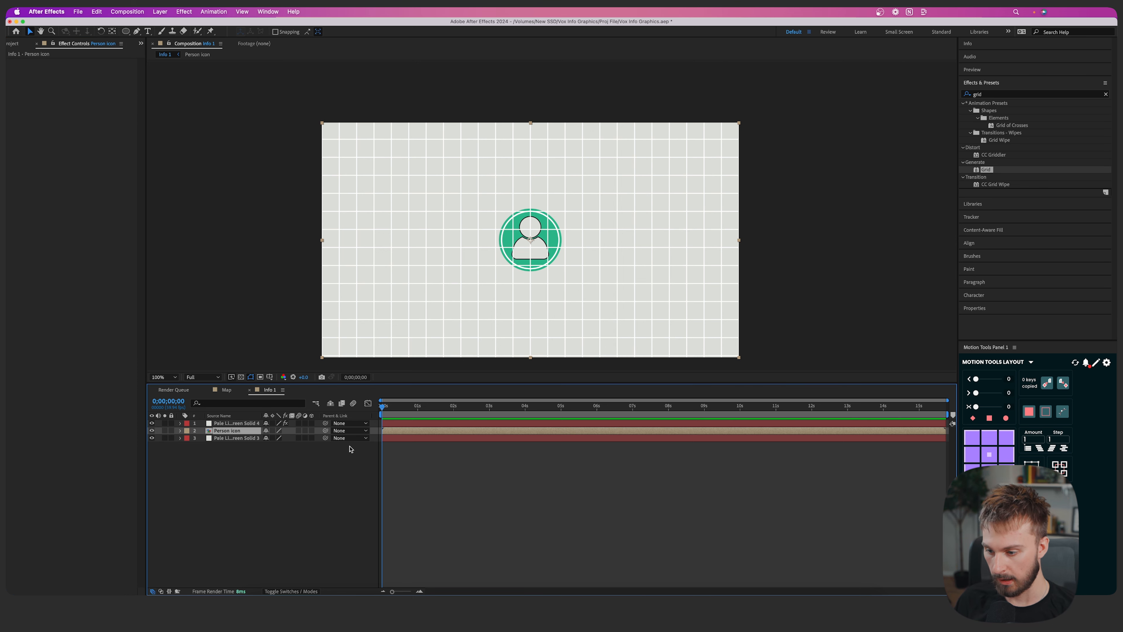
{"action": "key", "text": "s"}
{"action": "left_click_drag", "start_coordinate": [276, 437], "coordinate": [253, 440]}
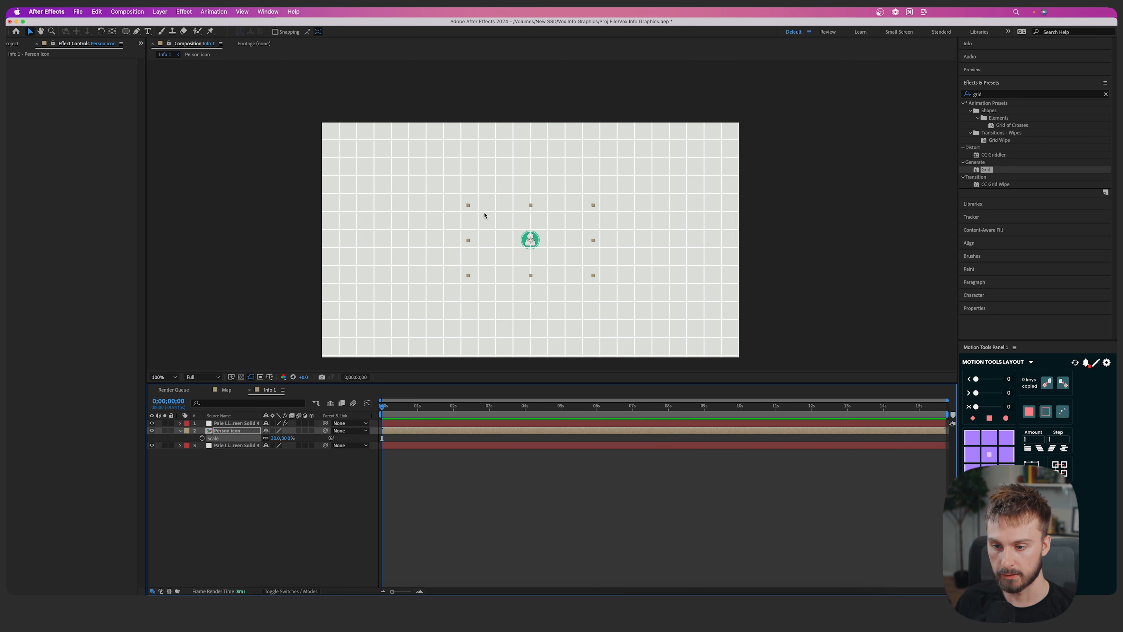
{"action": "scroll", "coordinate": [504, 242], "scroll_direction": "up", "scroll_amount": 1}
{"action": "left_click_drag", "start_coordinate": [560, 252], "coordinate": [543, 251]}
{"action": "scroll", "coordinate": [559, 278], "scroll_direction": "down", "scroll_amount": 1}
{"action": "left_click", "coordinate": [619, 261]}
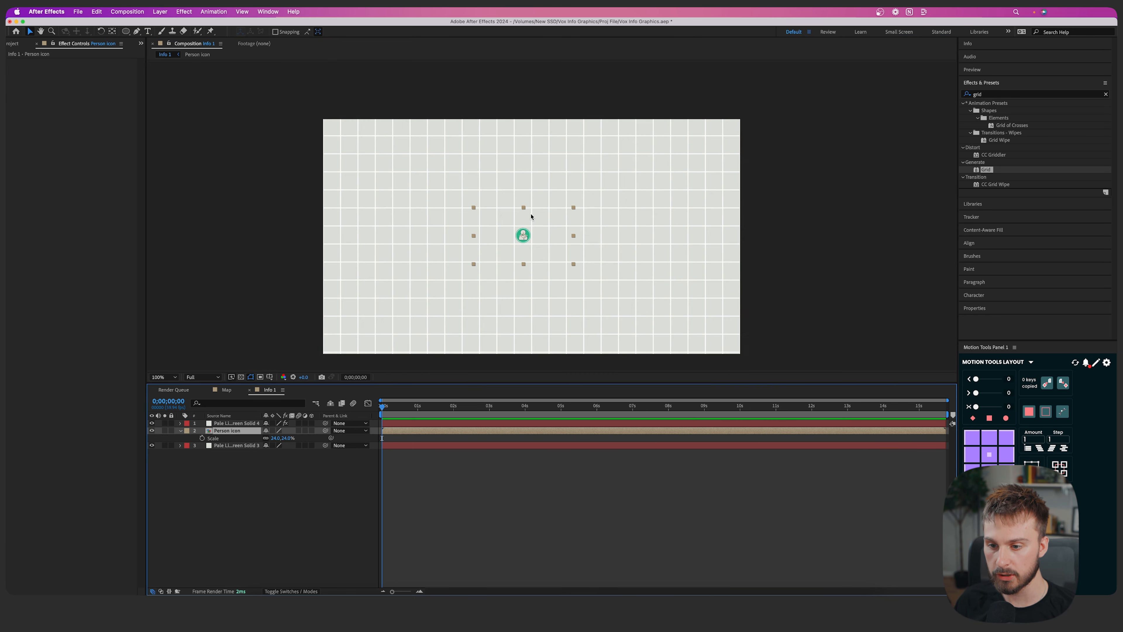
{"action": "scroll", "coordinate": [532, 222], "scroll_direction": "up", "scroll_amount": 1}
{"action": "scroll", "coordinate": [532, 222], "scroll_direction": "down", "scroll_amount": 1}
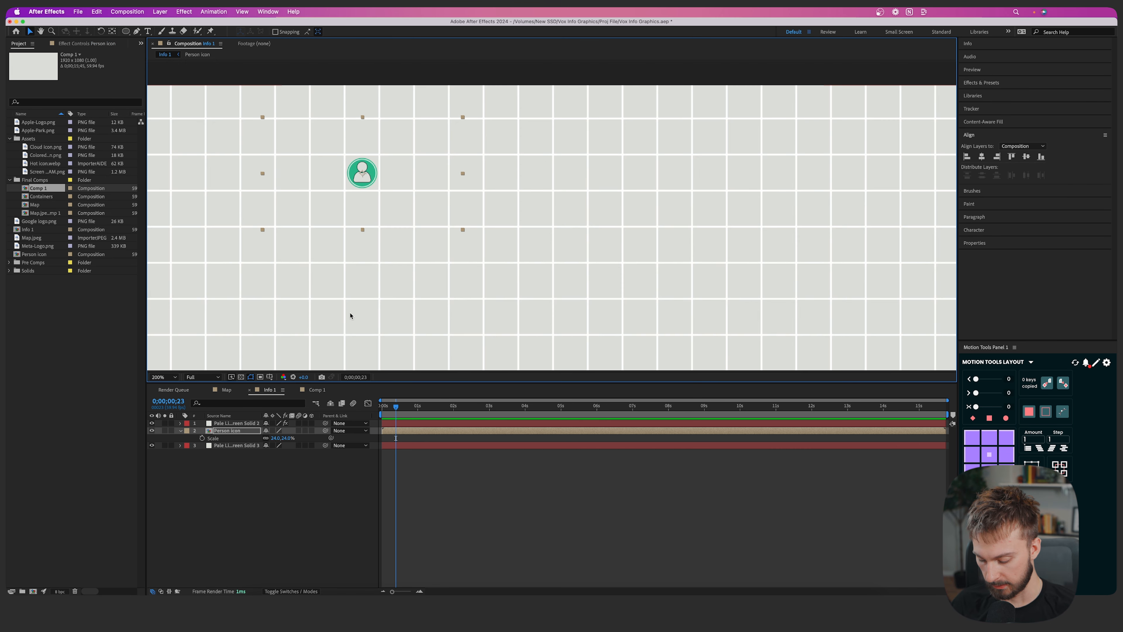
{"action": "scroll", "coordinate": [357, 146], "scroll_direction": "up", "scroll_amount": 2}
{"action": "scroll", "coordinate": [359, 207], "scroll_direction": "down", "scroll_amount": 1}
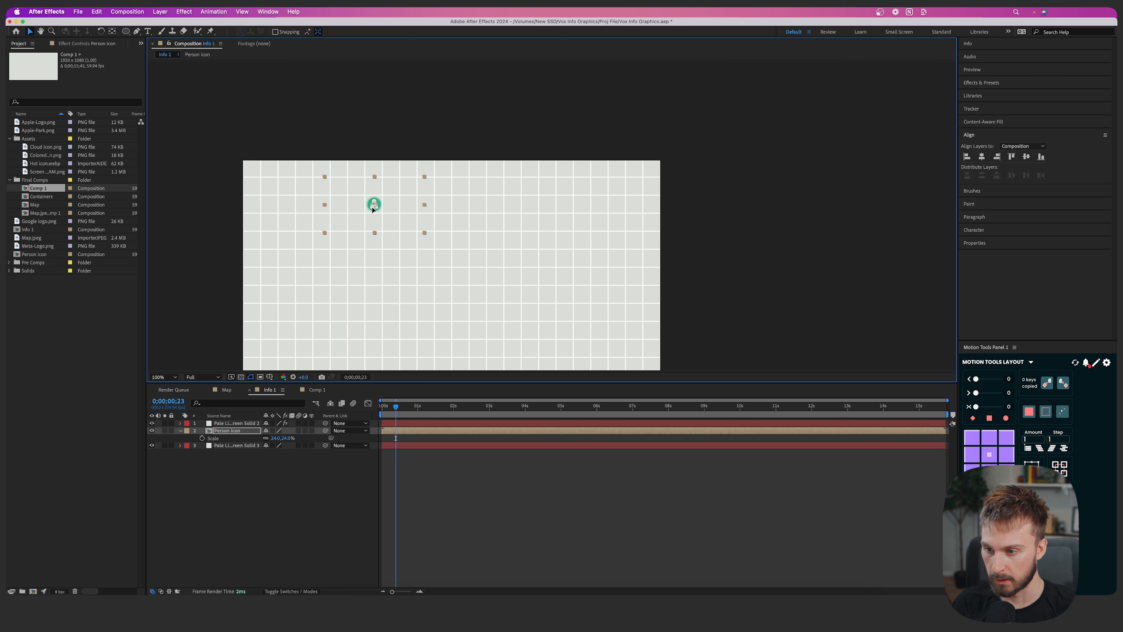
{"action": "scroll", "coordinate": [375, 242], "scroll_direction": "up", "scroll_amount": 1}
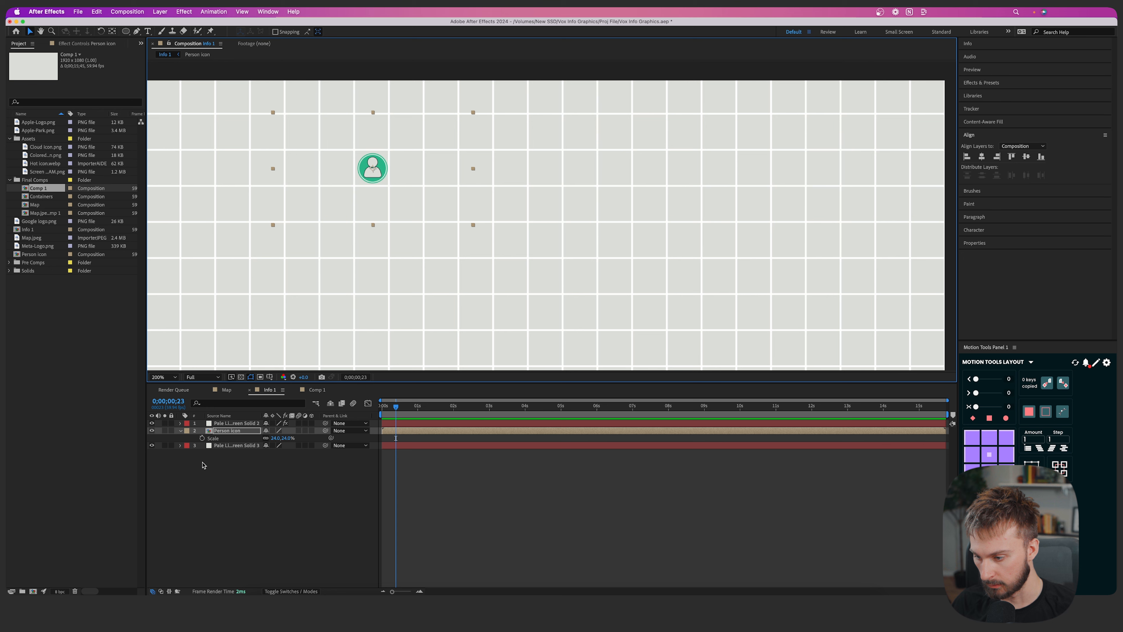
Set the Person icon's scale to 22% and centre it inside a grid cell at position 600, 203
{"action": "left_click_drag", "start_coordinate": [277, 438], "coordinate": [273, 438]}
{"action": "left_click_drag", "start_coordinate": [378, 180], "coordinate": [431, 217]}
{"action": "key", "text": "super+shift+a"}
{"action": "key", "text": "space"}
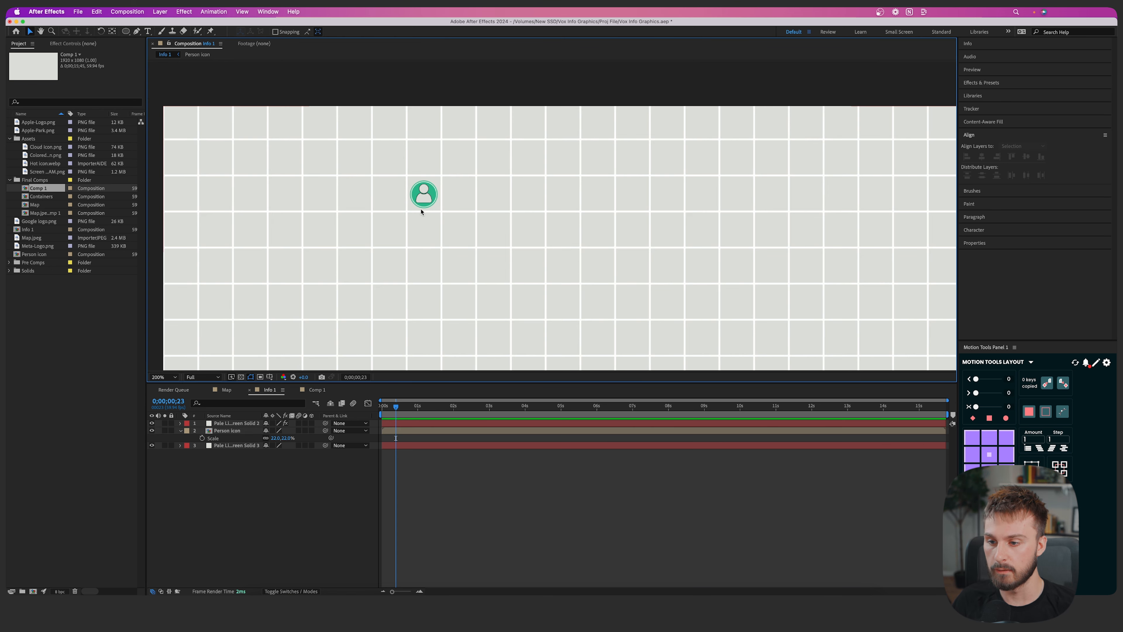
{"action": "left_click", "coordinate": [435, 216]}
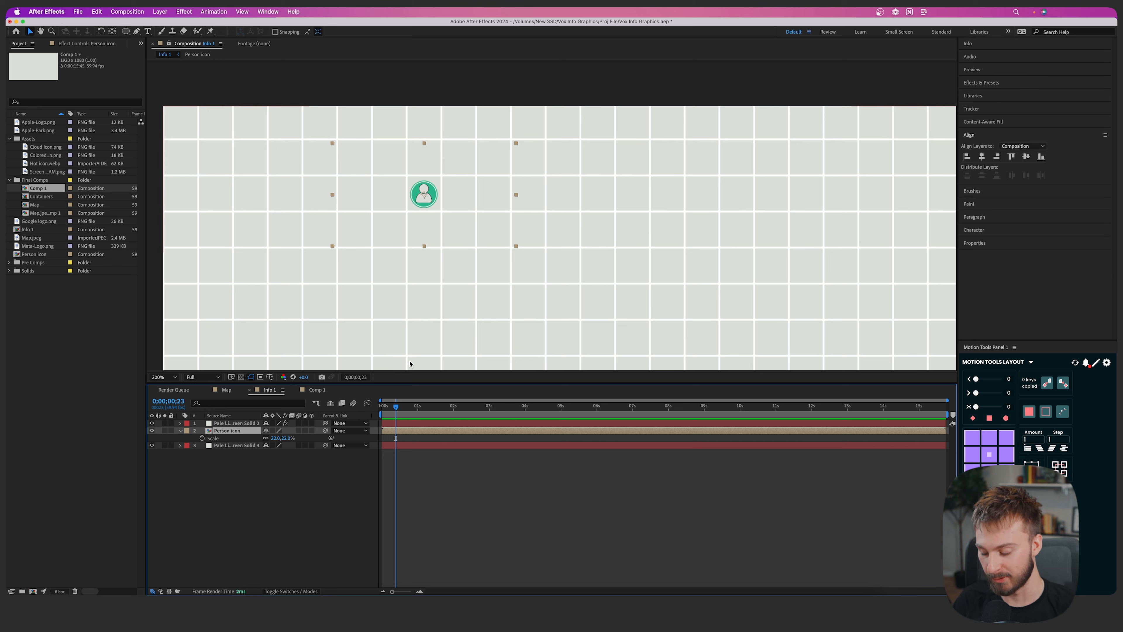
Add Position and Opacity keyframes to the Person icon layer and place them at about 1.8 seconds
{"action": "left_click_drag", "start_coordinate": [395, 410], "coordinate": [371, 424]}
{"action": "left_click", "coordinate": [180, 431]}
{"action": "left_click", "coordinate": [181, 430]}
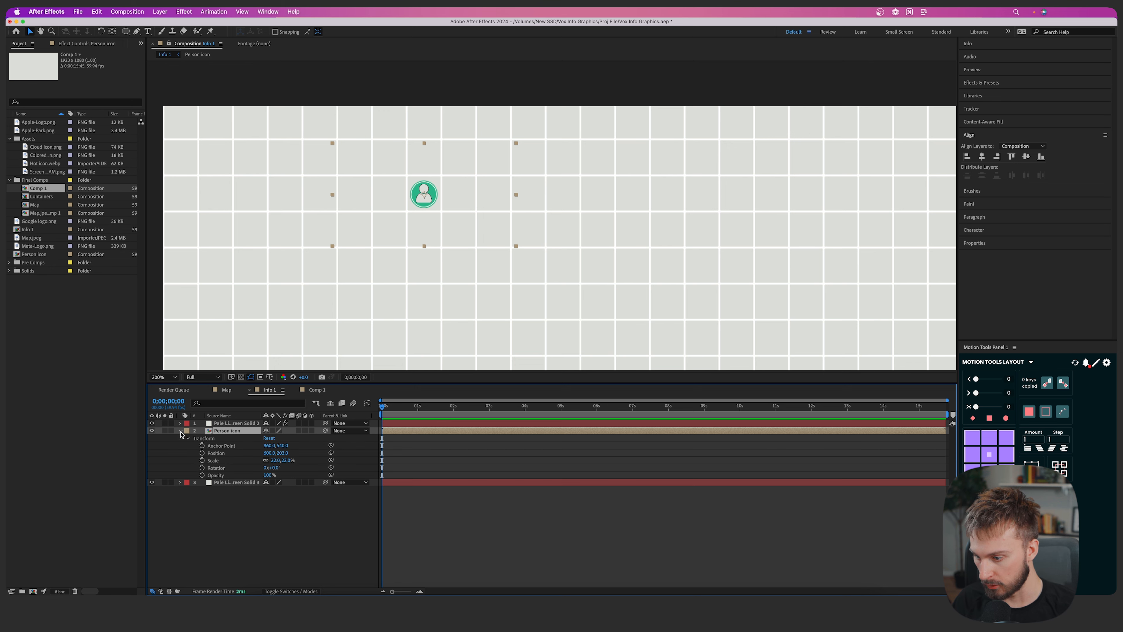
{"action": "left_click", "coordinate": [202, 453]}
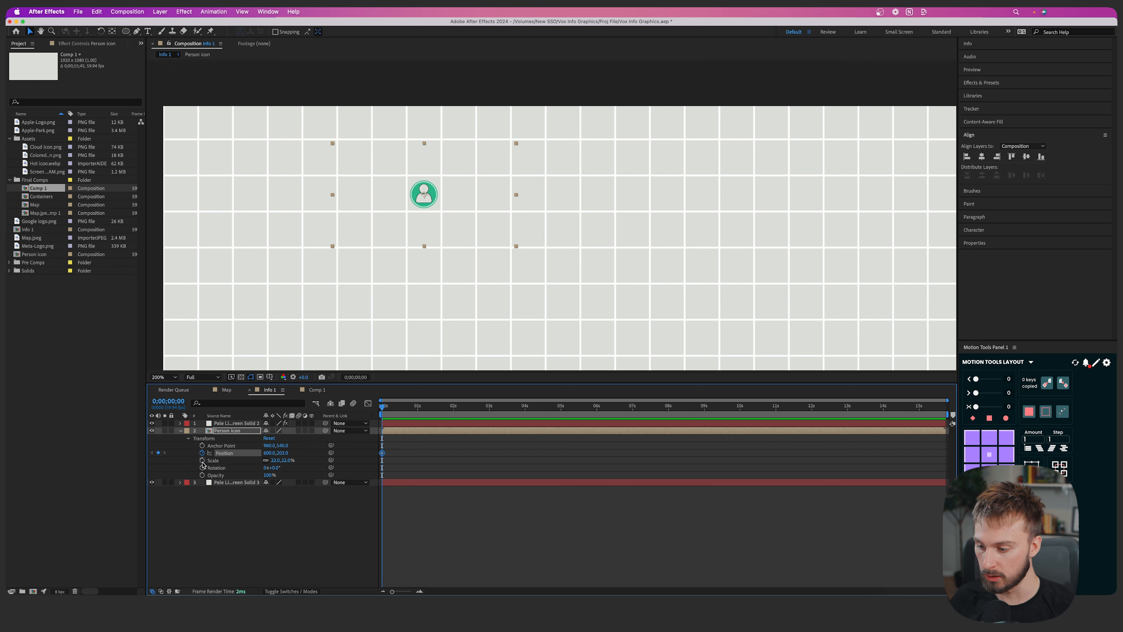
{"action": "left_click", "coordinate": [202, 475]}
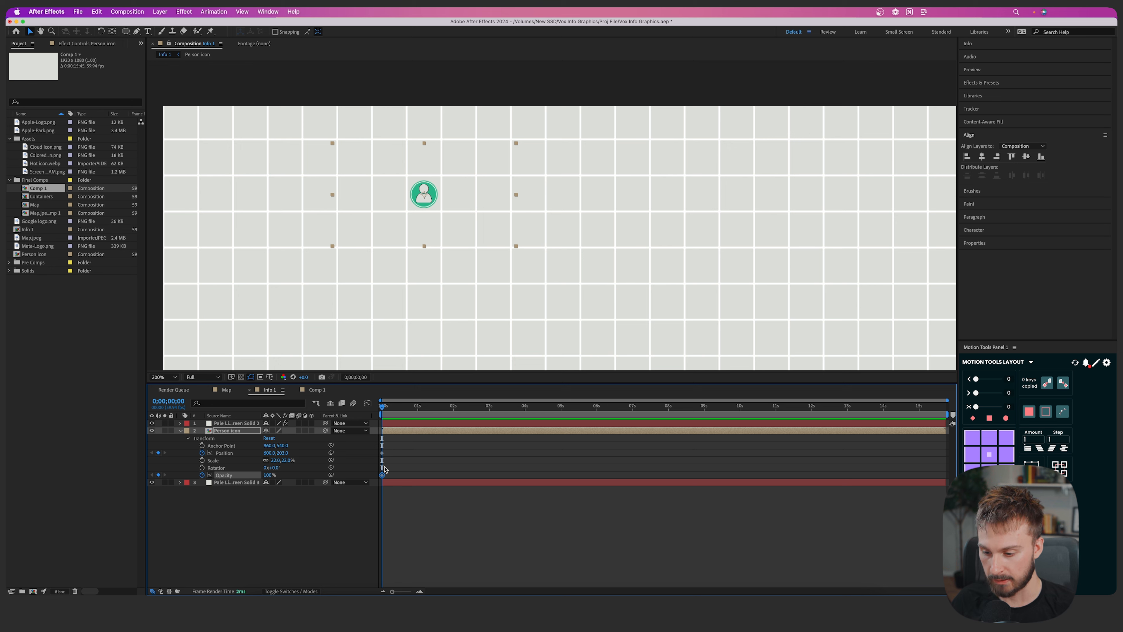
{"action": "left_click_drag", "start_coordinate": [393, 479], "coordinate": [448, 453]}
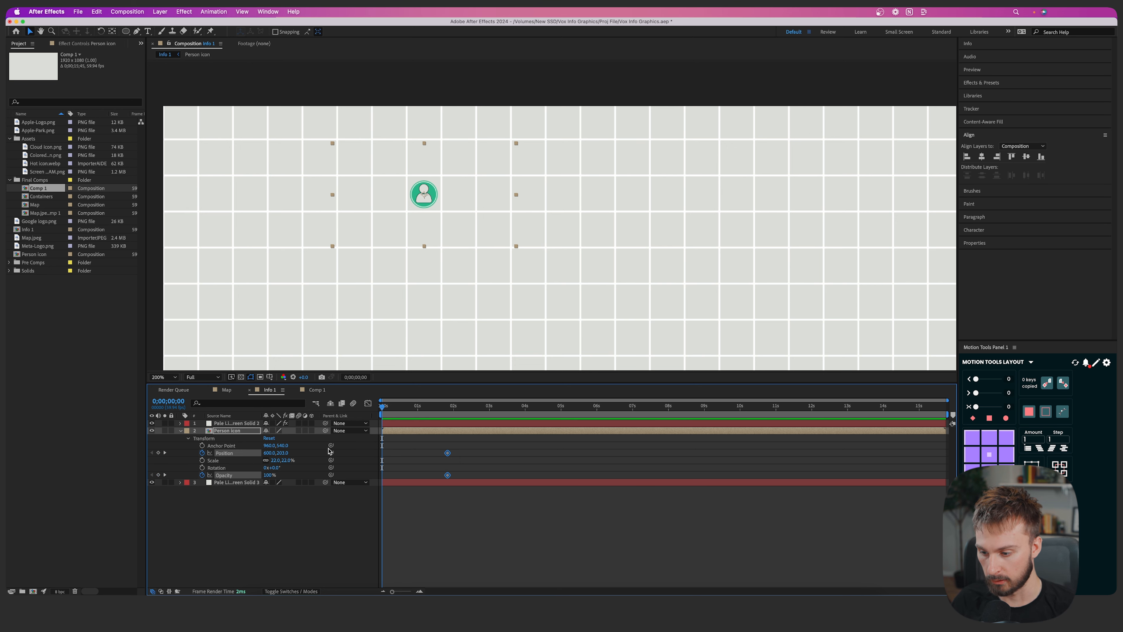
At the first frame, lower the Person icon to Y position 634 and set its opacity to 0%
{"action": "left_click_drag", "start_coordinate": [281, 455], "coordinate": [488, 442]}
{"action": "key", "text": "comma"}
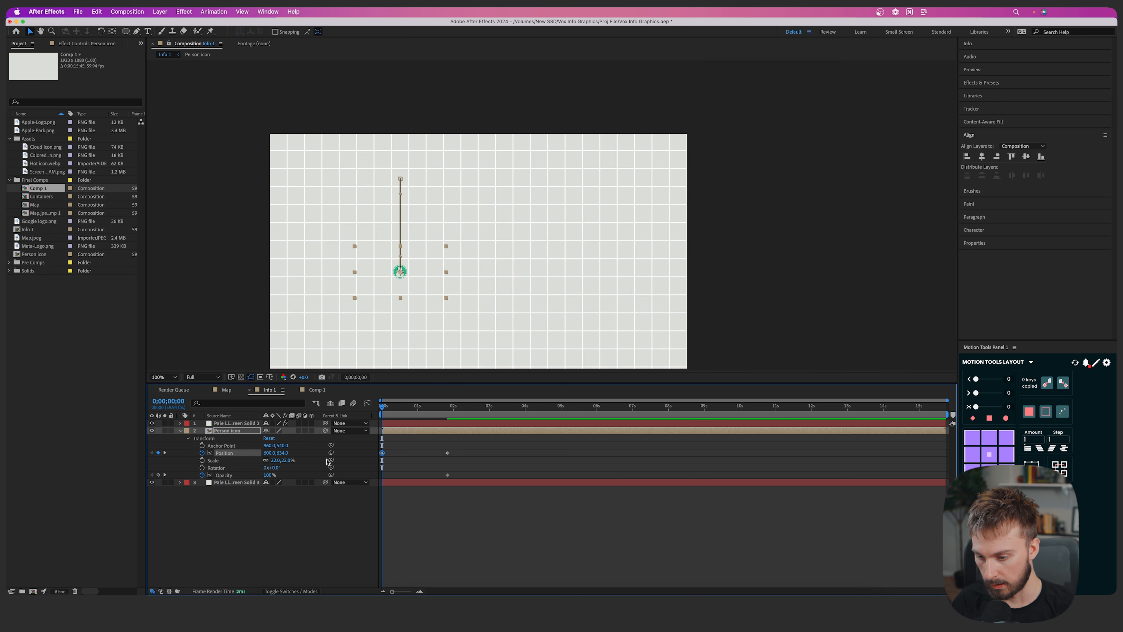
{"action": "left_click_drag", "start_coordinate": [267, 475], "coordinate": [164, 474]}
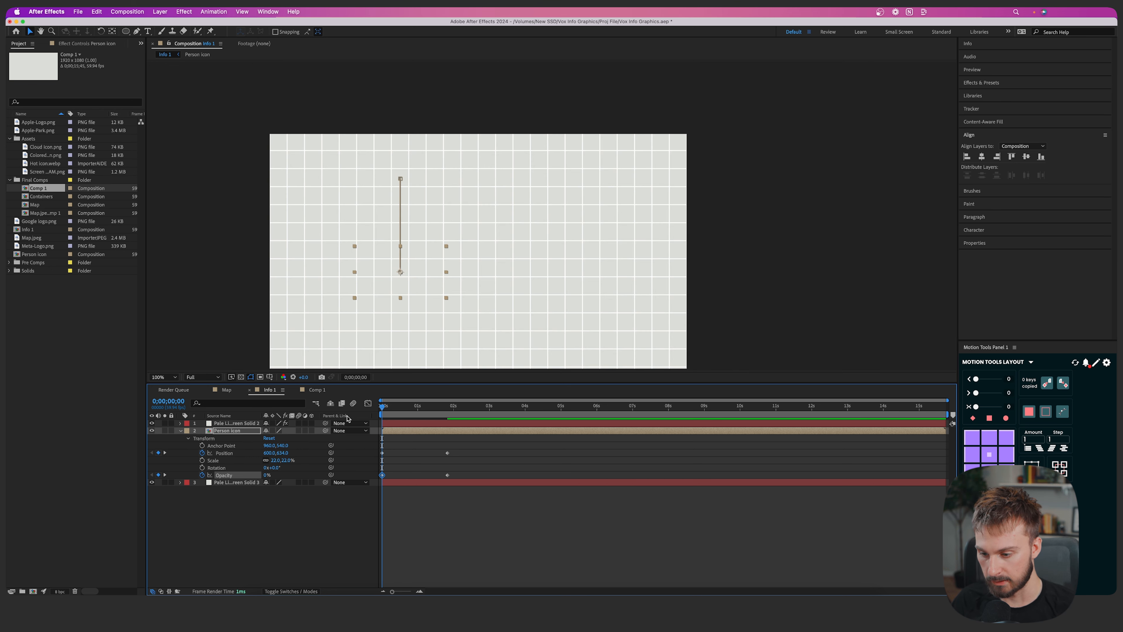
Add a second 0% opacity keyframe to the Person icon at 0;00;00;33
{"action": "left_click_drag", "start_coordinate": [385, 410], "coordinate": [403, 407]}
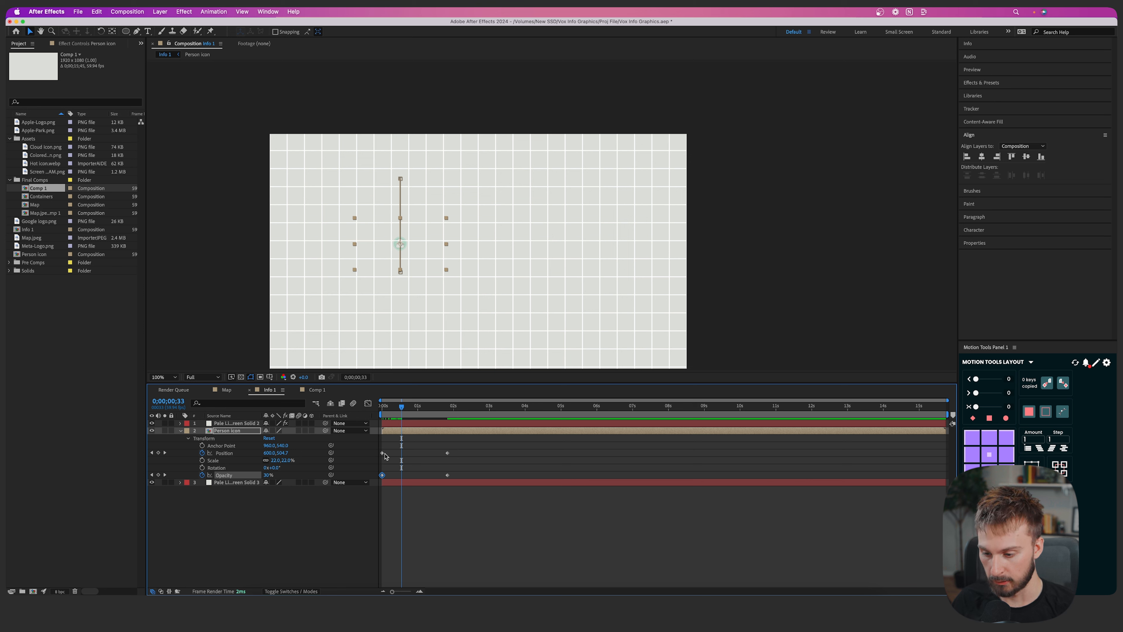
{"action": "left_click", "coordinate": [266, 476]}
{"action": "type", "text": "0"}
{"action": "key", "text": "Return"}
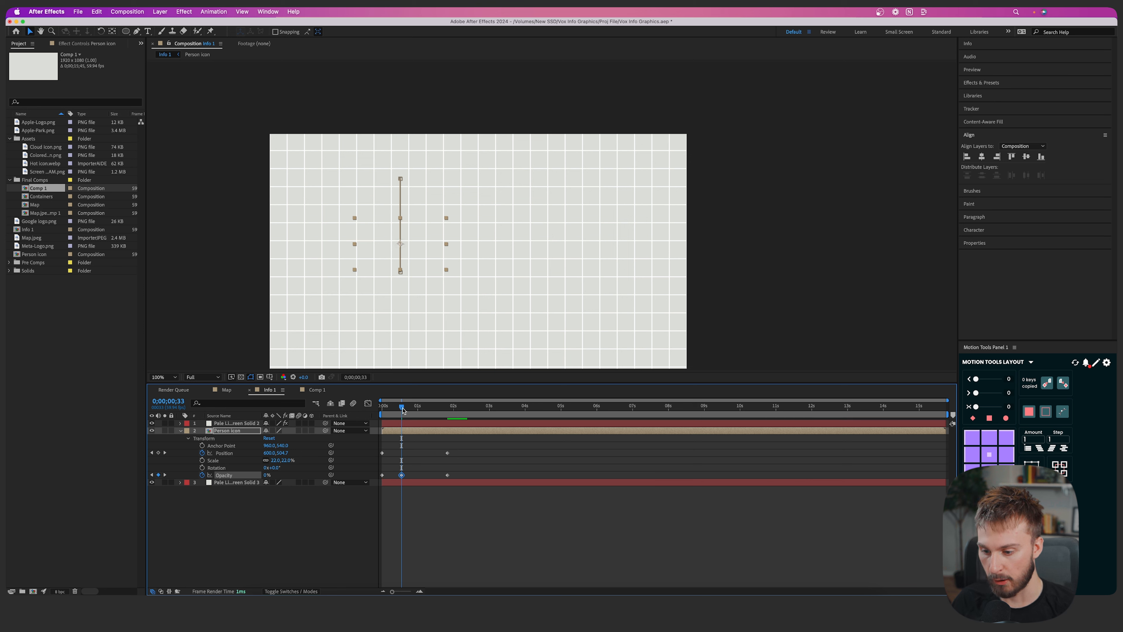
Tighten the Person icon's timing by shifting the final Position keyframe to about 1.3 seconds and the later Opacity keyframes to about 0.3 and 0.8 seconds
{"action": "left_click_drag", "start_coordinate": [402, 410], "coordinate": [414, 407]}
{"action": "left_click_drag", "start_coordinate": [447, 476], "coordinate": [427, 453]}
{"action": "left_click", "coordinate": [402, 476]}
{"action": "left_click", "coordinate": [442, 406]}
{"action": "left_click", "coordinate": [443, 454]}
{"action": "mouse_move", "coordinate": [424, 475]}
{"action": "left_mouse_down"}
{"action": "mouse_move", "coordinate": [392, 474]}
{"action": "mouse_move", "coordinate": [410, 474]}
{"action": "left_mouse_up"}
Apply Easy Ease to both Position keyframes, lengthen the final keyframe's incoming ease in the graph editor, and preview the motion
{"action": "left_click_drag", "start_coordinate": [490, 457], "coordinate": [371, 447]}
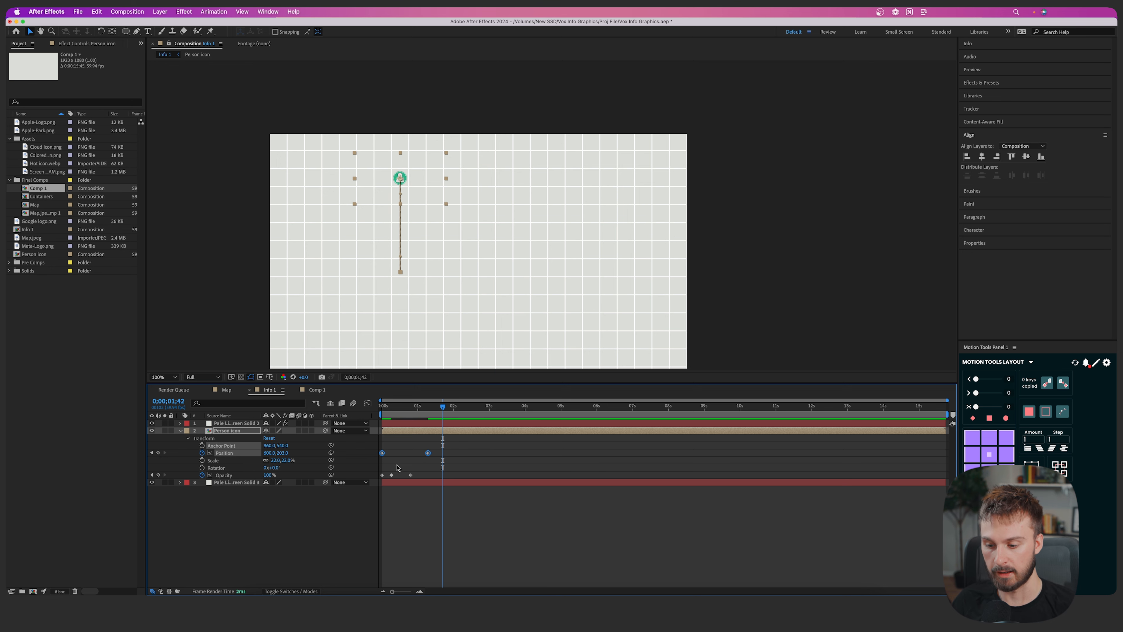
{"action": "right_click", "coordinate": [427, 453]}
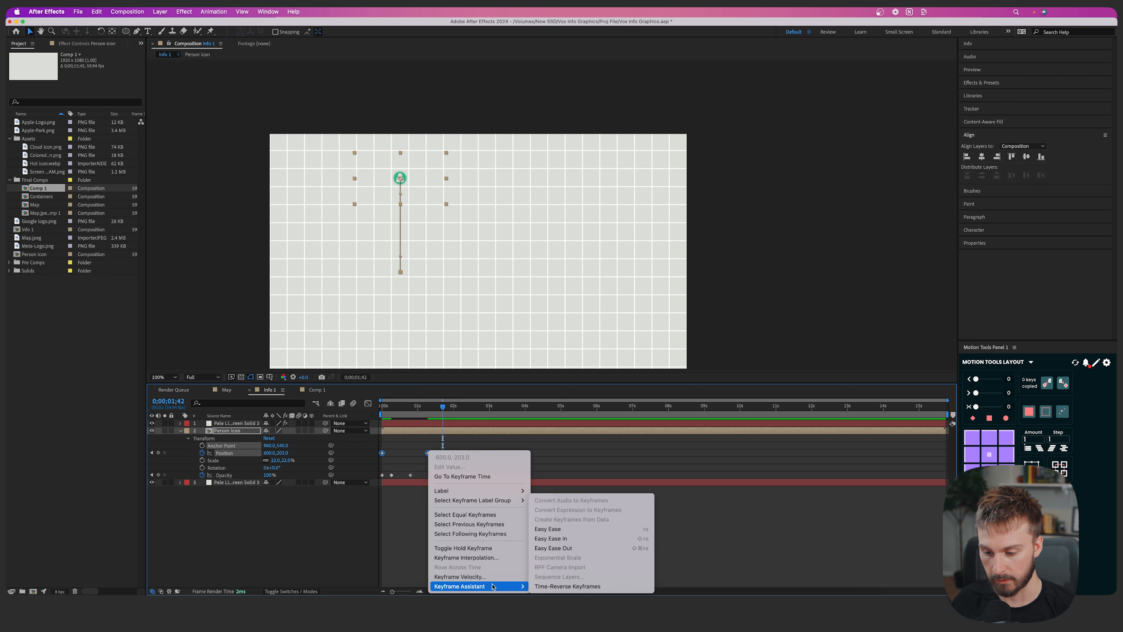
{"action": "left_click", "coordinate": [571, 537]}
{"action": "left_click", "coordinate": [367, 403]}
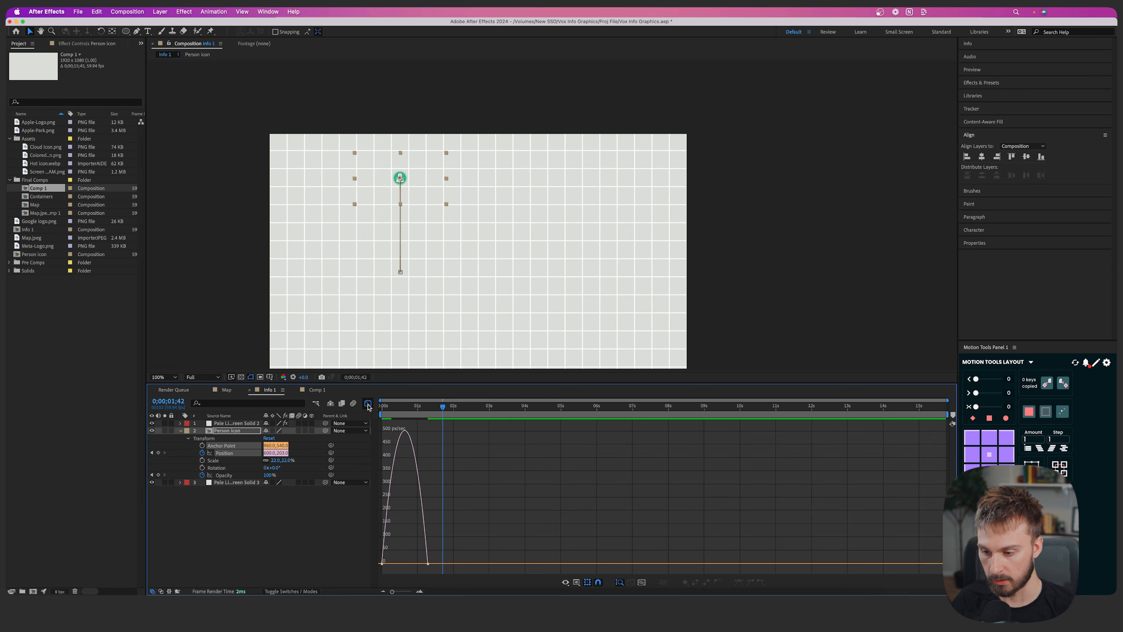
{"action": "left_click_drag", "start_coordinate": [419, 563], "coordinate": [405, 563]}
{"action": "left_click", "coordinate": [367, 403]}
{"action": "key", "text": "space"}
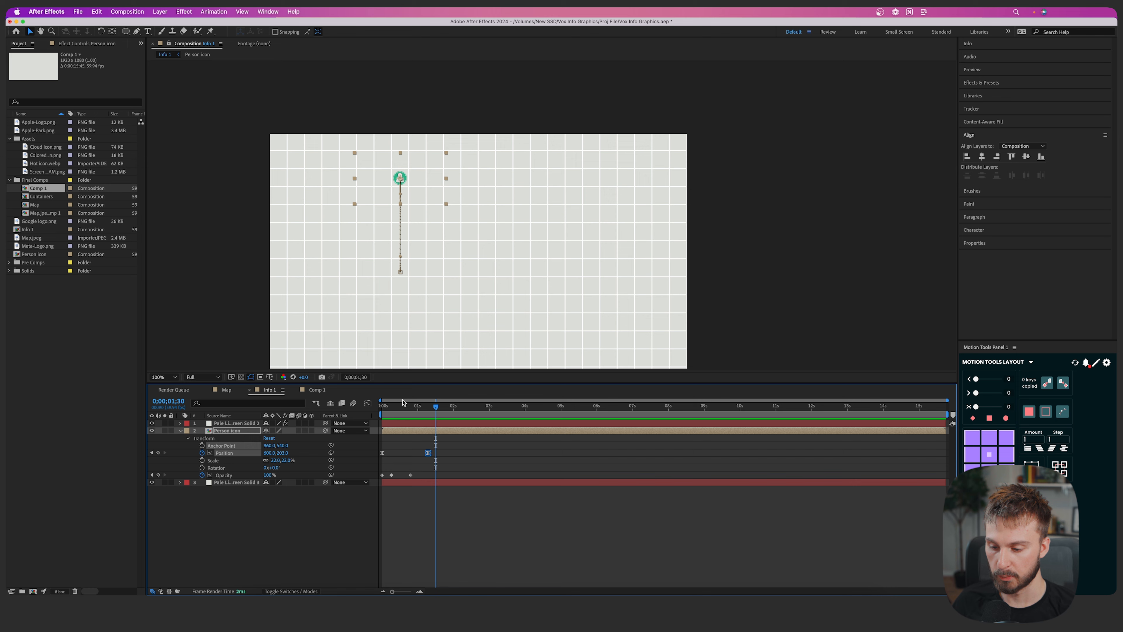
Try to duplicate the animated Person icon layer and move the copy into the neighbouring grid cell
{"action": "scroll", "coordinate": [404, 155], "scroll_direction": "up", "scroll_amount": 1}
{"action": "left_click", "coordinate": [467, 460]}
{"action": "left_click", "coordinate": [461, 431]}
{"action": "key", "text": "super+d"}
{"action": "left_click_drag", "start_coordinate": [398, 204], "coordinate": [437, 206]}
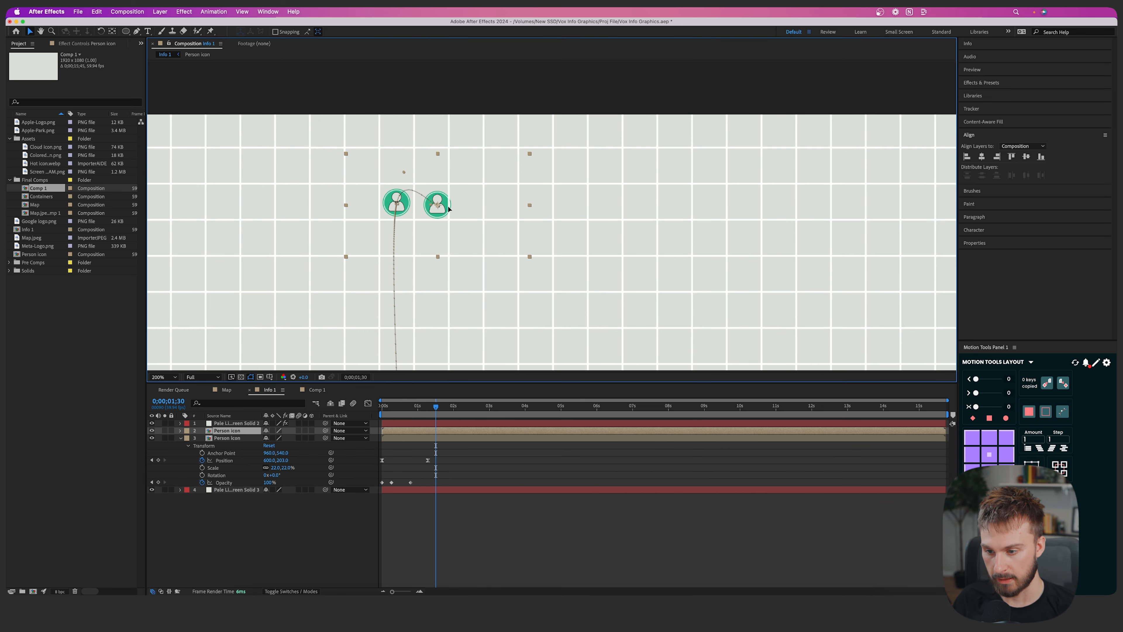
{"action": "left_click_drag", "start_coordinate": [436, 409], "coordinate": [436, 408]}
{"action": "key", "text": "super+z"}
{"action": "key", "text": "super+z"}
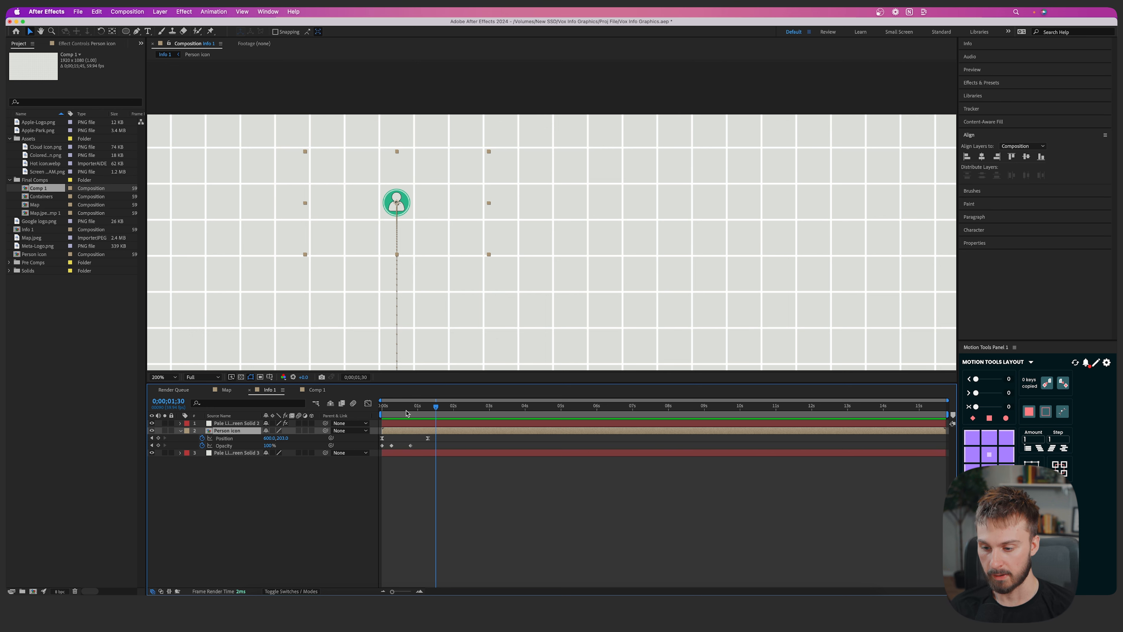
Pre-compose the Person icon layer as Person icon Comp 1, moving all attributes into the new composition
{"action": "right_click", "coordinate": [412, 431]}
{"action": "left_click", "coordinate": [445, 535]}
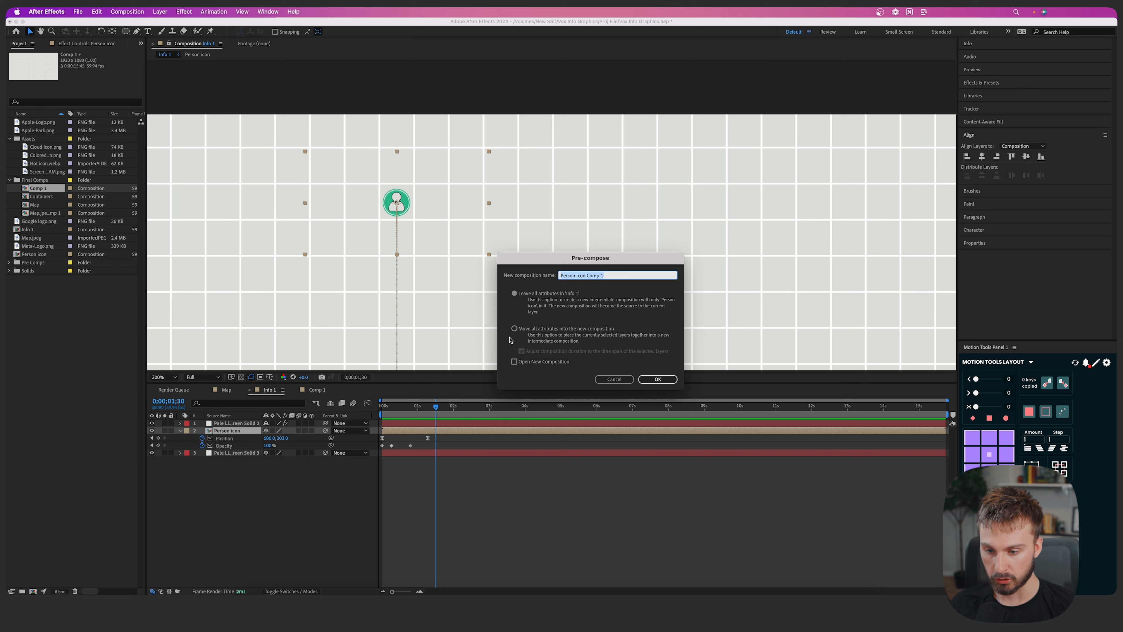
{"action": "left_click", "coordinate": [518, 332]}
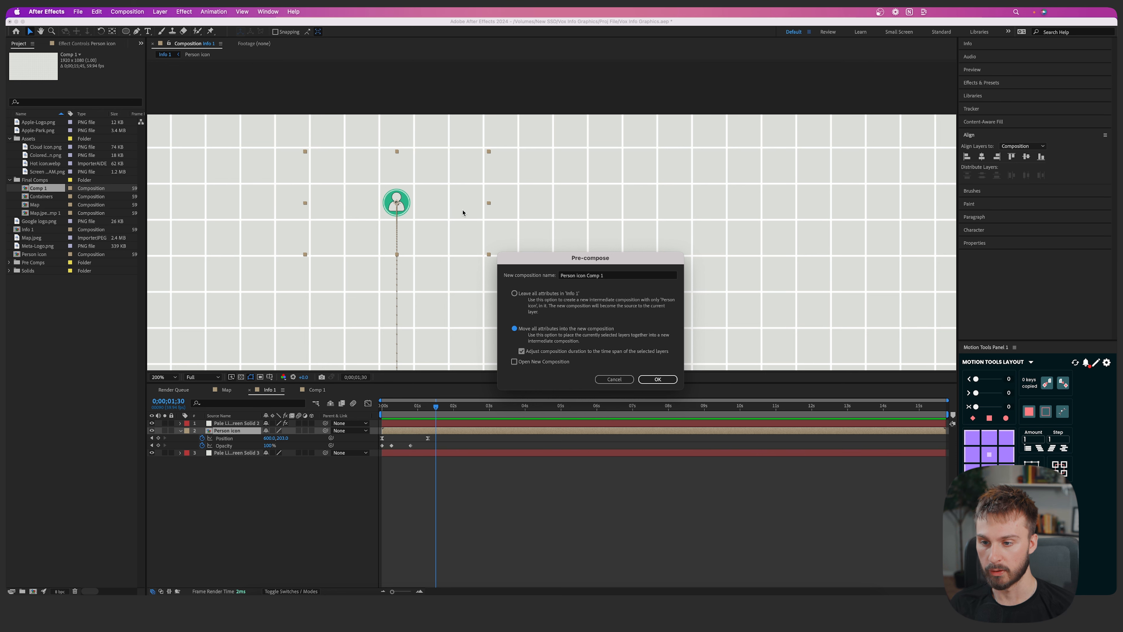
{"action": "left_click", "coordinate": [658, 380]}
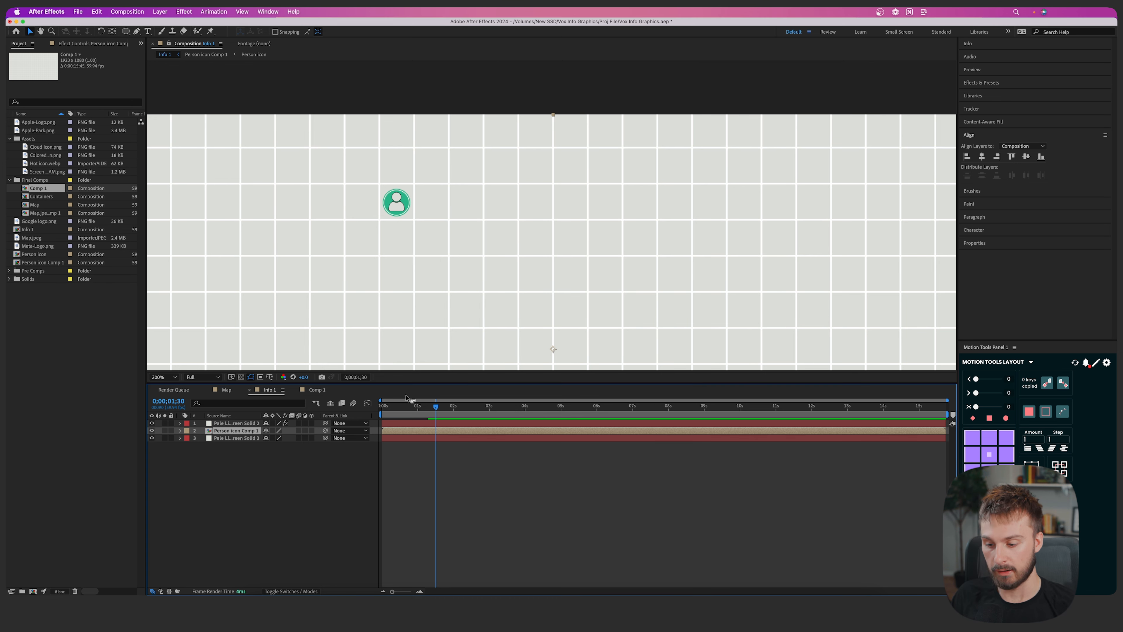
Duplicate the Person icon Comp 1 layer and place the copy in the grid cell directly right of the original
{"action": "key", "text": "super+d"}
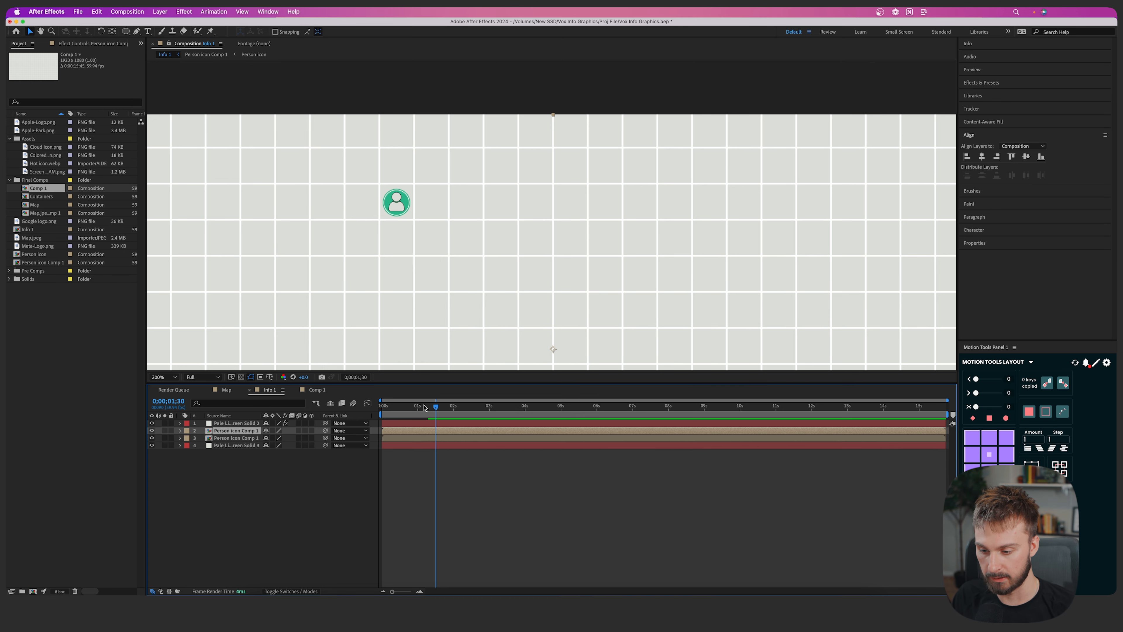
{"action": "left_click_drag", "start_coordinate": [396, 205], "coordinate": [434, 208]}
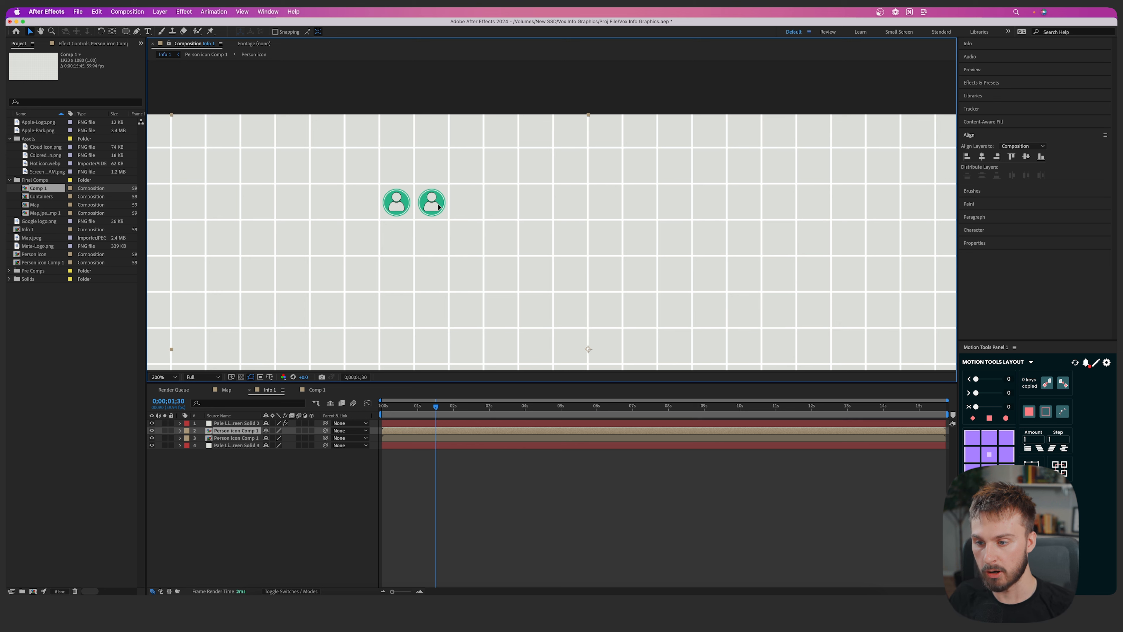
{"action": "key", "text": "Return"}
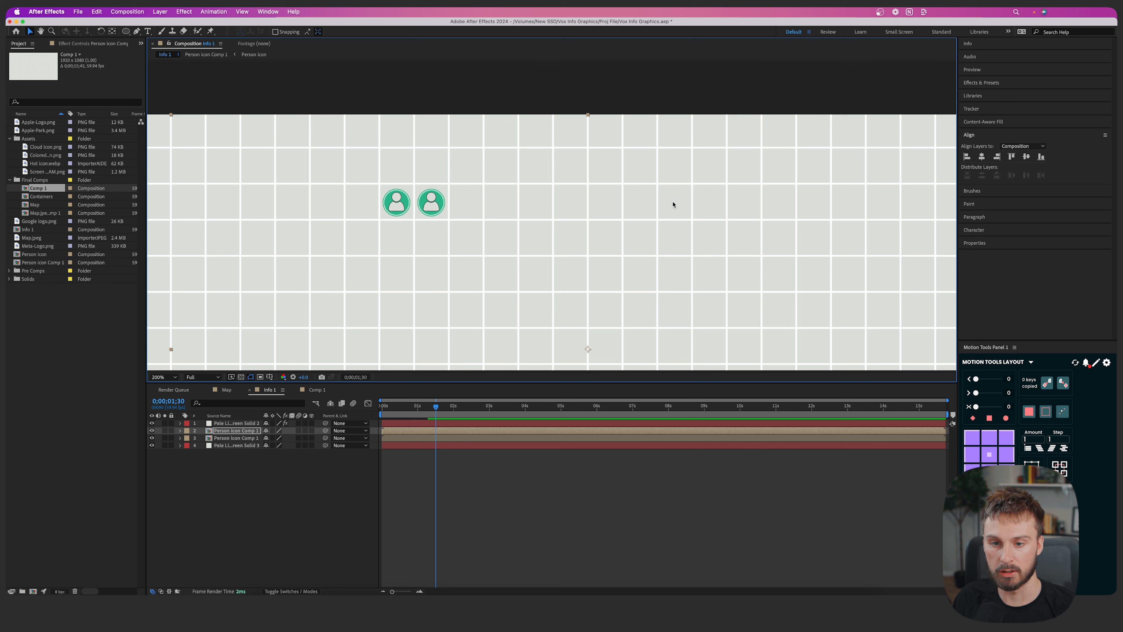
{"action": "key", "text": "Return"}
Duplicate the second Person icon Comp 1 layer and place the copy in the next grid cell as the third icon
{"action": "key", "text": "super+d"}
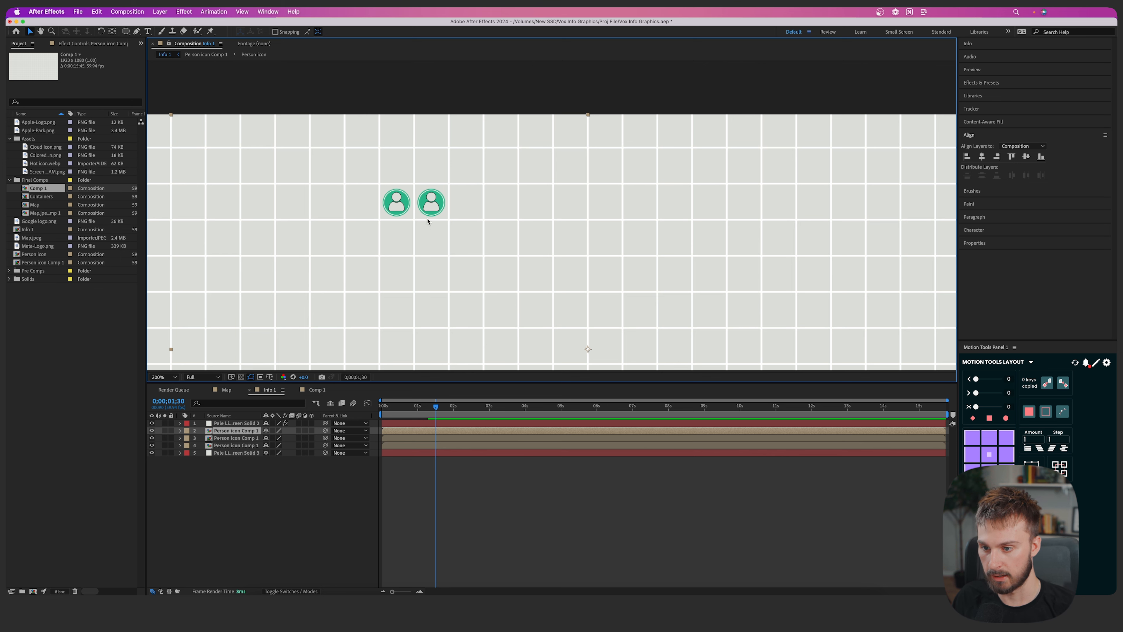
{"action": "left_click_drag", "start_coordinate": [432, 201], "coordinate": [465, 209]}
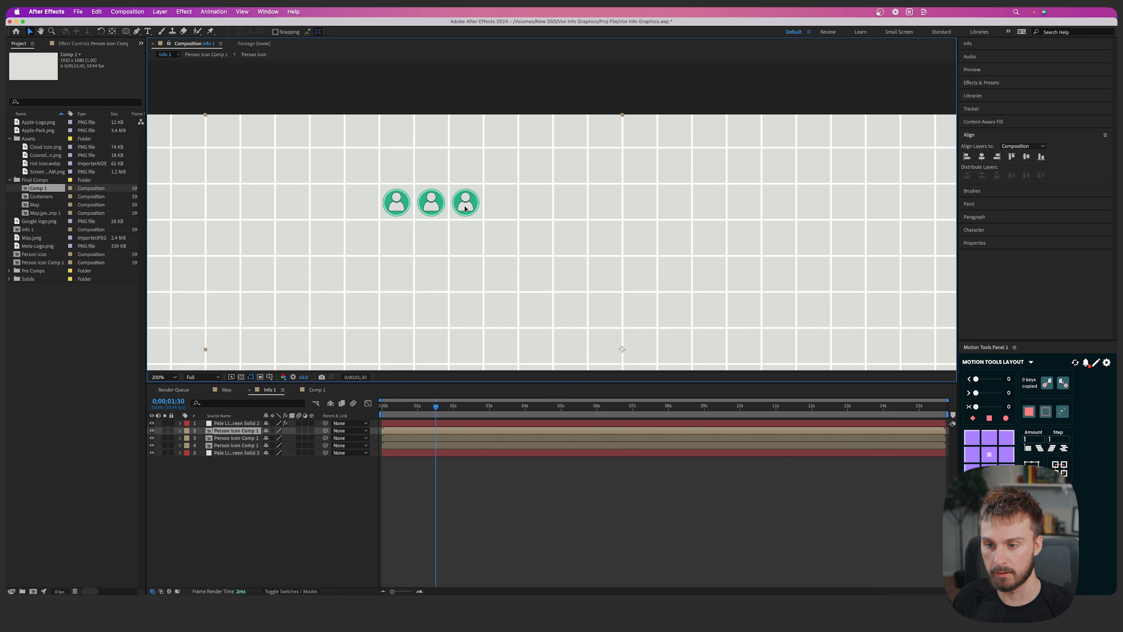
{"action": "key", "text": "Return"}
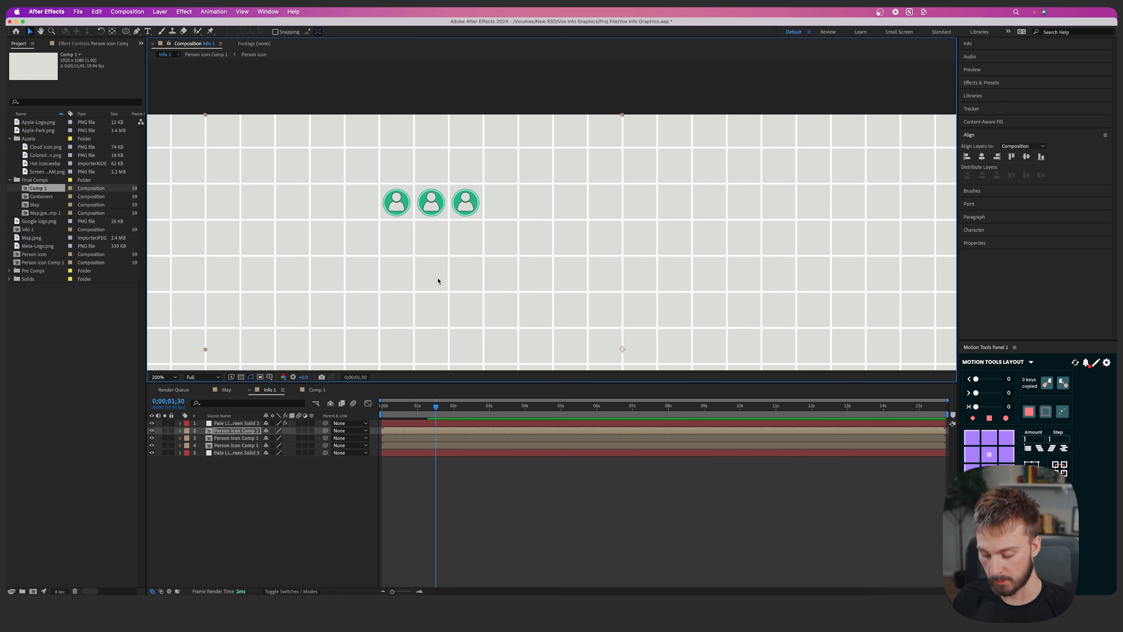
{"action": "scroll", "coordinate": [464, 233], "scroll_direction": "down", "scroll_amount": 1}
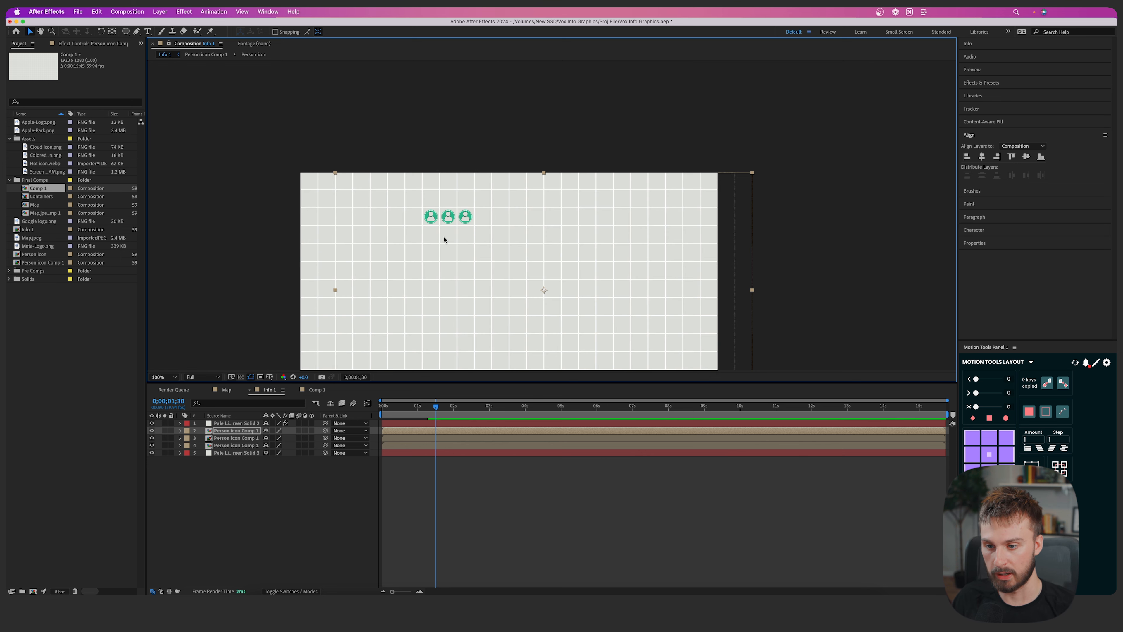
{"action": "scroll", "coordinate": [469, 213], "scroll_direction": "up", "scroll_amount": 1}
{"action": "scroll", "coordinate": [454, 208], "scroll_direction": "up", "scroll_amount": 1}
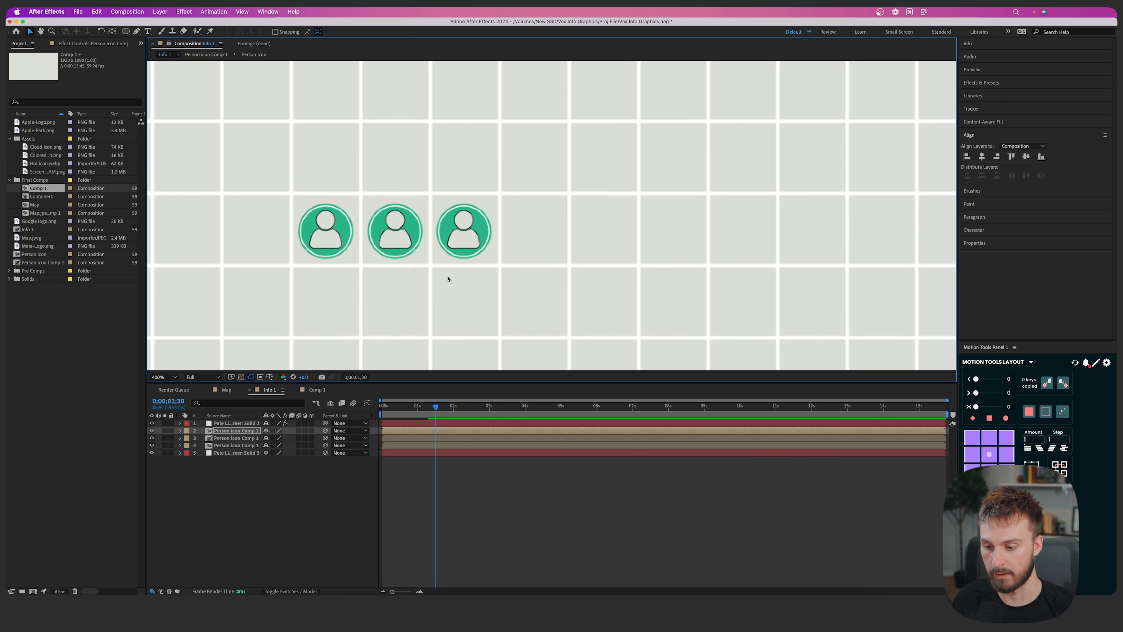
Add seven more copies of the person icon, one per neighbouring cell, to complete a horizontal row of ten icons
{"action": "key", "text": "ctrl+d"}
{"action": "key", "text": "ctrl+d"}
{"action": "key", "text": "ctrl+d"}
{"action": "key", "text": "ctrl+d"}
{"action": "key", "text": "ctrl+d"}
{"action": "key", "text": "ctrl+d"}
{"action": "key", "text": "ctrl+d"}
{"action": "scroll", "coordinate": [464, 250], "scroll_direction": "down", "scroll_amount": 1}
{"action": "key", "text": "super+z"}
{"action": "key", "text": "super+z"}
{"action": "key", "text": "super+z"}
{"action": "key", "text": "space"}
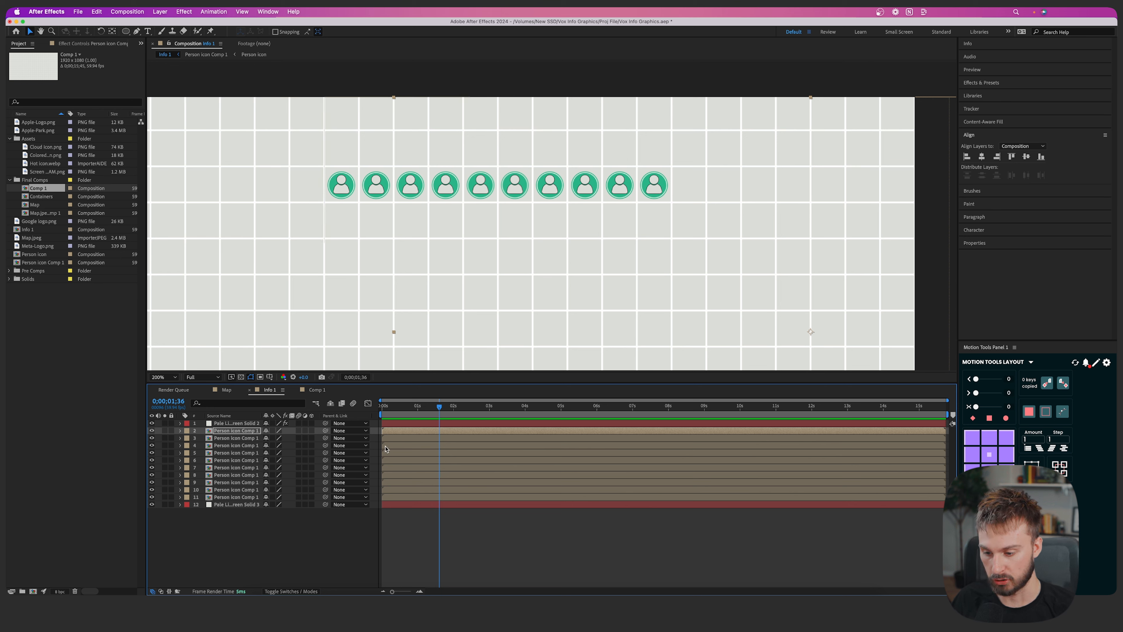
Try staggering the ten Person icon Comp 1 layers by an amount of 10 with Motion Tools, and preview the result
{"action": "left_click", "coordinate": [397, 498]}
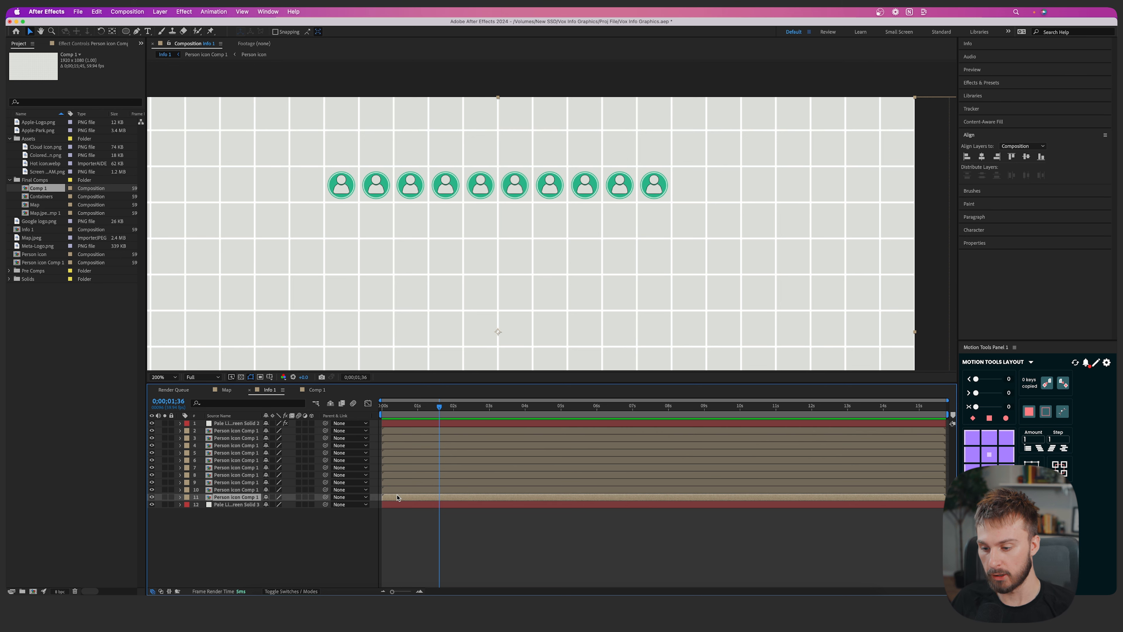
{"action": "left_click", "coordinate": [404, 430], "text": "shift"}
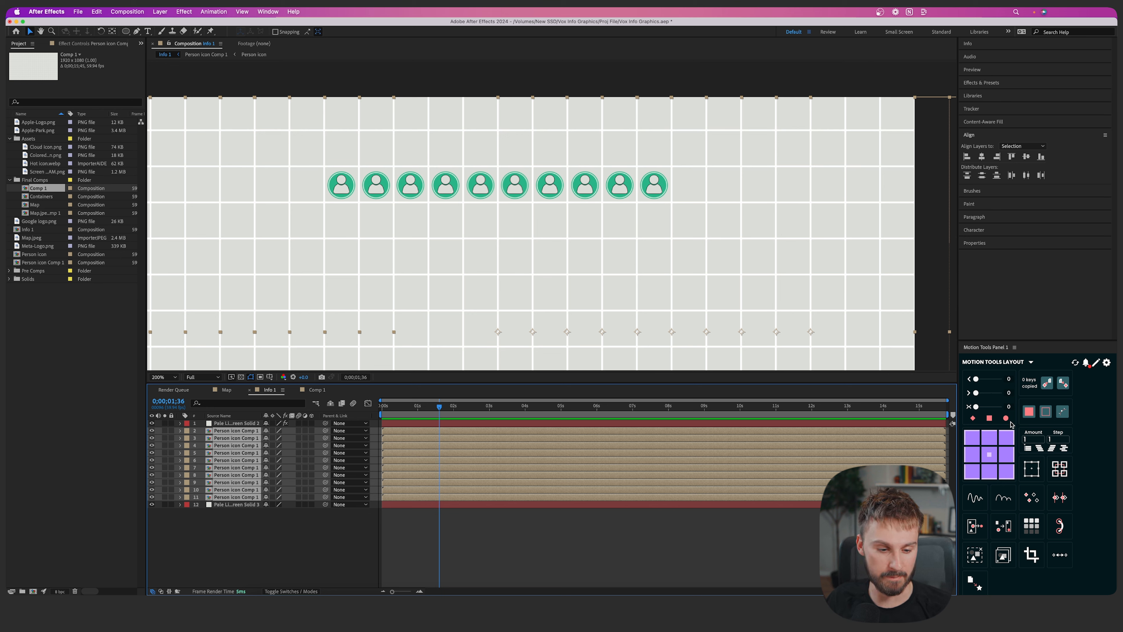
{"action": "left_click", "coordinate": [1034, 441]}
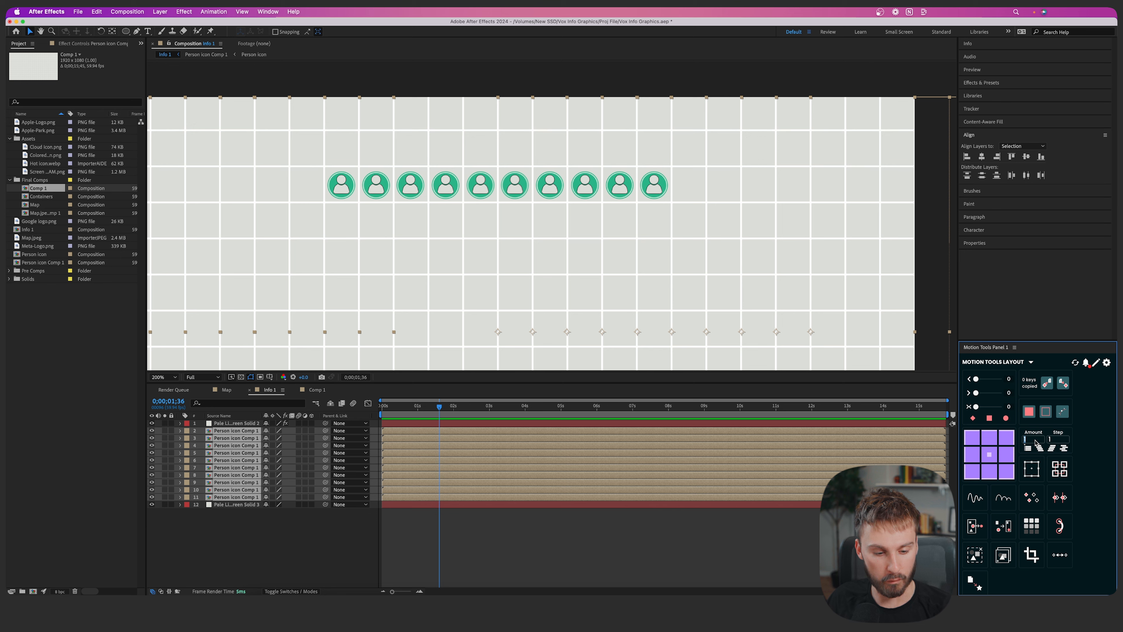
{"action": "type", "text": "10"}
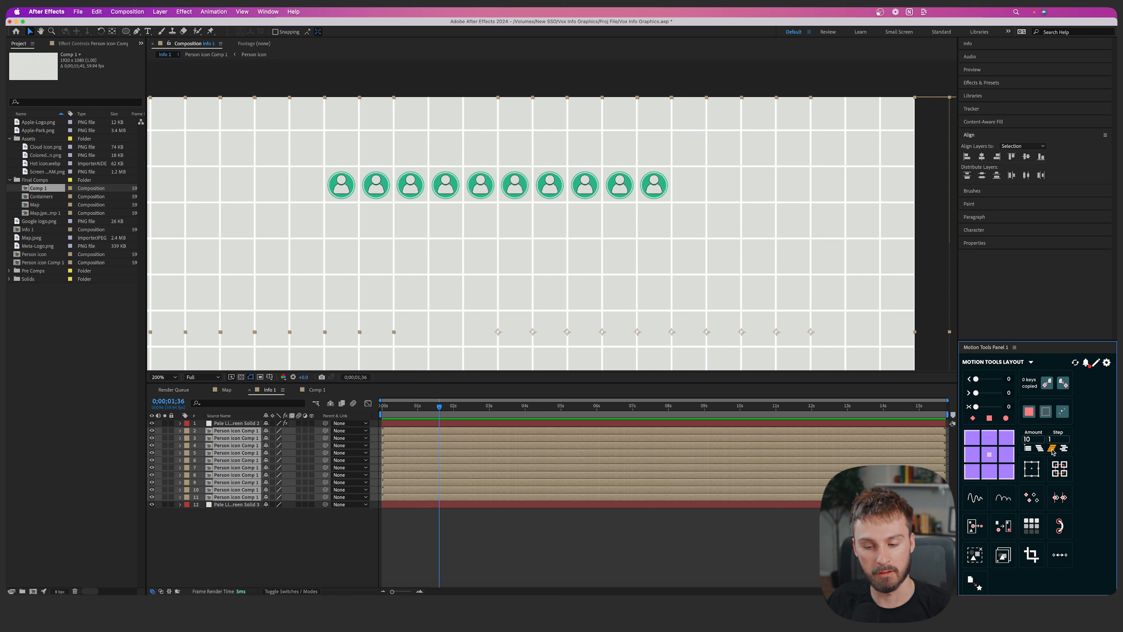
{"action": "left_click", "coordinate": [1052, 449]}
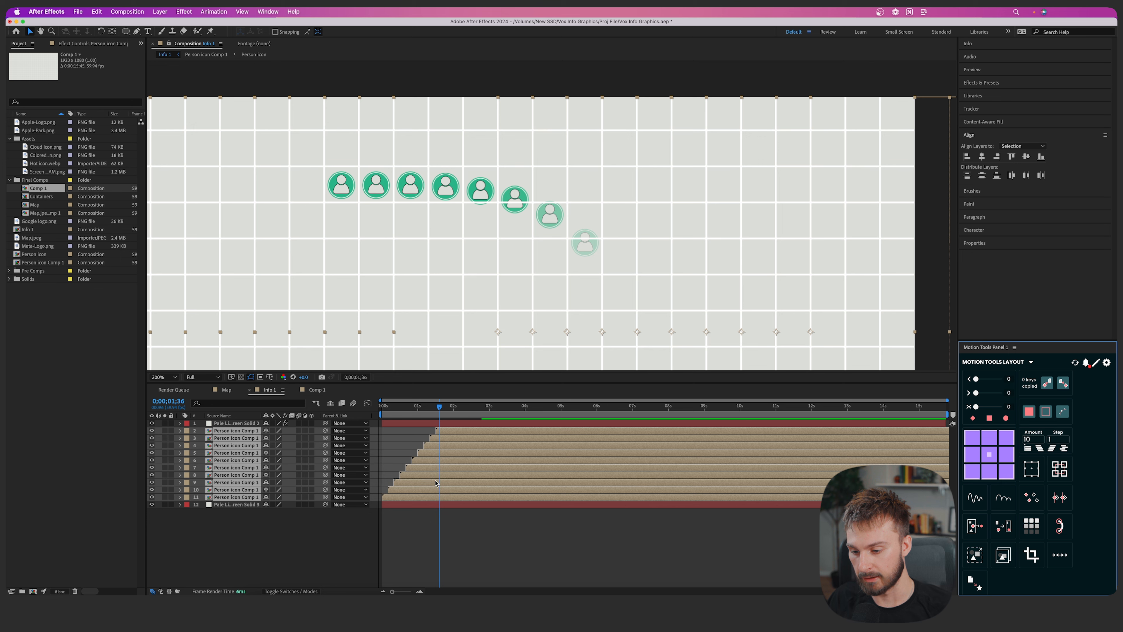
{"action": "left_click_drag", "start_coordinate": [397, 408], "coordinate": [353, 403]}
{"action": "scroll", "coordinate": [398, 295], "scroll_direction": "down", "scroll_amount": 1}
{"action": "key", "text": "space"}
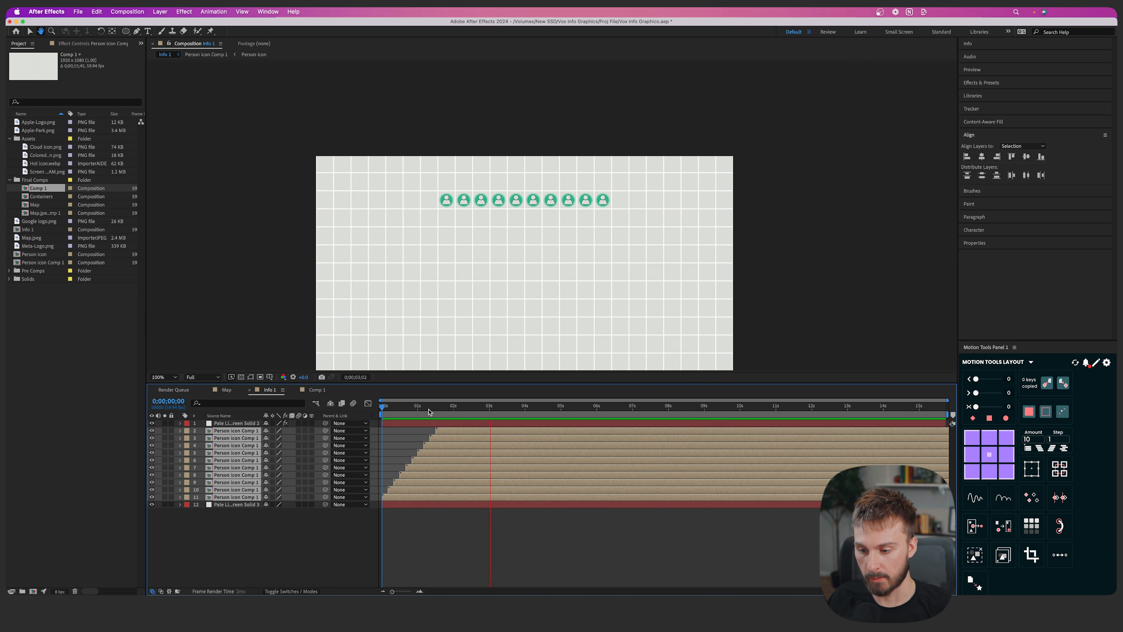
{"action": "left_click_drag", "start_coordinate": [431, 411], "coordinate": [376, 411]}
{"action": "key", "text": "super+z"}
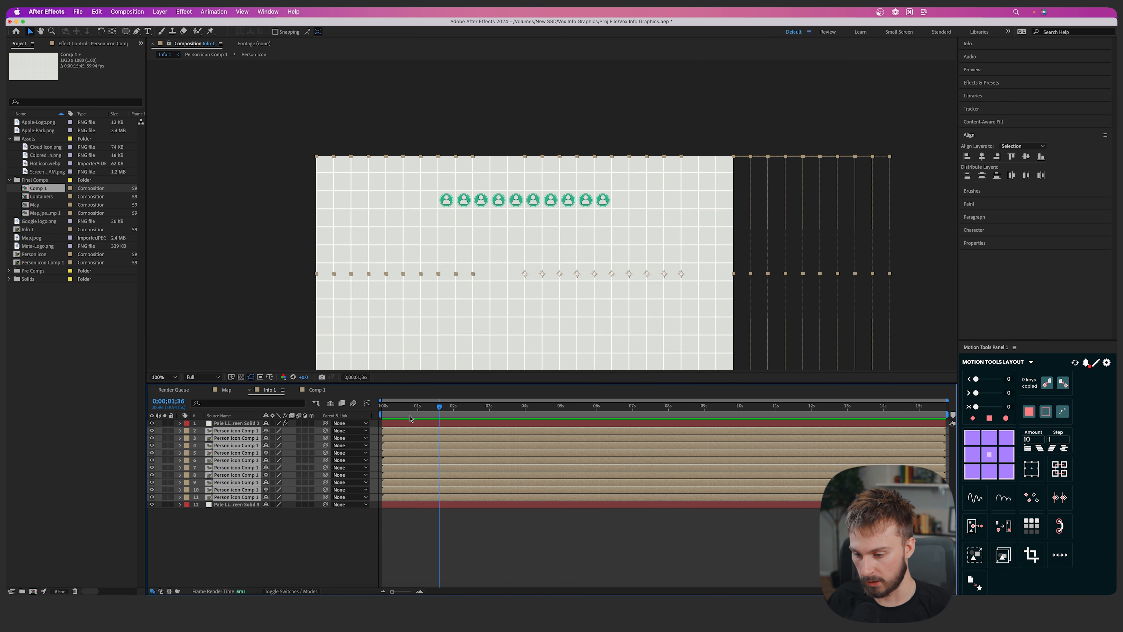
Stagger the ten Person icon Comp 1 layers by an amount of 15 and check the completed row about 3.5 seconds in
{"action": "left_click", "coordinate": [1028, 440]}
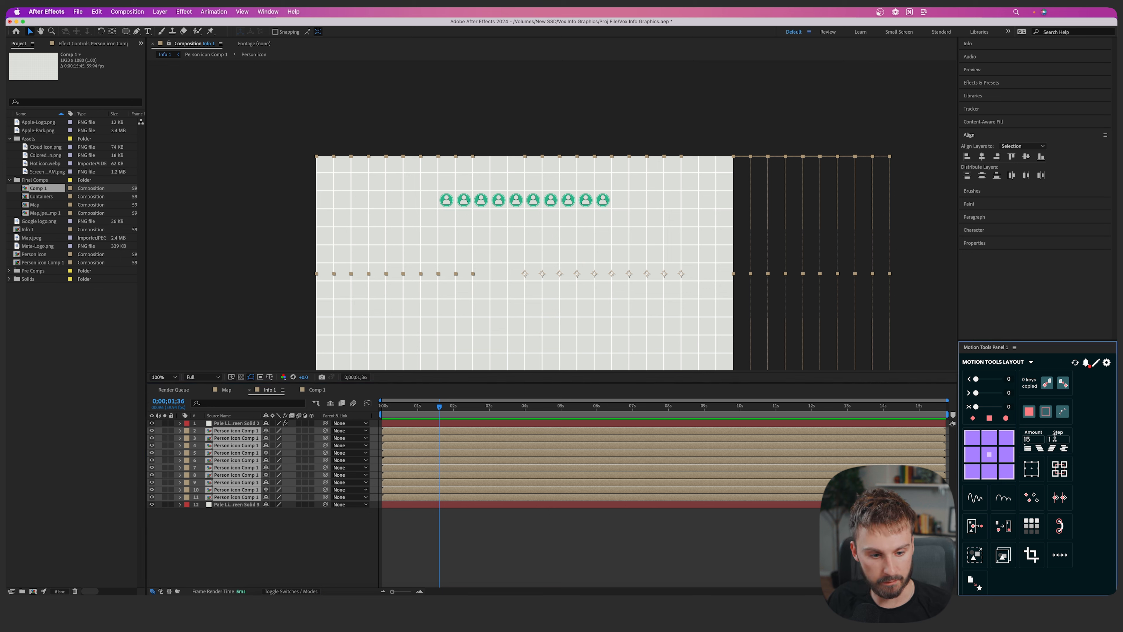
{"action": "left_click", "coordinate": [1055, 449]}
{"action": "left_click_drag", "start_coordinate": [439, 406], "coordinate": [356, 401]}
{"action": "left_click", "coordinate": [514, 405]}
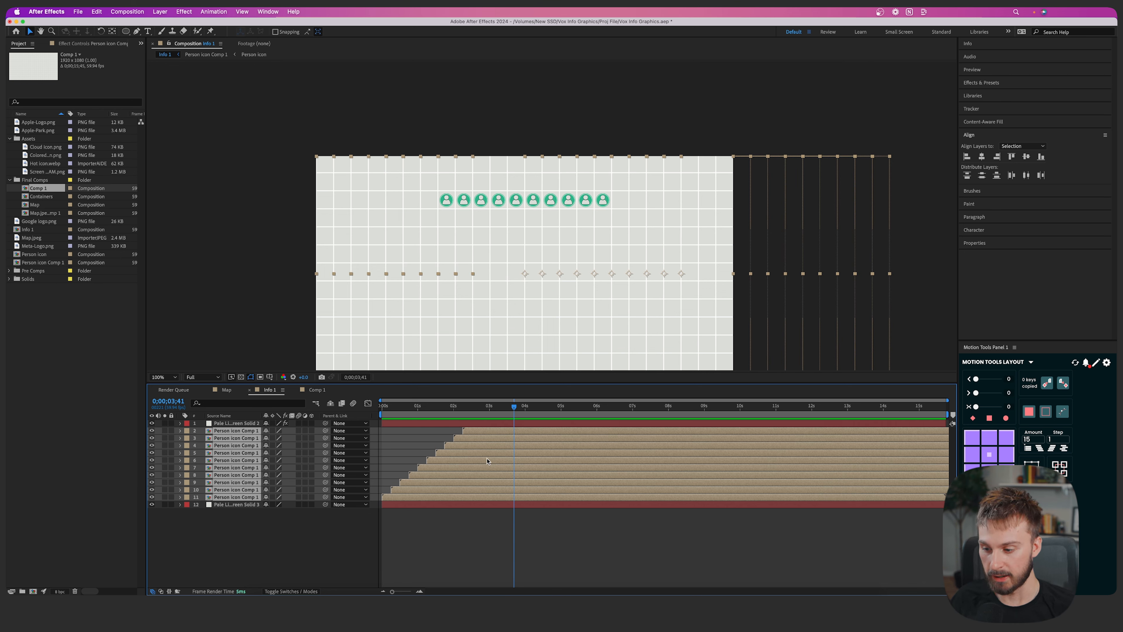
Pre-compose the ten staggered icon layers as "Line Icon Animation", moving all attributes into the new composition
{"action": "right_click", "coordinate": [477, 466]}
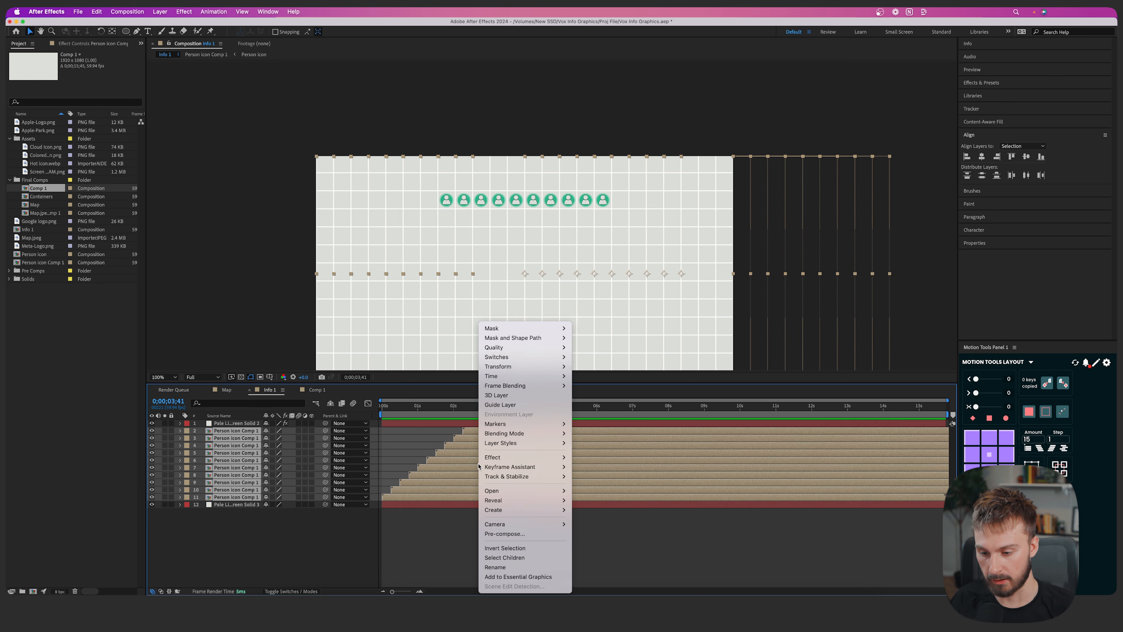
{"action": "left_click", "coordinate": [526, 527]}
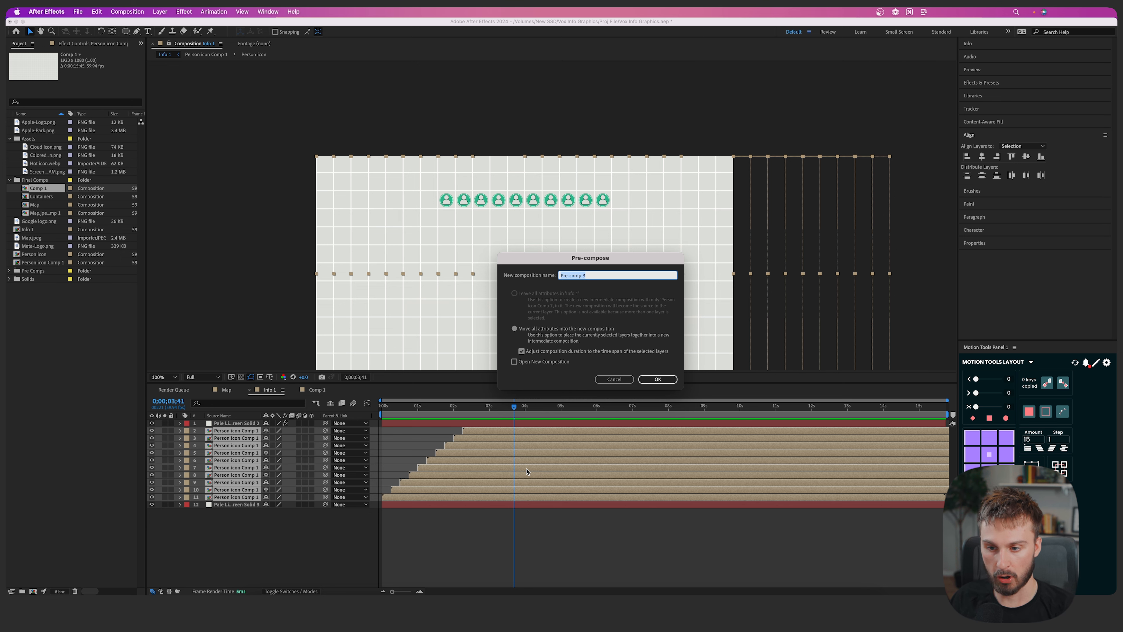
{"action": "type", "text": "Line Icon Animation"}
{"action": "key", "text": "Return"}
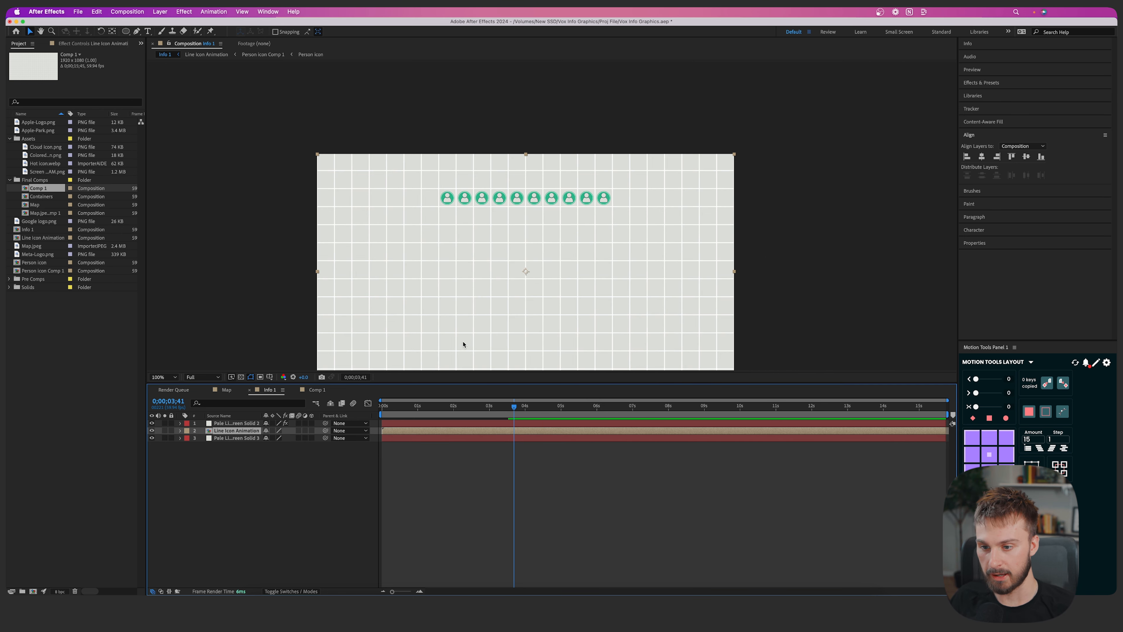
Duplicate the Line Icon Animation layer and align the copy in the grid row directly below the original
{"action": "left_click_drag", "start_coordinate": [526, 242], "coordinate": [505, 279]}
{"action": "key", "text": "super+d"}
{"action": "scroll", "coordinate": [504, 210], "scroll_direction": "up", "scroll_amount": 2}
{"action": "left_click_drag", "start_coordinate": [492, 234], "coordinate": [493, 266]}
{"action": "key", "text": "Down"}
{"action": "key", "text": "Down"}
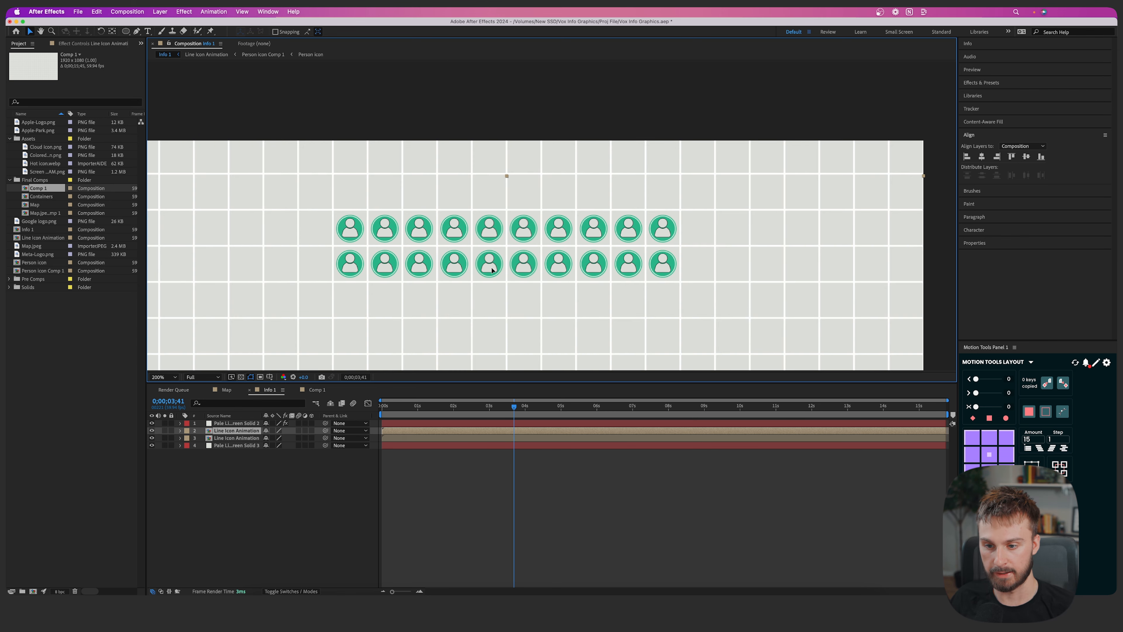
{"action": "key", "text": "Up"}
Duplicate the second Line Icon Animation row and shift the copy down to form the third row
{"action": "key", "text": "ctrl+d"}
{"action": "key", "text": "shift+Down"}
{"action": "key", "text": "shift+Down"}
{"action": "key", "text": "shift+Down"}
{"action": "key", "text": "shift+Down"}
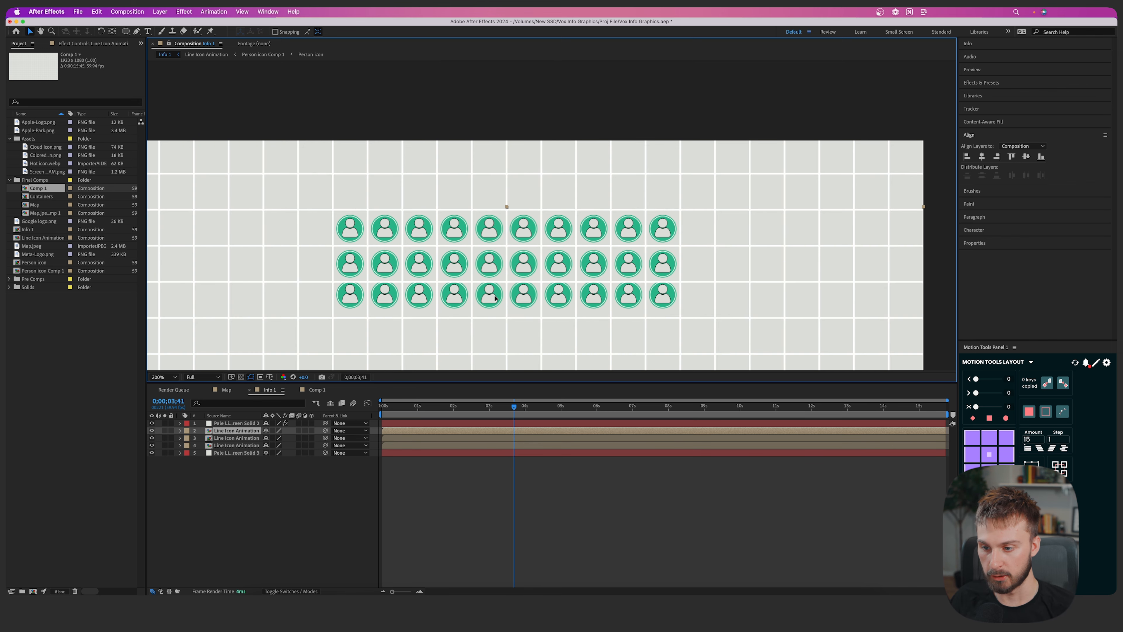
Fill the following grid rows with further Line Icon Animation copies until there are nine rows, and preview the animation
{"action": "key", "text": "ctrl+d"}
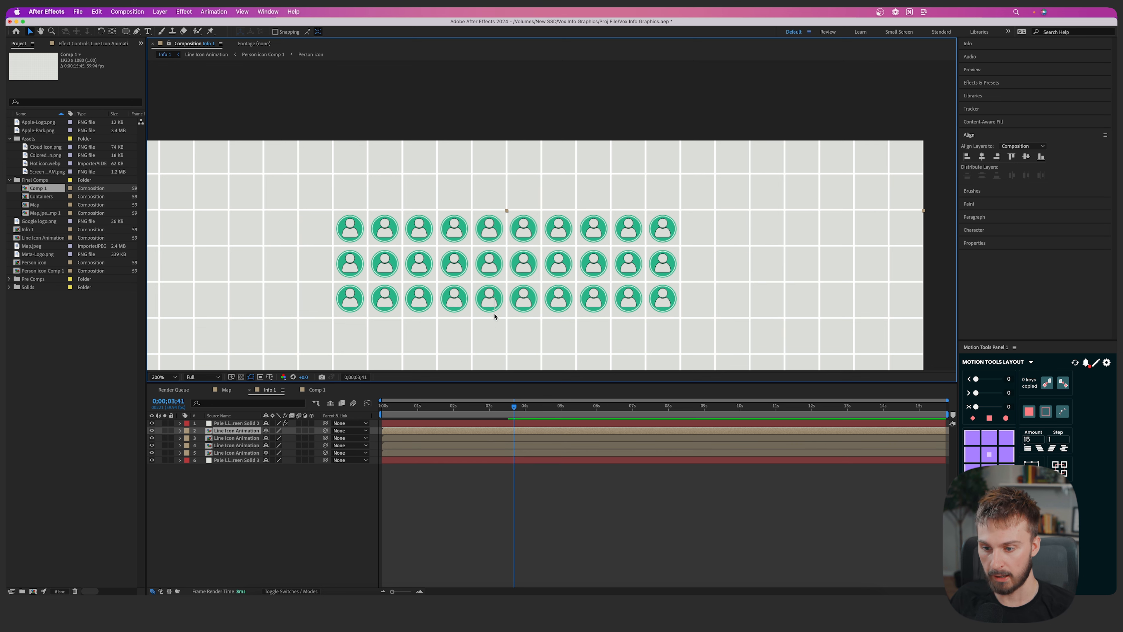
{"action": "left_click_drag", "start_coordinate": [485, 305], "coordinate": [485, 340]}
{"action": "scroll", "coordinate": [485, 341], "scroll_direction": "down", "scroll_amount": 1}
{"action": "key", "text": "super+d"}
{"action": "left_click_drag", "start_coordinate": [483, 233], "coordinate": [482, 251]}
{"action": "key", "text": "super+d"}
{"action": "left_click_drag", "start_coordinate": [483, 251], "coordinate": [483, 286]}
{"action": "key", "text": "super+d"}
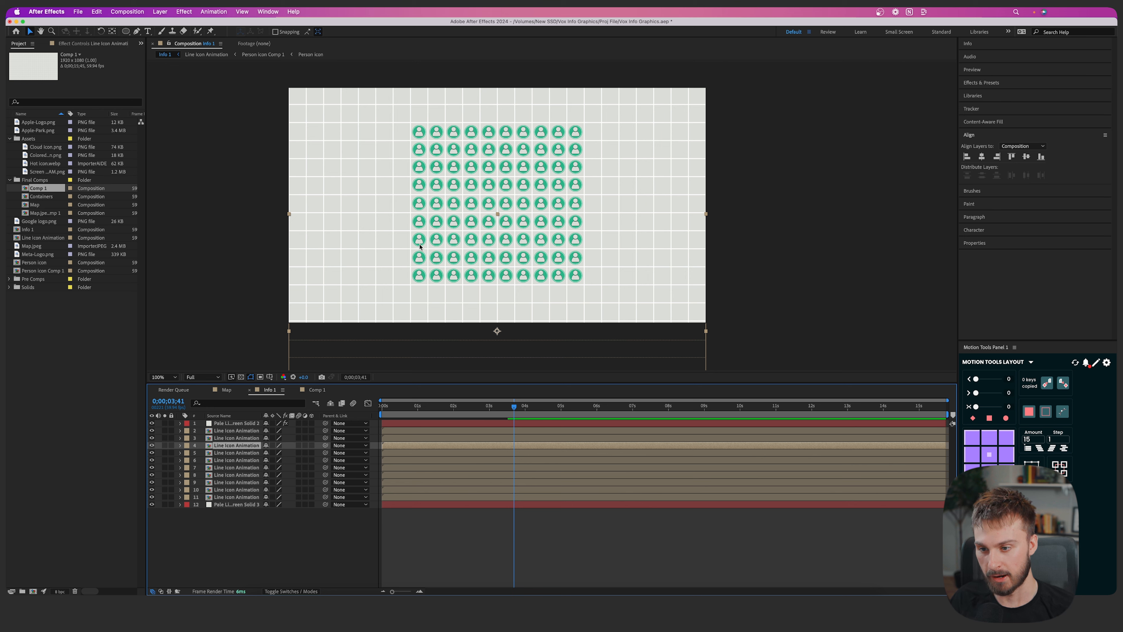
{"action": "key", "text": "Home"}
{"action": "key", "text": "space"}
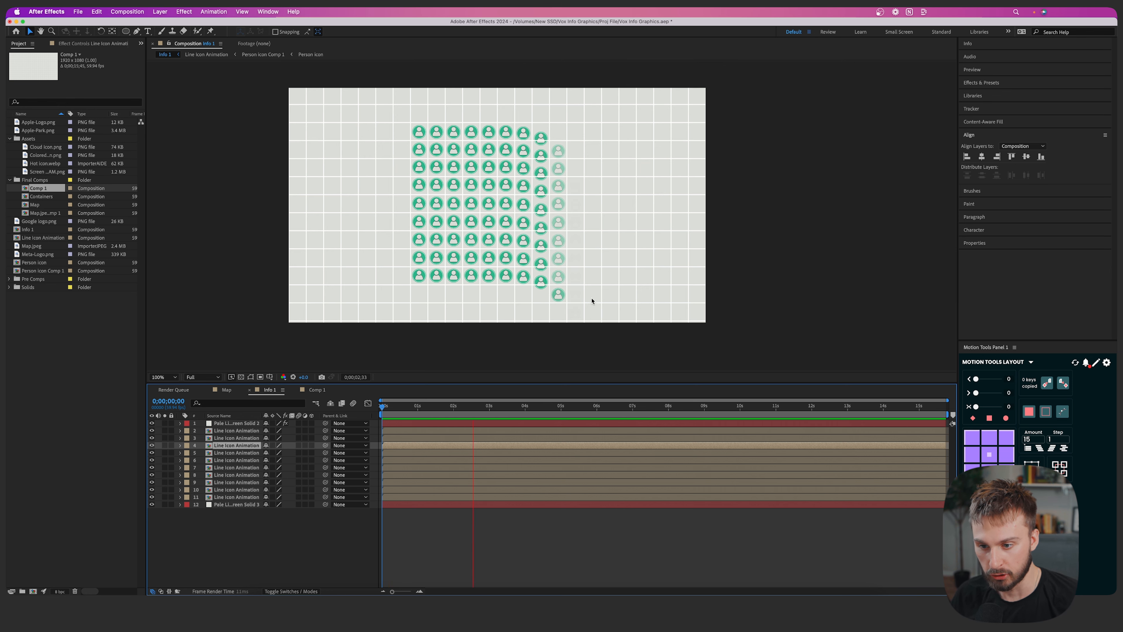
{"action": "key", "text": "space"}
{"action": "left_click_drag", "start_coordinate": [449, 407], "coordinate": [387, 409]}
{"action": "key", "text": "space"}
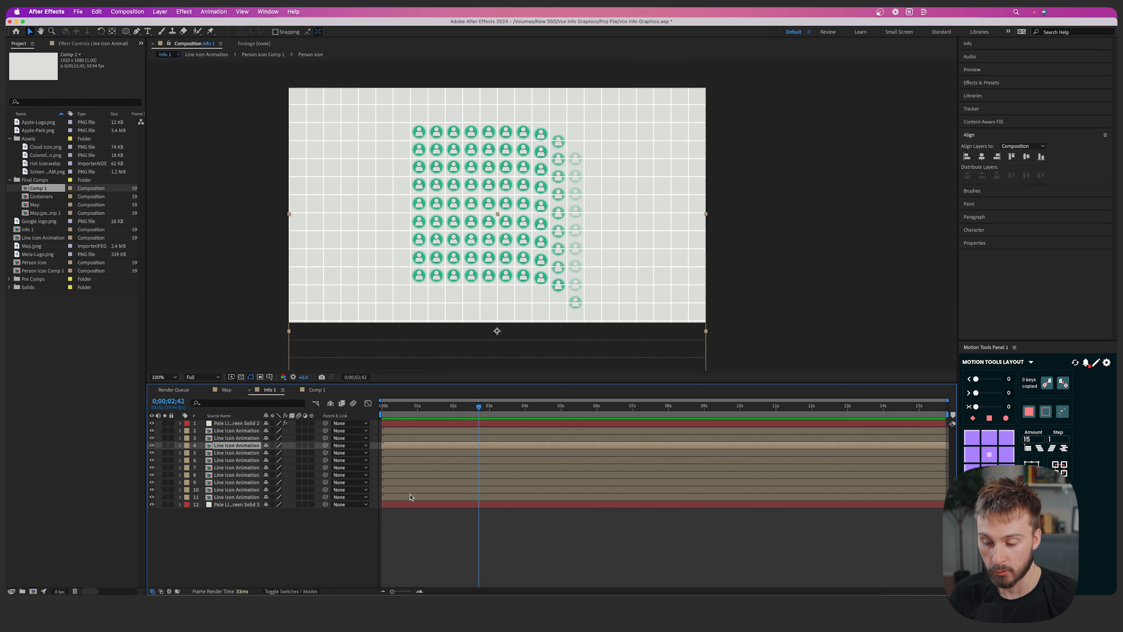
Stagger all the Line Icon Animation layers by an amount of 5 with Motion Tools and preview the cascading rows
{"action": "left_click", "coordinate": [410, 497]}
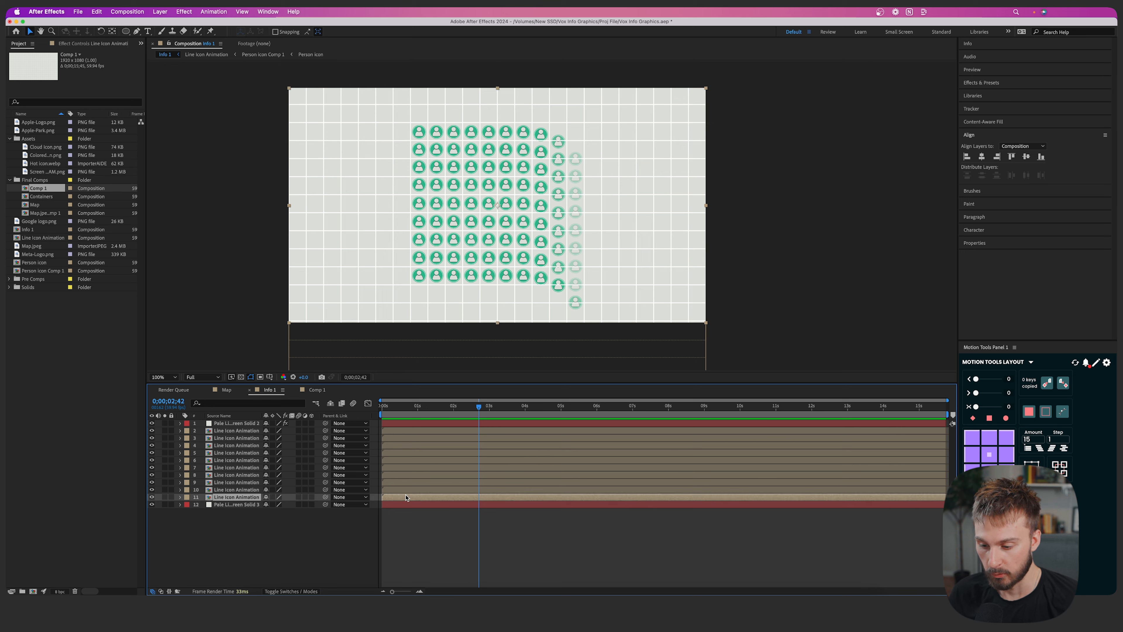
{"action": "left_click", "coordinate": [404, 431], "text": "shift"}
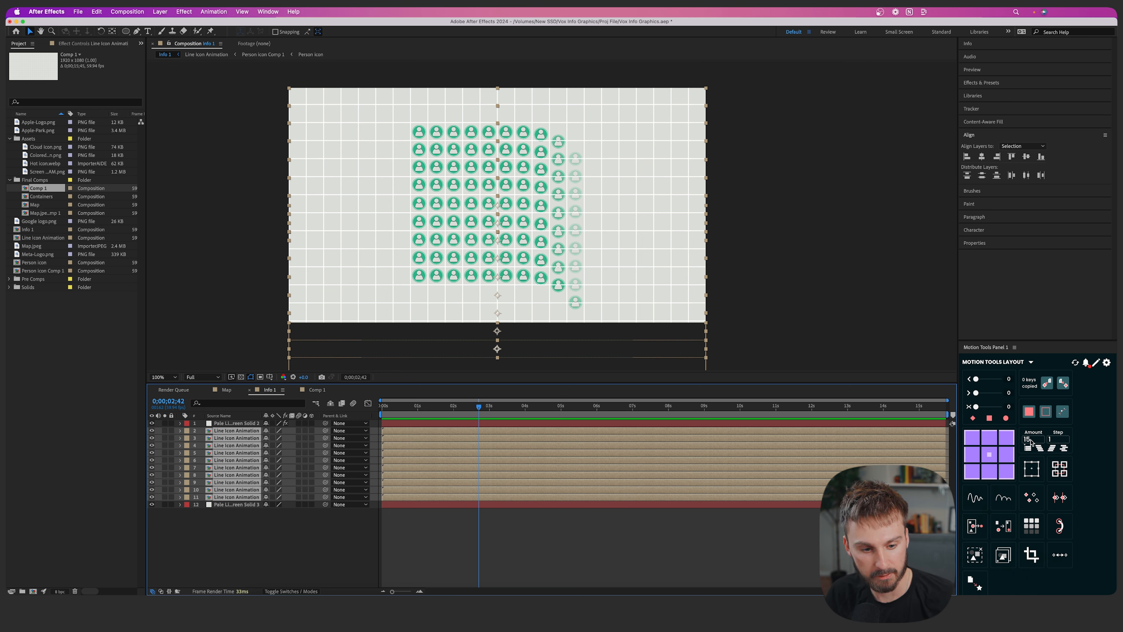
{"action": "left_click", "coordinate": [1052, 450]}
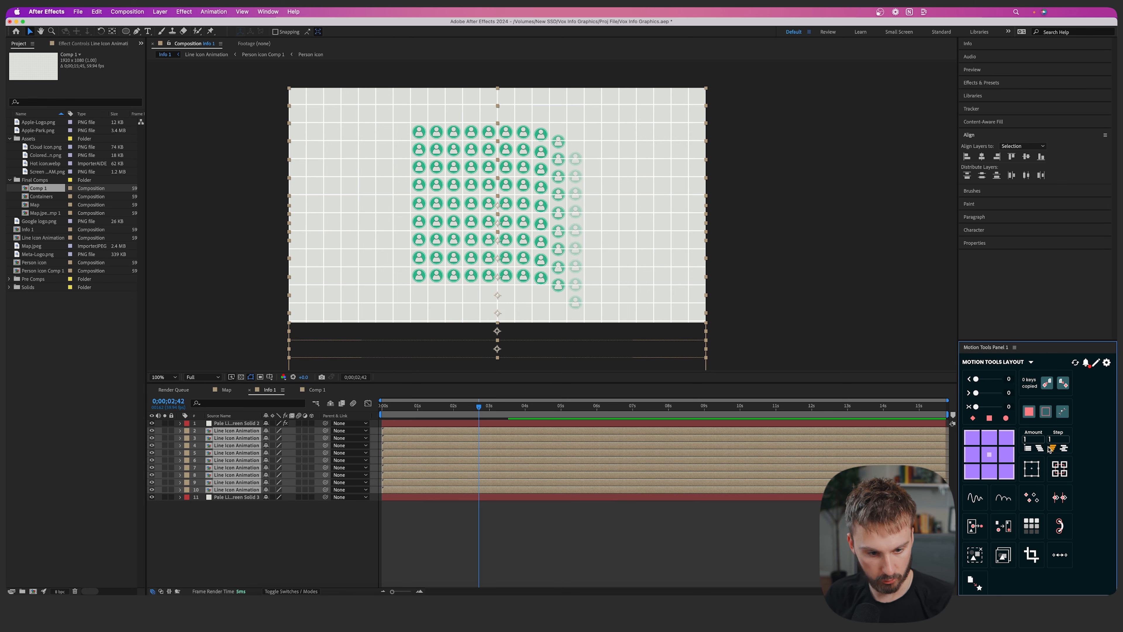
{"action": "type", "text": "5"}
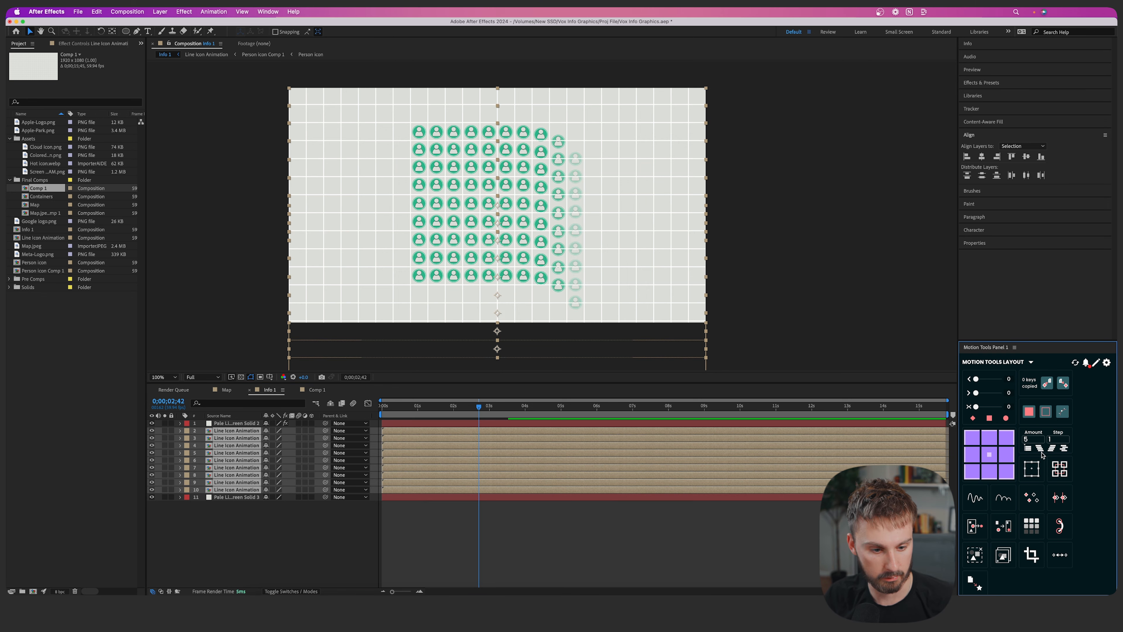
{"action": "left_click", "coordinate": [1052, 448]}
{"action": "key", "text": "space"}
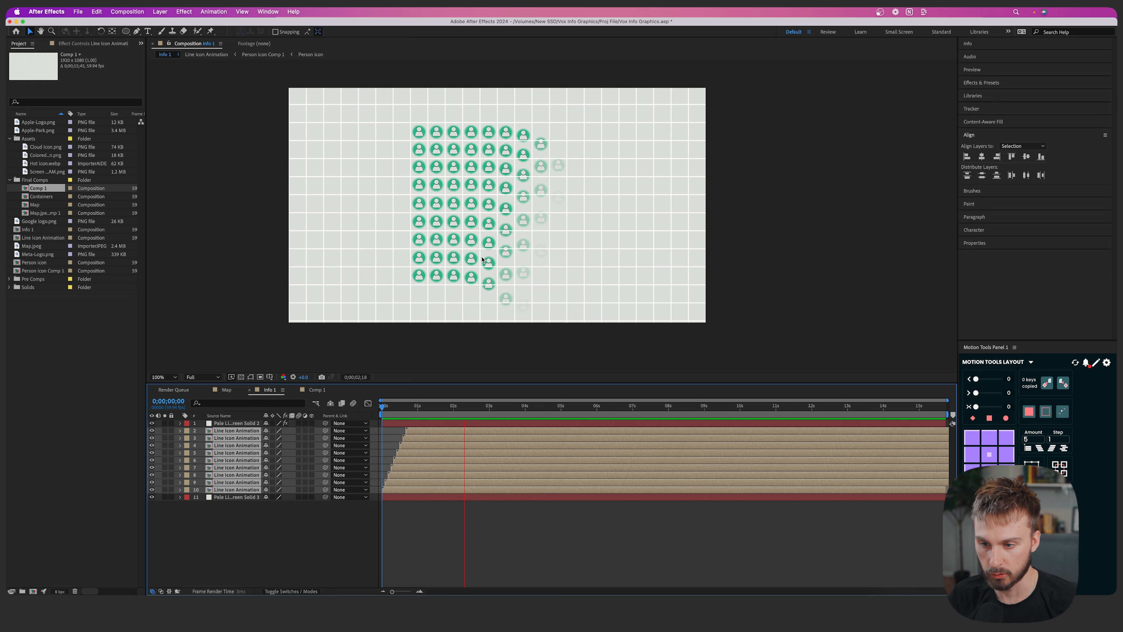
{"action": "key", "text": "space"}
{"action": "scroll", "coordinate": [446, 256], "scroll_direction": "up", "scroll_amount": 2}
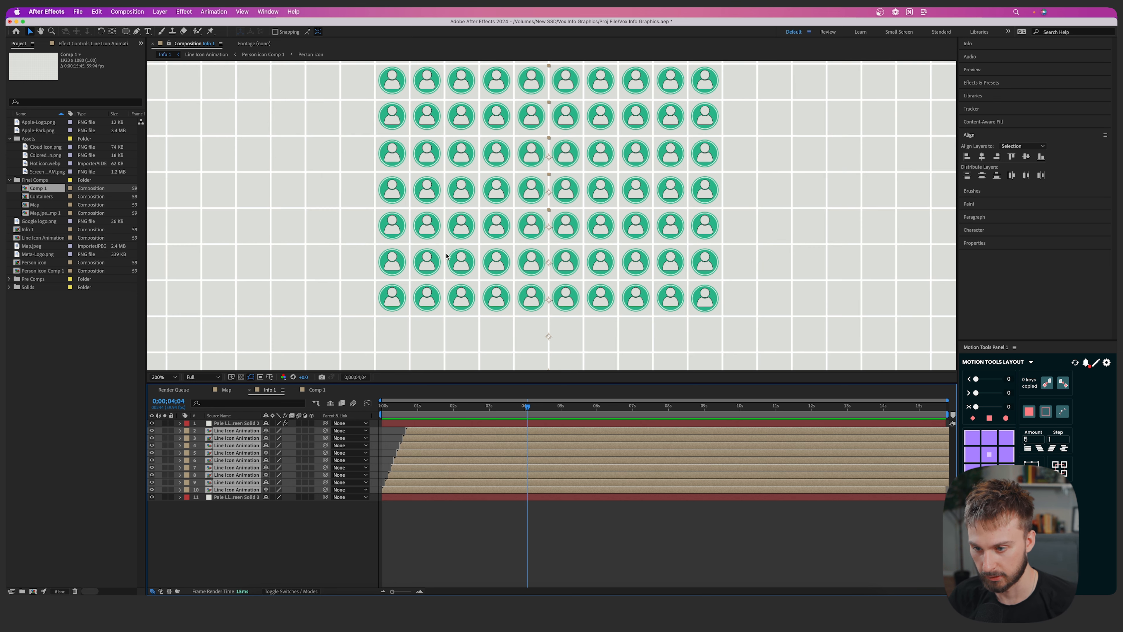
Examine the start offsets between the Line Icon Animation layers on the timeline and replay the animation from the beginning
{"action": "key", "text": "Home"}
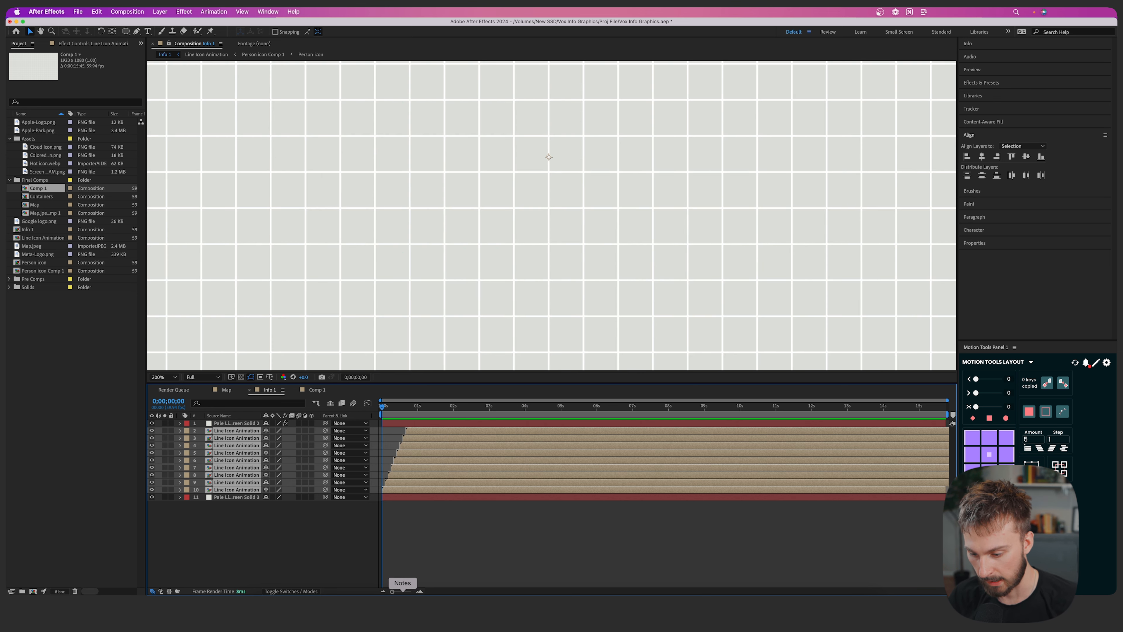
{"action": "left_click_drag", "start_coordinate": [392, 591], "coordinate": [405, 591]}
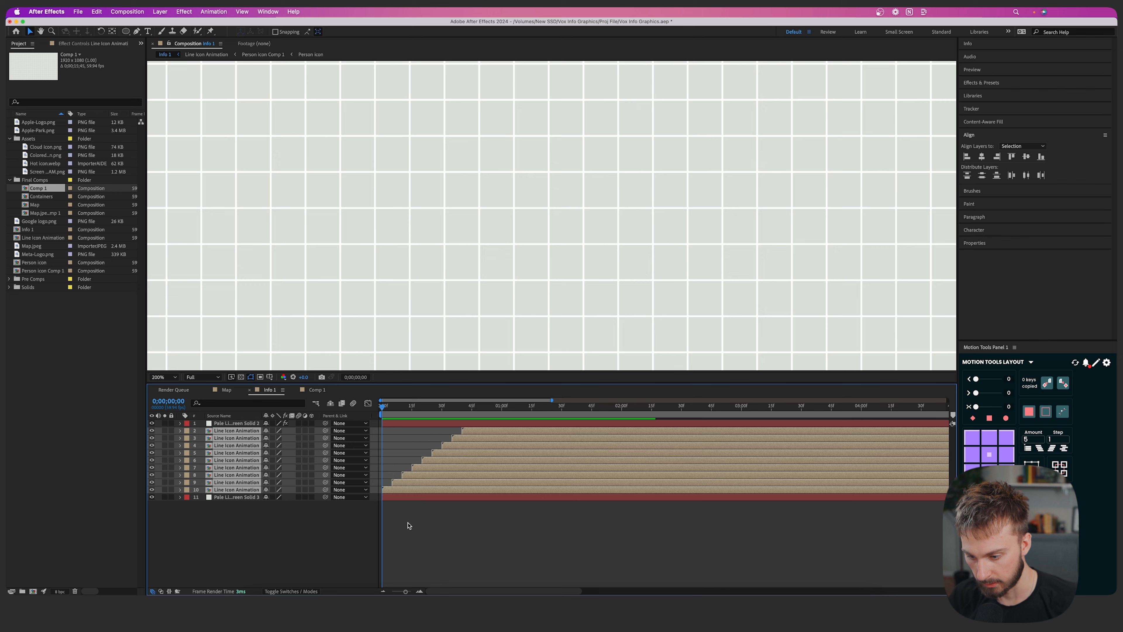
{"action": "left_click", "coordinate": [395, 484]}
{"action": "left_click_drag", "start_coordinate": [399, 592], "coordinate": [389, 591]}
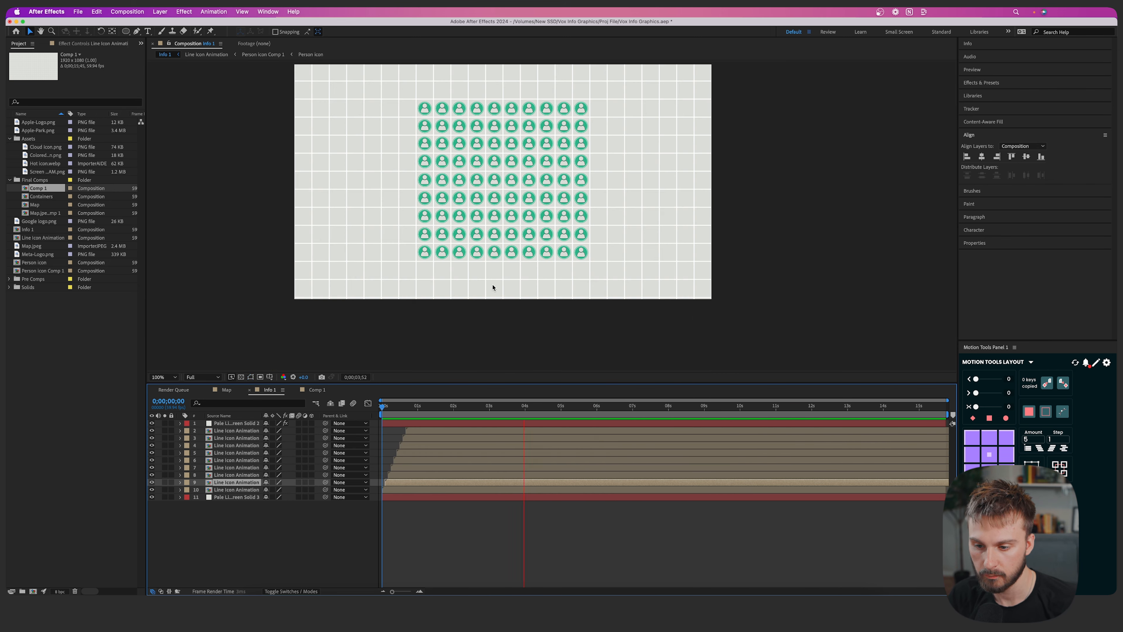
{"action": "key", "text": "space"}
Draw a rounded rectangle that encloses all nine rows of person icons
{"action": "left_click_drag", "start_coordinate": [489, 161], "coordinate": [488, 214]}
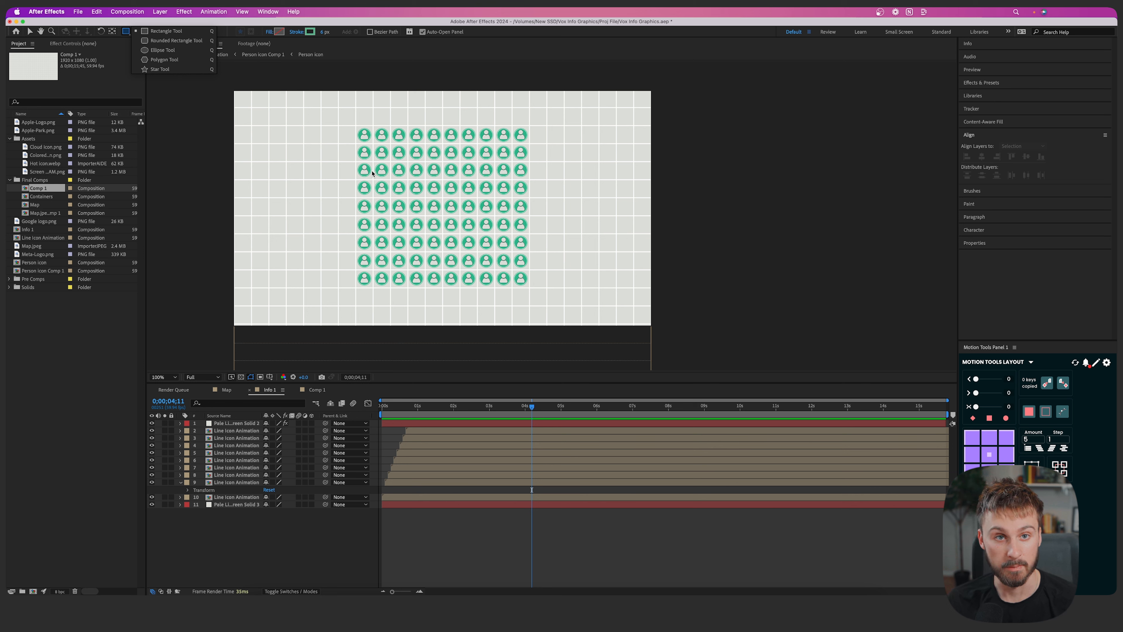
{"action": "left_click", "coordinate": [124, 33]}
{"action": "left_click", "coordinate": [125, 34]}
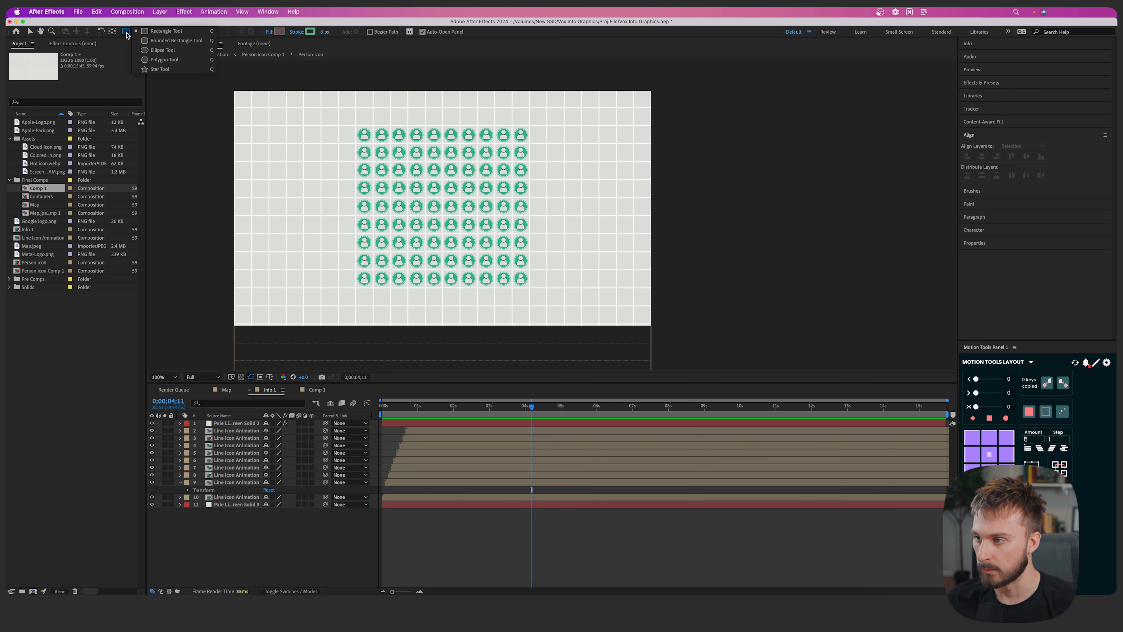
{"action": "left_click", "coordinate": [159, 41]}
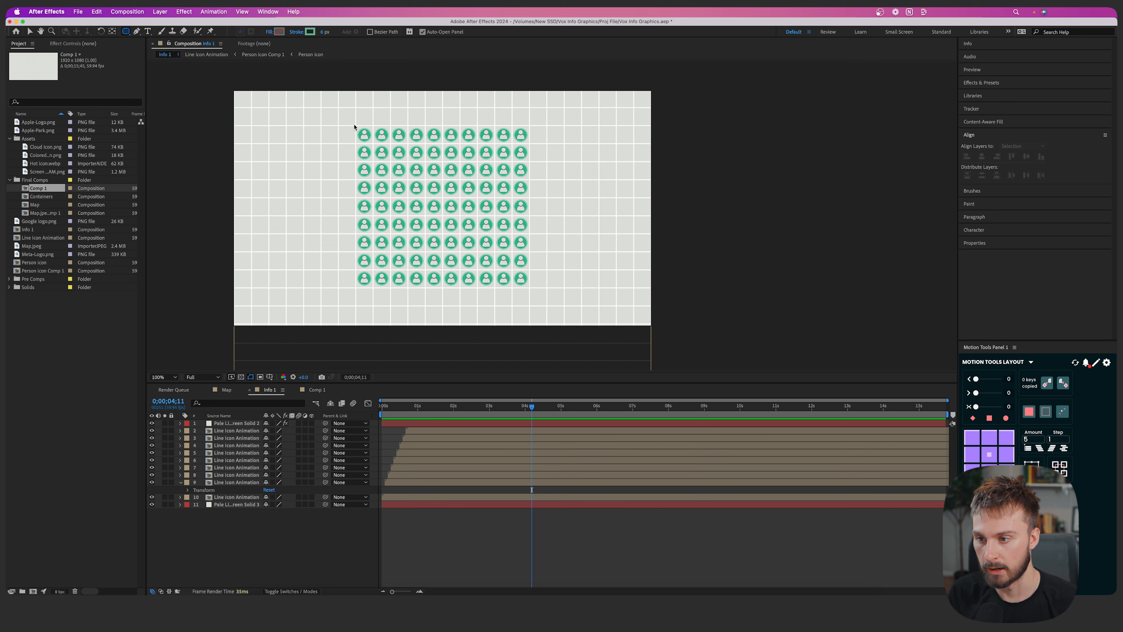
{"action": "left_click_drag", "start_coordinate": [353, 127], "coordinate": [532, 290]}
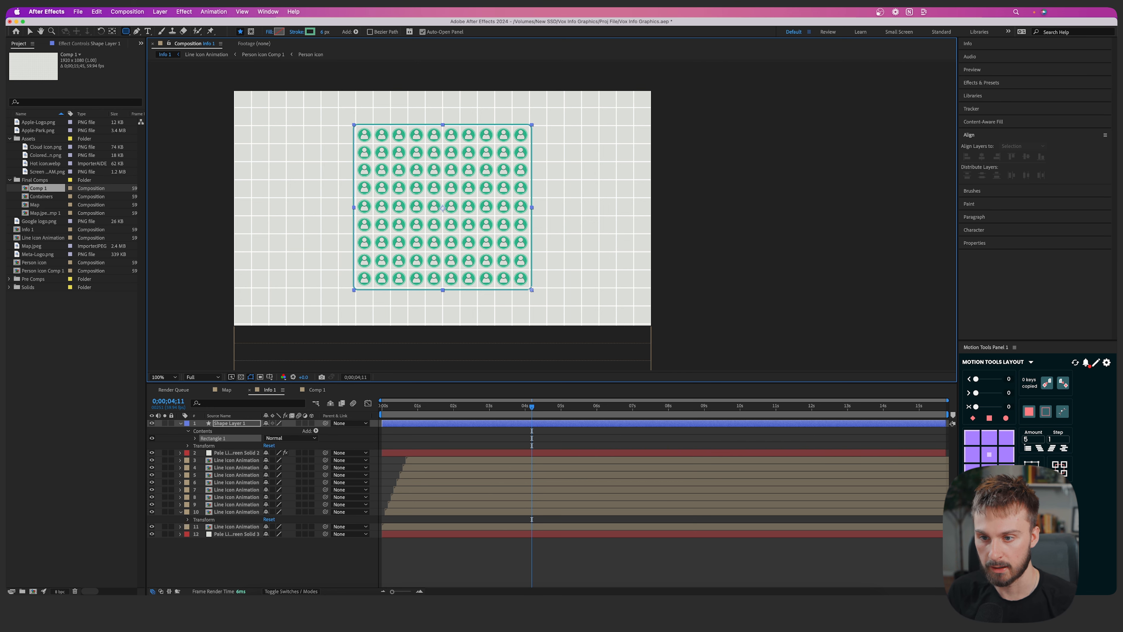
Keep the rounded rectangle's stroke colour at green 59B28A and set its stroke width to 3 px
{"action": "scroll", "coordinate": [414, 164], "scroll_direction": "up", "scroll_amount": 2}
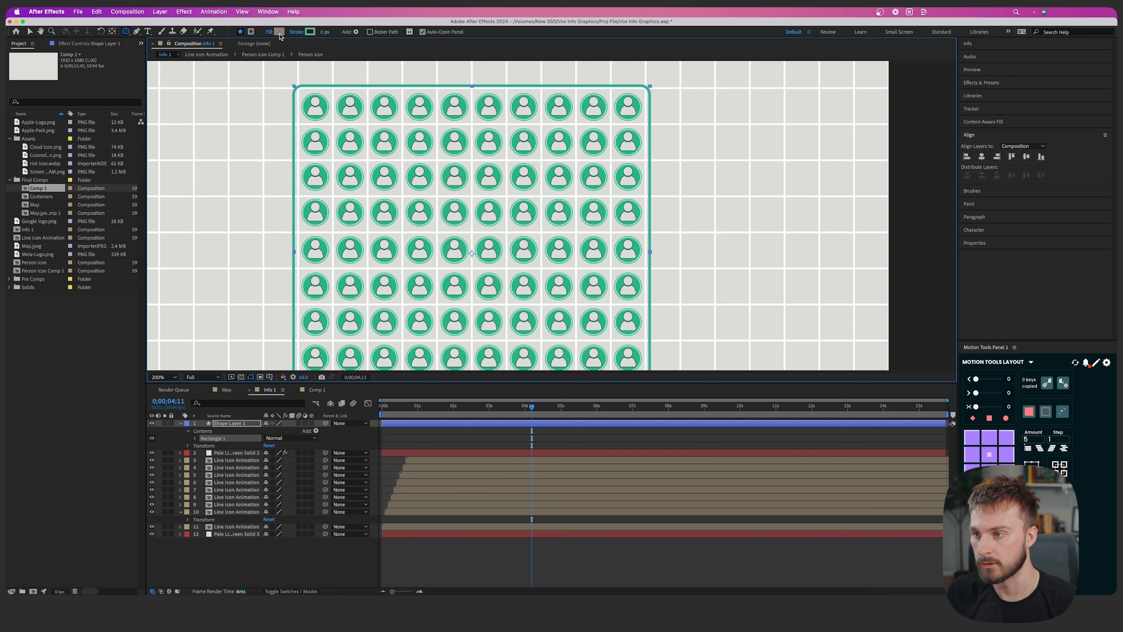
{"action": "left_click", "coordinate": [309, 31]}
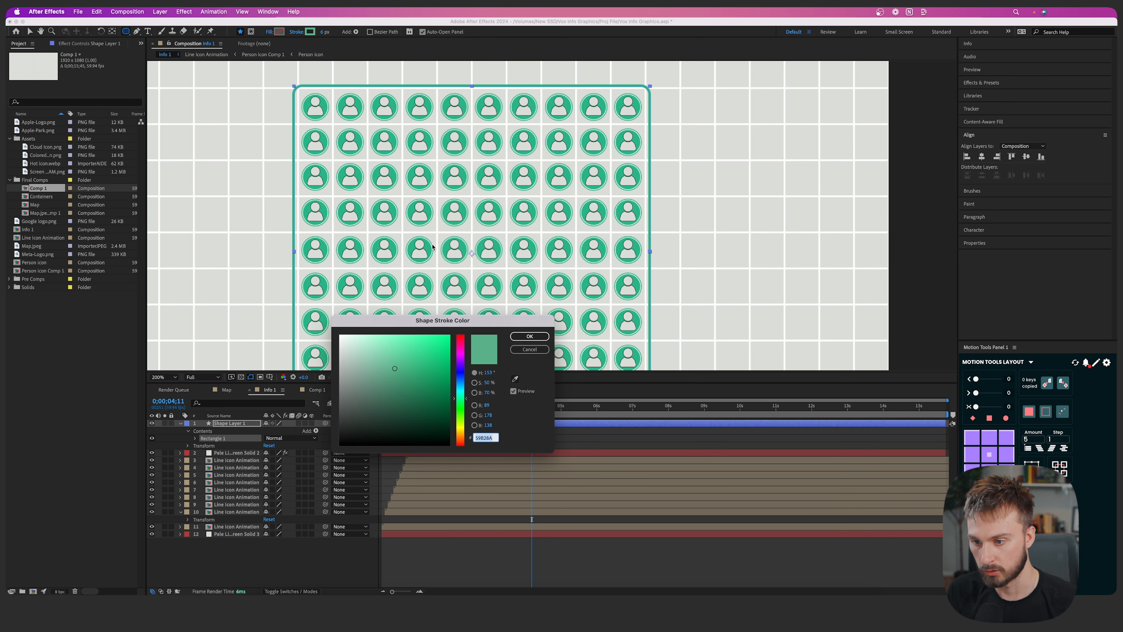
{"action": "left_click", "coordinate": [530, 337]}
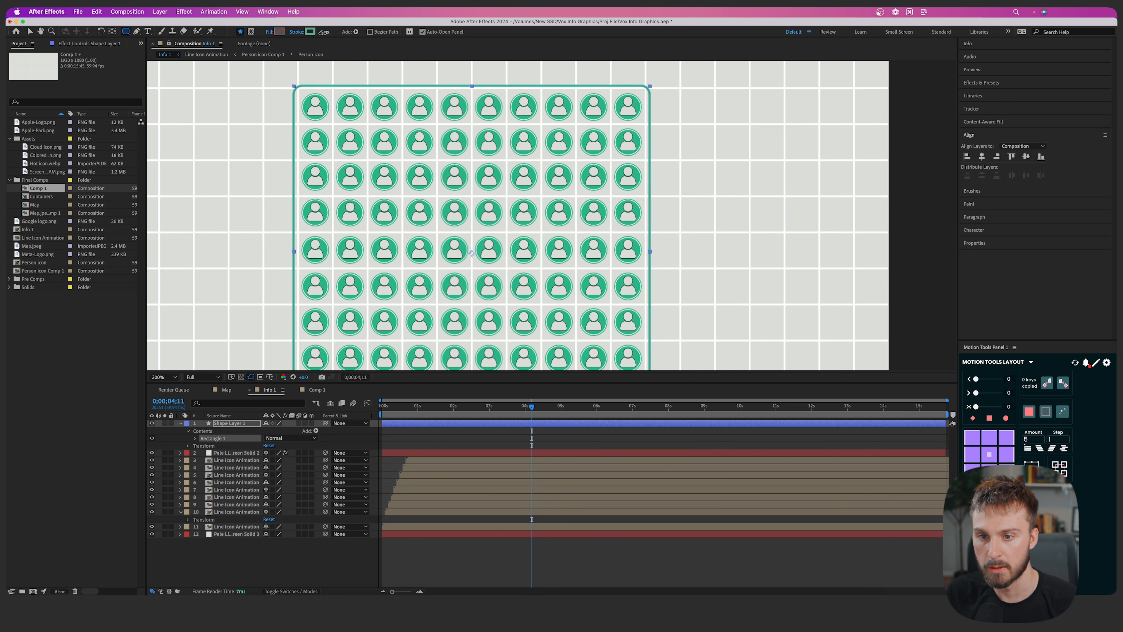
{"action": "left_click", "coordinate": [325, 32]}
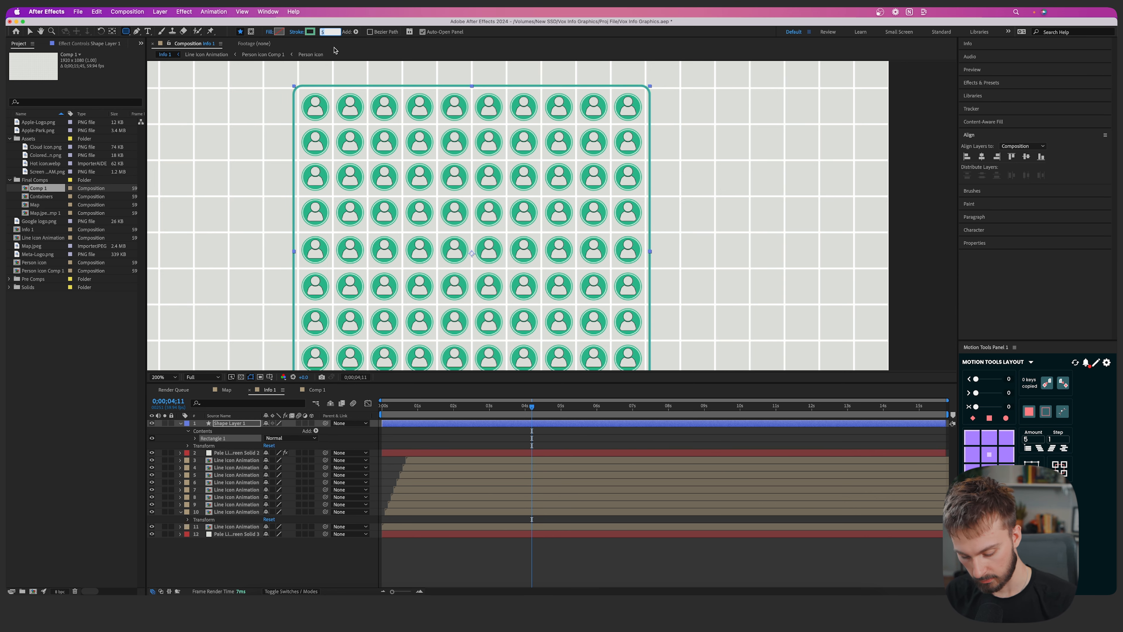
{"action": "key", "text": "slash"}
Hide the white grid-line layer, Pale Lime Green Solid 2, and return to the Selection tool
{"action": "left_click", "coordinate": [222, 452]}
{"action": "left_click", "coordinate": [153, 452]}
{"action": "scroll", "coordinate": [523, 101], "scroll_direction": "up", "scroll_amount": 2}
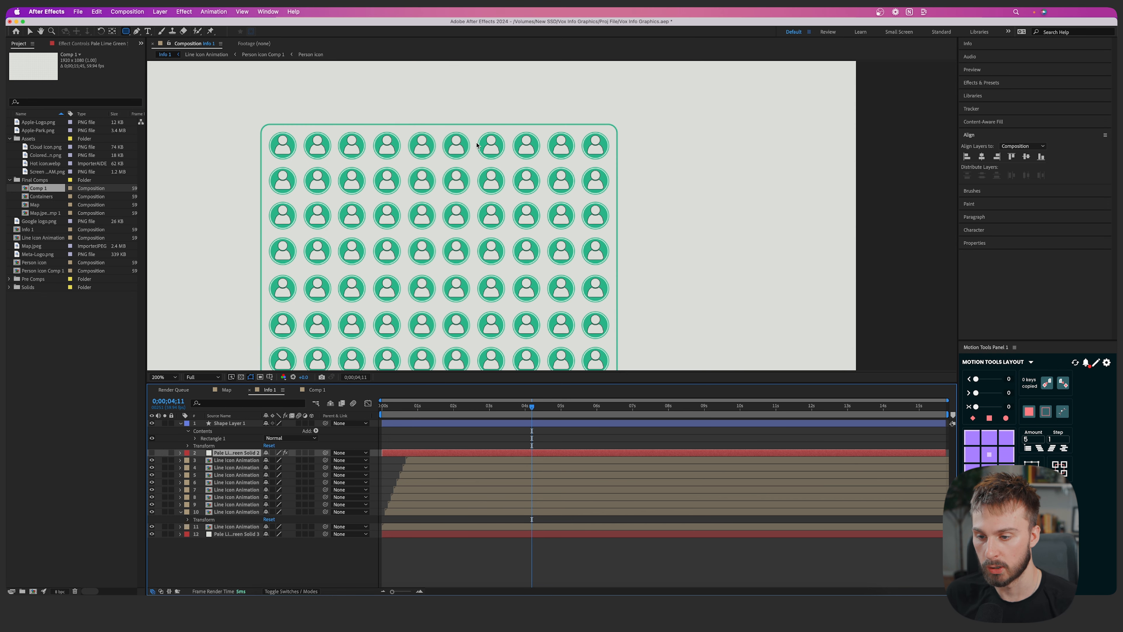
{"action": "scroll", "coordinate": [491, 120], "scroll_direction": "down", "scroll_amount": 2}
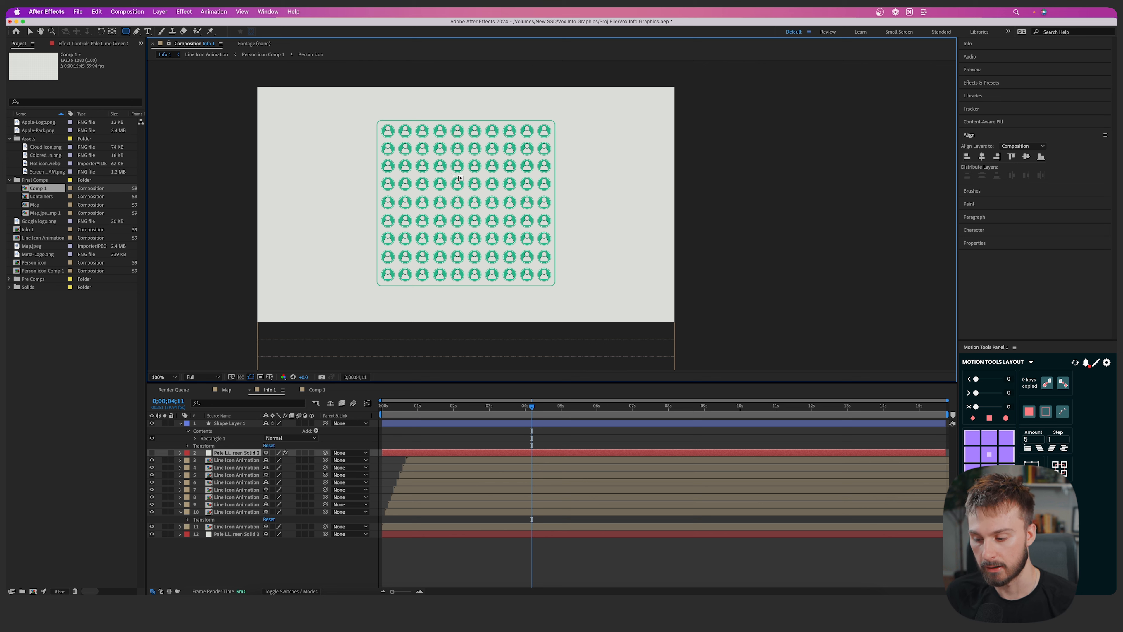
{"action": "key", "text": "v"}
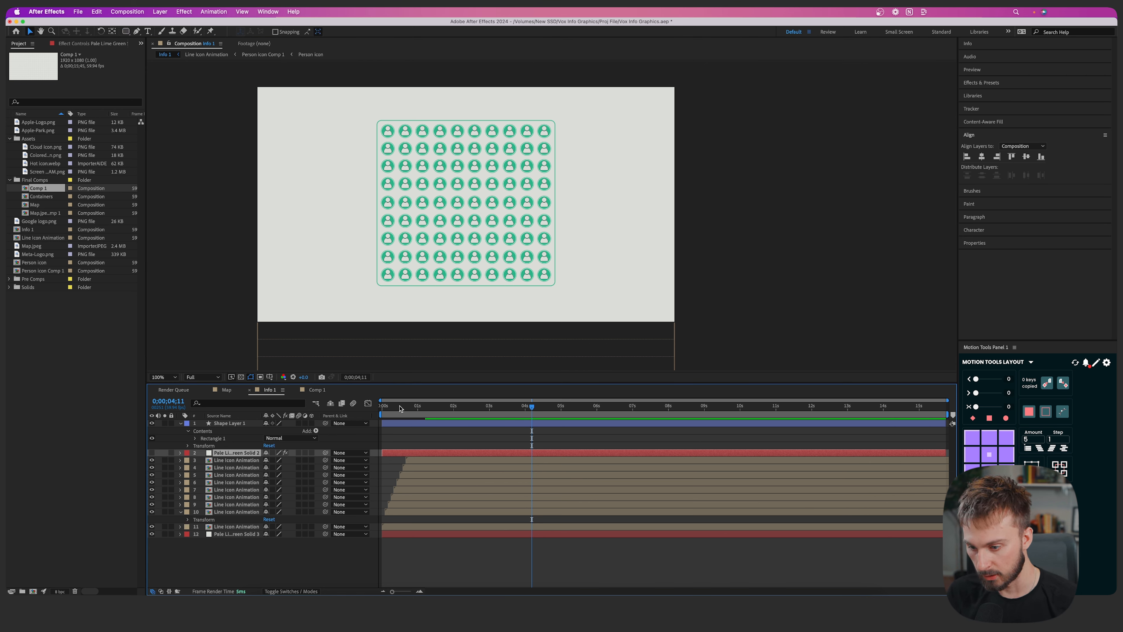
Add Trim Paths to the rounded rectangle's shape layer and expand its properties, with the playhead at the first frame
{"action": "key", "text": "Home"}
{"action": "left_click_drag", "start_coordinate": [392, 592], "coordinate": [405, 592]}
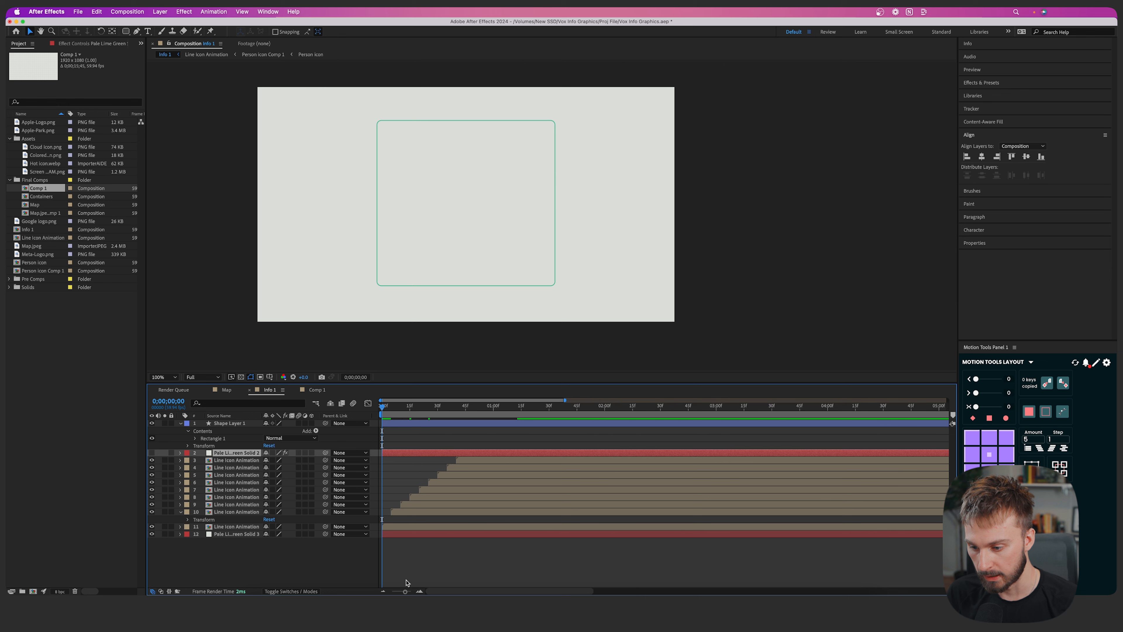
{"action": "left_click", "coordinate": [245, 437]}
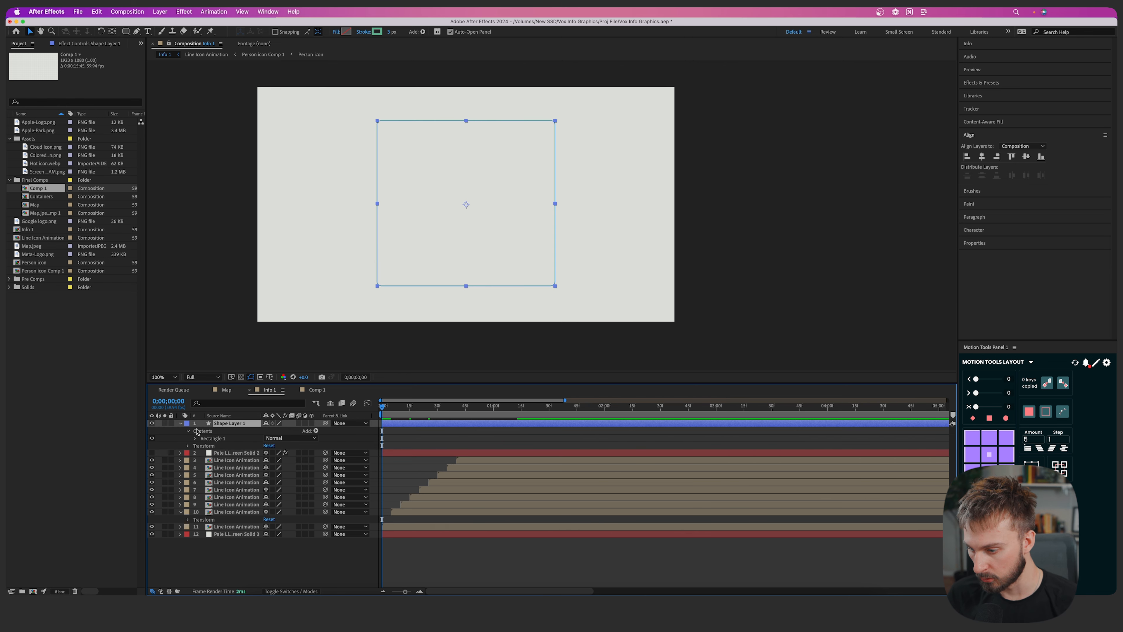
{"action": "left_click", "coordinate": [182, 426]}
{"action": "left_click", "coordinate": [181, 423]}
{"action": "left_click", "coordinate": [180, 422]}
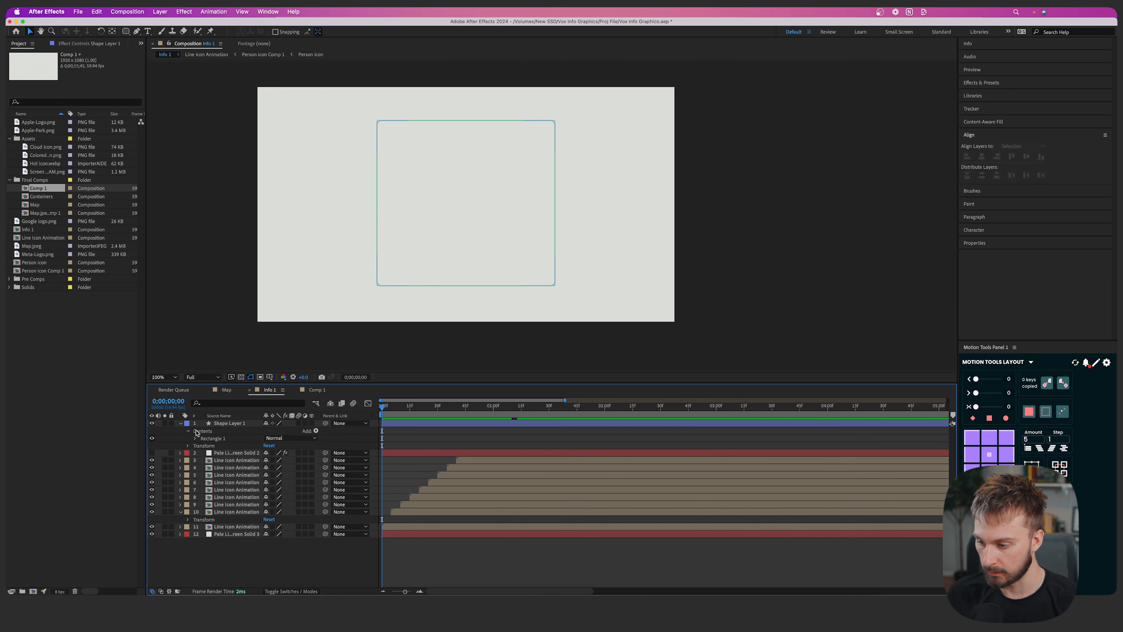
{"action": "left_click", "coordinate": [315, 431]}
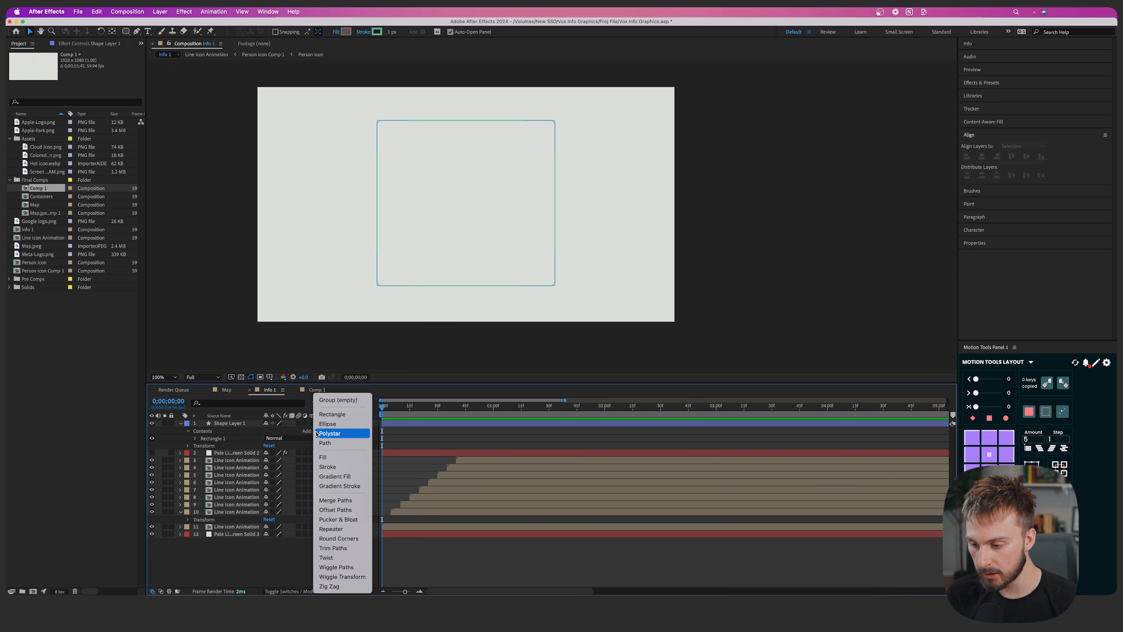
{"action": "left_click", "coordinate": [351, 548]}
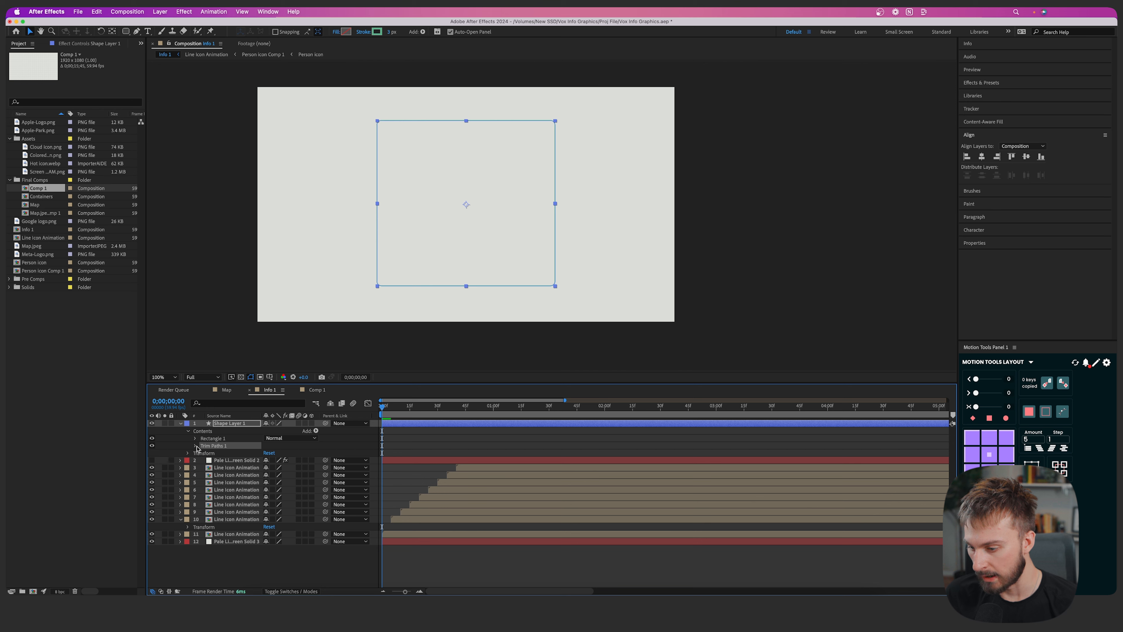
{"action": "left_click", "coordinate": [195, 446]}
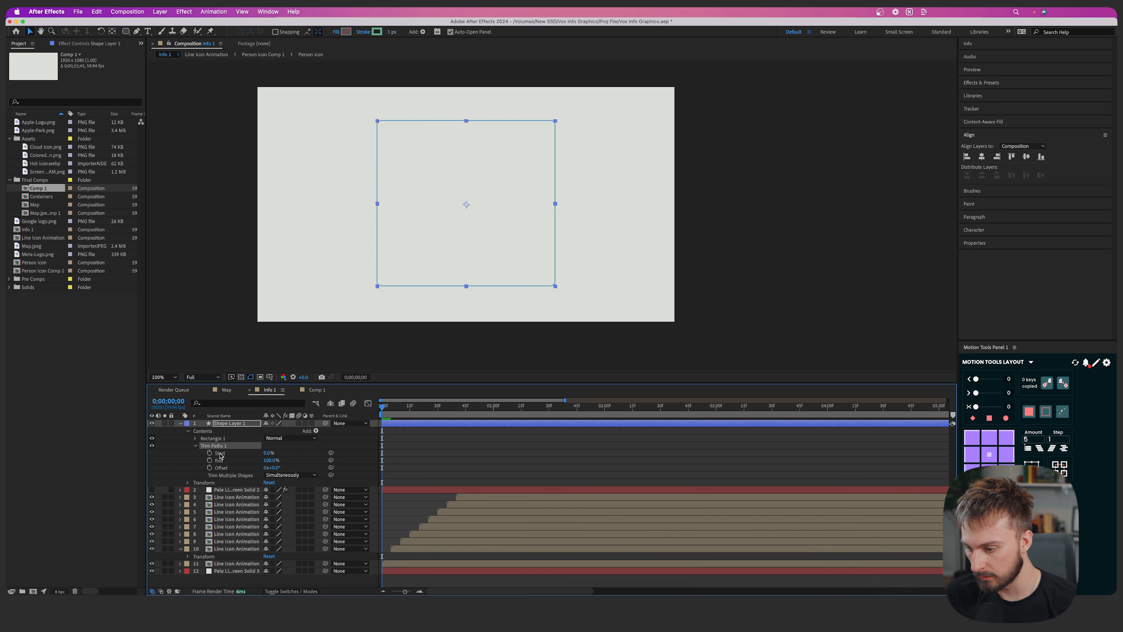
Keyframe the Trim Paths End from 0% at the first frame to 100% at 0;00;00;40
{"action": "mouse_move", "coordinate": [268, 453]}
{"action": "left_mouse_down"}
{"action": "mouse_move", "coordinate": [286, 451]}
{"action": "mouse_move", "coordinate": [221, 460]}
{"action": "left_mouse_up"}
{"action": "left_click", "coordinate": [209, 460]}
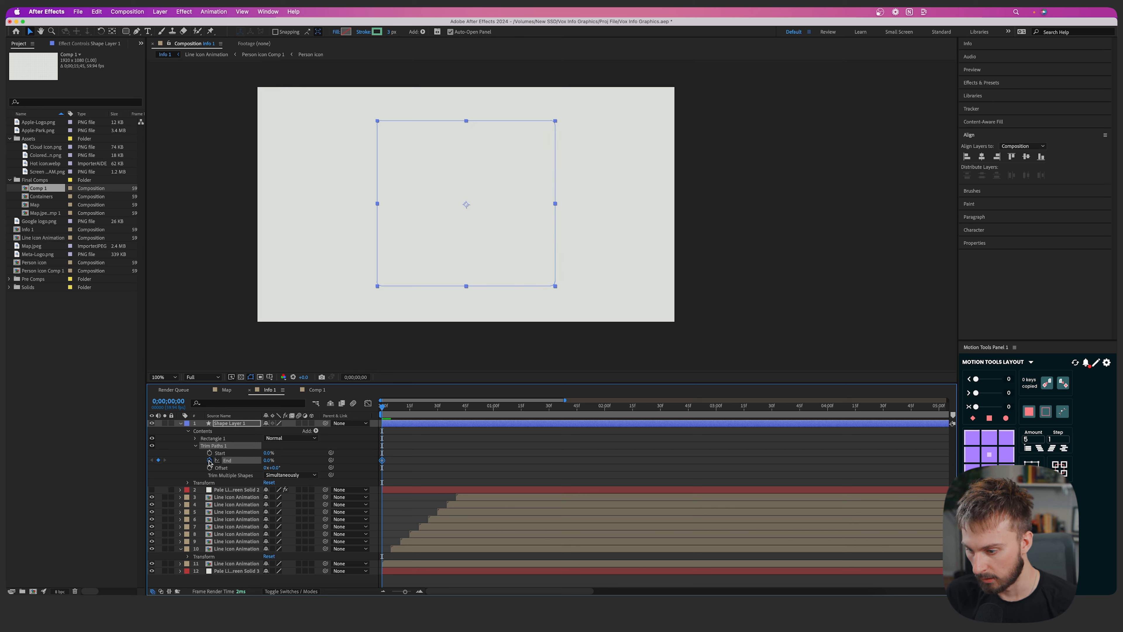
{"action": "left_click_drag", "start_coordinate": [383, 411], "coordinate": [456, 411]}
{"action": "left_click_drag", "start_coordinate": [269, 460], "coordinate": [380, 459]}
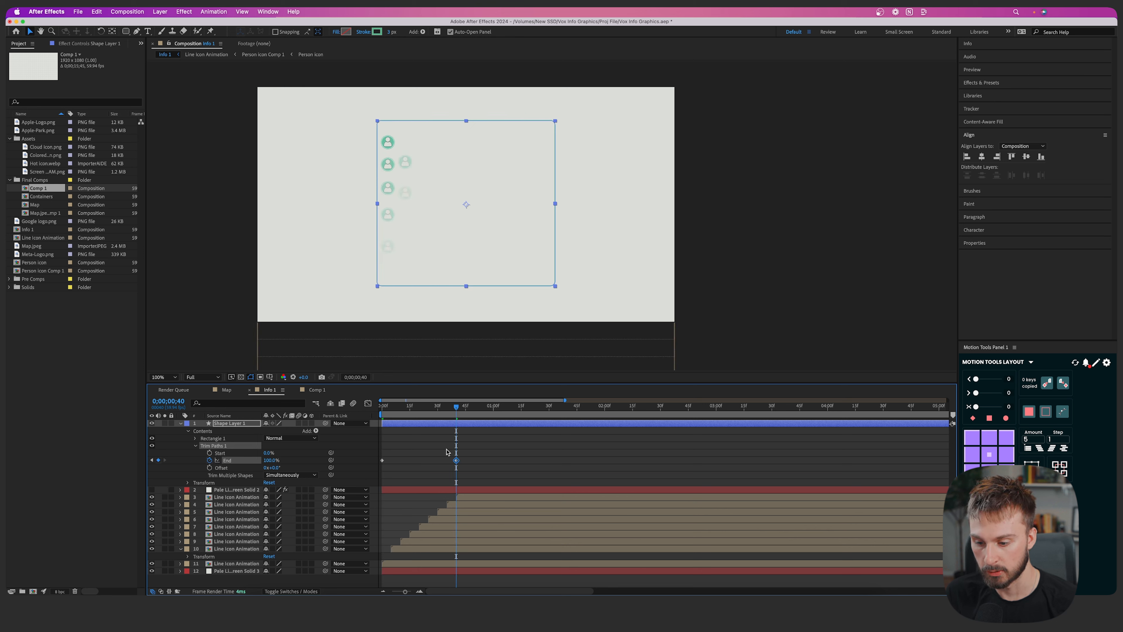
Move the 100% End keyframe to just past one second and ease the End animation with a fast start and slow finish
{"action": "left_click_drag", "start_coordinate": [457, 461], "coordinate": [381, 444]}
{"action": "right_click", "coordinate": [503, 461]}
{"action": "mouse_move", "coordinate": [530, 586]}
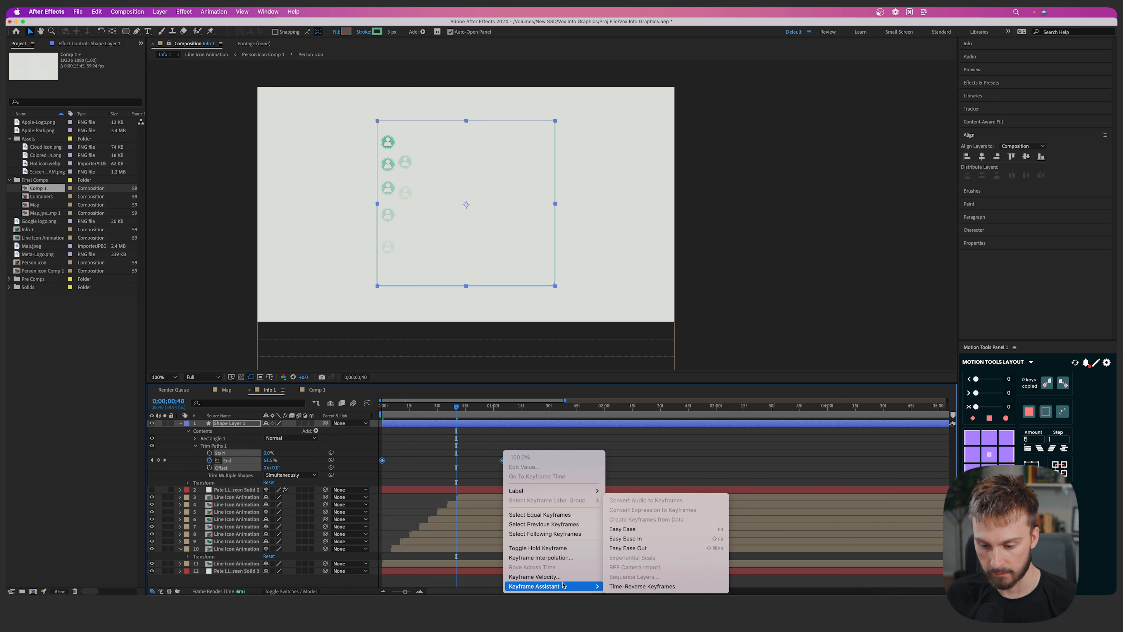
{"action": "left_click", "coordinate": [627, 535]}
{"action": "key", "text": "shift+F3"}
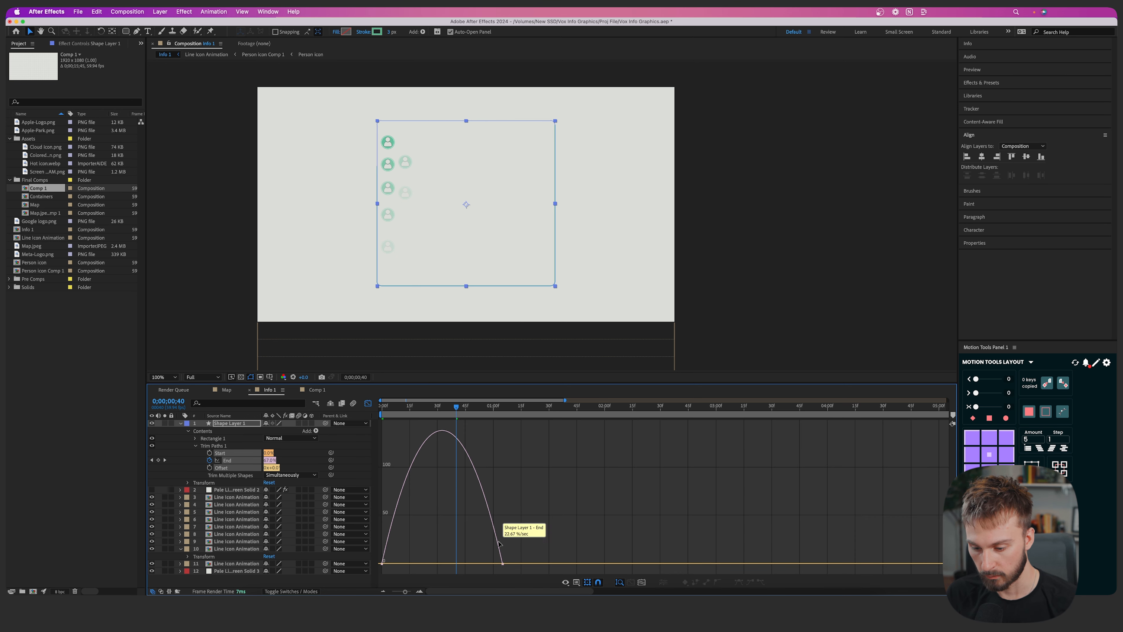
{"action": "left_click_drag", "start_coordinate": [503, 570], "coordinate": [425, 563]}
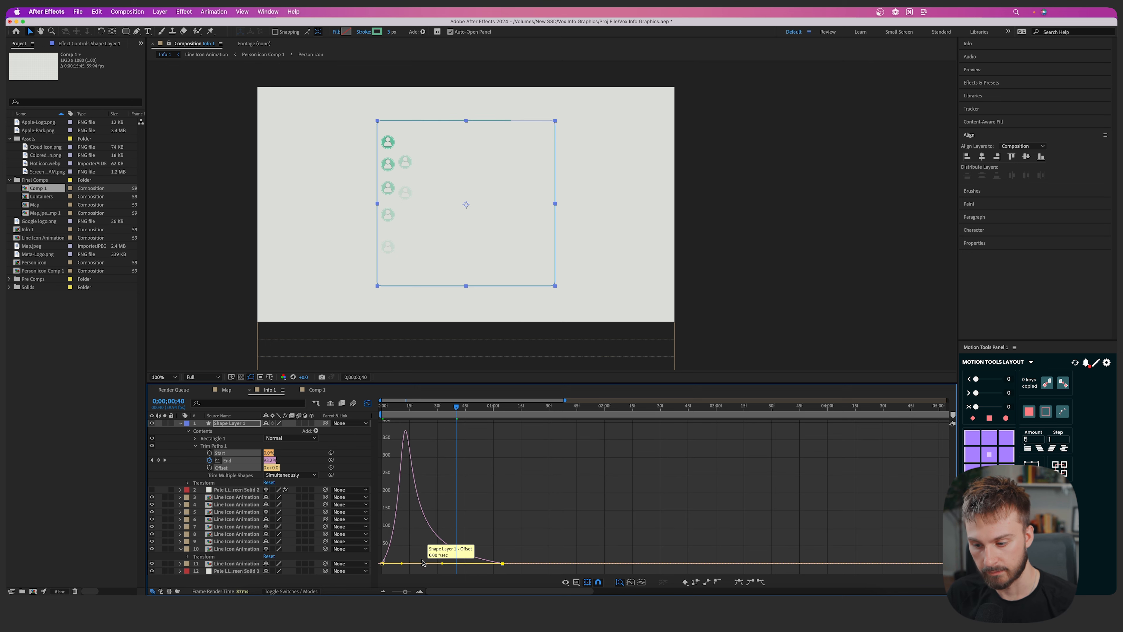
Preview the outline drawing on and lengthen it by moving the last End keyframe to about 2.5 seconds
{"action": "key", "text": "shift+F3"}
{"action": "key", "text": "Home"}
{"action": "key", "text": "space"}
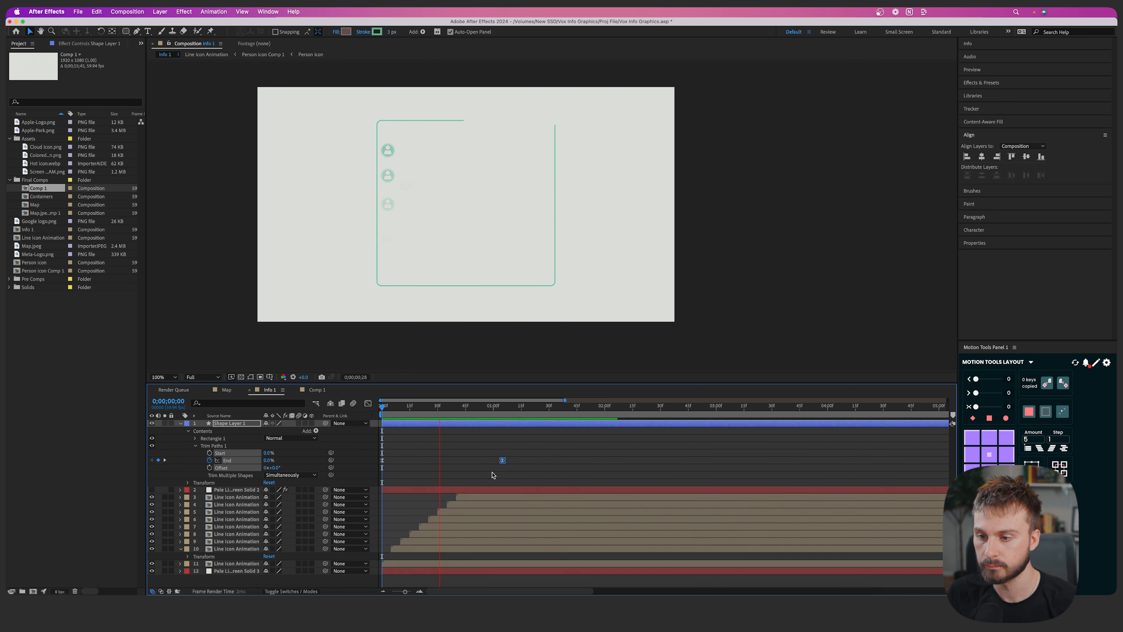
{"action": "left_click_drag", "start_coordinate": [503, 463], "coordinate": [670, 460]}
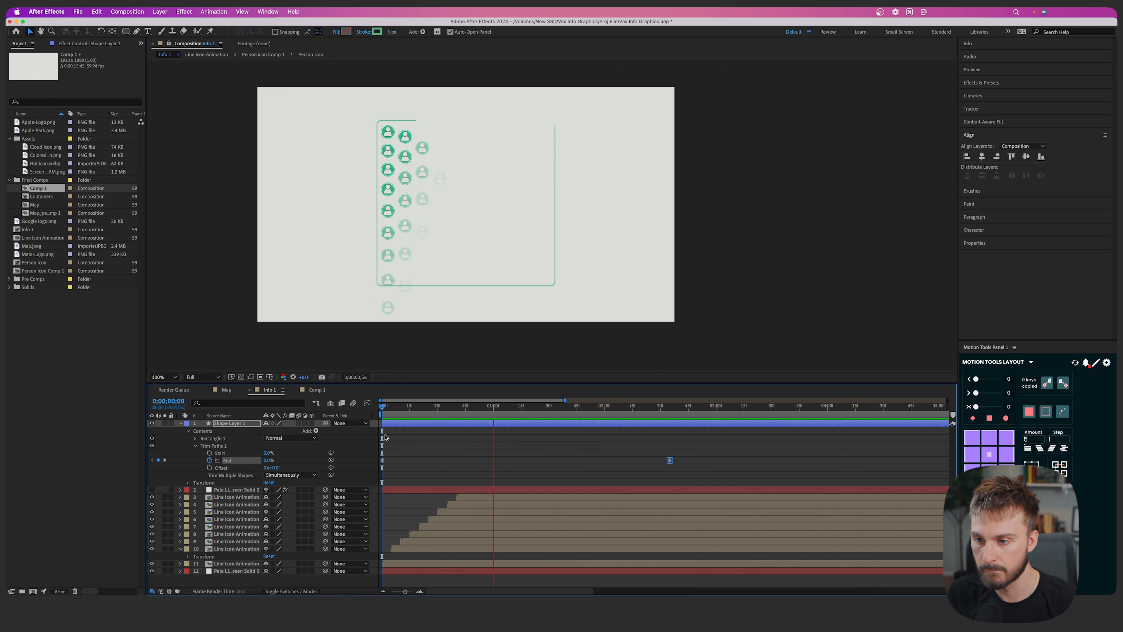
Delay the outline's shape layer to start at about one second and preview it with the icons
{"action": "mouse_move", "coordinate": [415, 424]}
{"action": "left_mouse_down"}
{"action": "mouse_move", "coordinate": [465, 426]}
{"action": "mouse_move", "coordinate": [407, 407]}
{"action": "mouse_move", "coordinate": [521, 408]}
{"action": "mouse_move", "coordinate": [546, 425]}
{"action": "left_mouse_up"}
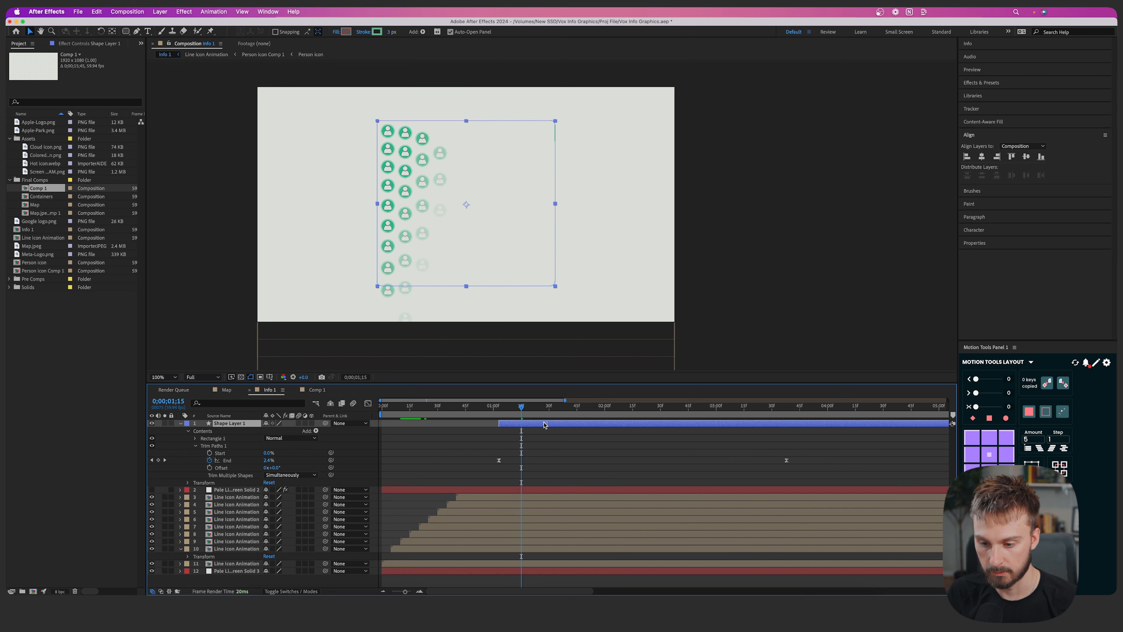
{"action": "left_click", "coordinate": [389, 407]}
{"action": "key", "text": "space"}
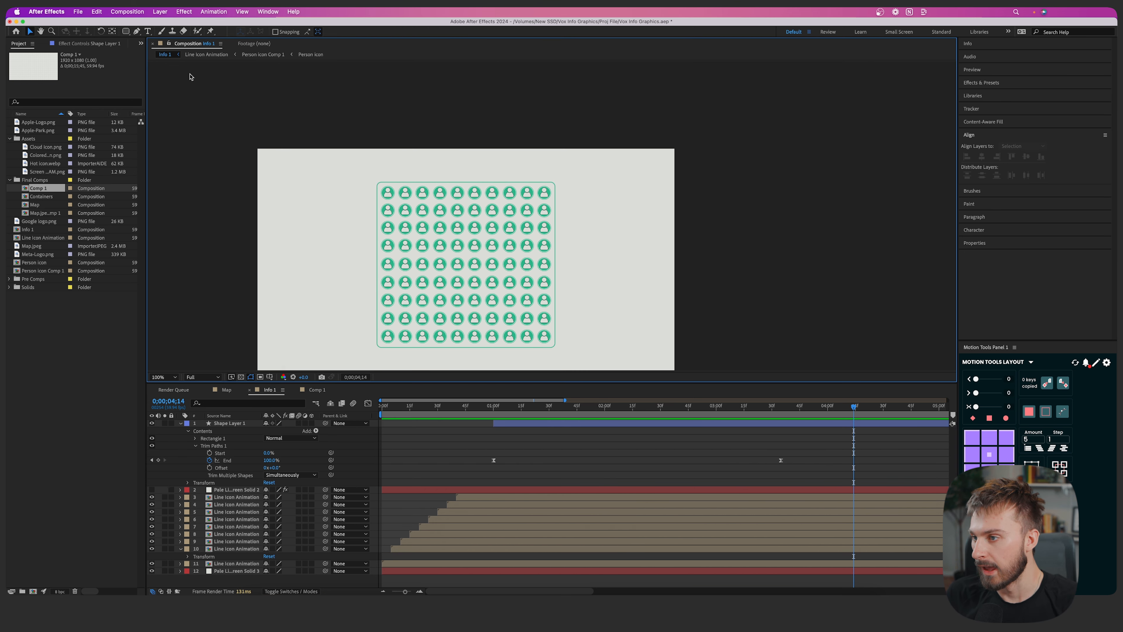
Add the title text "NATIONAL BUREAU OF ECONOMIC RESEARCH" above the icon grid
{"action": "left_click", "coordinate": [148, 32]}
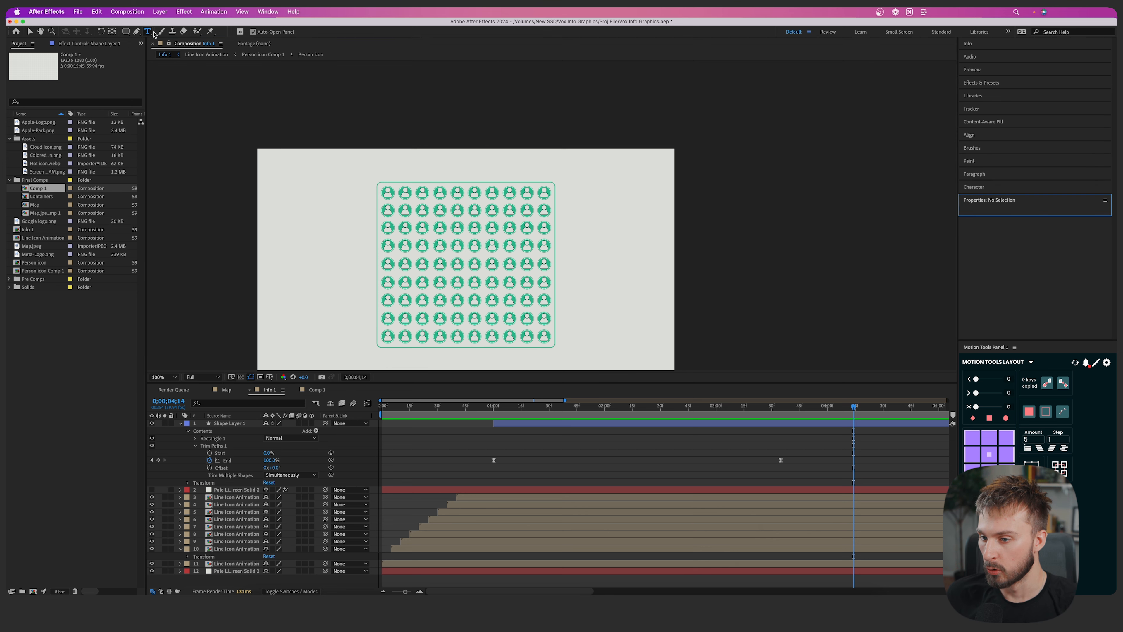
{"action": "left_click", "coordinate": [418, 169]}
{"action": "key", "text": "super+v"}
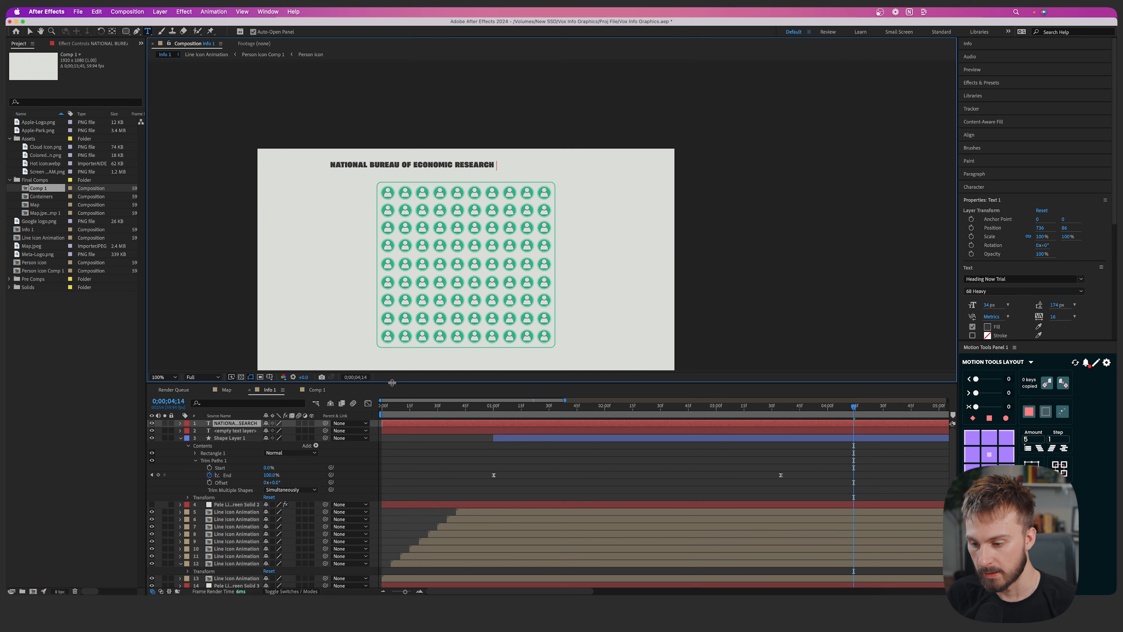
{"action": "key", "text": "v"}
{"action": "left_click", "coordinate": [423, 188]}
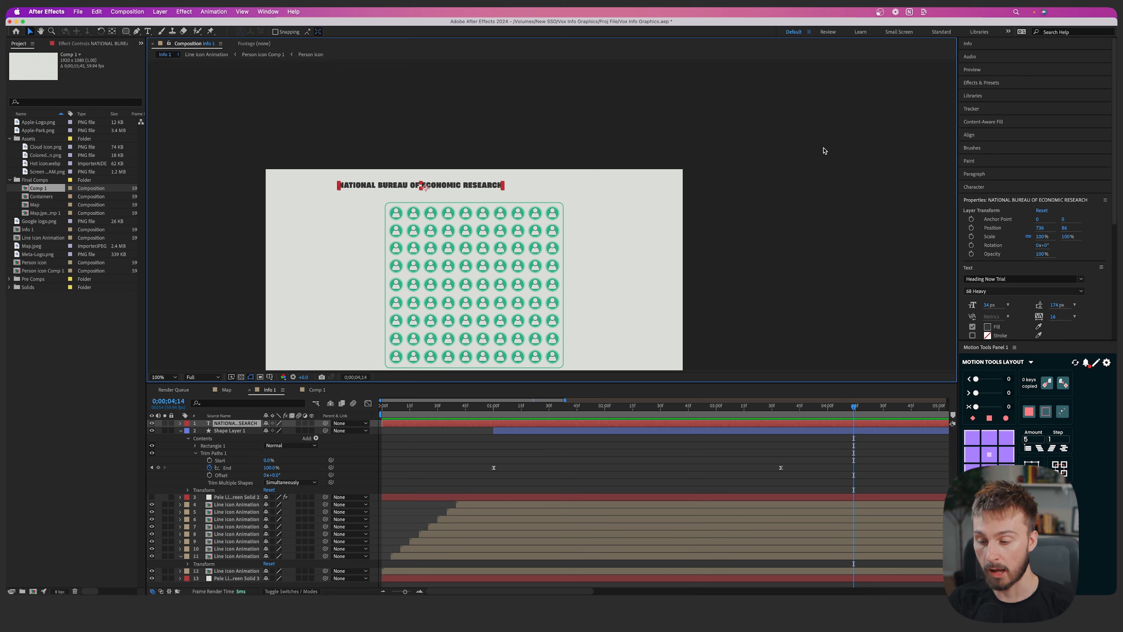
Check the title's text settings and accept dark grey 363636 as its fill colour
{"action": "scroll", "coordinate": [1006, 295], "scroll_direction": "down", "scroll_amount": 3}
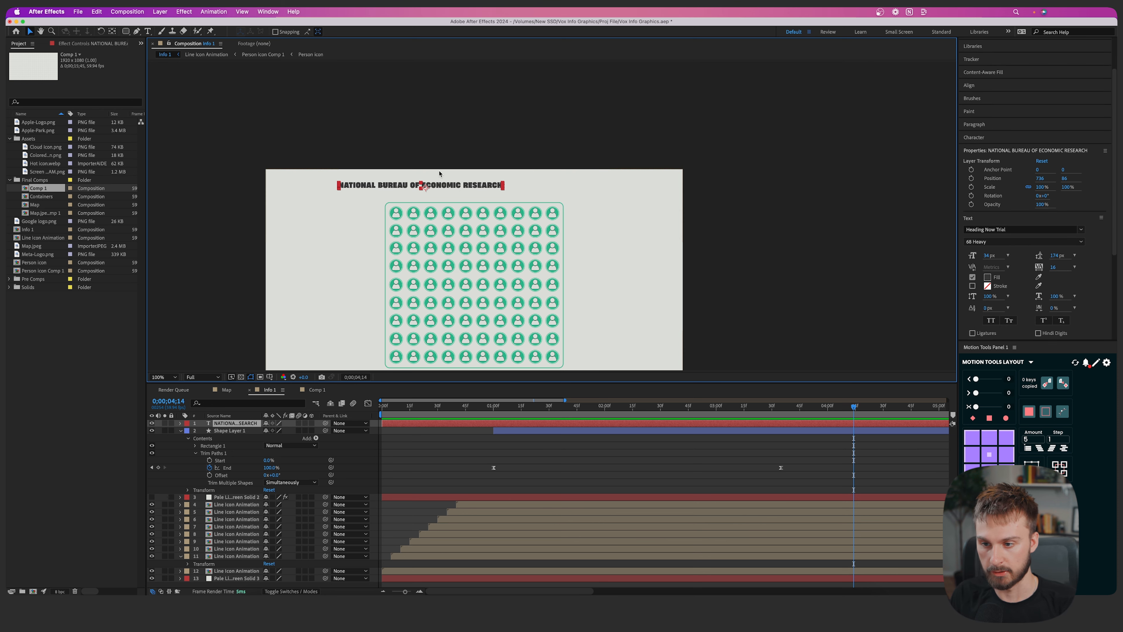
{"action": "scroll", "coordinate": [986, 165], "scroll_direction": "down", "scroll_amount": 4}
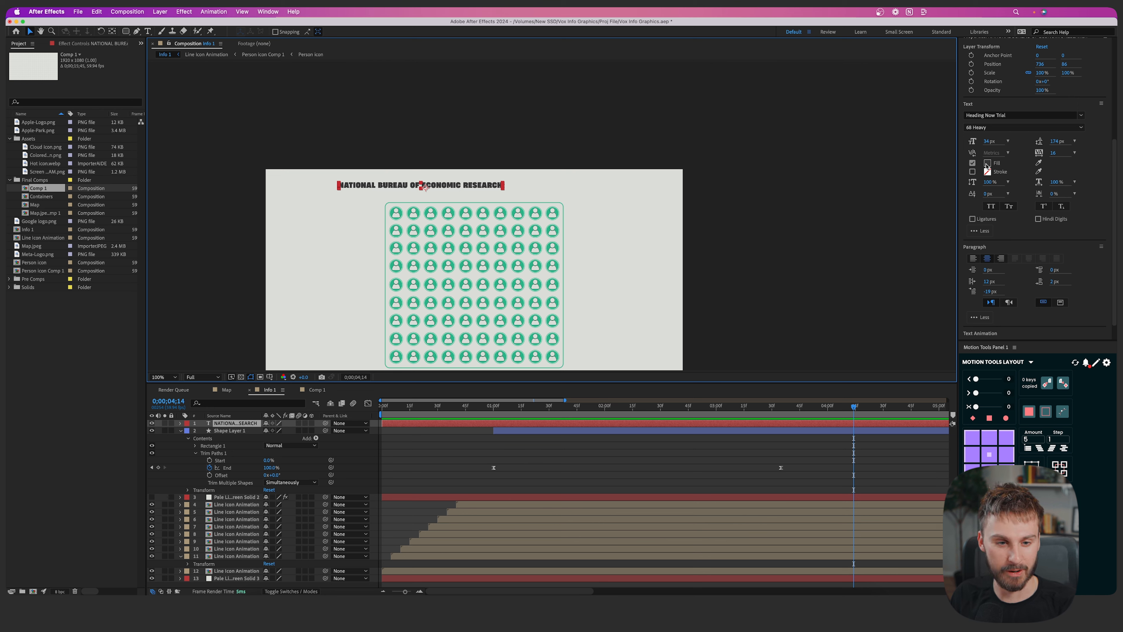
{"action": "left_click", "coordinate": [987, 165]}
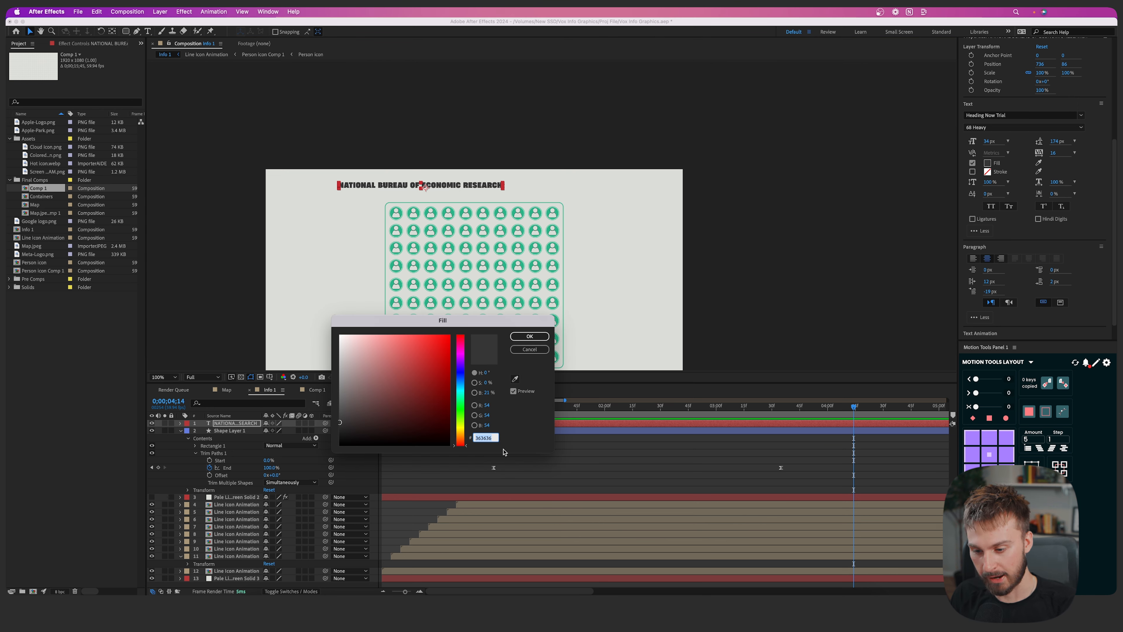
{"action": "left_click", "coordinate": [523, 338]}
Center the title horizontally in the composition
{"action": "scroll", "coordinate": [990, 132], "scroll_direction": "up", "scroll_amount": 5}
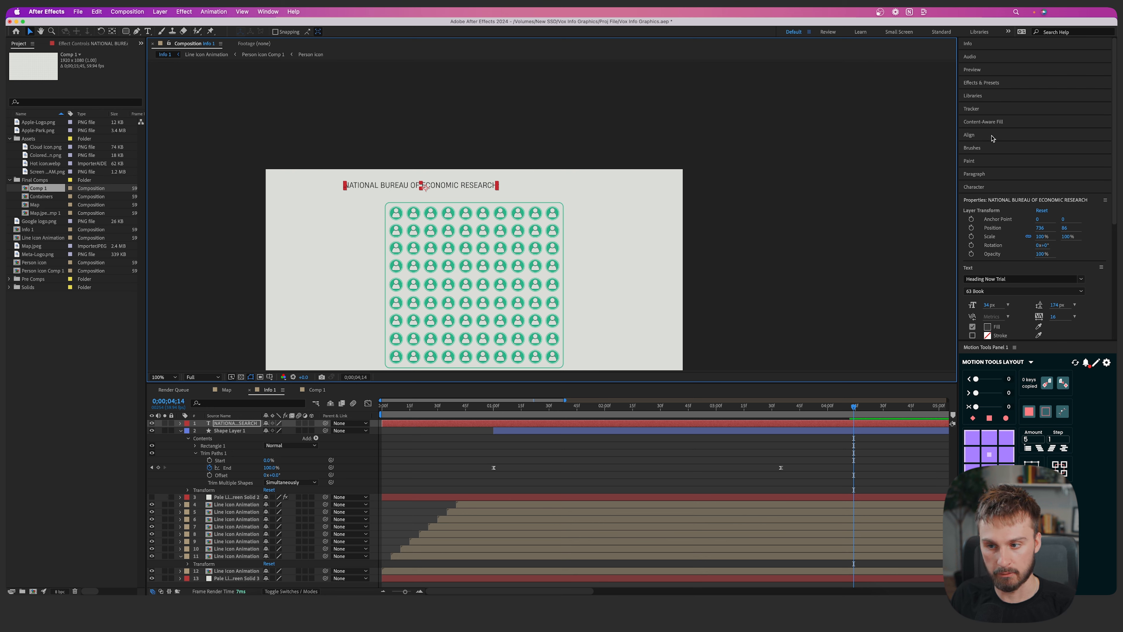
{"action": "left_click", "coordinate": [969, 134]}
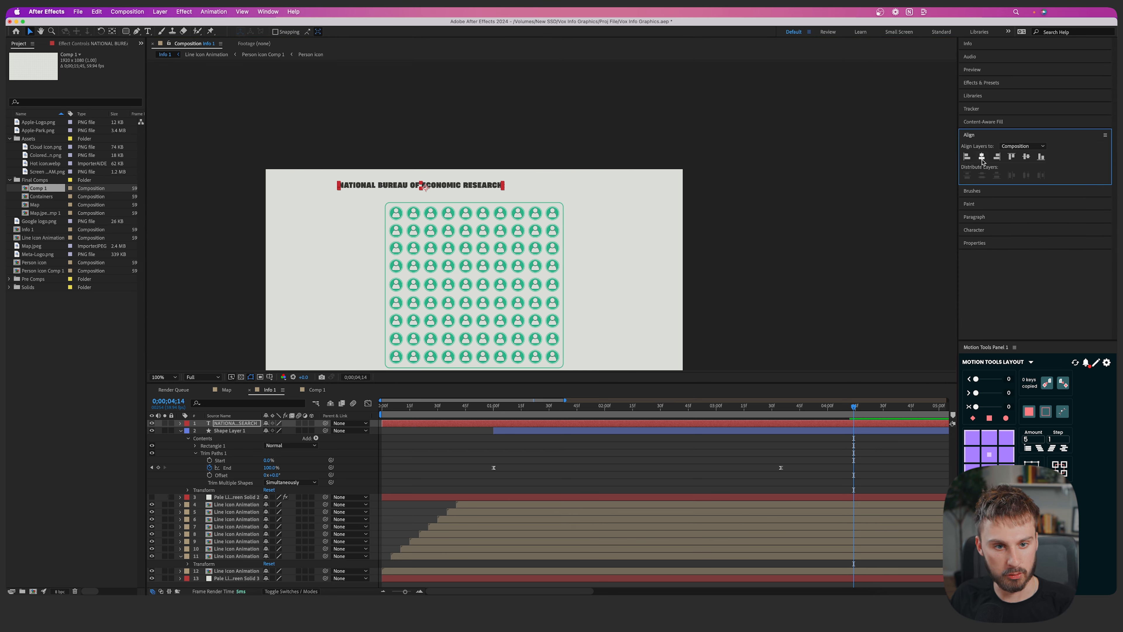
{"action": "left_click", "coordinate": [981, 158]}
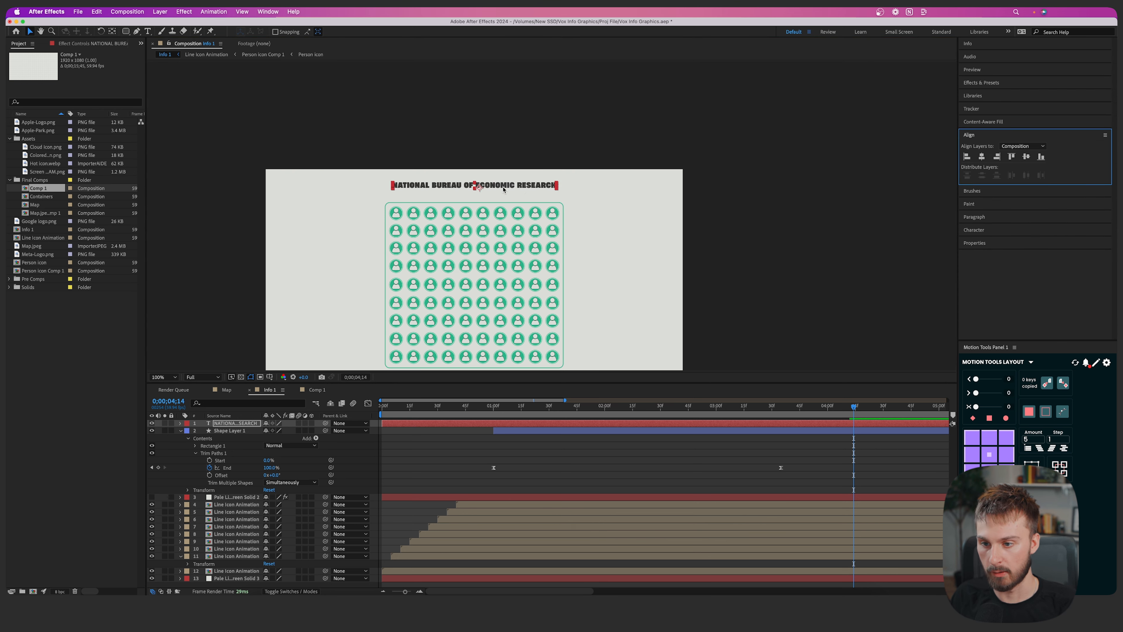
Add the text "2019" between the title and the icon grid
{"action": "scroll", "coordinate": [504, 189], "scroll_direction": "up", "scroll_amount": 2}
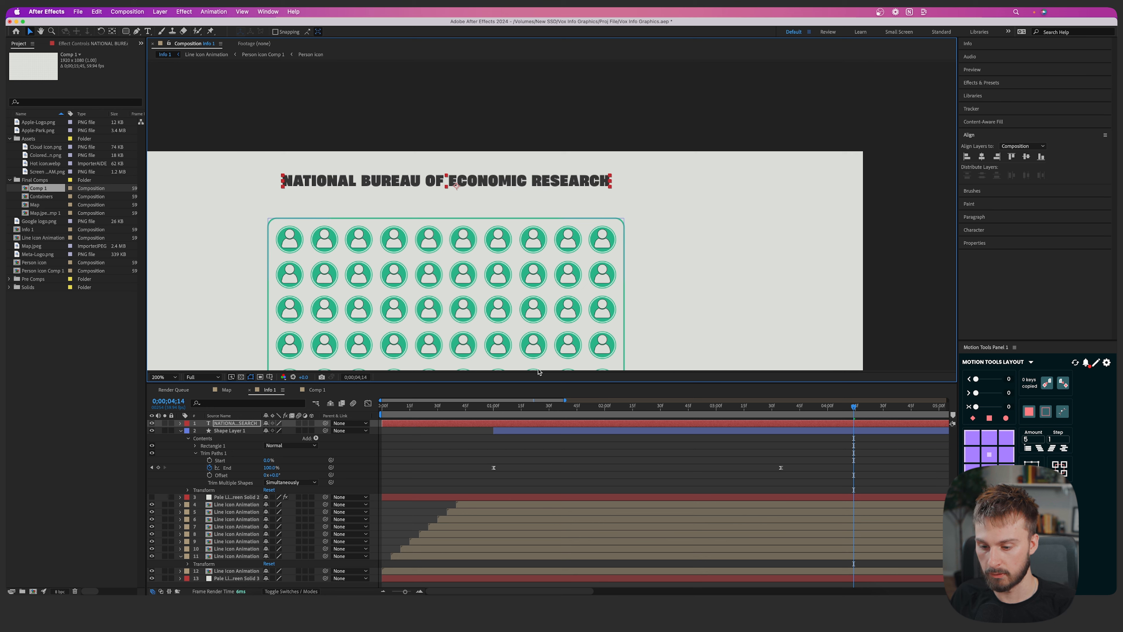
{"action": "left_click", "coordinate": [532, 452]}
{"action": "scroll", "coordinate": [445, 240], "scroll_direction": "down", "scroll_amount": 2}
{"action": "left_click", "coordinate": [148, 31]}
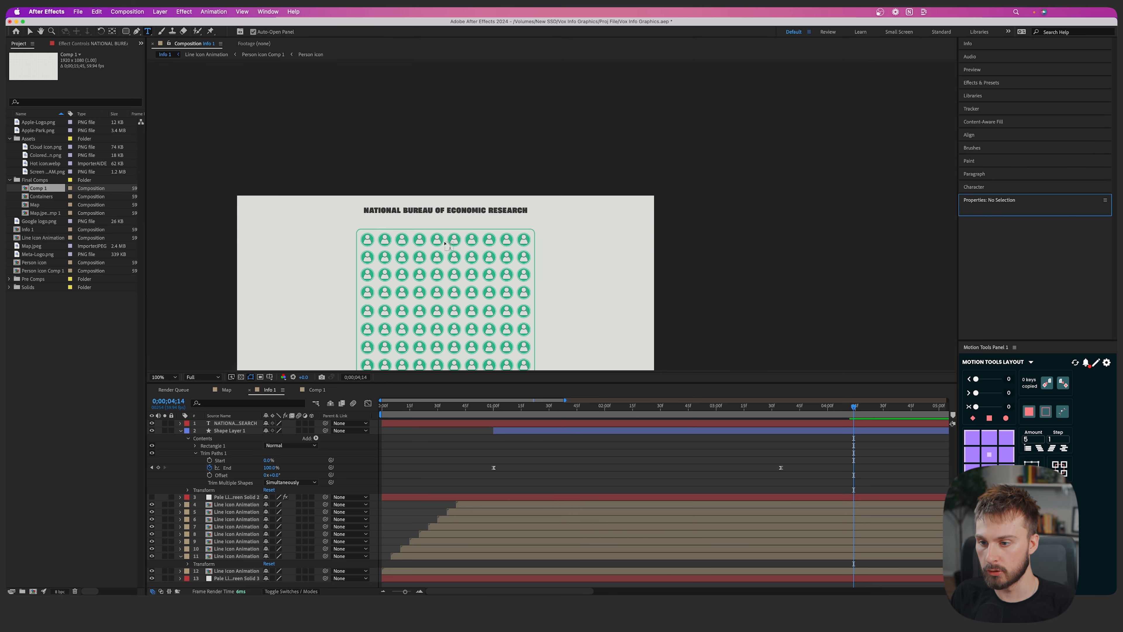
{"action": "left_click", "coordinate": [426, 225]}
{"action": "type", "text": "2019"}
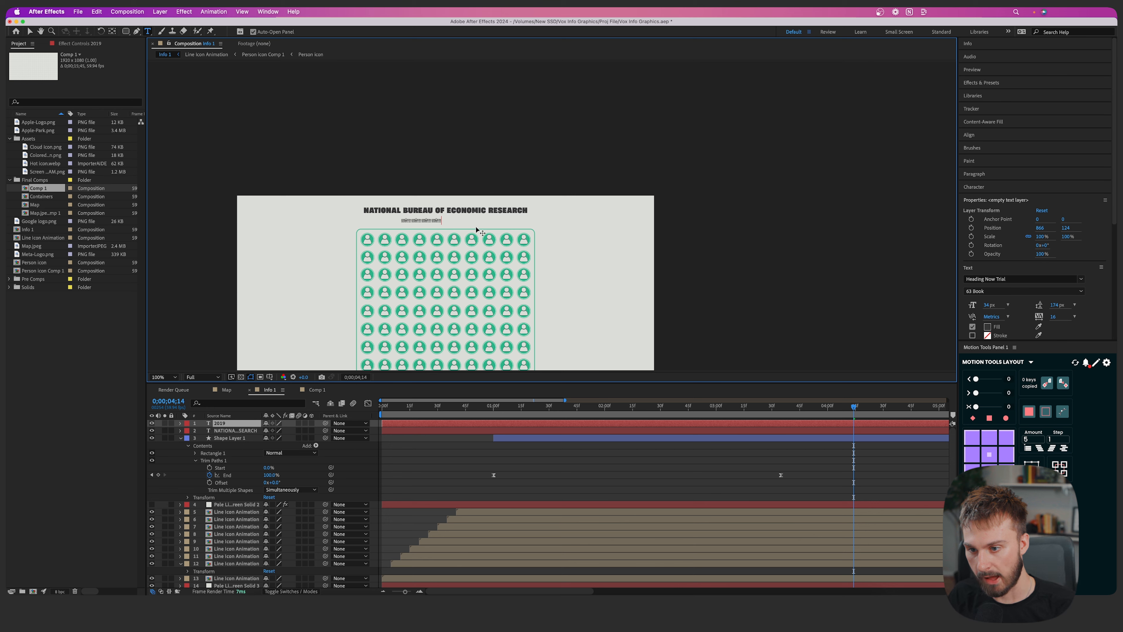
Set the font of the 2019 text to Europa Grotesk SH Medium
{"action": "key", "text": "super+a"}
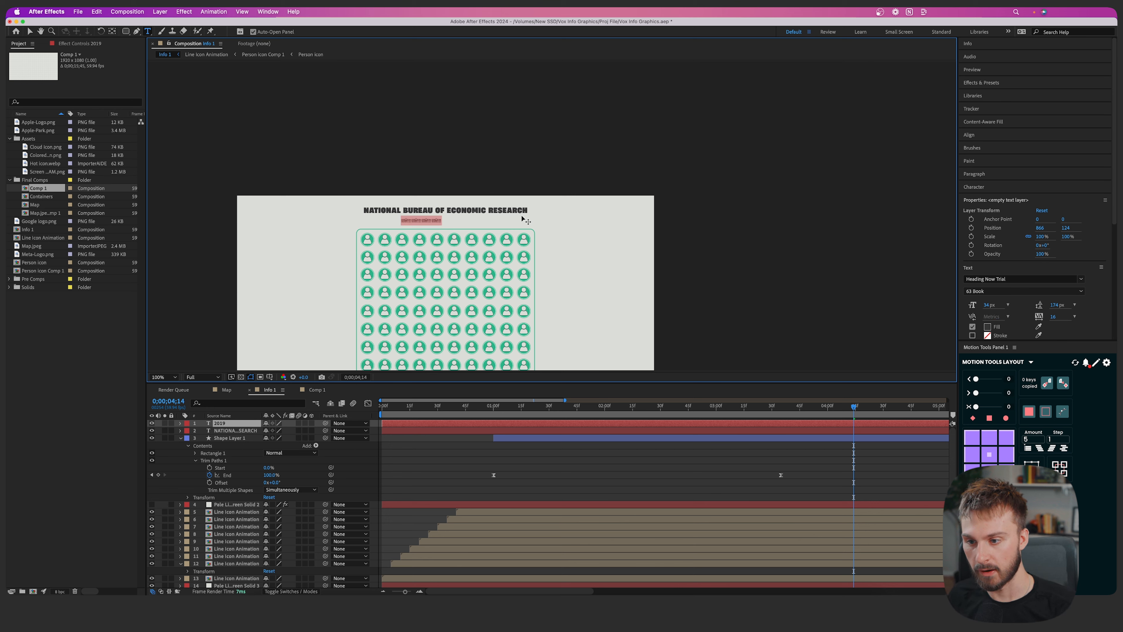
{"action": "left_click", "coordinate": [997, 278]}
{"action": "type", "text": "eur"}
{"action": "key", "text": "Return"}
{"action": "key", "text": "v"}
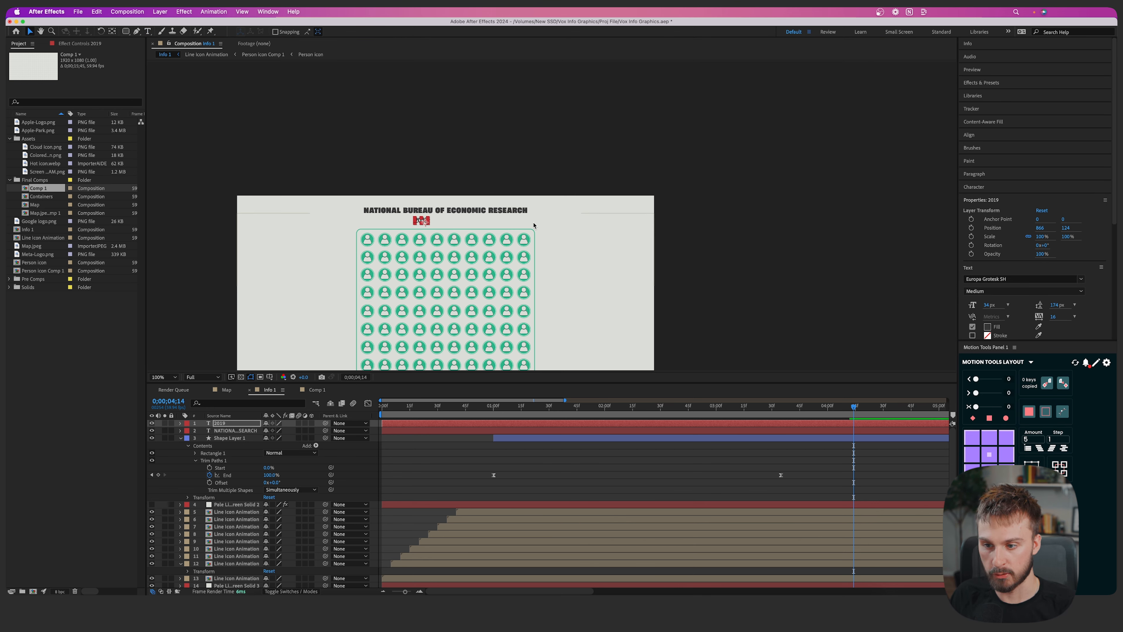
Center the 2019 text horizontally in the composition
{"action": "scroll", "coordinate": [414, 215], "scroll_direction": "up", "scroll_amount": 1}
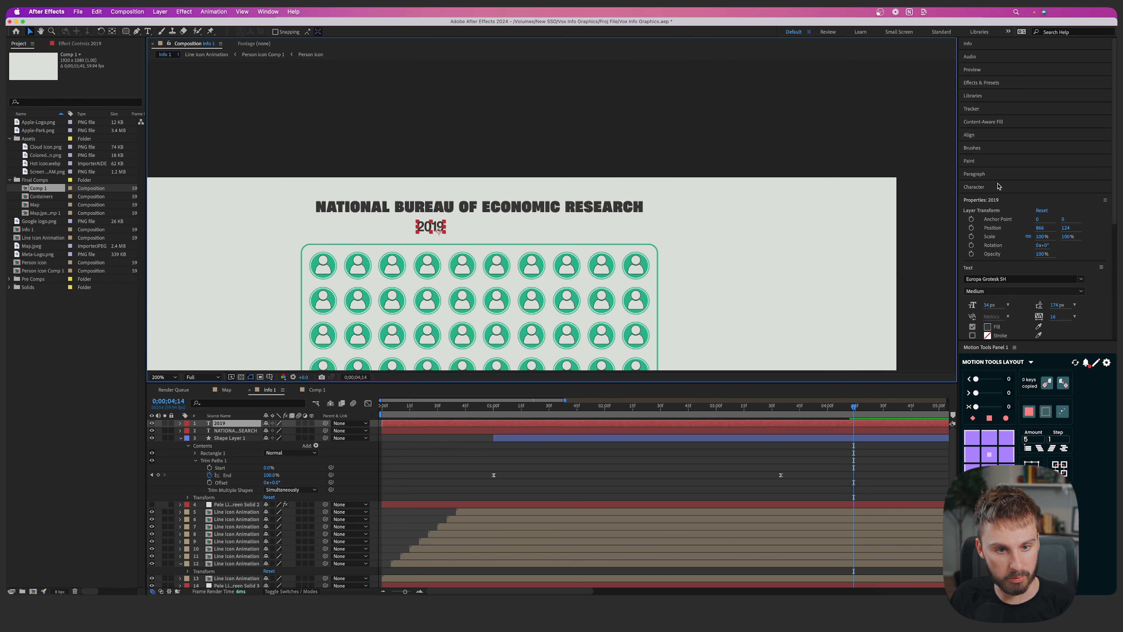
{"action": "left_click", "coordinate": [979, 134]}
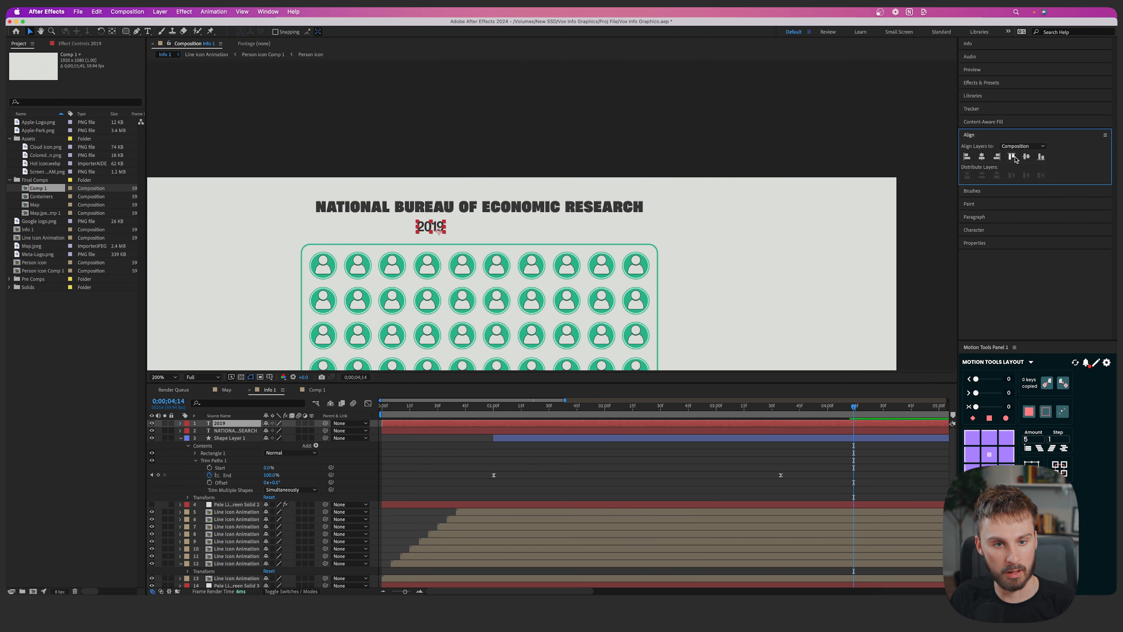
{"action": "left_click", "coordinate": [981, 157]}
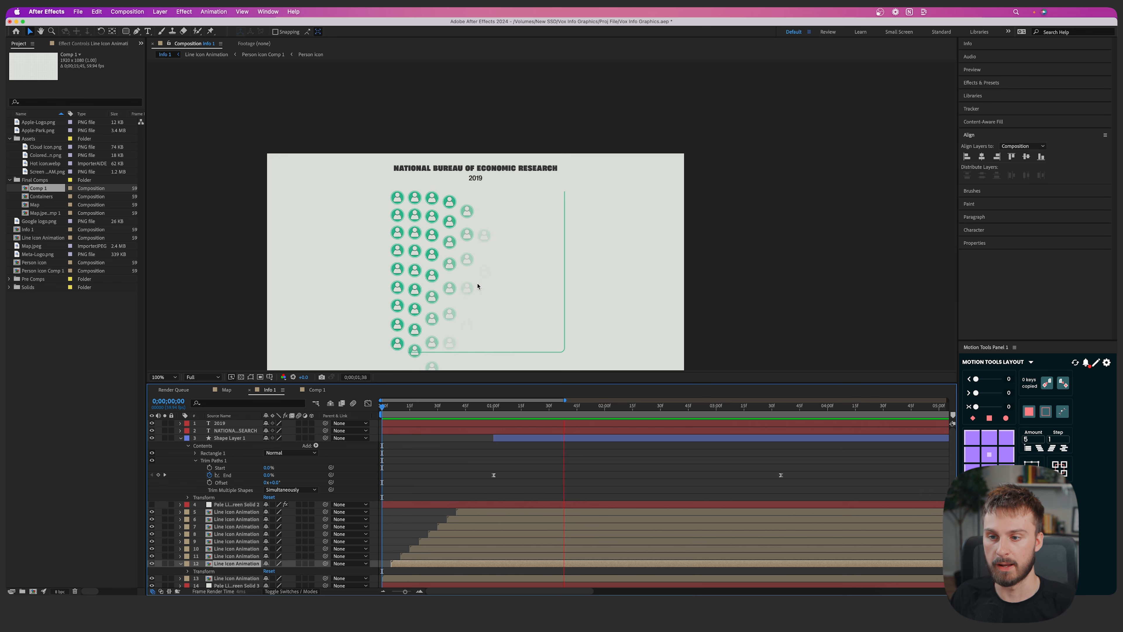
Draw a closed four-point mask around the title text with the Pen tool, on the title layer at the start of the composition
{"action": "left_click", "coordinate": [439, 237]}
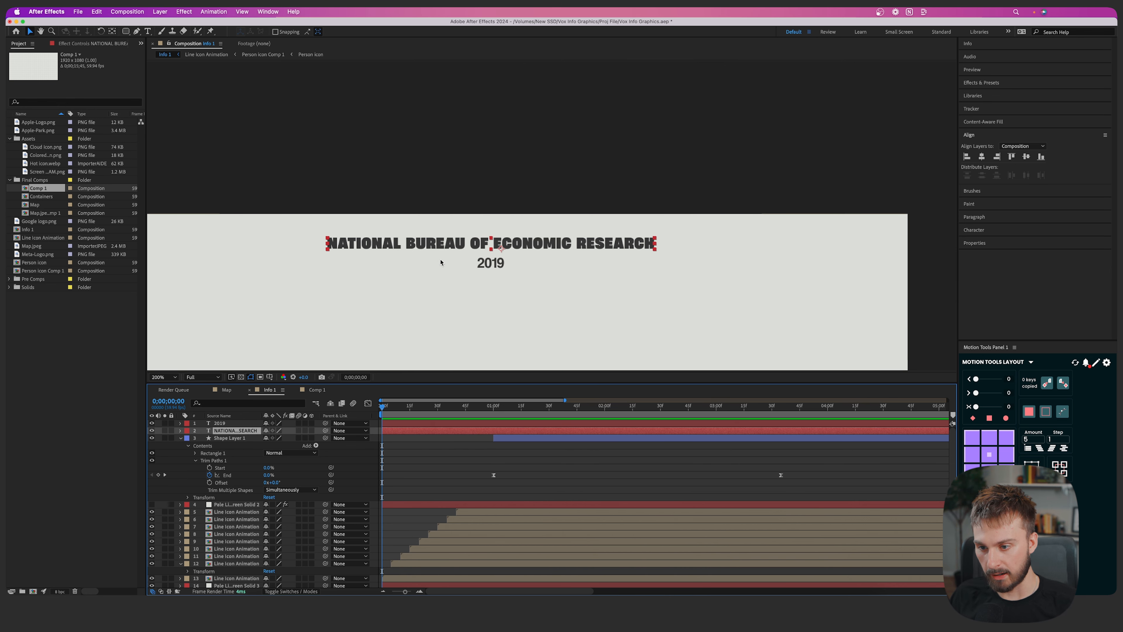
{"action": "scroll", "coordinate": [631, 255], "scroll_direction": "up", "scroll_amount": 1}
{"action": "left_click", "coordinate": [551, 258]}
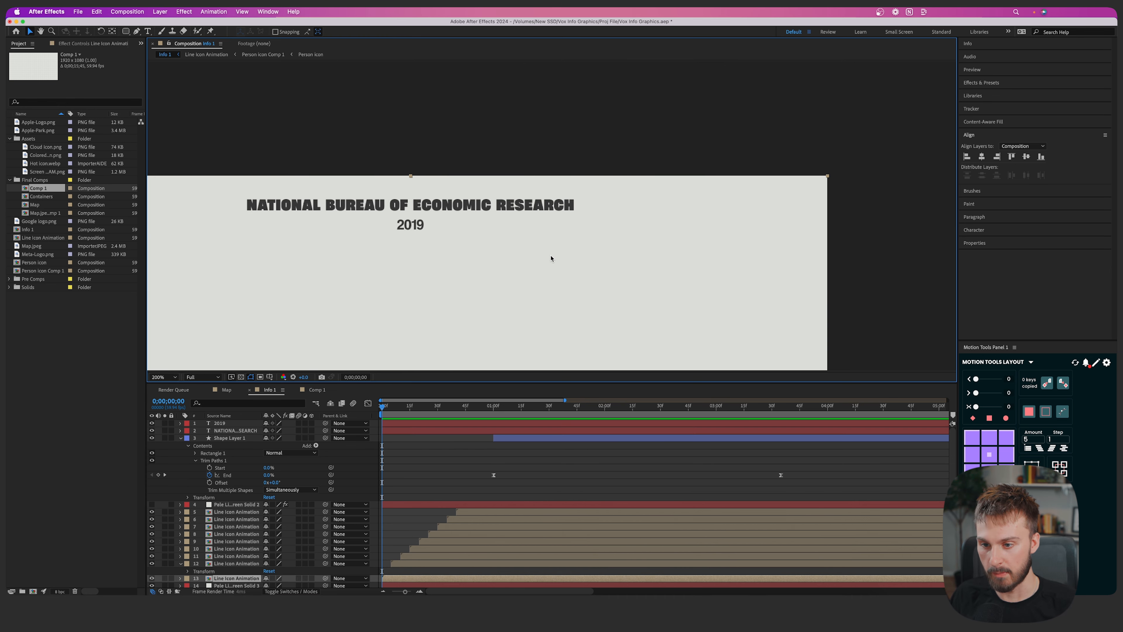
{"action": "left_click_drag", "start_coordinate": [430, 248], "coordinate": [563, 254]}
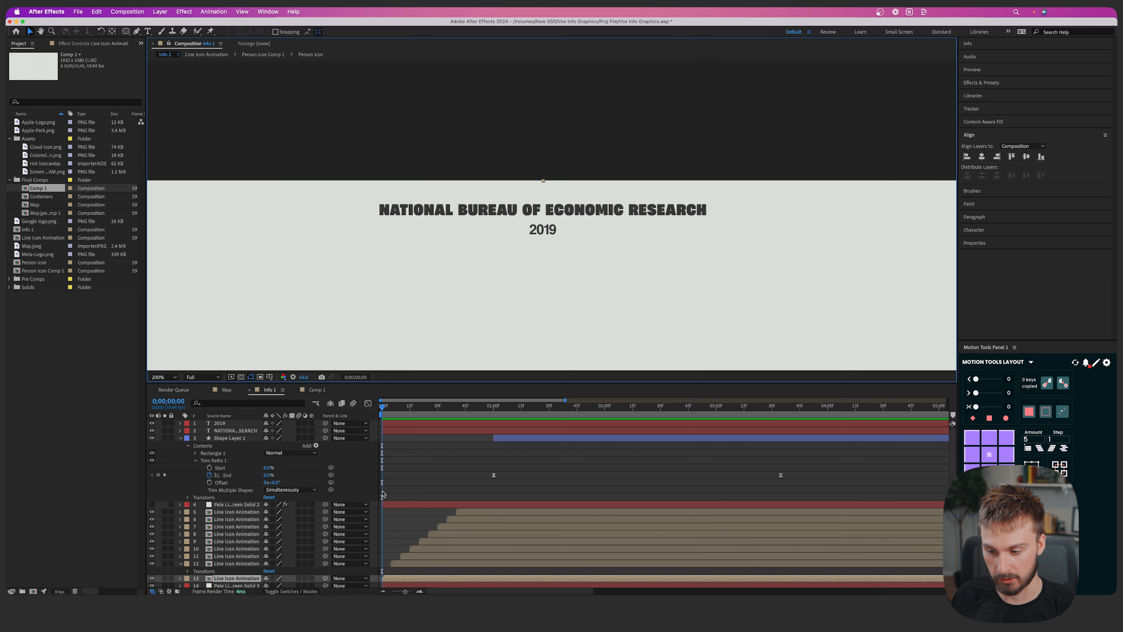
{"action": "left_click", "coordinate": [388, 432]}
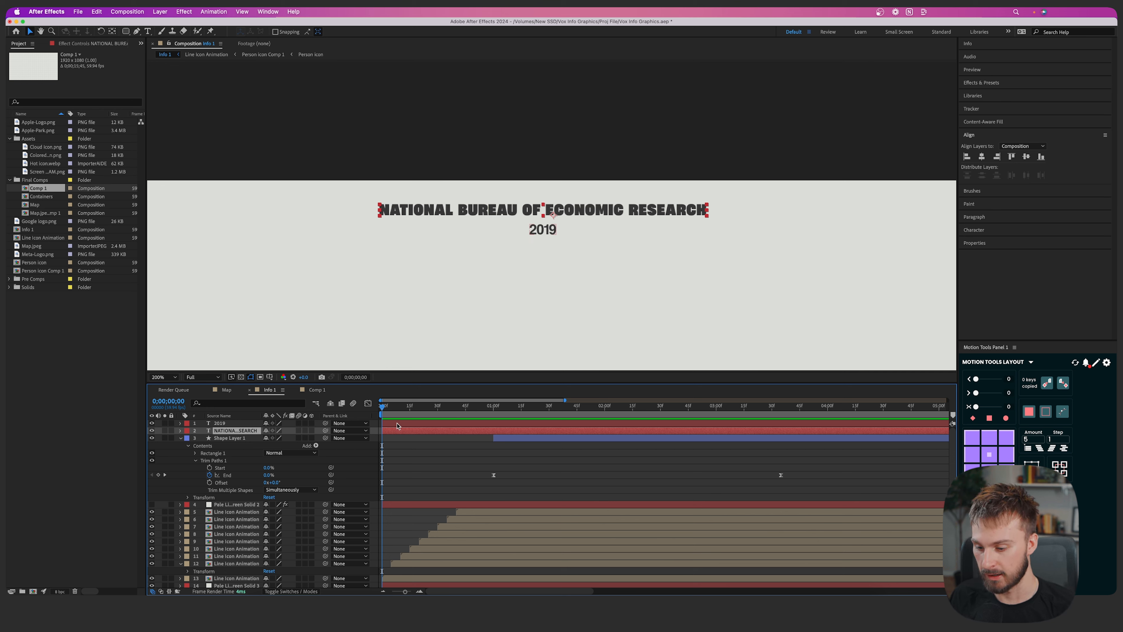
{"action": "left_click", "coordinate": [136, 31]}
{"action": "left_click", "coordinate": [369, 195]}
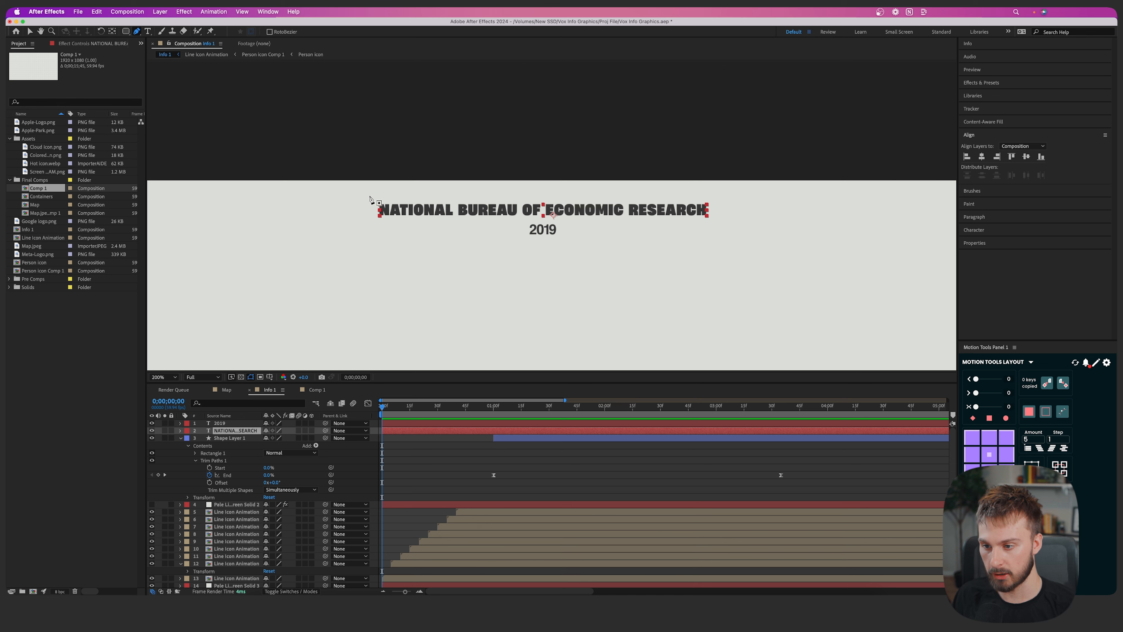
{"action": "left_click", "coordinate": [370, 226]}
{"action": "left_click", "coordinate": [713, 220]}
{"action": "left_click", "coordinate": [719, 193]}
{"action": "left_click", "coordinate": [369, 195]}
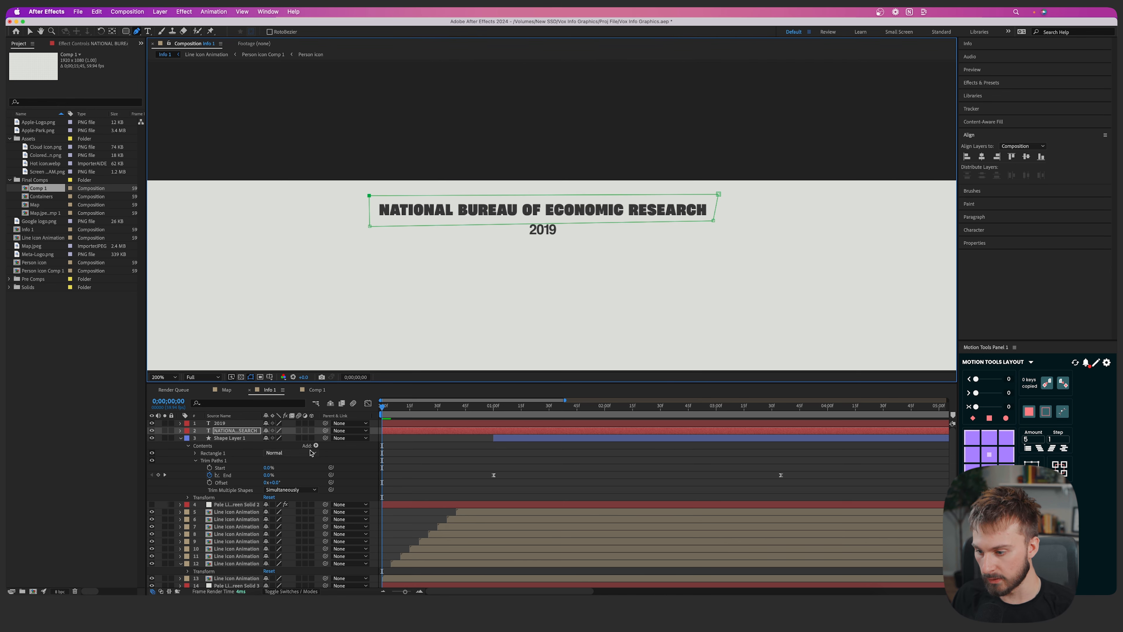
Set the title's mask mode to Subtract and add a Mask Path keyframe at 0;00;00;00
{"action": "key", "text": "m"}
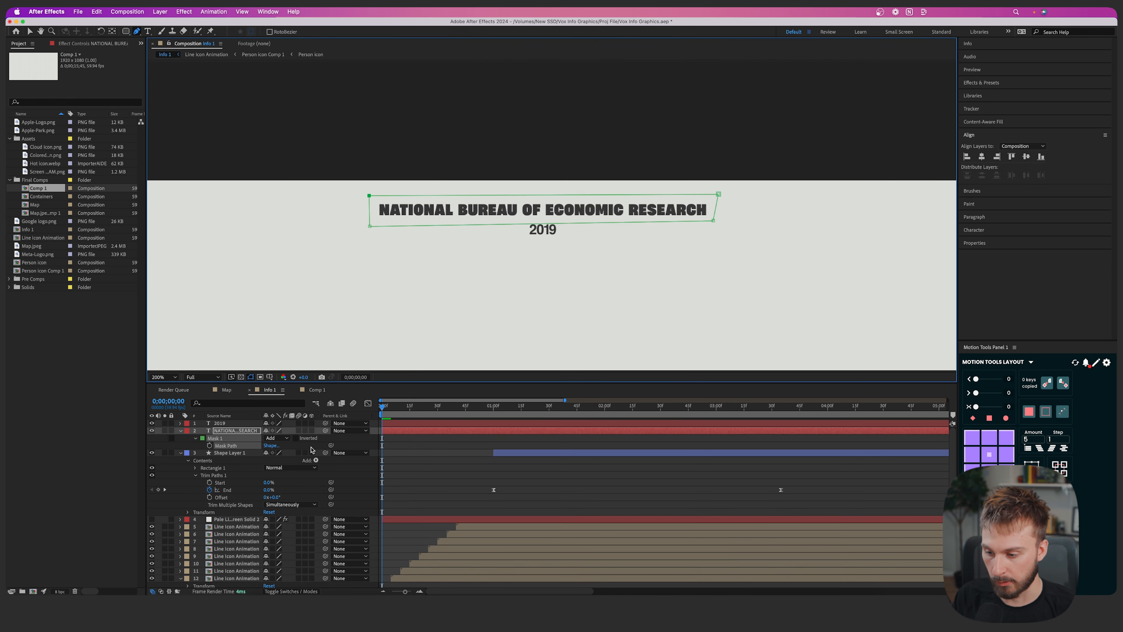
{"action": "left_click", "coordinate": [282, 440]}
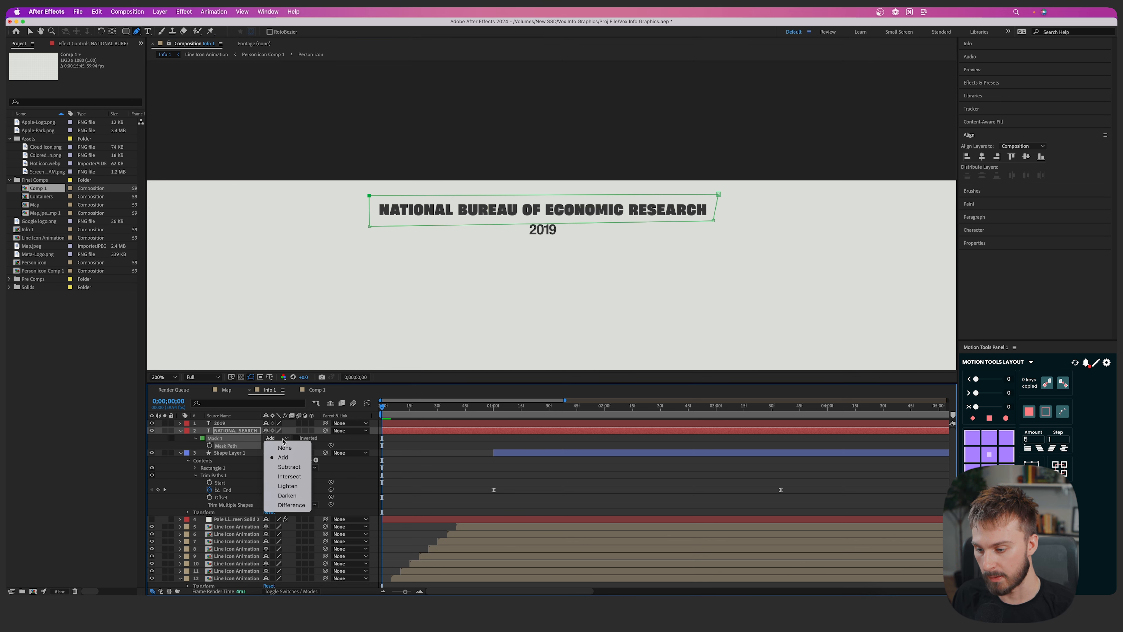
{"action": "left_click", "coordinate": [291, 468]}
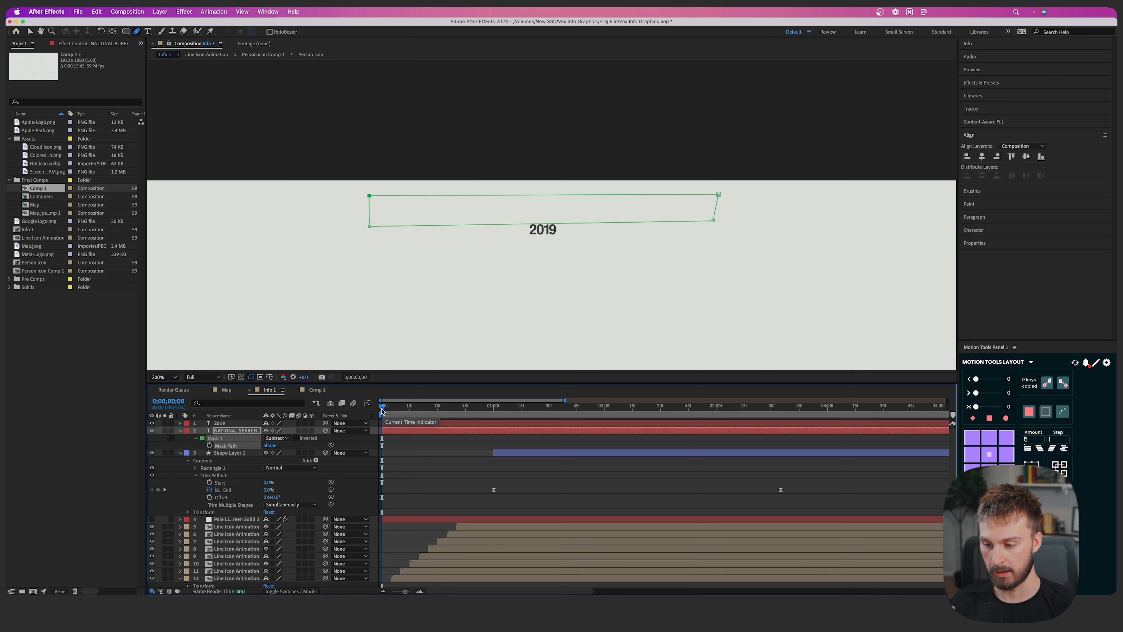
{"action": "left_click", "coordinate": [209, 445]}
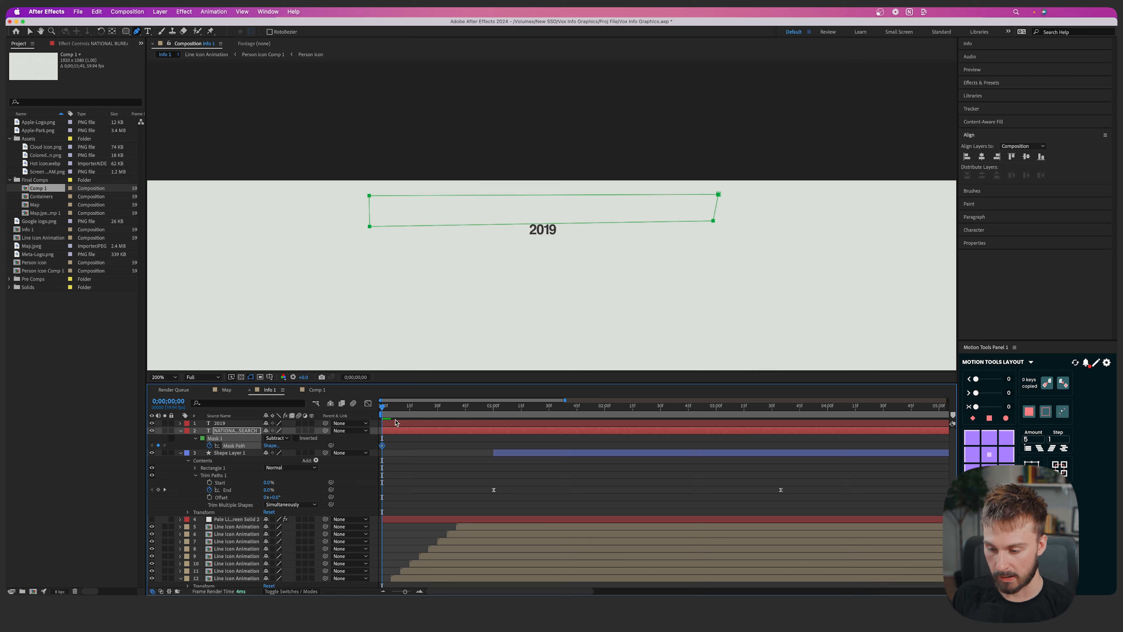
Keyframe the title's mask moved past the end of the text at about 0.7 seconds, and preview the reveal
{"action": "key", "text": "v"}
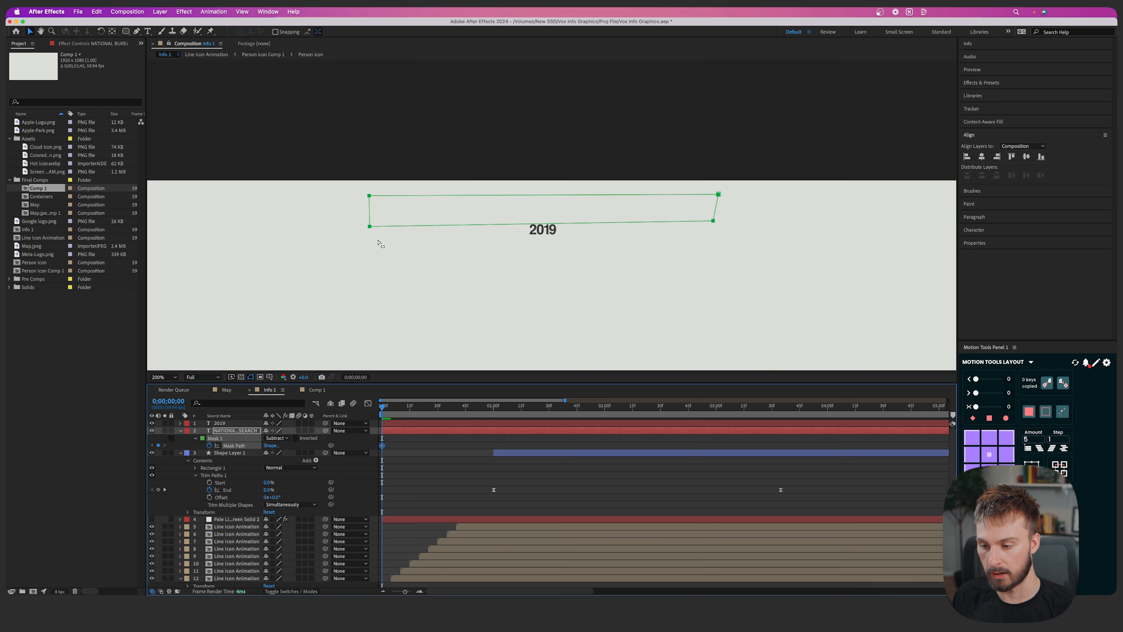
{"action": "left_click_drag", "start_coordinate": [382, 405], "coordinate": [456, 407]}
{"action": "left_click_drag", "start_coordinate": [390, 226], "coordinate": [738, 226]}
{"action": "left_click_drag", "start_coordinate": [508, 406], "coordinate": [334, 415]}
{"action": "key", "text": "space"}
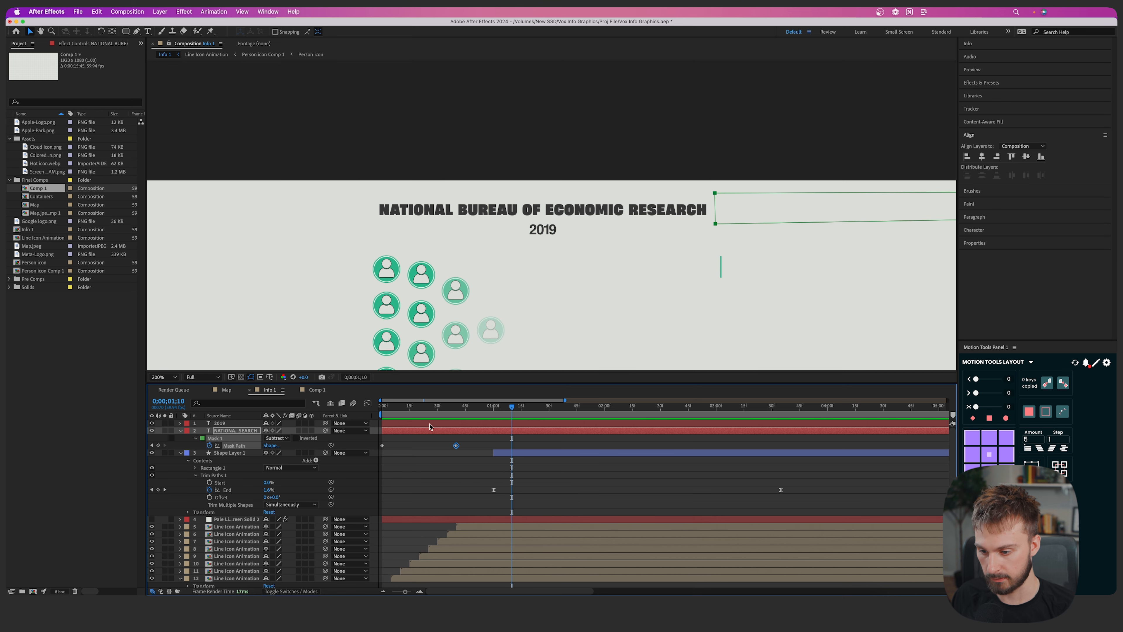
{"action": "left_click_drag", "start_coordinate": [410, 408], "coordinate": [334, 411]}
{"action": "key", "text": "space"}
{"action": "key", "text": "space"}
Draw a closed four-point mask around the 2019 text with the Pen tool, with the playhead at the start
{"action": "left_click", "coordinate": [412, 423]}
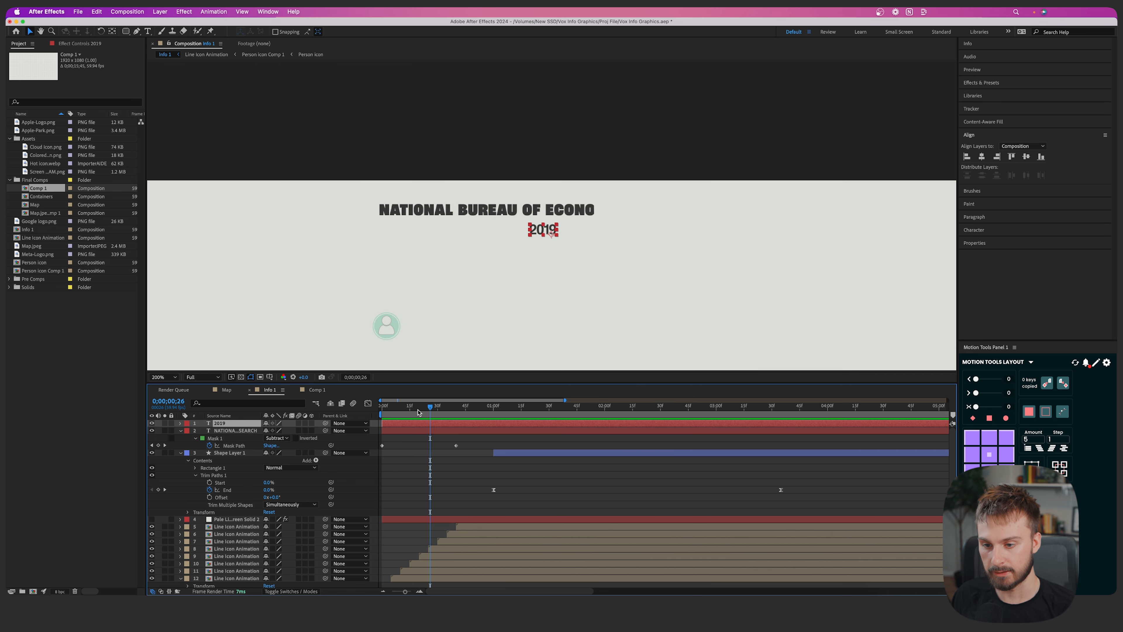
{"action": "left_click_drag", "start_coordinate": [416, 411], "coordinate": [357, 420]}
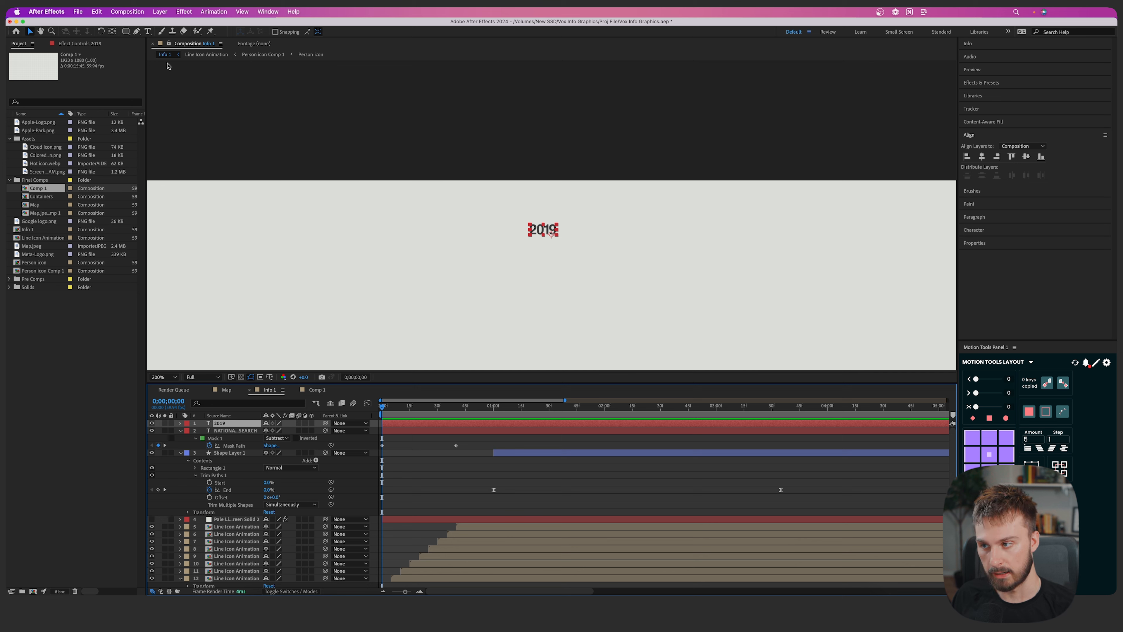
{"action": "left_click", "coordinate": [136, 31]}
{"action": "scroll", "coordinate": [558, 217], "scroll_direction": "up", "scroll_amount": 2}
{"action": "left_click", "coordinate": [491, 226]}
{"action": "left_click", "coordinate": [493, 259]}
{"action": "left_click", "coordinate": [577, 261]}
{"action": "left_click", "coordinate": [568, 218]}
{"action": "left_click", "coordinate": [491, 226]}
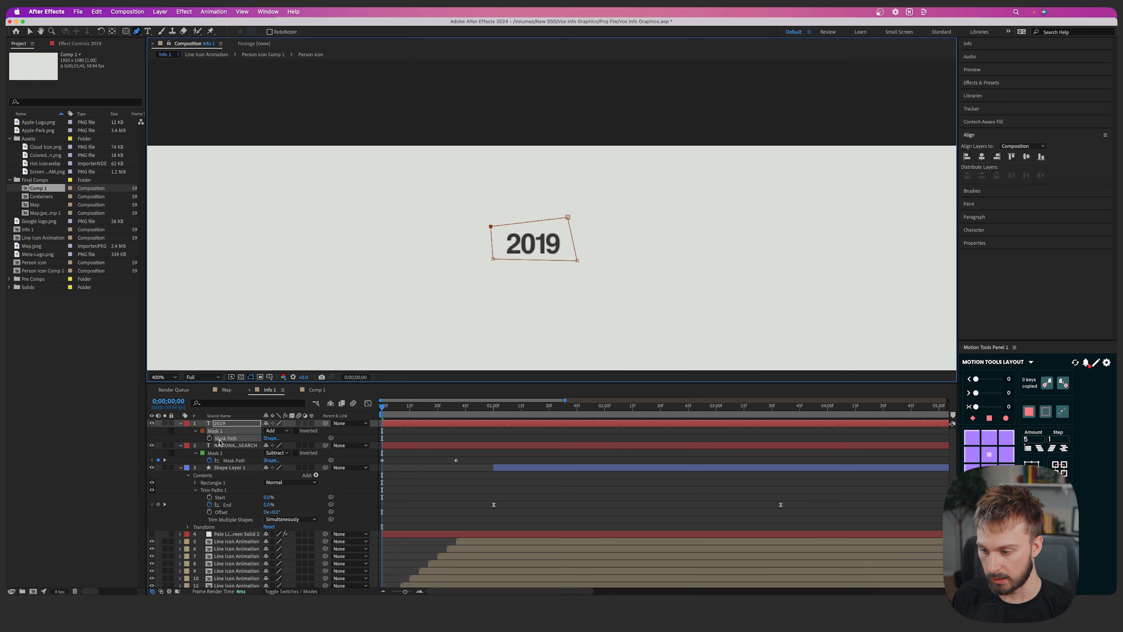
Set the 2019 layer's mask mode to Subtract and add a Mask Path keyframe at 0;00;00;00
{"action": "left_click", "coordinate": [276, 430]}
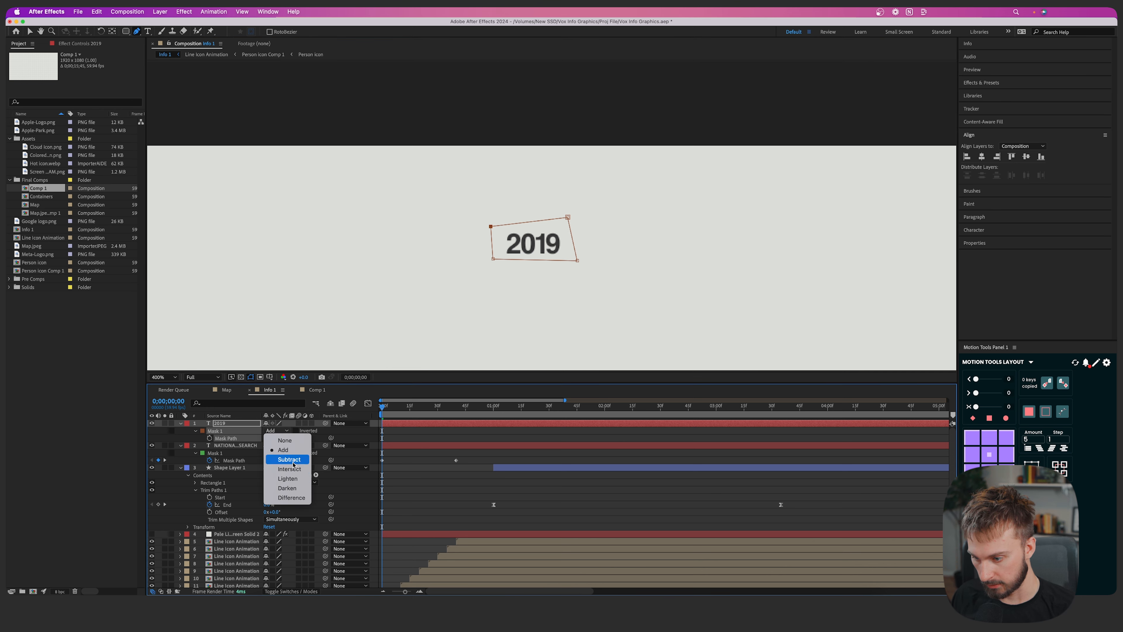
{"action": "left_click", "coordinate": [289, 459]}
{"action": "left_click", "coordinate": [210, 438]}
Keyframe the 2019 mask shifted just past the last digit at about 0.6 seconds, and preview it
{"action": "key", "text": "v"}
{"action": "left_click_drag", "start_coordinate": [415, 405], "coordinate": [447, 405]}
{"action": "left_click_drag", "start_coordinate": [495, 261], "coordinate": [568, 261]}
{"action": "left_click_drag", "start_coordinate": [424, 408], "coordinate": [359, 412]}
{"action": "key", "text": "space"}
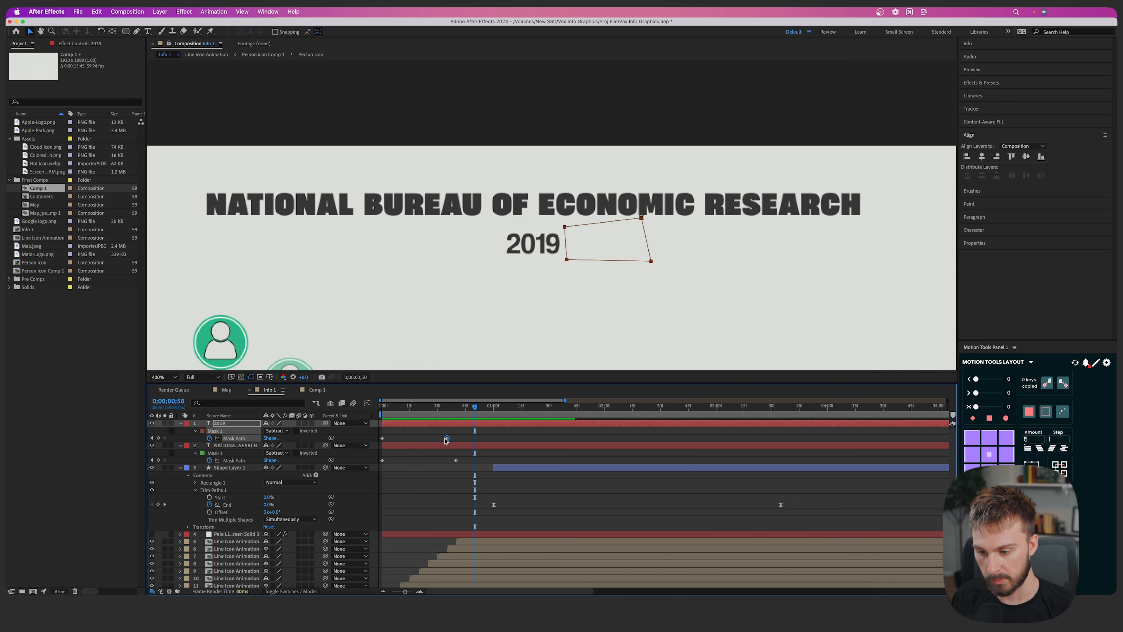
Move the 2019 mask's ending keyframe earlier to about 0.3 seconds and preview the faster reveal
{"action": "left_click", "coordinate": [439, 440]}
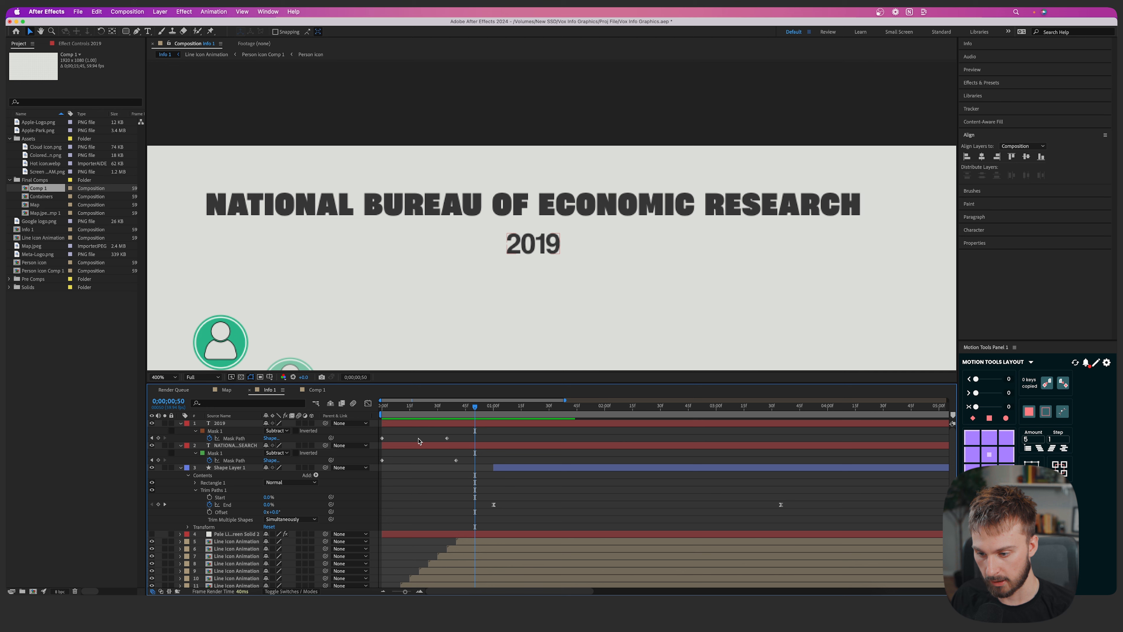
{"action": "left_click_drag", "start_coordinate": [447, 438], "coordinate": [419, 439]}
{"action": "key", "text": "space"}
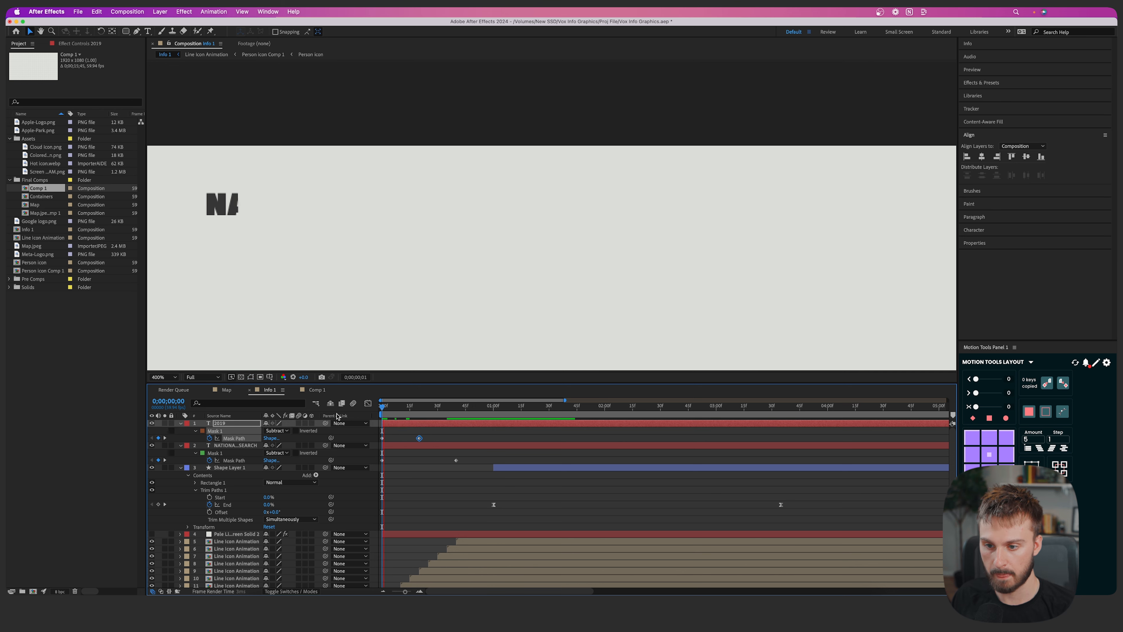
{"action": "scroll", "coordinate": [495, 319], "scroll_direction": "down", "scroll_amount": 2}
{"action": "scroll", "coordinate": [458, 213], "scroll_direction": "down", "scroll_amount": 2}
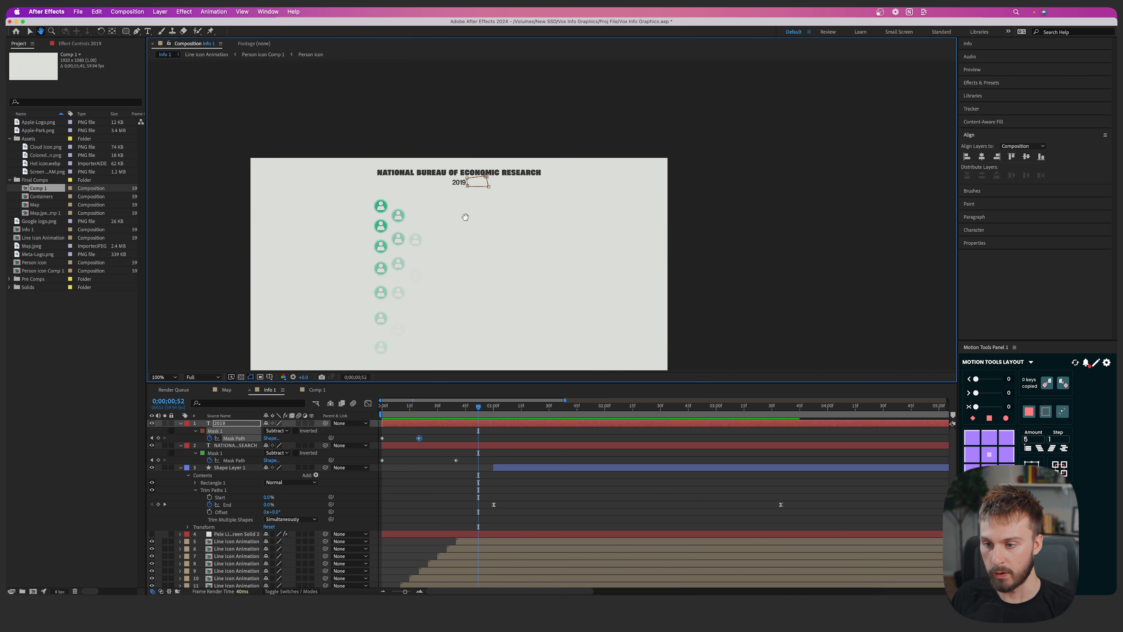
Delay the title layer to start at about 0.7 seconds and the 2019 layer at about 0.9 seconds, and preview the animation
{"action": "left_click", "coordinate": [431, 448]}
{"action": "left_click_drag", "start_coordinate": [396, 449], "coordinate": [449, 449]}
{"action": "left_click", "coordinate": [409, 406]}
{"action": "left_click_drag", "start_coordinate": [415, 407], "coordinate": [498, 406]}
{"action": "left_click_drag", "start_coordinate": [470, 446], "coordinate": [494, 447]}
{"action": "left_click_drag", "start_coordinate": [496, 406], "coordinate": [449, 409]}
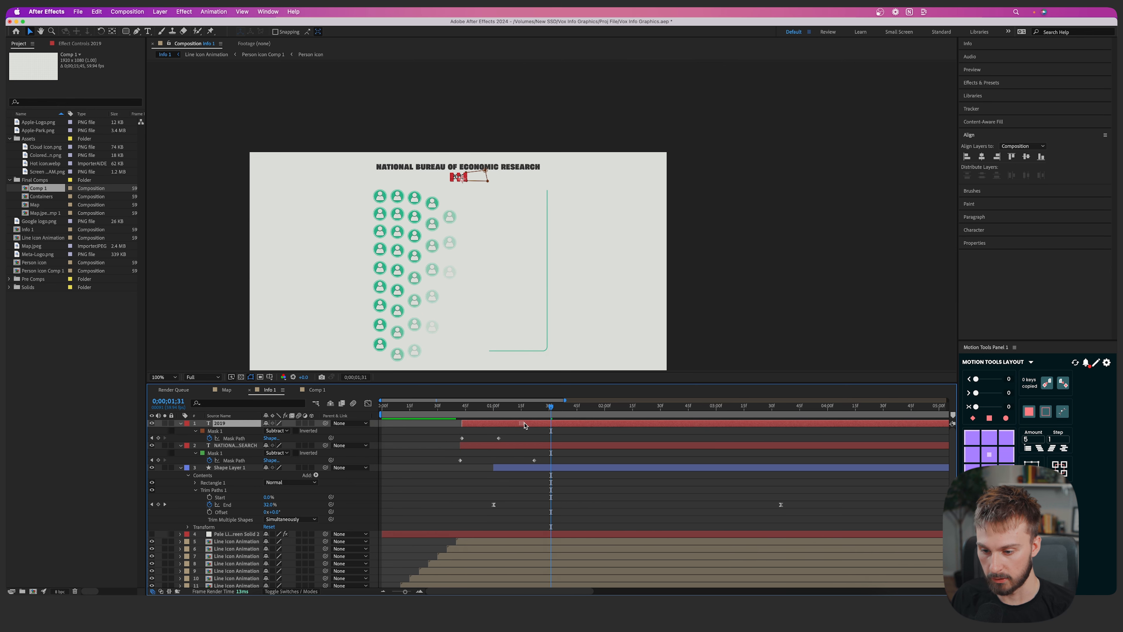
{"action": "left_click_drag", "start_coordinate": [524, 426], "coordinate": [438, 421]}
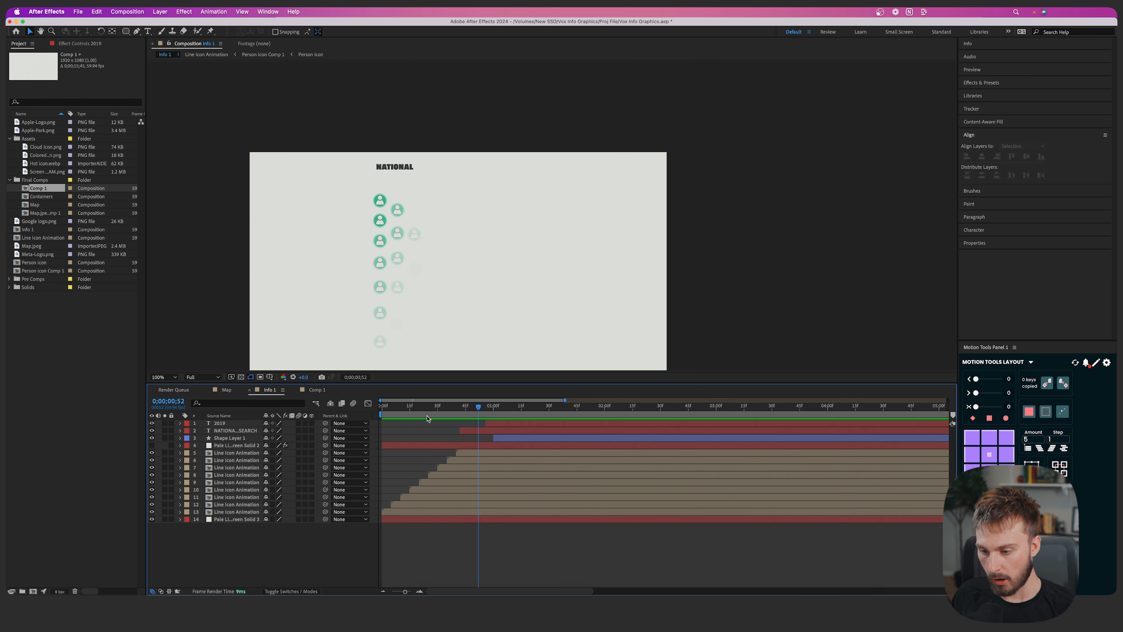
{"action": "left_click_drag", "start_coordinate": [429, 417], "coordinate": [349, 415]}
{"action": "key", "text": "space"}
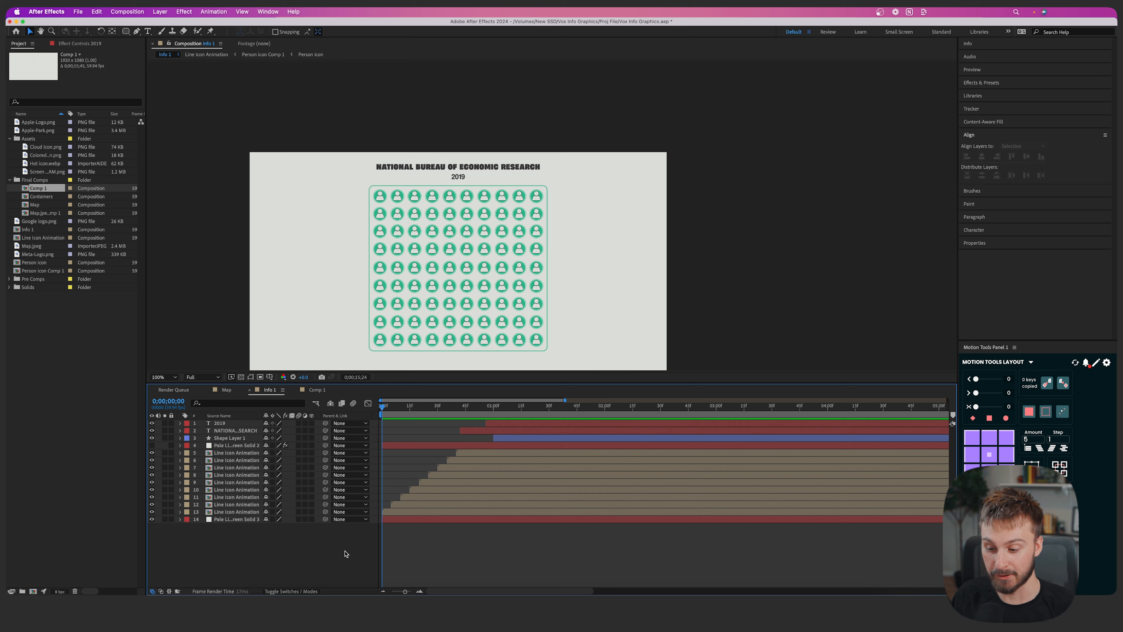
Add a new adjustment layer on top of all layers in the Info 1 composition
{"action": "right_click", "coordinate": [345, 551]}
{"action": "left_click", "coordinate": [539, 549]}
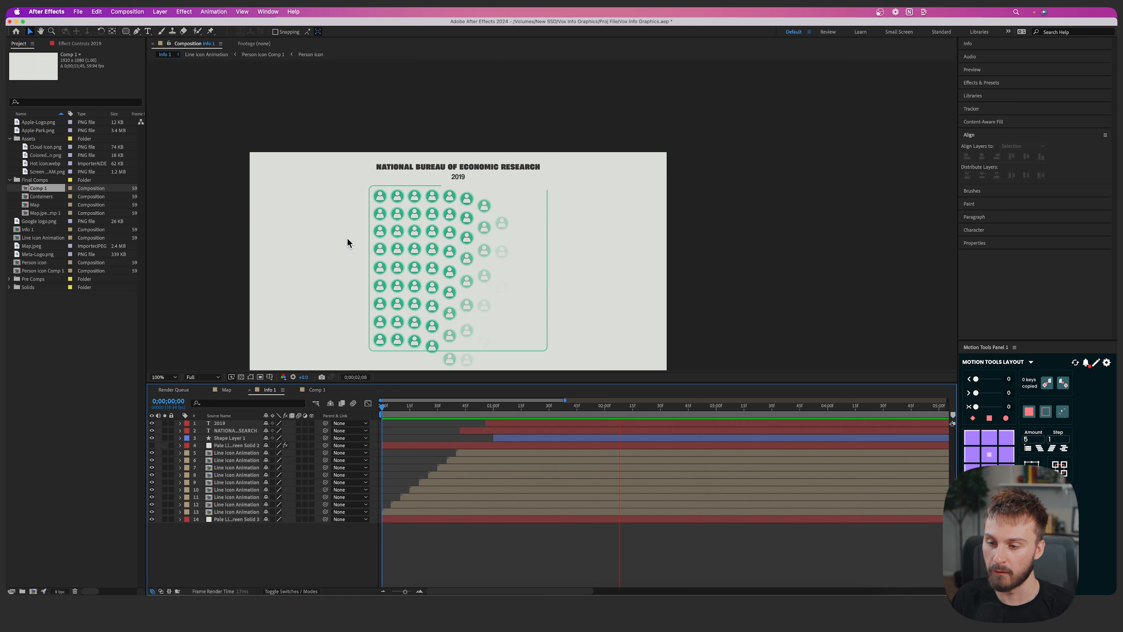
{"action": "right_click", "coordinate": [299, 552]}
{"action": "left_click", "coordinate": [262, 557]}
{"action": "right_click", "coordinate": [323, 551]}
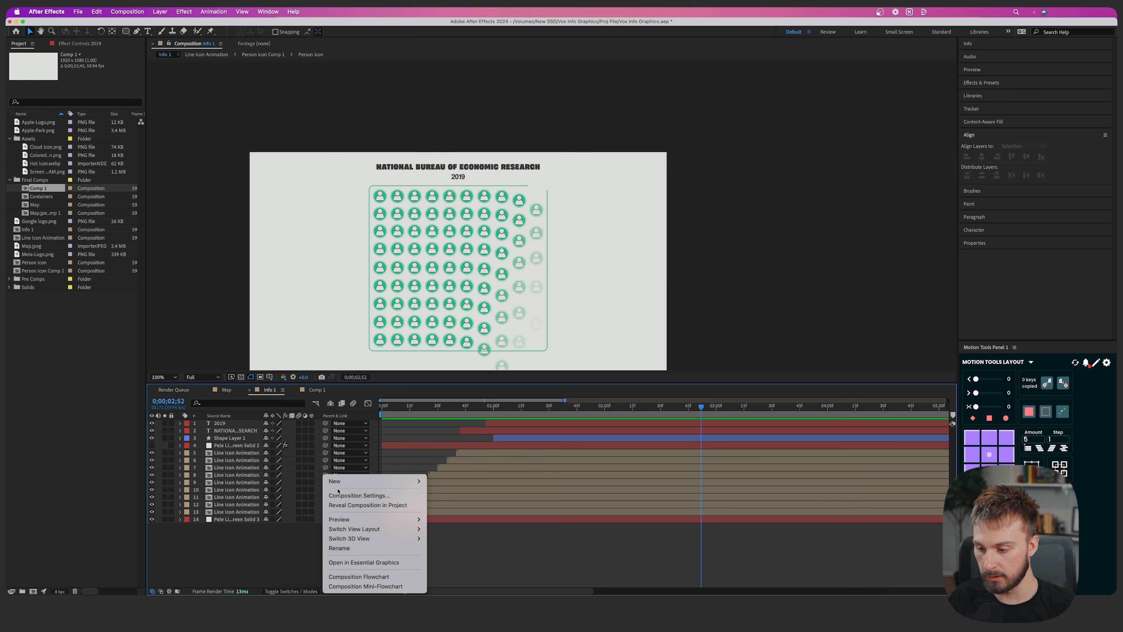
{"action": "mouse_move", "coordinate": [349, 481]}
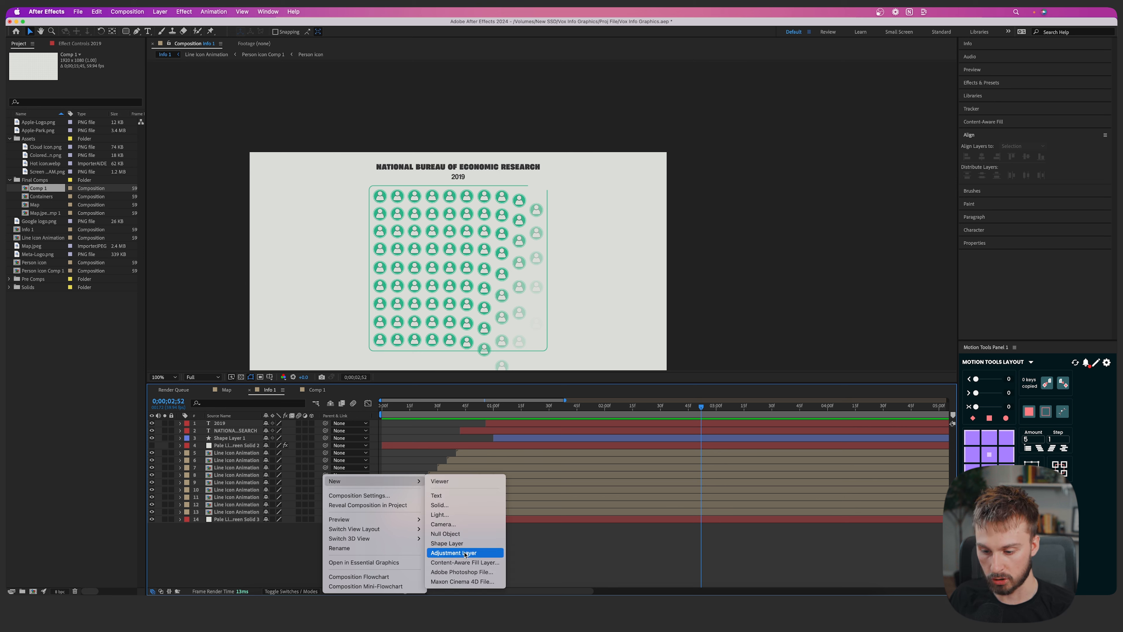
{"action": "left_click", "coordinate": [465, 553]}
Apply the Posterize Time effect to the new adjustment layer with a frame rate of 14 and preview the animation
{"action": "left_click", "coordinate": [985, 85]}
{"action": "left_click", "coordinate": [988, 94]}
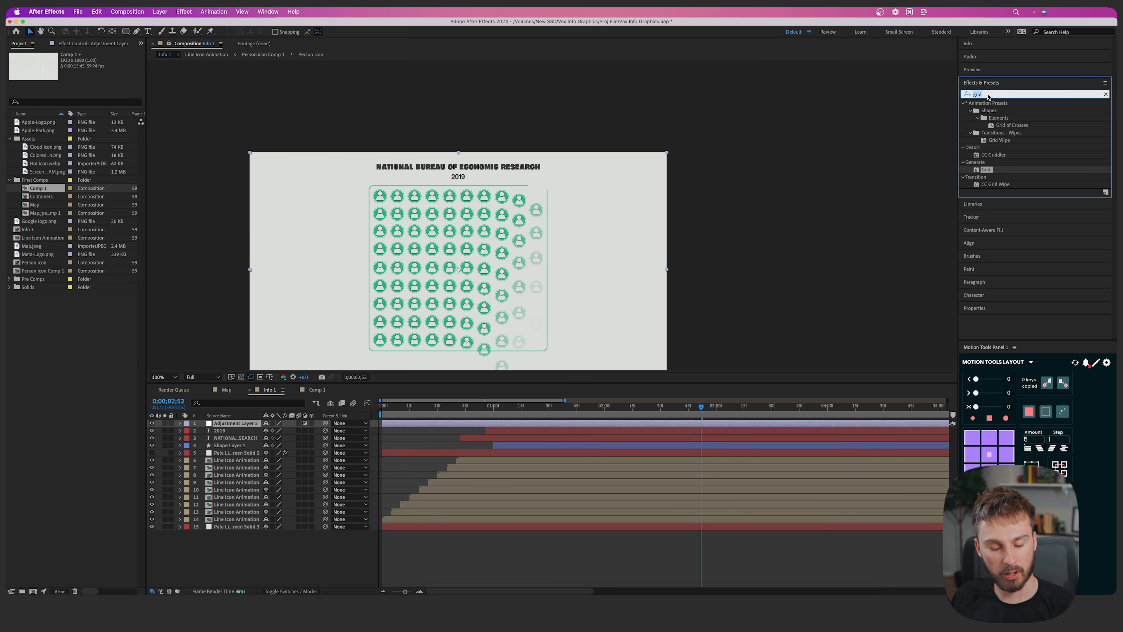
{"action": "type", "text": "post"}
{"action": "left_click_drag", "start_coordinate": [995, 147], "coordinate": [511, 425]}
{"action": "left_click", "coordinate": [88, 69]}
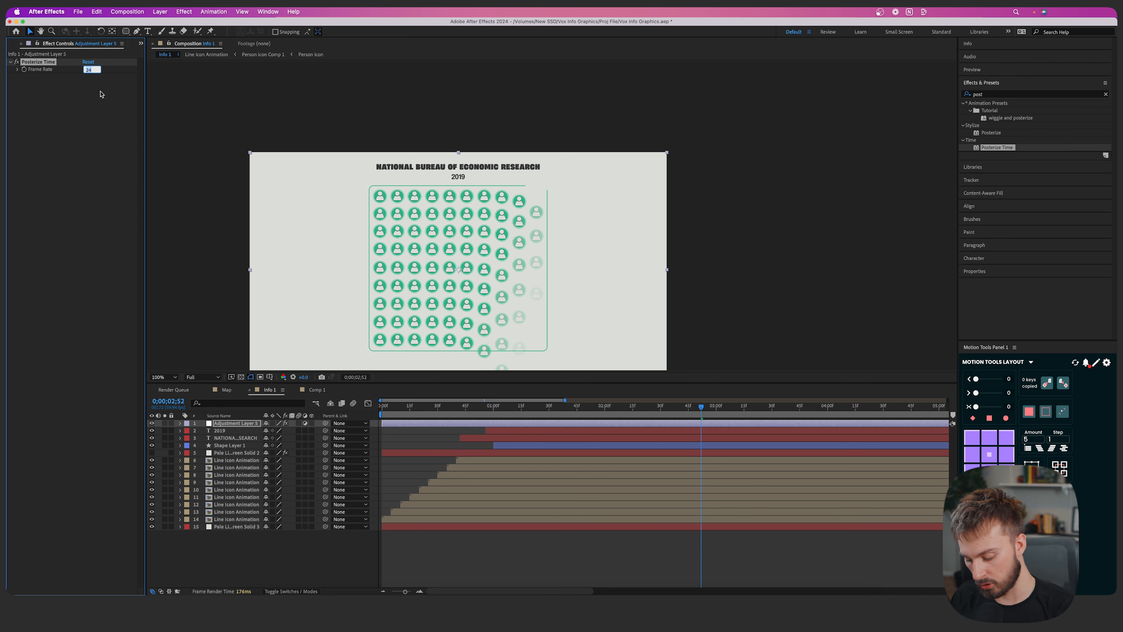
{"action": "key", "text": "Return"}
{"action": "key", "text": "space"}
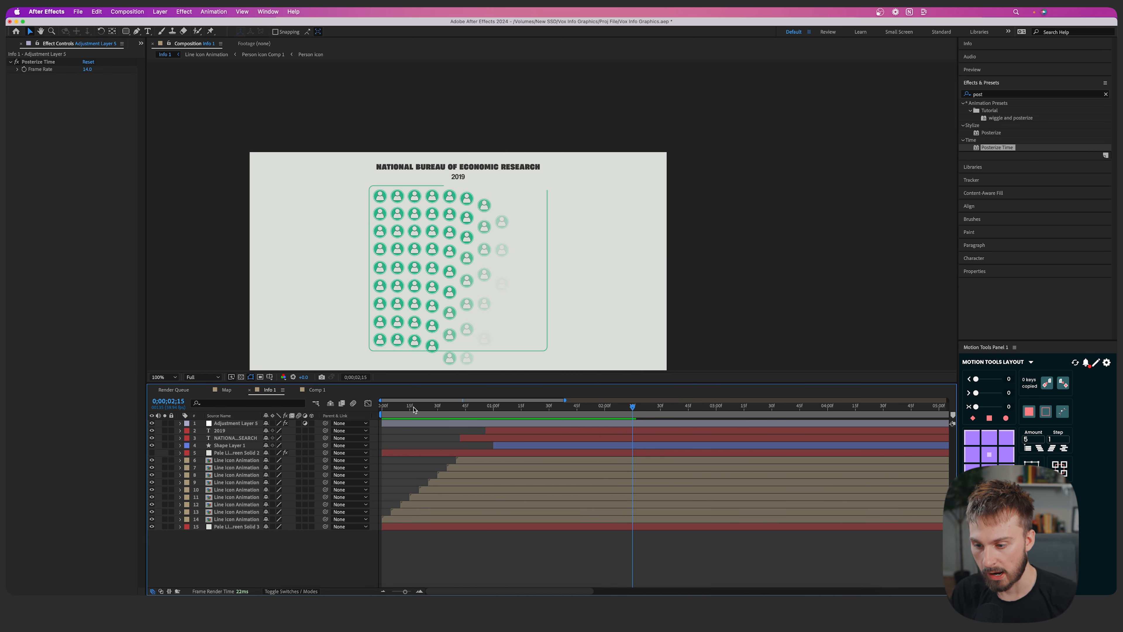
{"action": "key", "text": "space"}
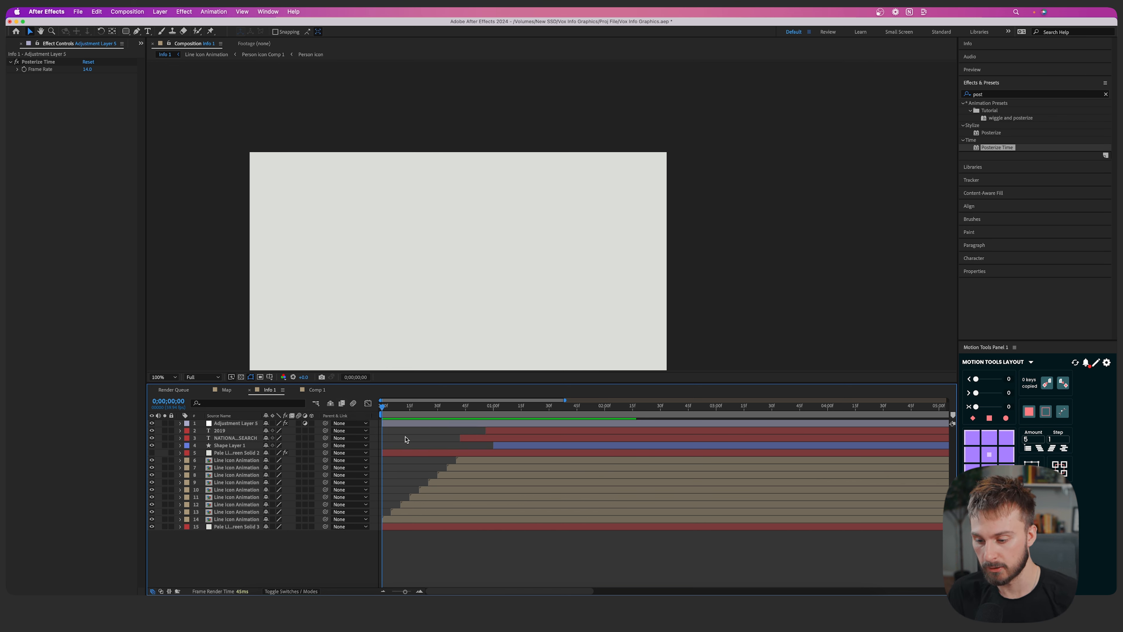
{"action": "key", "text": "space"}
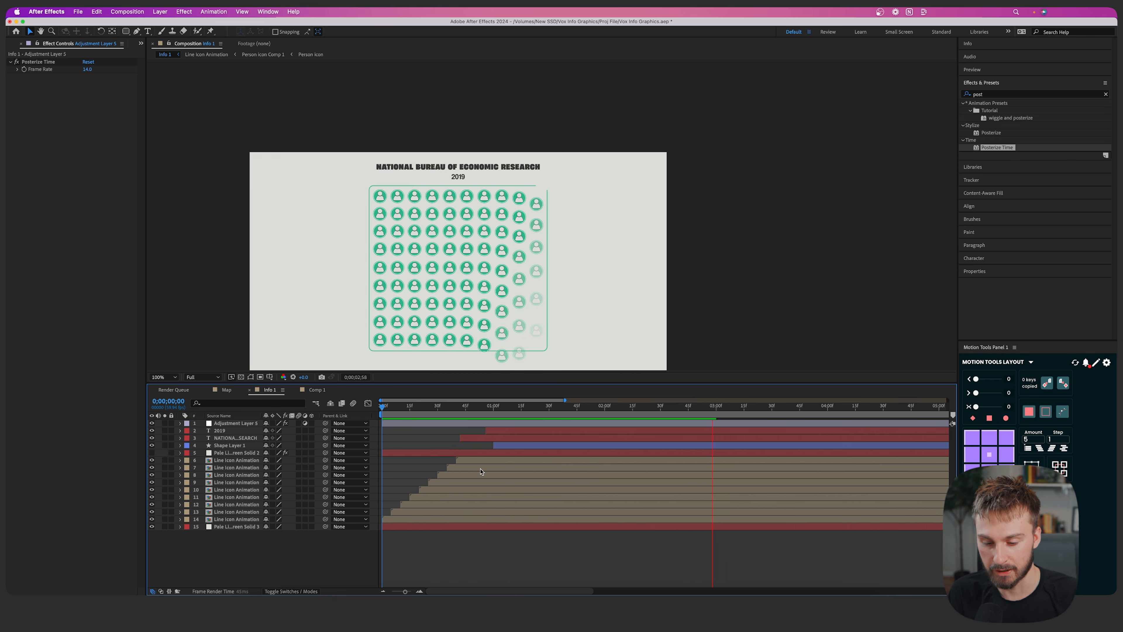
{"action": "key", "text": "space"}
{"action": "left_click_drag", "start_coordinate": [435, 287], "coordinate": [455, 234]}
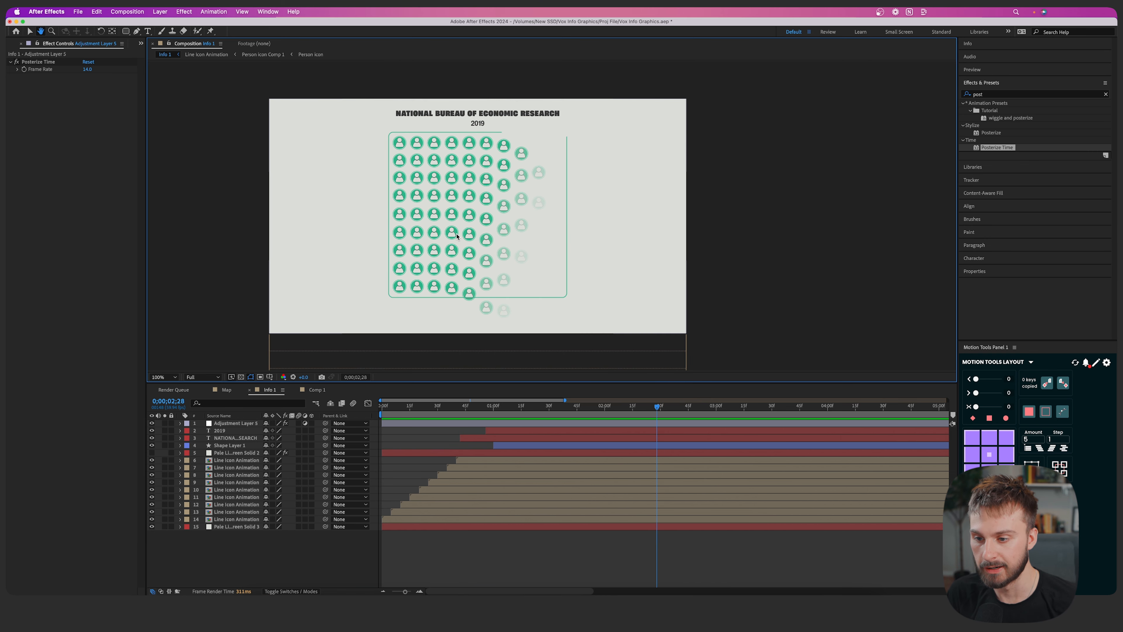
{"action": "right_click", "coordinate": [252, 477]}
{"action": "mouse_move", "coordinate": [293, 520]}
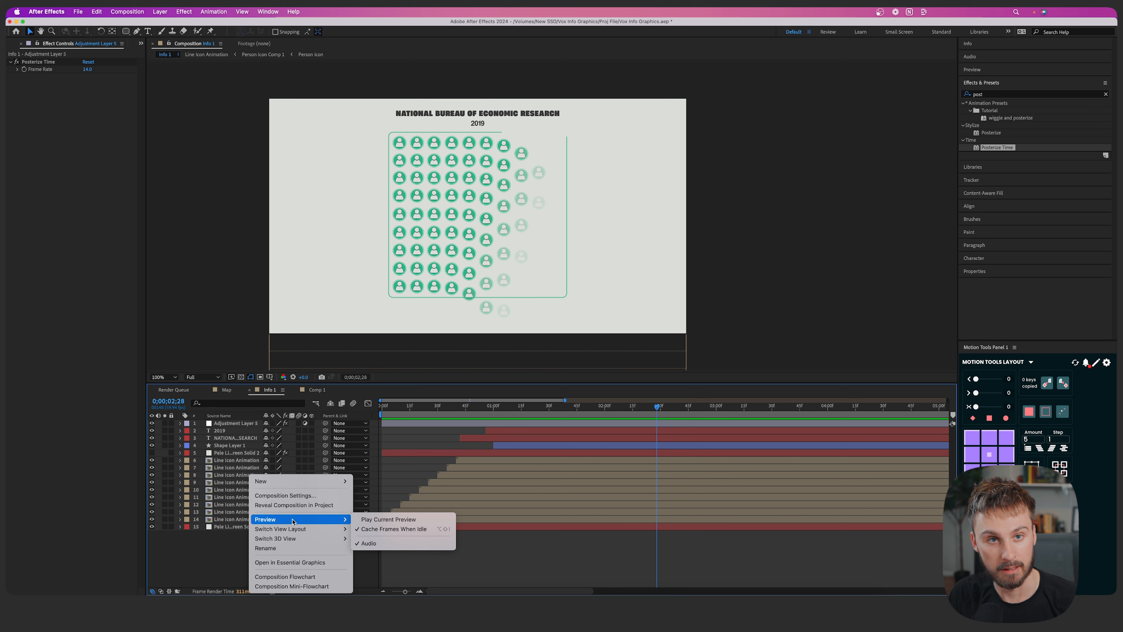
{"action": "left_click", "coordinate": [222, 549]}
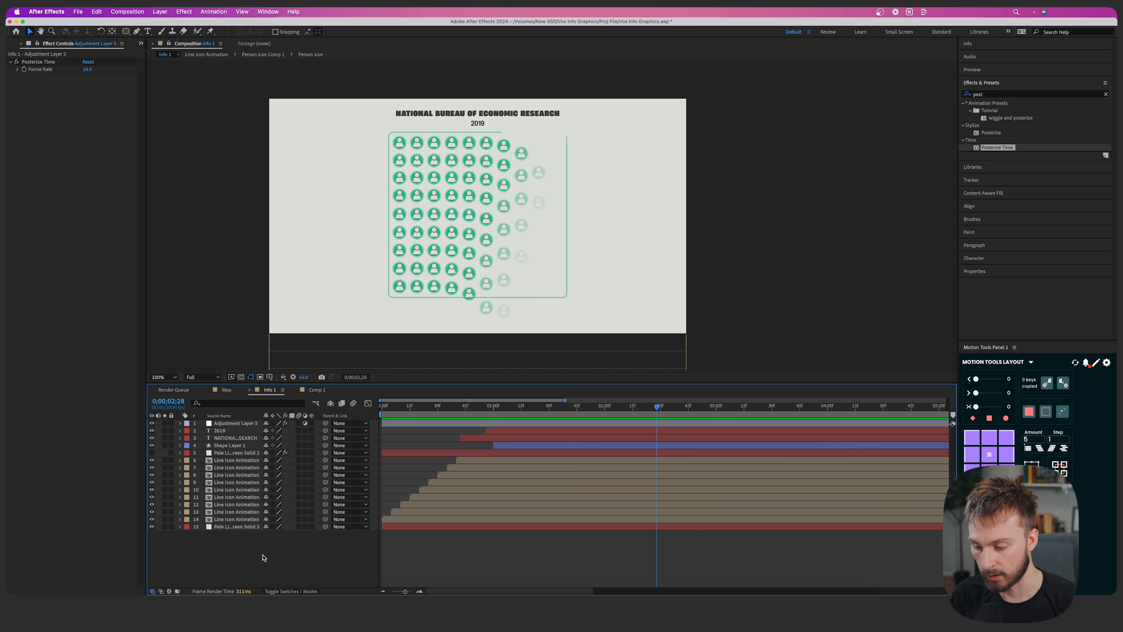
Add a second adjustment layer on top of the Info 1 composition and apply the Add Grain effect to it
{"action": "right_click", "coordinate": [253, 476]}
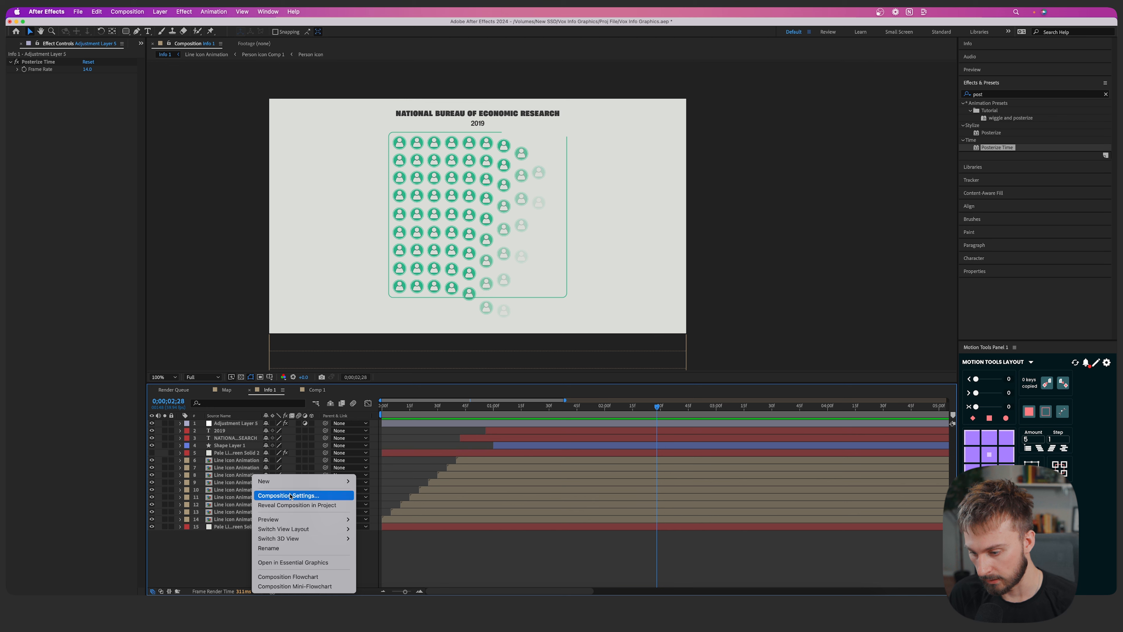
{"action": "mouse_move", "coordinate": [283, 481]}
{"action": "left_click", "coordinate": [382, 553]}
{"action": "left_click", "coordinate": [986, 94]}
{"action": "key", "text": "BackSpace"}
{"action": "key", "text": "BackSpace"}
{"action": "key", "text": "BackSpace"}
{"action": "key", "text": "BackSpace"}
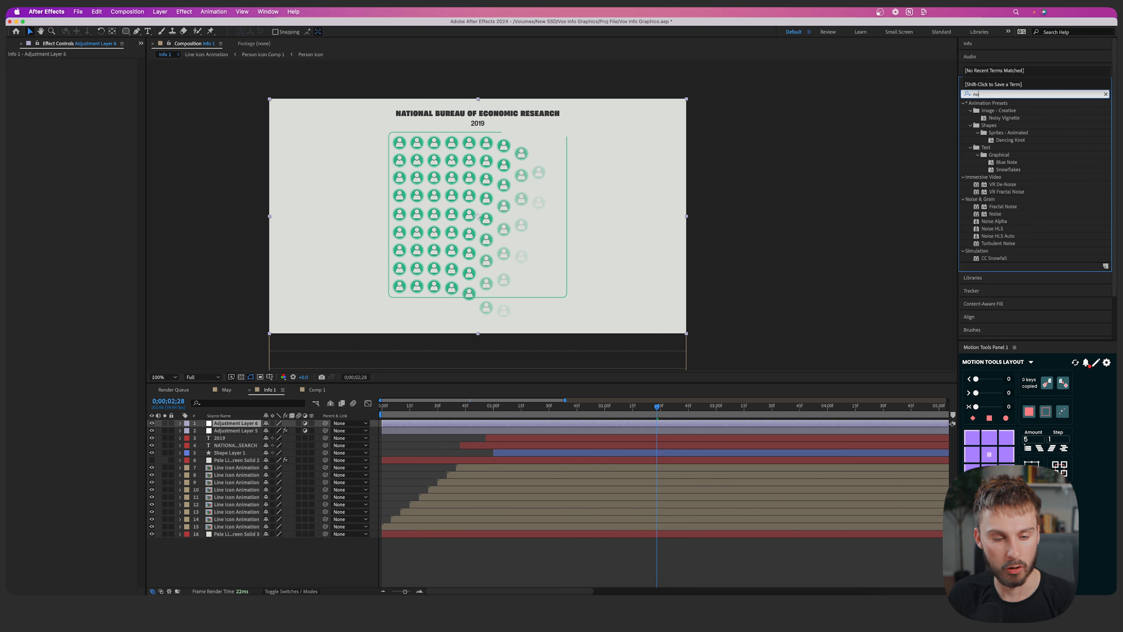
{"action": "type", "text": "grain"}
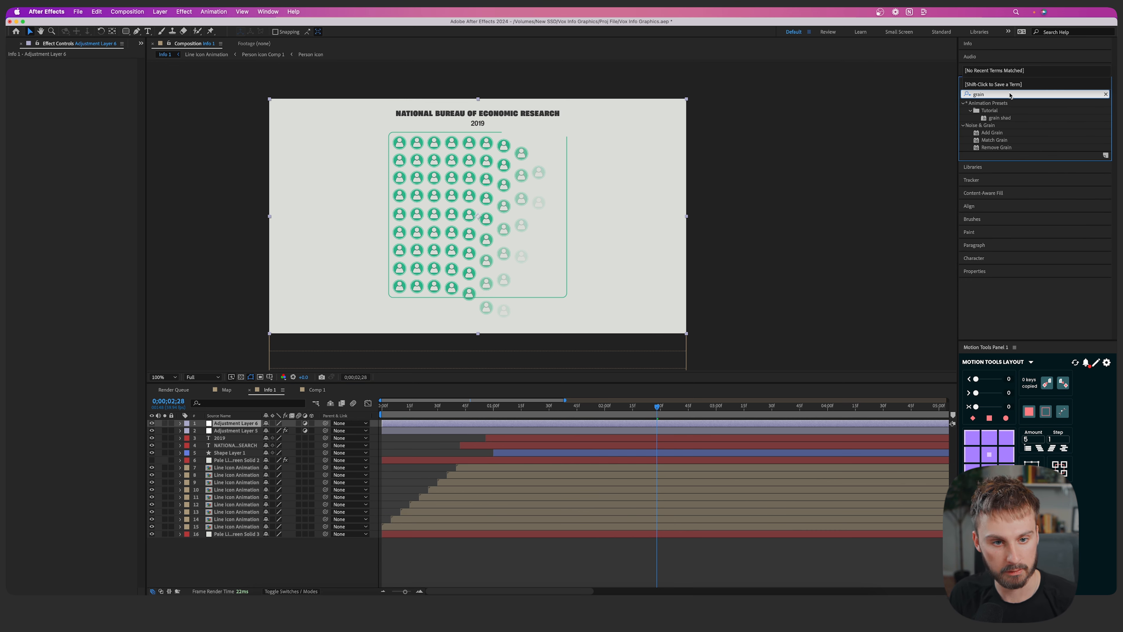
{"action": "left_click_drag", "start_coordinate": [991, 133], "coordinate": [499, 424]}
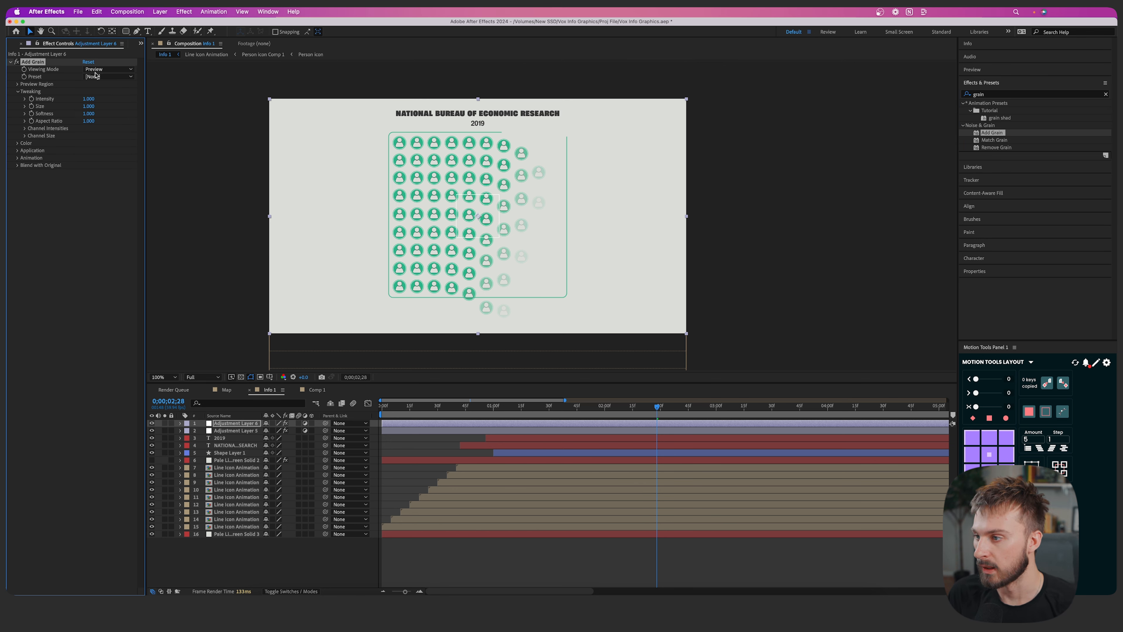
Set the Add Grain viewing mode to Final Output, make the grain monochromatic, and preview the result from the beginning
{"action": "left_click", "coordinate": [109, 69]}
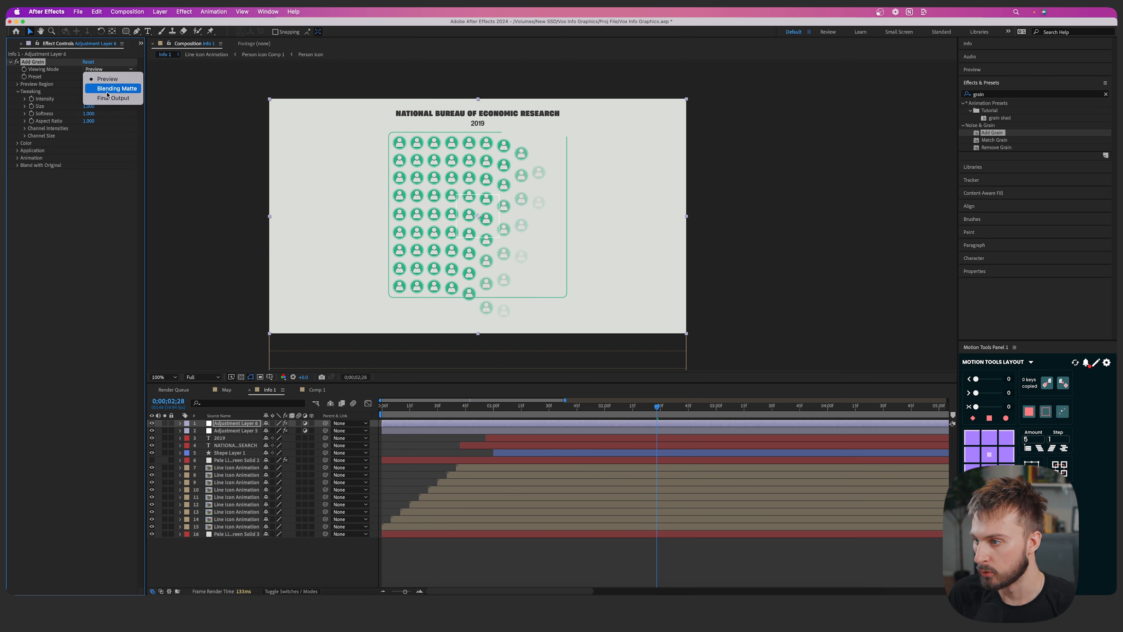
{"action": "left_click", "coordinate": [99, 94]}
{"action": "left_click", "coordinate": [20, 143]}
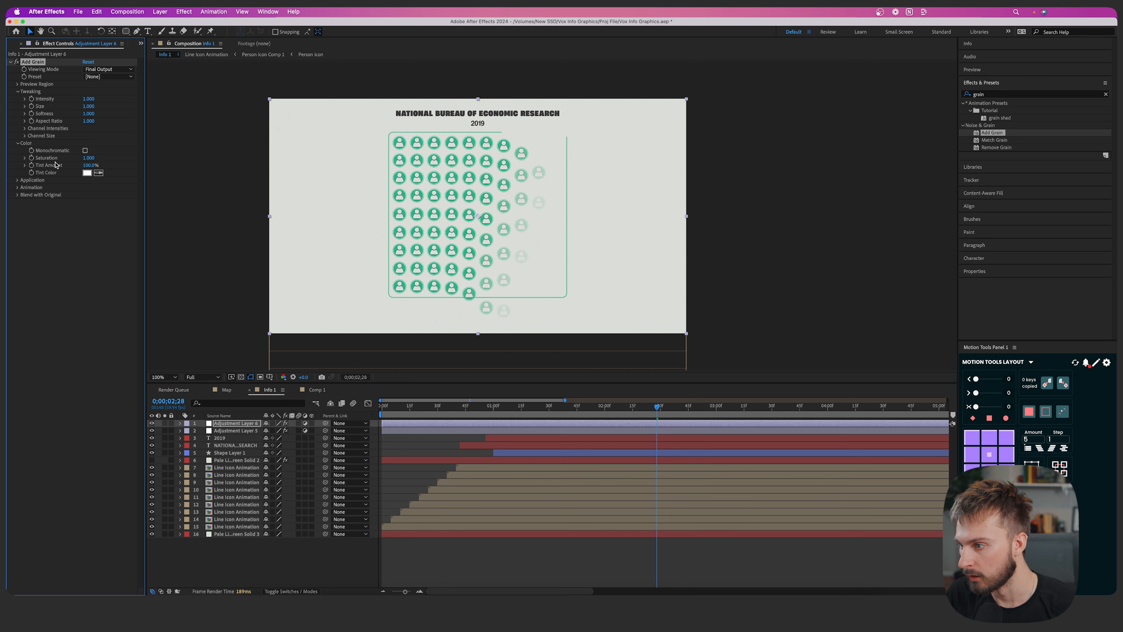
{"action": "left_click", "coordinate": [84, 151]}
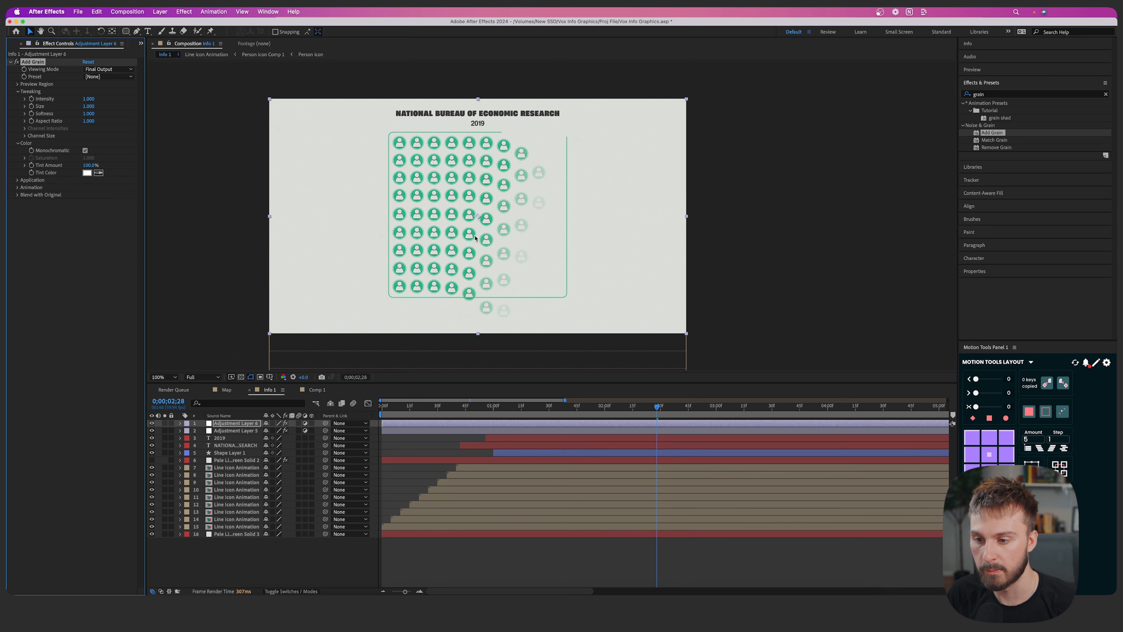
{"action": "scroll", "coordinate": [472, 241], "scroll_direction": "up", "scroll_amount": 2}
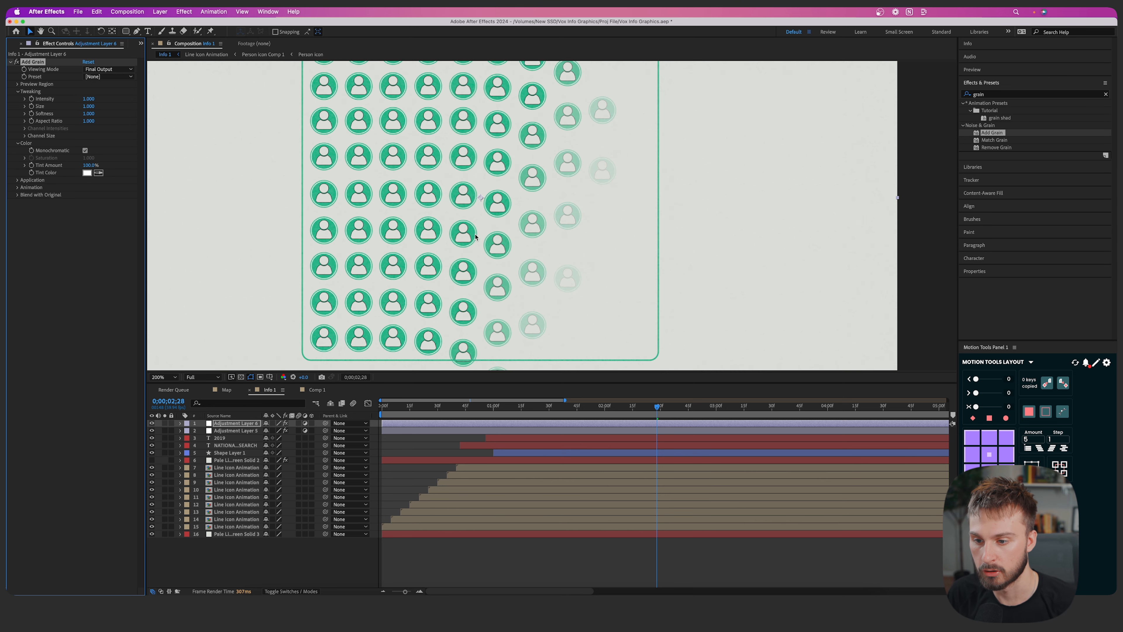
{"action": "left_click", "coordinate": [401, 411]}
{"action": "key", "text": "space"}
{"action": "scroll", "coordinate": [427, 307], "scroll_direction": "down", "scroll_amount": 2}
{"action": "key", "text": "space"}
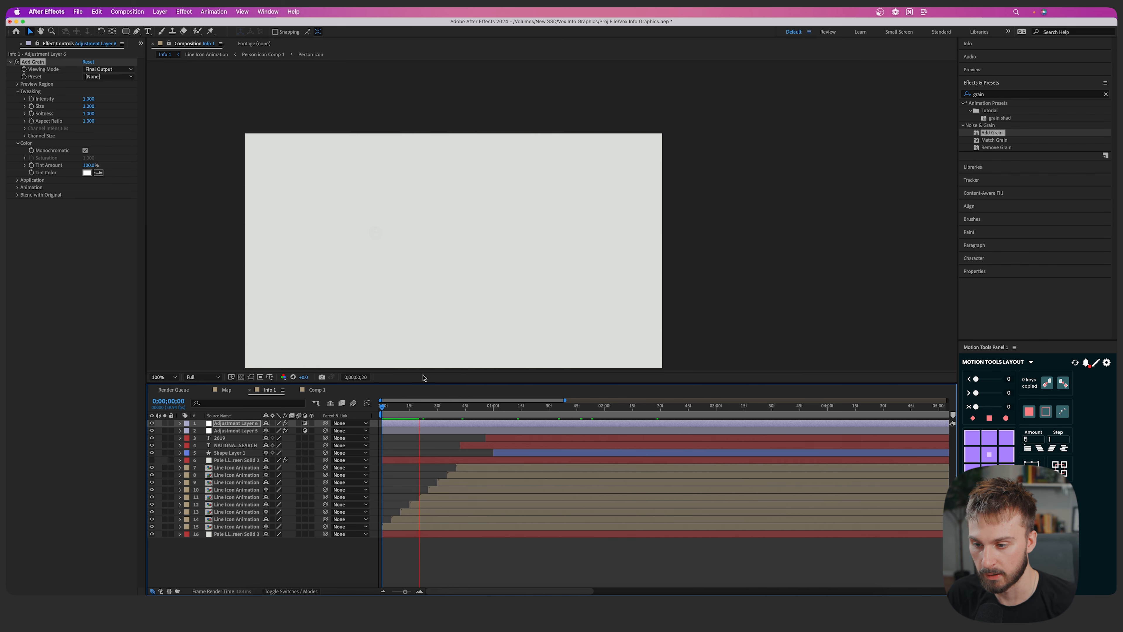
Add a third adjustment layer on top, apply the CC Vignette effect to it, and preview the animation
{"action": "right_click", "coordinate": [303, 477]}
{"action": "mouse_move", "coordinate": [329, 483]}
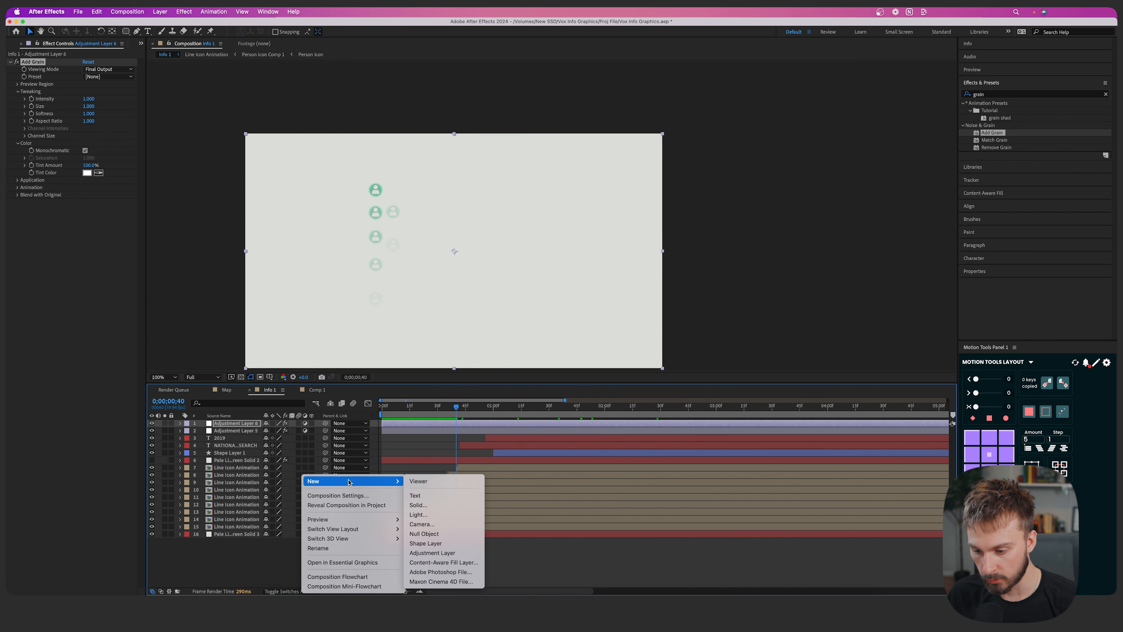
{"action": "left_click", "coordinate": [432, 552]}
{"action": "left_click", "coordinate": [989, 95]}
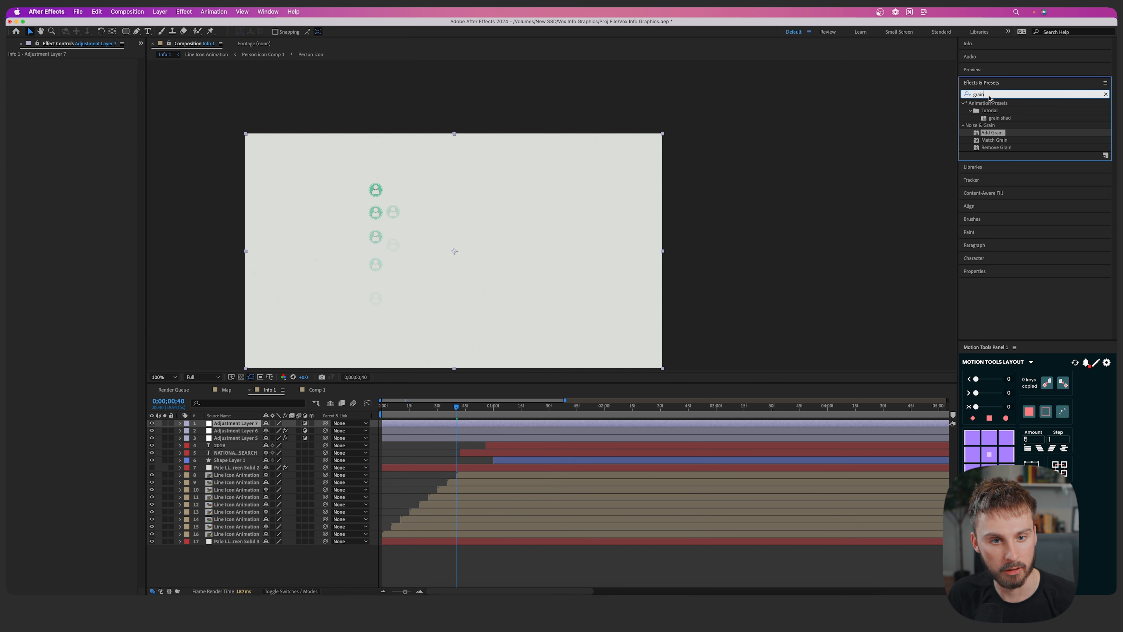
{"action": "key", "text": "BackSpace"}
{"action": "key", "text": "BackSpace"}
{"action": "key", "text": "BackSpace"}
{"action": "key", "text": "BackSpace"}
{"action": "key", "text": "BackSpace"}
{"action": "type", "text": "Vign"}
{"action": "left_click_drag", "start_coordinate": [993, 140], "coordinate": [572, 376]}
{"action": "left_click_drag", "start_coordinate": [415, 414], "coordinate": [558, 416]}
{"action": "key", "text": "space"}
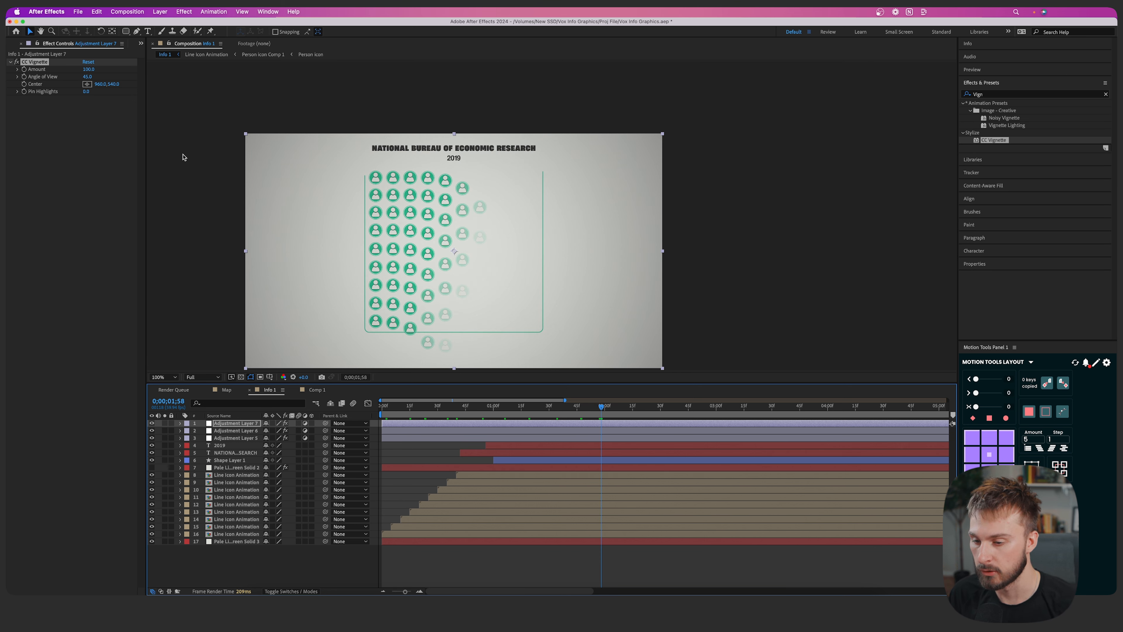
{"action": "left_click_drag", "start_coordinate": [491, 414], "coordinate": [351, 416]}
{"action": "key", "text": "space"}
Set the Add Grain intensity to 2.5 on the grain adjustment layer and preview the whole animation
{"action": "left_click", "coordinate": [236, 431]}
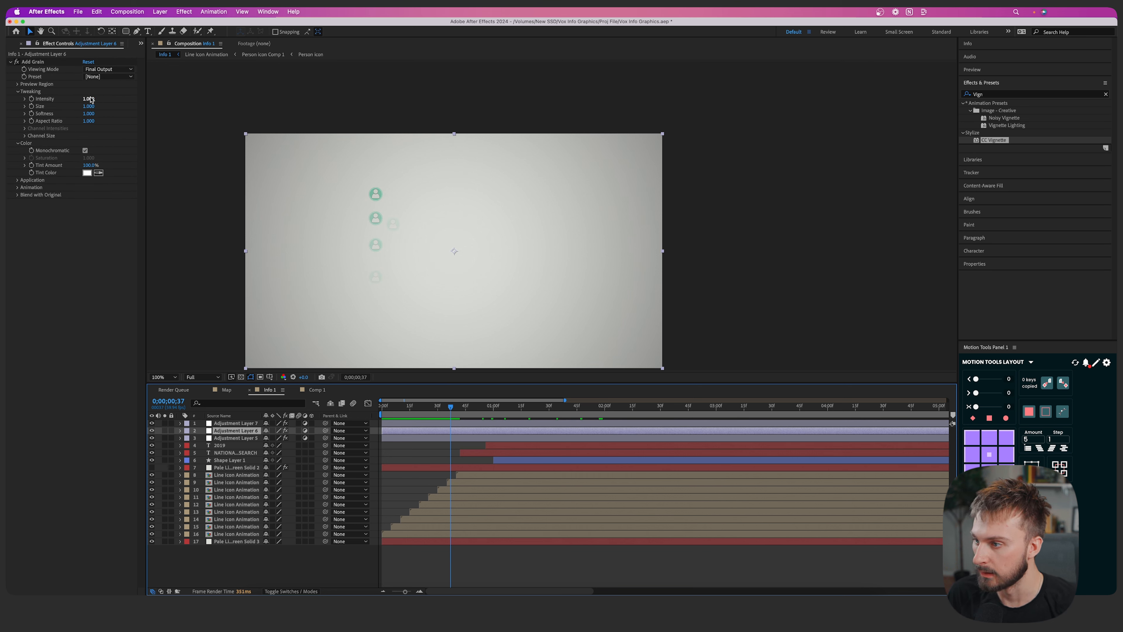
{"action": "left_click_drag", "start_coordinate": [89, 98], "coordinate": [107, 96]}
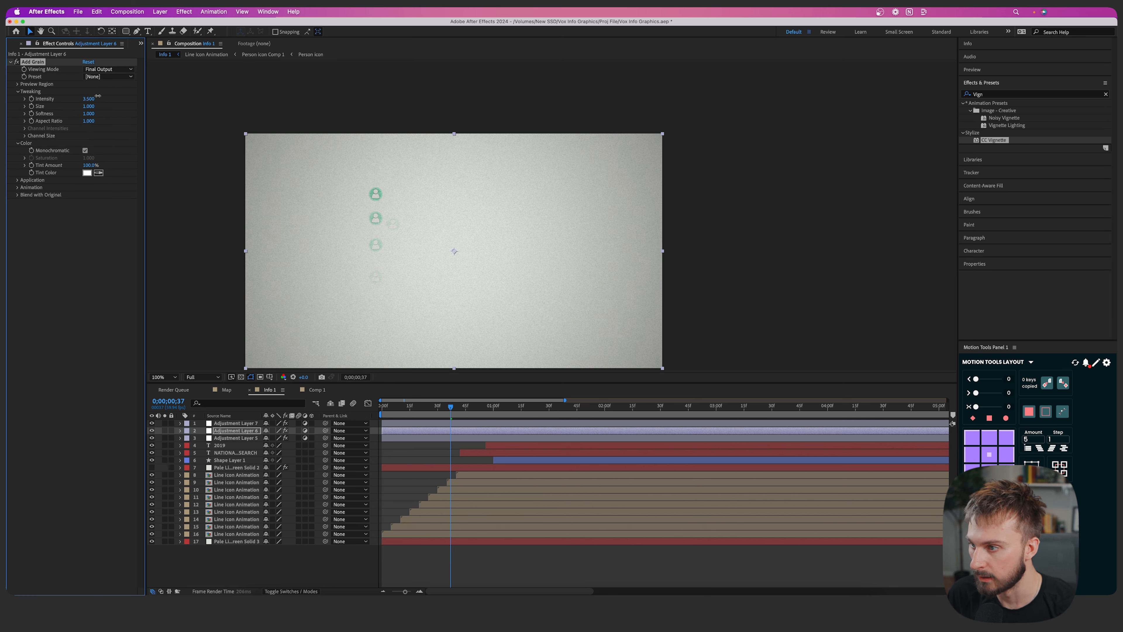
{"action": "left_click_drag", "start_coordinate": [98, 96], "coordinate": [90, 96]}
{"action": "key", "text": "space"}
{"action": "key", "text": "space"}
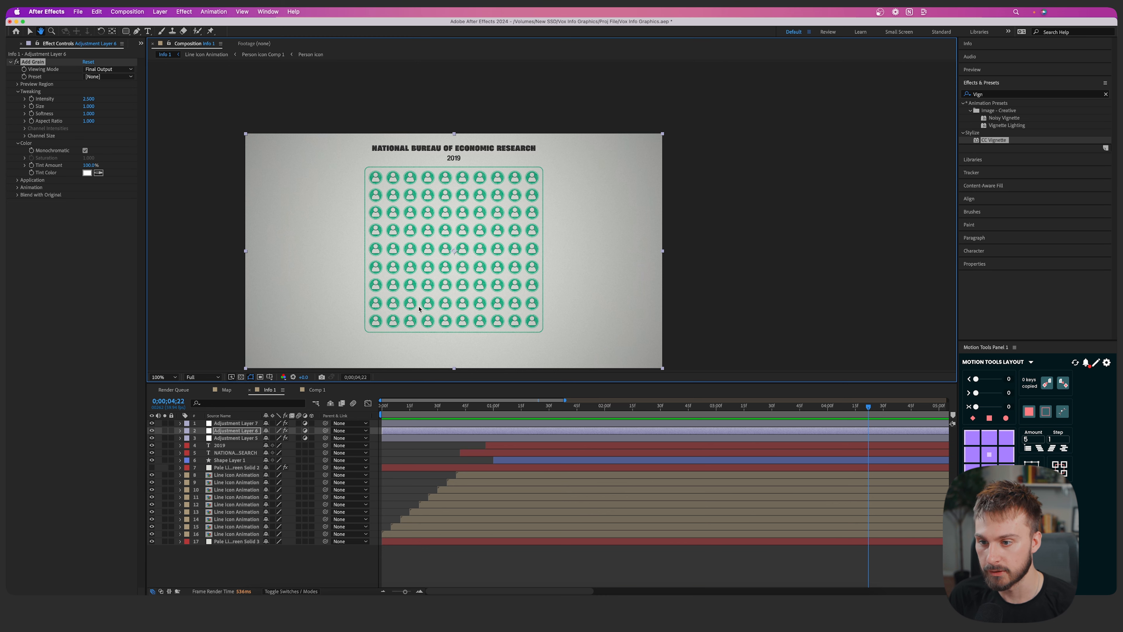
{"action": "left_click_drag", "start_coordinate": [434, 304], "coordinate": [444, 290]}
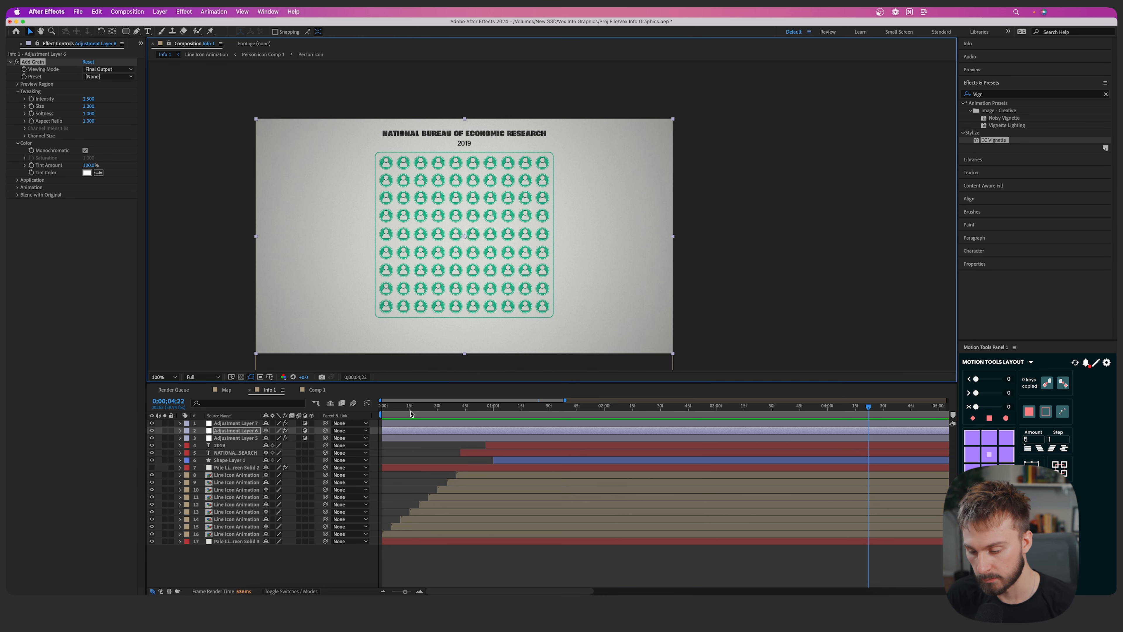
{"action": "key", "text": "Home"}
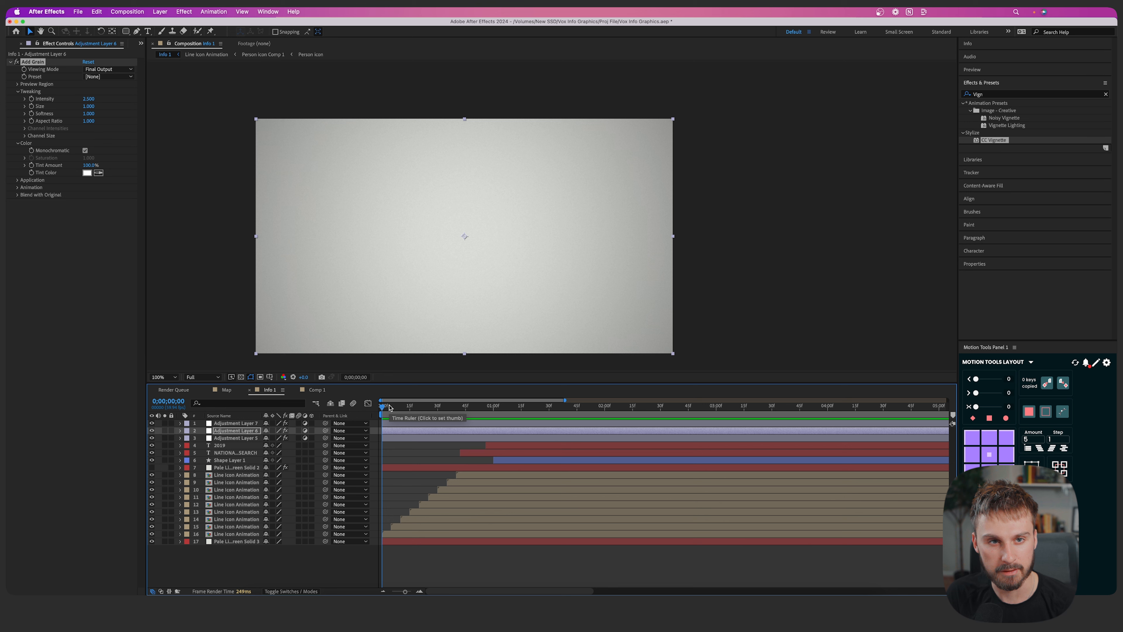
{"action": "key", "text": "space"}
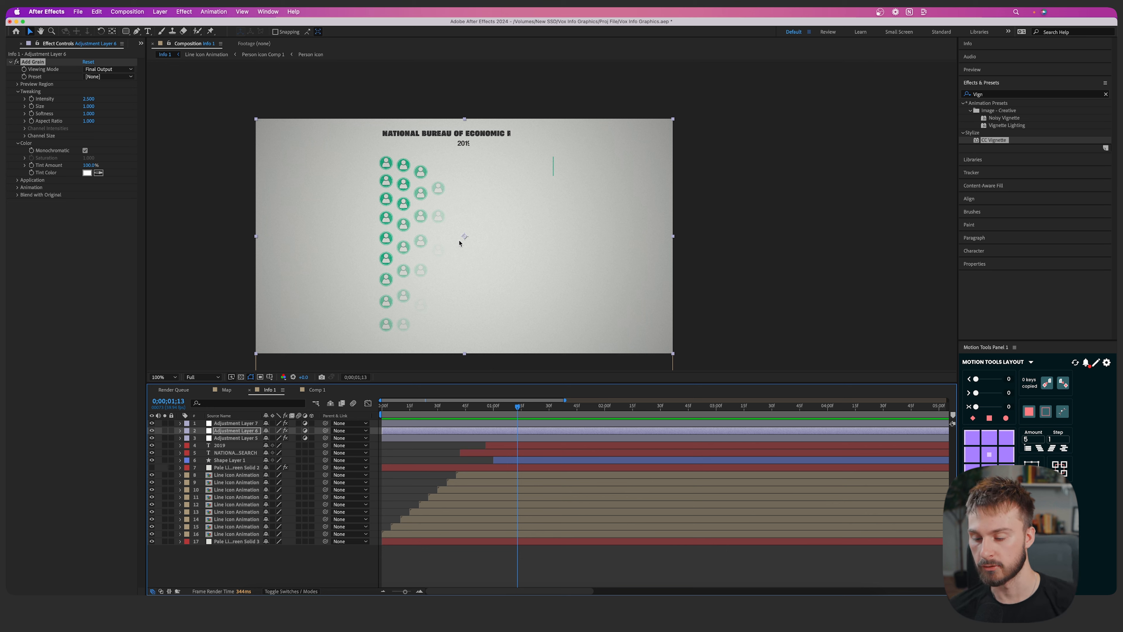
Create a new 1920 x 1080 composition named Info Container, keeping the remaining composition settings
{"action": "key", "text": "super+0"}
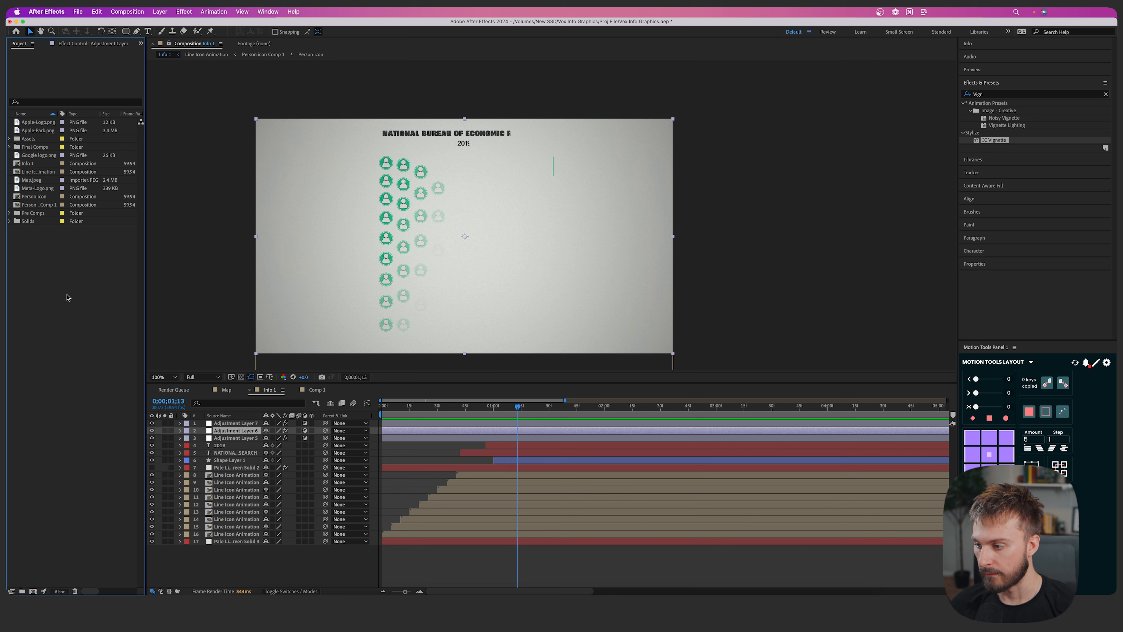
{"action": "right_click", "coordinate": [48, 290]}
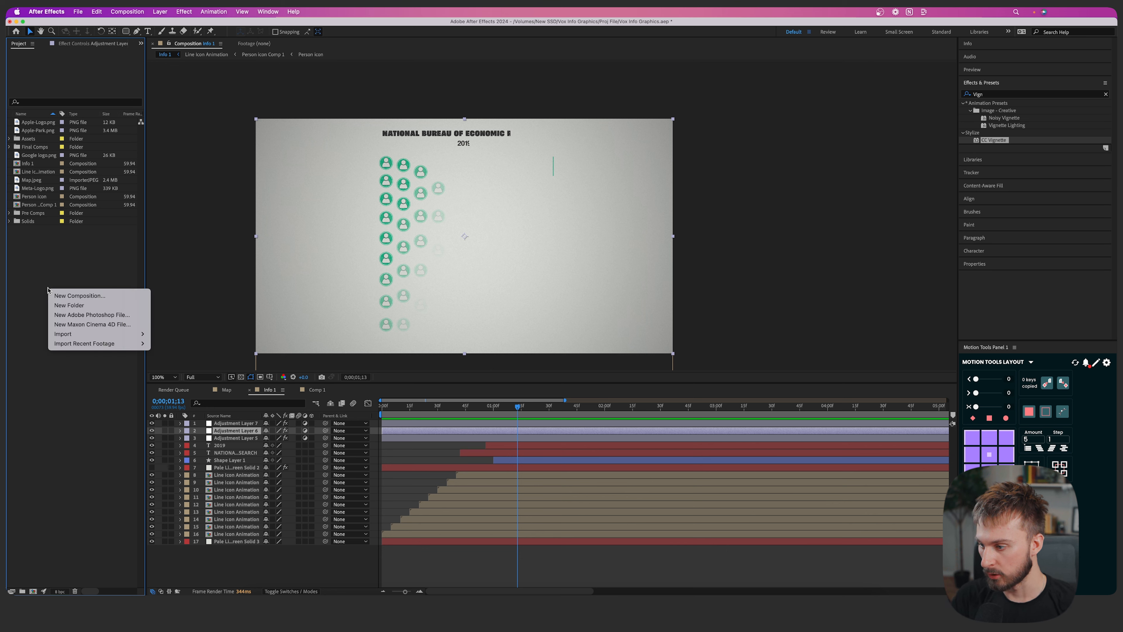
{"action": "left_click", "coordinate": [76, 296]}
{"action": "type", "text": "Con"}
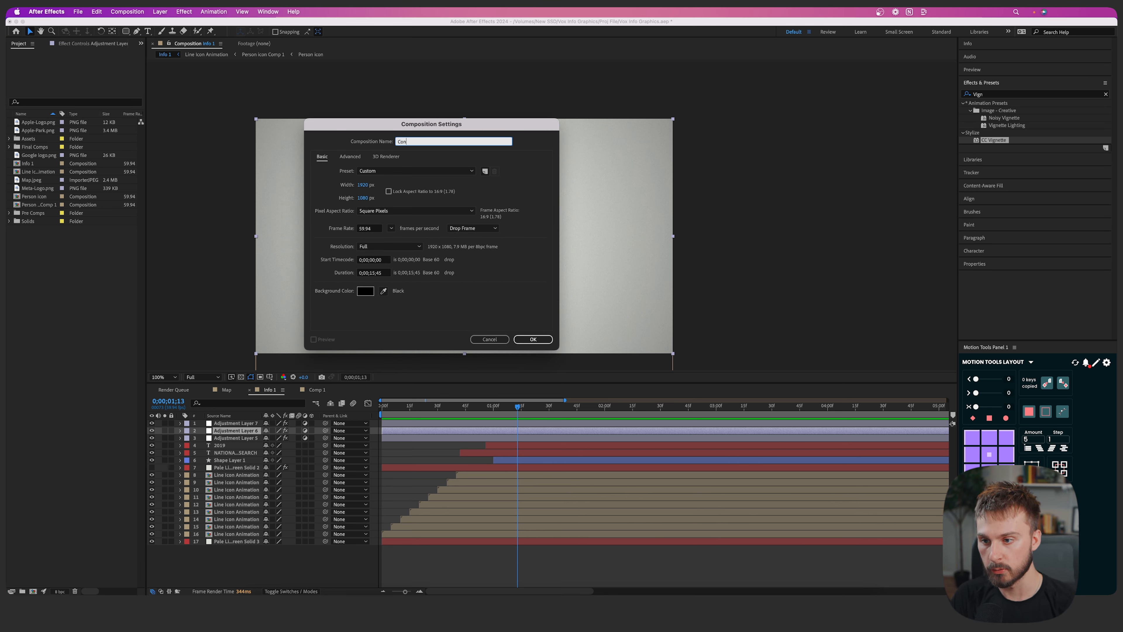
{"action": "type", "text": "fo Container"}
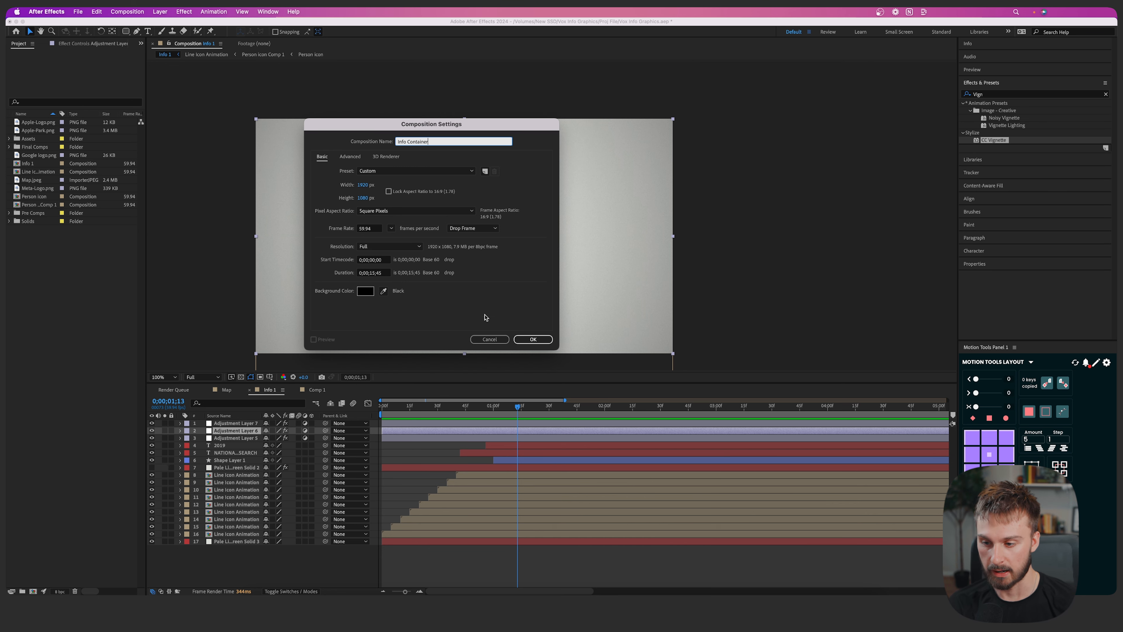
{"action": "left_click", "coordinate": [533, 340]}
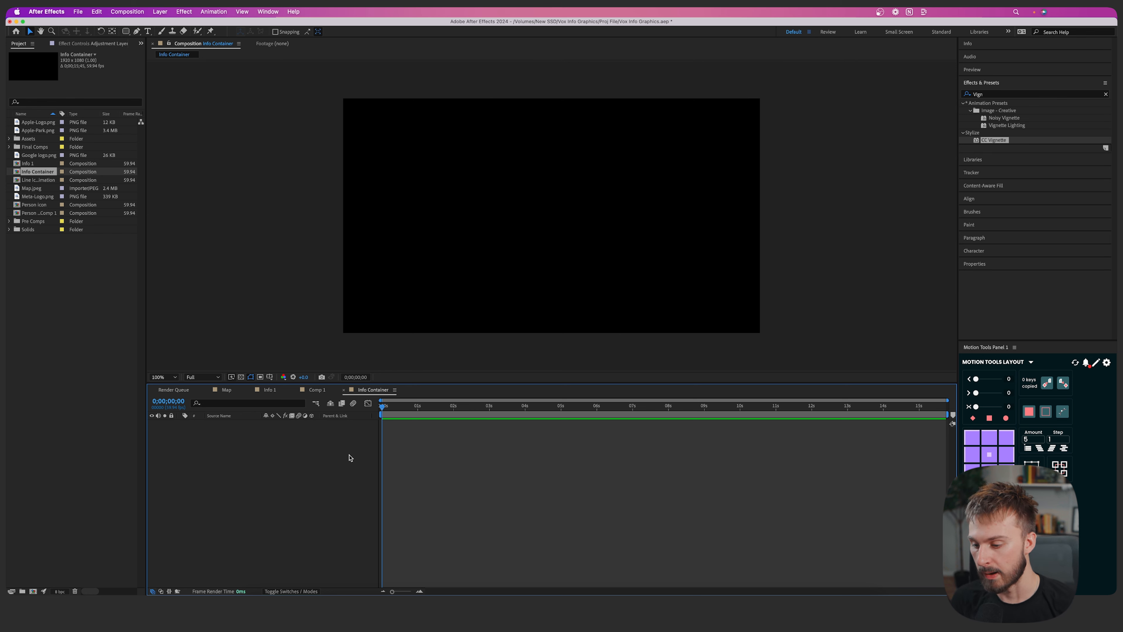
Add a full-size 1920 x 1080 solid with colour 282828 to the Info Container composition
{"action": "right_click", "coordinate": [241, 450]}
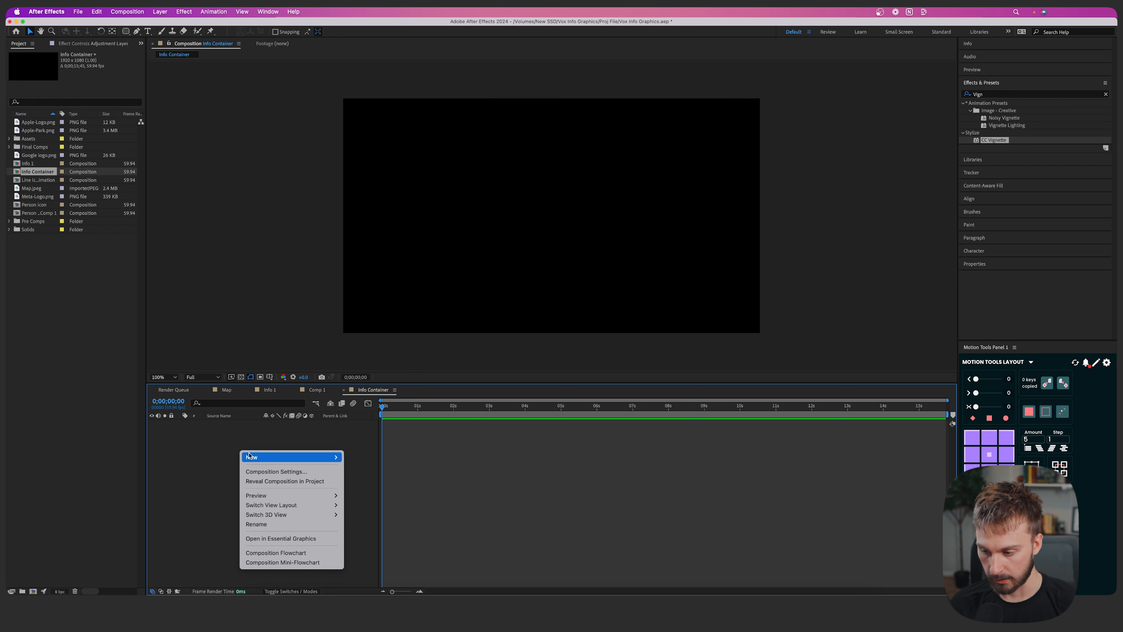
{"action": "mouse_move", "coordinate": [261, 457]}
{"action": "left_click", "coordinate": [385, 485]}
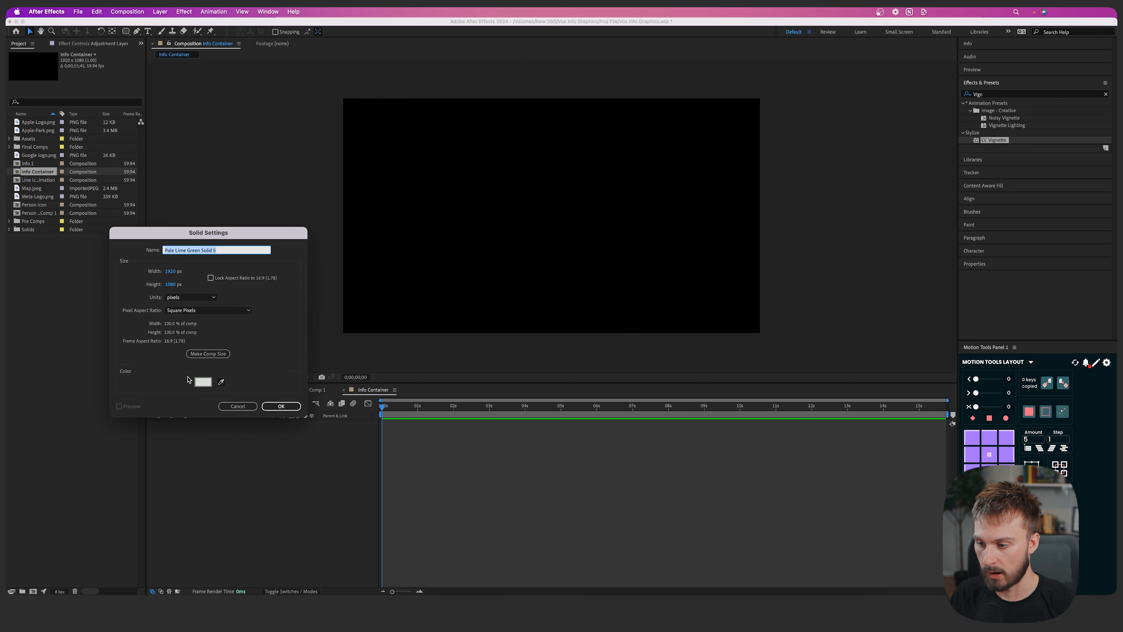
{"action": "left_click", "coordinate": [202, 382]}
{"action": "type", "text": "282828"}
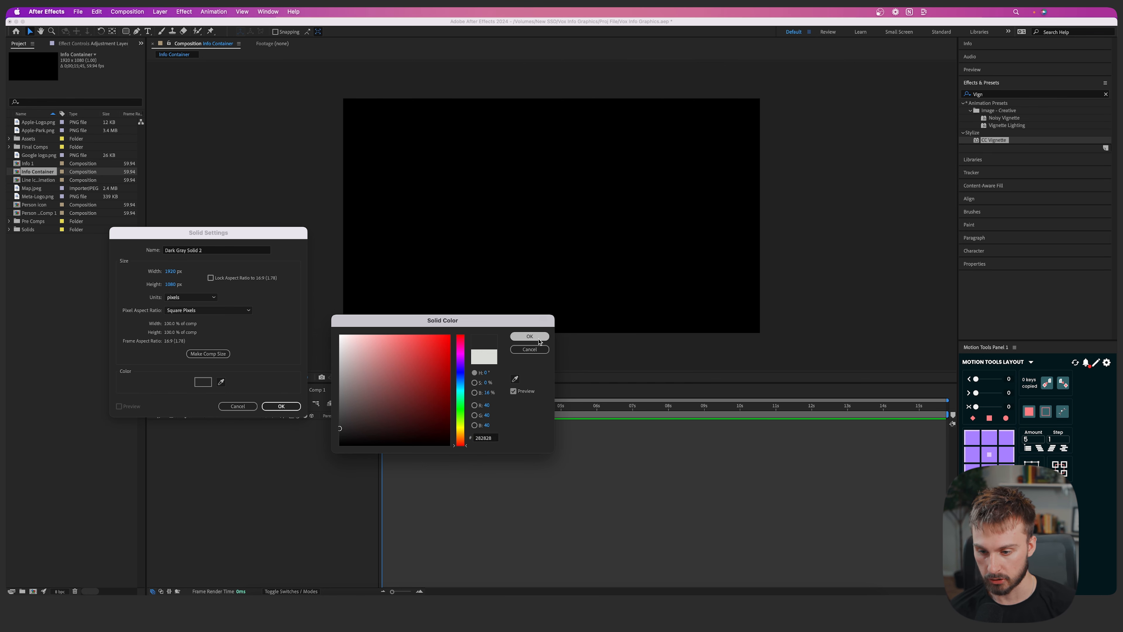
{"action": "left_click", "coordinate": [529, 336]}
{"action": "left_click", "coordinate": [282, 406]}
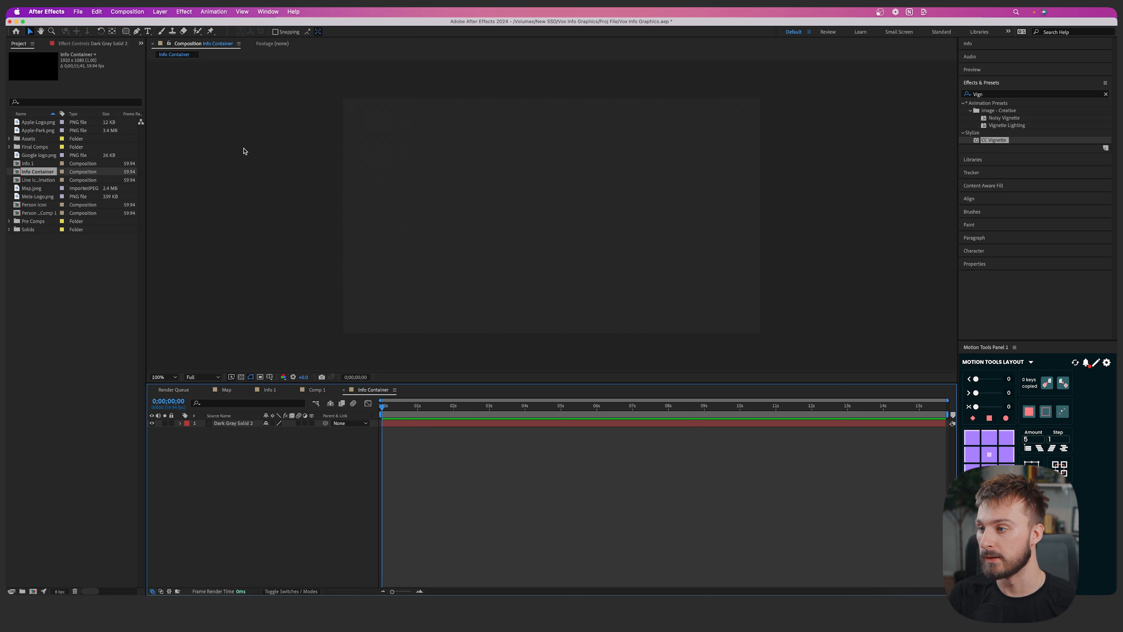
Draw a square with rounded corners near the centre of the Info Container composition as a new shape layer
{"action": "left_click", "coordinate": [126, 32]}
{"action": "left_click", "coordinate": [126, 34]}
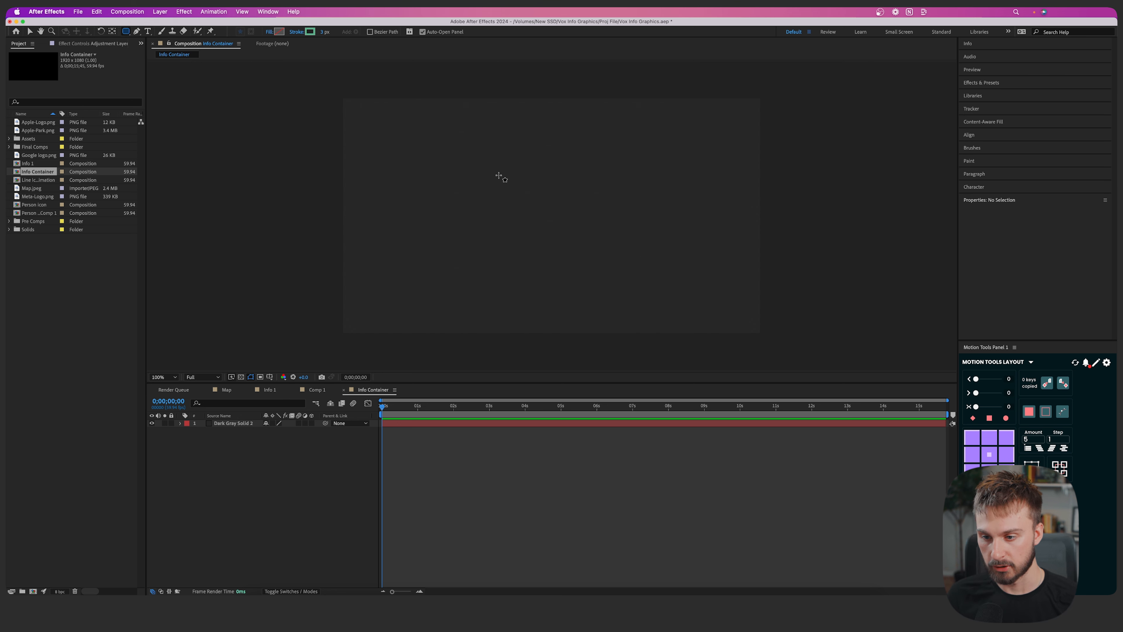
{"action": "mouse_move", "coordinate": [495, 175]}
{"action": "left_mouse_down"}
{"action": "mouse_move", "coordinate": [591, 254]}
{"action": "mouse_move", "coordinate": [614, 250]}
{"action": "mouse_move", "coordinate": [590, 226]}
{"action": "left_mouse_up"}
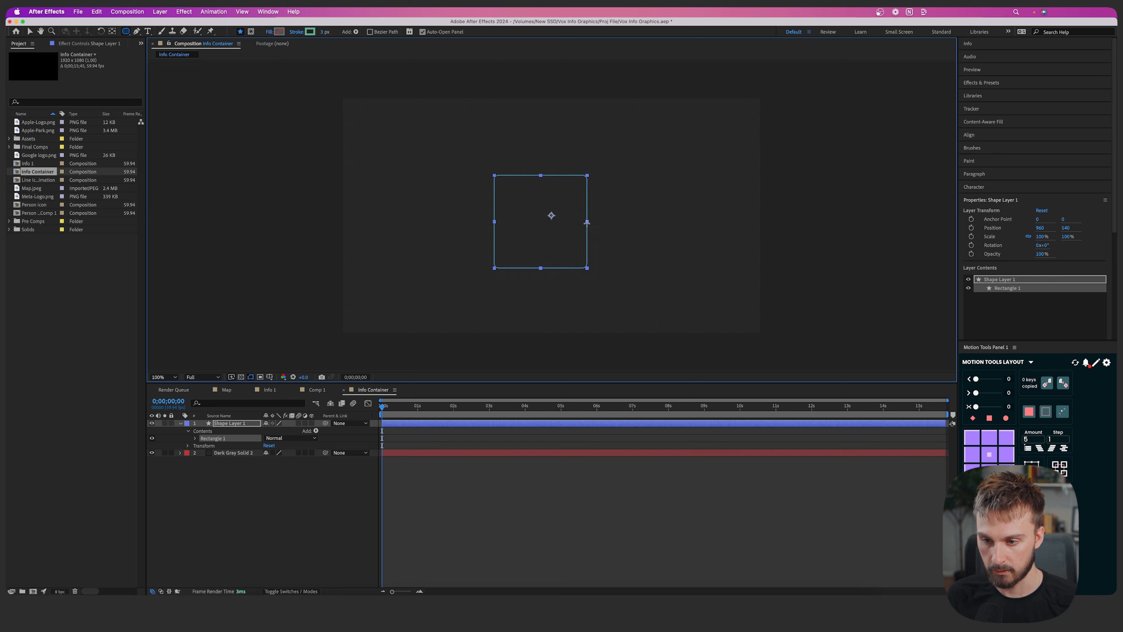
Give the rounded square a white FFFFFF stroke with a width of 2 px
{"action": "left_click", "coordinate": [310, 32]}
{"action": "type", "text": "ffffff"}
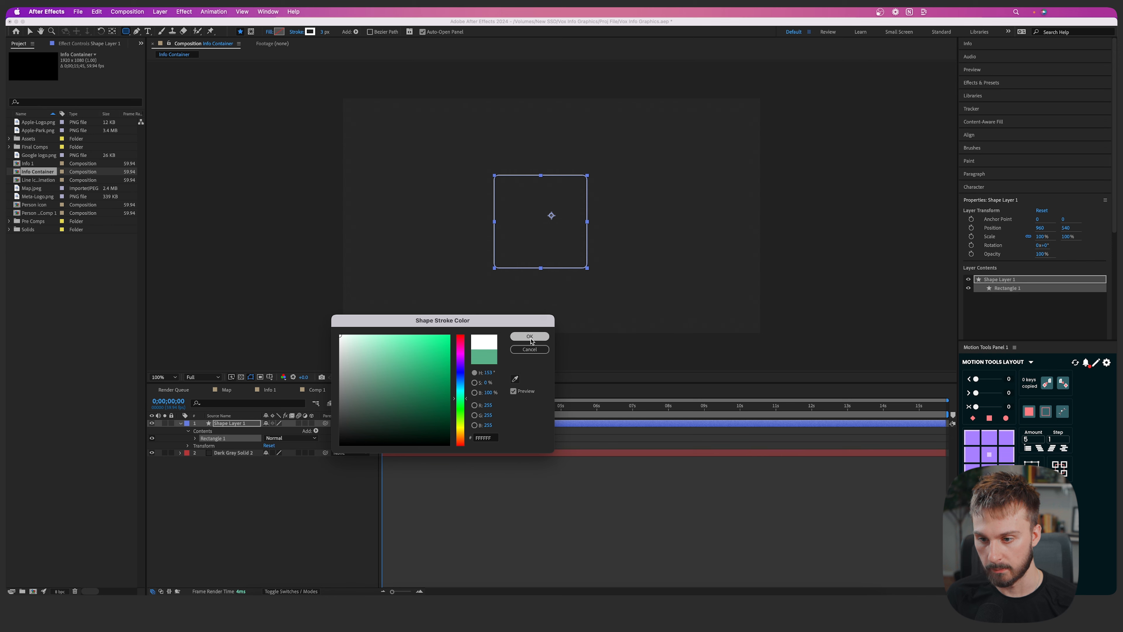
{"action": "key", "text": "Return"}
{"action": "type", "text": "2"}
{"action": "key", "text": "Return"}
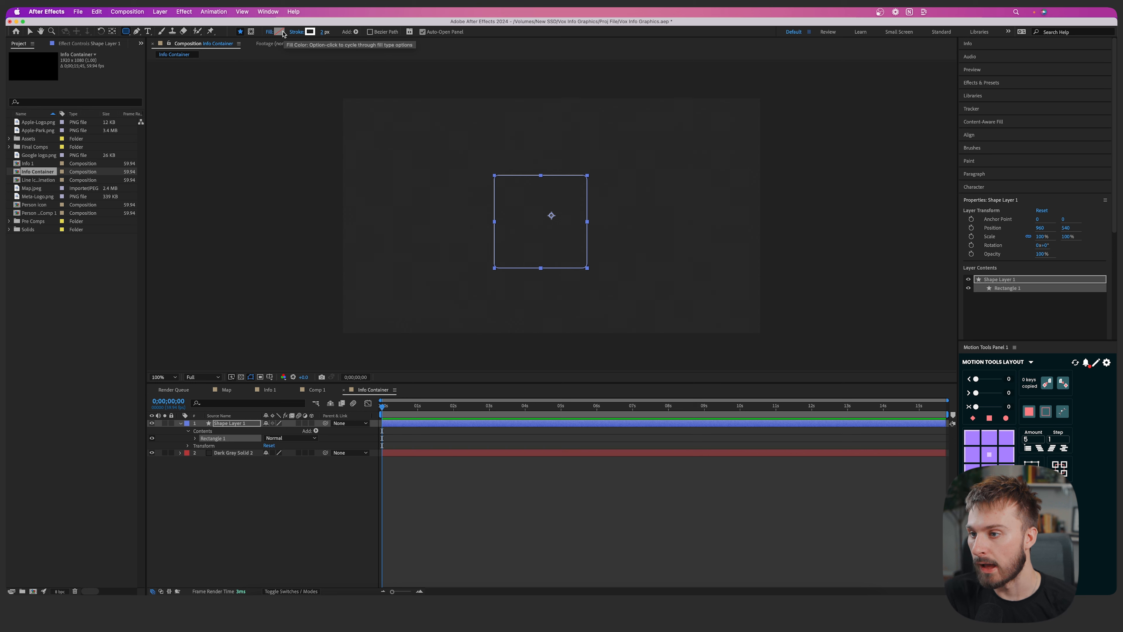
Change the square's fill to a linear gradient and set its first colour stop to 99BDF2
{"action": "left_click", "coordinate": [268, 33]}
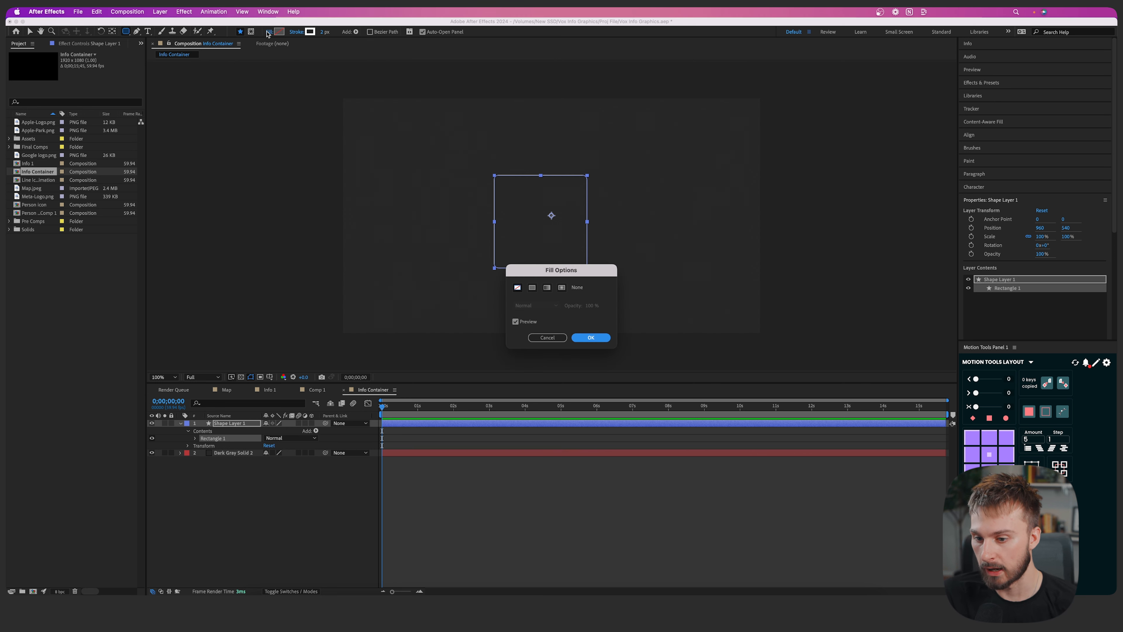
{"action": "left_click", "coordinate": [547, 287]}
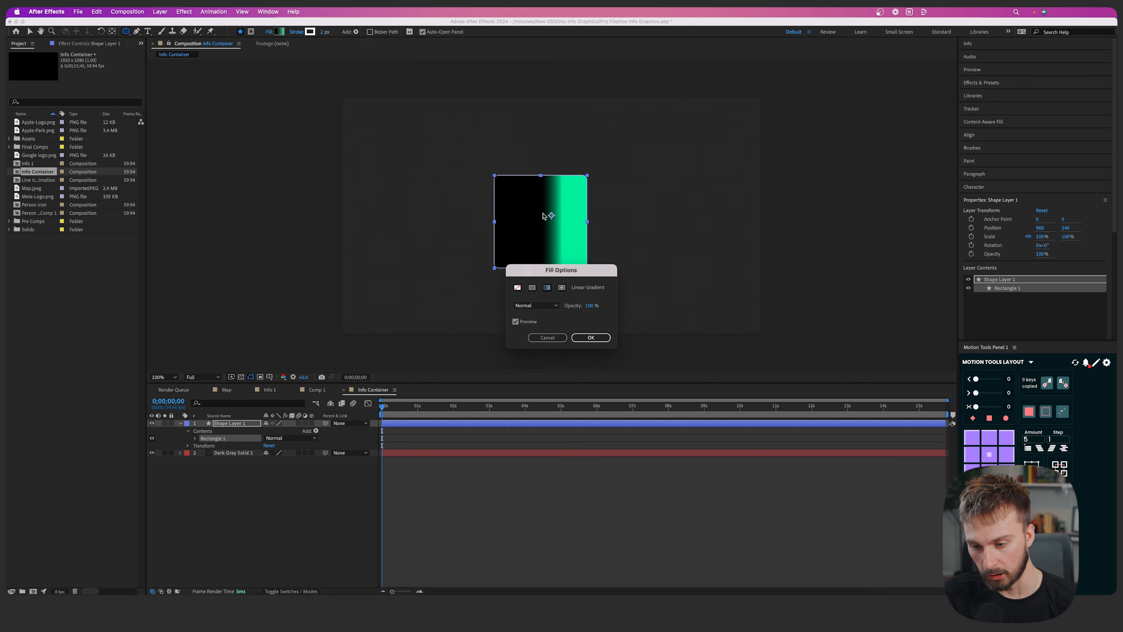
{"action": "left_click", "coordinate": [589, 338]}
{"action": "left_click", "coordinate": [279, 32]}
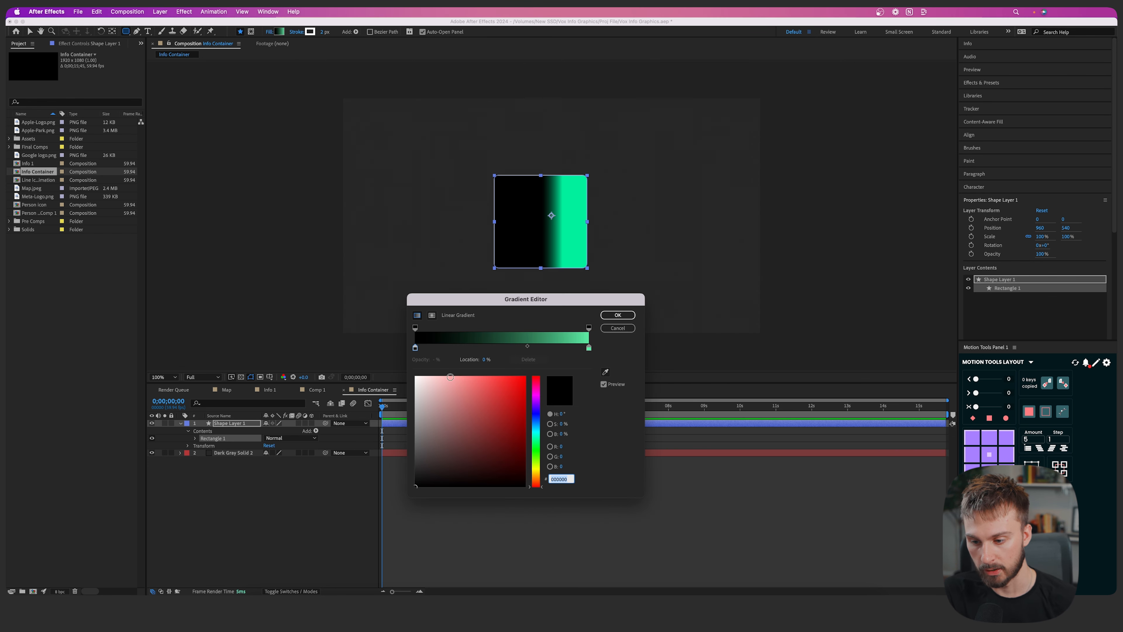
{"action": "left_click", "coordinate": [416, 349]}
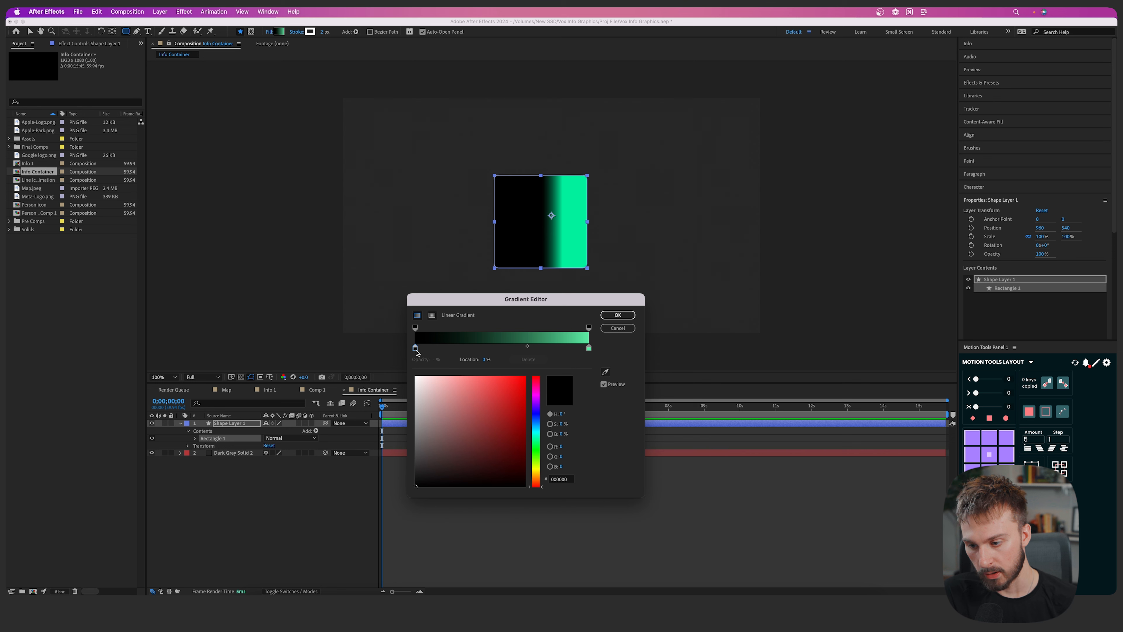
{"action": "left_click", "coordinate": [564, 481]}
{"action": "type", "text": "99BDF2"}
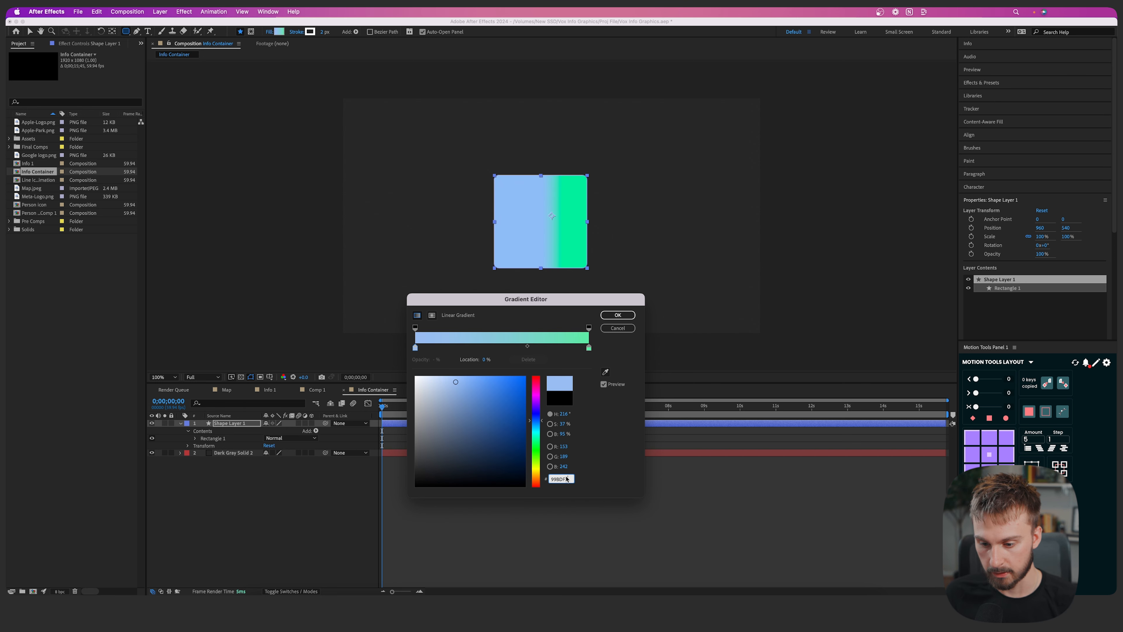
Add a light blue E2EEFF colour stop at about 41% of the gradient and set the end stop to 99BDF2
{"action": "left_click", "coordinate": [485, 347]}
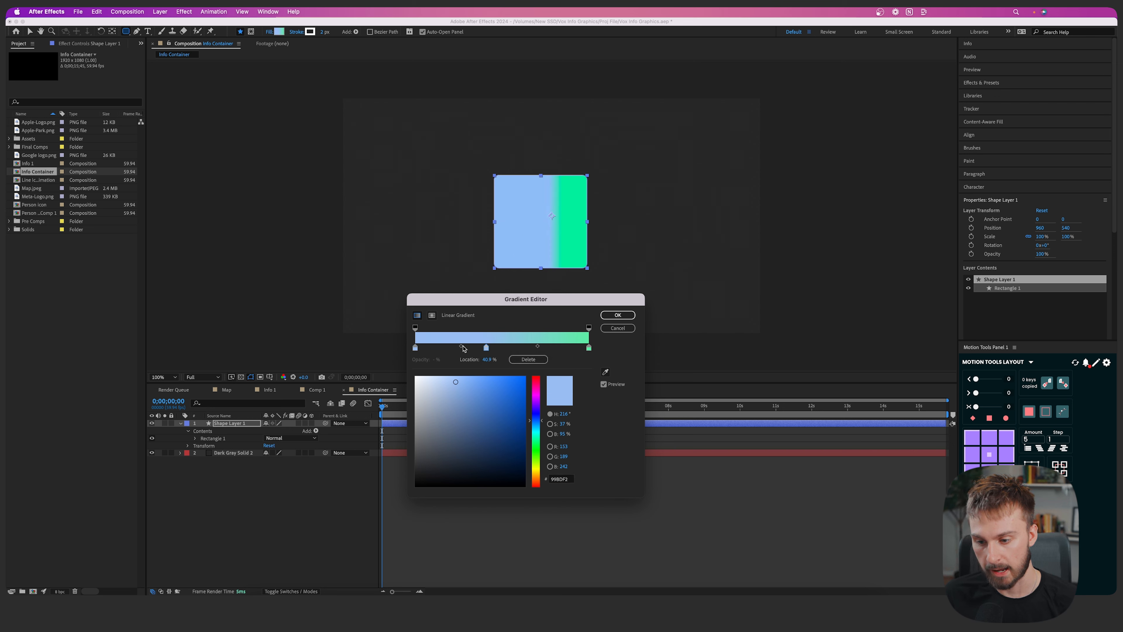
{"action": "left_click_drag", "start_coordinate": [439, 384], "coordinate": [428, 374]}
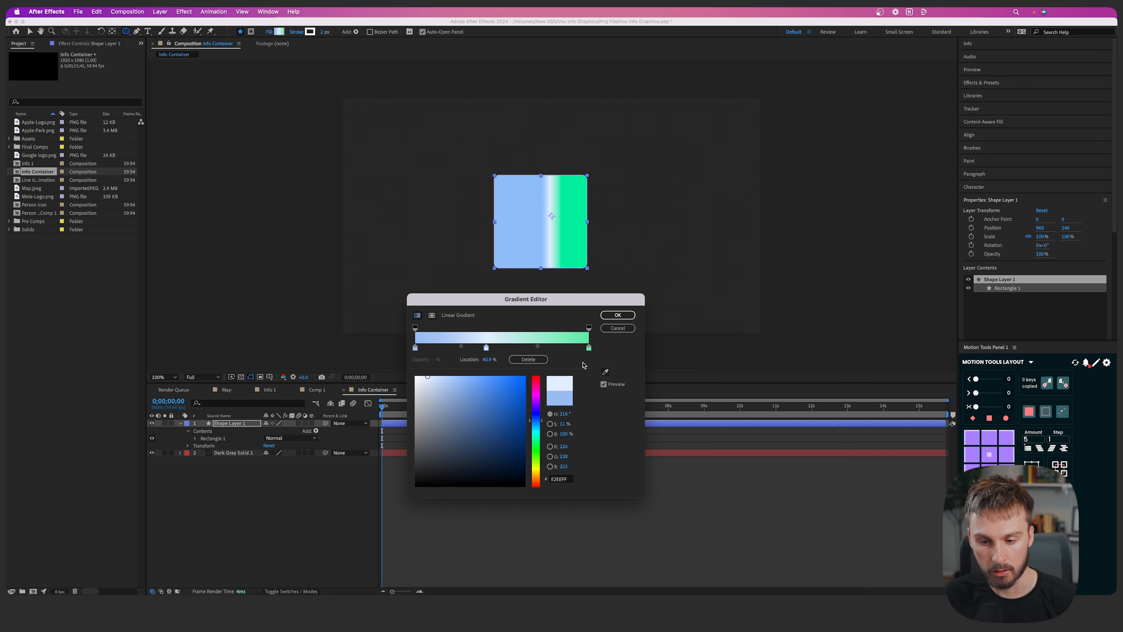
{"action": "left_click", "coordinate": [589, 349]}
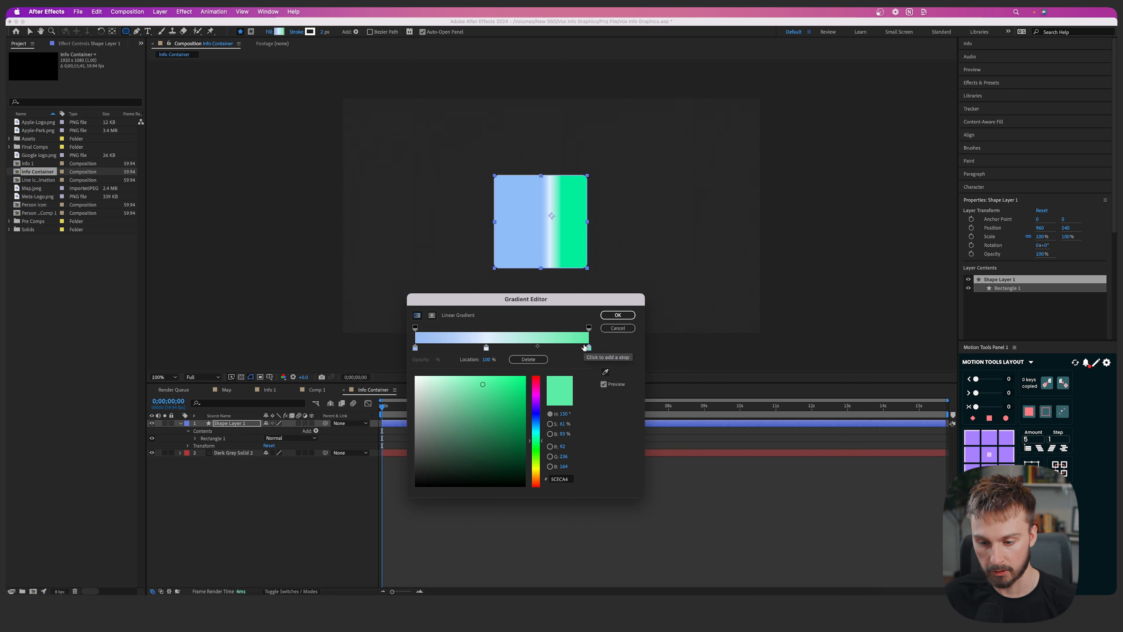
{"action": "left_click", "coordinate": [560, 479]}
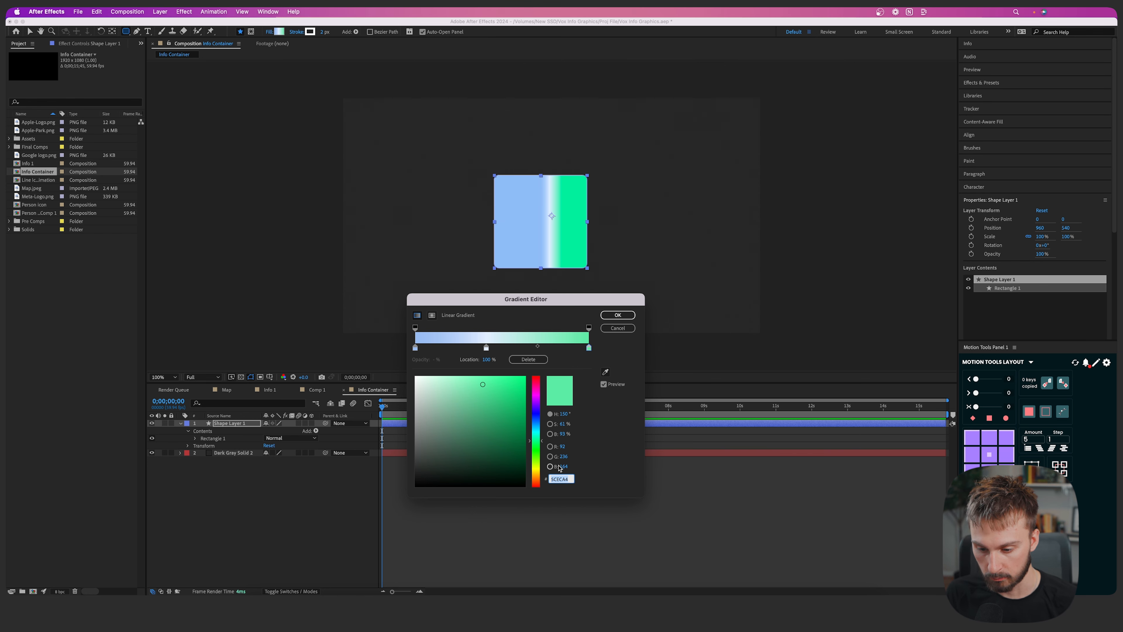
{"action": "type", "text": "99BDF2"}
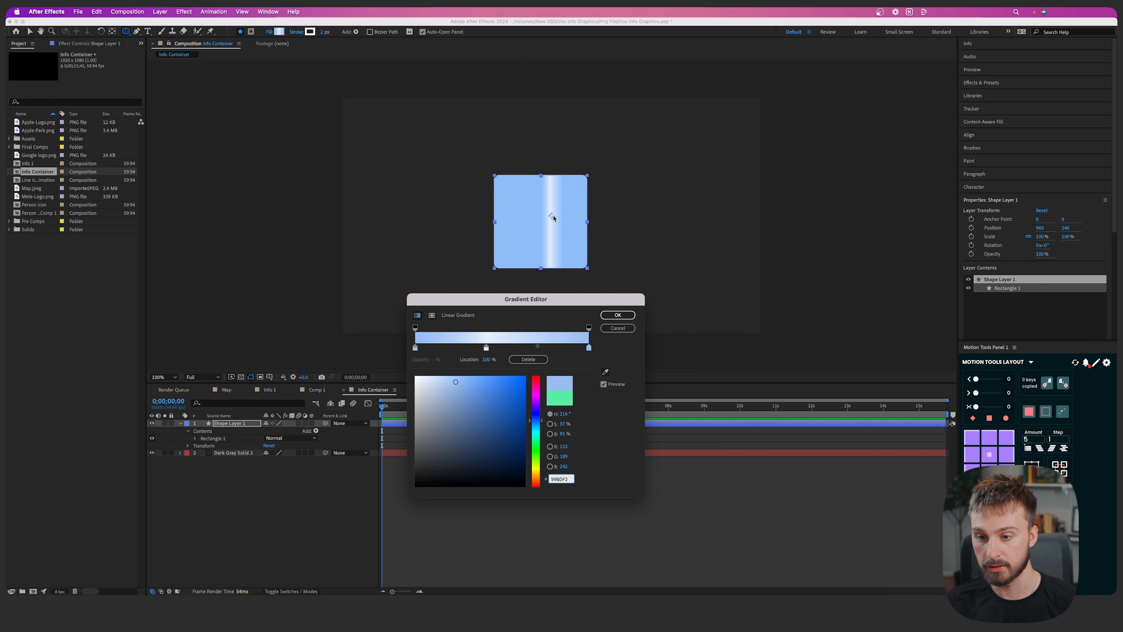
Shift the light middle colour stop to about 49% and apply the gradient to the square
{"action": "left_click_drag", "start_coordinate": [486, 348], "coordinate": [457, 348]}
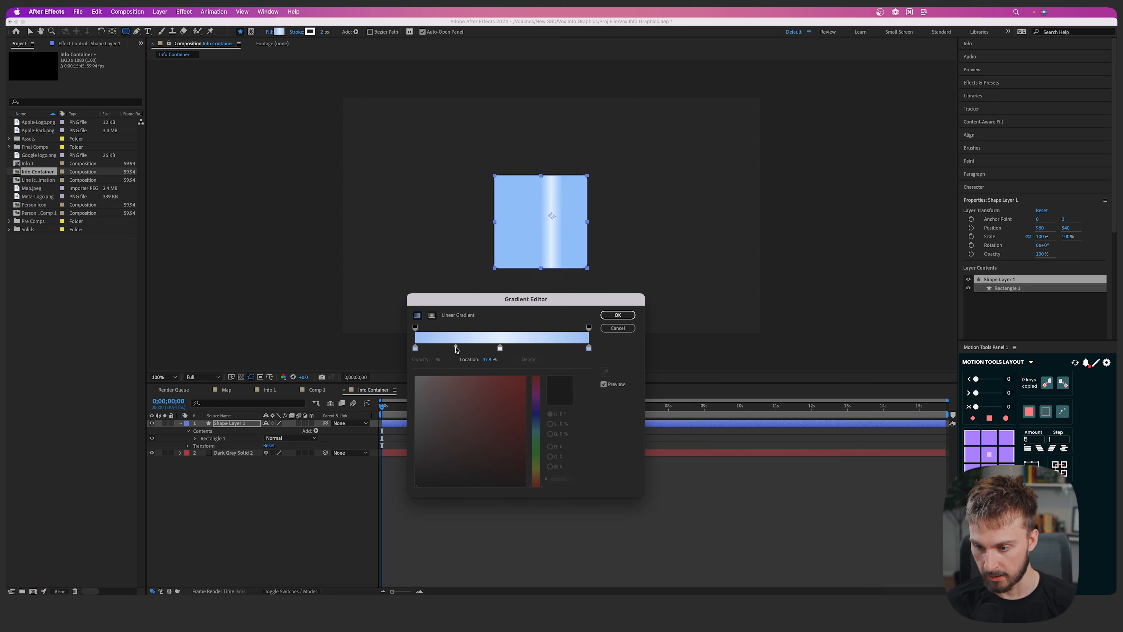
{"action": "left_click", "coordinate": [499, 349]}
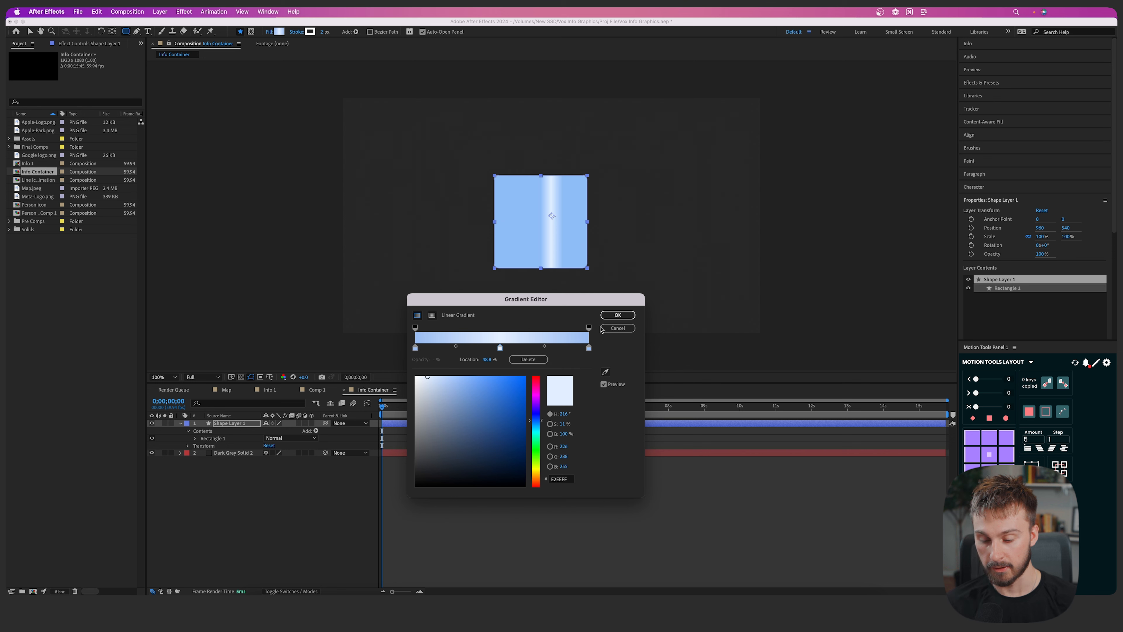
{"action": "left_click", "coordinate": [615, 315]}
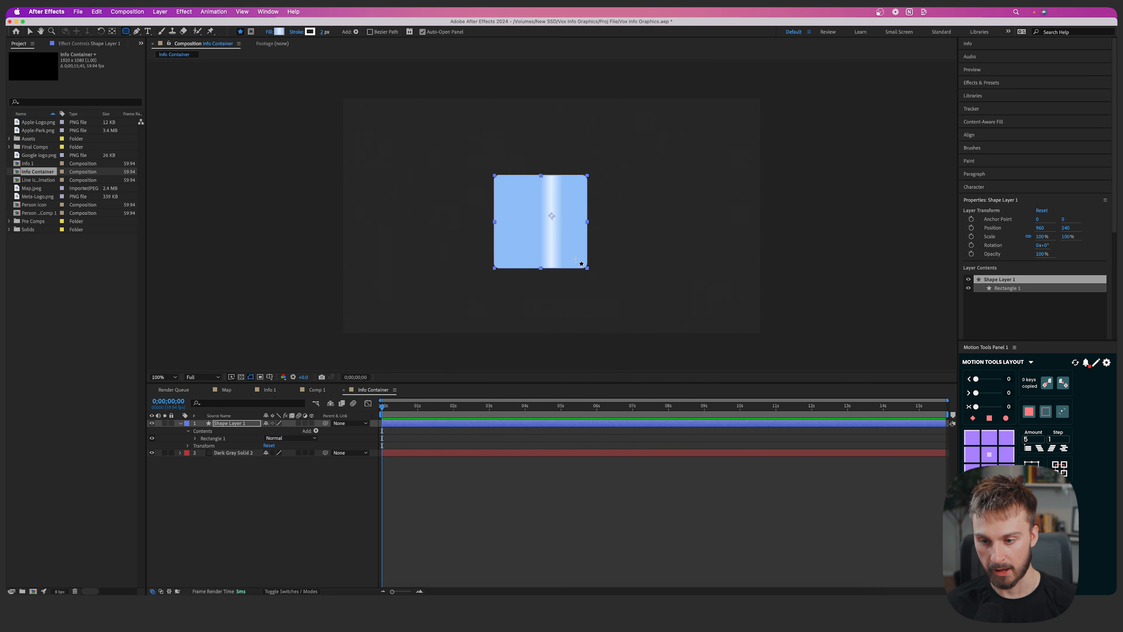
Stretch the gradient diagonally across the square, from its lower-left corner to its upper-right corner
{"action": "key", "text": "v"}
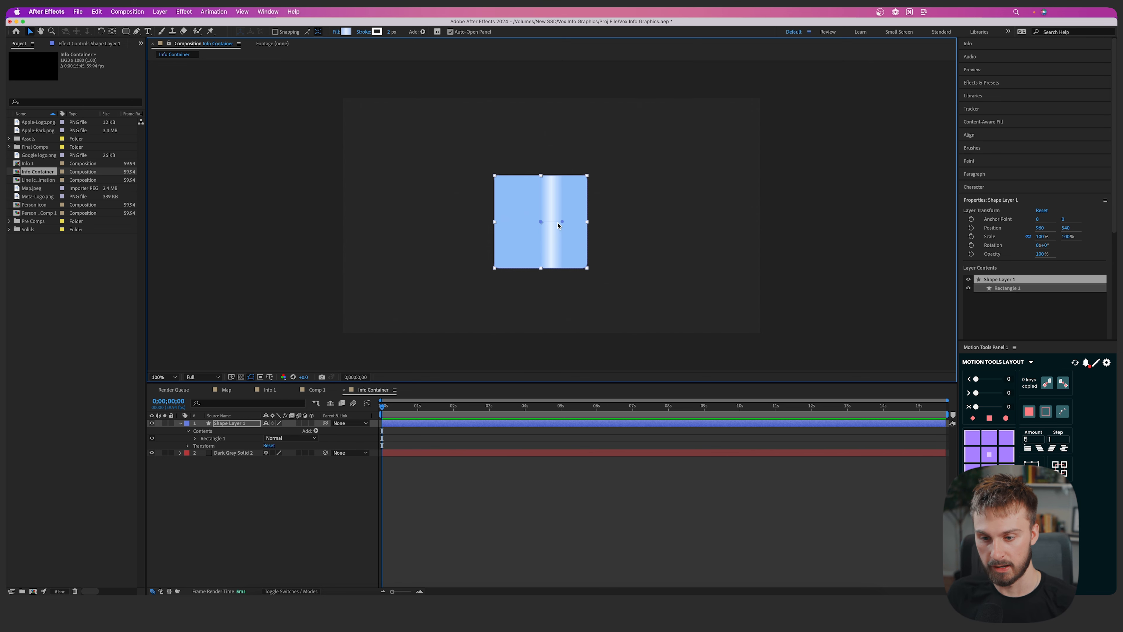
{"action": "scroll", "coordinate": [558, 225], "scroll_direction": "up", "scroll_amount": 4}
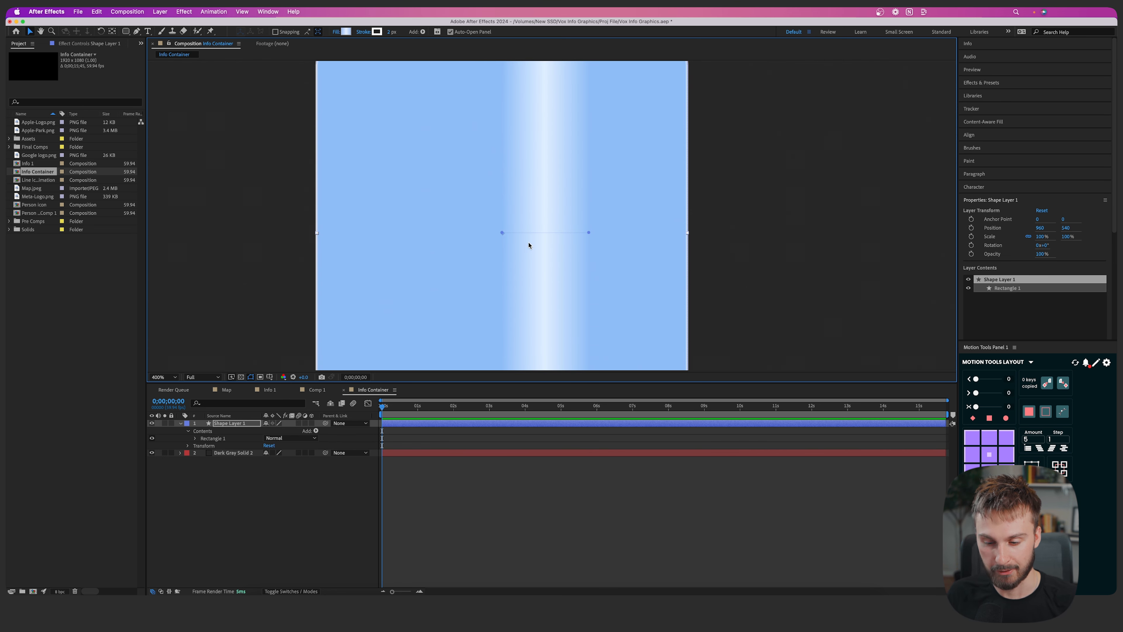
{"action": "scroll", "coordinate": [573, 241], "scroll_direction": "down", "scroll_amount": 2}
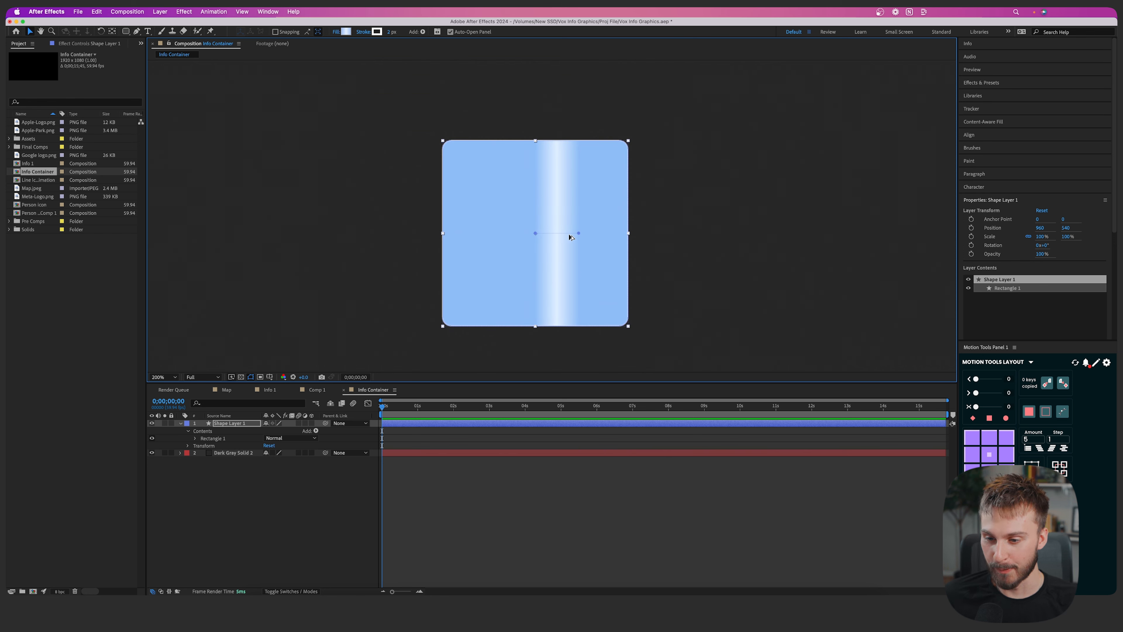
{"action": "left_click_drag", "start_coordinate": [581, 233], "coordinate": [611, 153]}
{"action": "left_click_drag", "start_coordinate": [535, 233], "coordinate": [450, 319]}
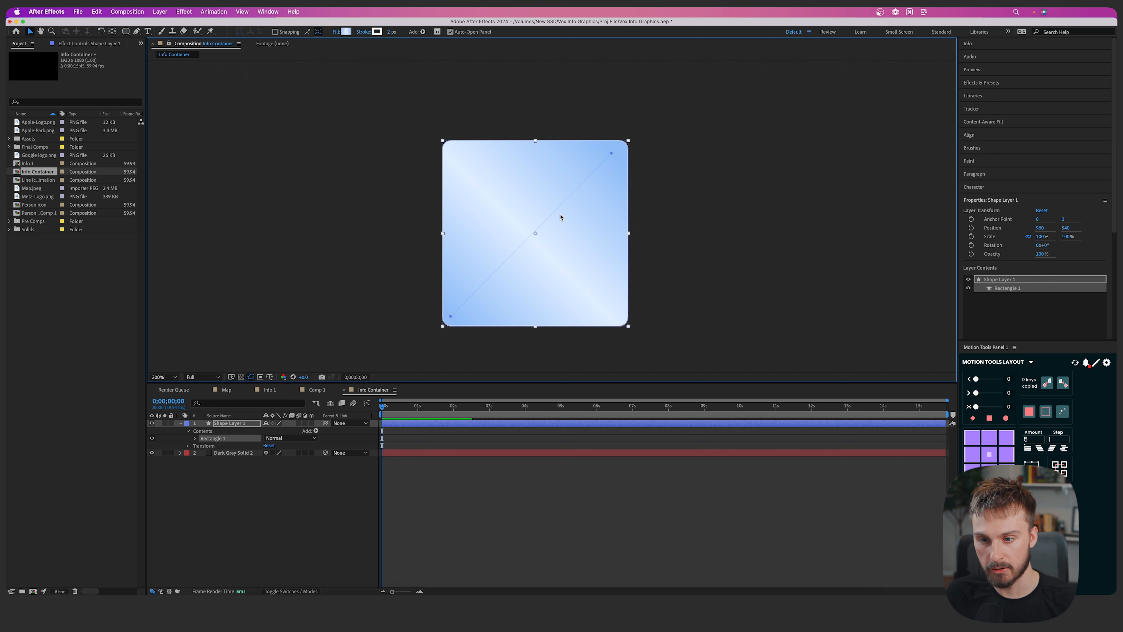
Fine-tune the diagonal gradient by moving its start point inward and its end point just beyond the square's upper-right corner
{"action": "left_click_drag", "start_coordinate": [611, 153], "coordinate": [618, 150]}
{"action": "left_click_drag", "start_coordinate": [451, 316], "coordinate": [478, 293]}
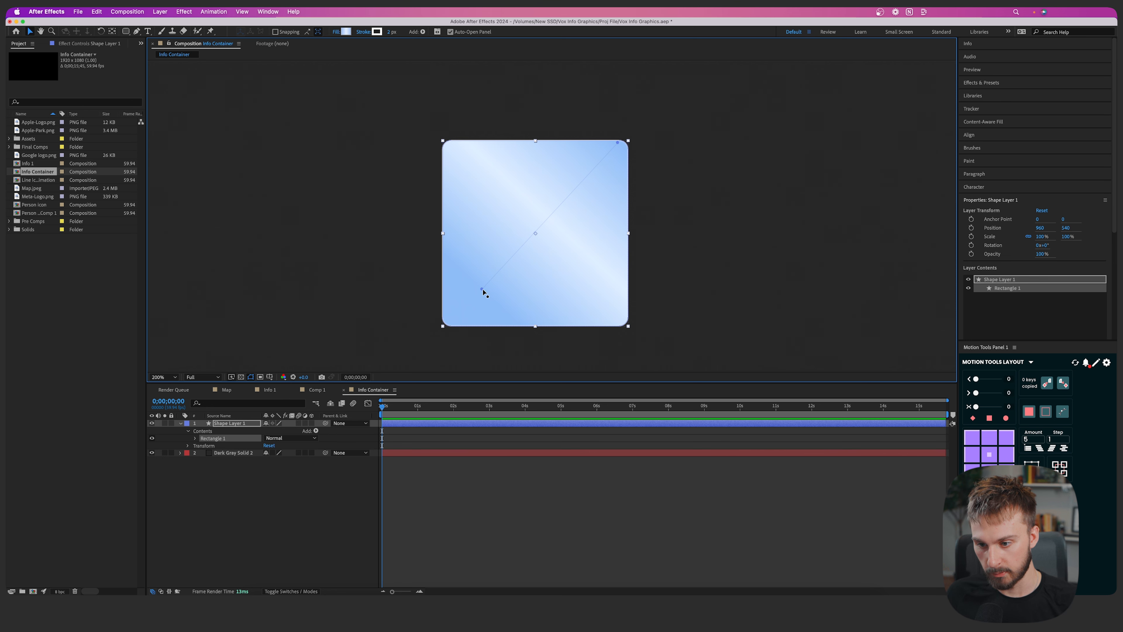
{"action": "left_click_drag", "start_coordinate": [483, 291], "coordinate": [503, 274]}
{"action": "left_click_drag", "start_coordinate": [617, 142], "coordinate": [632, 118]}
{"action": "scroll", "coordinate": [497, 281], "scroll_direction": "down", "scroll_amount": 1}
{"action": "key", "text": "super+shift+a"}
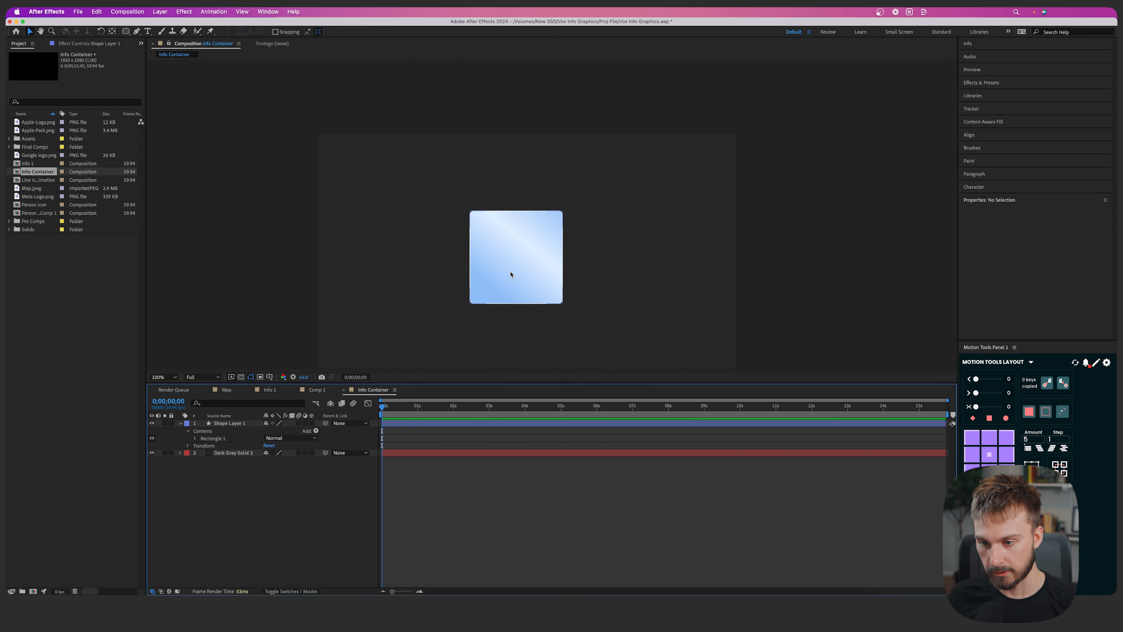
Centre the anchor point of the square's shape layer within the square
{"action": "scroll", "coordinate": [518, 287], "scroll_direction": "up", "scroll_amount": 1}
{"action": "left_click", "coordinate": [518, 286]}
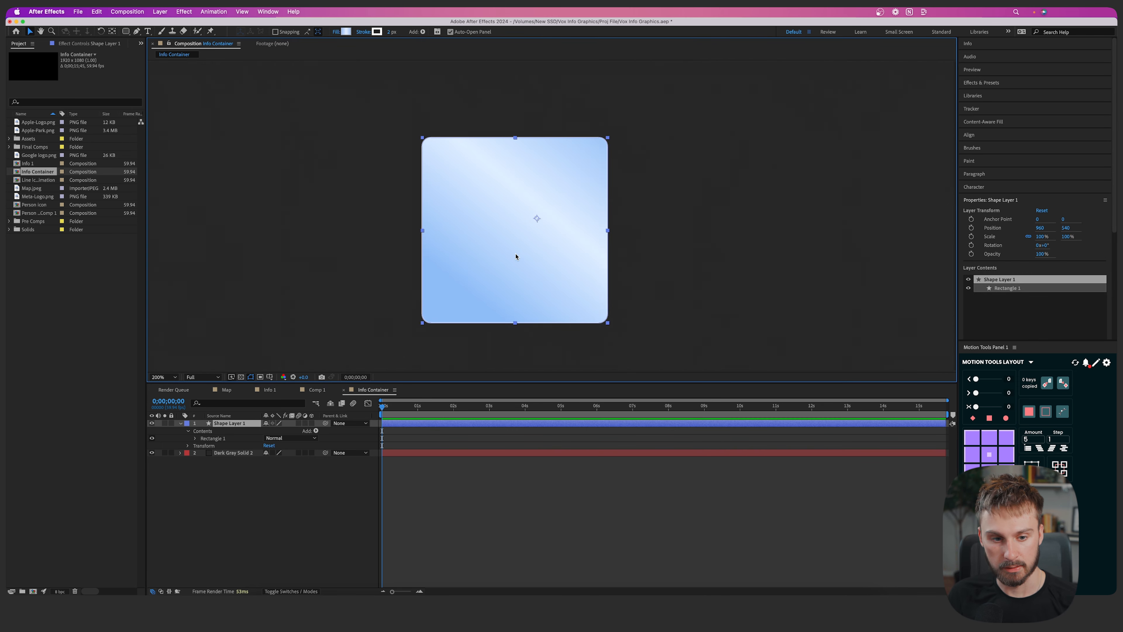
{"action": "left_click", "coordinate": [975, 135]}
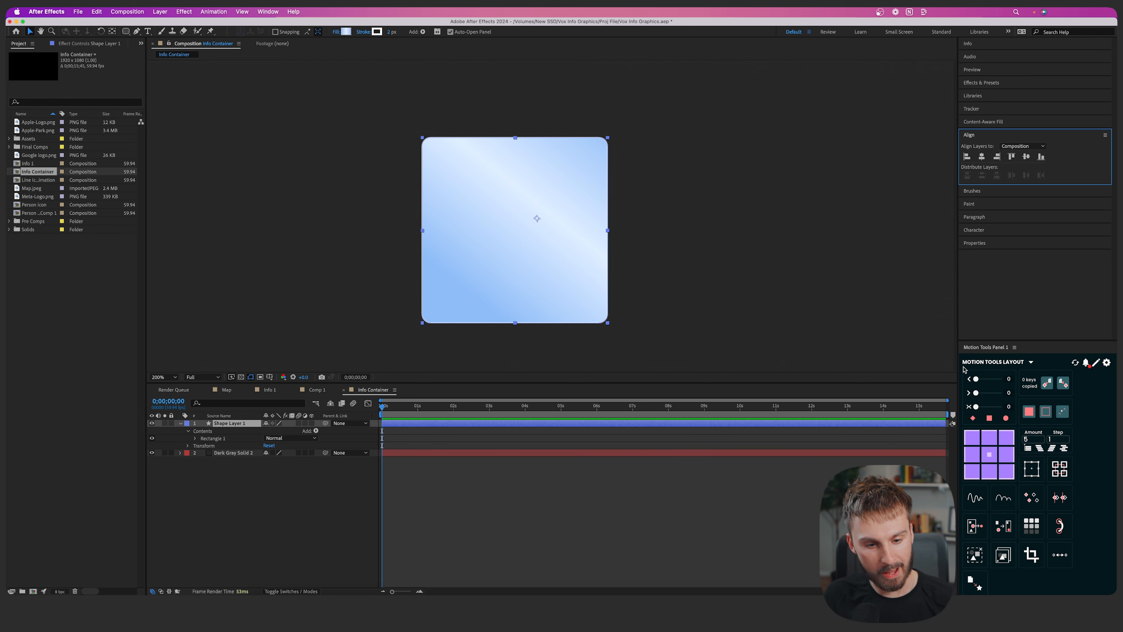
{"action": "left_click", "coordinate": [989, 455]}
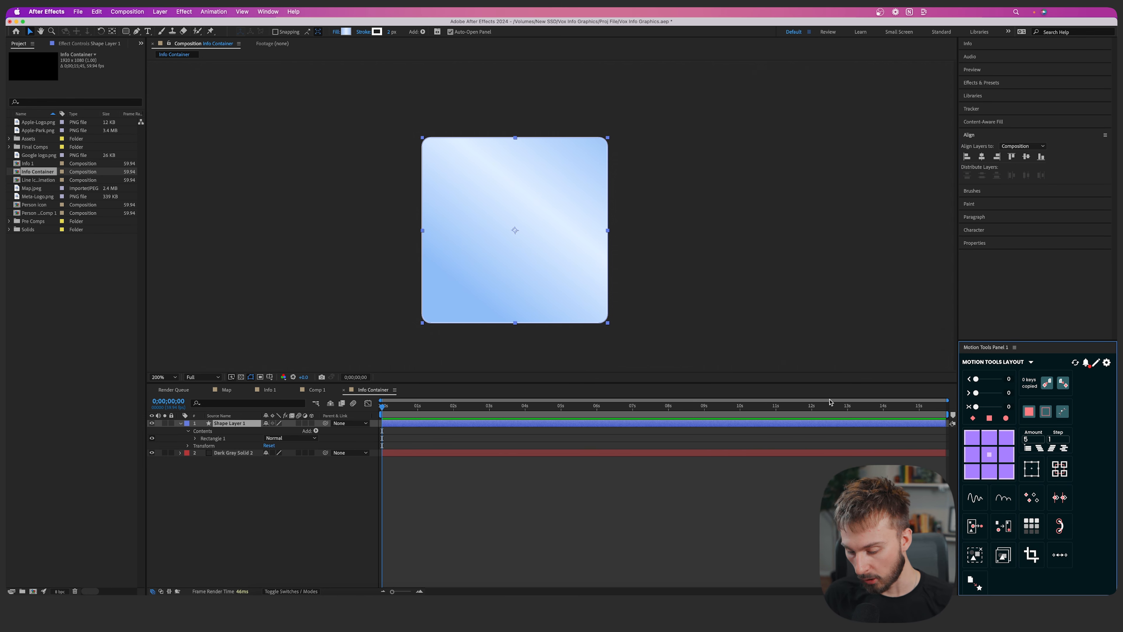
Shift the anchor point slightly by hand with the Pan Behind tool and snap it back to the square's centre
{"action": "left_click", "coordinate": [521, 359]}
{"action": "left_click", "coordinate": [518, 248]}
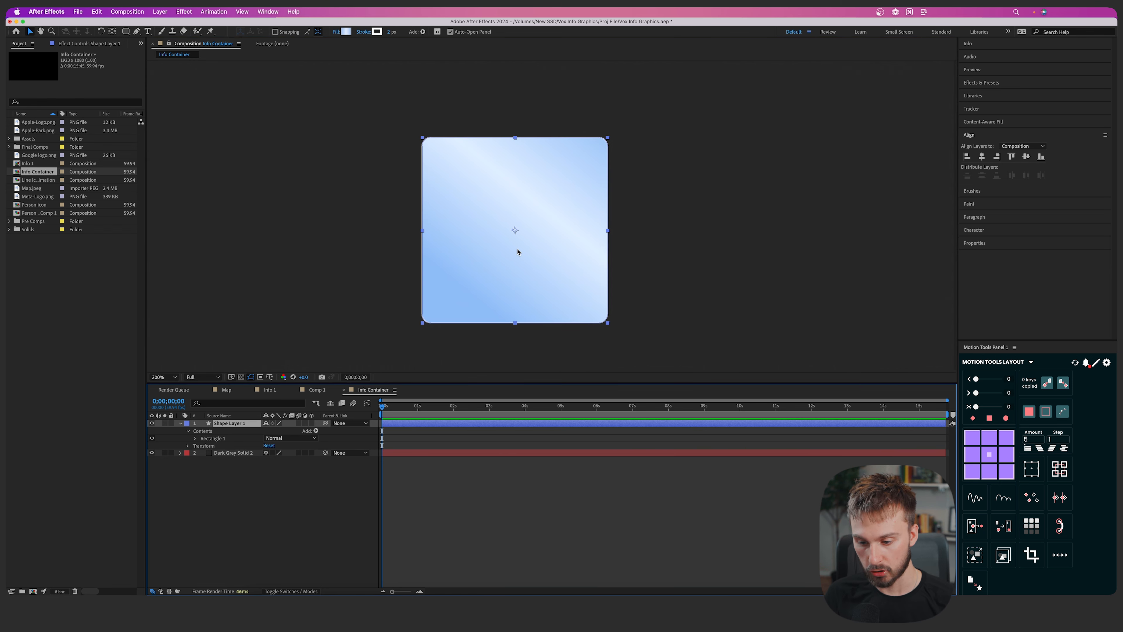
{"action": "key", "text": "y"}
{"action": "mouse_move", "coordinate": [515, 231]}
{"action": "left_mouse_down"}
{"action": "mouse_move", "coordinate": [503, 182]}
{"action": "mouse_move", "coordinate": [498, 213]}
{"action": "mouse_move", "coordinate": [524, 254]}
{"action": "mouse_move", "coordinate": [514, 233]}
{"action": "left_mouse_up"}
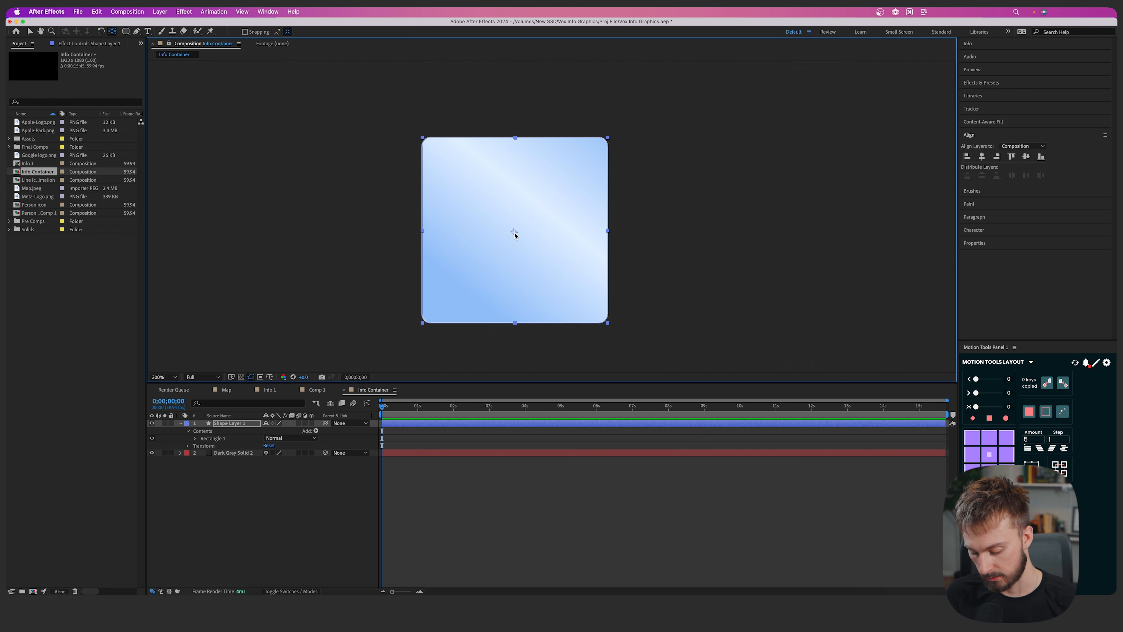
{"action": "left_click", "coordinate": [989, 456]}
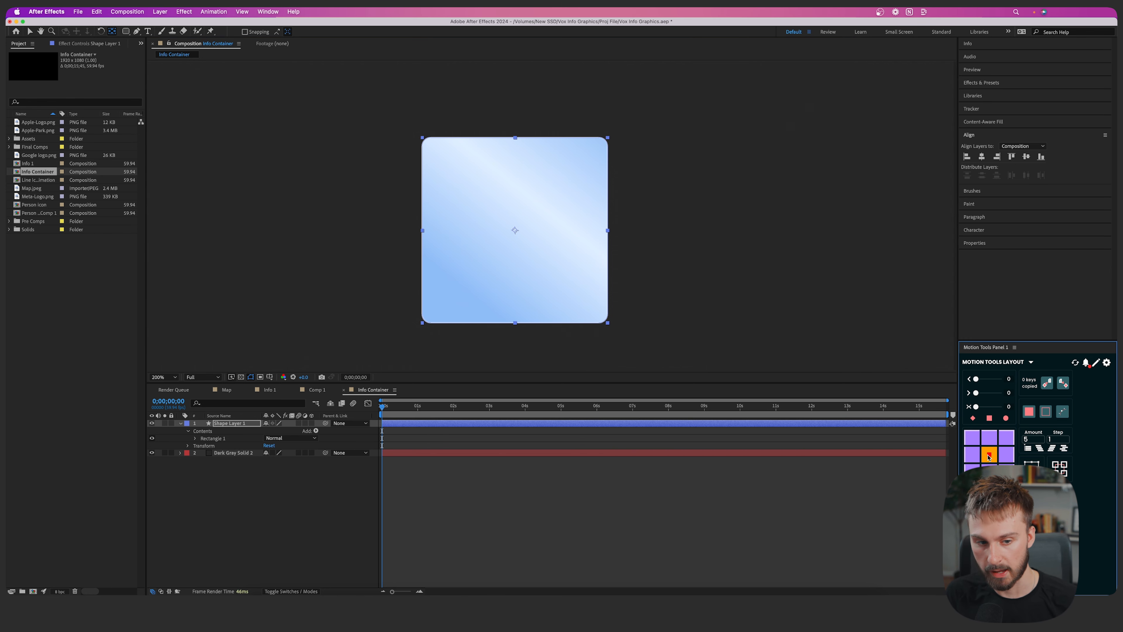
Align the square horizontally and vertically to the centre of the composition and check the result
{"action": "left_click", "coordinate": [980, 142]}
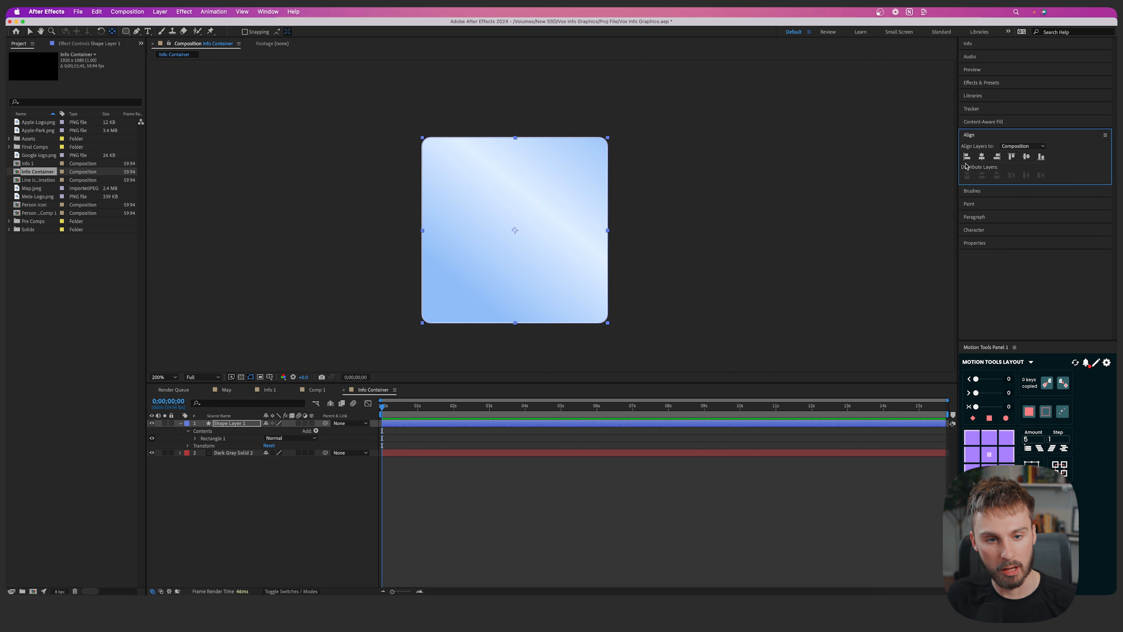
{"action": "left_click", "coordinate": [981, 157]}
{"action": "left_click", "coordinate": [1026, 157]}
{"action": "left_click", "coordinate": [648, 204]}
{"action": "key", "text": "comma"}
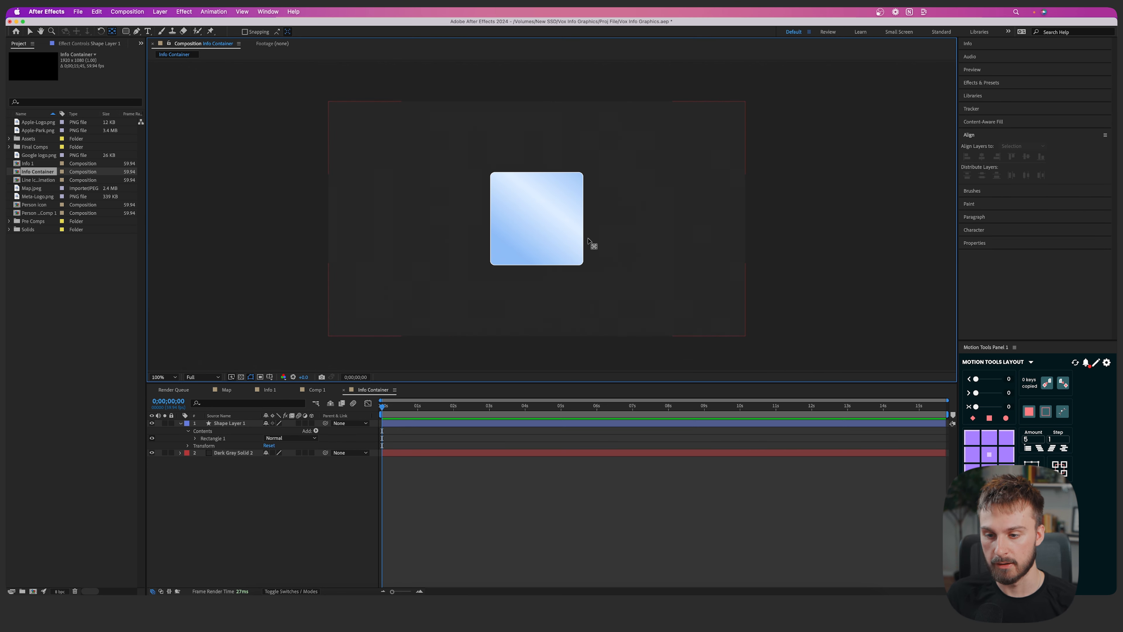
{"action": "scroll", "coordinate": [547, 251], "scroll_direction": "up", "scroll_amount": 2}
{"action": "scroll", "coordinate": [513, 239], "scroll_direction": "down", "scroll_amount": 2}
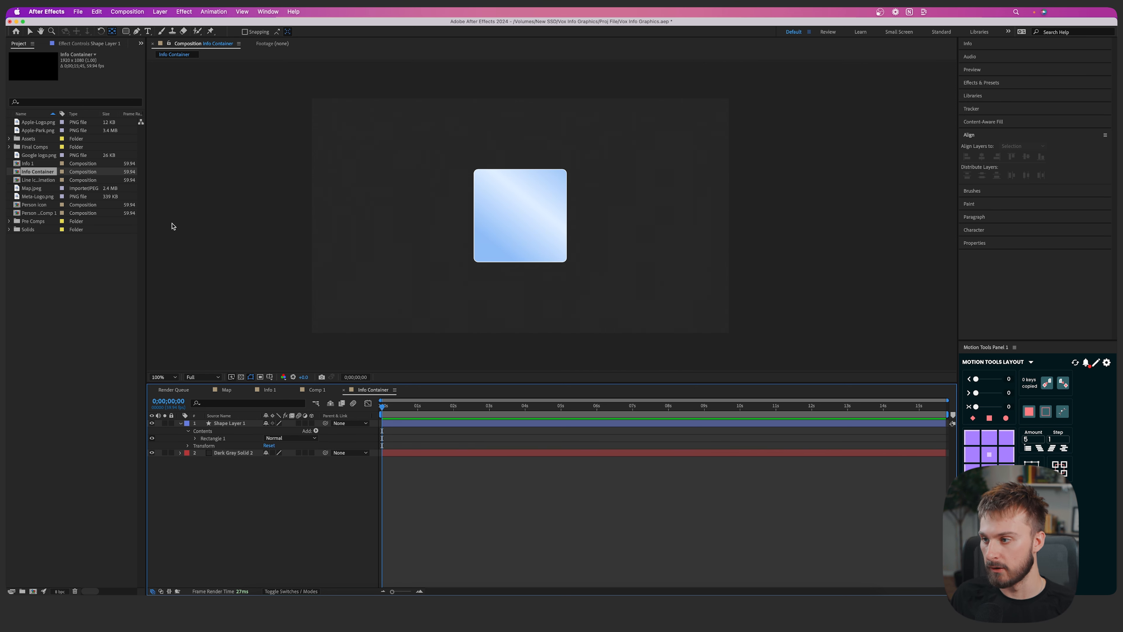
Place Cloud Icon.png from the Assets folder over the centre of the square and show its Scale property
{"action": "left_click", "coordinate": [73, 268]}
{"action": "left_click", "coordinate": [9, 138]}
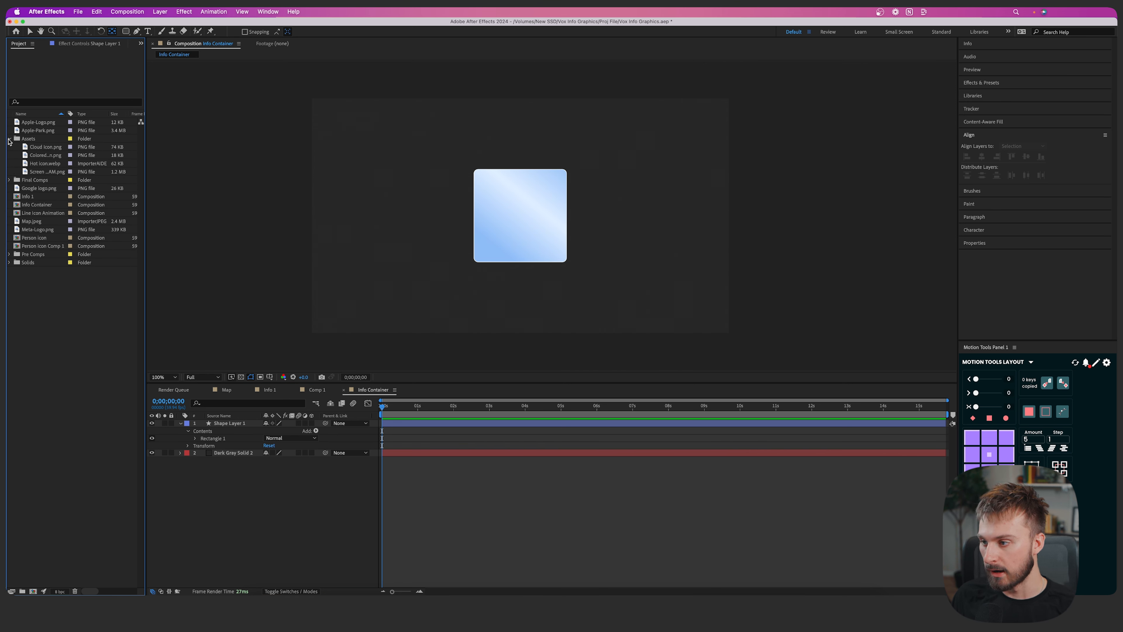
{"action": "left_click", "coordinate": [36, 149]}
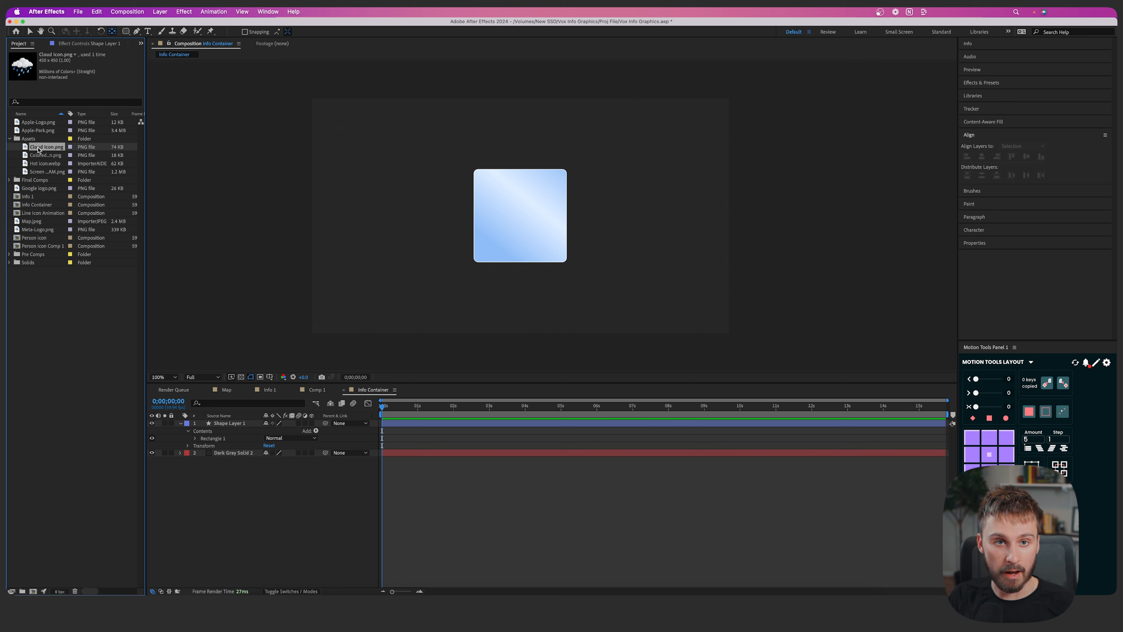
{"action": "left_click_drag", "start_coordinate": [43, 149], "coordinate": [519, 217]}
{"action": "key", "text": "s"}
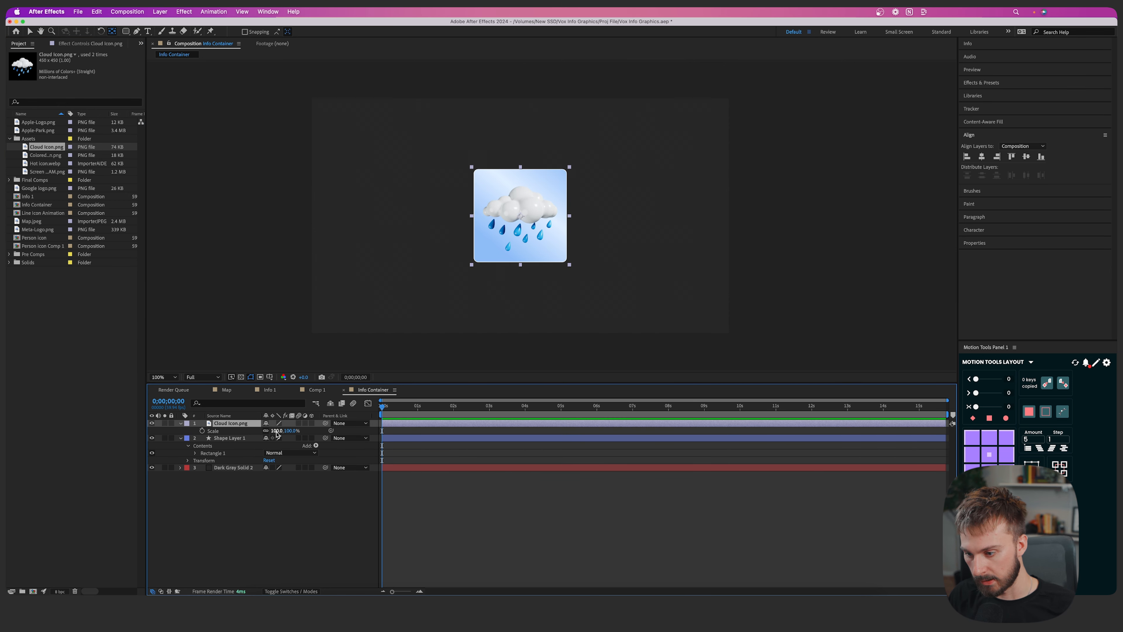
Scale the cloud icon down to 70% and move it into the upper part of the square
{"action": "left_click_drag", "start_coordinate": [276, 434], "coordinate": [268, 434]}
{"action": "key", "text": "v"}
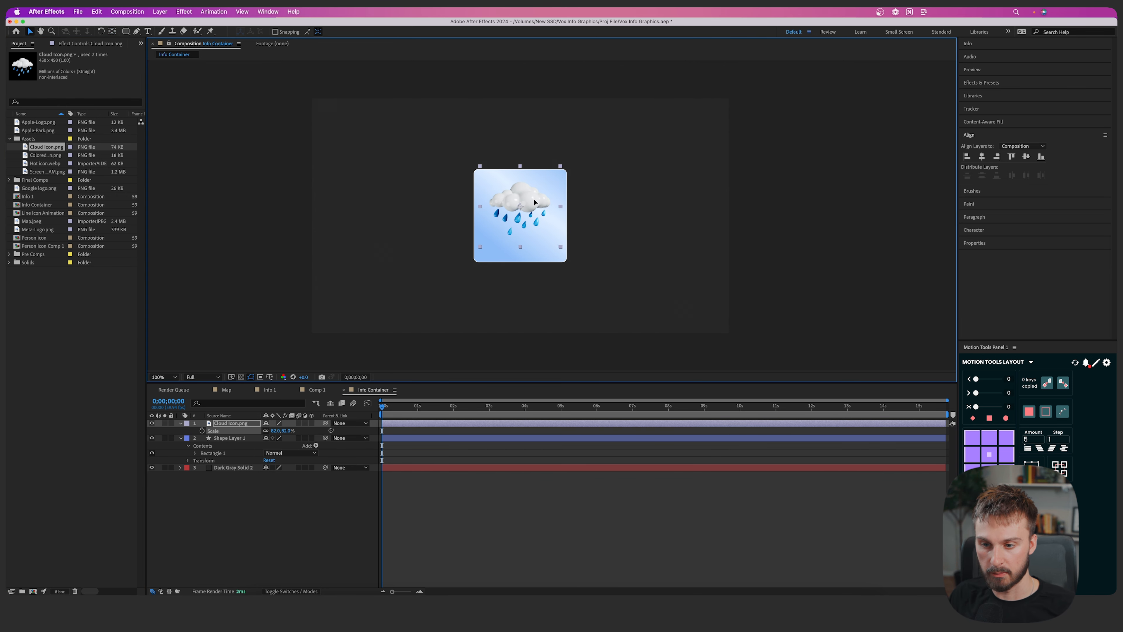
{"action": "scroll", "coordinate": [529, 213], "scroll_direction": "up", "scroll_amount": 2}
{"action": "left_click_drag", "start_coordinate": [522, 228], "coordinate": [524, 225]}
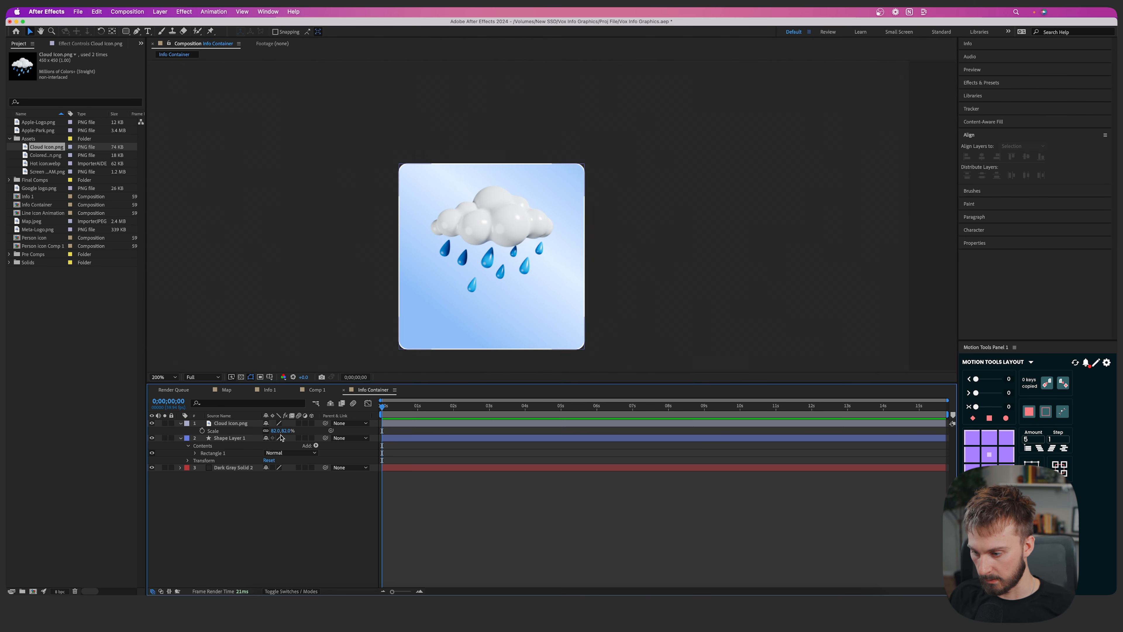
{"action": "left_click_drag", "start_coordinate": [279, 430], "coordinate": [271, 431]}
{"action": "left_click_drag", "start_coordinate": [509, 227], "coordinate": [509, 210]}
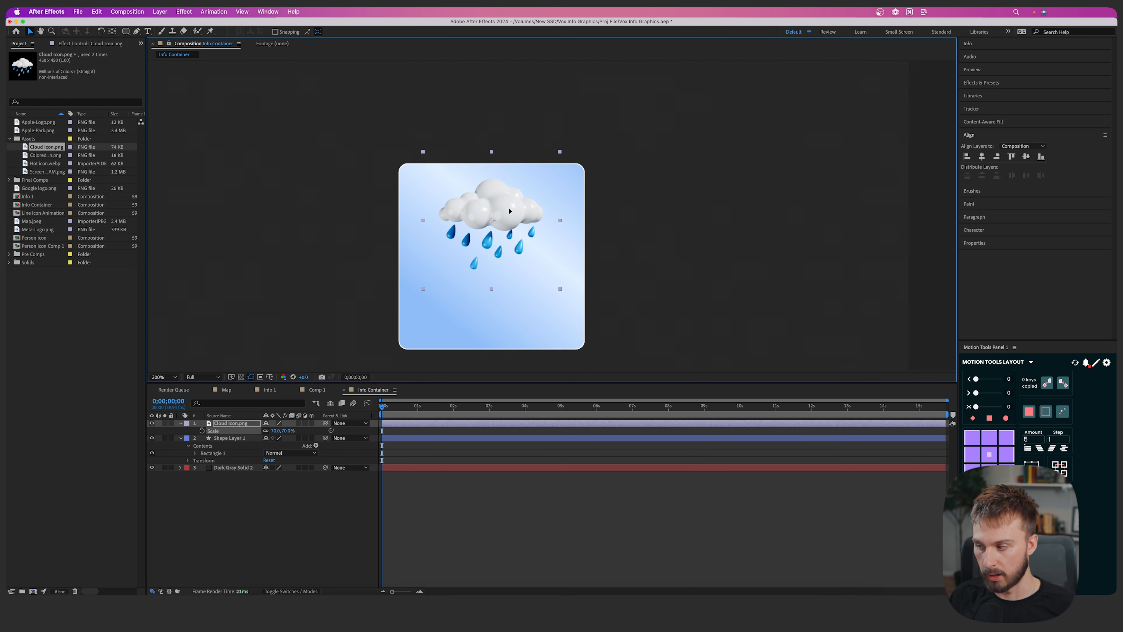
{"action": "left_click", "coordinate": [404, 467]}
{"action": "left_click", "coordinate": [402, 425]}
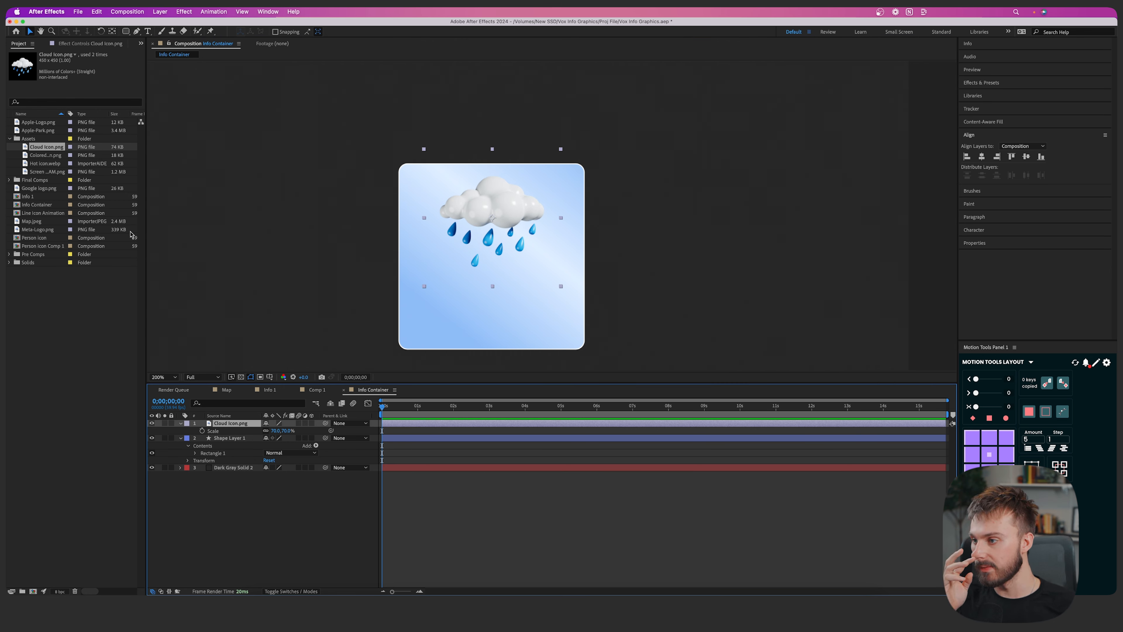
{"action": "left_click", "coordinate": [403, 593]}
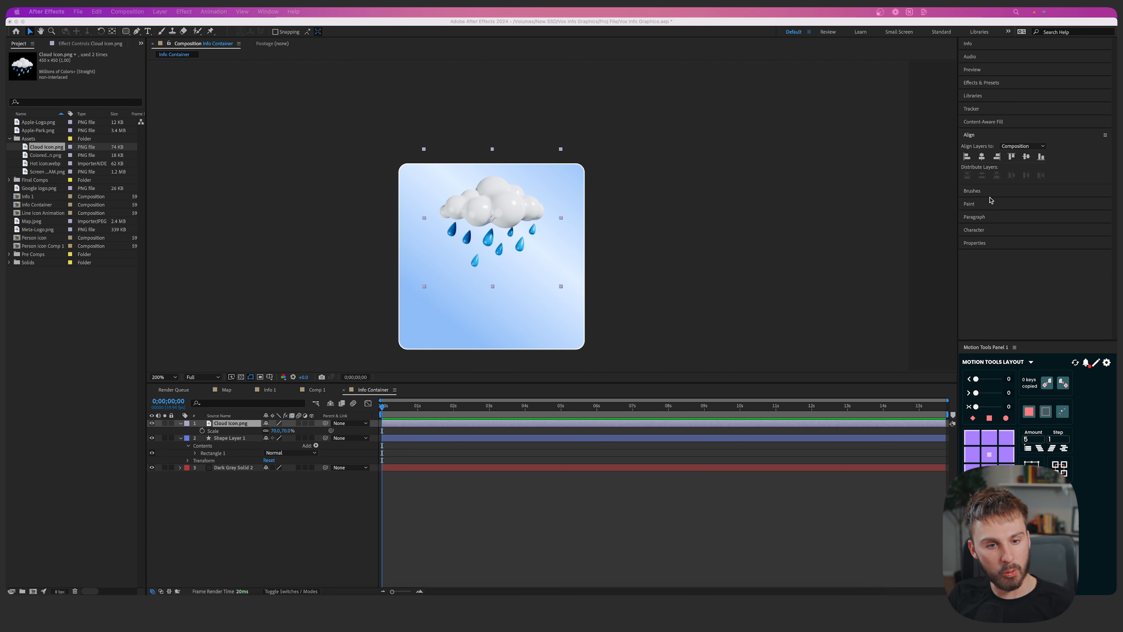
Find the Gradient Ramp effect by searching for "gradi" and apply it to the cloud icon
{"action": "left_click", "coordinate": [987, 84]}
{"action": "left_click", "coordinate": [992, 95]}
{"action": "type", "text": "gradi"}
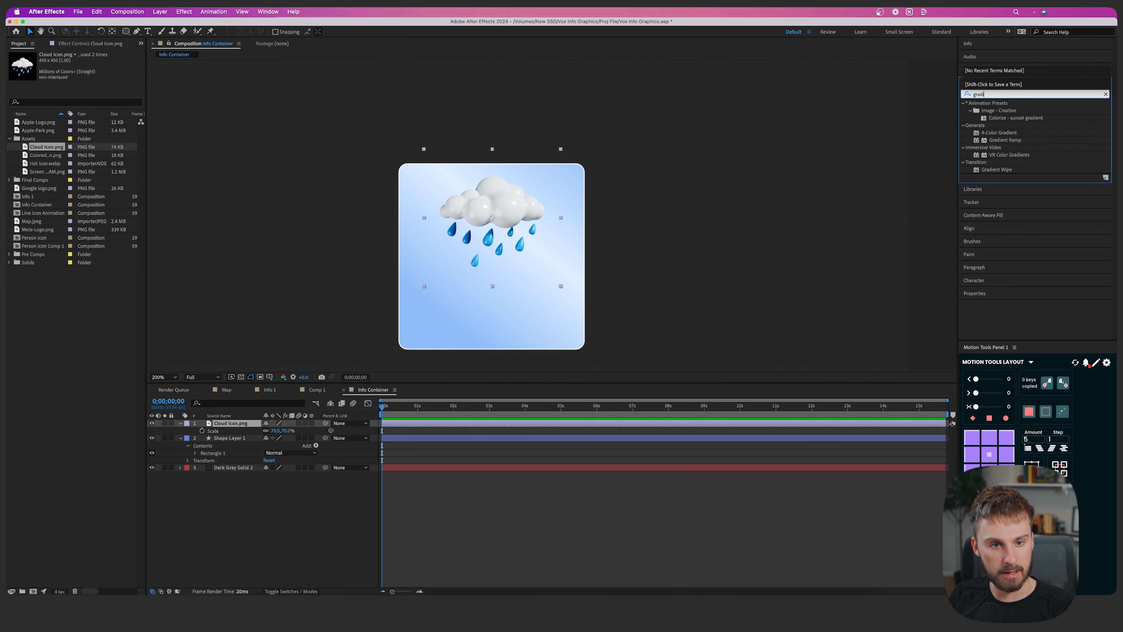
{"action": "left_click_drag", "start_coordinate": [1004, 142], "coordinate": [508, 207]}
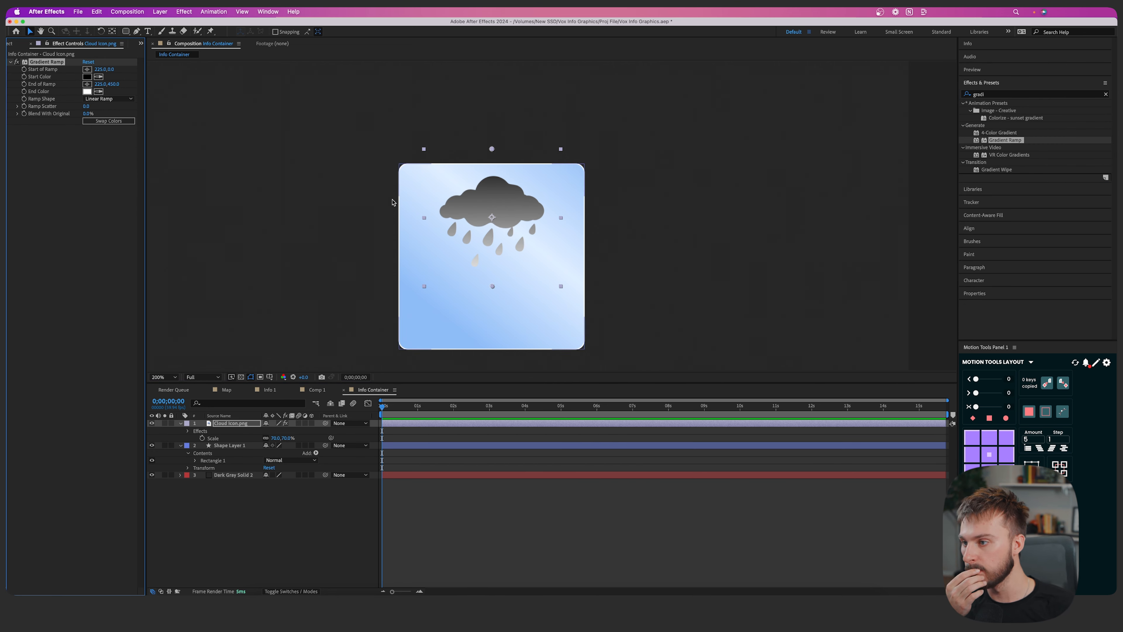
Set the Gradient Ramp's start color to C3DAFF and its end color to 19344F
{"action": "left_click", "coordinate": [87, 77]}
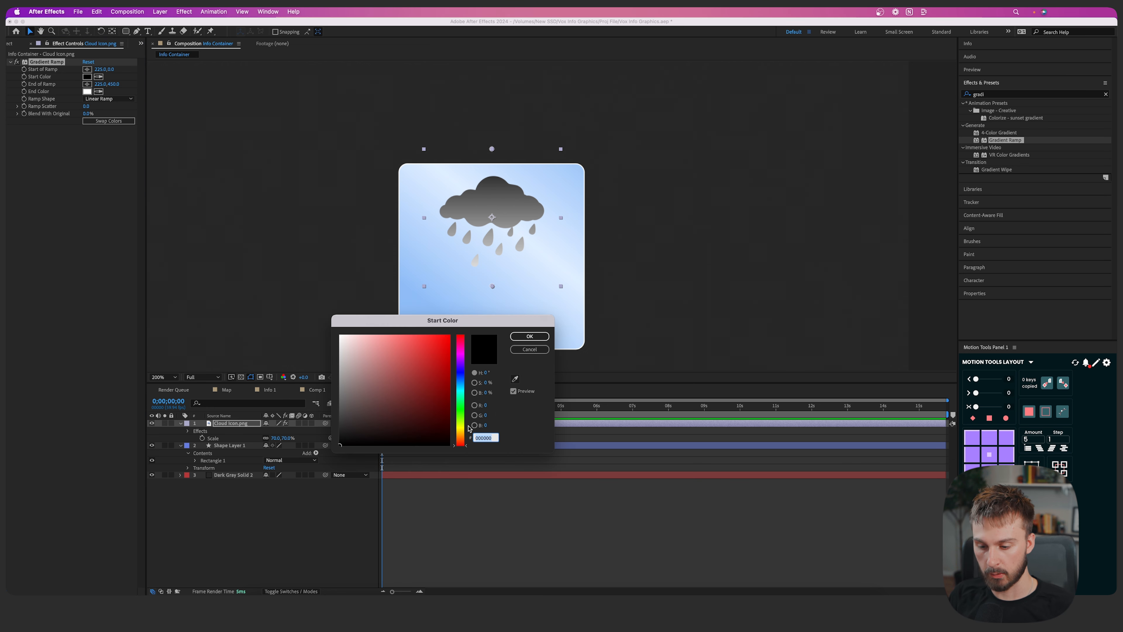
{"action": "type", "text": "C3DAFF"}
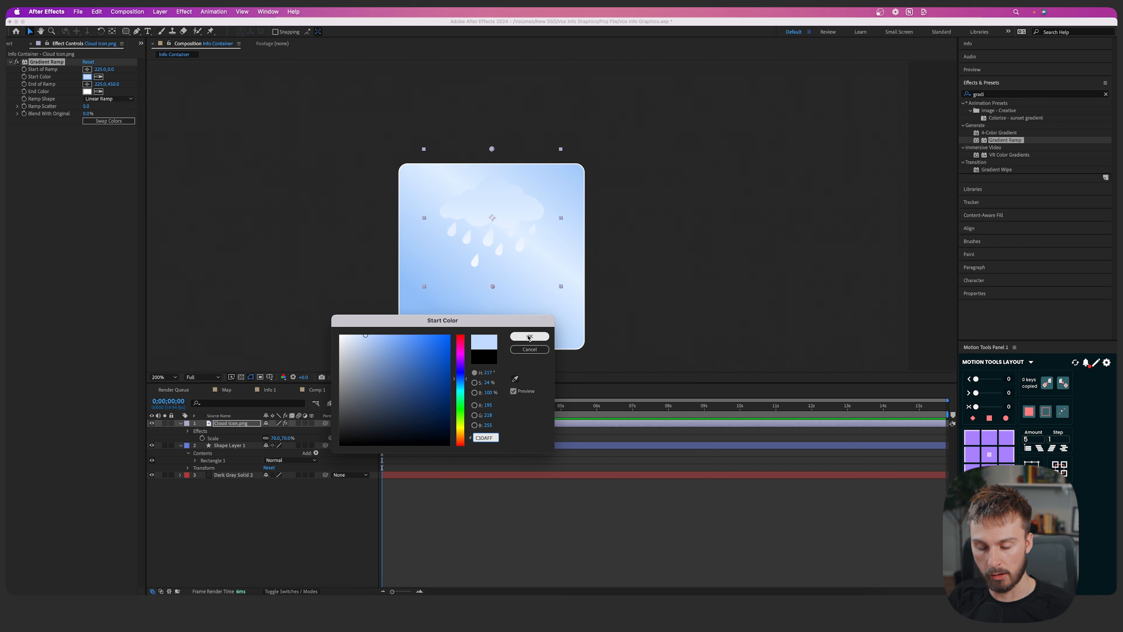
{"action": "left_click", "coordinate": [529, 337]}
{"action": "left_click", "coordinate": [87, 92]}
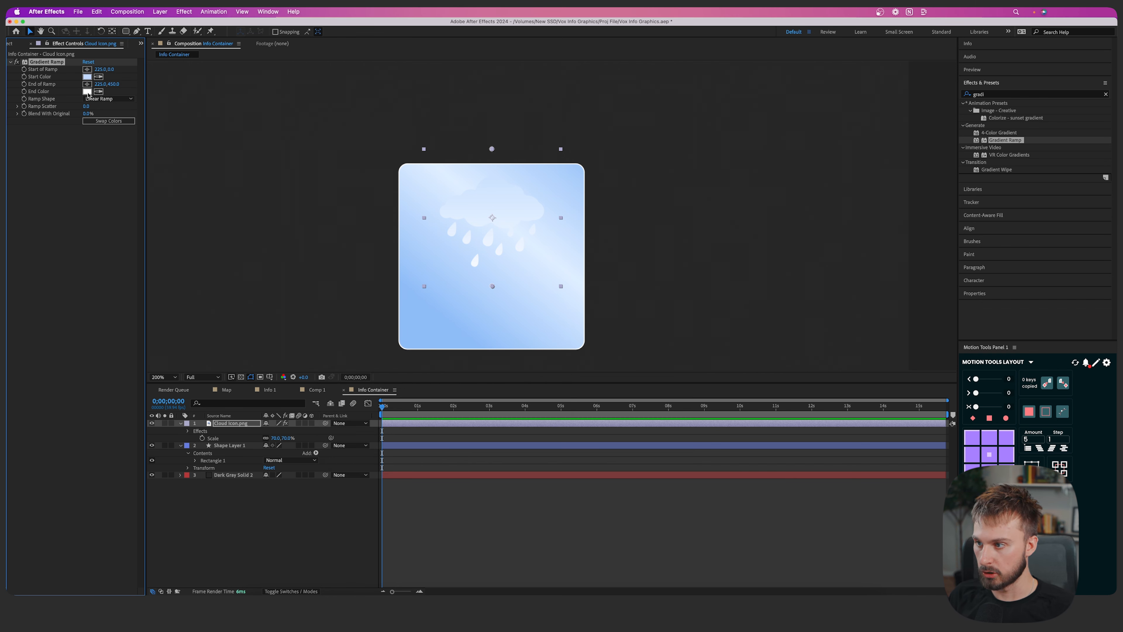
{"action": "type", "text": "19344F"}
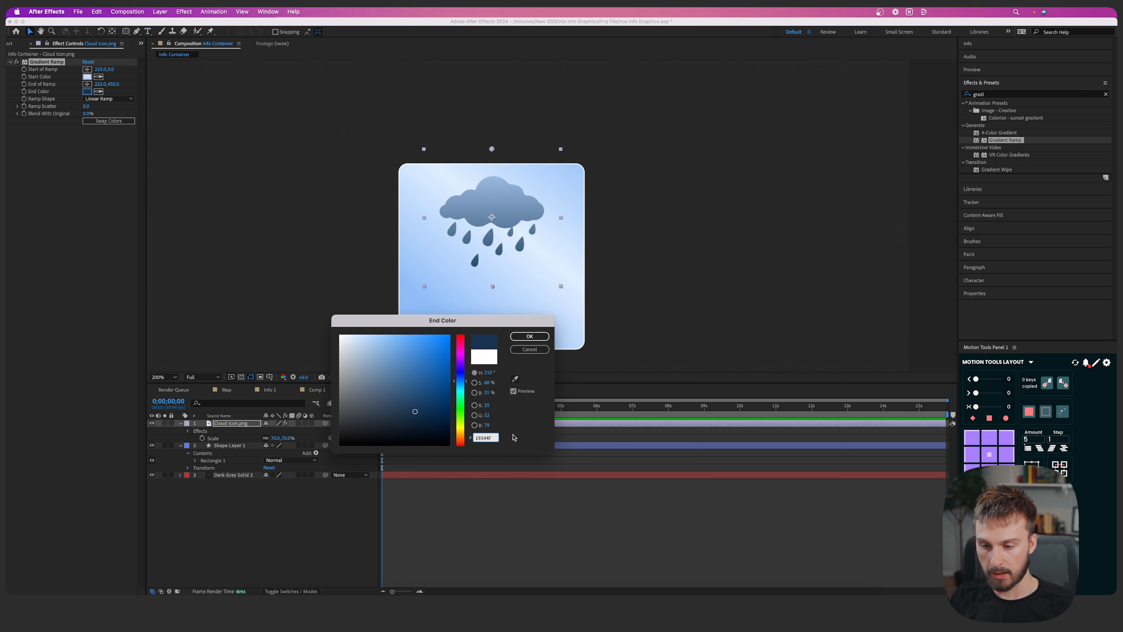
{"action": "left_click", "coordinate": [534, 337]}
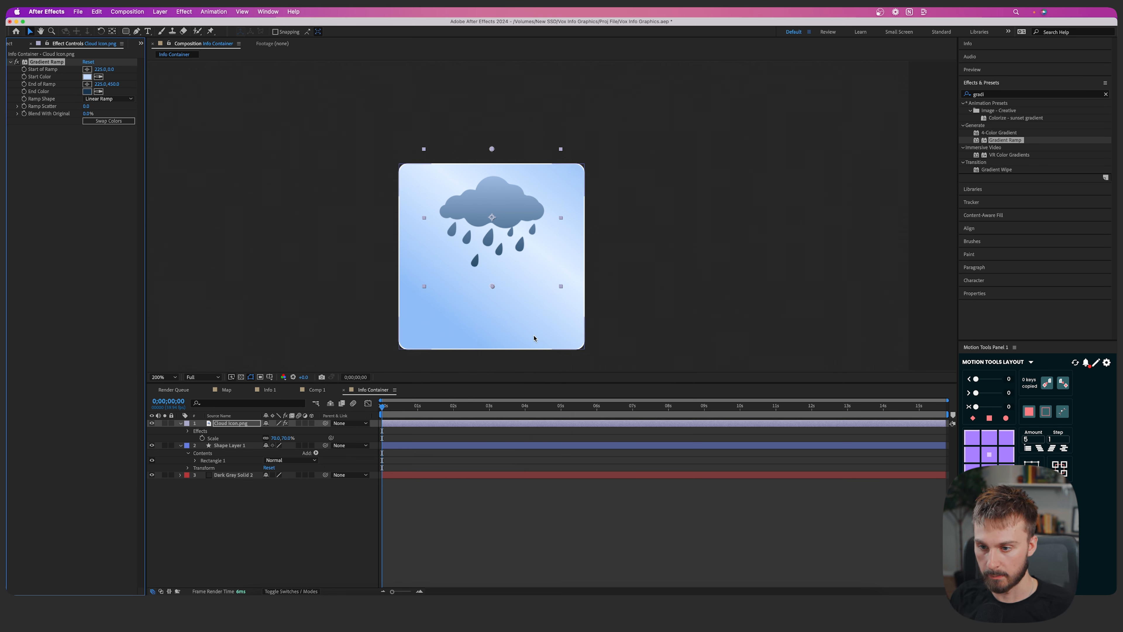
Blend the cloud icon's Gradient Ramp with the original at 33%
{"action": "left_click", "coordinate": [88, 114]}
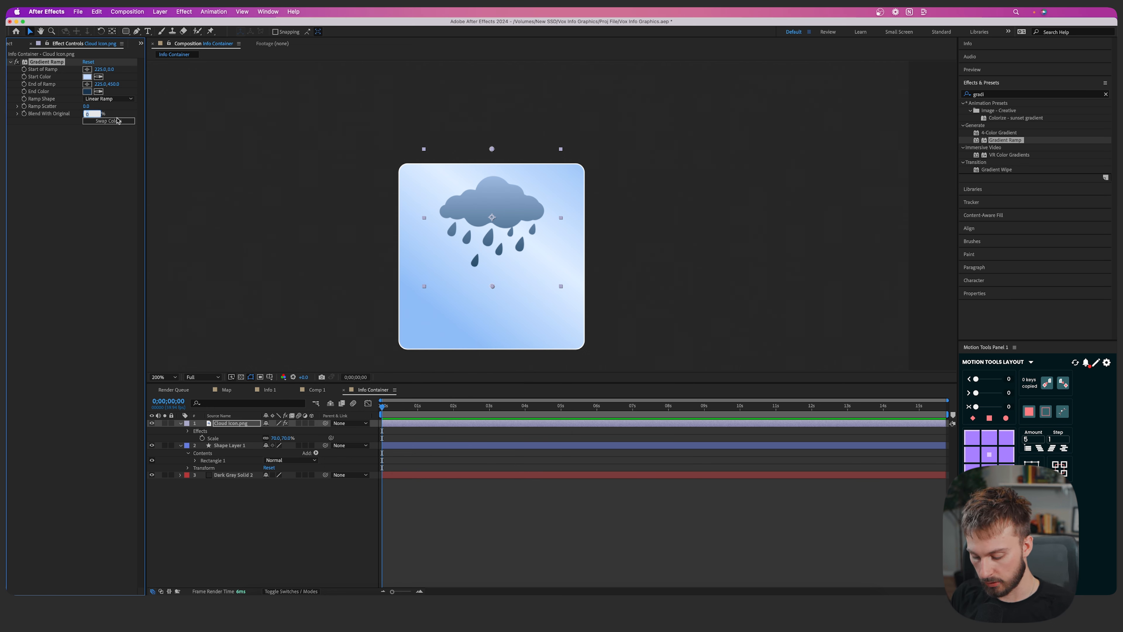
{"action": "type", "text": "33"}
{"action": "key", "text": "Return"}
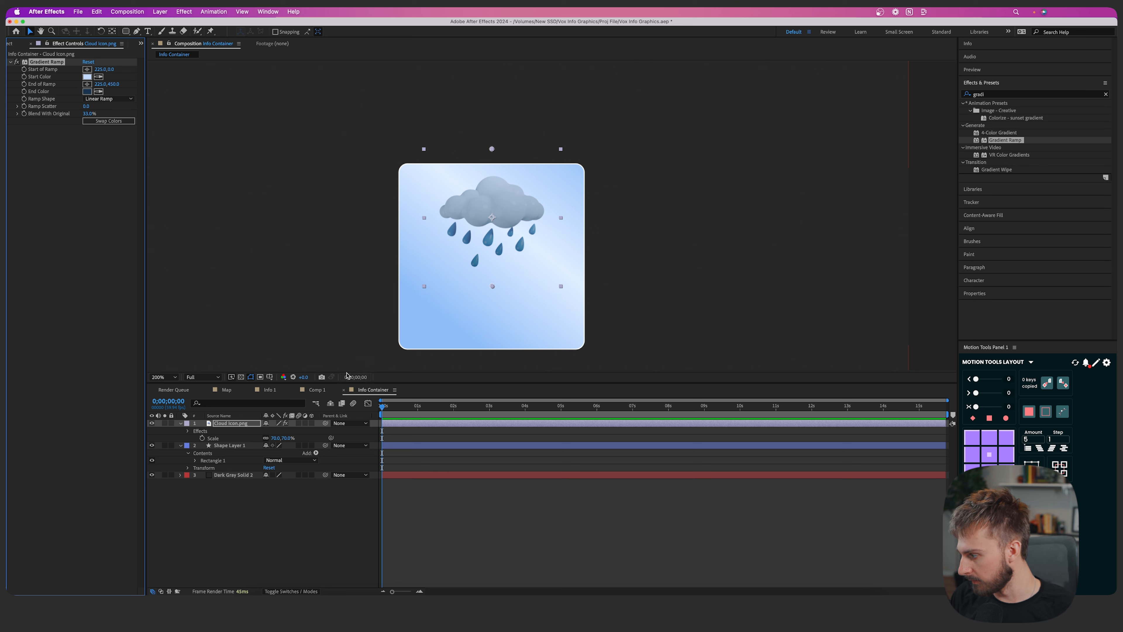
Find the Drop Shadow effect, apply it to the cloud icon, and adjust its opacity and distance for a soft shadow
{"action": "left_click", "coordinate": [994, 95]}
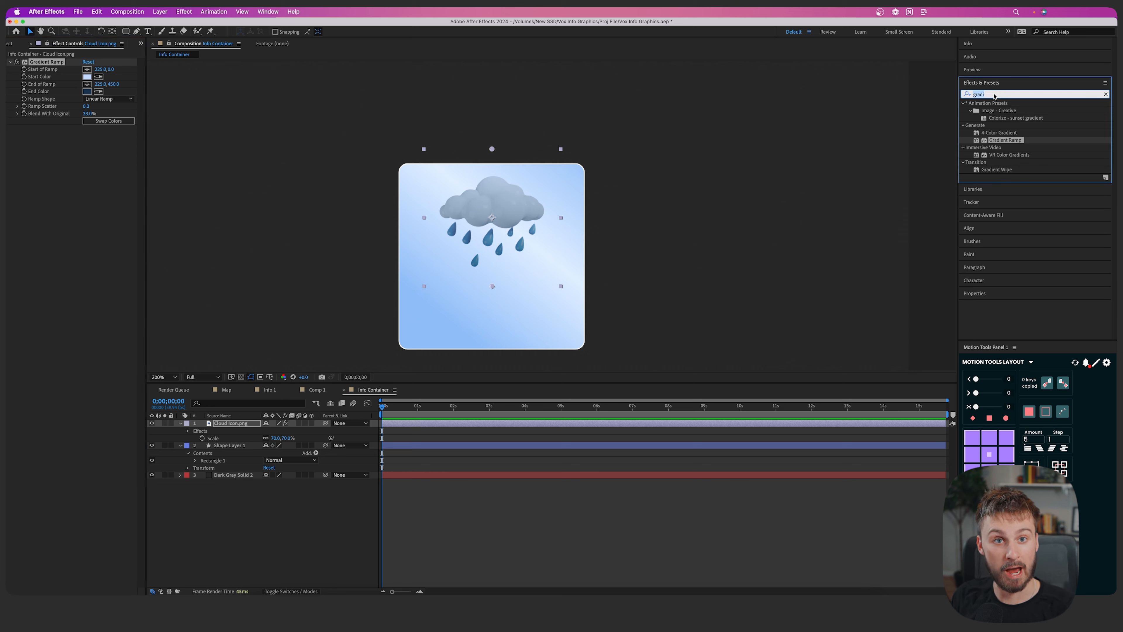
{"action": "type", "text": "shadow"}
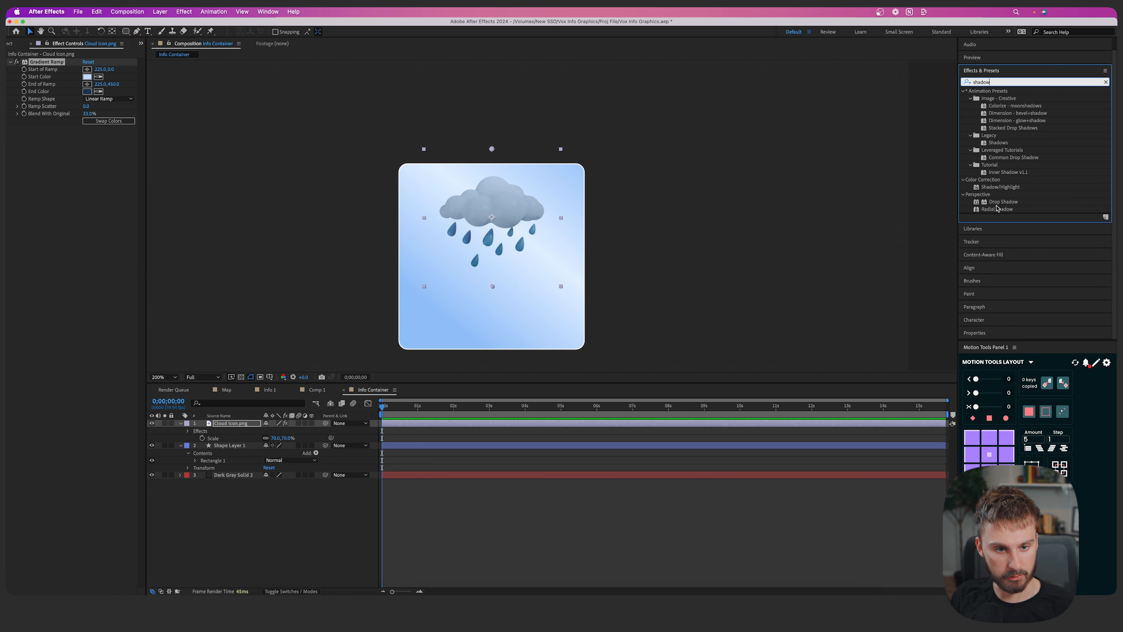
{"action": "left_click_drag", "start_coordinate": [1000, 203], "coordinate": [512, 206]}
{"action": "mouse_move", "coordinate": [87, 144]}
{"action": "left_mouse_down"}
{"action": "mouse_move", "coordinate": [83, 174]}
{"action": "mouse_move", "coordinate": [103, 182]}
{"action": "mouse_move", "coordinate": [77, 146]}
{"action": "left_mouse_up"}
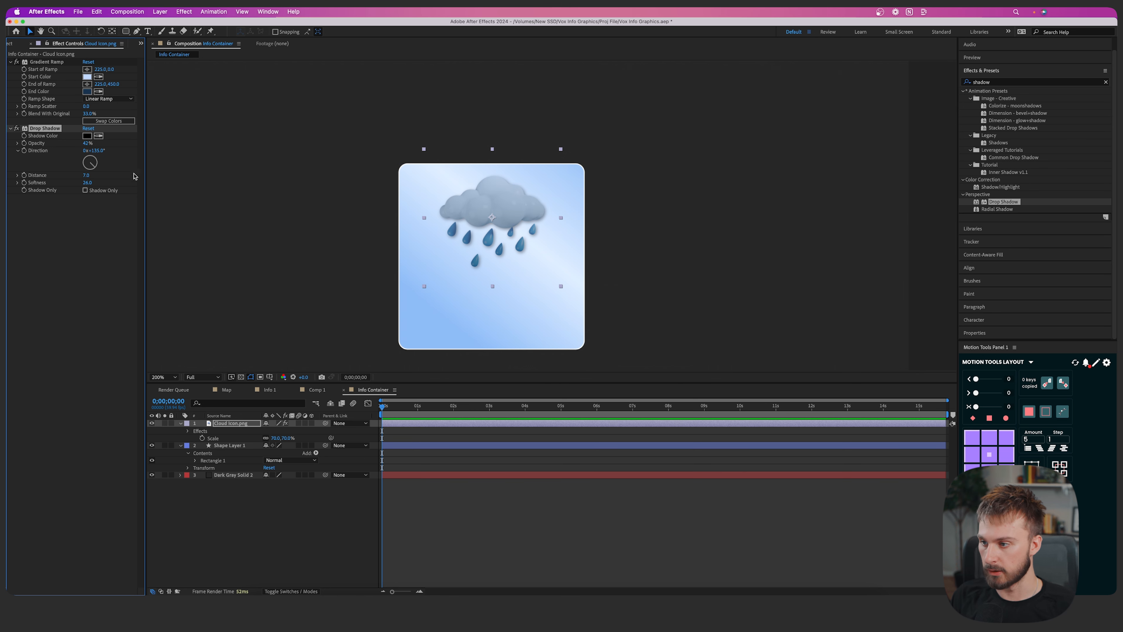
{"action": "left_click_drag", "start_coordinate": [87, 175], "coordinate": [80, 183]}
Add an enlarged text layer reading "43", place it beneath the cloud on the square and bring it to the top of the layer stack
{"action": "left_click", "coordinate": [592, 481]}
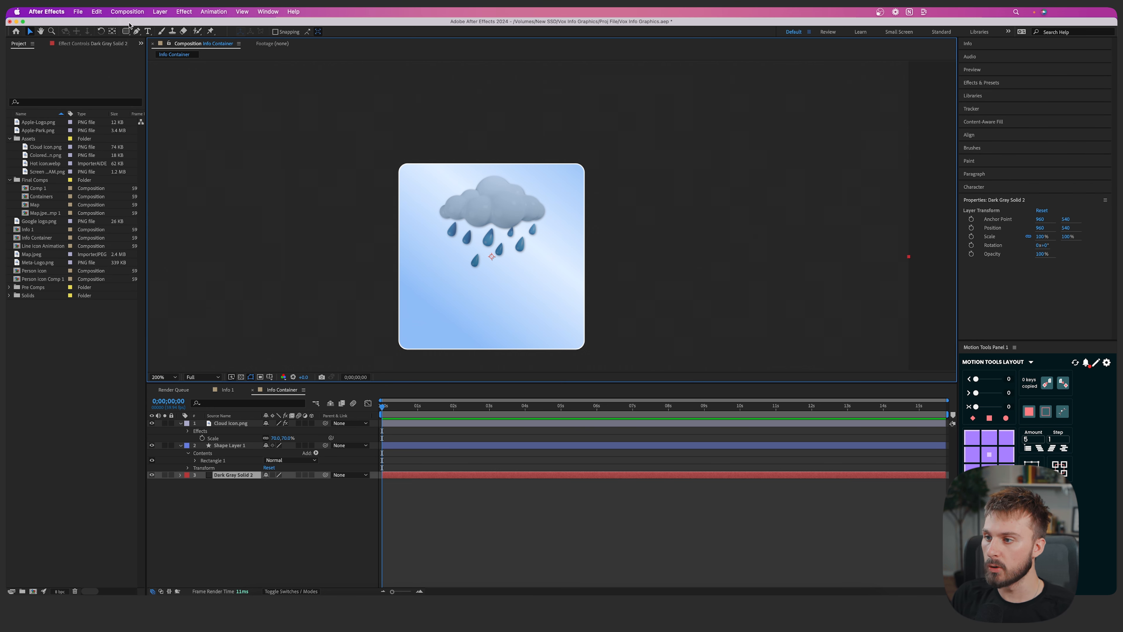
{"action": "left_click", "coordinate": [148, 31]}
{"action": "left_click", "coordinate": [293, 285]}
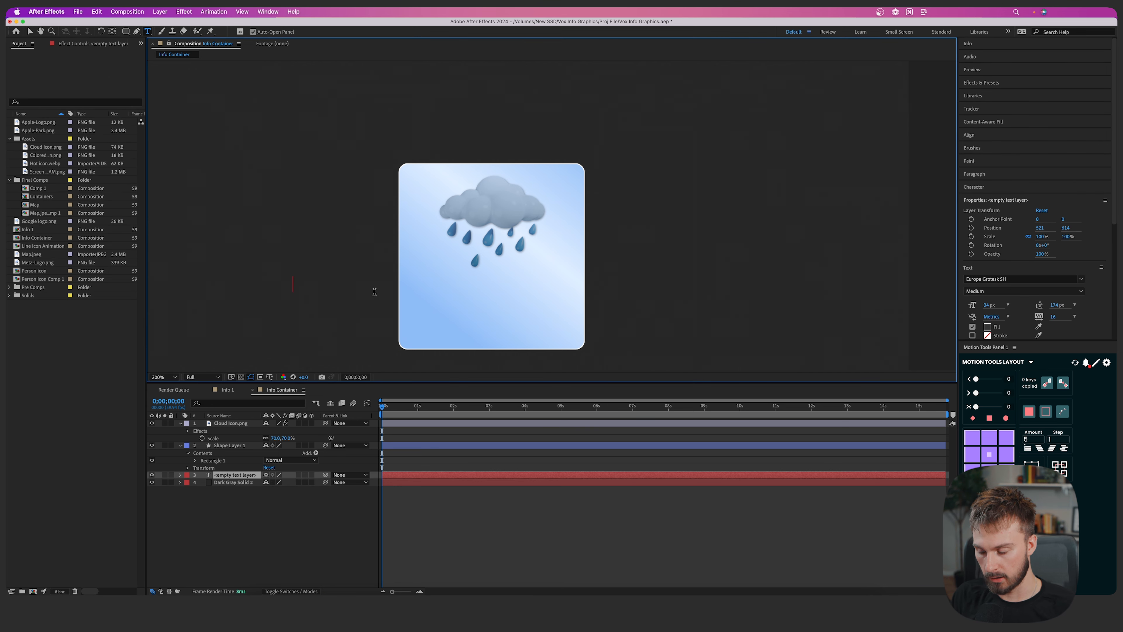
{"action": "type", "text": "43"}
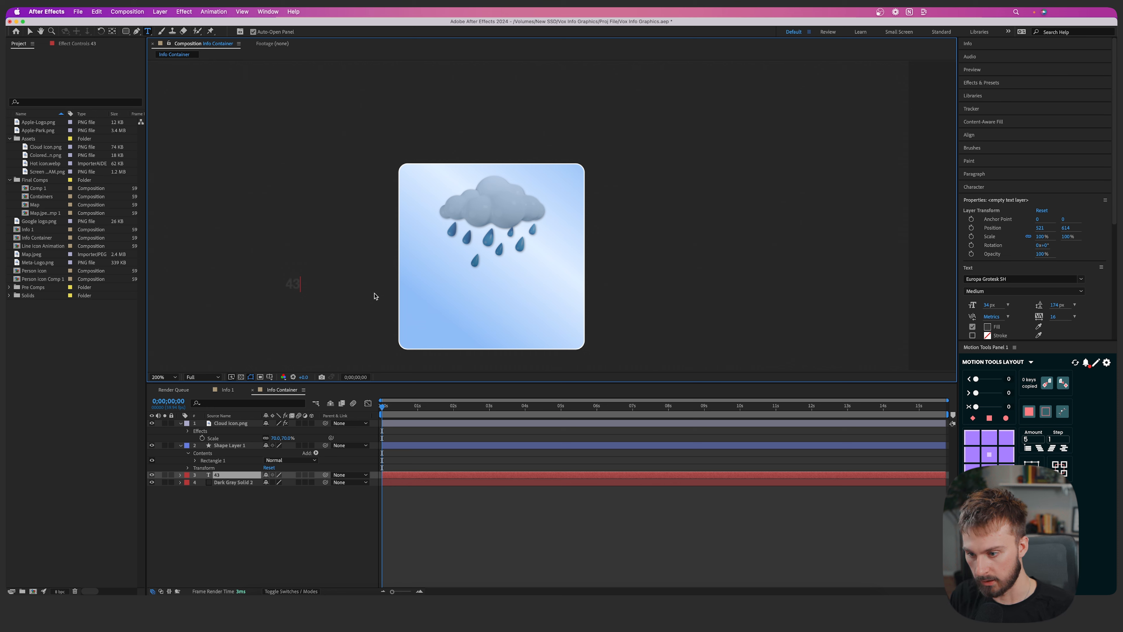
{"action": "key", "text": "super+a"}
{"action": "left_click_drag", "start_coordinate": [987, 304], "coordinate": [1026, 304]}
{"action": "key", "text": "v"}
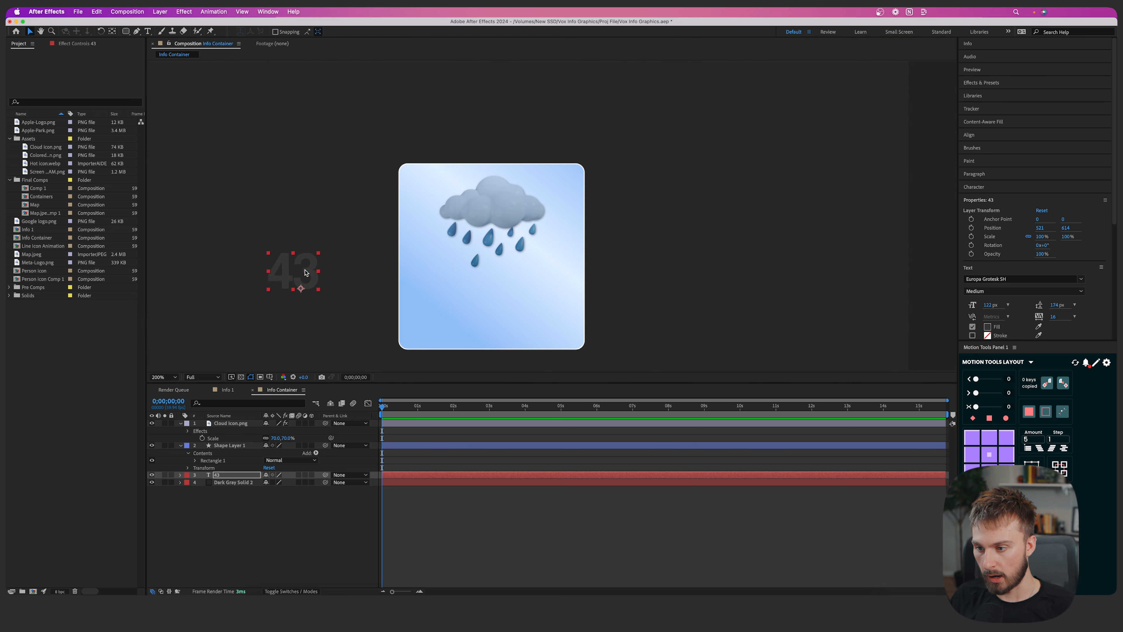
{"action": "left_click_drag", "start_coordinate": [310, 273], "coordinate": [504, 299]}
{"action": "left_click_drag", "start_coordinate": [220, 476], "coordinate": [220, 423]}
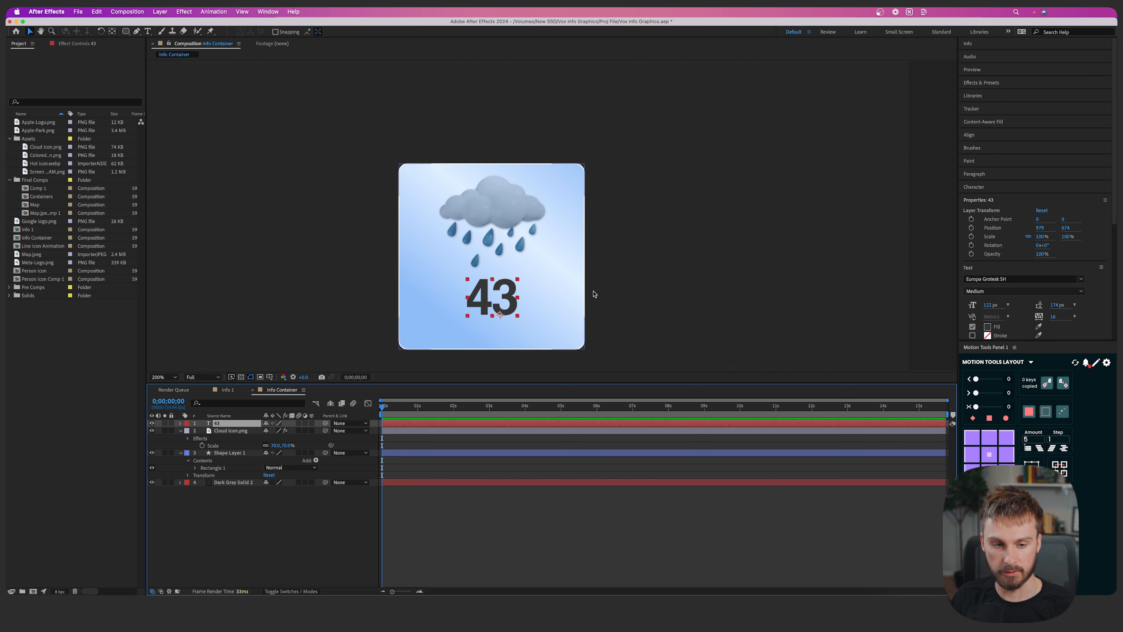
Set the "43" text in Sequel Sans Light Body and tighten its tracking to -71
{"action": "key", "text": "super+t"}
{"action": "left_click", "coordinate": [989, 281]}
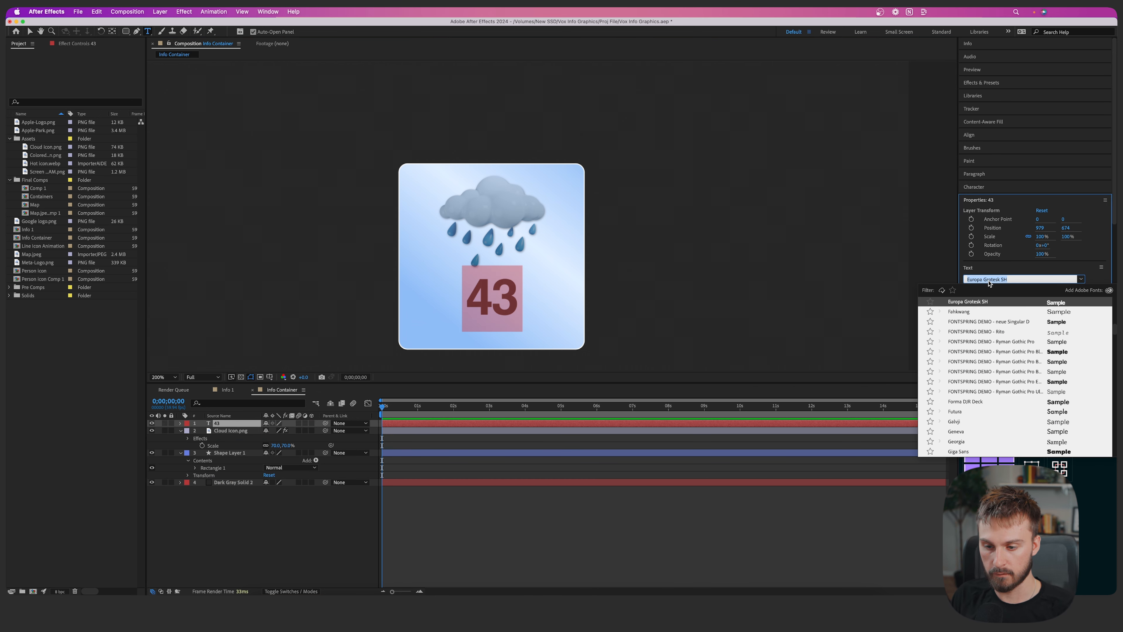
{"action": "type", "text": "sequ"}
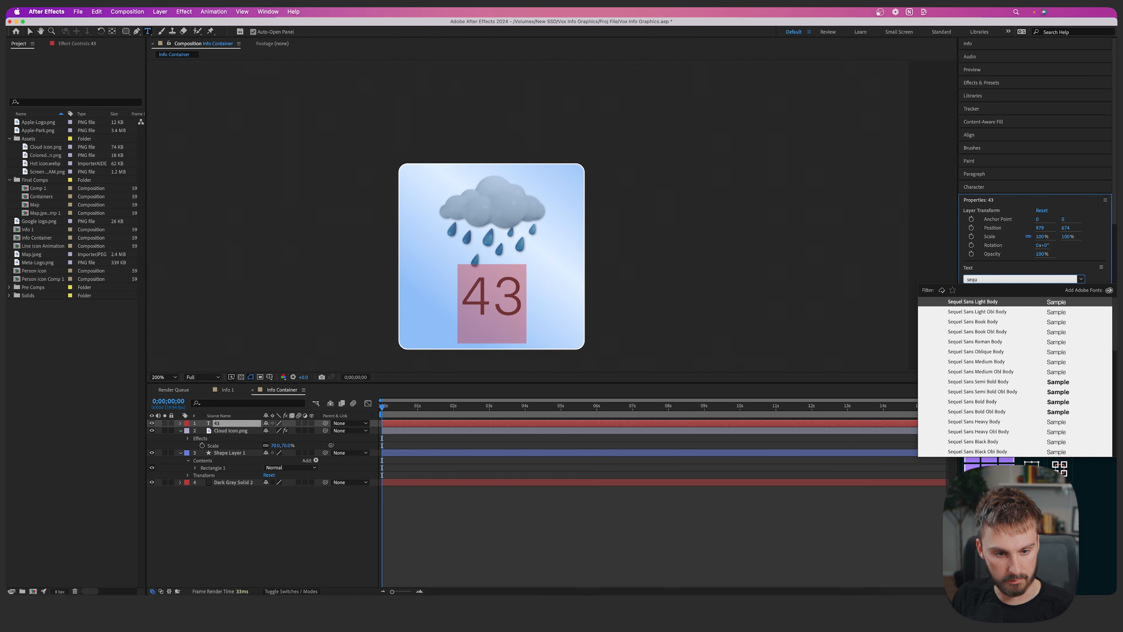
{"action": "left_click", "coordinate": [1003, 302]}
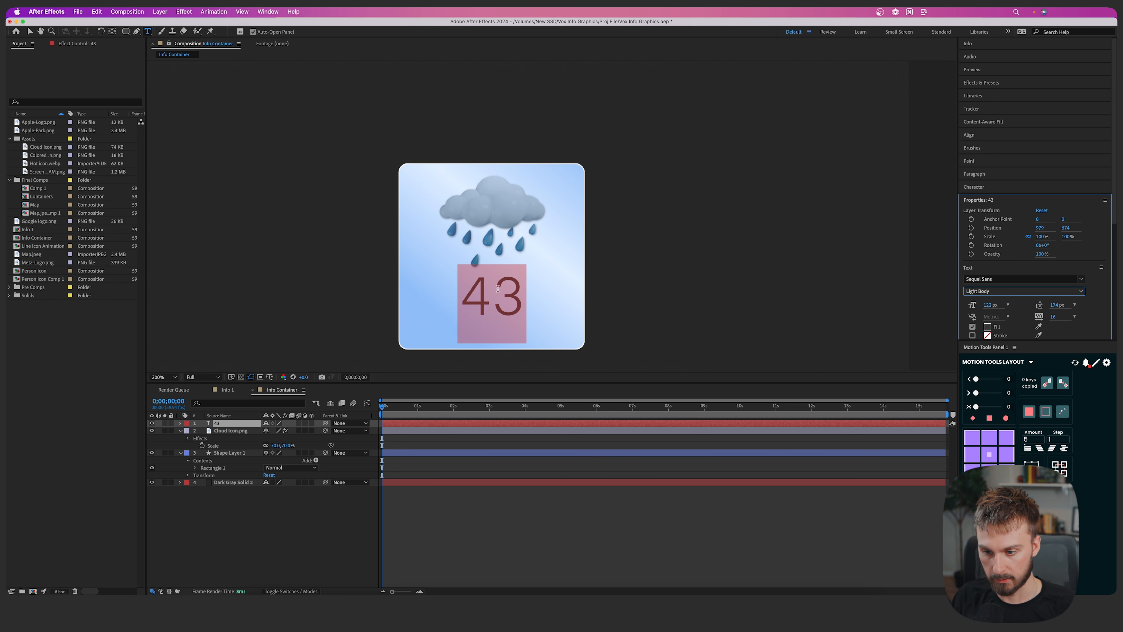
{"action": "scroll", "coordinate": [1032, 292], "scroll_direction": "down", "scroll_amount": 3}
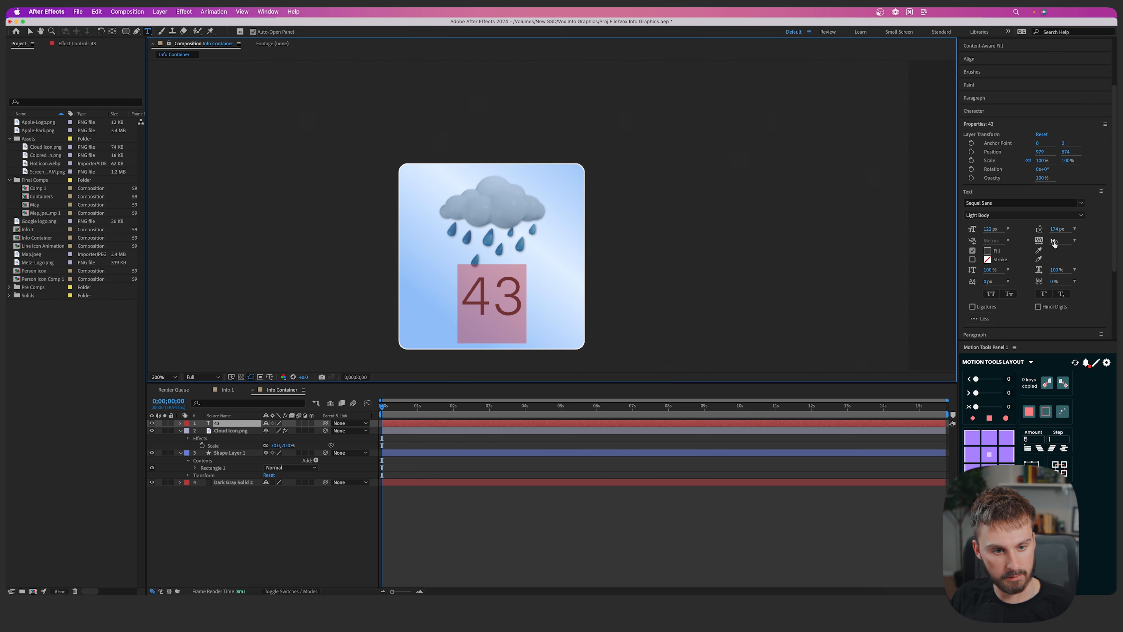
{"action": "left_click_drag", "start_coordinate": [1054, 241], "coordinate": [1014, 243]}
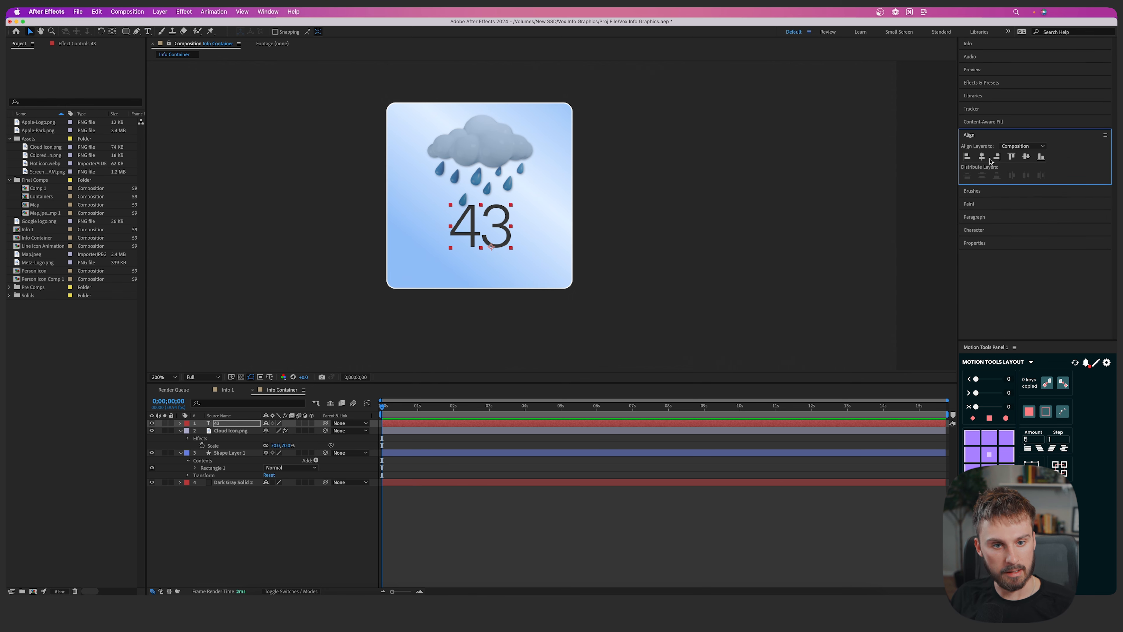
Centre the "43" text horizontally in the composition and lower its opacity to 78%
{"action": "left_click", "coordinate": [982, 157]}
{"action": "left_click", "coordinate": [1026, 156]}
{"action": "key", "text": "t"}
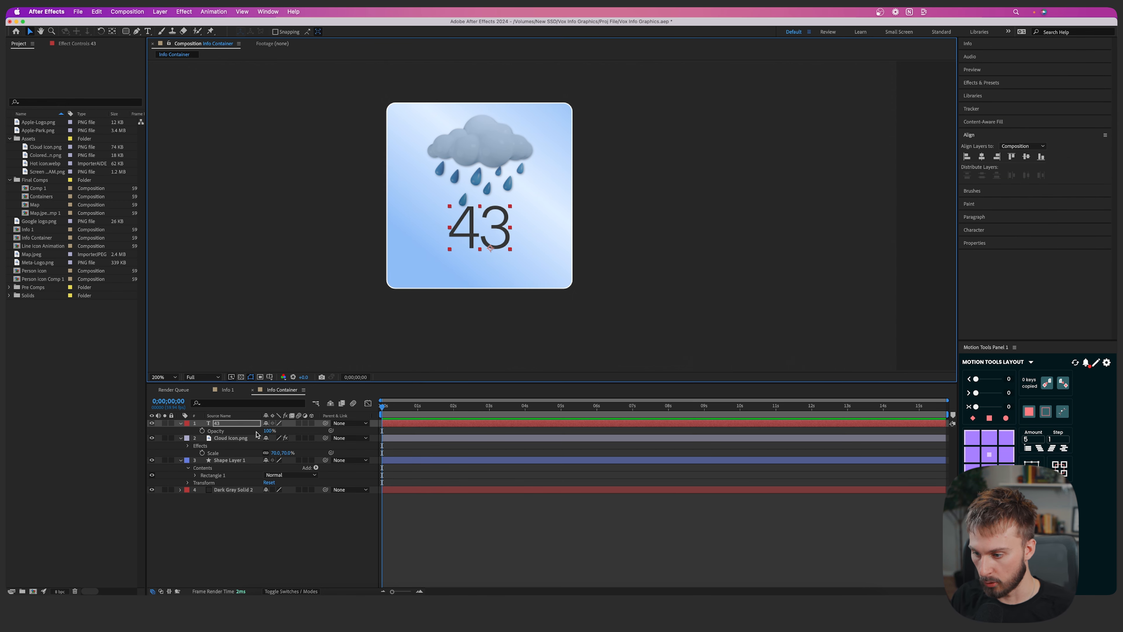
{"action": "left_click_drag", "start_coordinate": [269, 430], "coordinate": [260, 431]}
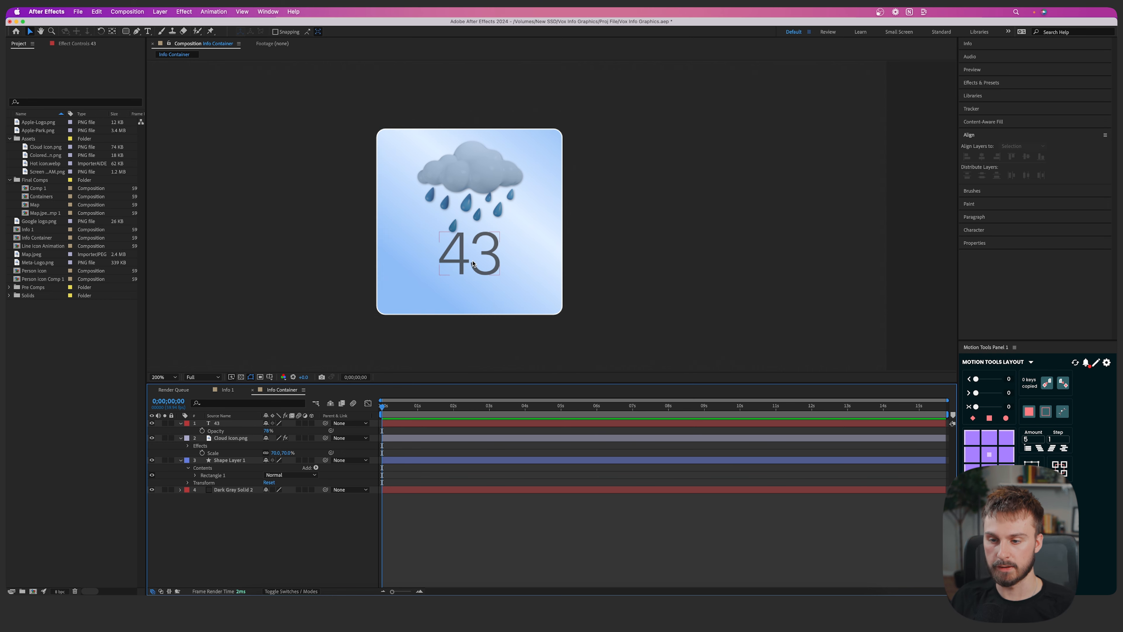
{"action": "scroll", "coordinate": [474, 262], "scroll_direction": "down", "scroll_amount": 1}
{"action": "scroll", "coordinate": [474, 262], "scroll_direction": "up", "scroll_amount": 1}
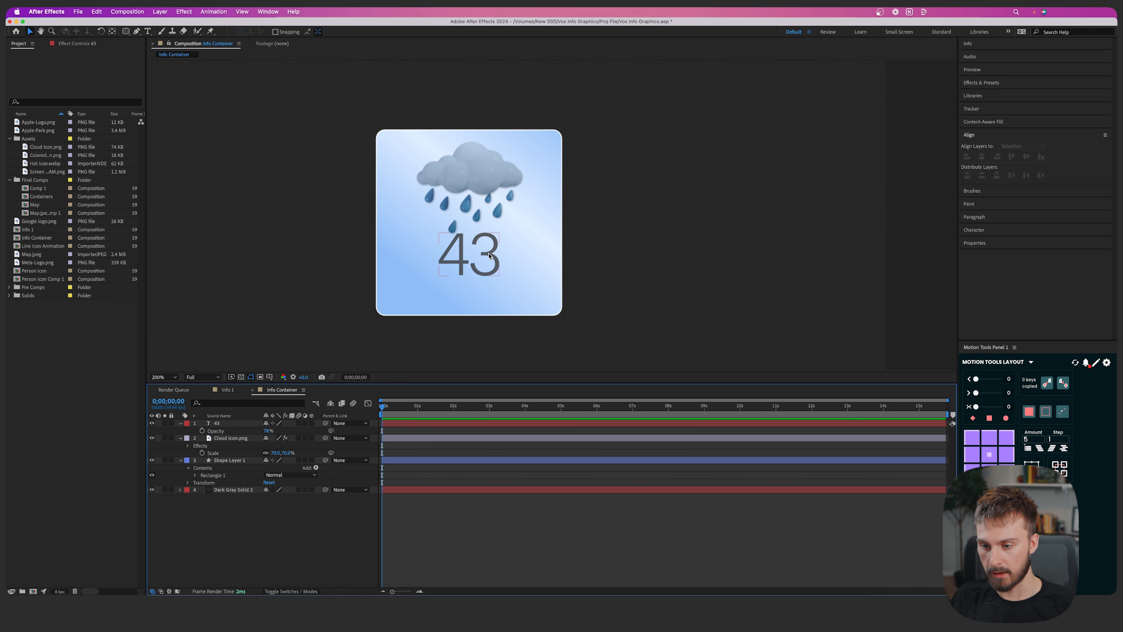
Create a text layer reading "Atmospheric river" and reduce its font size to fit within the square's width
{"action": "left_click", "coordinate": [149, 32]}
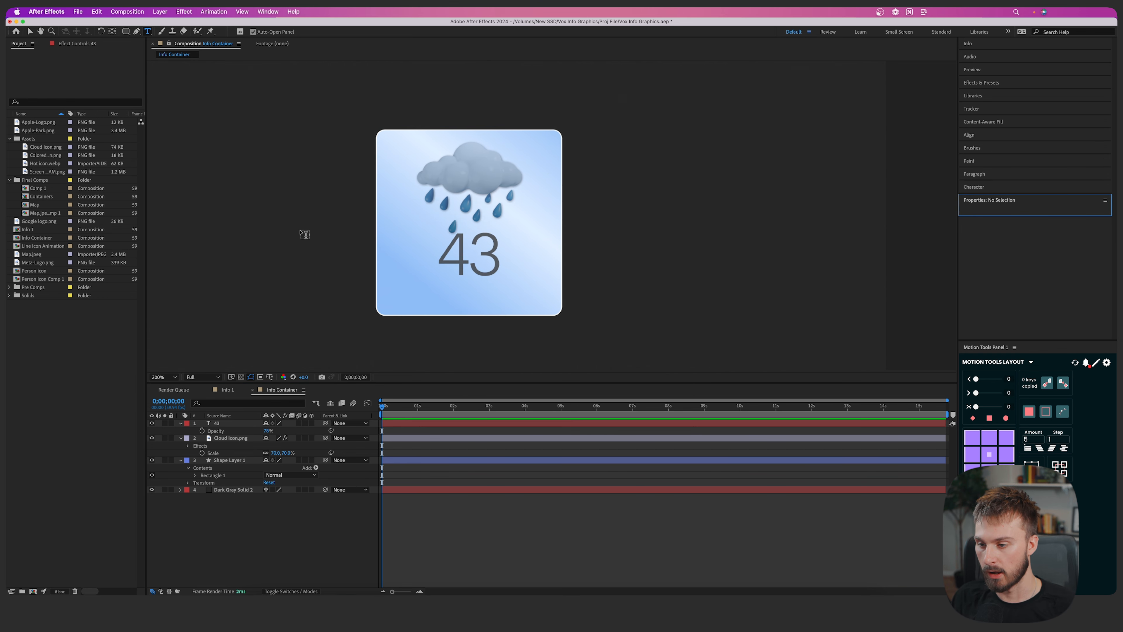
{"action": "left_click", "coordinate": [365, 304]}
{"action": "type", "text": "Atmos"}
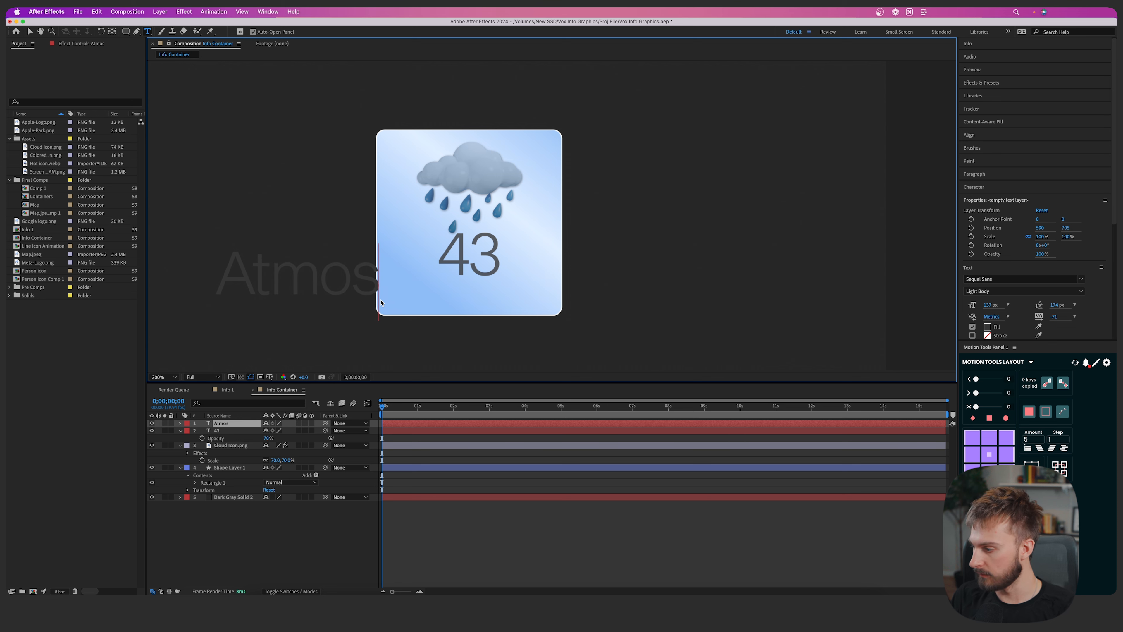
{"action": "type", "text": "pheric river"}
{"action": "key", "text": "super+a"}
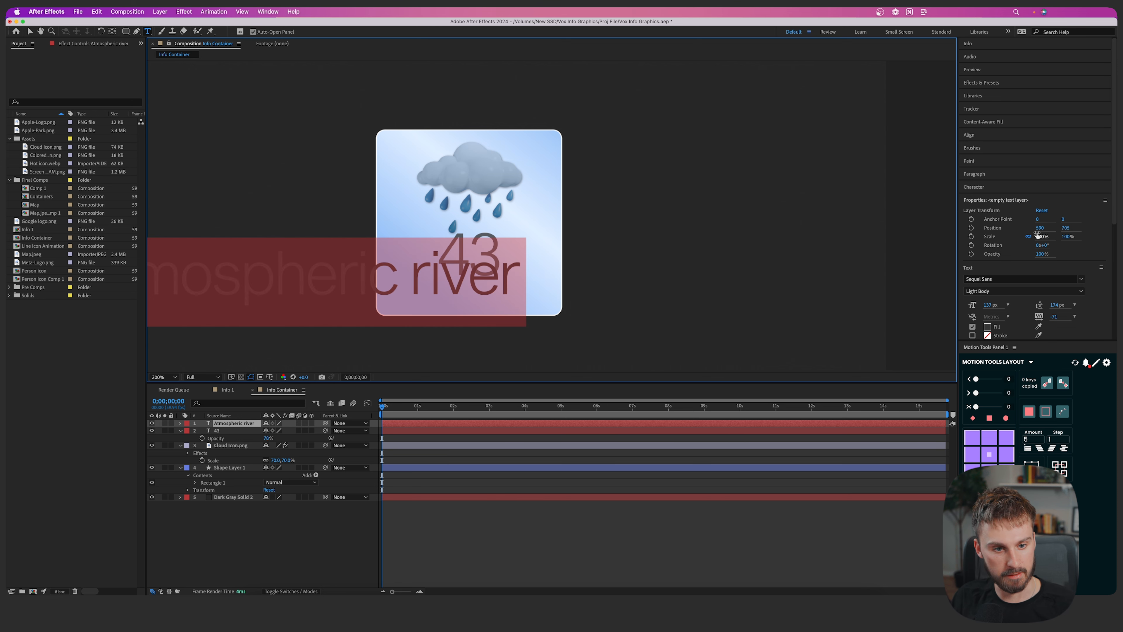
{"action": "left_click_drag", "start_coordinate": [991, 305], "coordinate": [949, 306]}
{"action": "key", "text": "Escape"}
{"action": "key", "text": "v"}
Move the "Atmospheric river" text below the "43" and centre it horizontally in the composition
{"action": "left_click_drag", "start_coordinate": [315, 296], "coordinate": [480, 297]}
{"action": "left_click", "coordinate": [968, 134]}
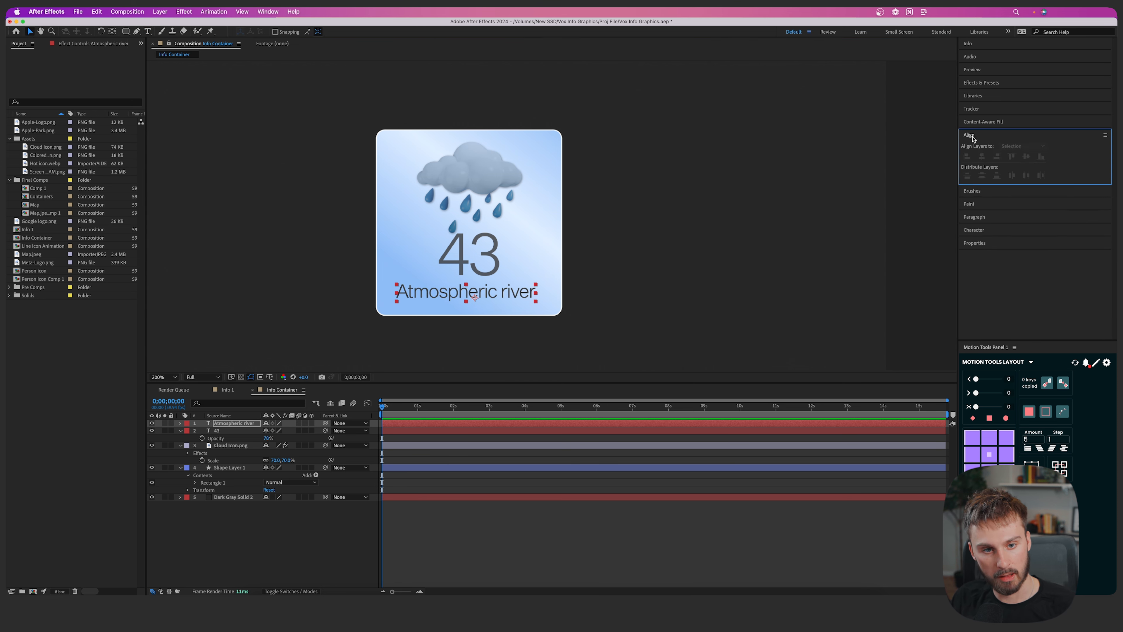
{"action": "left_click", "coordinate": [981, 156]}
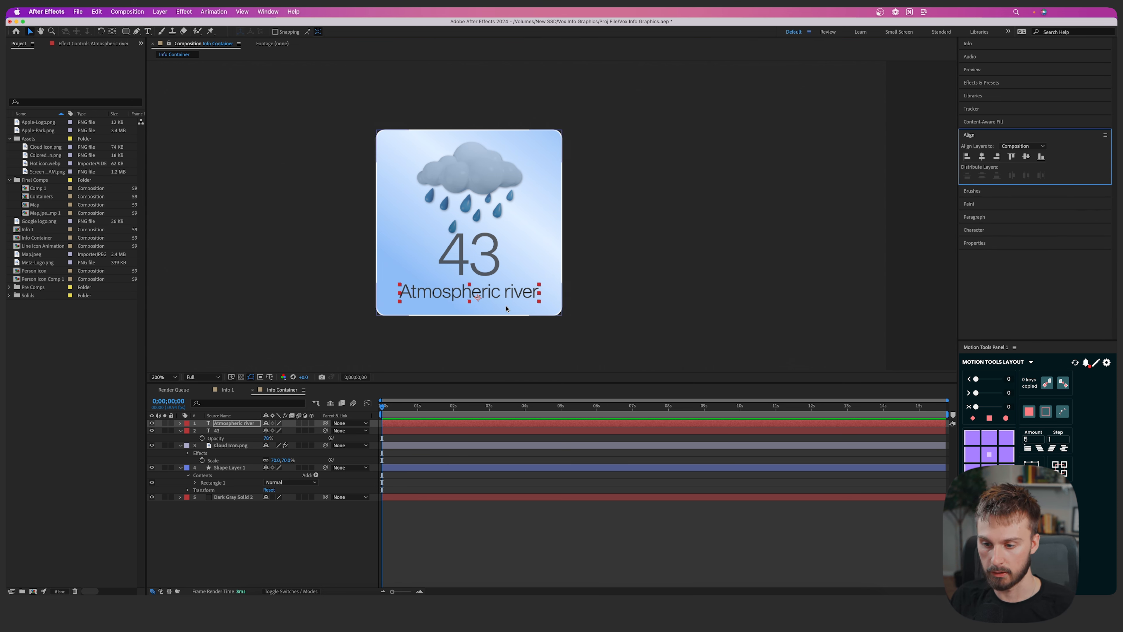
Lower the opacity of the "Atmospheric river" text layer to 78%
{"action": "left_click", "coordinate": [459, 544]}
{"action": "left_click", "coordinate": [396, 427]}
{"action": "key", "text": "t"}
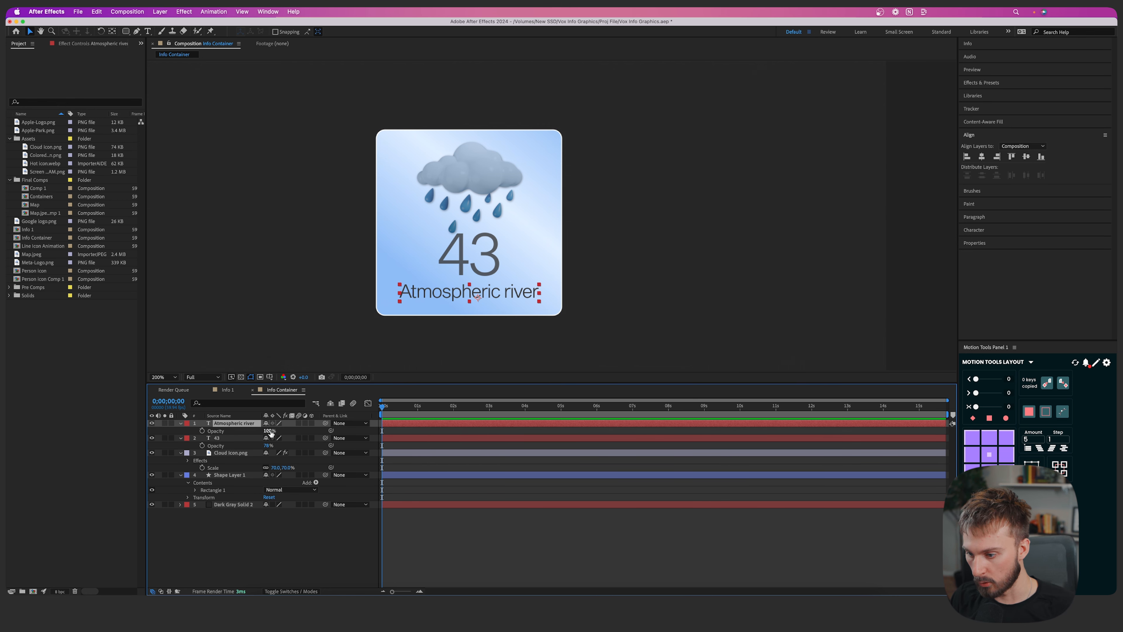
{"action": "left_click", "coordinate": [268, 430]}
{"action": "type", "text": "78"}
{"action": "key", "text": "Return"}
Scale the "43" text down to 84% and centre it horizontally in the composition
{"action": "scroll", "coordinate": [468, 286], "scroll_direction": "up", "scroll_amount": 1}
{"action": "left_click", "coordinate": [508, 217]}
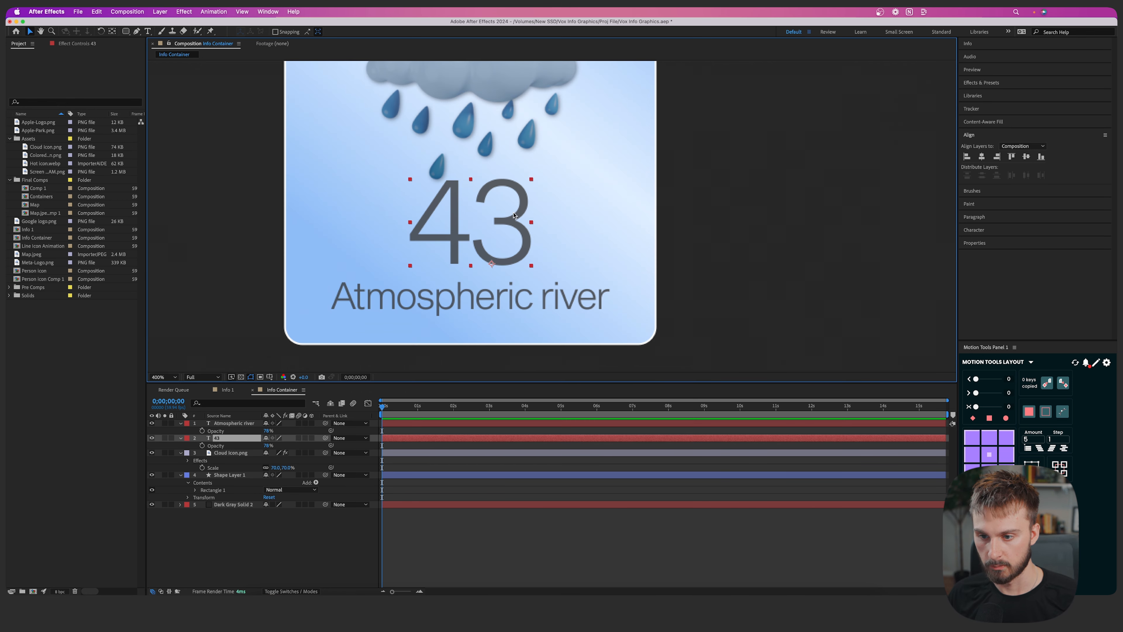
{"action": "key", "text": "s"}
{"action": "left_click_drag", "start_coordinate": [283, 445], "coordinate": [273, 447]}
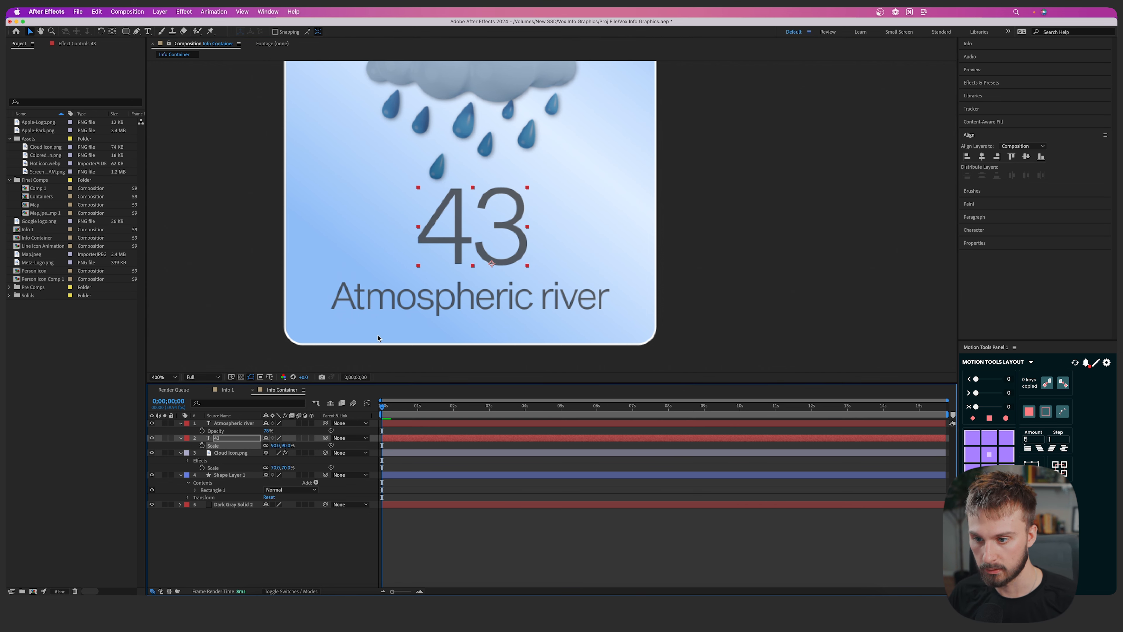
{"action": "left_click", "coordinate": [981, 156]}
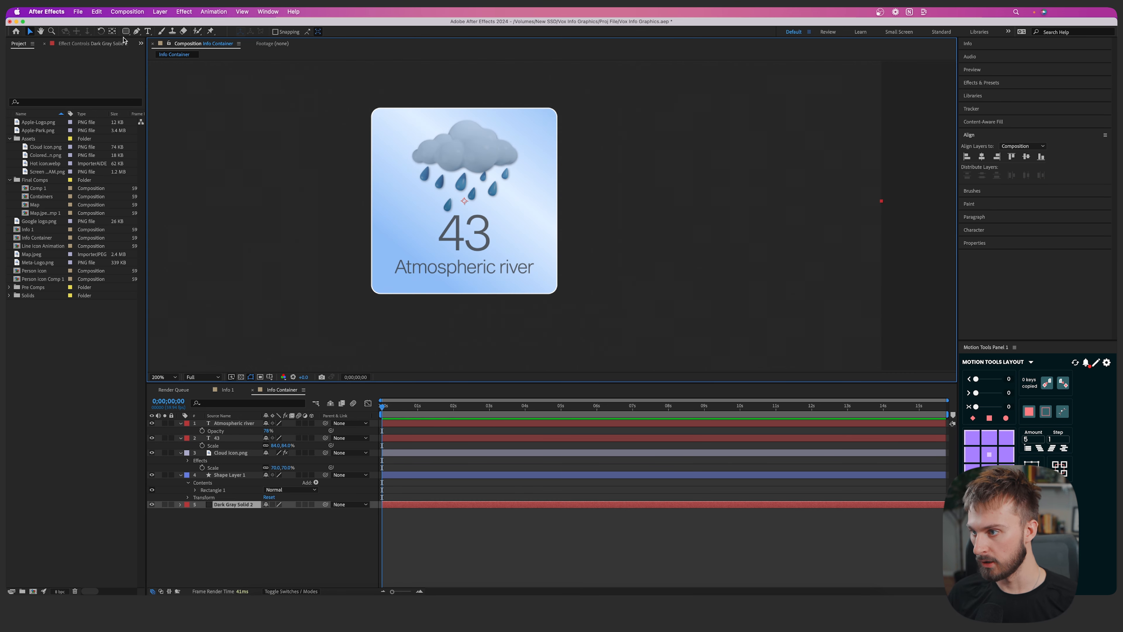
Draw a small circle with the Ellipse tool at the upper right of the "43" and remove its fill
{"action": "left_click", "coordinate": [125, 31]}
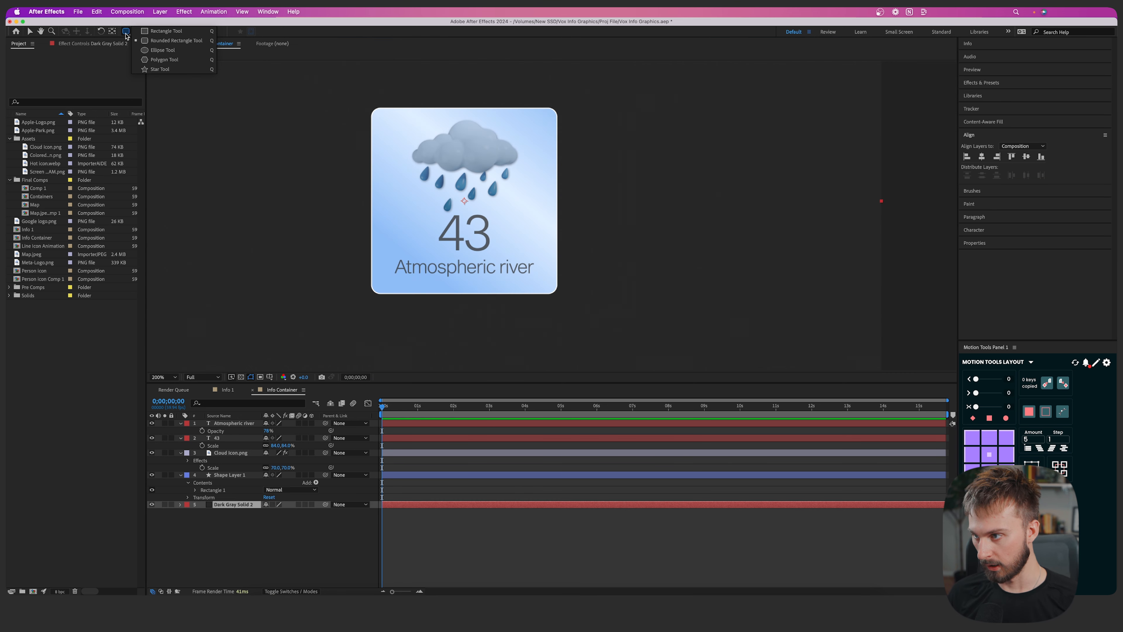
{"action": "left_click", "coordinate": [162, 50]}
{"action": "left_click", "coordinate": [510, 522]}
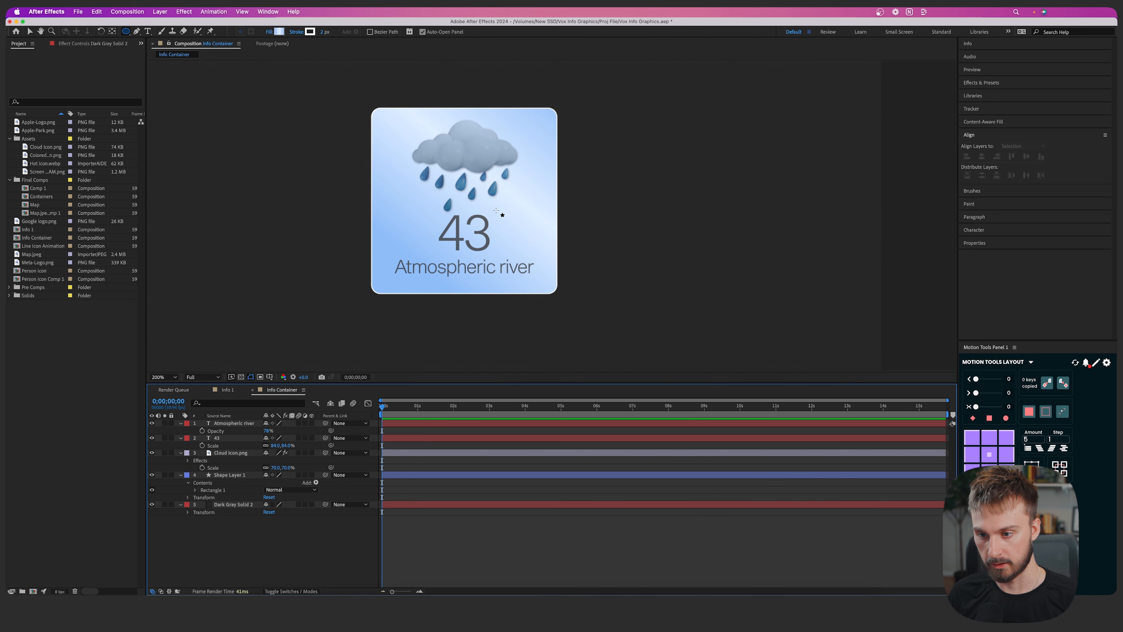
{"action": "left_click_drag", "start_coordinate": [496, 206], "coordinate": [513, 224]}
{"action": "left_click", "coordinate": [269, 32]}
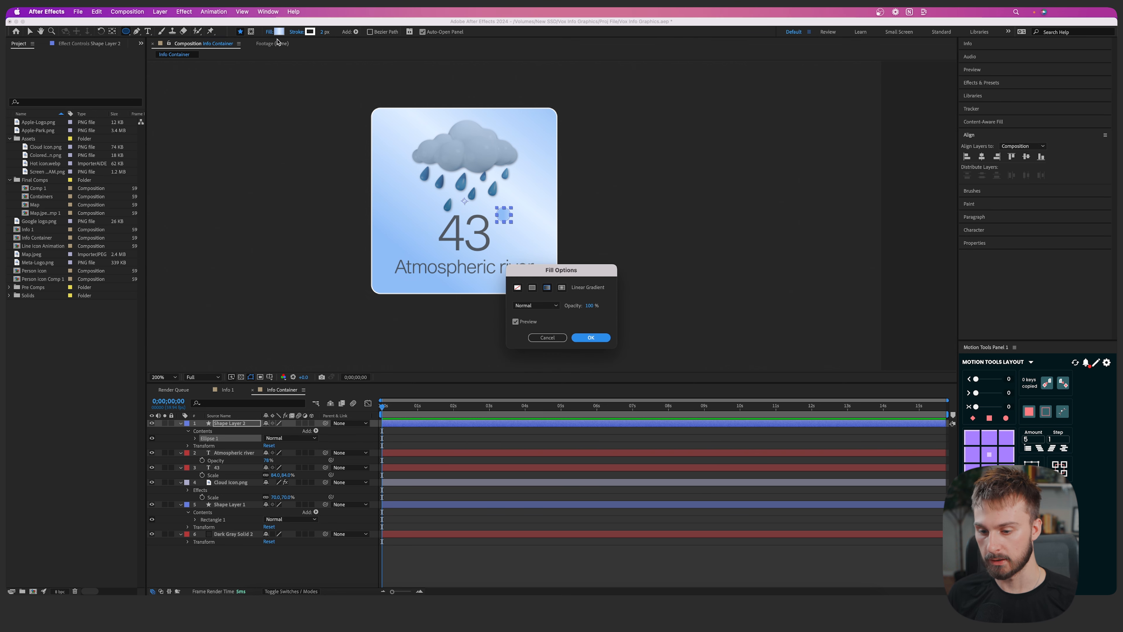
{"action": "left_click", "coordinate": [517, 289]}
{"action": "left_click", "coordinate": [584, 337]}
Colour the circle's stroke with the dark grey sampled from the "43" text and set its width to 5 px
{"action": "left_click", "coordinate": [308, 33]}
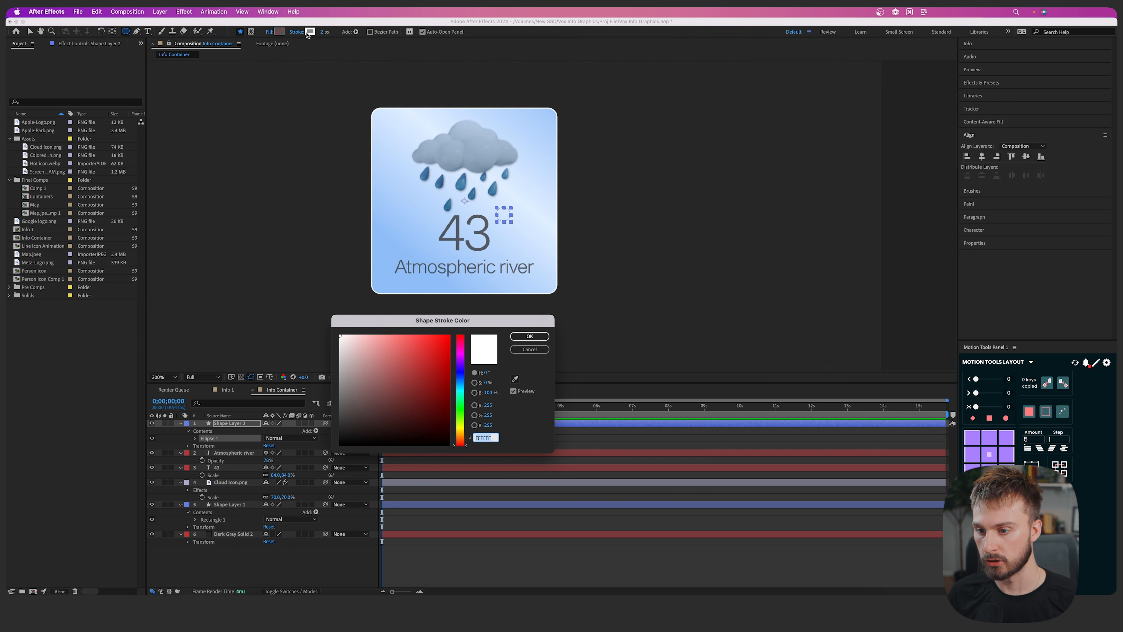
{"action": "left_click", "coordinate": [515, 378]}
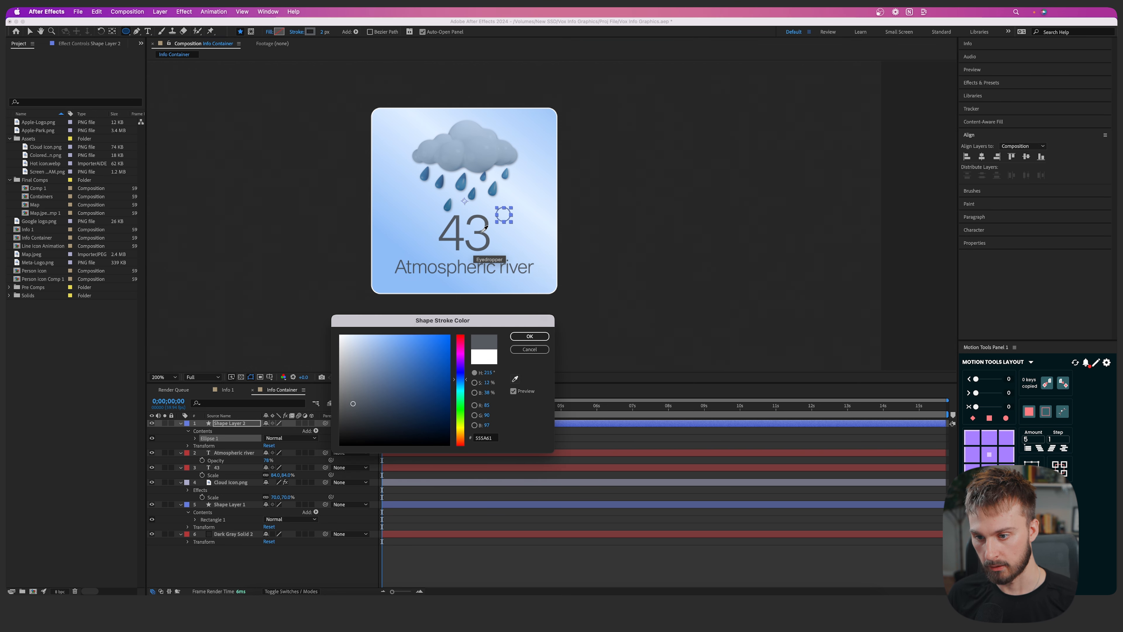
{"action": "left_click", "coordinate": [485, 232]}
{"action": "left_click", "coordinate": [530, 335]}
{"action": "left_click_drag", "start_coordinate": [324, 32], "coordinate": [323, 32]}
{"action": "left_click", "coordinate": [29, 32]}
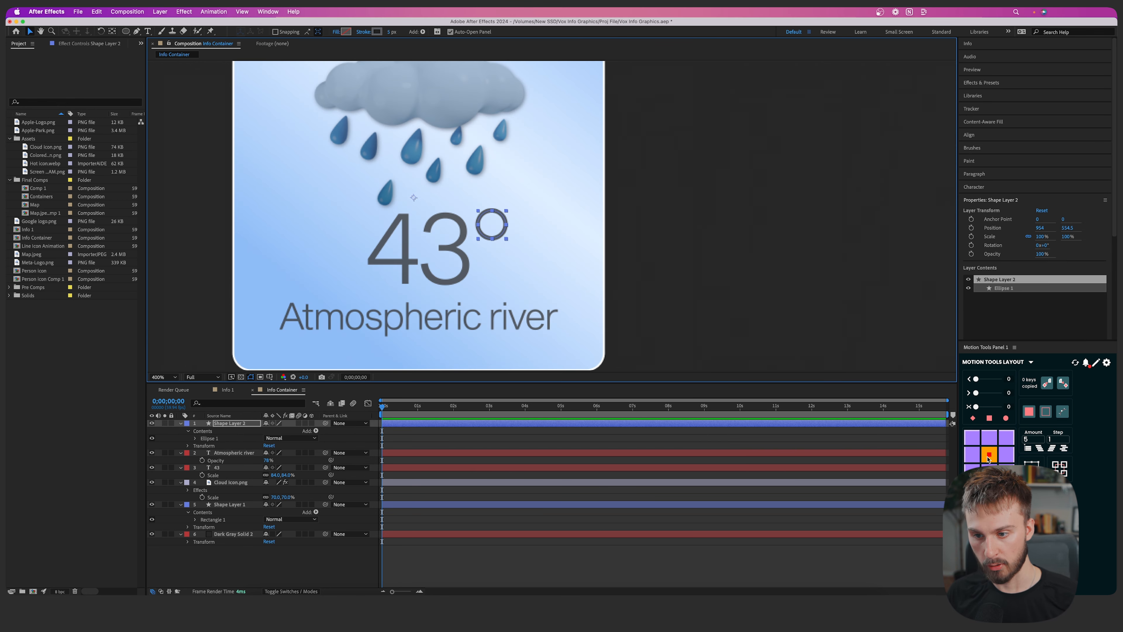
Centre the circle's anchor point, then scale it to 77% and place it beside the "43" as a degree symbol
{"action": "left_click", "coordinate": [989, 454]}
{"action": "key", "text": "s"}
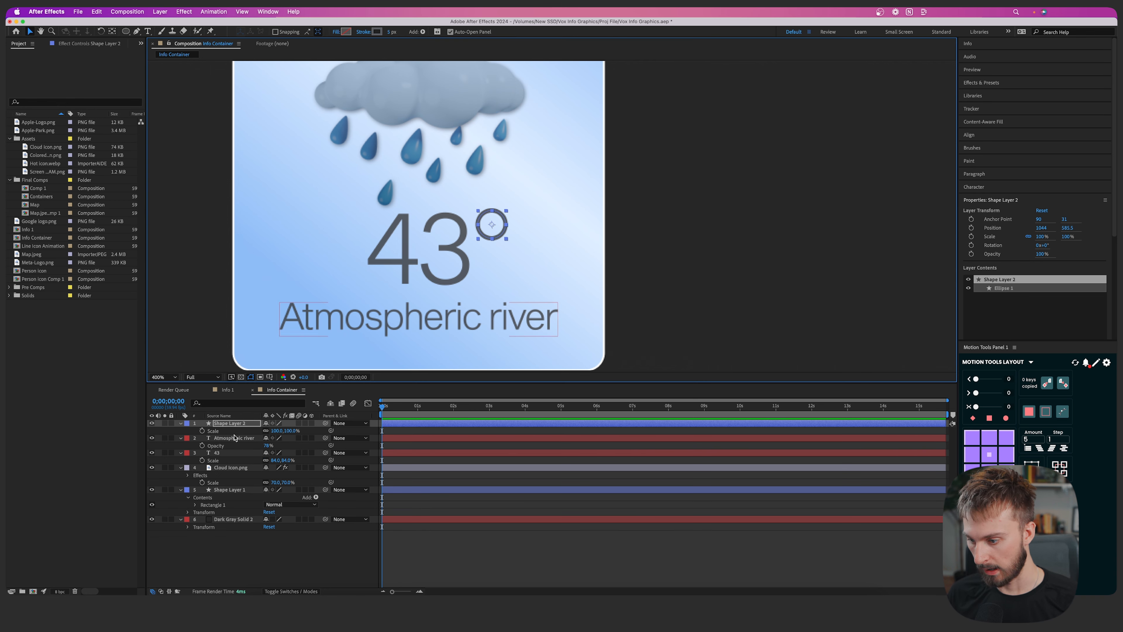
{"action": "left_click_drag", "start_coordinate": [274, 431], "coordinate": [263, 432]}
{"action": "left_click_drag", "start_coordinate": [496, 233], "coordinate": [493, 232]}
{"action": "left_click", "coordinate": [466, 533]}
Examine the layout of the weather card and the degree symbol beside the number
{"action": "scroll", "coordinate": [561, 246], "scroll_direction": "down", "scroll_amount": 2}
{"action": "left_click_drag", "start_coordinate": [544, 258], "coordinate": [505, 235]}
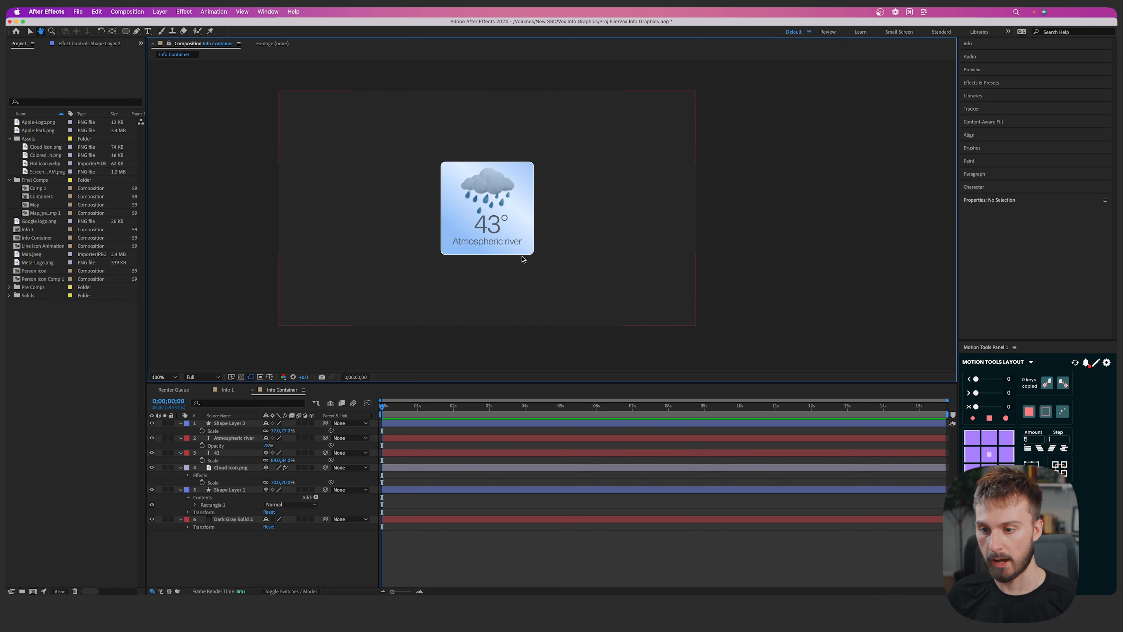
{"action": "left_click", "coordinate": [505, 219]}
{"action": "scroll", "coordinate": [505, 219], "scroll_direction": "up", "scroll_amount": 4}
{"action": "left_click", "coordinate": [388, 32]}
{"action": "key", "text": "Return"}
{"action": "key", "text": "F2"}
{"action": "scroll", "coordinate": [491, 245], "scroll_direction": "down", "scroll_amount": 1}
{"action": "left_click_drag", "start_coordinate": [491, 245], "coordinate": [471, 233]}
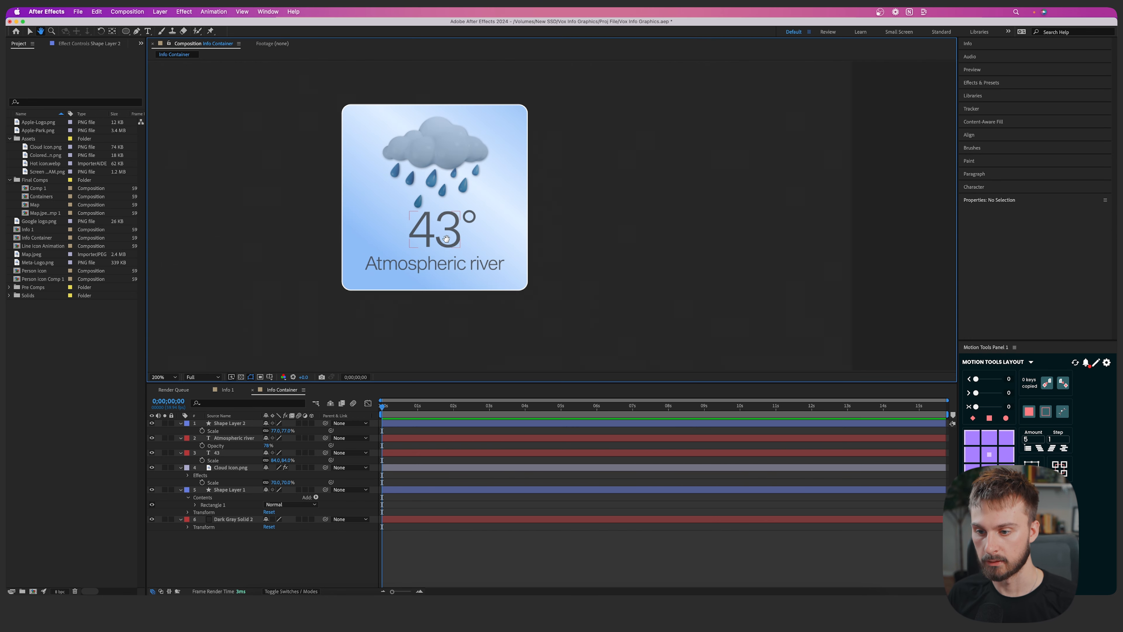
{"action": "scroll", "coordinate": [446, 238], "scroll_direction": "down", "scroll_amount": 1}
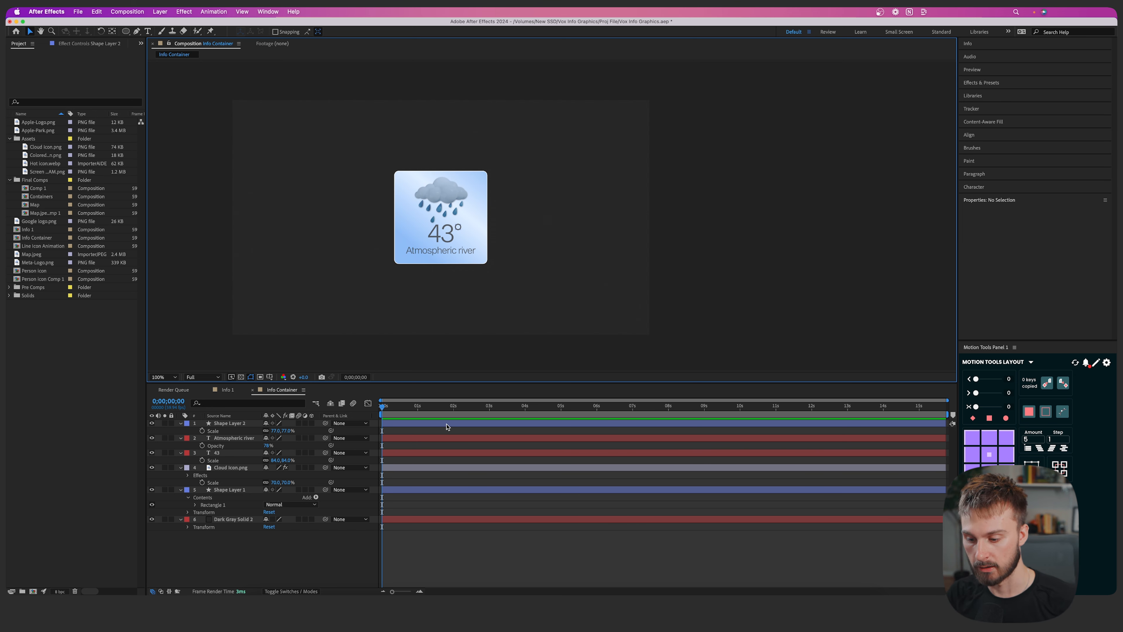
Collapse the expanded properties of all layers in the timeline
{"action": "left_click", "coordinate": [422, 474]}
{"action": "key", "text": "super+a"}
{"action": "key", "text": "u"}
{"action": "left_click", "coordinate": [403, 466]}
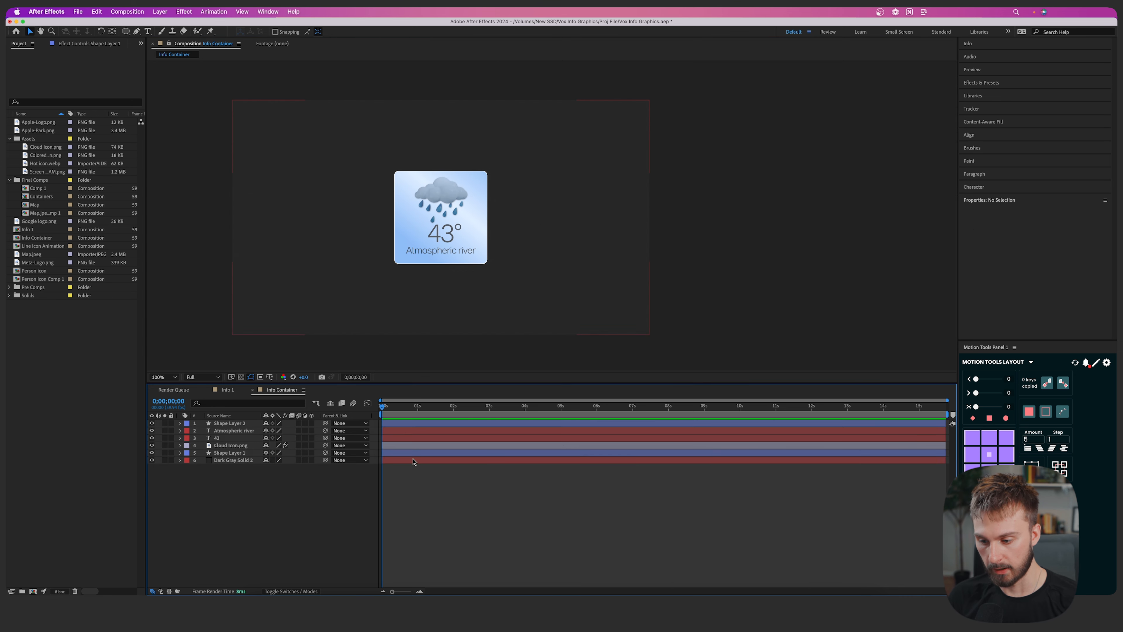
Duplicate the five weather card layers, leaving out the dark gray solid, and move the copies above the originals
{"action": "left_click", "coordinate": [416, 454]}
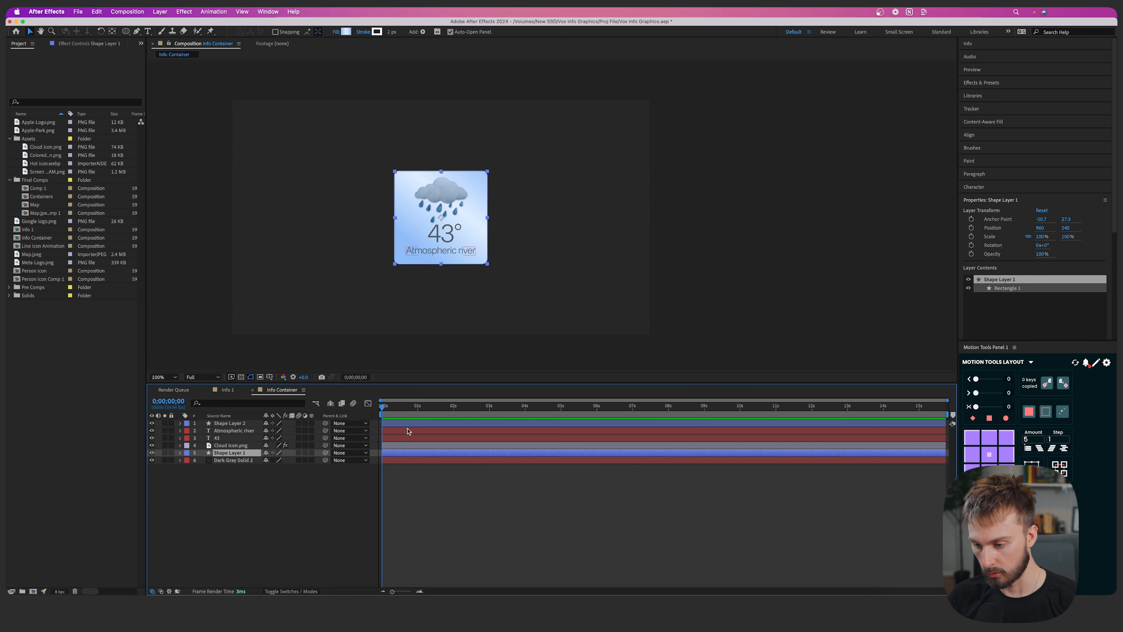
{"action": "left_click", "coordinate": [235, 424], "text": "shift"}
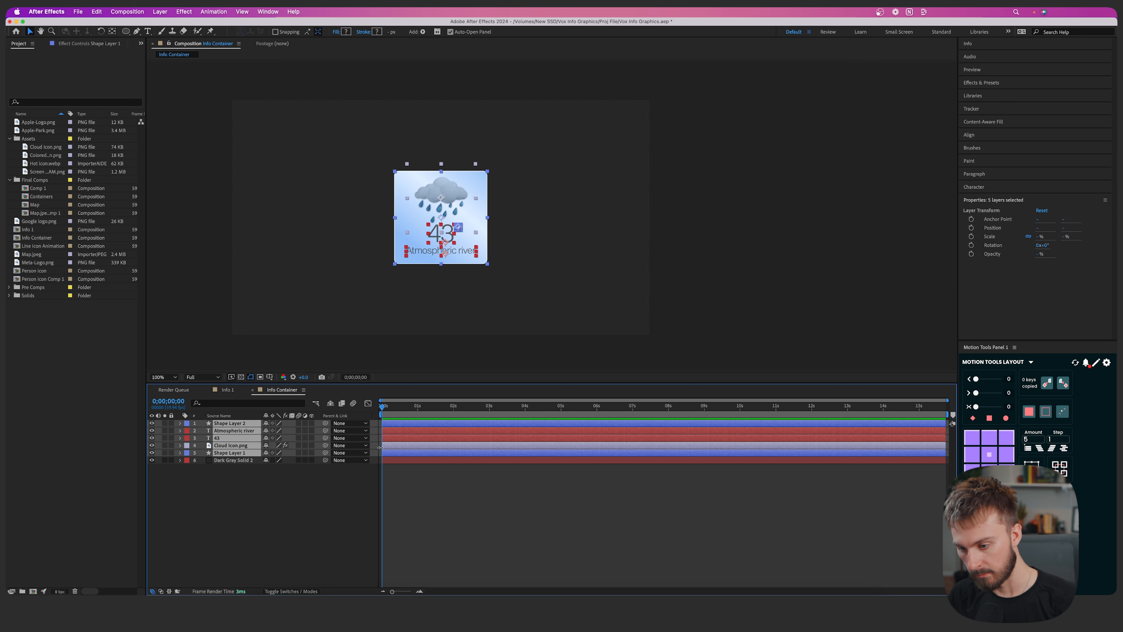
{"action": "key", "text": "super+d"}
{"action": "left_click_drag", "start_coordinate": [234, 487], "coordinate": [235, 427]}
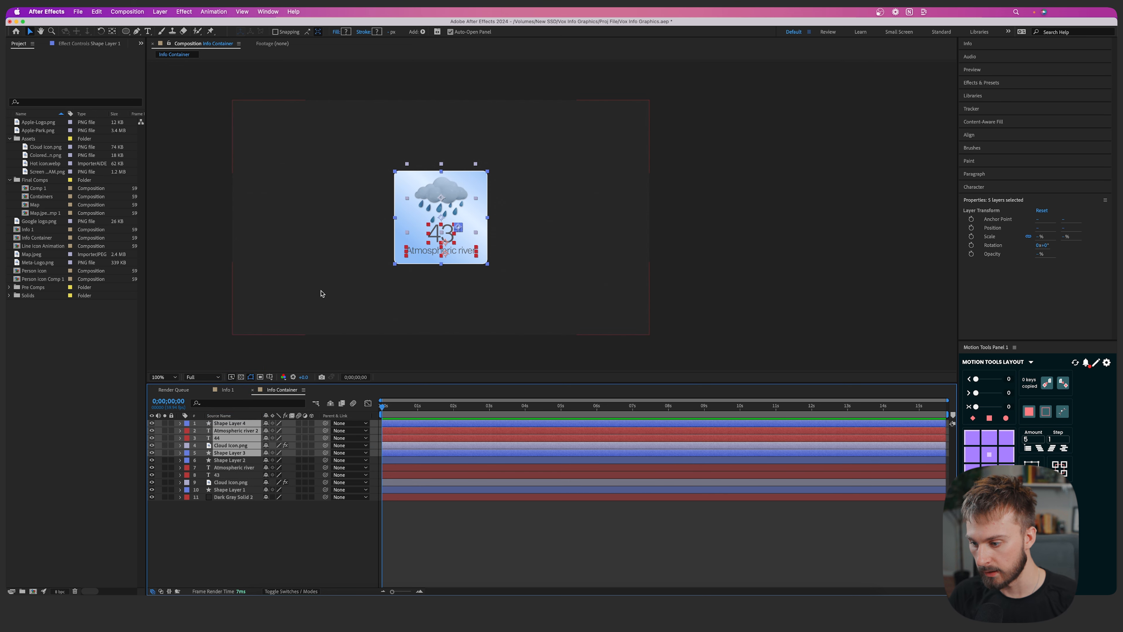
Move the duplicated weather card to the left of the original card
{"action": "left_click", "coordinate": [414, 220]}
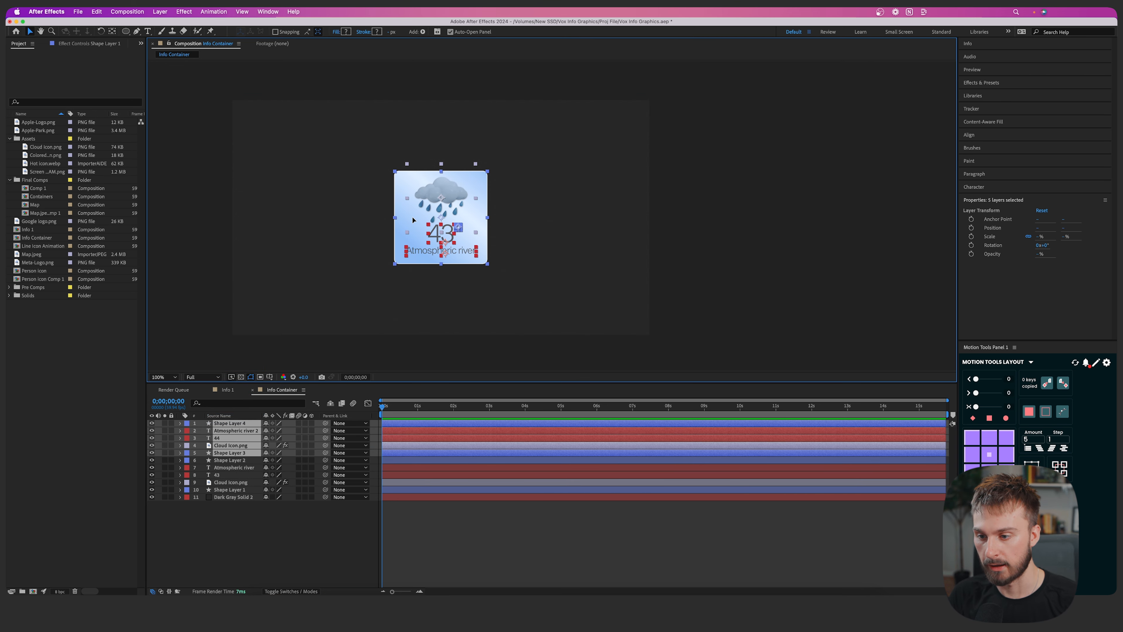
{"action": "left_click_drag", "start_coordinate": [414, 220], "coordinate": [295, 220]}
{"action": "left_click", "coordinate": [472, 534]}
Replace the cloud icon on the left card with the Cyclone icon image from the project's Pre Comps folder
{"action": "scroll", "coordinate": [310, 181], "scroll_direction": "up", "scroll_amount": 2}
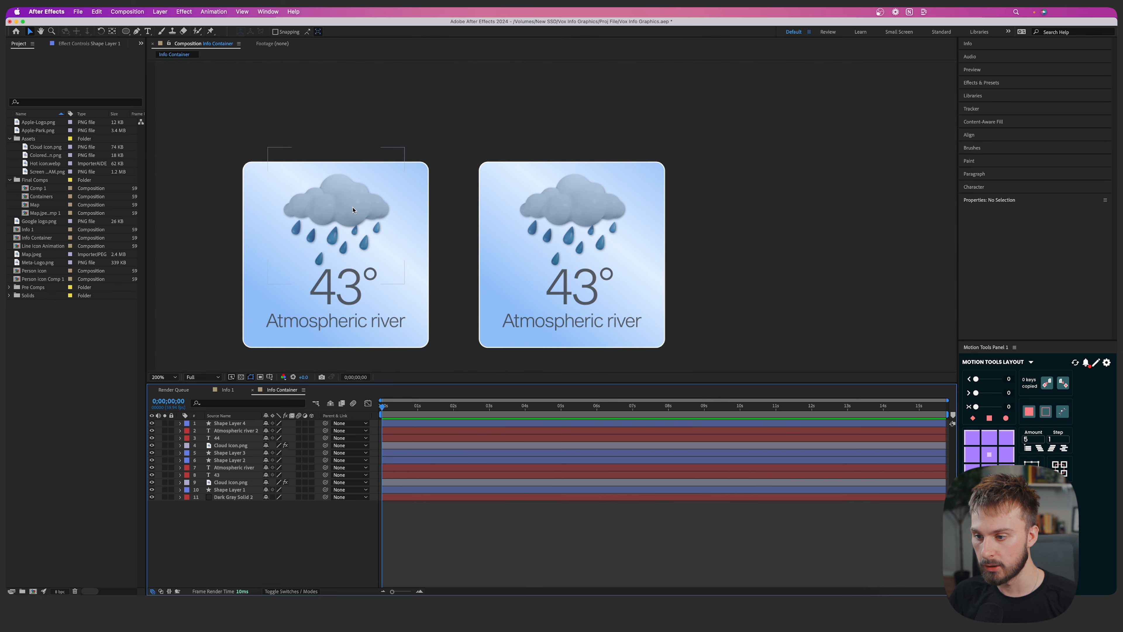
{"action": "left_click", "coordinate": [336, 208]}
{"action": "key", "text": "Delete"}
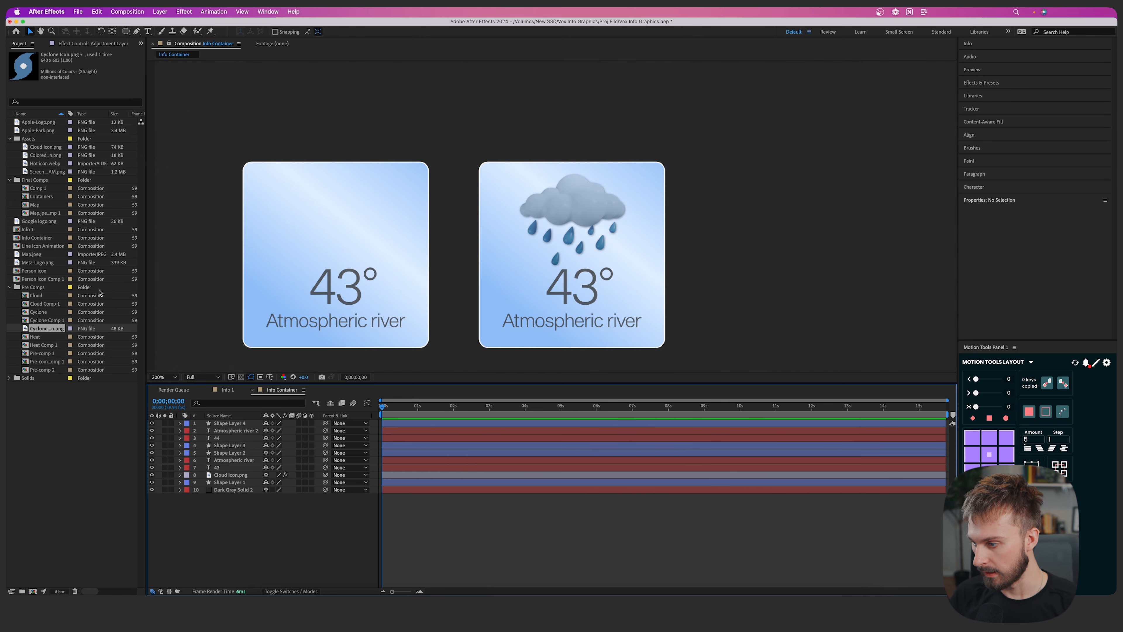
{"action": "left_click_drag", "start_coordinate": [42, 330], "coordinate": [345, 239]}
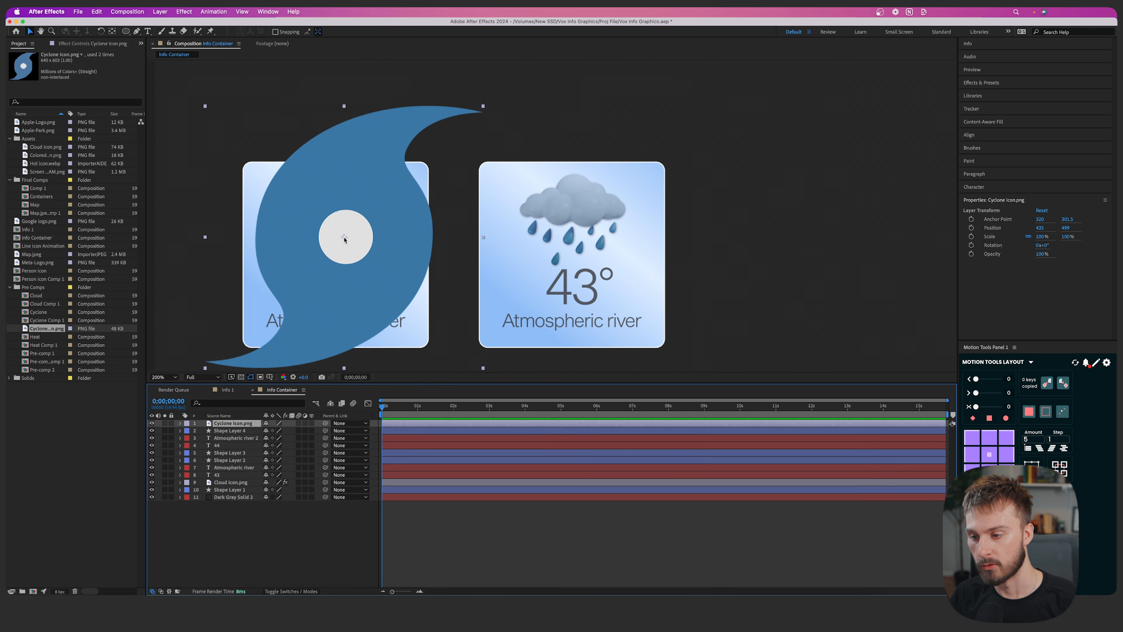
Scale the cyclone icon down to 33% and move it above the "43" on the left card
{"action": "scroll", "coordinate": [377, 247], "scroll_direction": "down", "scroll_amount": 4}
{"action": "scroll", "coordinate": [378, 248], "scroll_direction": "up", "scroll_amount": 2}
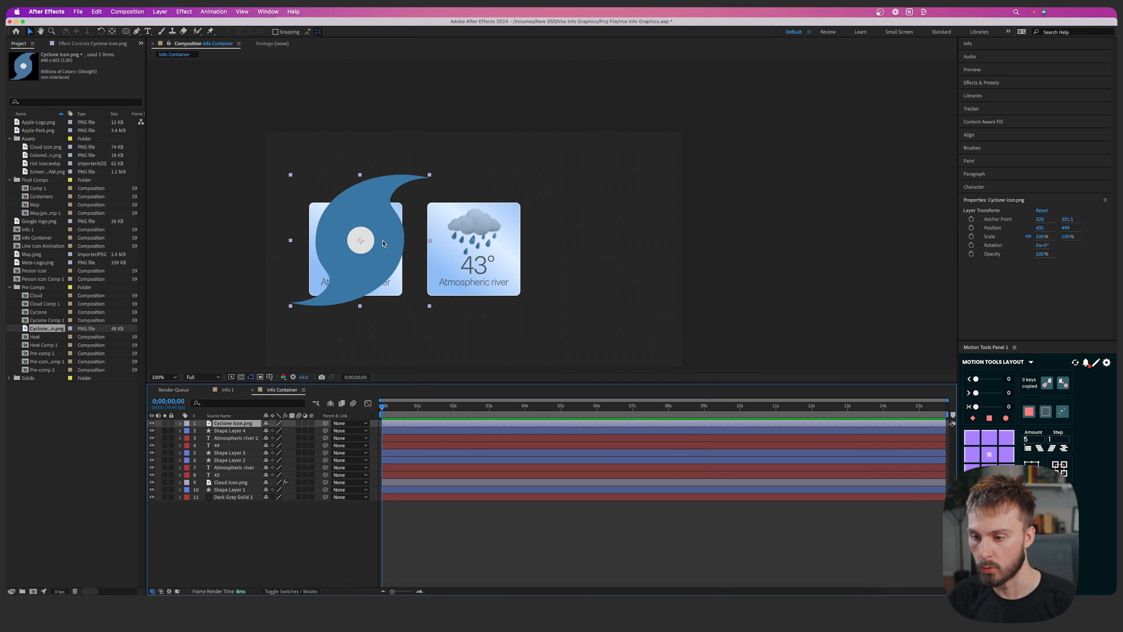
{"action": "key", "text": "s"}
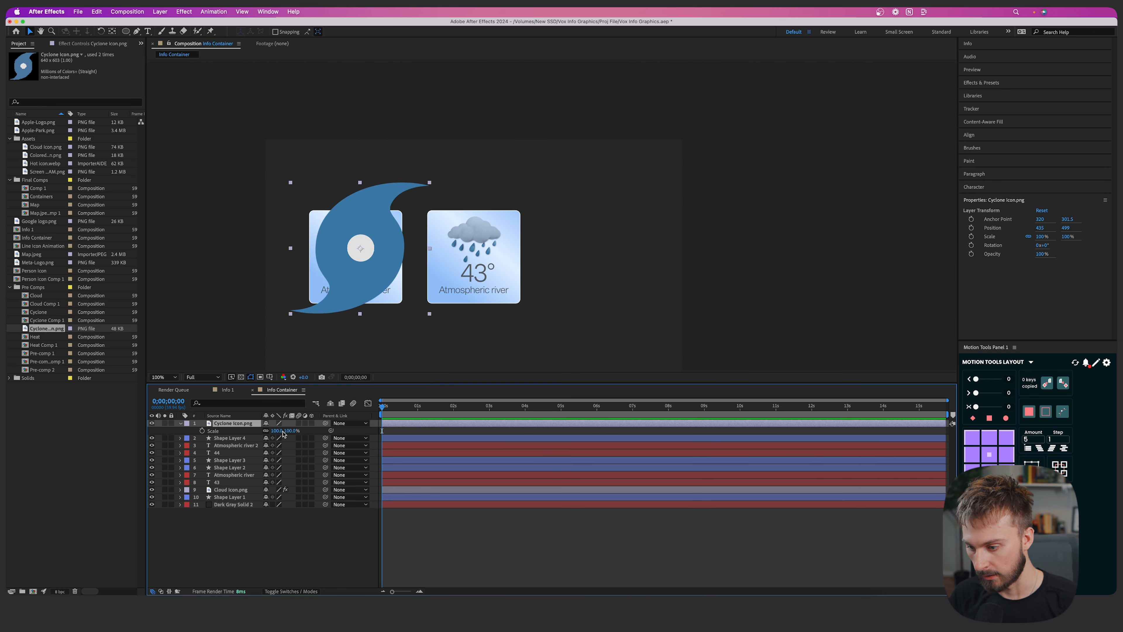
{"action": "left_click_drag", "start_coordinate": [283, 430], "coordinate": [250, 432]}
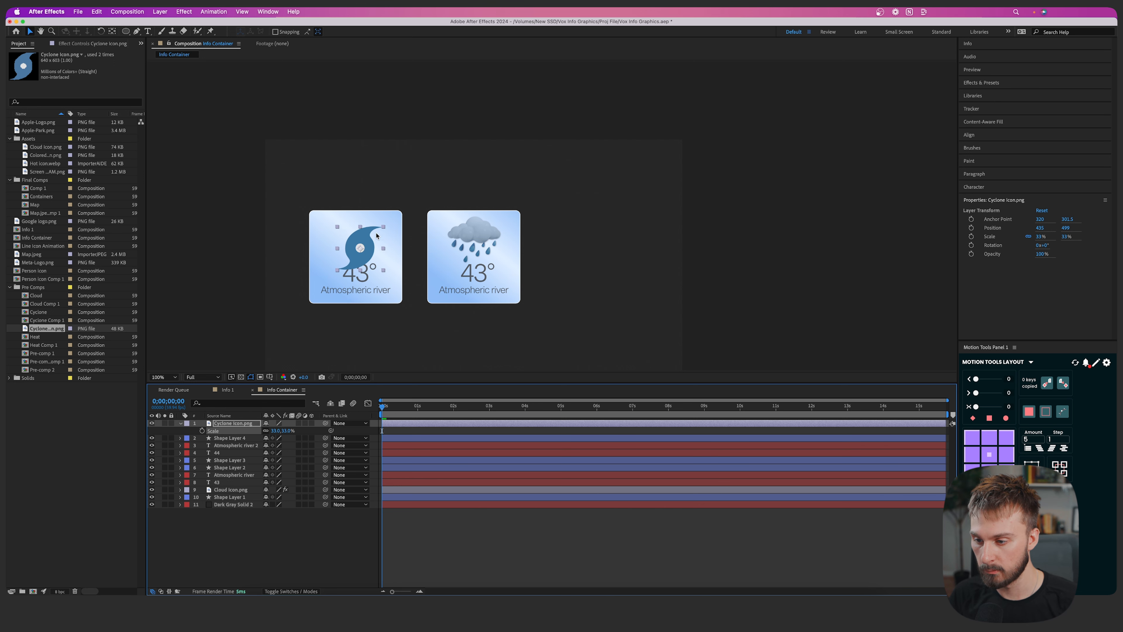
{"action": "scroll", "coordinate": [377, 231], "scroll_direction": "up", "scroll_amount": 1}
{"action": "left_click_drag", "start_coordinate": [358, 273], "coordinate": [350, 258]}
{"action": "key", "text": "Up"}
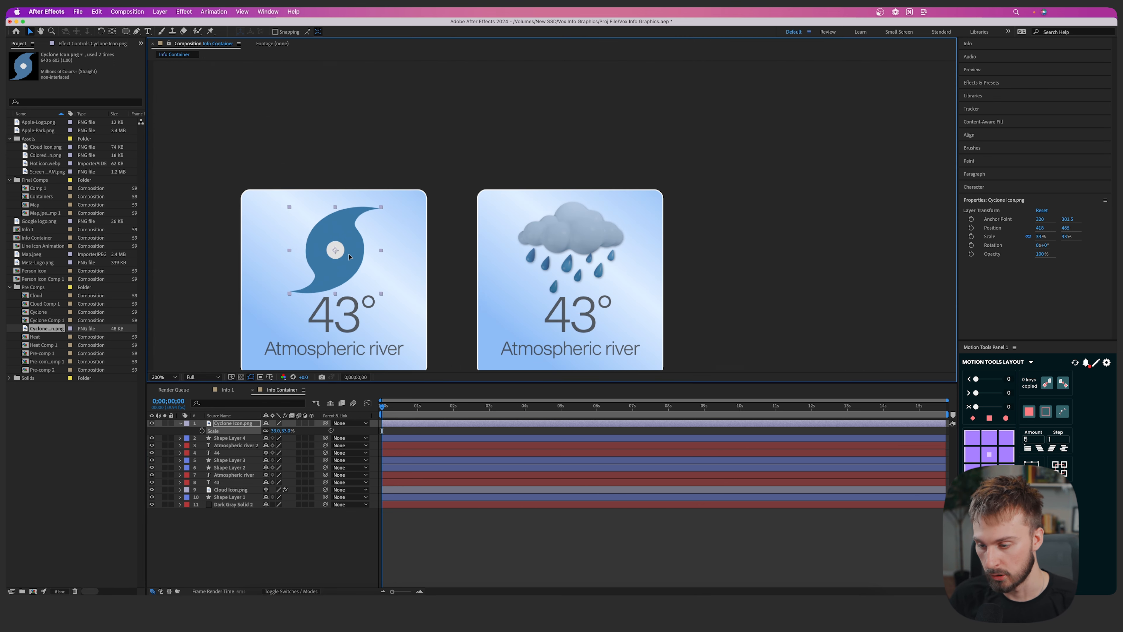
Reduce the cyclone icon's scale to 31% and nudge it slightly upward on the left card
{"action": "left_click_drag", "start_coordinate": [279, 430], "coordinate": [269, 430]}
{"action": "left_click_drag", "start_coordinate": [334, 281], "coordinate": [334, 279]}
{"action": "left_click", "coordinate": [474, 551]}
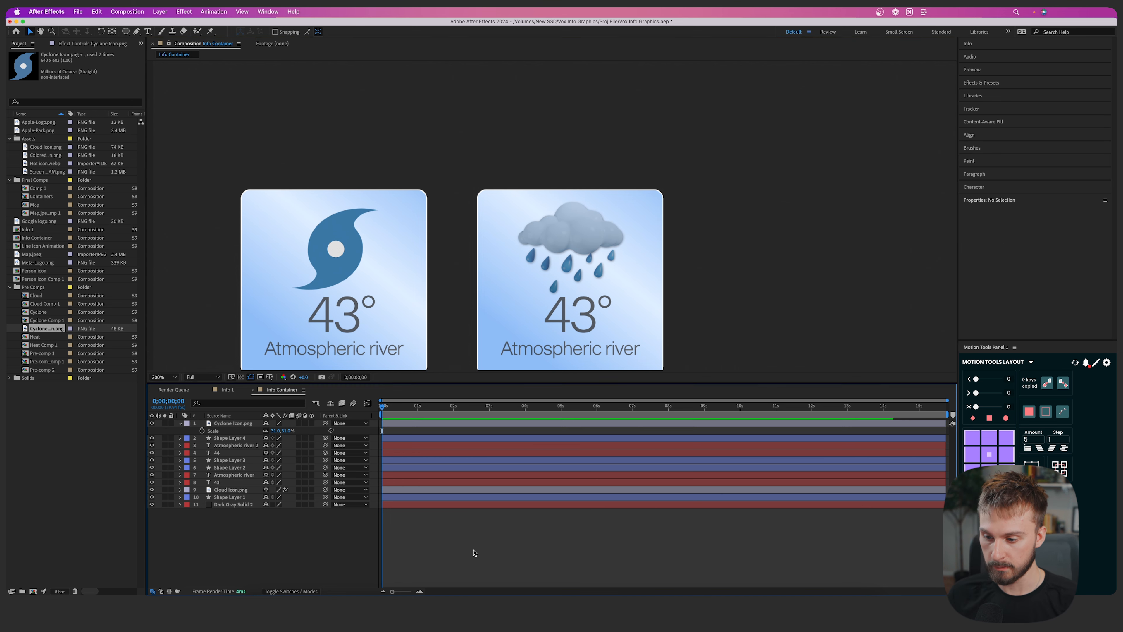
Copy the Gradient Ramp and Drop Shadow effects from the cloud icon layer to the cyclone icon layer
{"action": "left_click", "coordinate": [236, 445]}
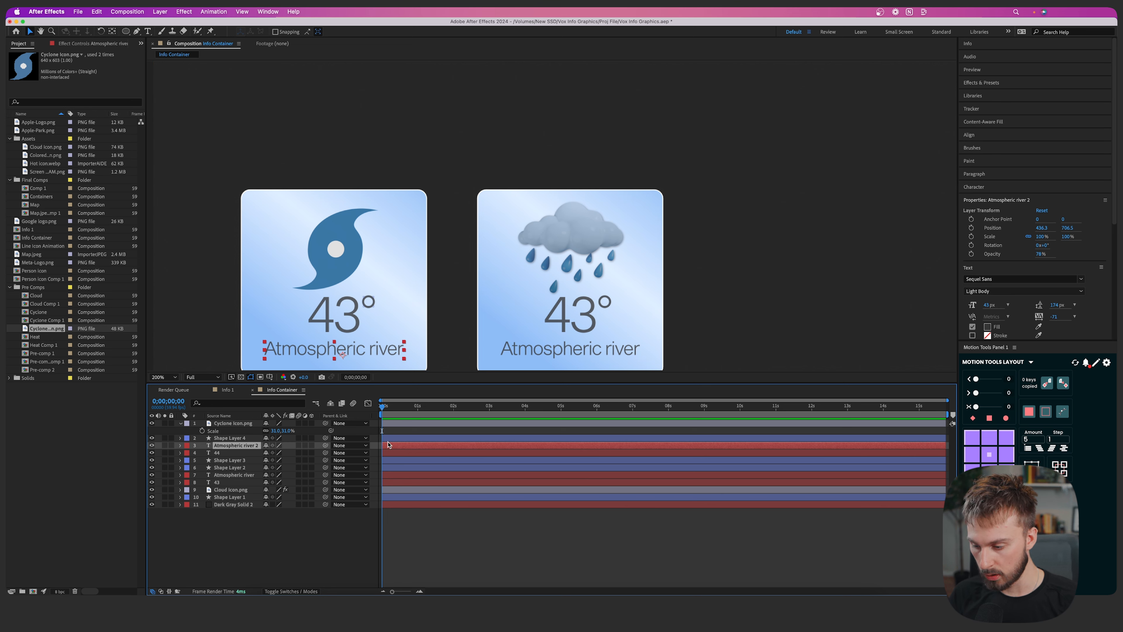
{"action": "left_click", "coordinate": [389, 489]}
{"action": "left_click", "coordinate": [86, 44]}
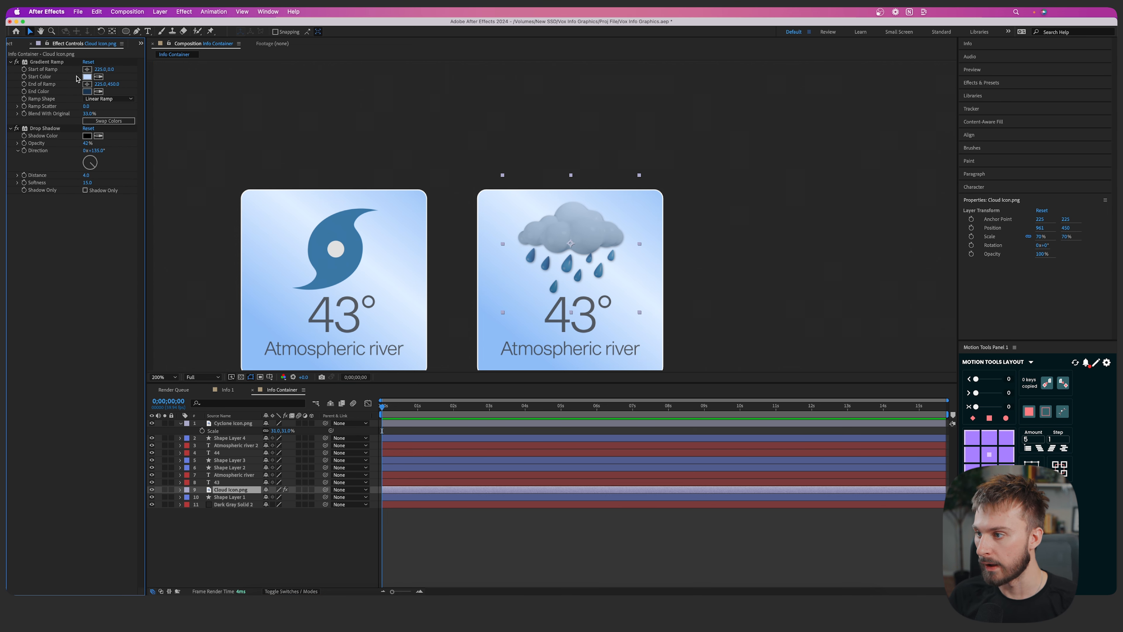
{"action": "left_click", "coordinate": [39, 65]}
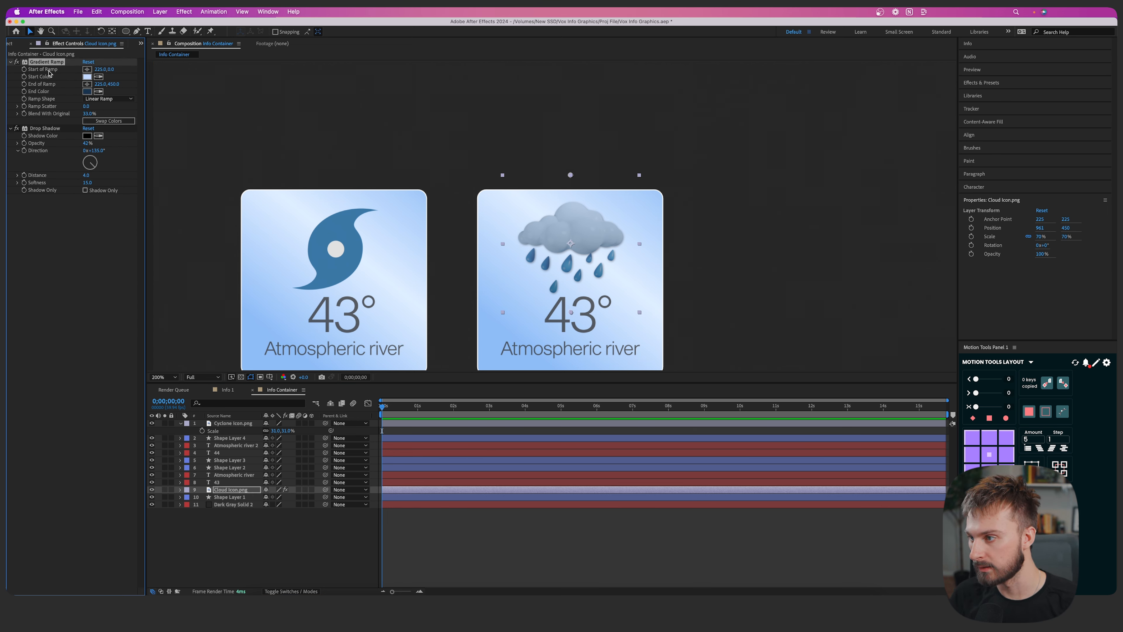
{"action": "left_click", "coordinate": [52, 130], "text": "shift"}
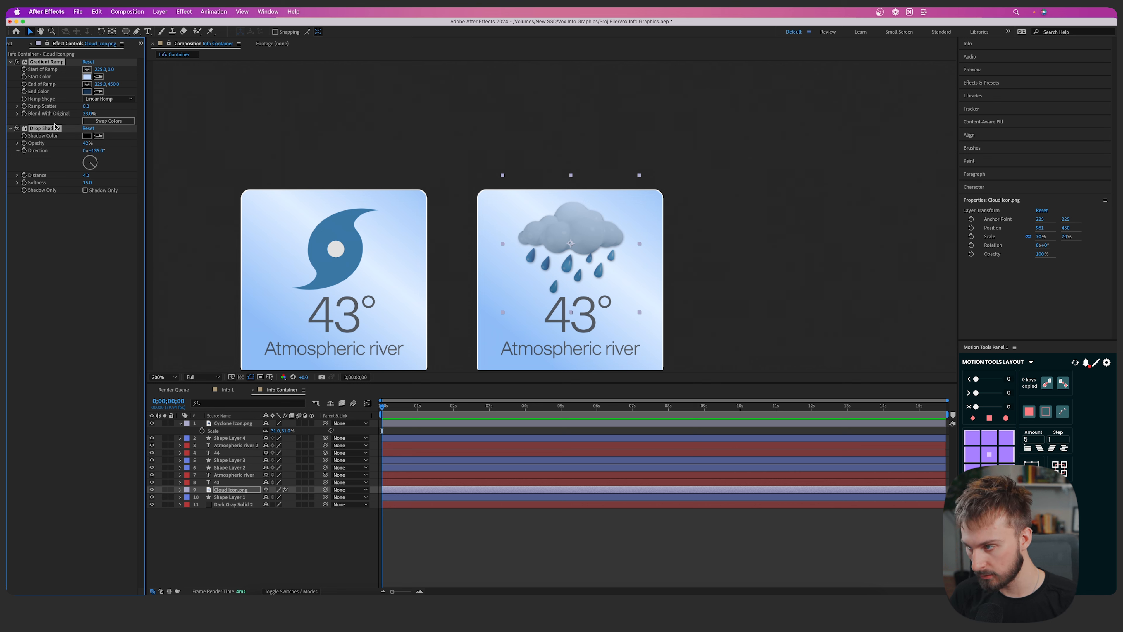
{"action": "left_click", "coordinate": [68, 288]}
{"action": "left_click", "coordinate": [46, 62]}
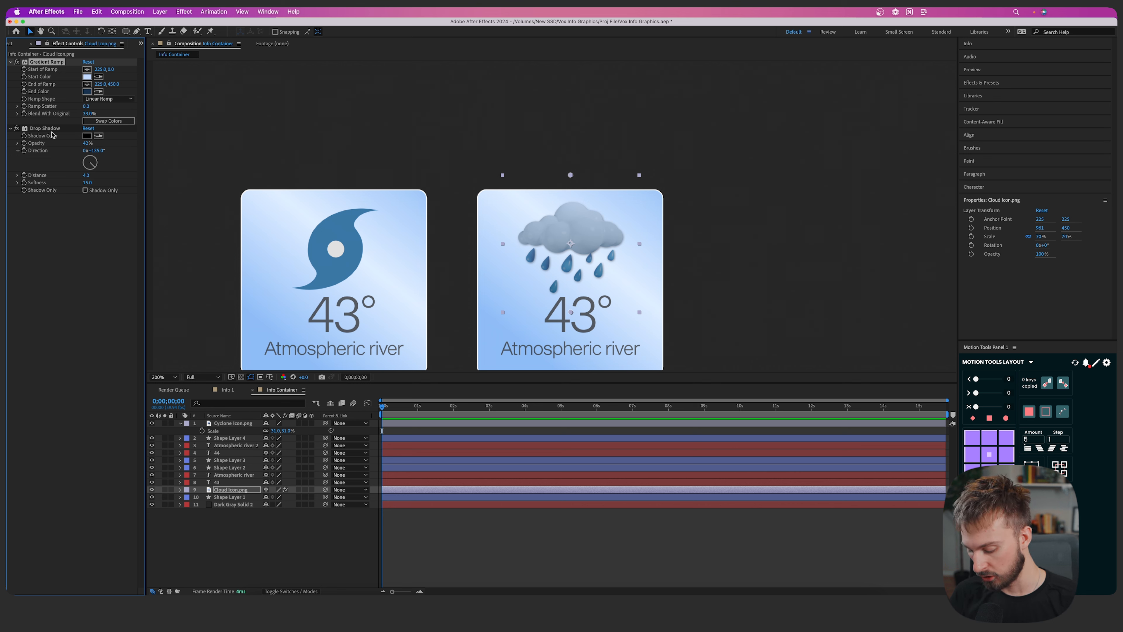
{"action": "left_click", "coordinate": [45, 129], "text": "shift"}
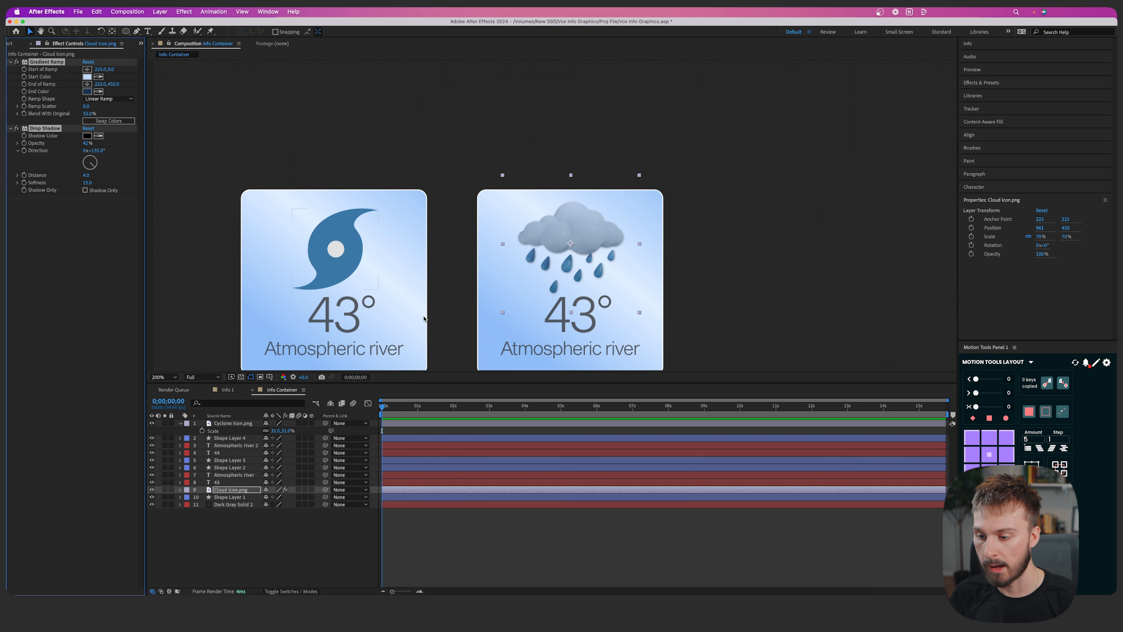
{"action": "left_click", "coordinate": [403, 428]}
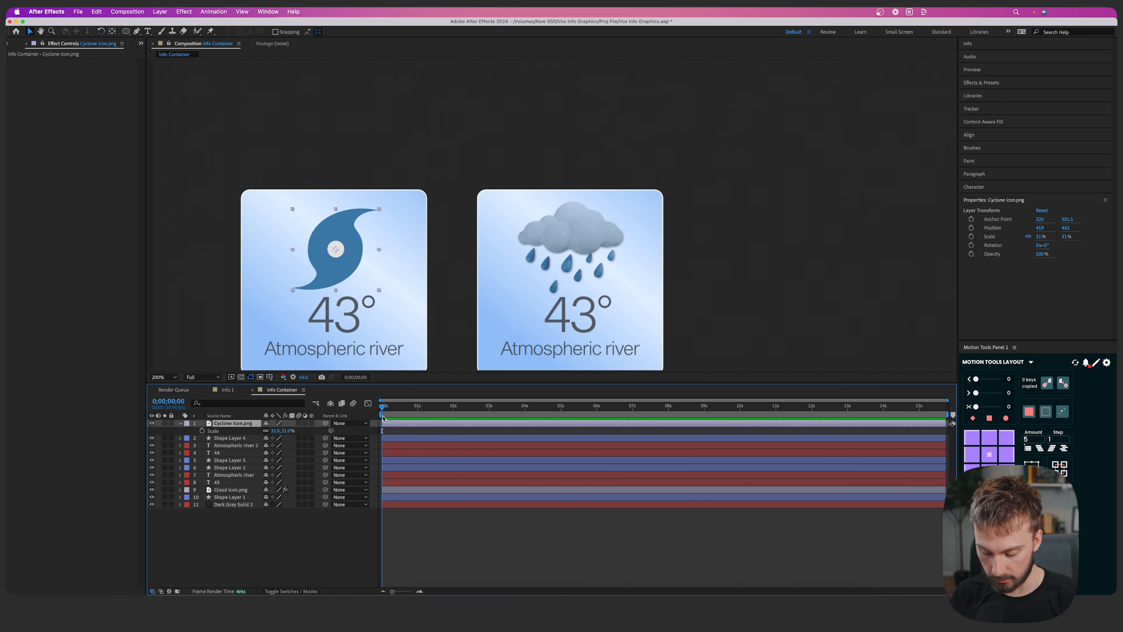
{"action": "key", "text": "super+v"}
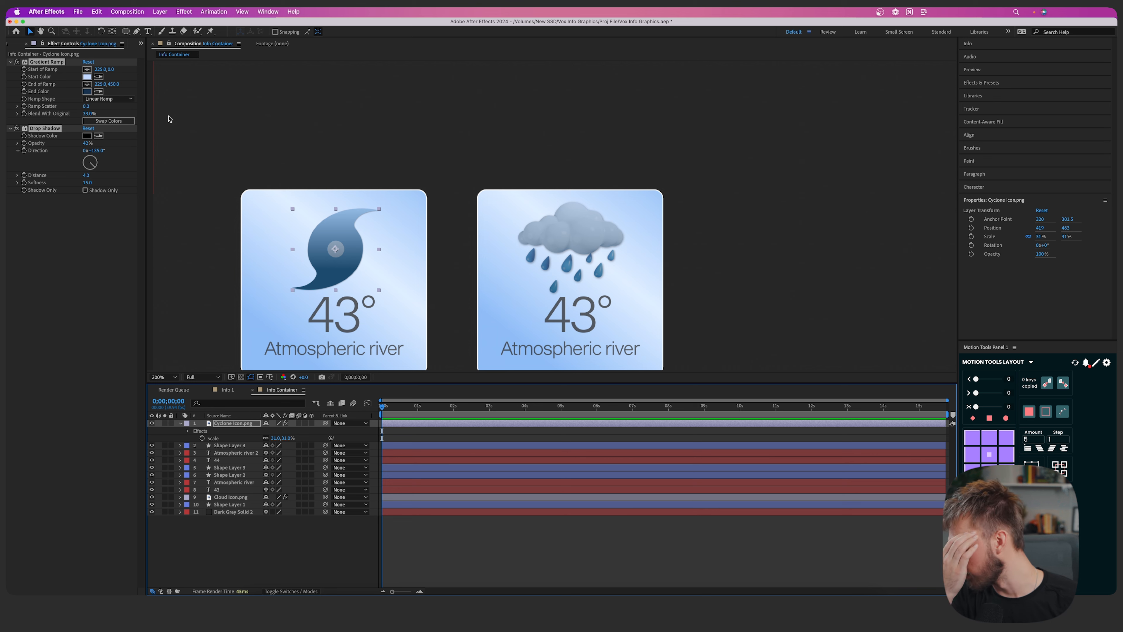
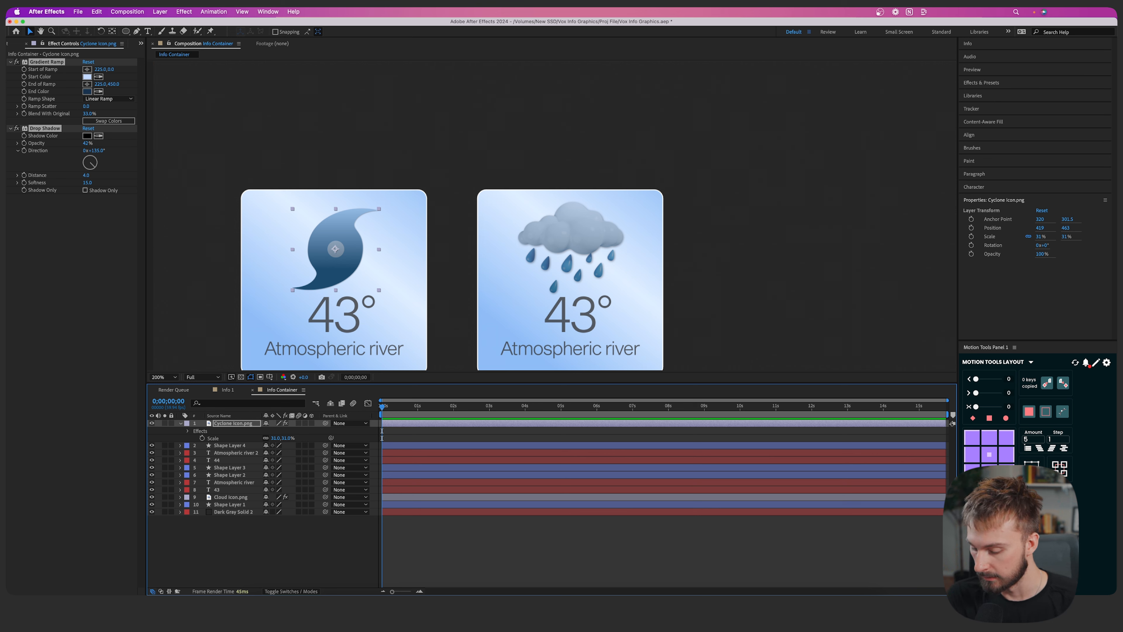
Set the cyclone icon's Gradient Ramp end color to the muted pink B25E7B
{"action": "left_click", "coordinate": [432, 594]}
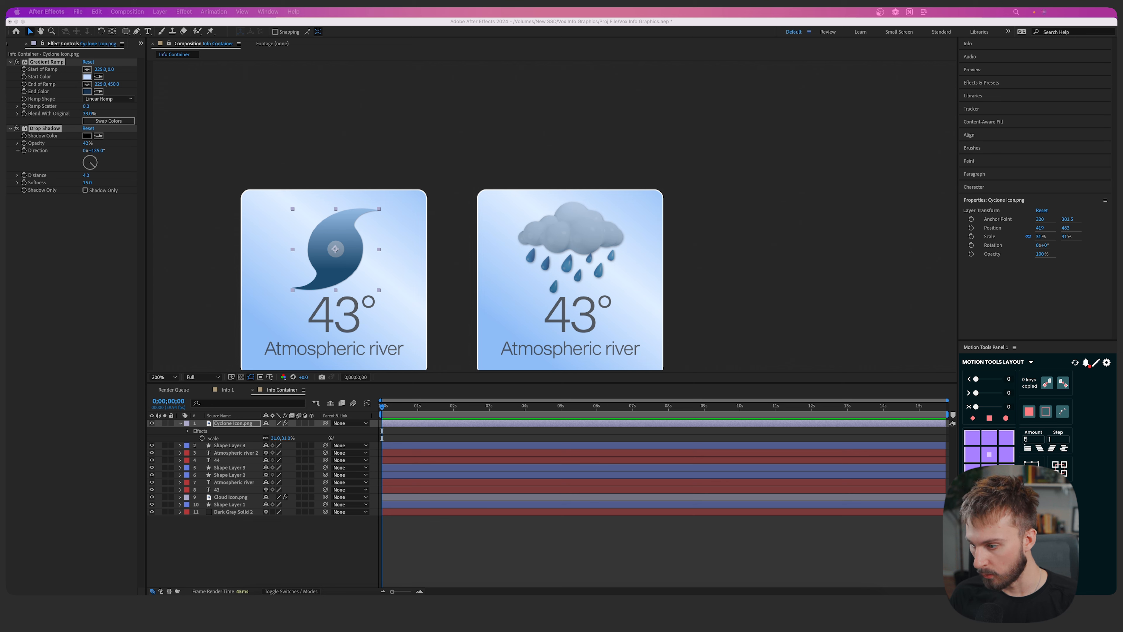
{"action": "left_click", "coordinate": [87, 92]}
{"action": "left_click", "coordinate": [391, 367]}
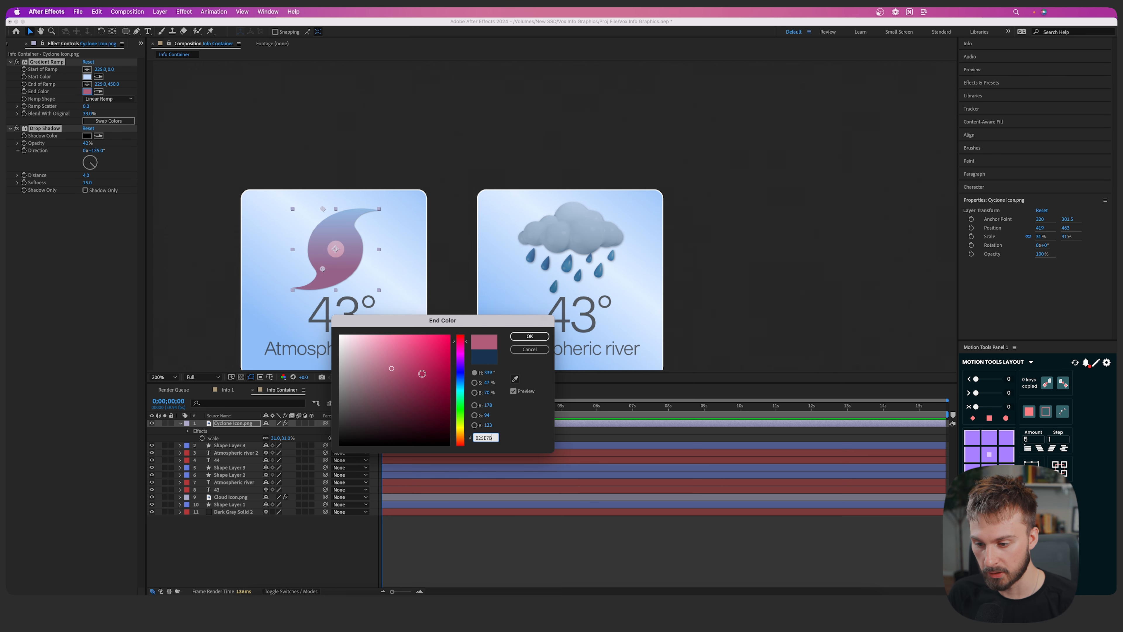
{"action": "left_click", "coordinate": [523, 338]}
Set the cyclone icon's Gradient Ramp start color to the orange C7755C and Blend With Original to 0%
{"action": "left_click", "coordinate": [87, 77]}
{"action": "type", "text": "C7755C"}
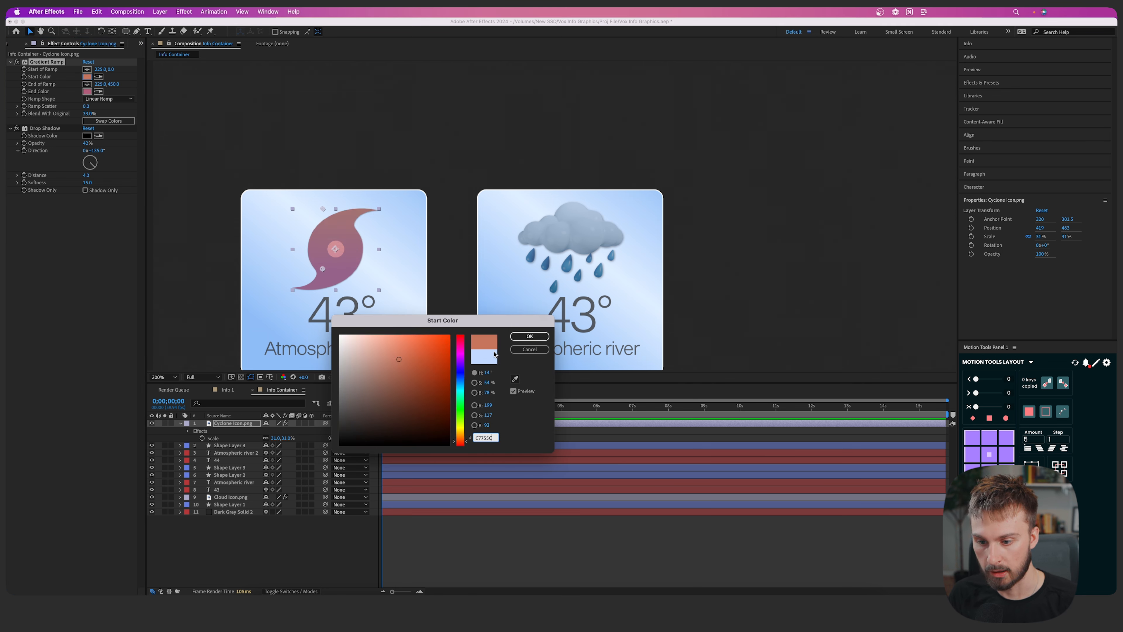
{"action": "left_click", "coordinate": [529, 336]}
{"action": "mouse_move", "coordinate": [88, 114]}
{"action": "left_mouse_down"}
{"action": "mouse_move", "coordinate": [176, 118]}
{"action": "mouse_move", "coordinate": [70, 114]}
{"action": "left_mouse_up"}
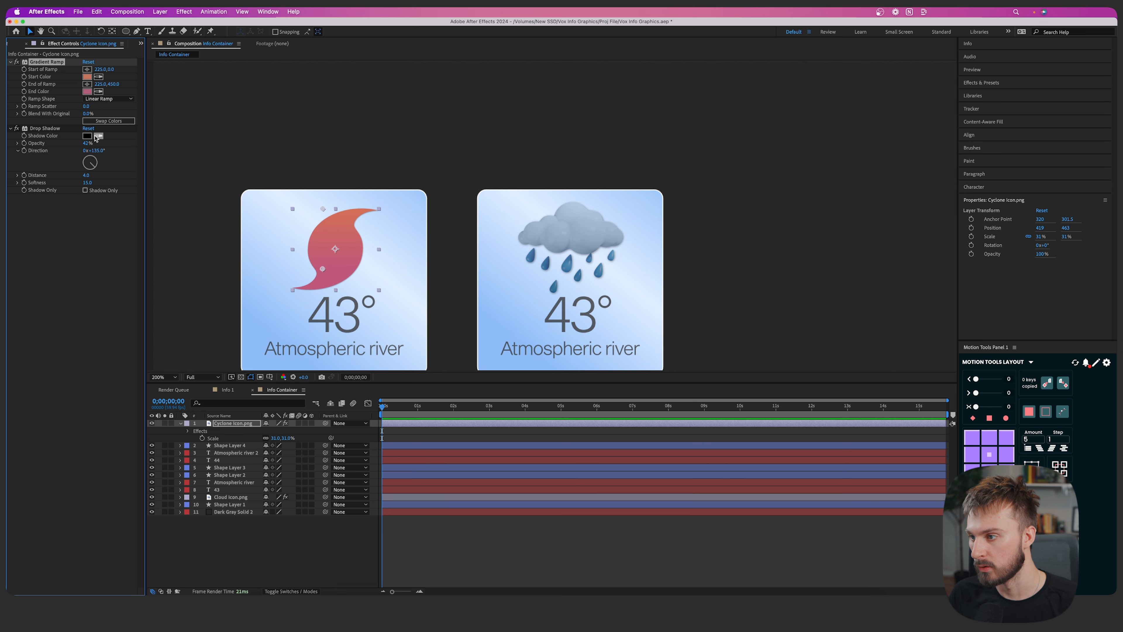
{"action": "left_click", "coordinate": [88, 292]}
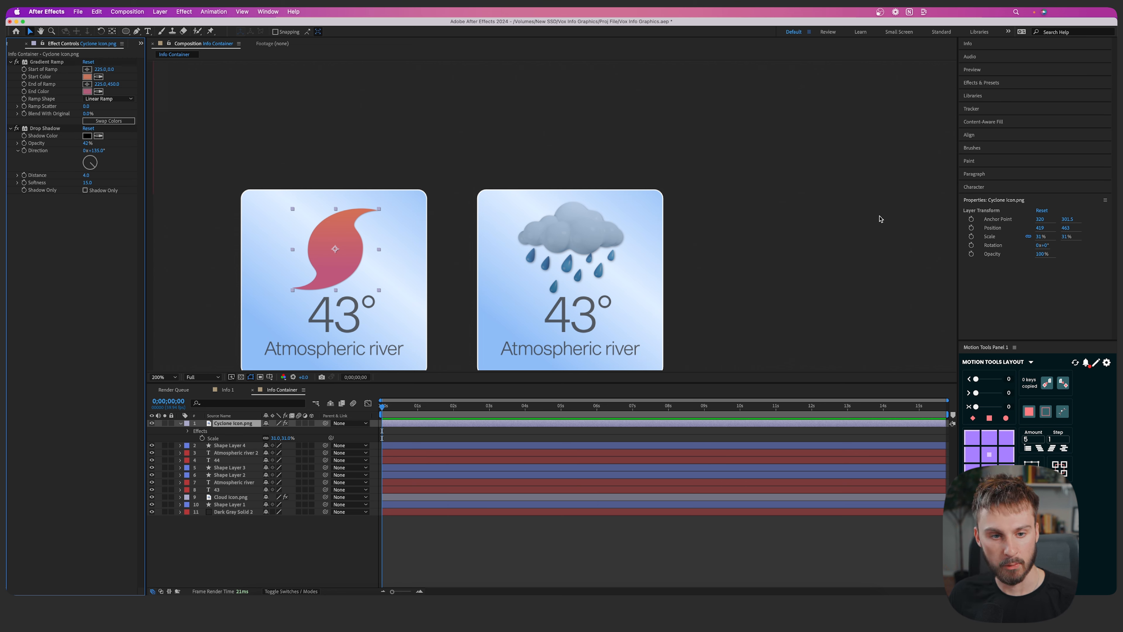
Apply the Shadow/Highlight color correction effect to the cyclone icon on the left card
{"action": "left_click", "coordinate": [993, 136]}
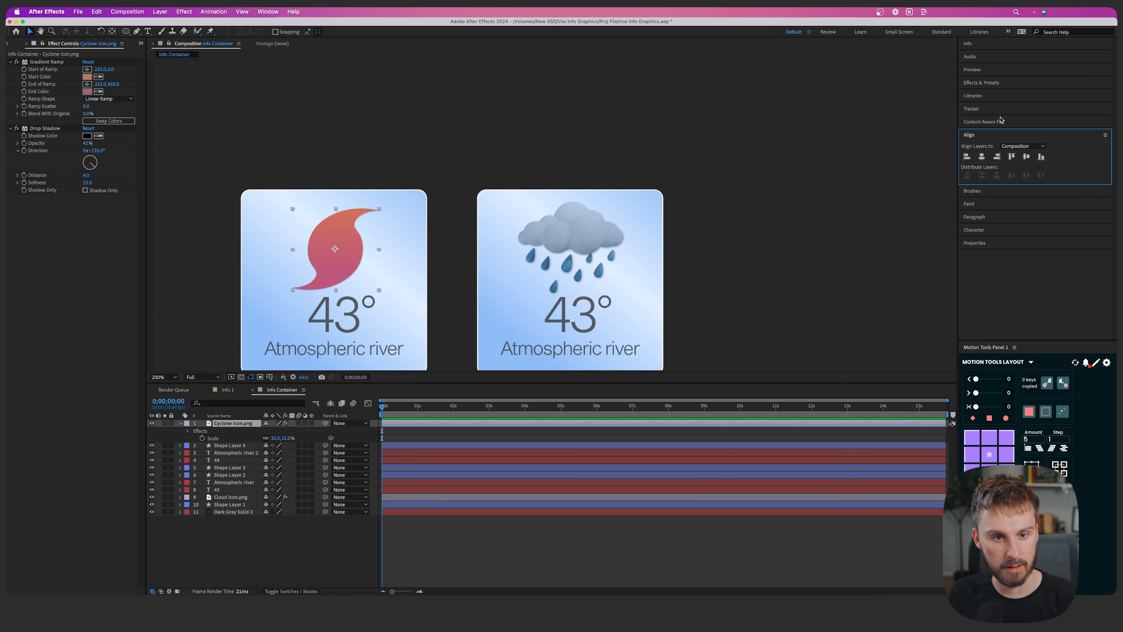
{"action": "left_click", "coordinate": [992, 84]}
{"action": "left_click", "coordinate": [997, 95]}
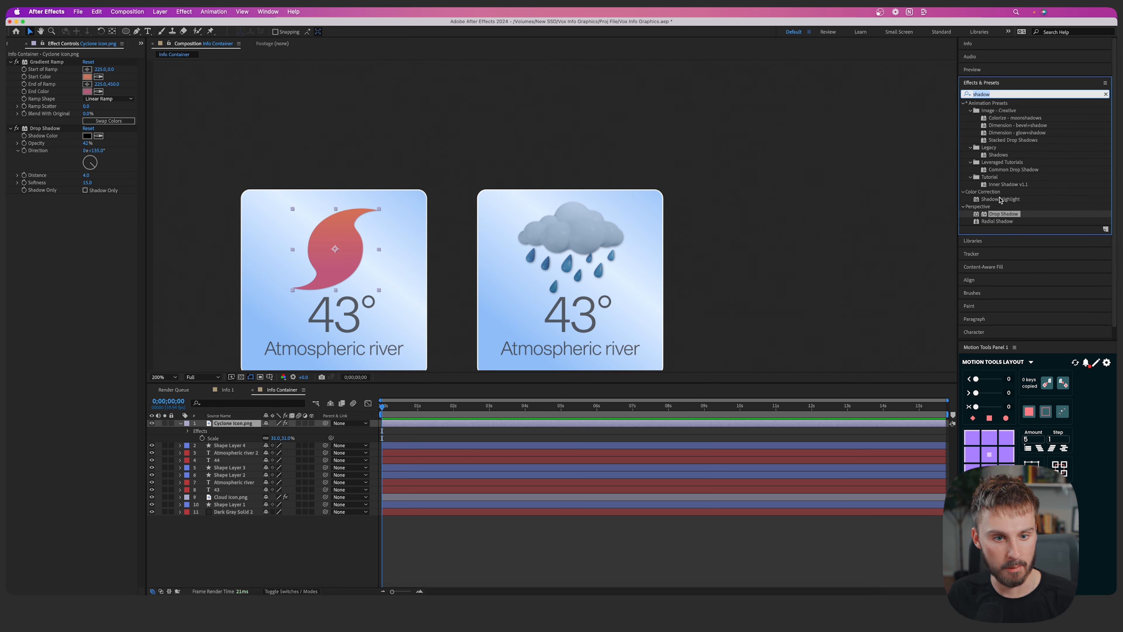
{"action": "left_click", "coordinate": [1013, 200]}
{"action": "left_click_drag", "start_coordinate": [1013, 200], "coordinate": [348, 254]}
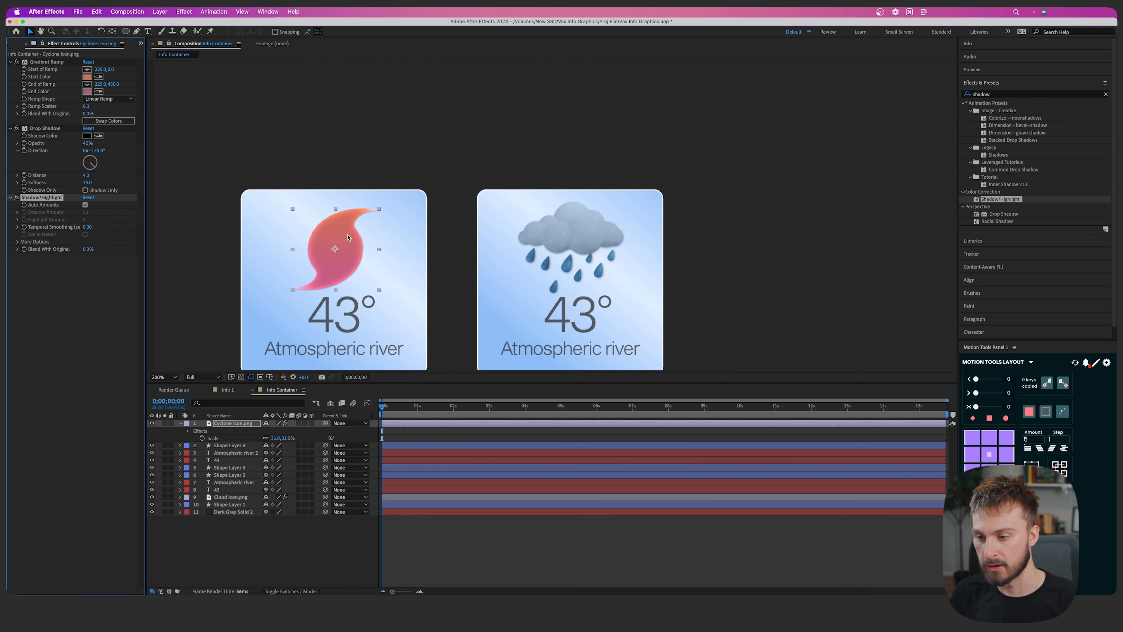
{"action": "left_click", "coordinate": [783, 239]}
Clear the "43" temperature digits on the left cyclone card, keeping the degree symbol
{"action": "double_click", "coordinate": [368, 247]}
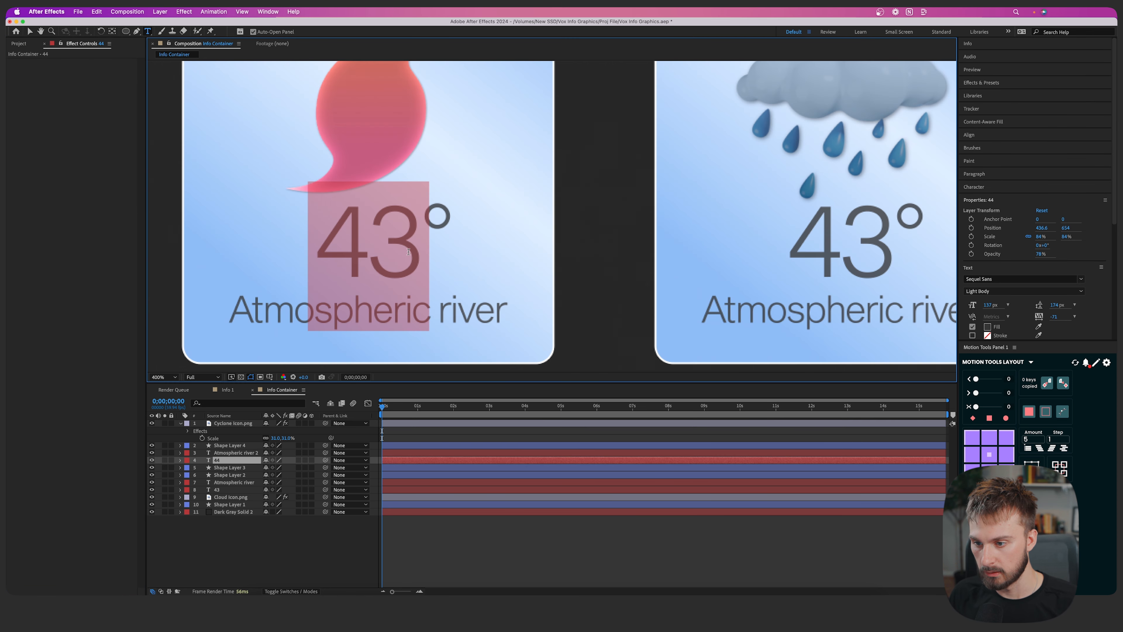
{"action": "left_click", "coordinate": [420, 254]}
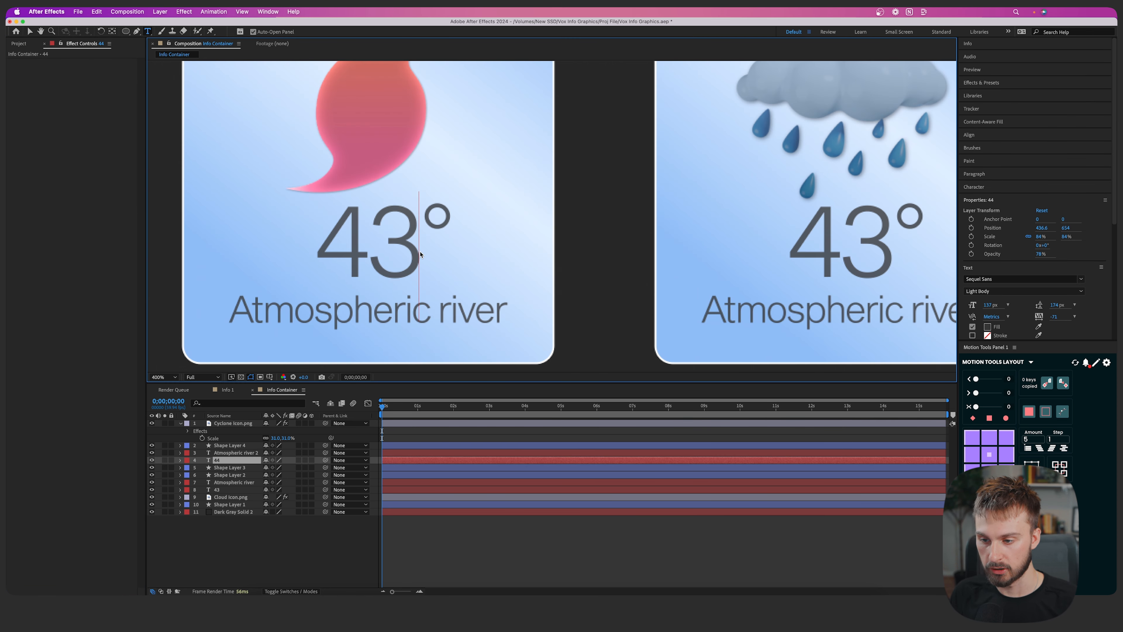
{"action": "key", "text": "BackSpace"}
{"action": "key", "text": "BackSpace"}
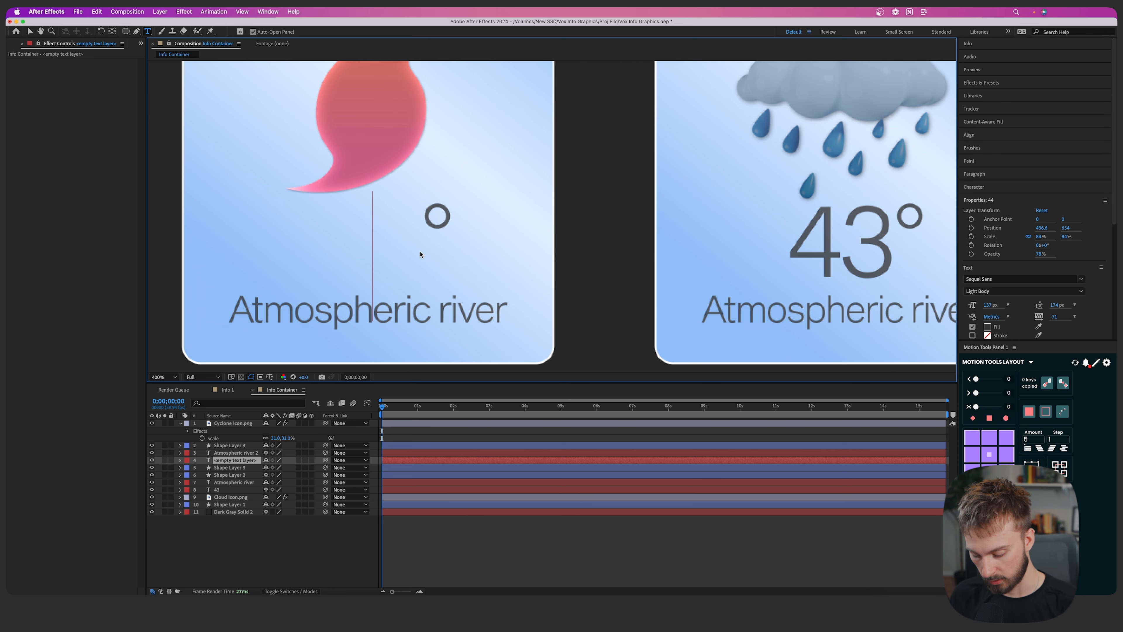
Change the cyclone card's temperature to 63 and its label to "Tropical cyclone"
{"action": "type", "text": "63"}
{"action": "triple_click", "coordinate": [375, 313]}
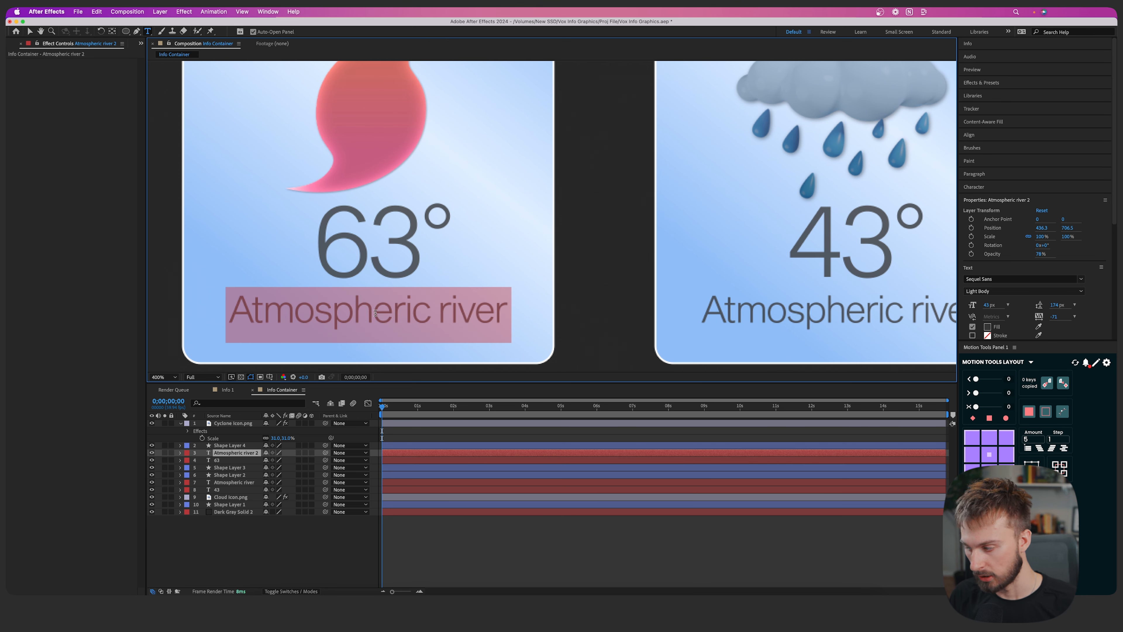
{"action": "type", "text": "Tropical c"}
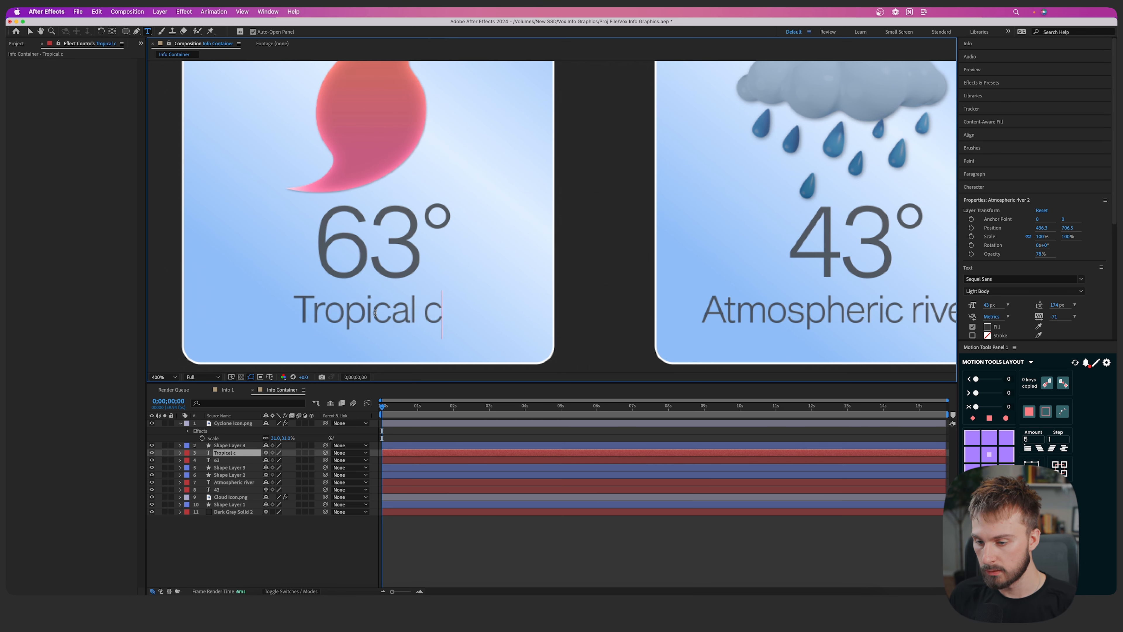
{"action": "type", "text": "yclone"}
{"action": "left_click", "coordinate": [510, 544]}
{"action": "scroll", "coordinate": [351, 244], "scroll_direction": "down", "scroll_amount": 1}
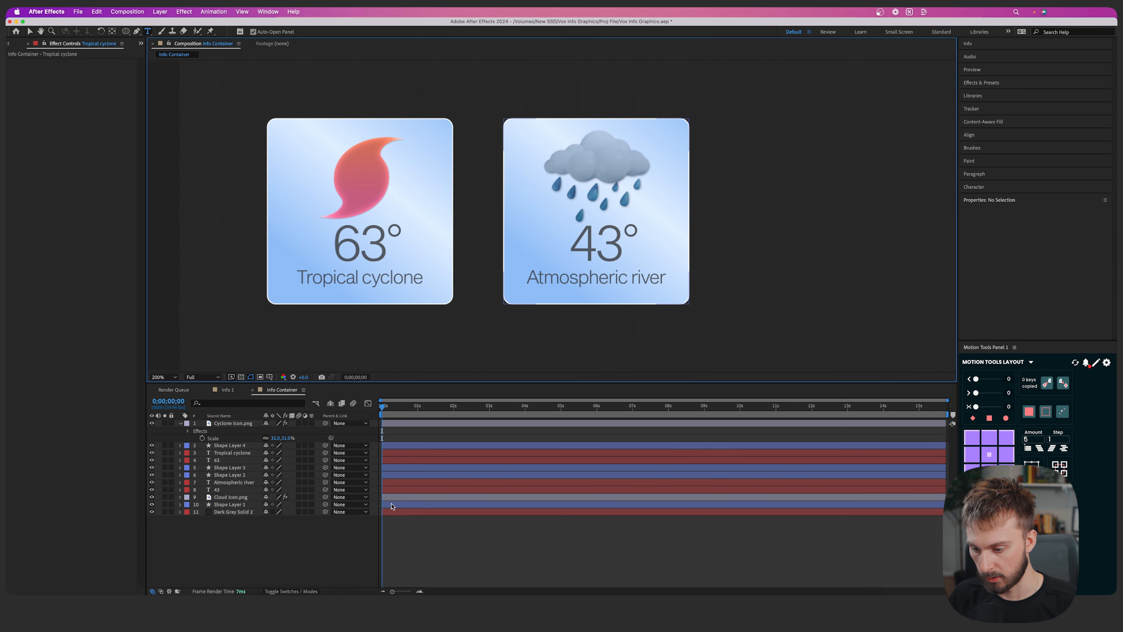
Collapse the expanded properties of all layers in the Info Container composition
{"action": "left_click", "coordinate": [394, 497]}
{"action": "key", "text": "super+a"}
{"action": "key", "text": "s"}
{"action": "key", "text": "s"}
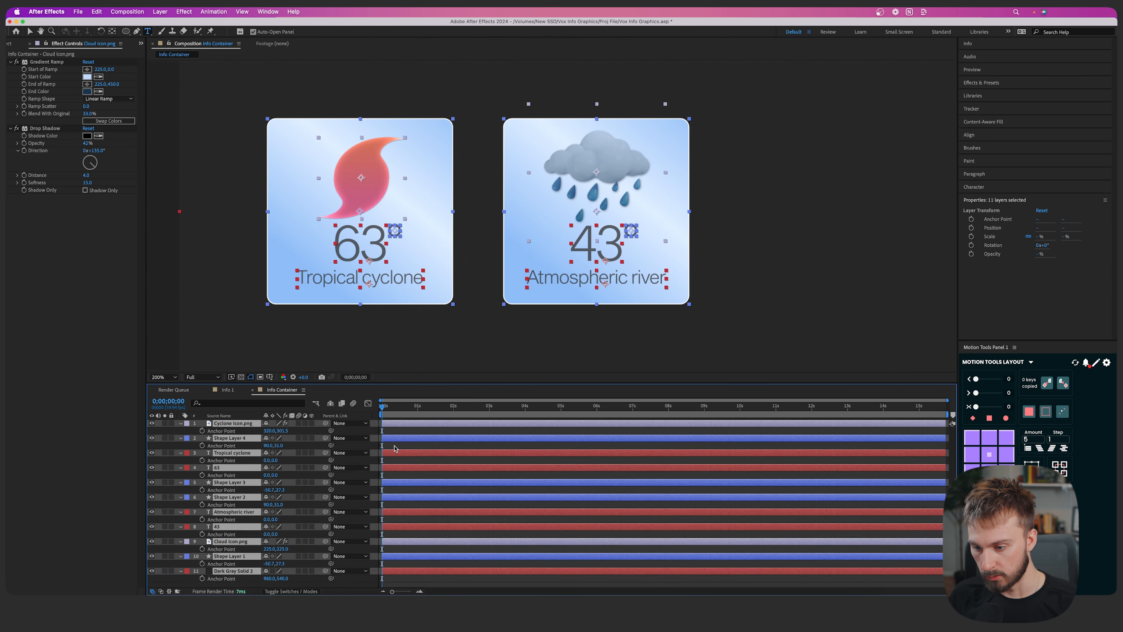
{"action": "left_click", "coordinate": [402, 514]}
Duplicate the five layers of the Atmospheric river card and move the copies above all other layers
{"action": "left_click", "coordinate": [403, 490]}
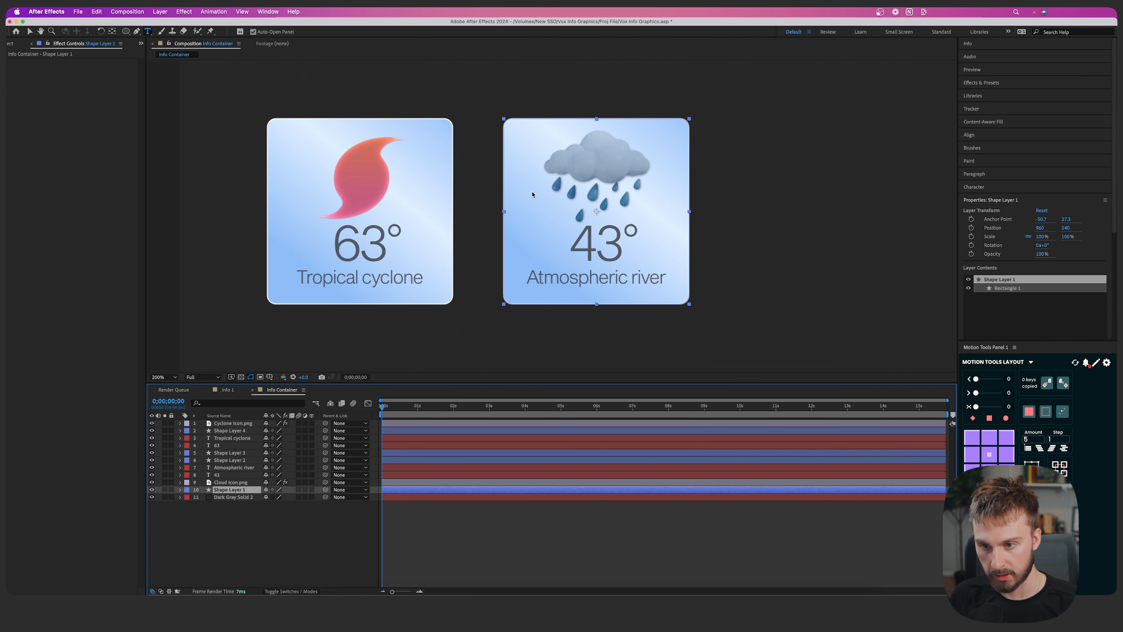
{"action": "left_click", "coordinate": [400, 461], "text": "shift"}
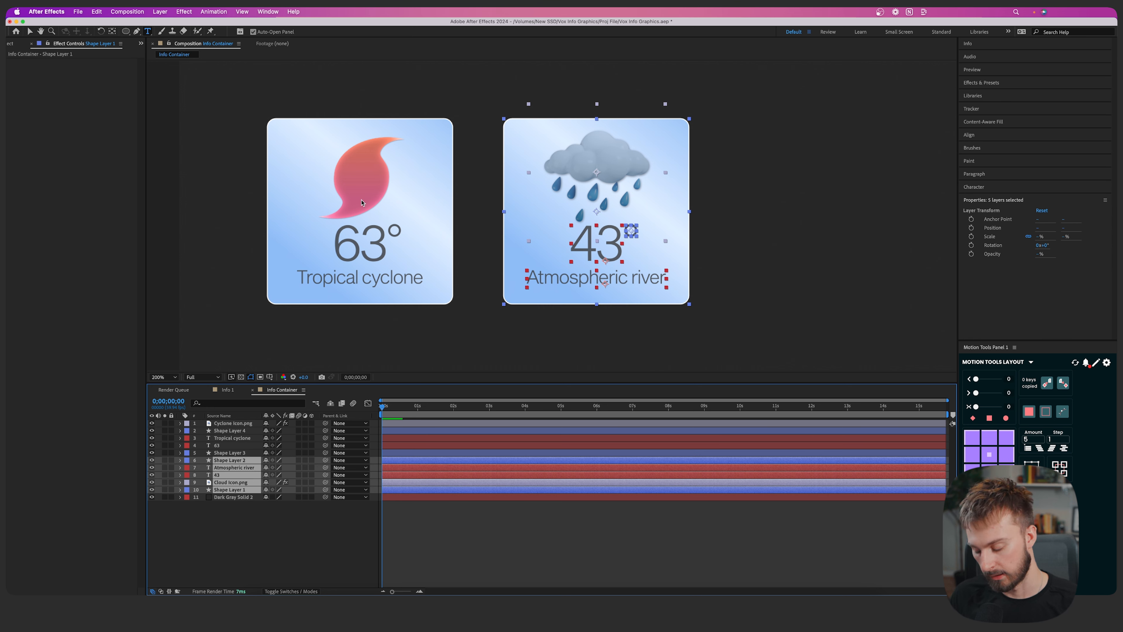
{"action": "key", "text": "super+d"}
{"action": "left_click_drag", "start_coordinate": [230, 520], "coordinate": [234, 421]}
Move the duplicated card to the right of the Atmospheric river card, leaving an even gap between the cards
{"action": "key", "text": "v"}
{"action": "left_click_drag", "start_coordinate": [571, 212], "coordinate": [670, 238]}
{"action": "key", "text": "Right"}
{"action": "key", "text": "Right"}
{"action": "key", "text": "Right"}
{"action": "key", "text": "Right"}
{"action": "key", "text": "Right"}
{"action": "key", "text": "Right"}
{"action": "left_click", "coordinate": [587, 356]}
Replace the cloud icon on the third card with Hot icon.webp from the project assets
{"action": "left_click", "coordinate": [401, 445]}
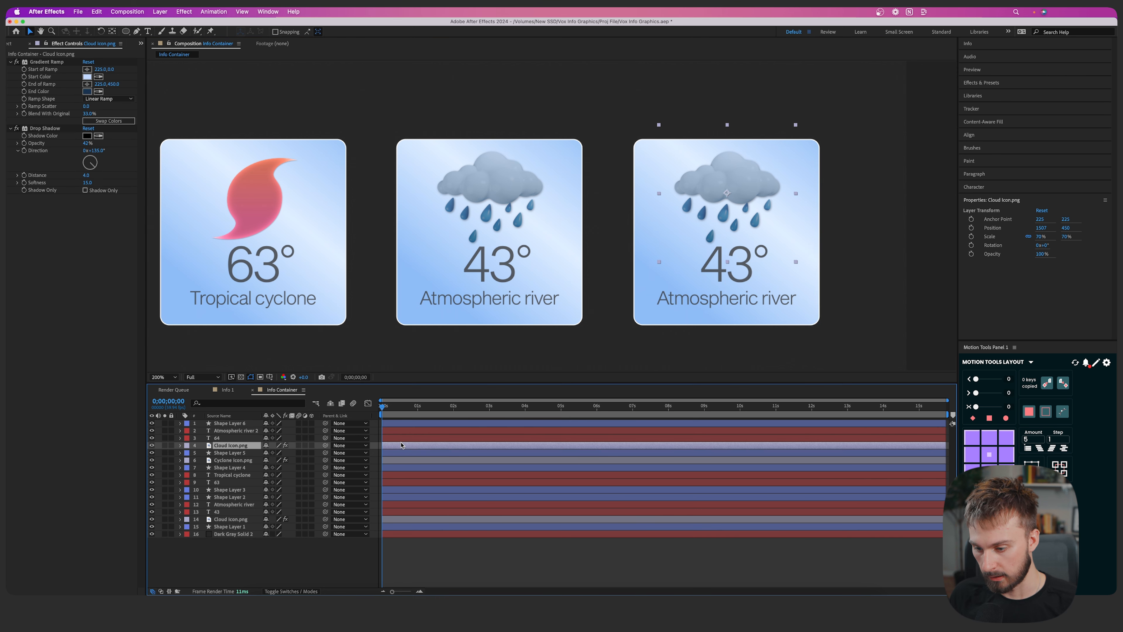
{"action": "key", "text": "Delete"}
{"action": "key", "text": "super+0"}
{"action": "left_click", "coordinate": [35, 164]}
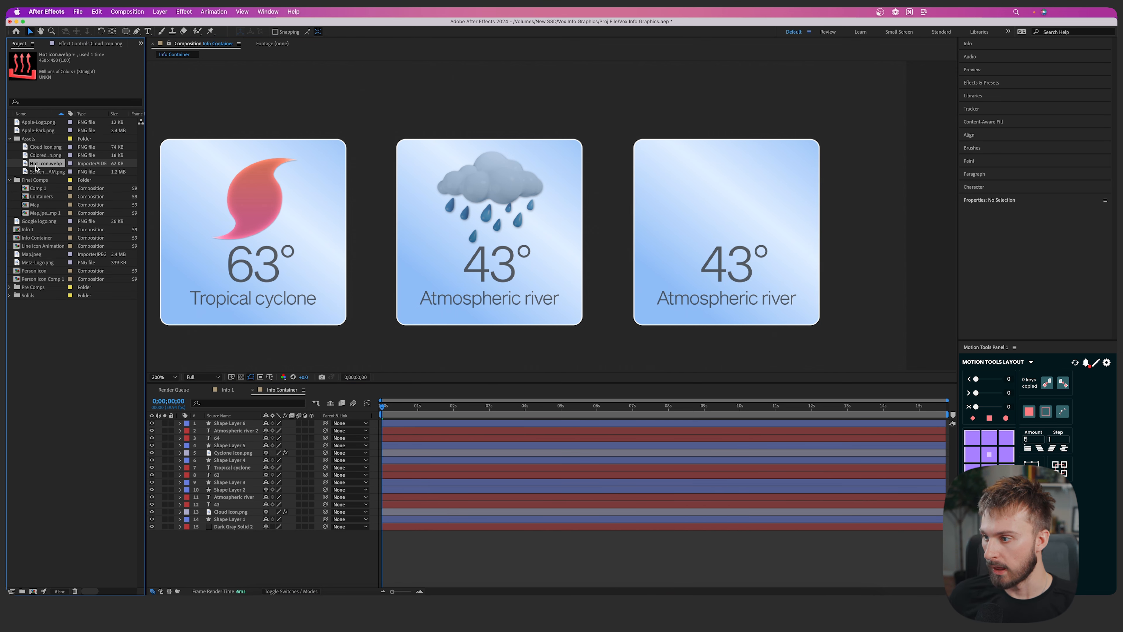
{"action": "left_click_drag", "start_coordinate": [36, 164], "coordinate": [717, 217]}
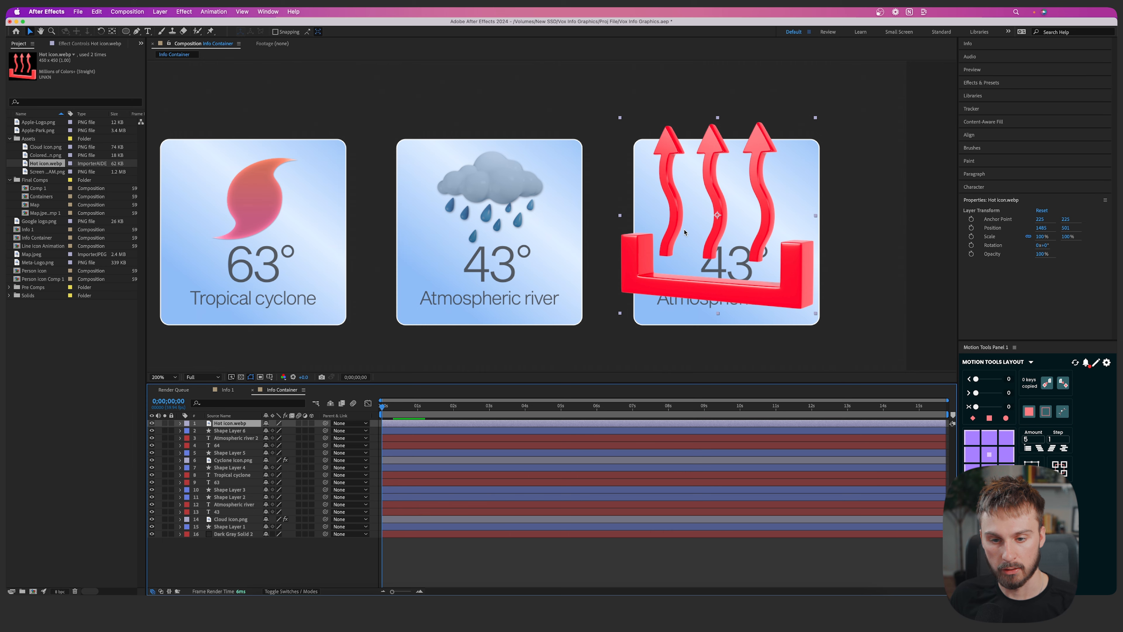
Scale the hot icon to 54%, rotate it 20°, and position it over the third card's upper area
{"action": "key", "text": "comma"}
{"action": "key", "text": "period"}
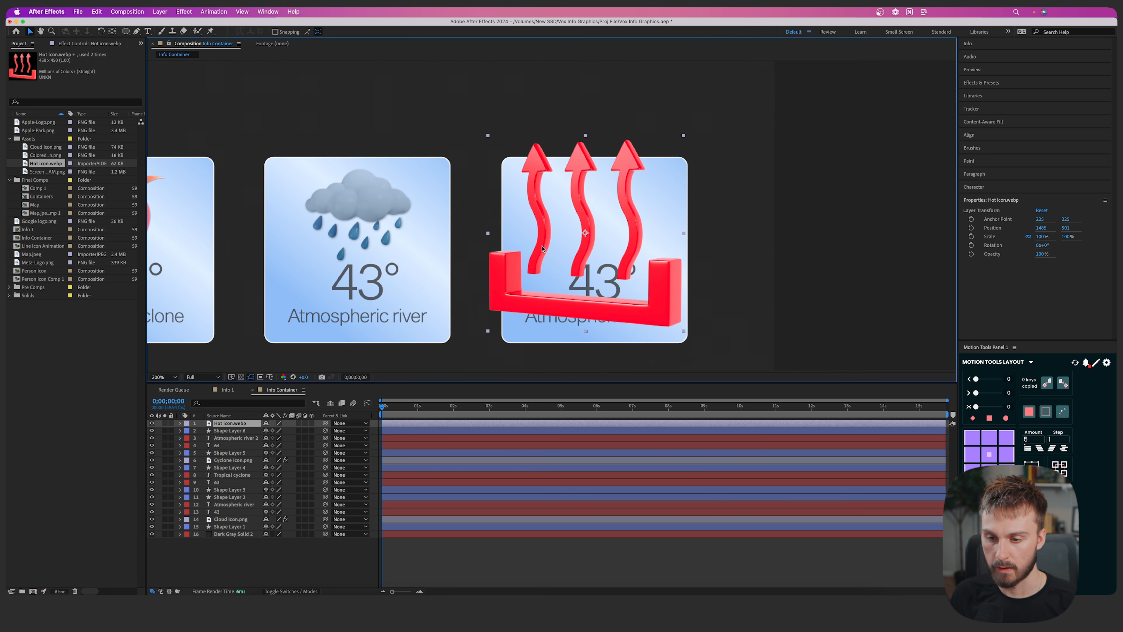
{"action": "key", "text": "s"}
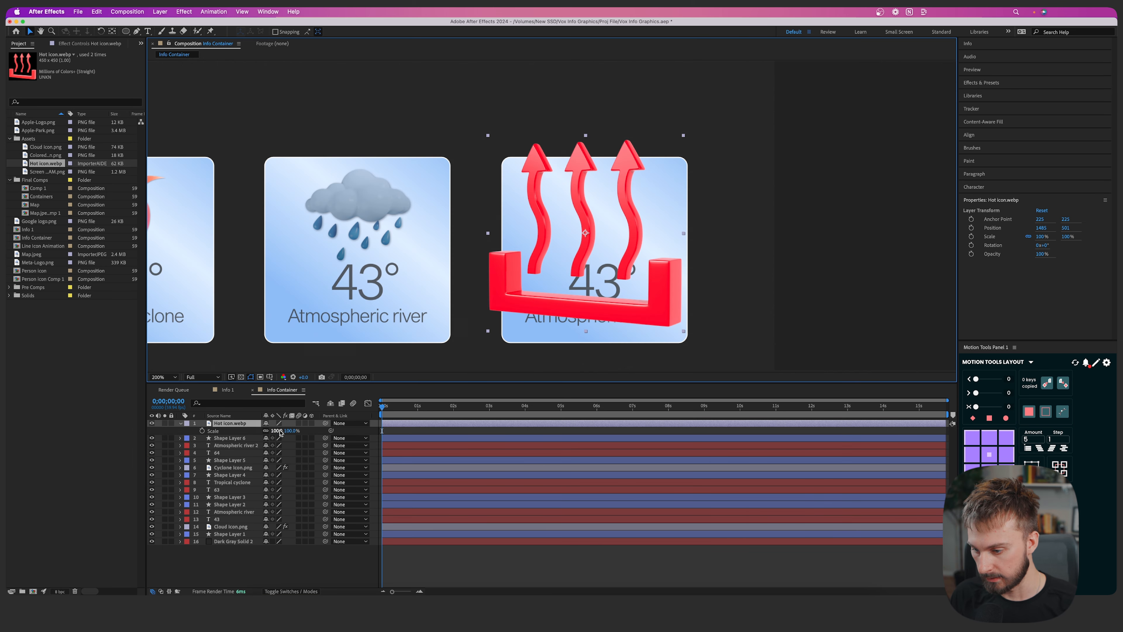
{"action": "key", "text": "r"}
{"action": "mouse_move", "coordinate": [280, 431]}
{"action": "left_mouse_down"}
{"action": "mouse_move", "coordinate": [266, 432]}
{"action": "mouse_move", "coordinate": [287, 431]}
{"action": "left_mouse_up"}
{"action": "key", "text": "super+z"}
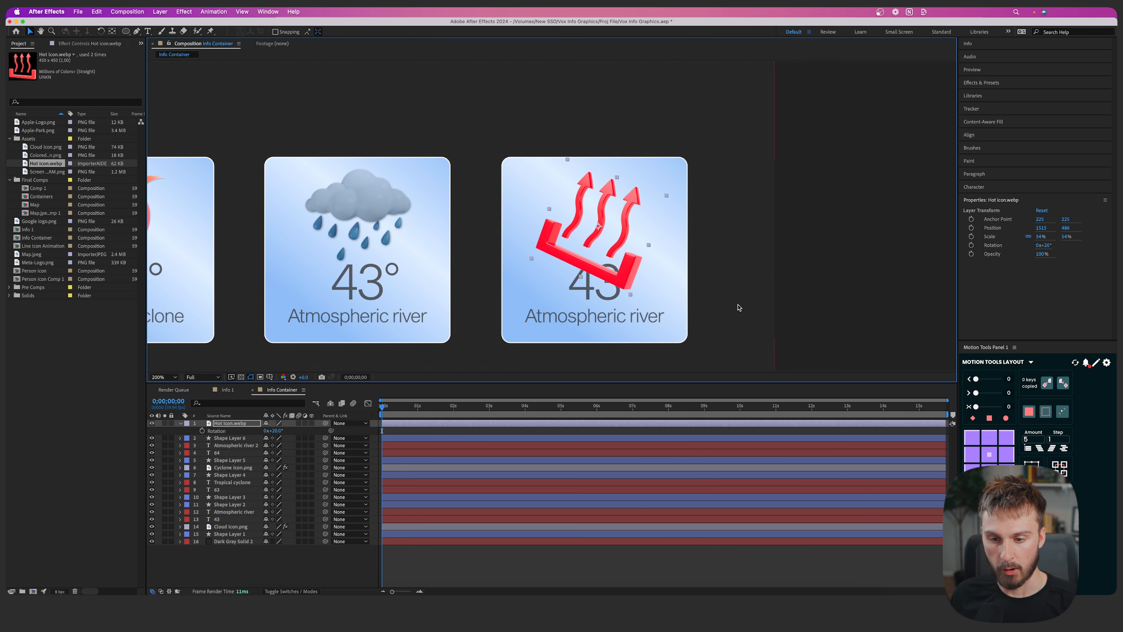
Draw a closed Pen mask on the hot icon layer around the red base beneath the arrows
{"action": "left_click", "coordinate": [729, 306]}
{"action": "scroll", "coordinate": [625, 262], "scroll_direction": "up", "scroll_amount": 2}
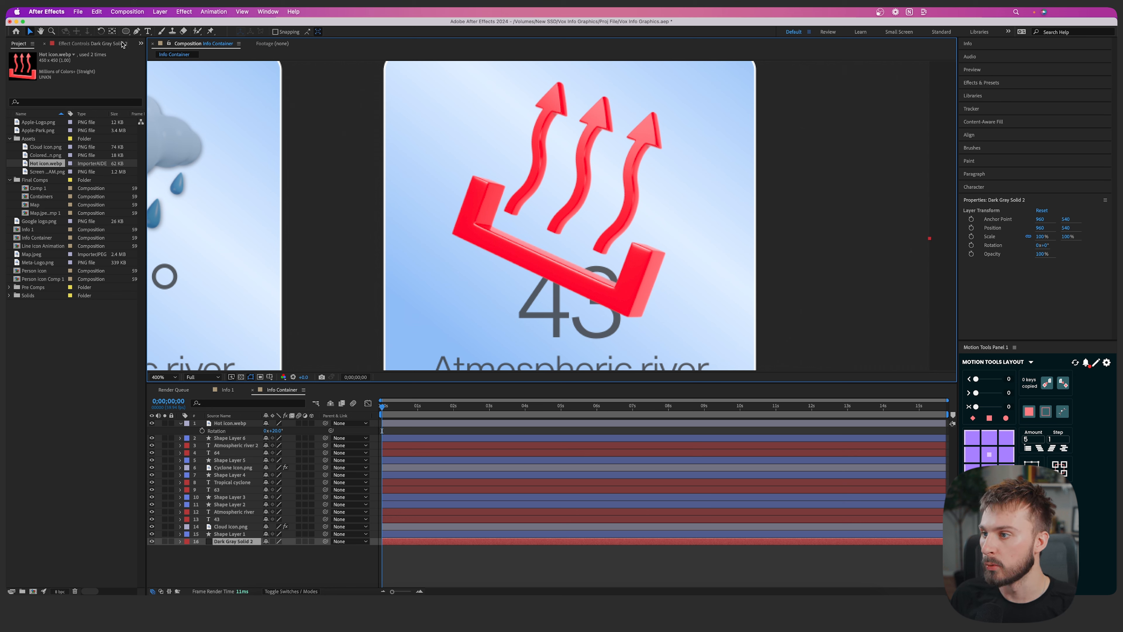
{"action": "left_click", "coordinate": [136, 32]}
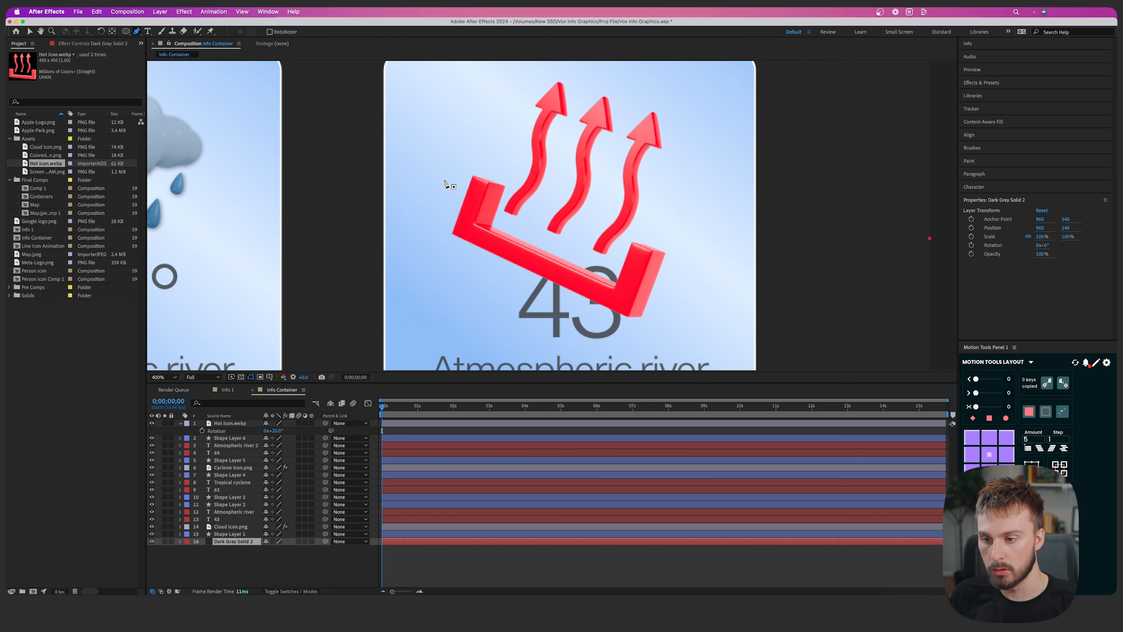
{"action": "left_click", "coordinate": [407, 431]}
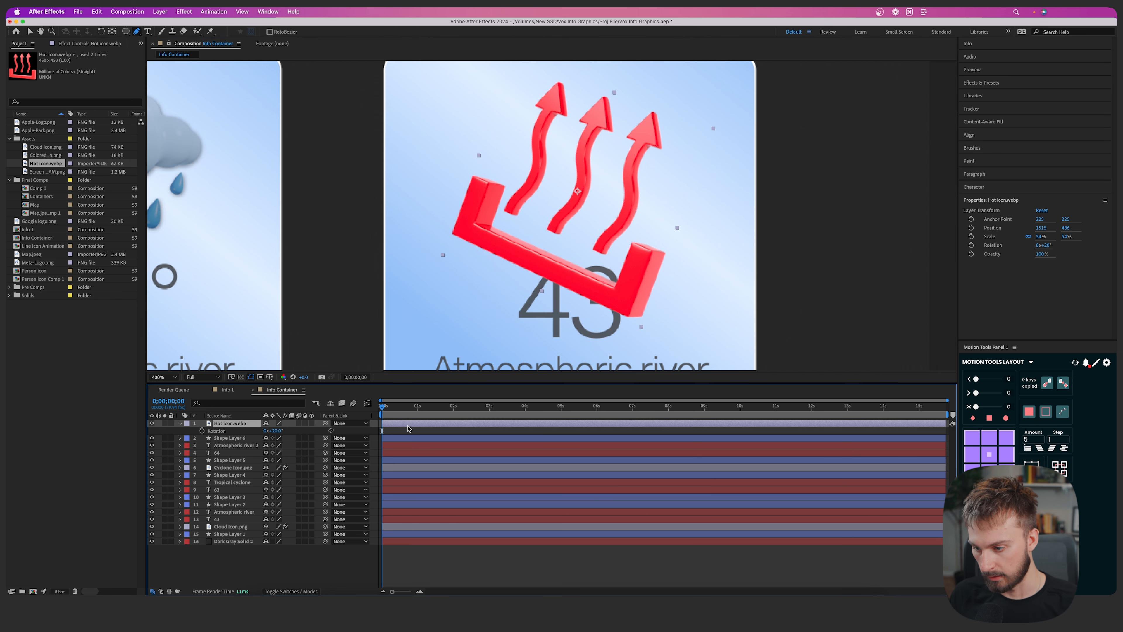
{"action": "left_click", "coordinate": [454, 160]}
{"action": "left_click", "coordinate": [448, 255]}
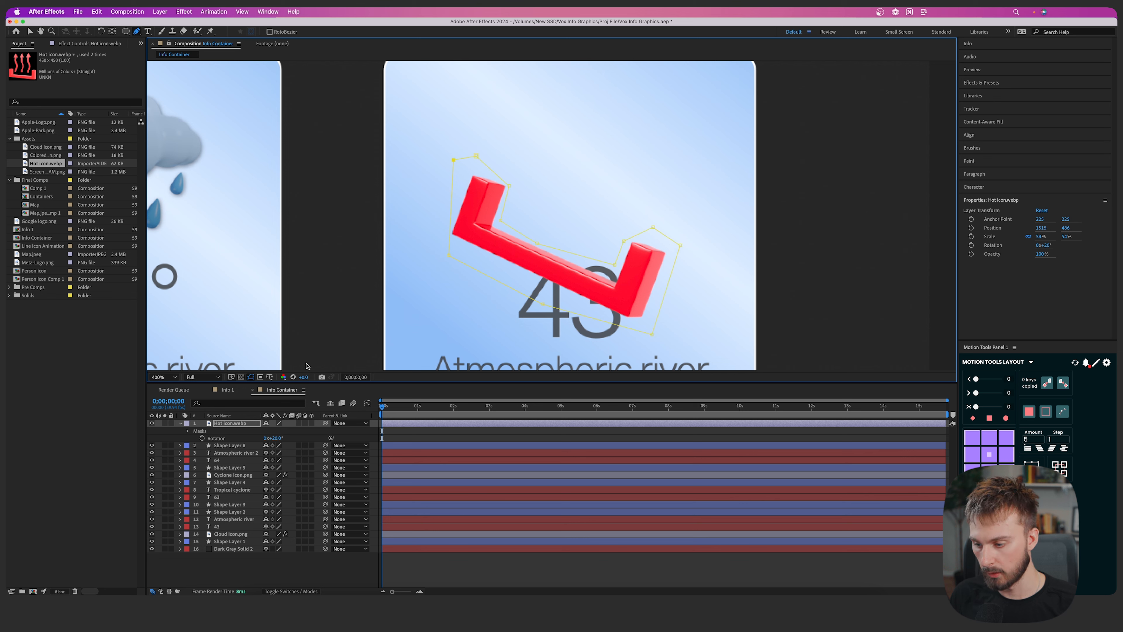
Set the hot icon's mask mode to Subtract to hide the base and keep the arrows
{"action": "left_click", "coordinate": [187, 430]}
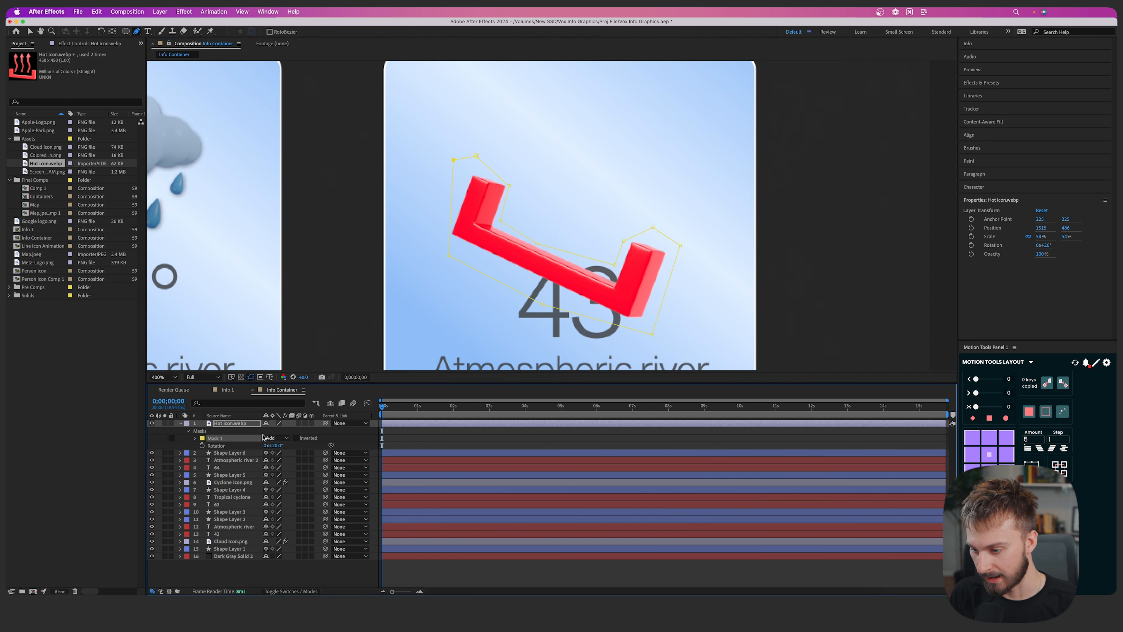
{"action": "left_click", "coordinate": [270, 438]}
{"action": "left_click", "coordinate": [289, 467]}
Shift the masked arrows slightly to center them above the third card's temperature and set their rotation to 30°
{"action": "scroll", "coordinate": [552, 256], "scroll_direction": "down", "scroll_amount": 1}
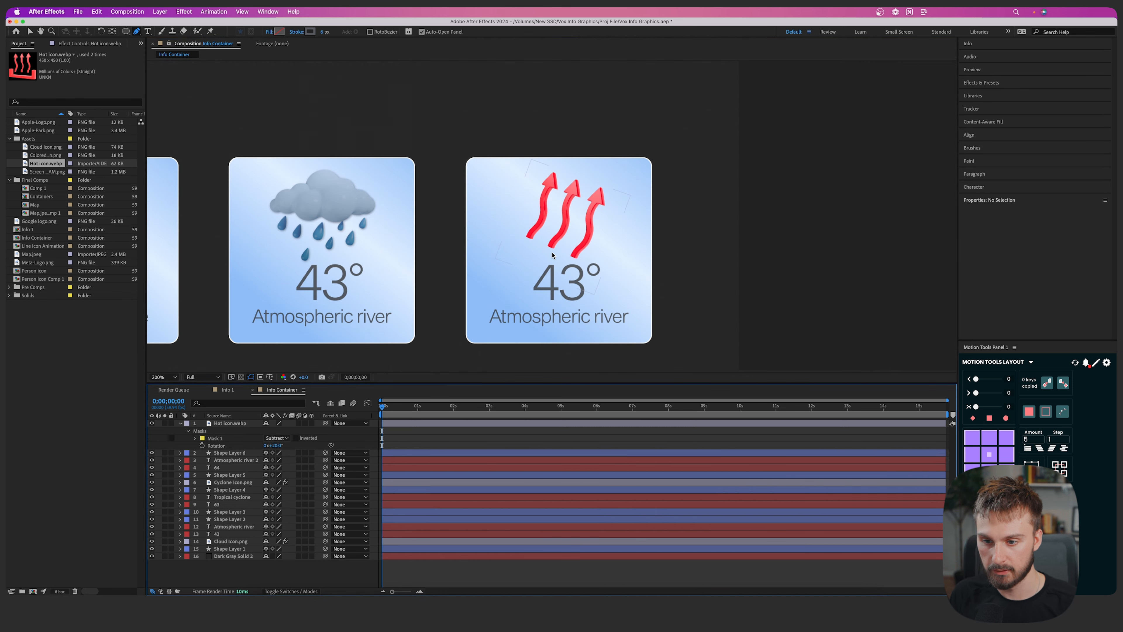
{"action": "key", "text": "v"}
{"action": "left_click", "coordinate": [540, 271]}
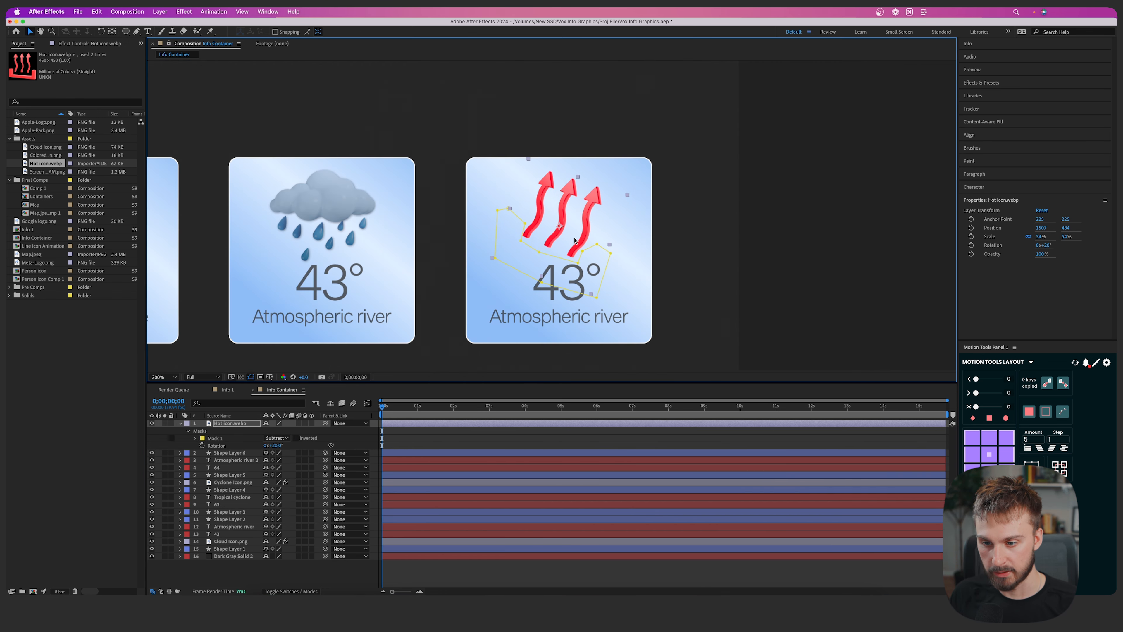
{"action": "key", "text": "r"}
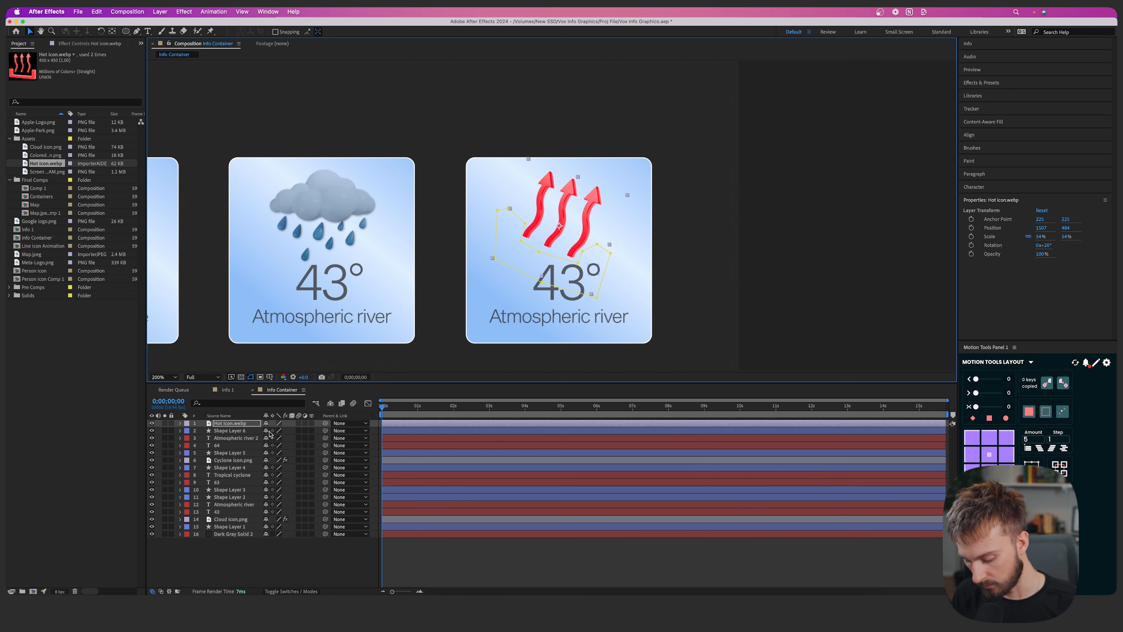
{"action": "key", "text": "r"}
{"action": "left_click_drag", "start_coordinate": [272, 431], "coordinate": [282, 431]}
{"action": "key", "text": "F2"}
{"action": "scroll", "coordinate": [352, 345], "scroll_direction": "down", "scroll_amount": 1}
{"action": "left_click_drag", "start_coordinate": [295, 296], "coordinate": [306, 288]}
Copy the Gradient Ramp, Drop Shadow and Shadow/Highlight effects from the cyclone icon to the hot icon
{"action": "left_click", "coordinate": [241, 282]}
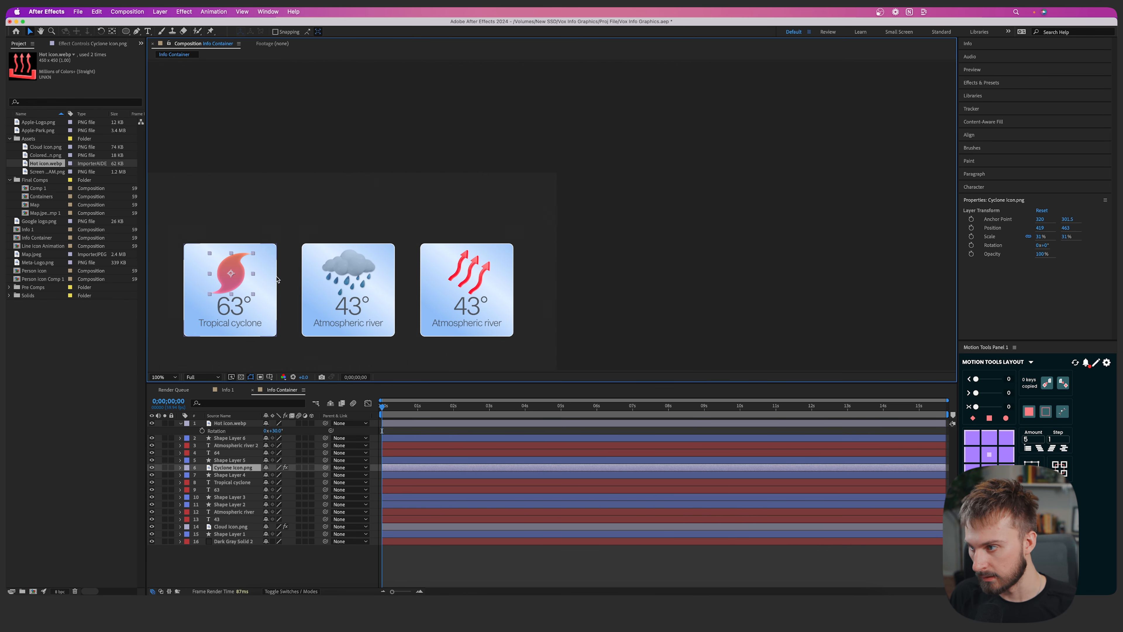
{"action": "left_click", "coordinate": [88, 44]}
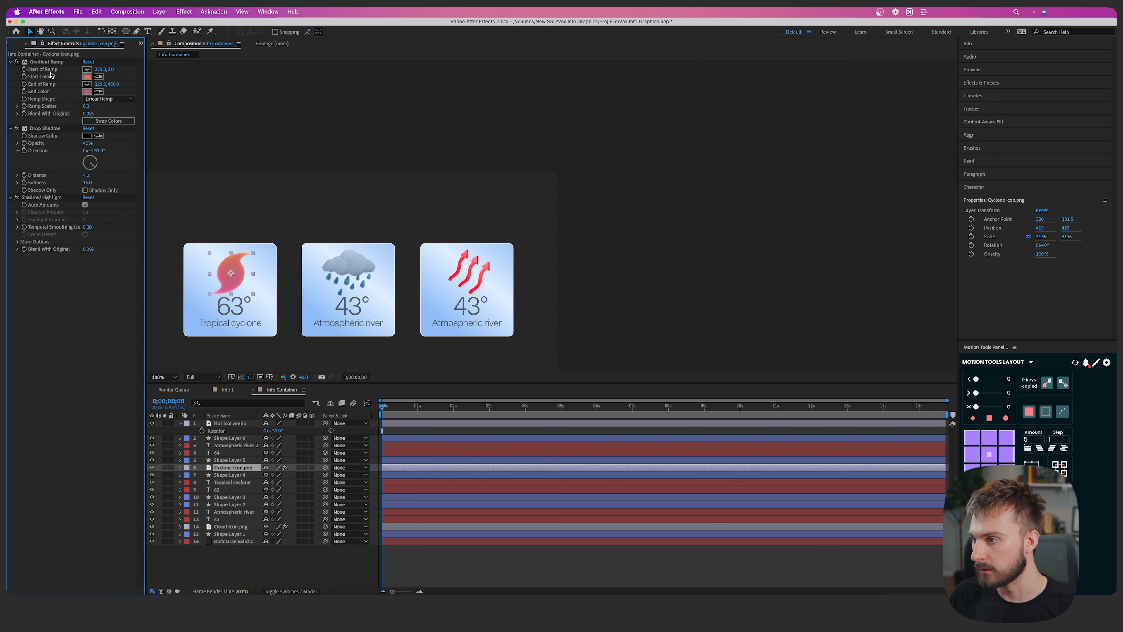
{"action": "left_click", "coordinate": [43, 63]}
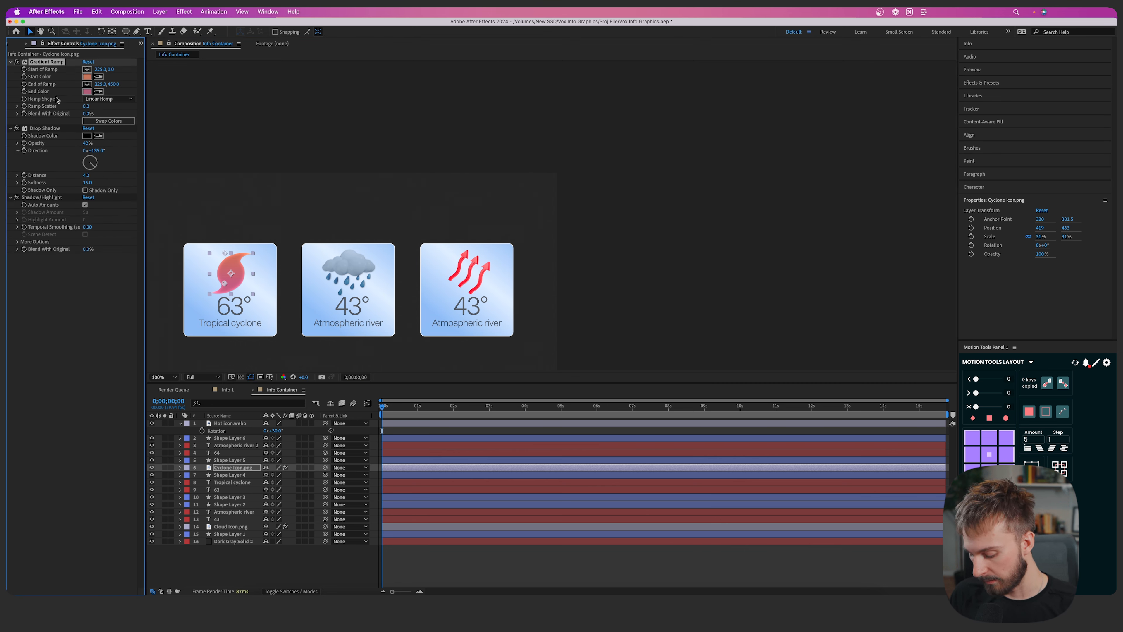
{"action": "left_click", "coordinate": [47, 130]}
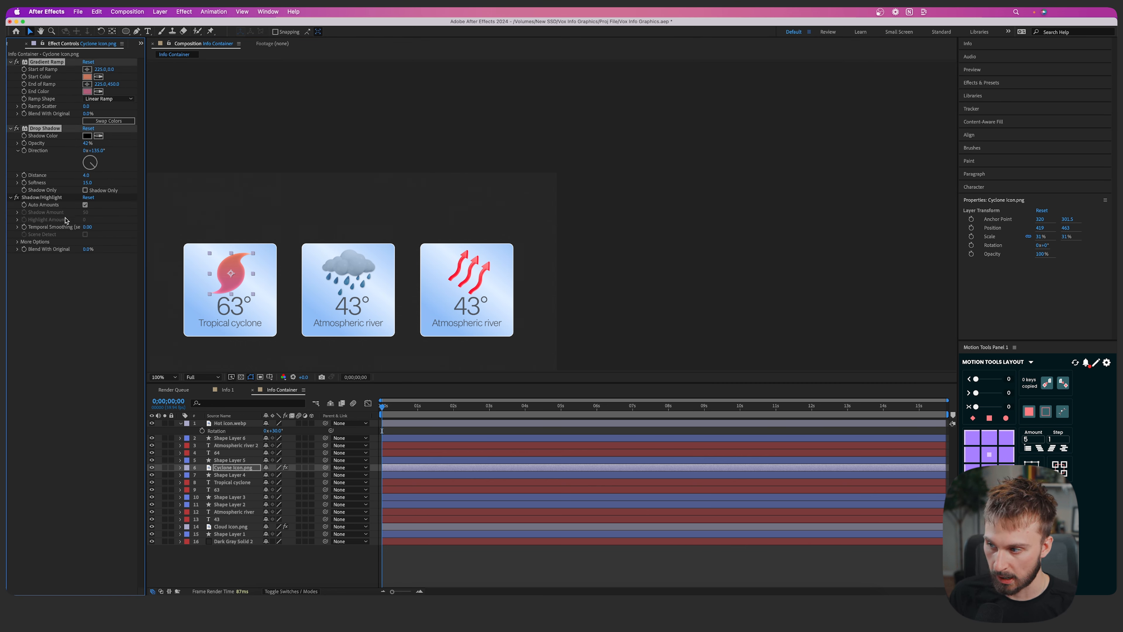
{"action": "left_click", "coordinate": [43, 199]}
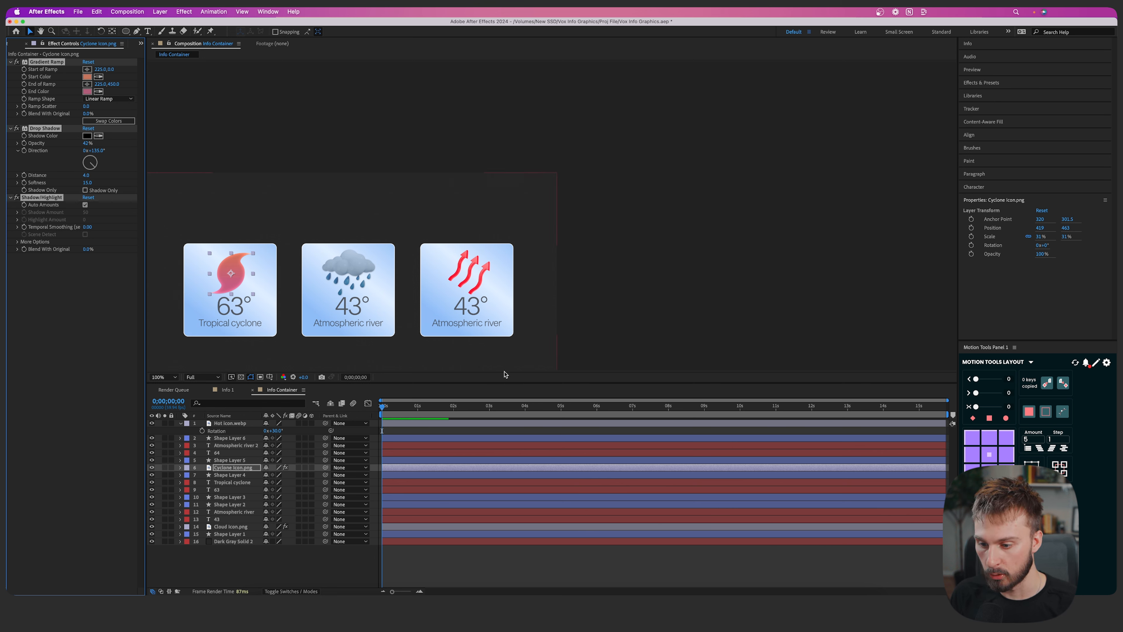
{"action": "left_click", "coordinate": [402, 424]}
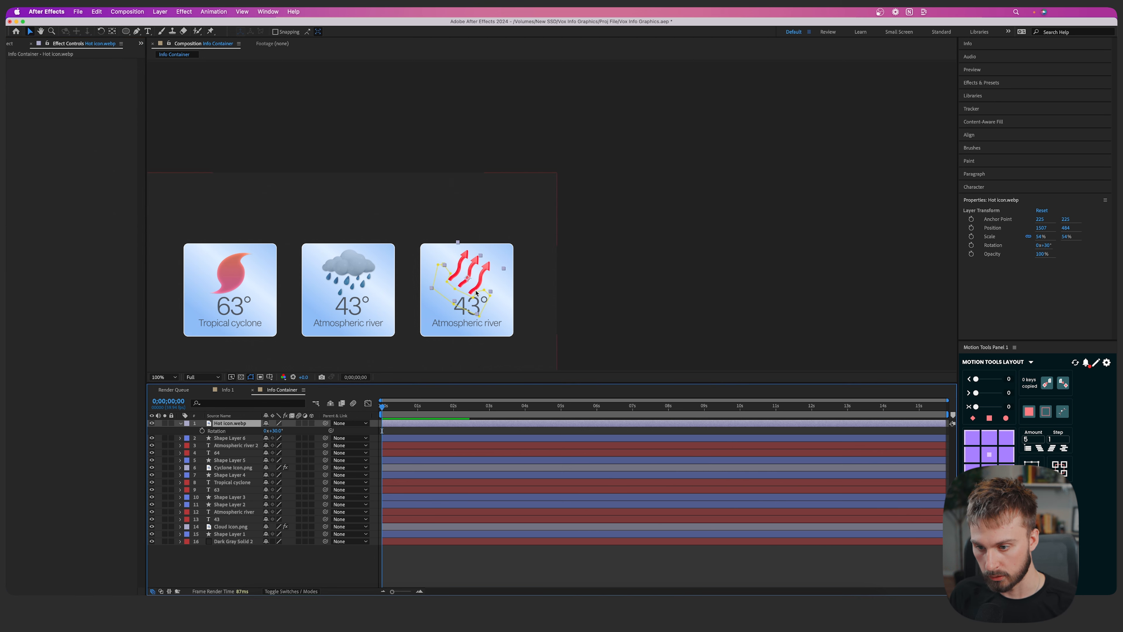
{"action": "scroll", "coordinate": [475, 286], "scroll_direction": "up", "scroll_amount": 2}
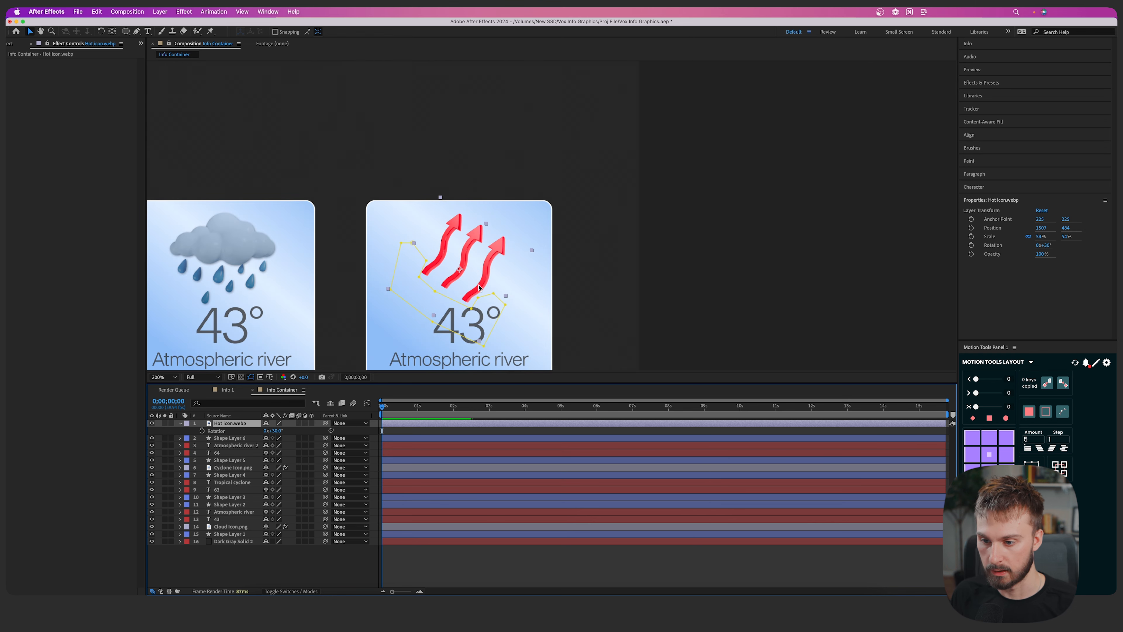
{"action": "key", "text": "super+v"}
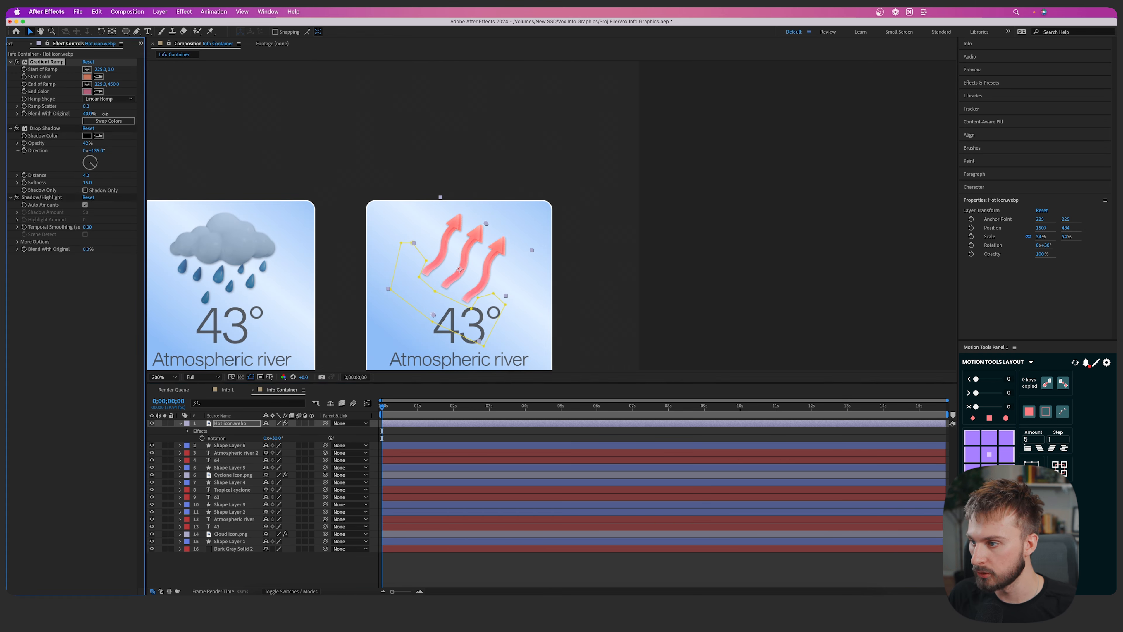
Adjust the hot icon's Gradient Ramp blend with the original and change its end color to dark orange
{"action": "left_click_drag", "start_coordinate": [102, 115], "coordinate": [93, 114]}
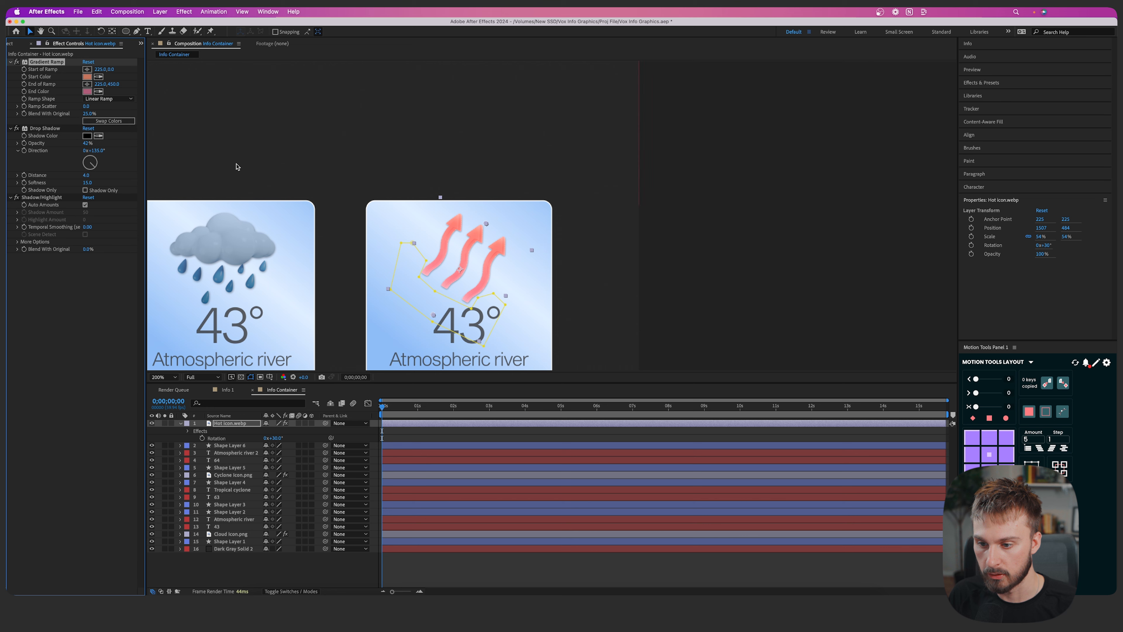
{"action": "left_click", "coordinate": [88, 92]}
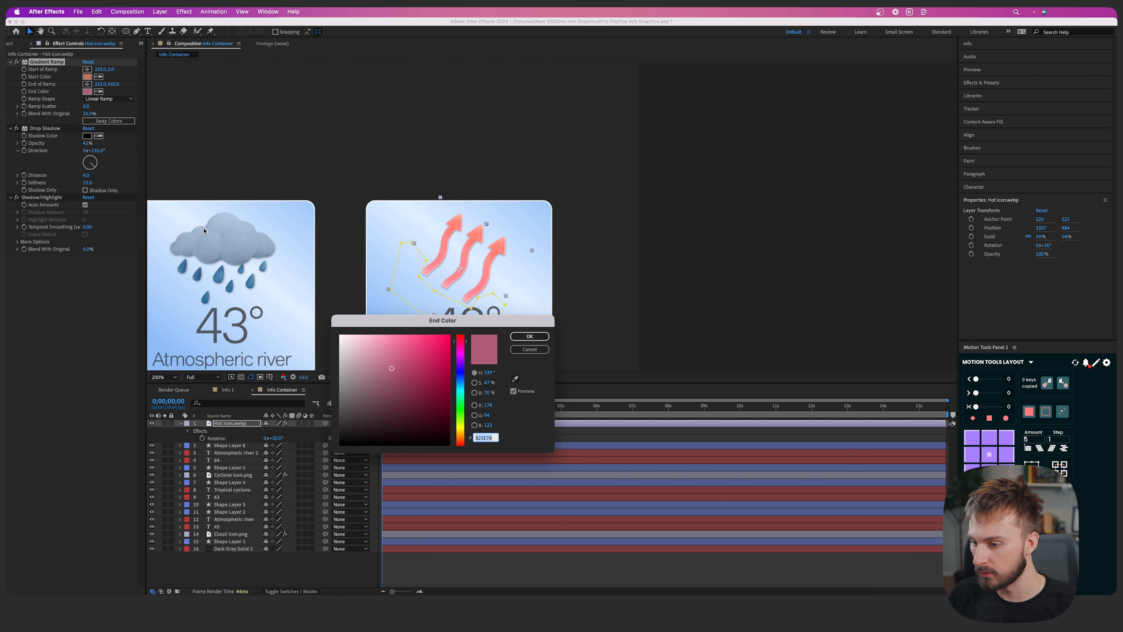
{"action": "left_click", "coordinate": [461, 437]}
{"action": "left_click_drag", "start_coordinate": [415, 376], "coordinate": [424, 389]}
{"action": "key", "text": "Return"}
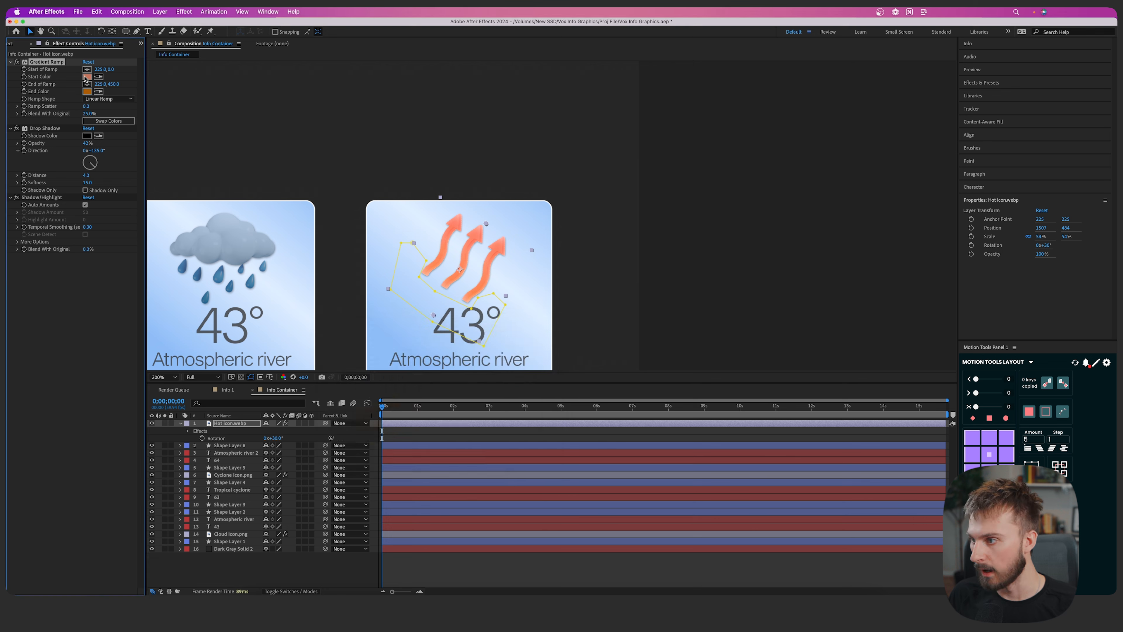
Change the hot icon's Gradient Ramp start color to yellow and set Blend With Original to 18%
{"action": "left_click", "coordinate": [86, 79]}
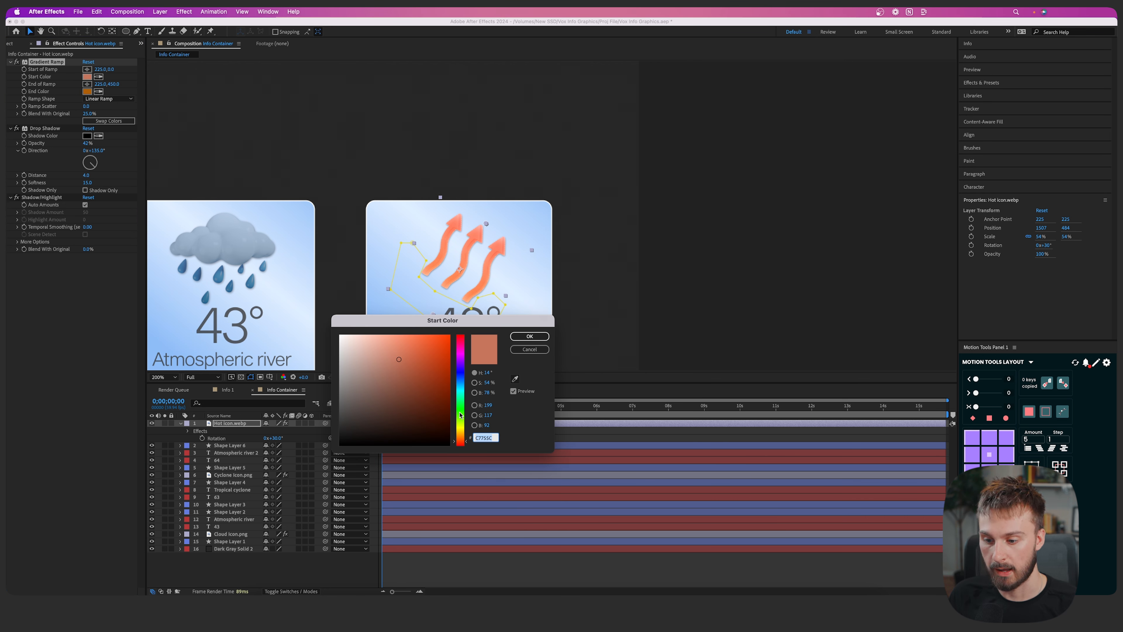
{"action": "left_click_drag", "start_coordinate": [460, 433], "coordinate": [461, 428]}
{"action": "key", "text": "Return"}
{"action": "left_click_drag", "start_coordinate": [87, 114], "coordinate": [82, 114]}
Lower the hot icon layer's opacity to 81%
{"action": "left_click", "coordinate": [738, 319]}
{"action": "key", "text": "comma"}
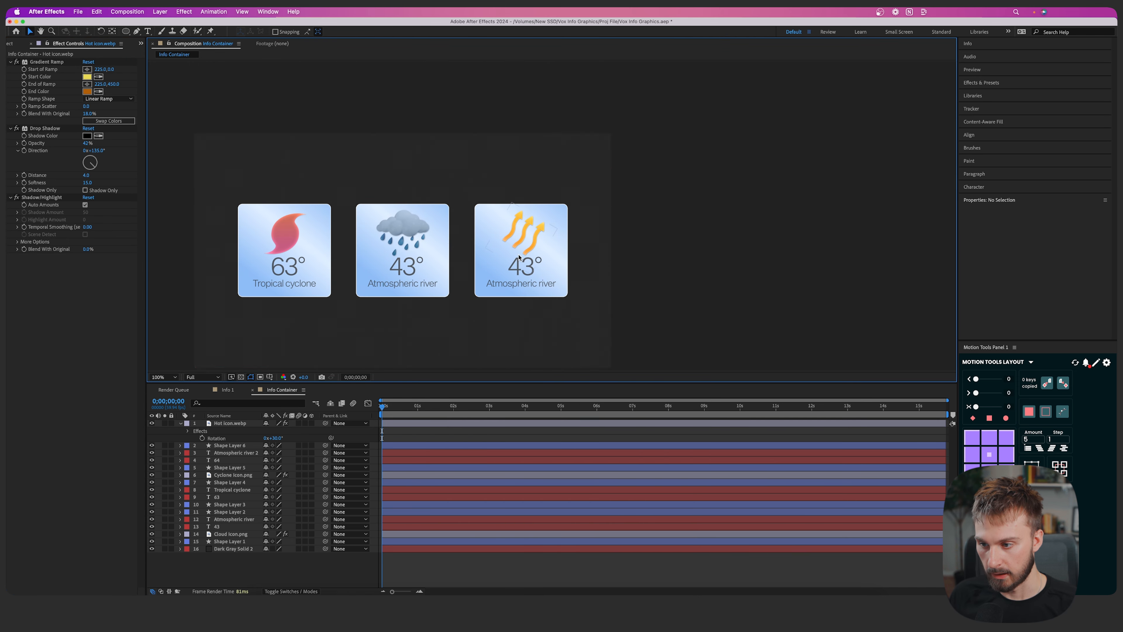
{"action": "left_click", "coordinate": [410, 422]}
{"action": "key", "text": "t"}
{"action": "left_click_drag", "start_coordinate": [269, 430], "coordinate": [260, 431]}
Change the third card's temperature to 103 and move its degree circle outward so it clears the last digit
{"action": "scroll", "coordinate": [506, 288], "scroll_direction": "up", "scroll_amount": 2}
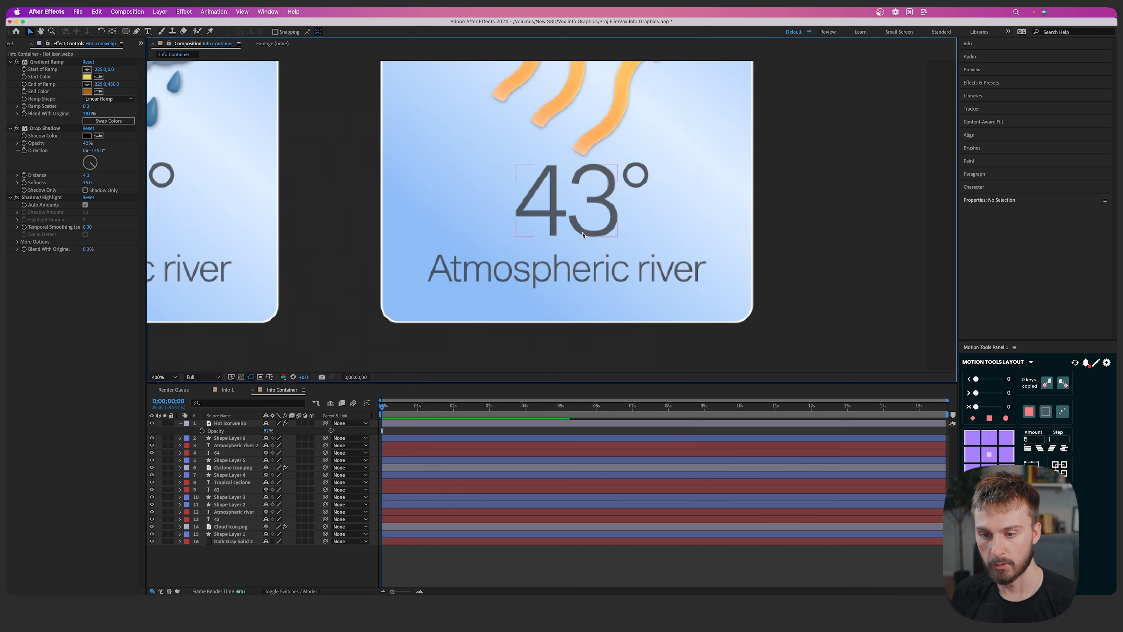
{"action": "left_click", "coordinate": [583, 233]}
{"action": "double_click", "coordinate": [575, 221]}
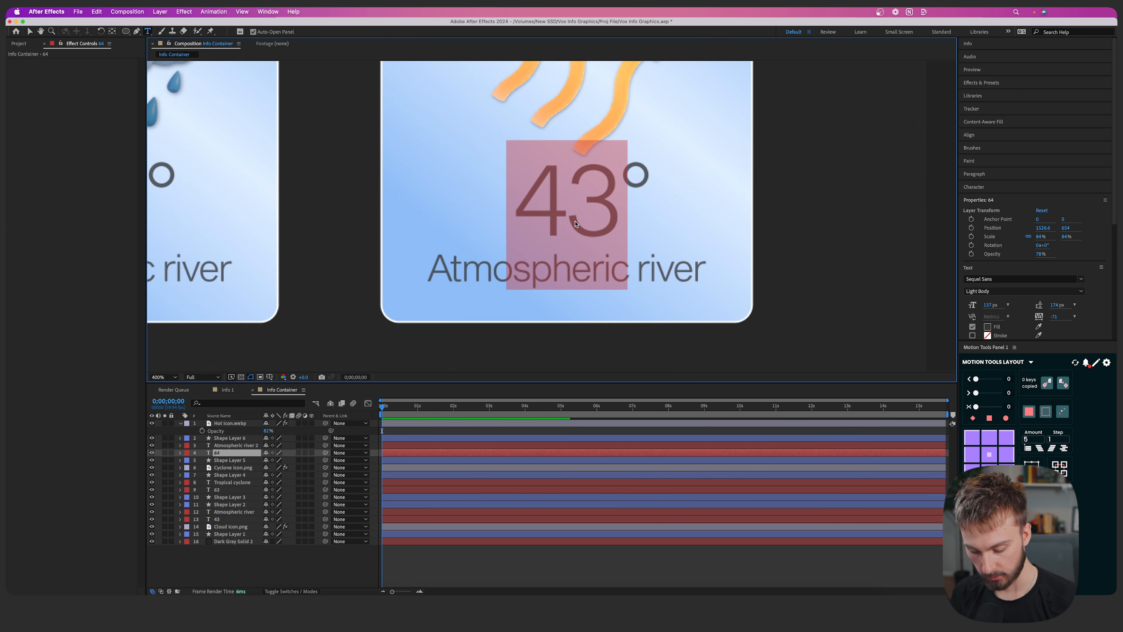
{"action": "type", "text": "103"}
{"action": "left_click", "coordinate": [630, 186]}
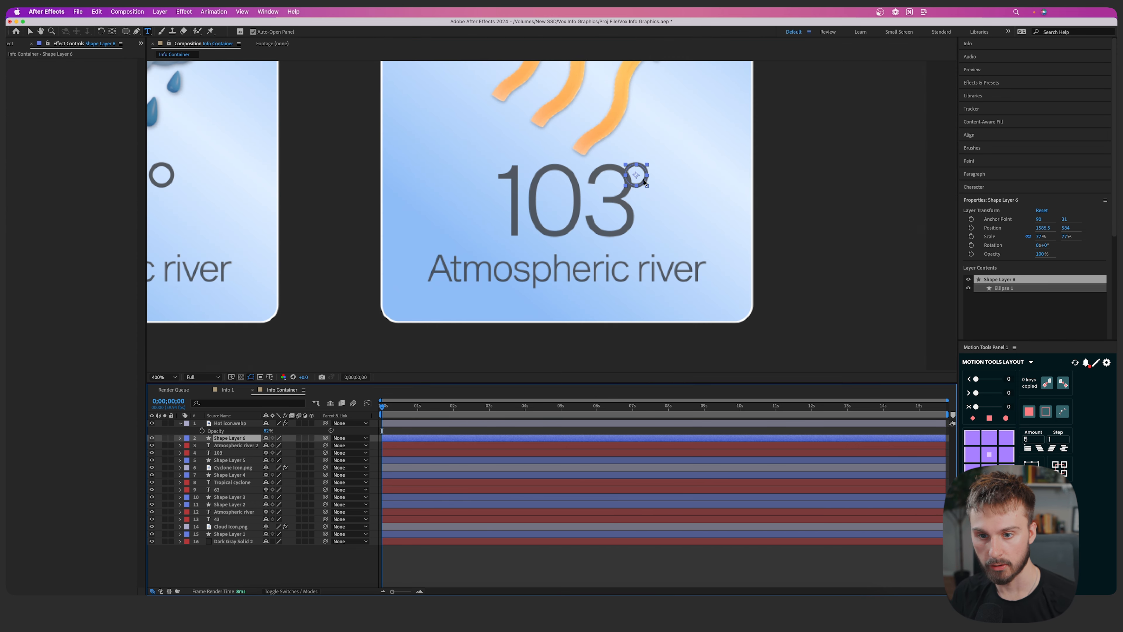
{"action": "left_click_drag", "start_coordinate": [643, 182], "coordinate": [656, 183]}
Change the third card's label to "Extreme heat"
{"action": "left_click", "coordinate": [562, 275]}
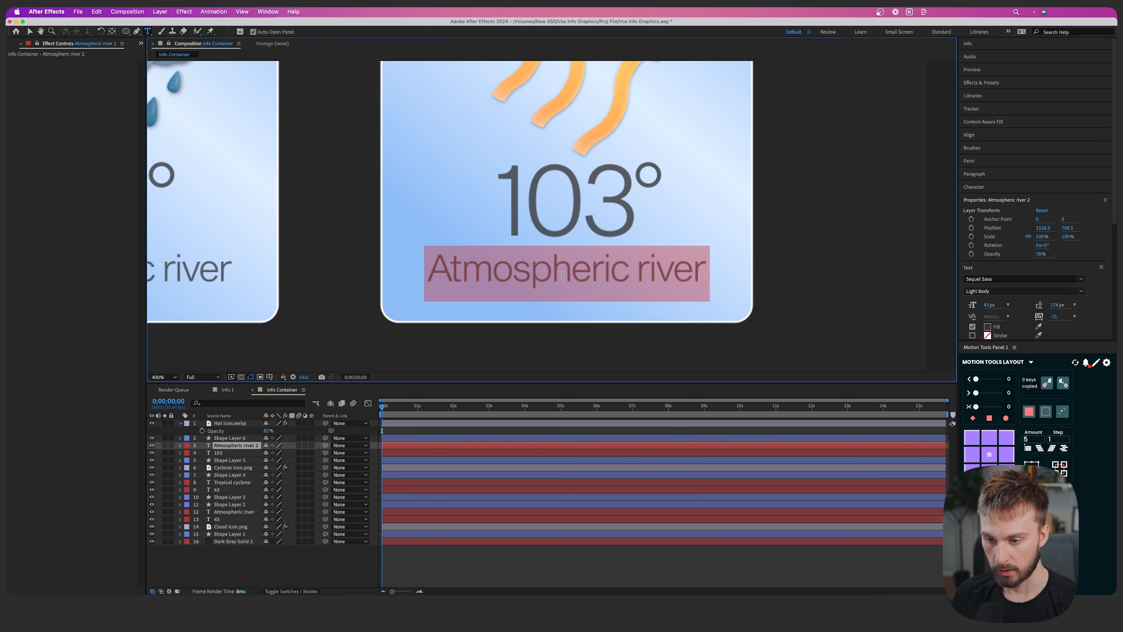
{"action": "type", "text": "Extreme heat"}
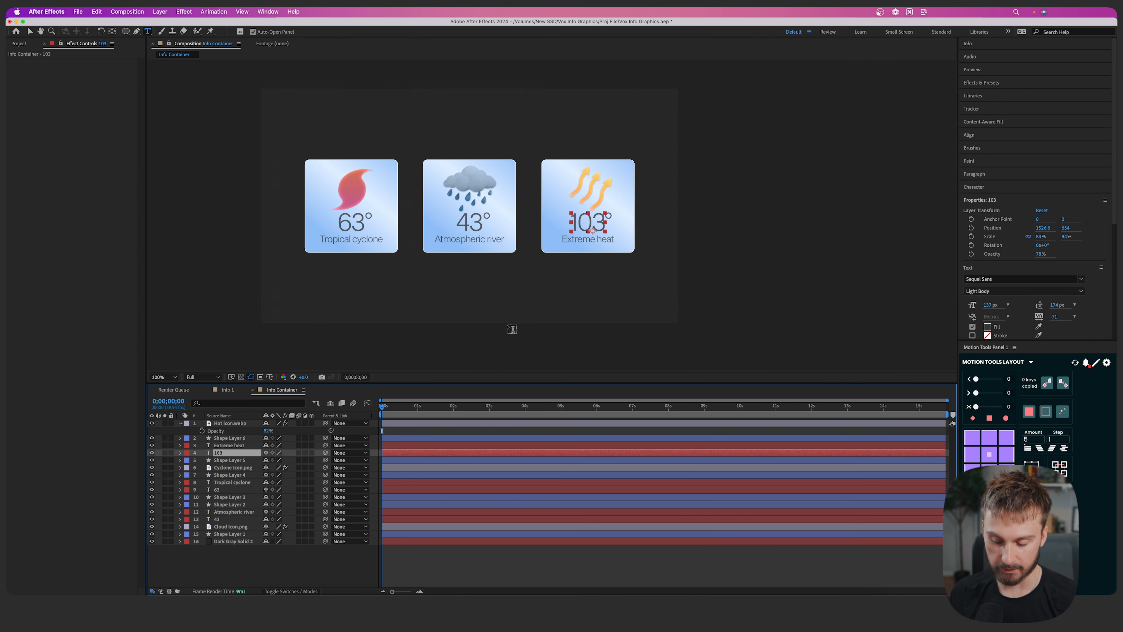
{"action": "left_click", "coordinate": [435, 560]}
{"action": "key", "text": "v"}
Move all five layers of the extreme heat card together onto the middle card's position
{"action": "left_click", "coordinate": [406, 454]}
{"action": "left_click", "coordinate": [406, 461]}
{"action": "left_click", "coordinate": [410, 425], "text": "shift"}
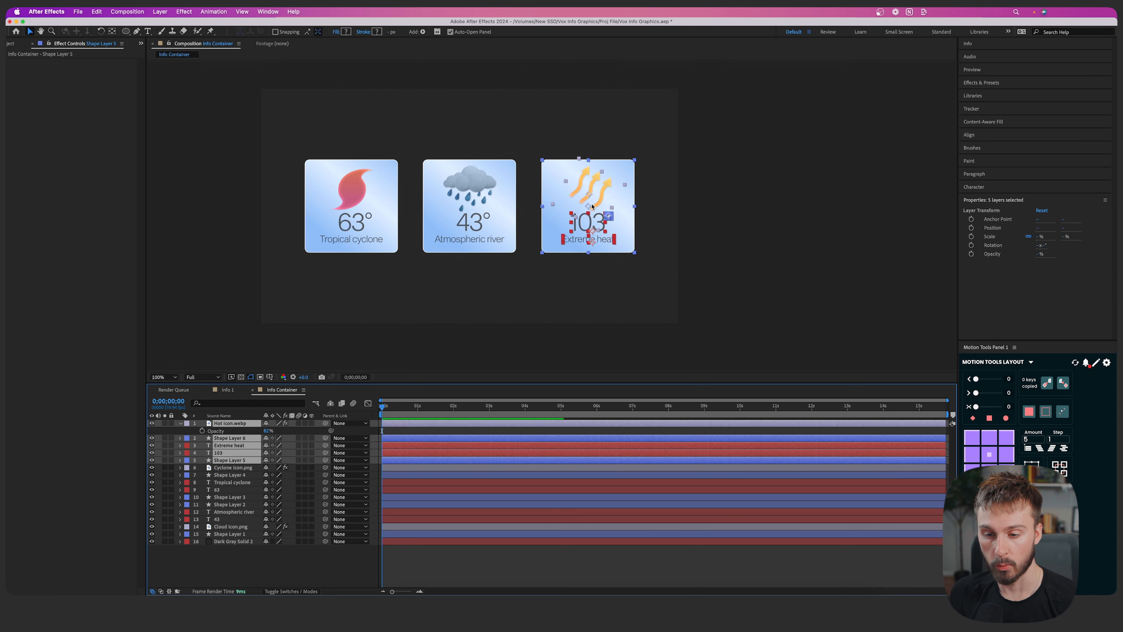
{"action": "left_click_drag", "start_coordinate": [593, 213], "coordinate": [411, 217]}
Pre-compose the five extreme heat card layers into a composition named "Heat"
{"action": "right_click", "coordinate": [398, 464]}
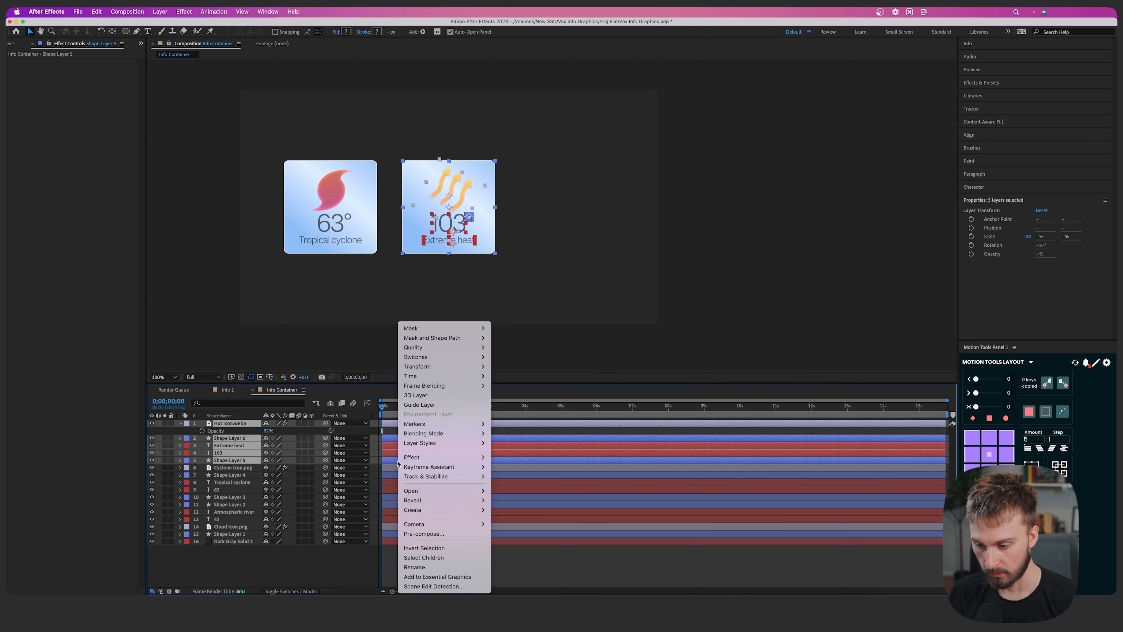
{"action": "left_click", "coordinate": [423, 533]}
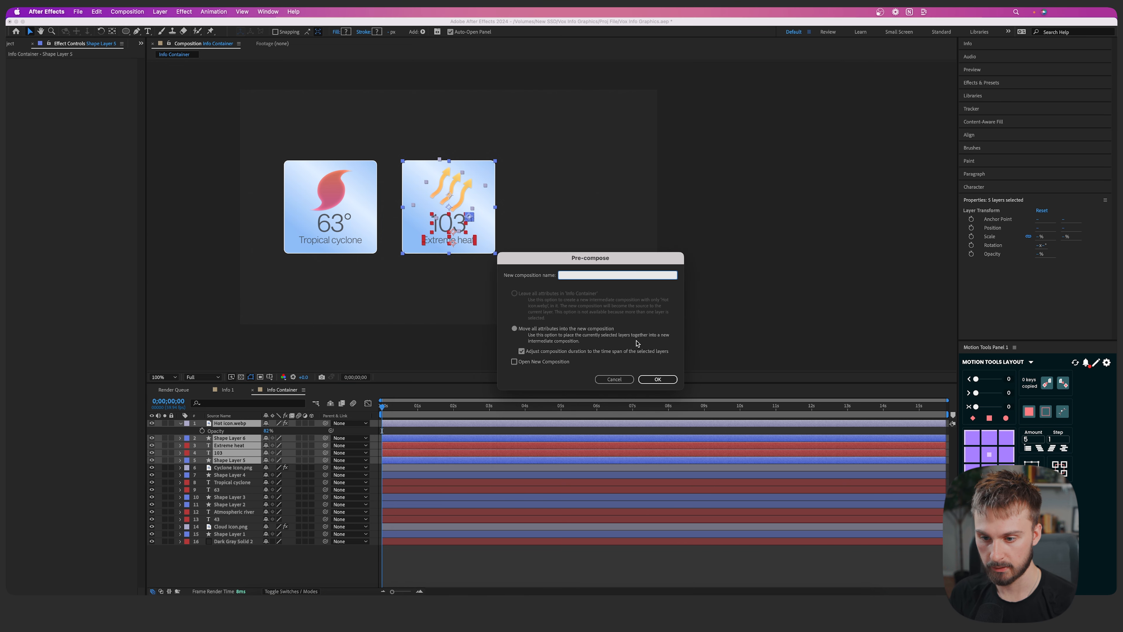
{"action": "type", "text": "Heat"}
{"action": "key", "text": "Return"}
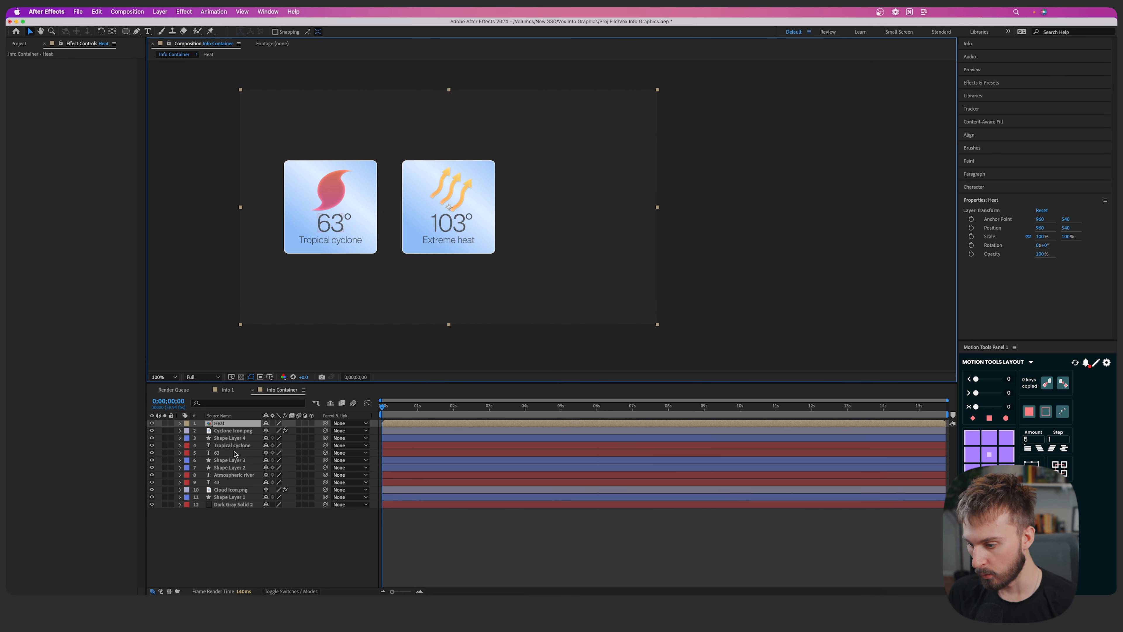
Move the cyclone icon, degree circle, texts and background shape together to the centre, directly behind the Heat card
{"action": "left_click", "coordinate": [400, 468]}
{"action": "left_click", "coordinate": [220, 461]}
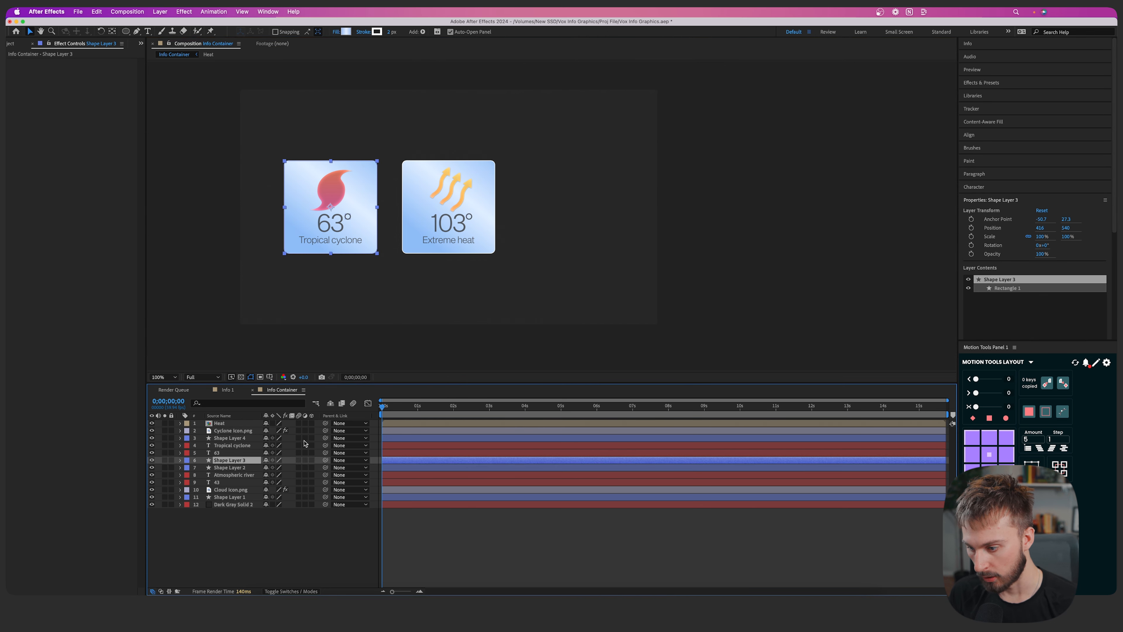
{"action": "left_click", "coordinate": [398, 431], "text": "shift"}
{"action": "scroll", "coordinate": [337, 208], "scroll_direction": "up", "scroll_amount": 1}
{"action": "left_click_drag", "start_coordinate": [331, 197], "coordinate": [569, 201]}
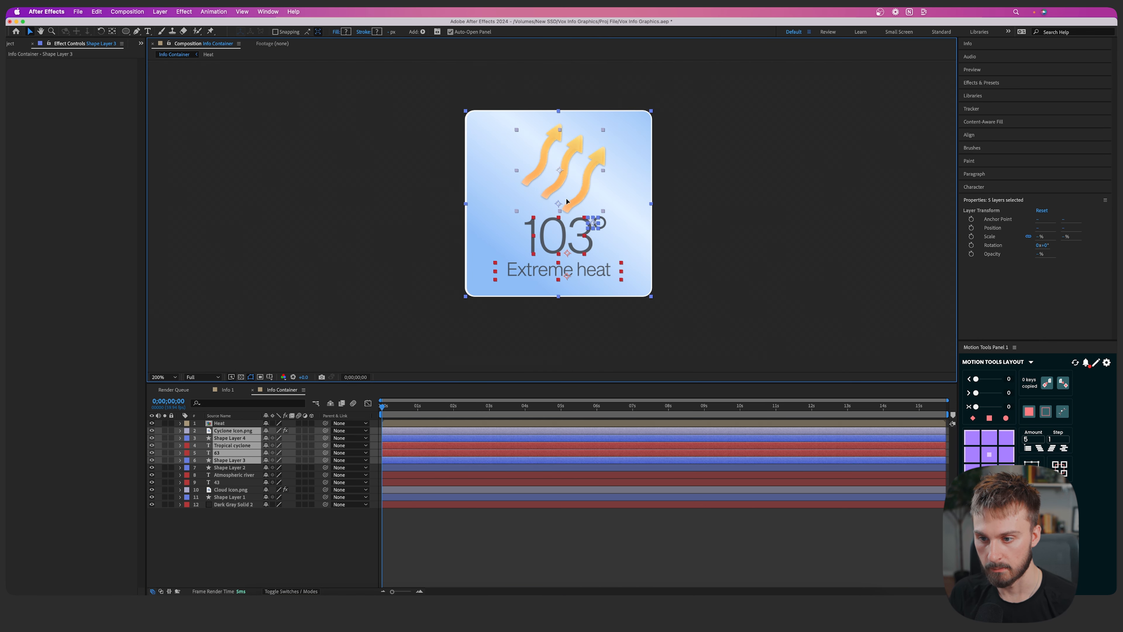
Pre-compose the cyclone card layers into a composition named "Cyclone"
{"action": "right_click", "coordinate": [401, 461]}
{"action": "left_click", "coordinate": [428, 534]}
{"action": "key", "text": "BackSpace"}
{"action": "type", "text": "Cyclone"}
{"action": "key", "text": "Return"}
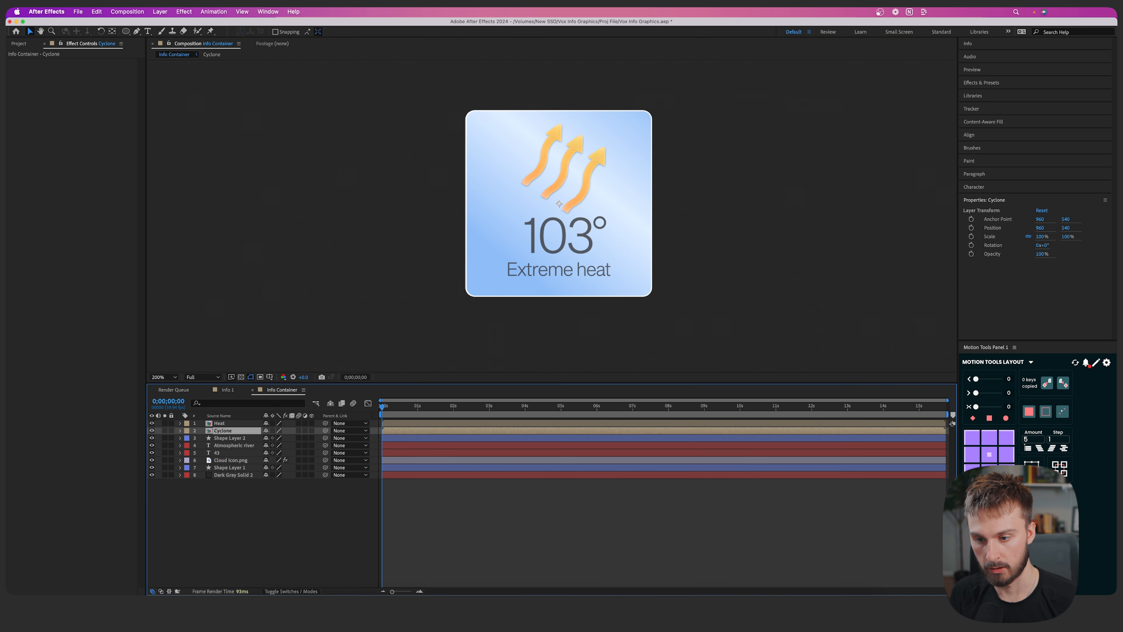
Pre-compose the five atmospheric river card layers, from Shape Layer 2 to Shape Layer 1, as "Cloud"
{"action": "left_click", "coordinate": [407, 468]}
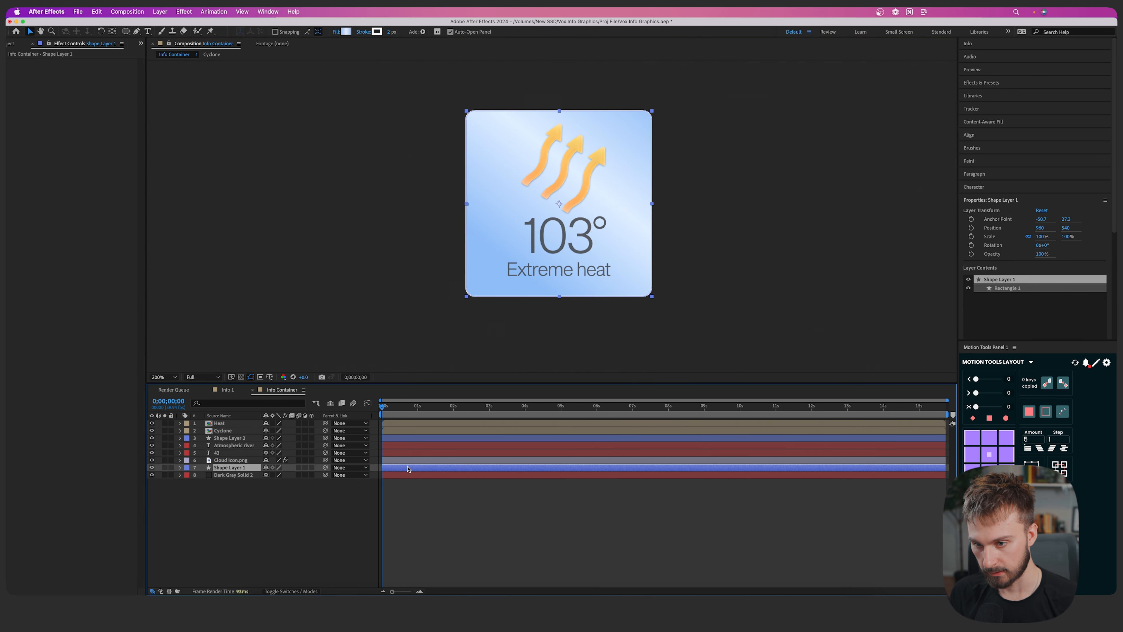
{"action": "left_click", "coordinate": [407, 441], "text": "shift"}
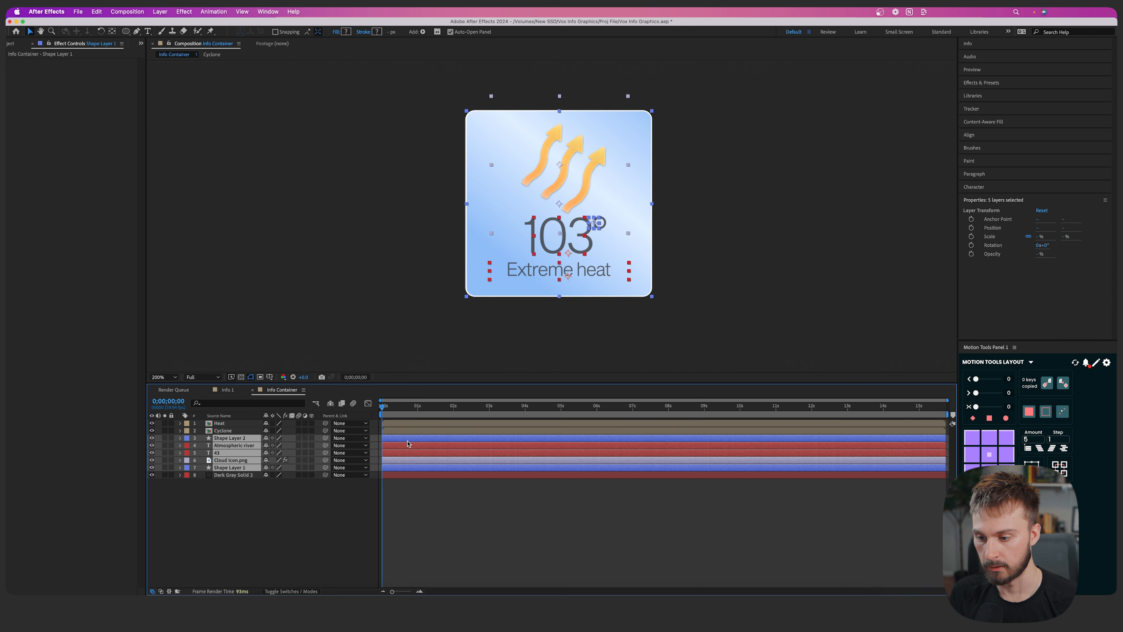
{"action": "right_click", "coordinate": [405, 460]}
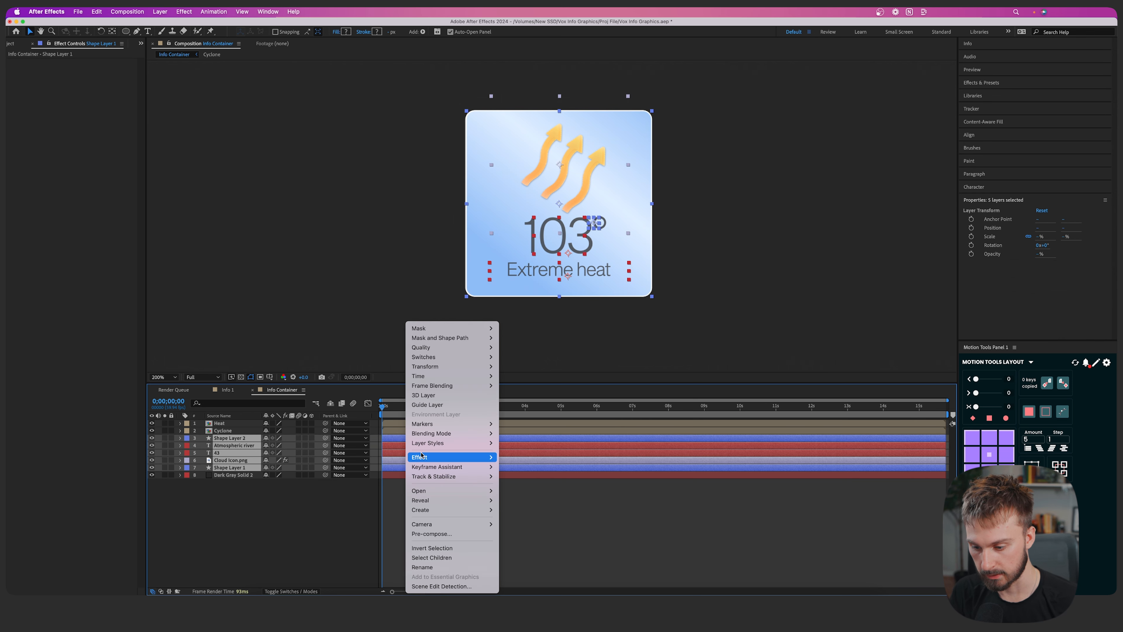
{"action": "left_click", "coordinate": [454, 533]}
{"action": "type", "text": "Cloud"}
{"action": "key", "text": "Return"}
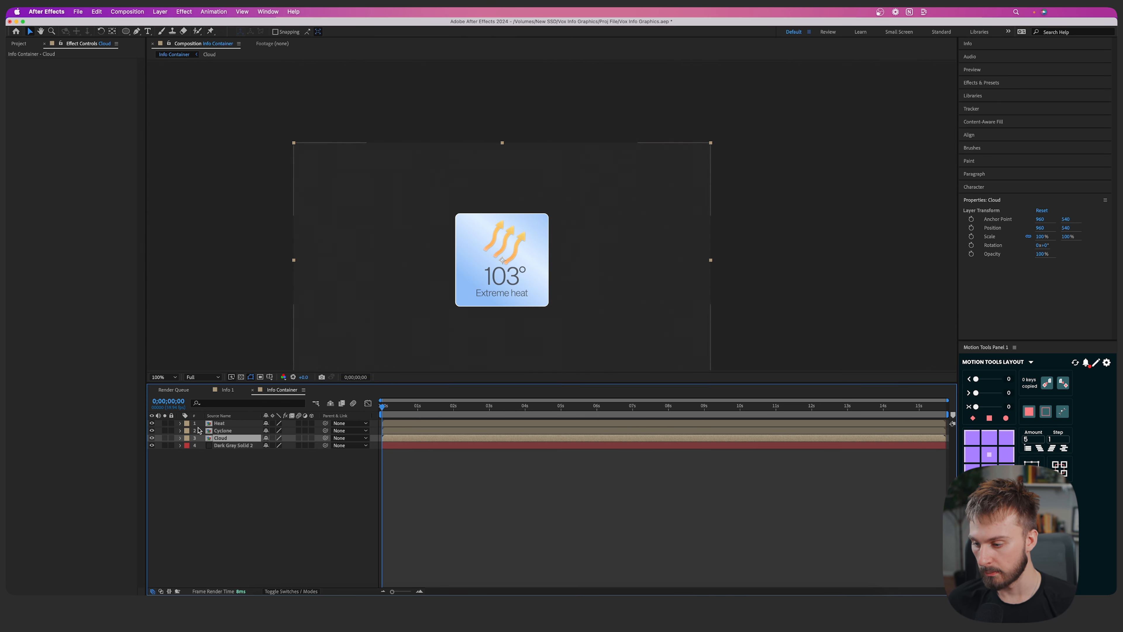
Hide the Heat and Cyclone layers, keeping the Cloud layer visible
{"action": "left_click_drag", "start_coordinate": [152, 429], "coordinate": [152, 437]}
{"action": "left_click", "coordinate": [152, 437]}
{"action": "left_click", "coordinate": [151, 423]}
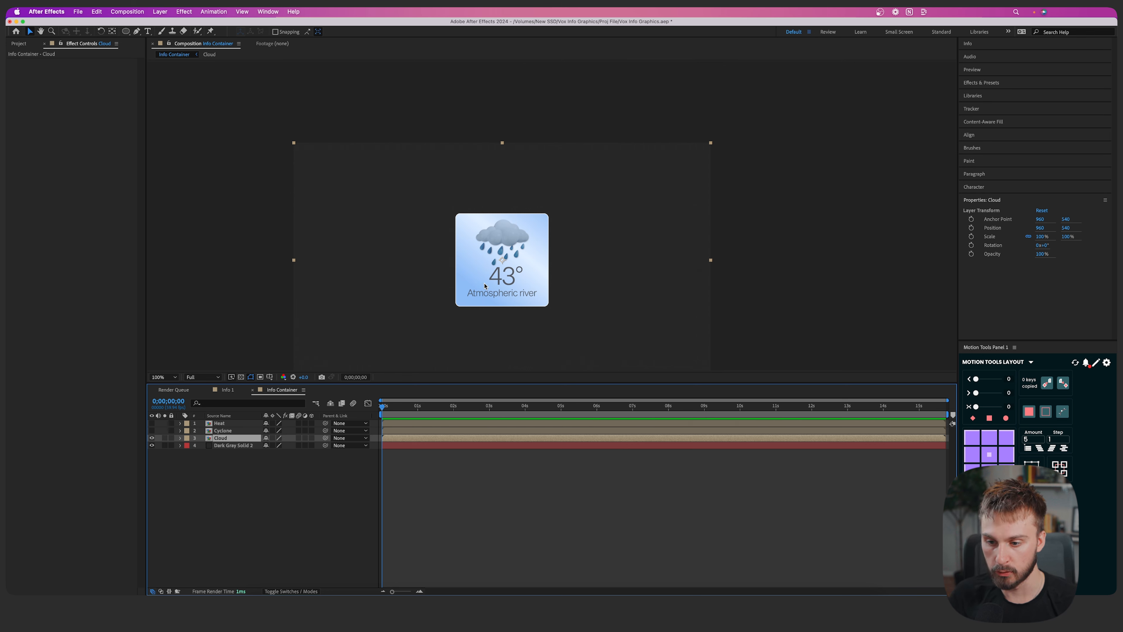
{"action": "scroll", "coordinate": [509, 252], "scroll_direction": "down", "scroll_amount": 3}
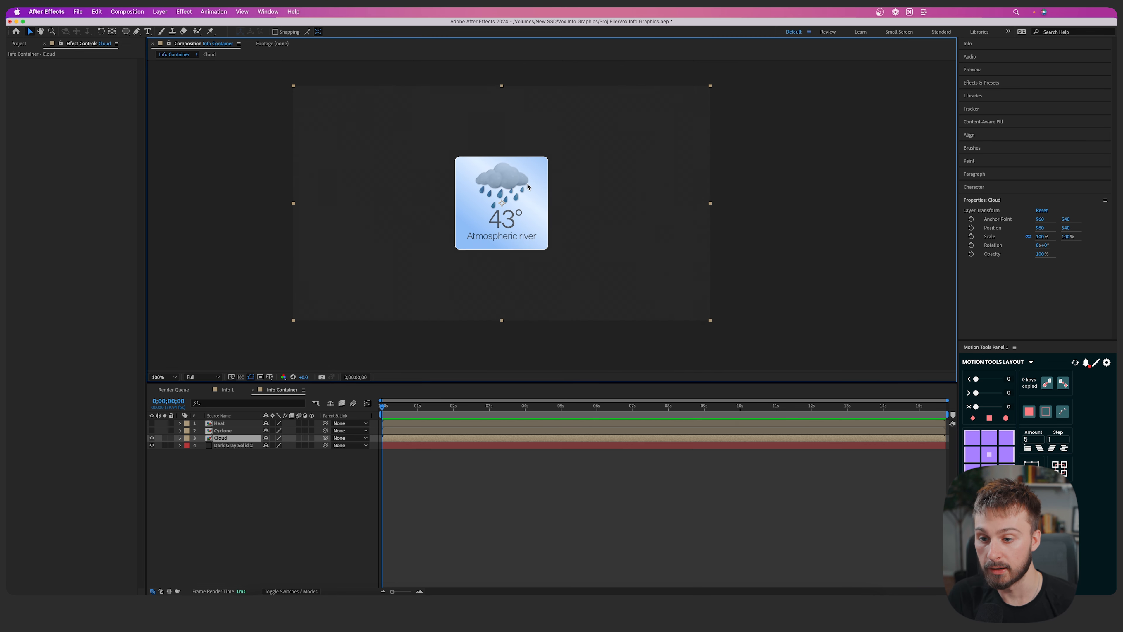
{"action": "scroll", "coordinate": [508, 206], "scroll_direction": "up", "scroll_amount": 2}
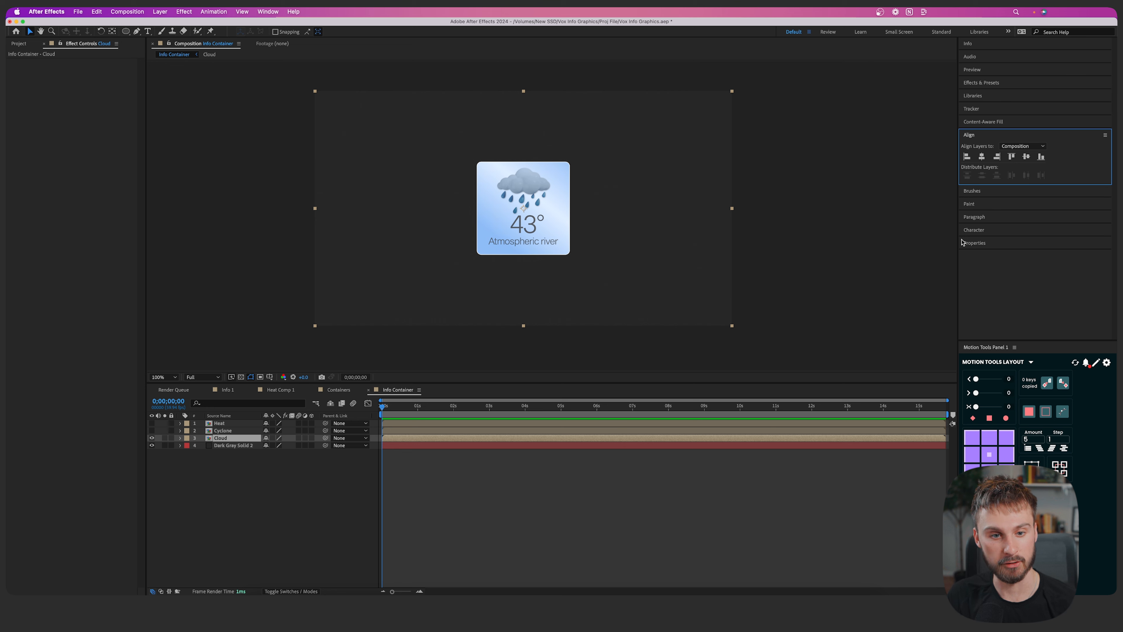
Apply the Shatter effect to the Cloud layer and set its view to Rendered
{"action": "left_click", "coordinate": [981, 82]}
{"action": "type", "text": "shatter"}
{"action": "left_click_drag", "start_coordinate": [988, 110], "coordinate": [522, 231]}
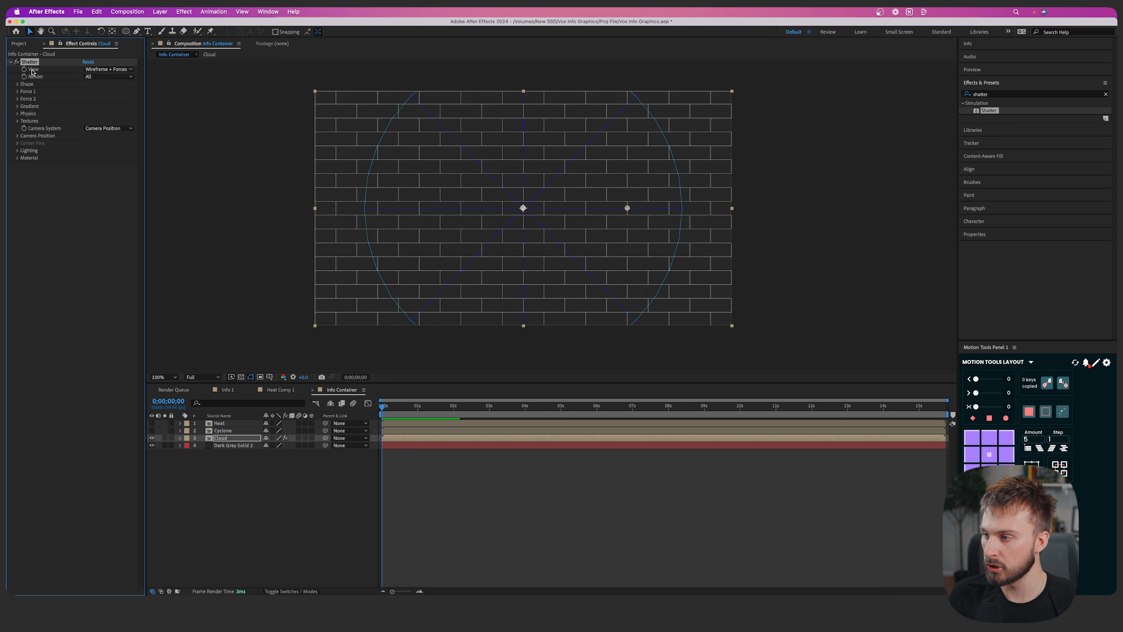
{"action": "left_click", "coordinate": [103, 70]}
{"action": "left_click", "coordinate": [113, 80]}
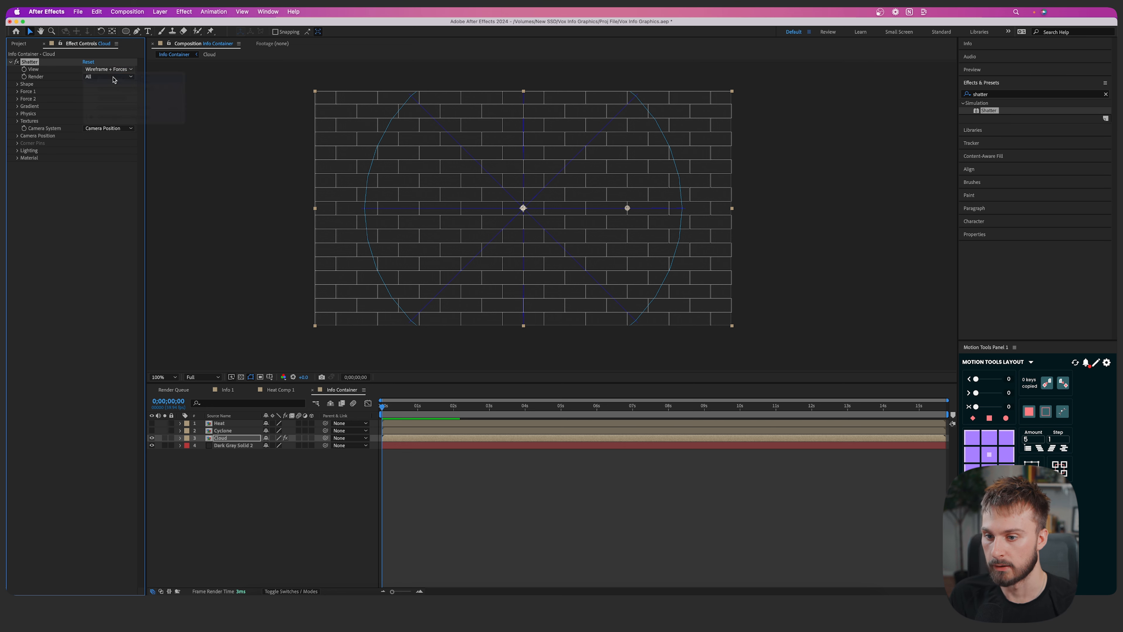
Set the Shatter pattern to Custom and use the Cloud layer as the custom shatter map
{"action": "left_click", "coordinate": [18, 84]}
{"action": "left_click", "coordinate": [106, 92]}
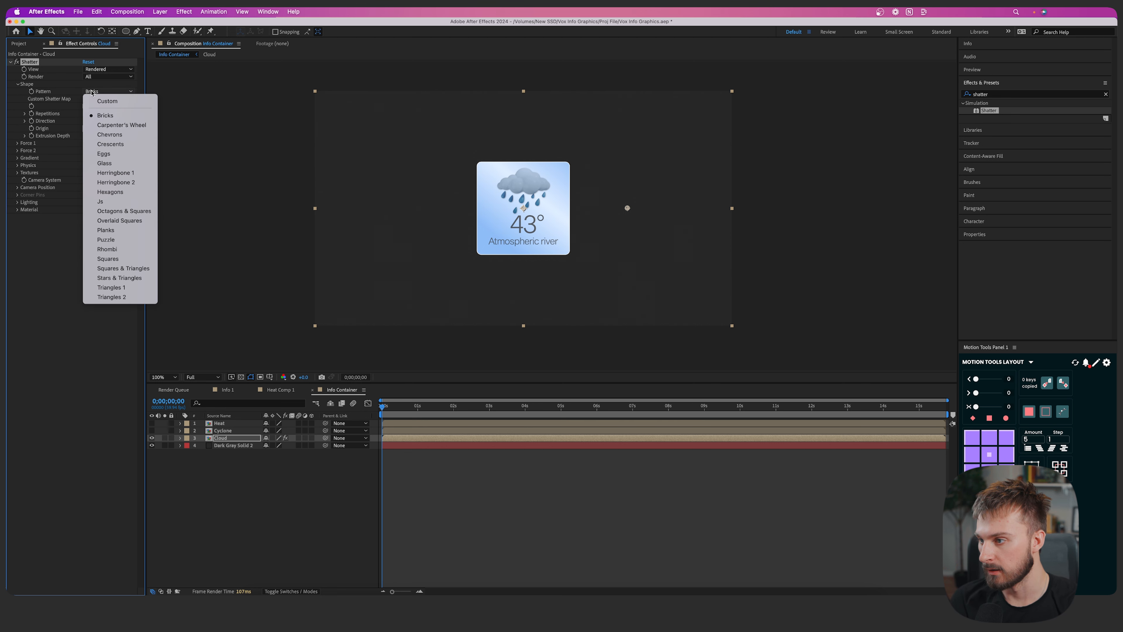
{"action": "left_click", "coordinate": [122, 105]}
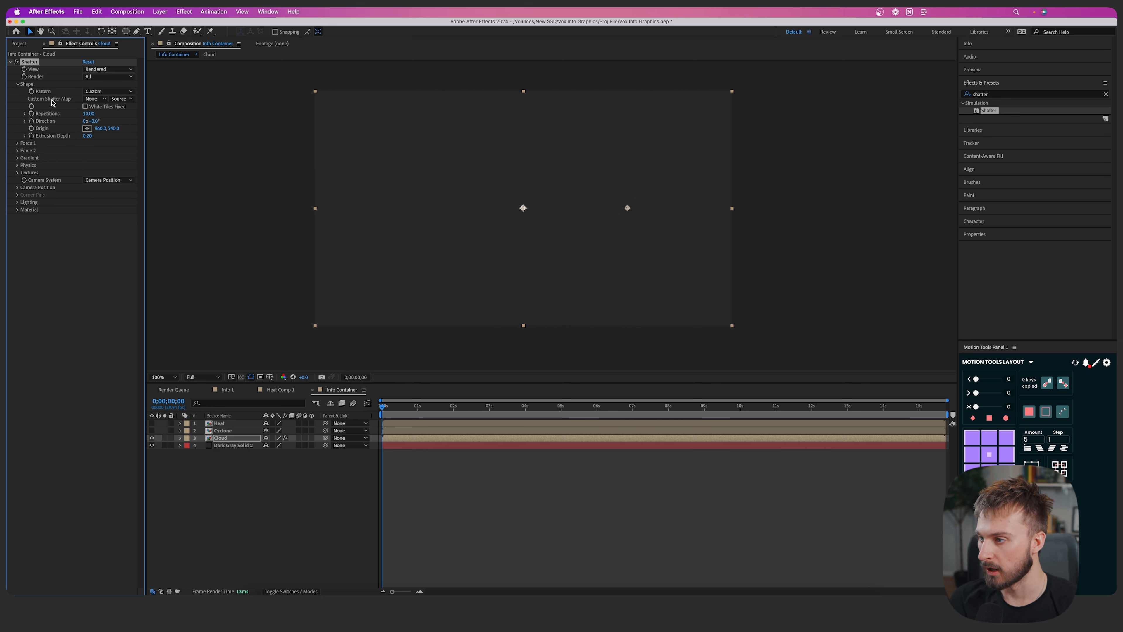
{"action": "left_click", "coordinate": [99, 101]}
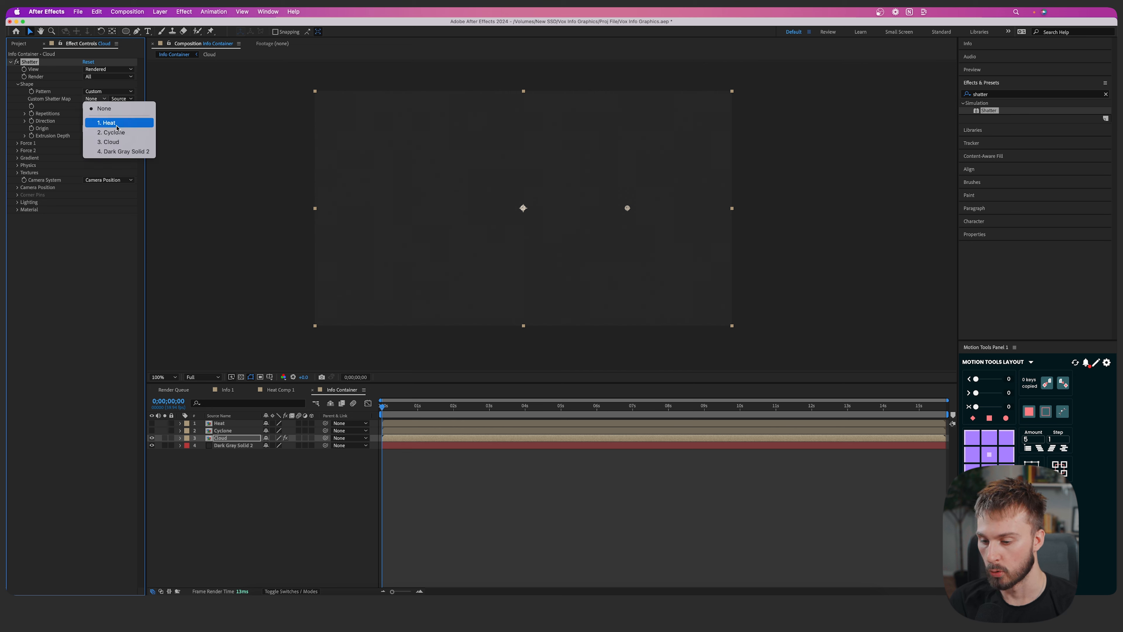
{"action": "left_click", "coordinate": [120, 142]}
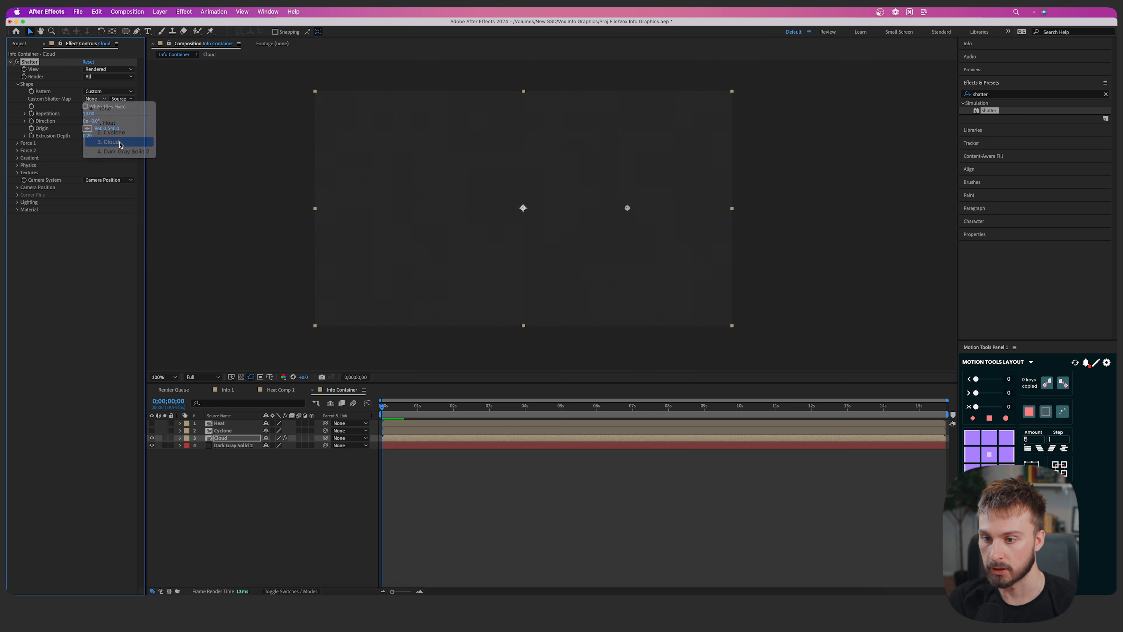
Rotate the Shatter camera to about -66° in Y and set Side Mode to Color, using light blue sampled from the card
{"action": "left_click", "coordinate": [17, 187]}
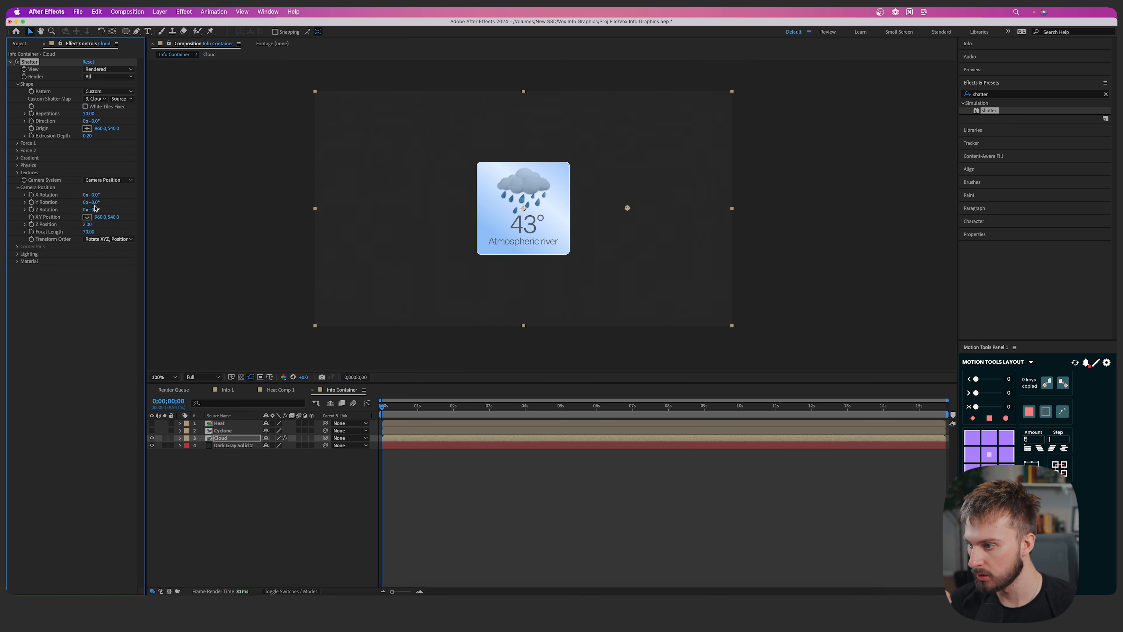
{"action": "left_click_drag", "start_coordinate": [94, 202], "coordinate": [65, 200]}
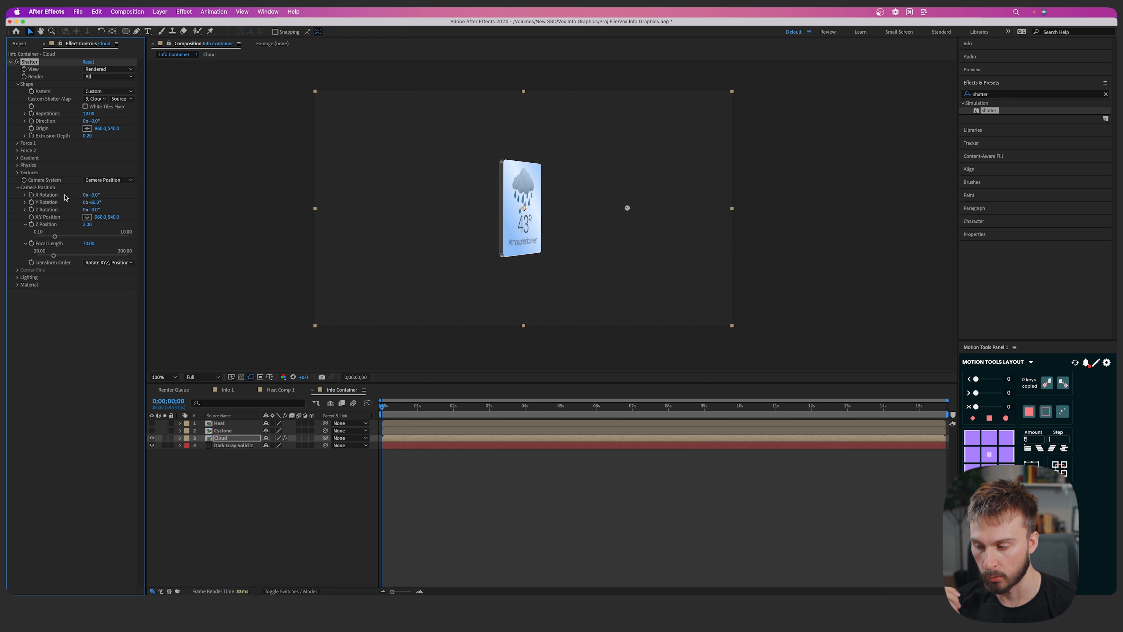
{"action": "left_click", "coordinate": [18, 173]}
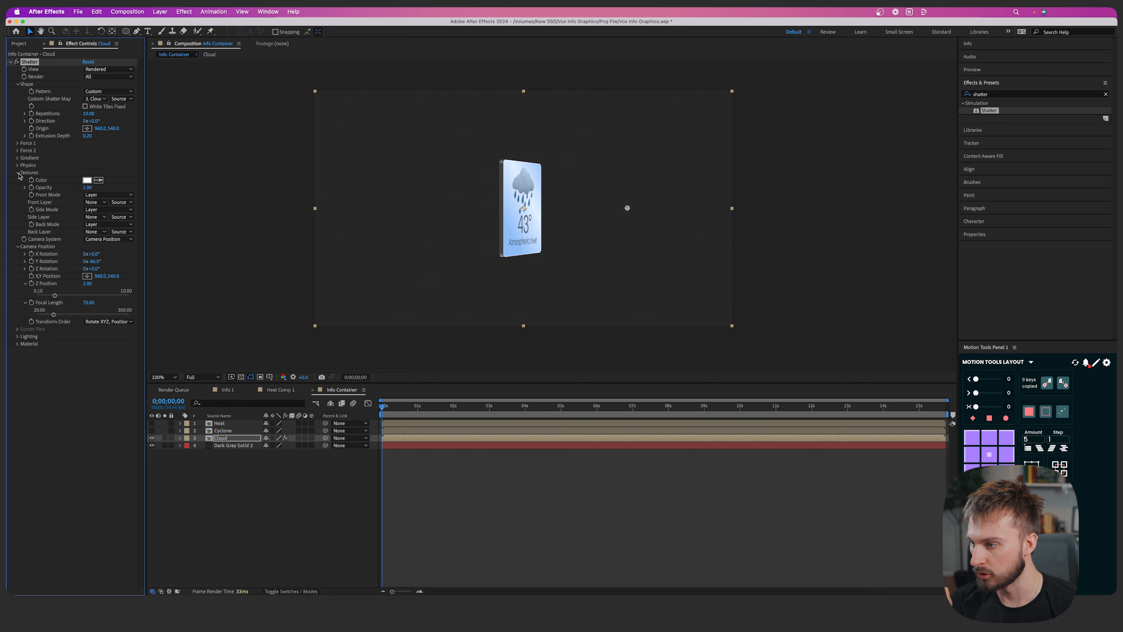
{"action": "left_click", "coordinate": [97, 182]}
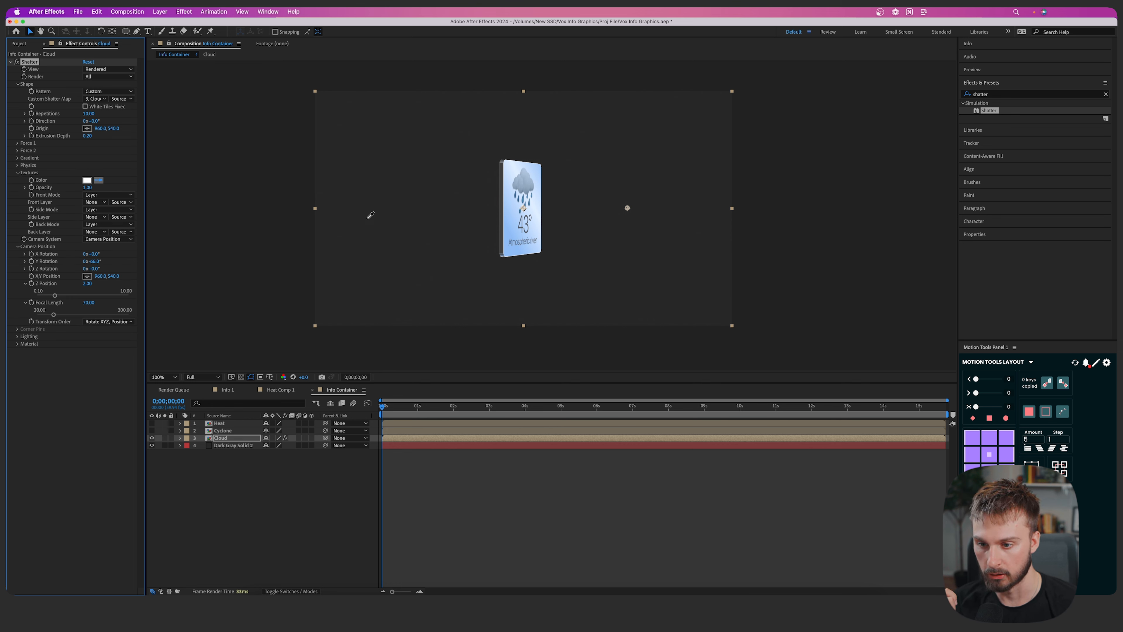
{"action": "left_click", "coordinate": [510, 232]}
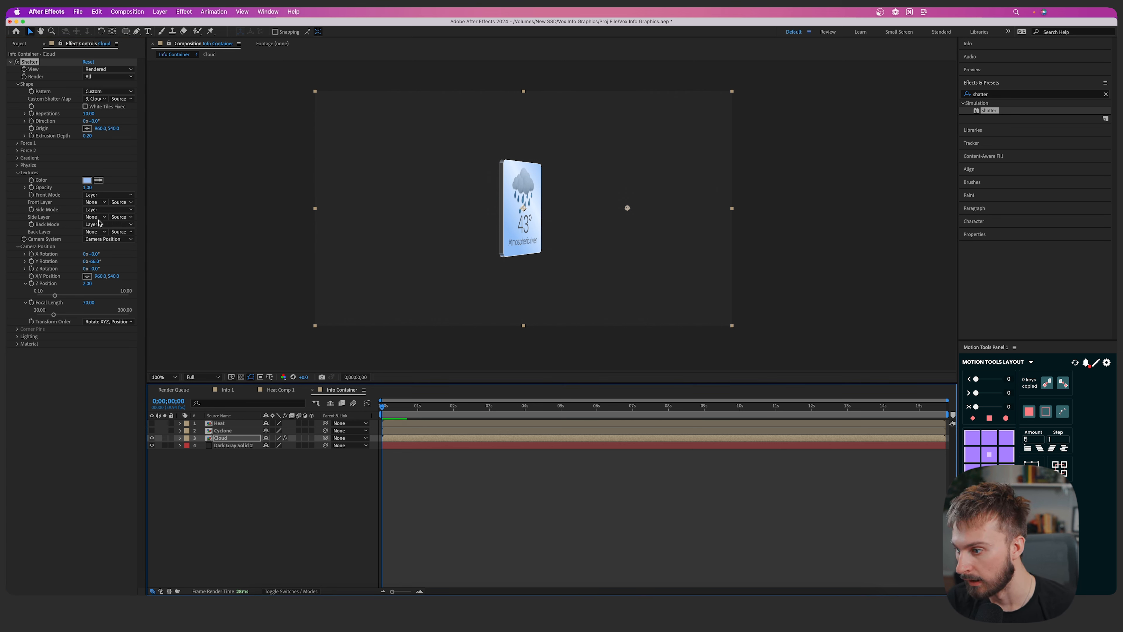
{"action": "left_click", "coordinate": [108, 209]}
{"action": "left_click", "coordinate": [97, 218]}
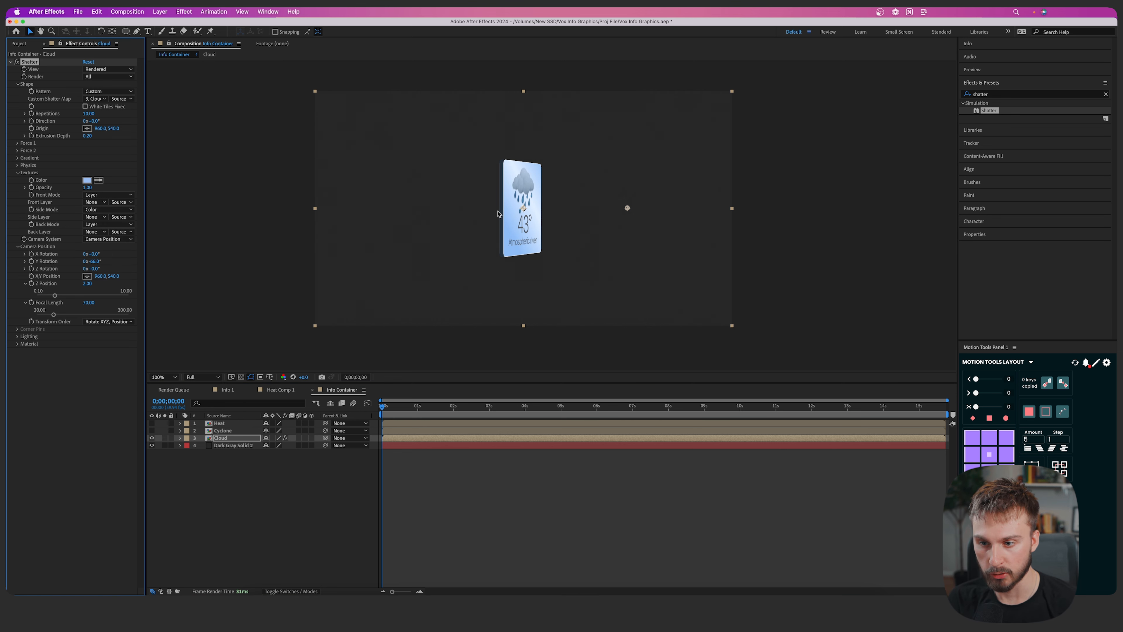
Set the Shatter light type to First Comp Light and its ambient light to 1
{"action": "left_click", "coordinate": [17, 337]}
{"action": "left_click", "coordinate": [108, 343]}
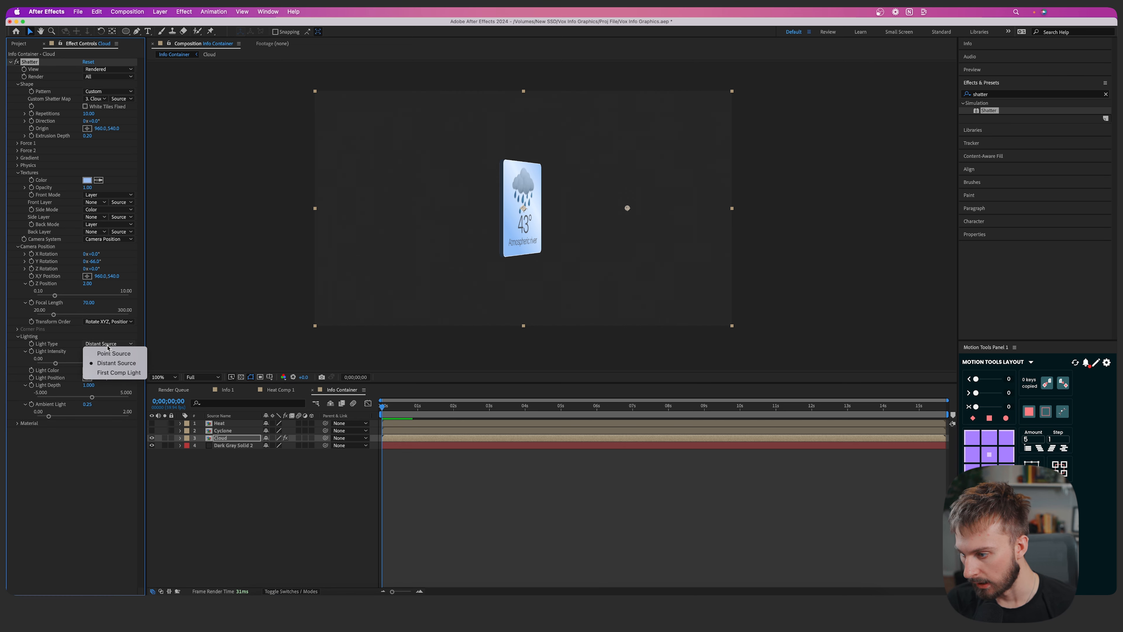
{"action": "left_click", "coordinate": [118, 372]}
{"action": "left_click_drag", "start_coordinate": [150, 401], "coordinate": [116, 404]}
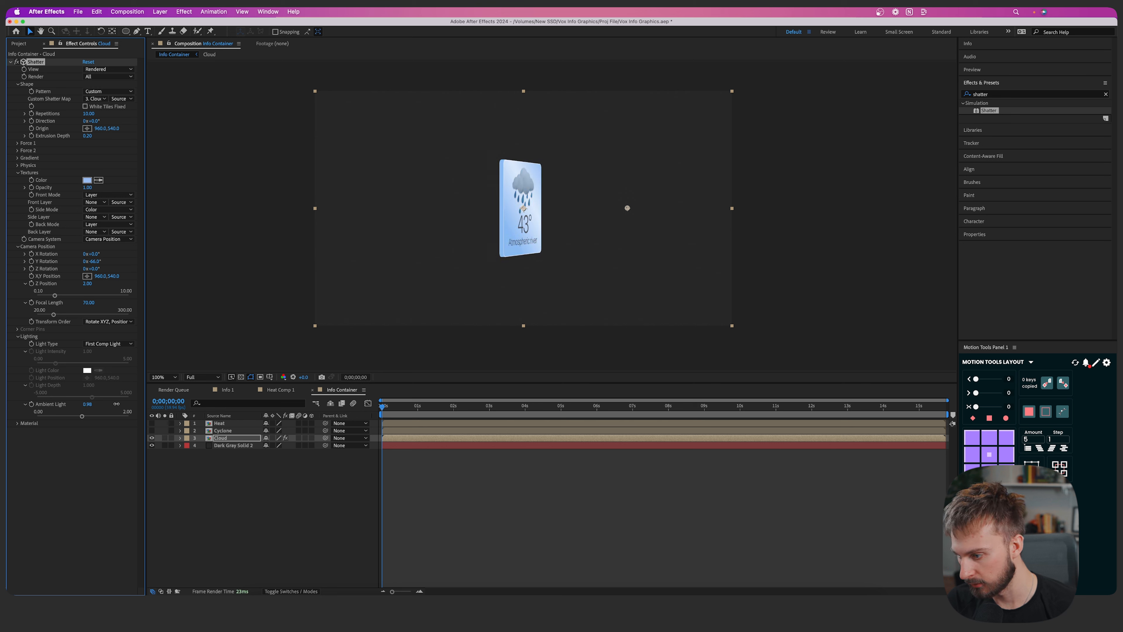
{"action": "left_click", "coordinate": [88, 404]}
{"action": "type", "text": "1"}
{"action": "key", "text": "Return"}
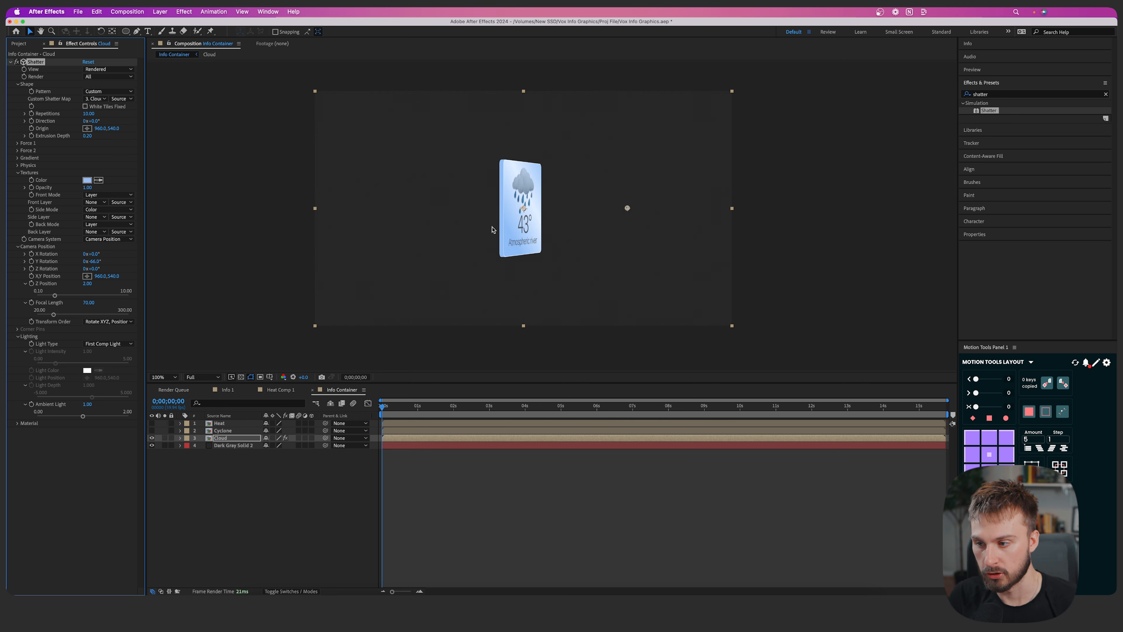
Increase the Shatter extrusion depth to about 0.35 to thicken the Cloud card
{"action": "left_click_drag", "start_coordinate": [89, 136], "coordinate": [97, 137]}
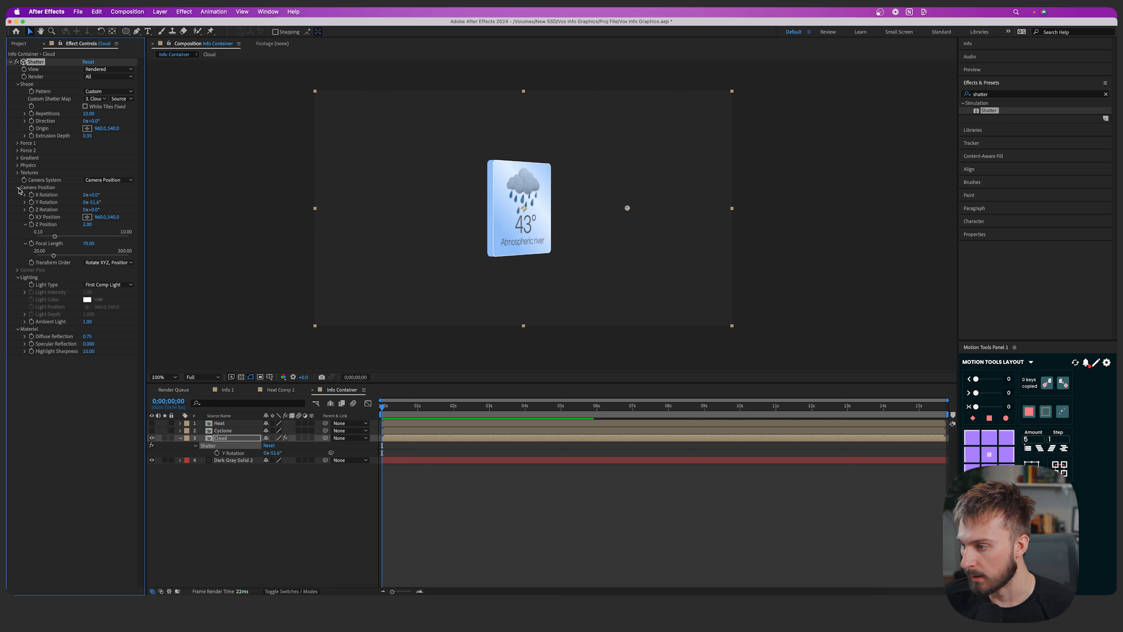
Animate the Cloud card's Shatter Y Rotation from about -69.6° at the start to front-facing at 0;00;02;14, and preview it
{"action": "left_click", "coordinate": [18, 329]}
{"action": "left_click", "coordinate": [18, 277]}
{"action": "left_click", "coordinate": [18, 84]}
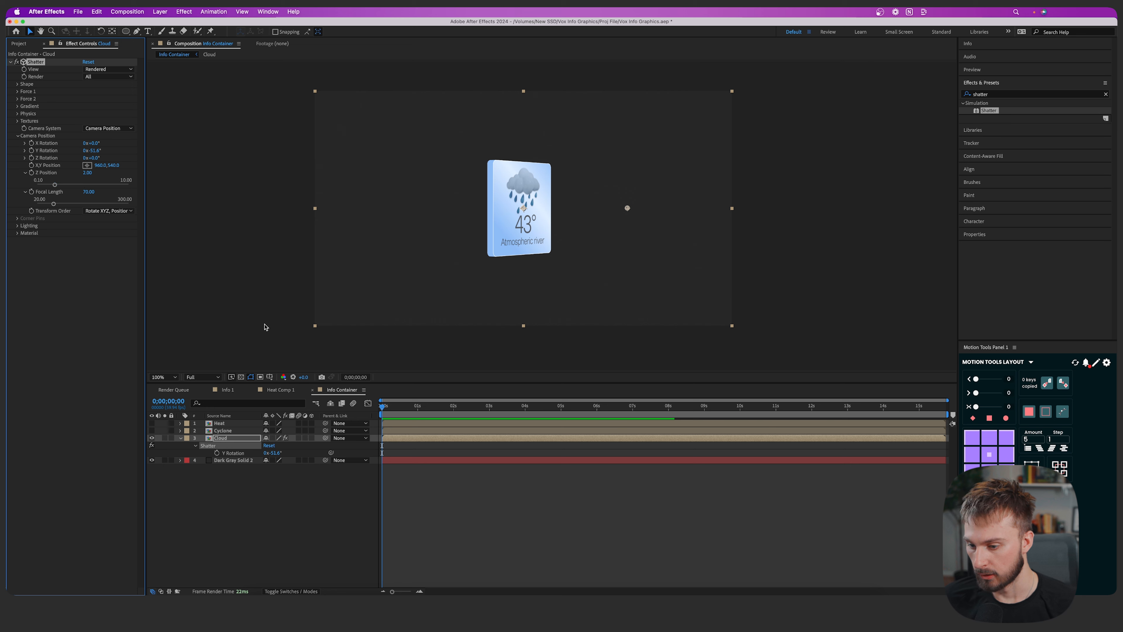
{"action": "left_click", "coordinate": [32, 151]}
{"action": "left_click_drag", "start_coordinate": [91, 150], "coordinate": [85, 151]}
{"action": "left_click_drag", "start_coordinate": [383, 407], "coordinate": [462, 410]}
{"action": "left_click", "coordinate": [95, 151]}
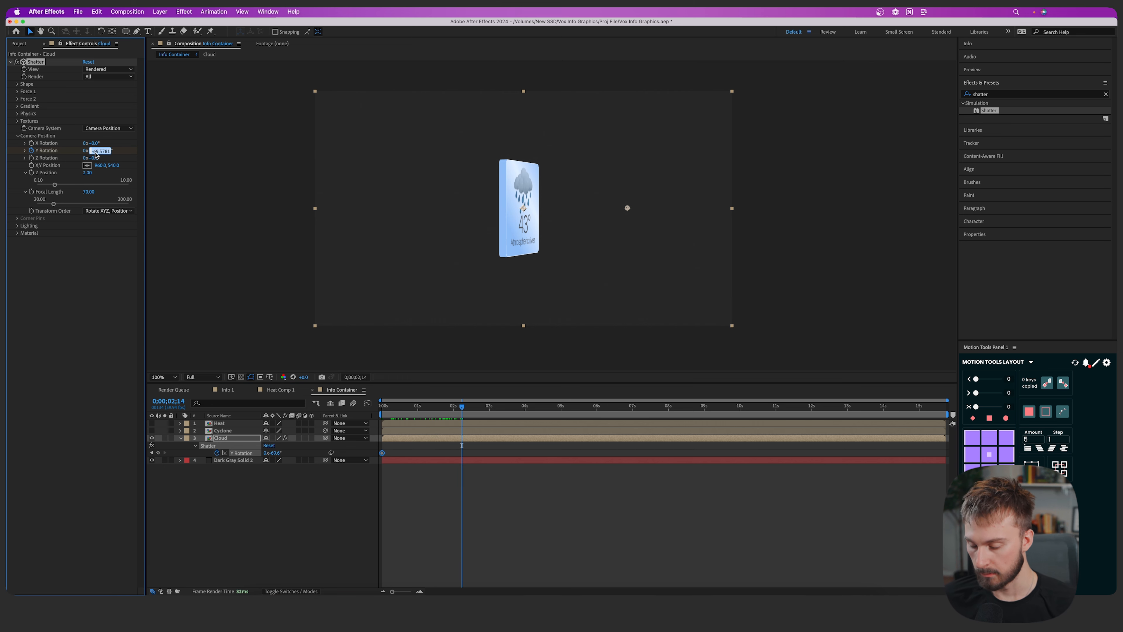
{"action": "key", "text": "Return"}
{"action": "key", "text": "Home"}
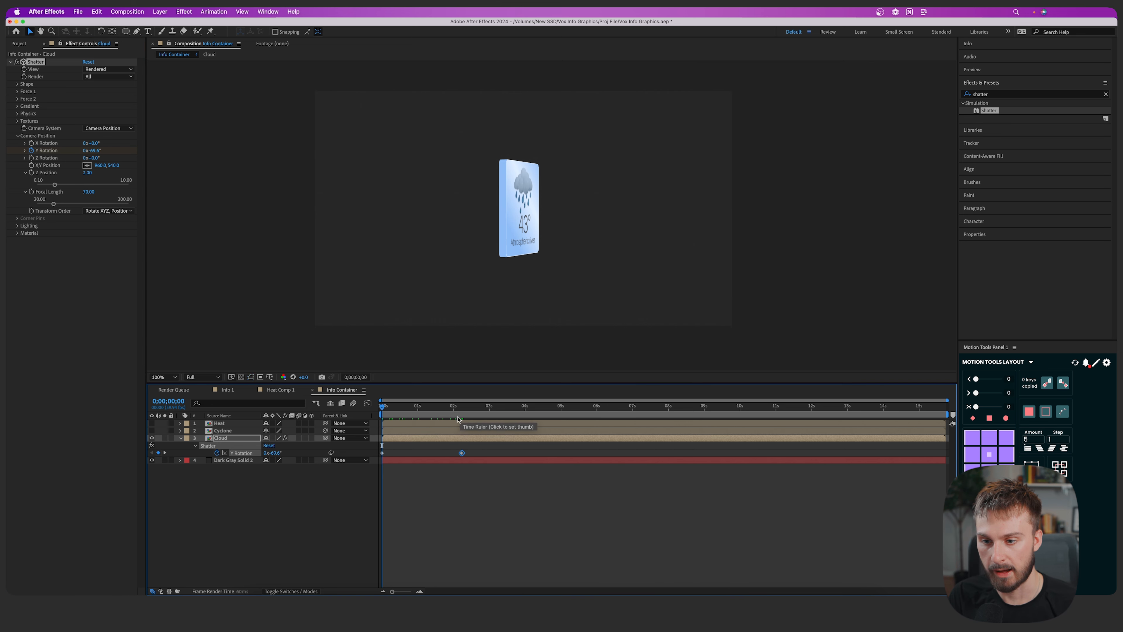
{"action": "key", "text": "space"}
Easy-ease the Cloud card's Y Rotation keyframes and reshape their speed curve for a fast start and a long slowdown
{"action": "left_click_drag", "start_coordinate": [506, 447], "coordinate": [383, 455]}
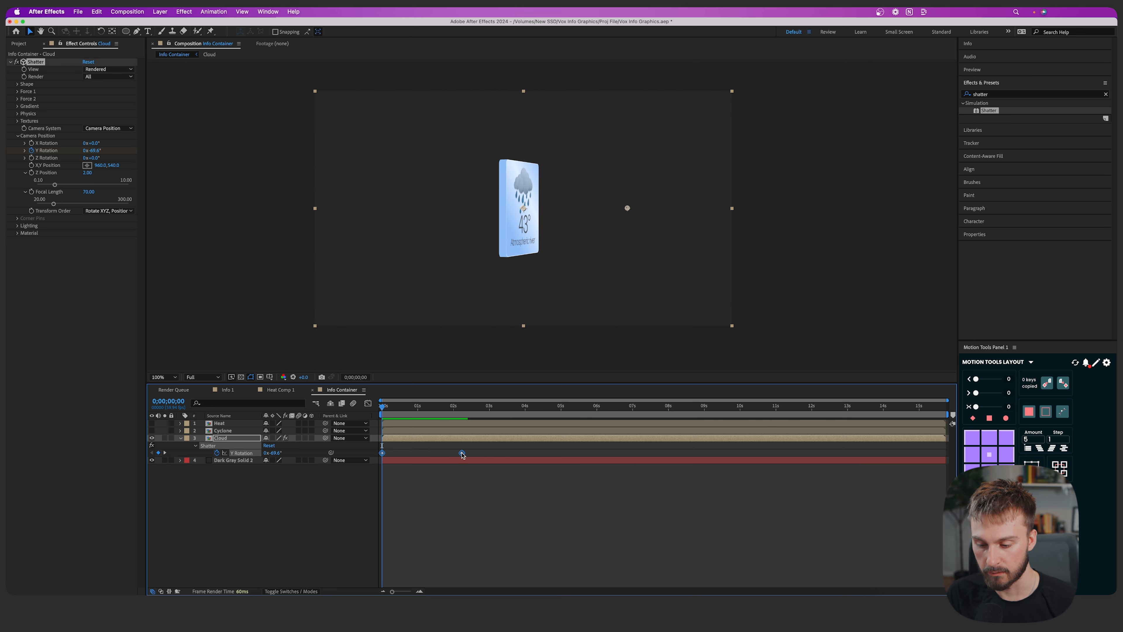
{"action": "right_click", "coordinate": [461, 456]}
{"action": "mouse_move", "coordinate": [508, 586]}
{"action": "left_click", "coordinate": [619, 529]}
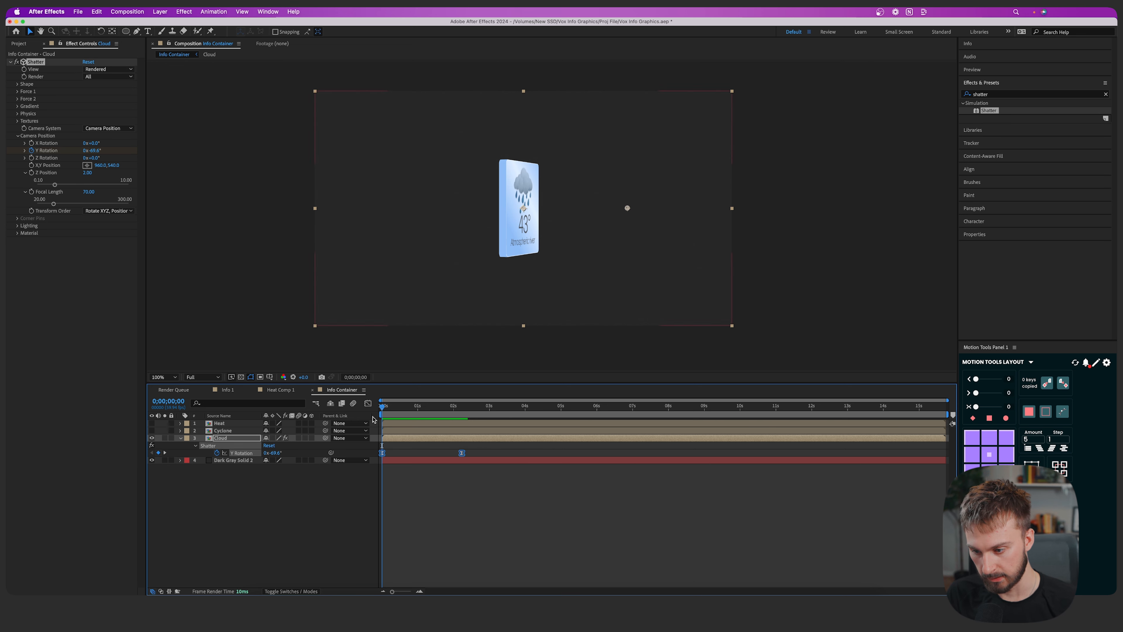
{"action": "left_click", "coordinate": [368, 403]}
{"action": "left_click_drag", "start_coordinate": [448, 564], "coordinate": [400, 564]}
{"action": "left_click", "coordinate": [368, 403]}
{"action": "left_click_drag", "start_coordinate": [412, 408], "coordinate": [390, 407]}
{"action": "key", "text": "space"}
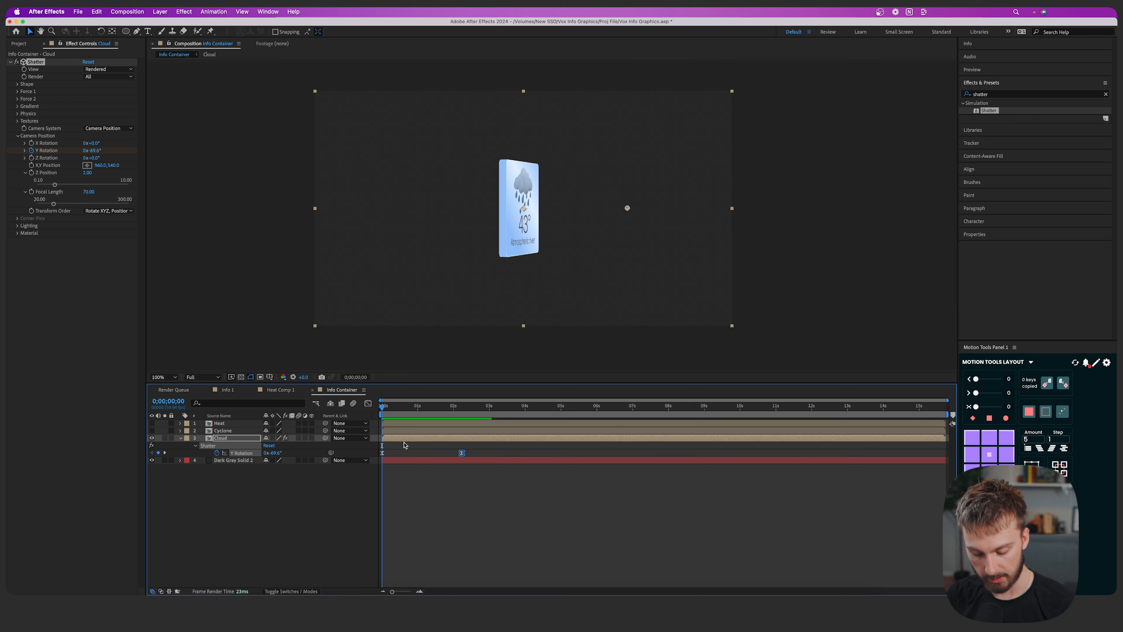
Animate the Cloud layer's Position from 960, 1019 at the start up to 960, 540 at about 1.75 seconds
{"action": "key", "text": "p"}
{"action": "key", "text": "alt+shift+p"}
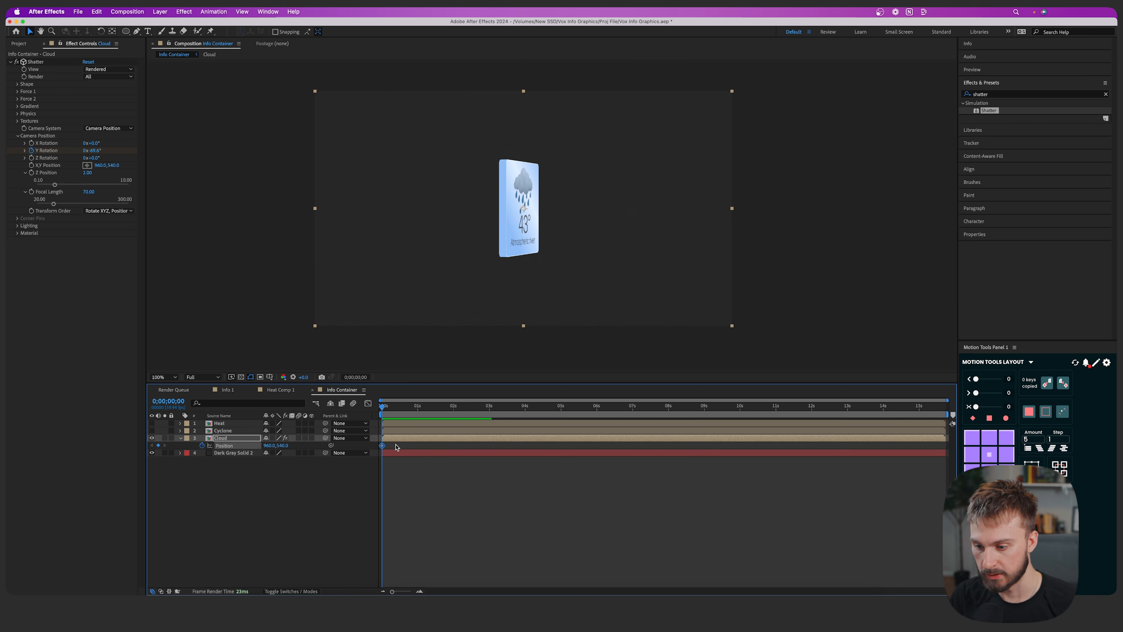
{"action": "left_click_drag", "start_coordinate": [384, 445], "coordinate": [447, 448]}
{"action": "left_click_drag", "start_coordinate": [282, 445], "coordinate": [490, 442]}
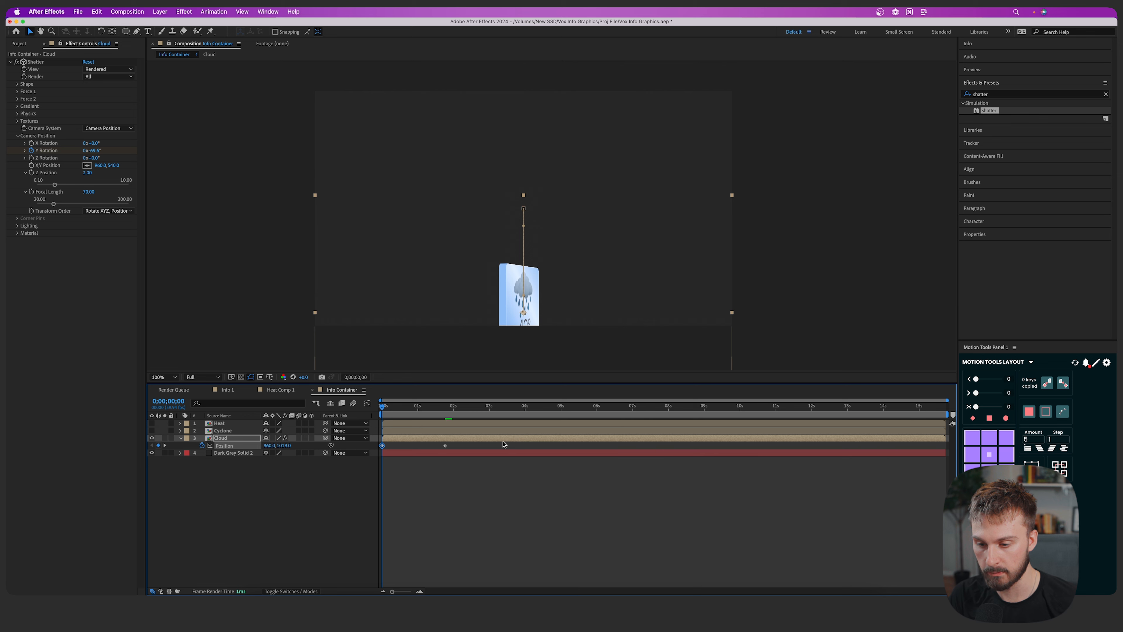
Easy-ease the Cloud layer's Position keyframes and shape the speed graph to peak early with a long ease-out
{"action": "right_click", "coordinate": [445, 445]}
{"action": "mouse_move", "coordinate": [494, 582]}
{"action": "left_click", "coordinate": [564, 528]}
{"action": "left_click", "coordinate": [367, 403]}
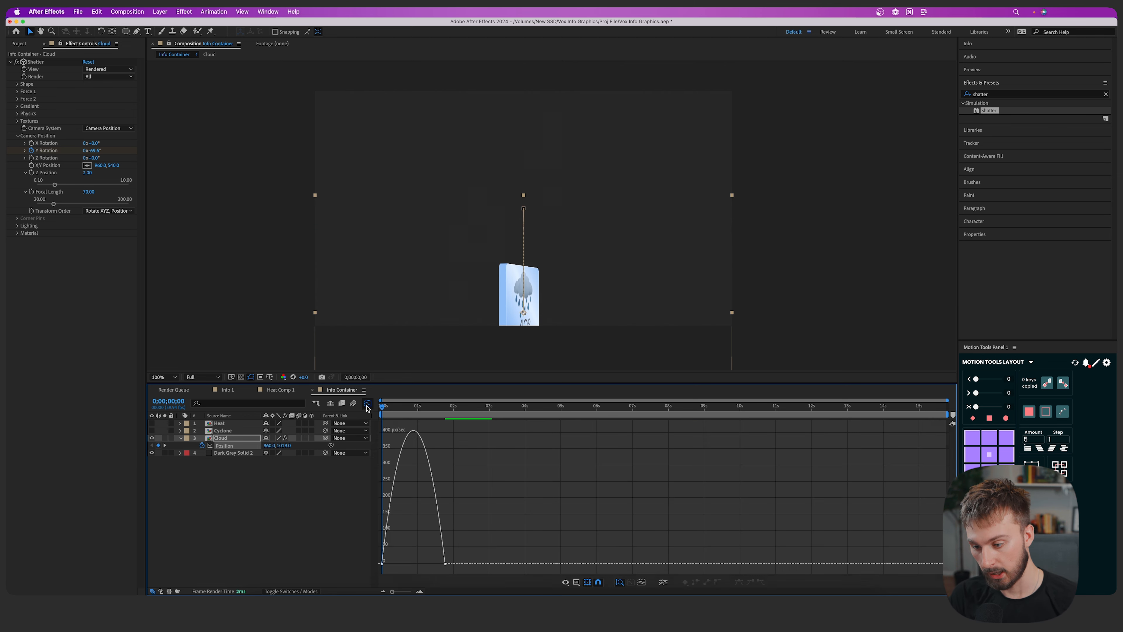
{"action": "left_click", "coordinate": [444, 563]}
{"action": "left_click_drag", "start_coordinate": [435, 564], "coordinate": [389, 564]}
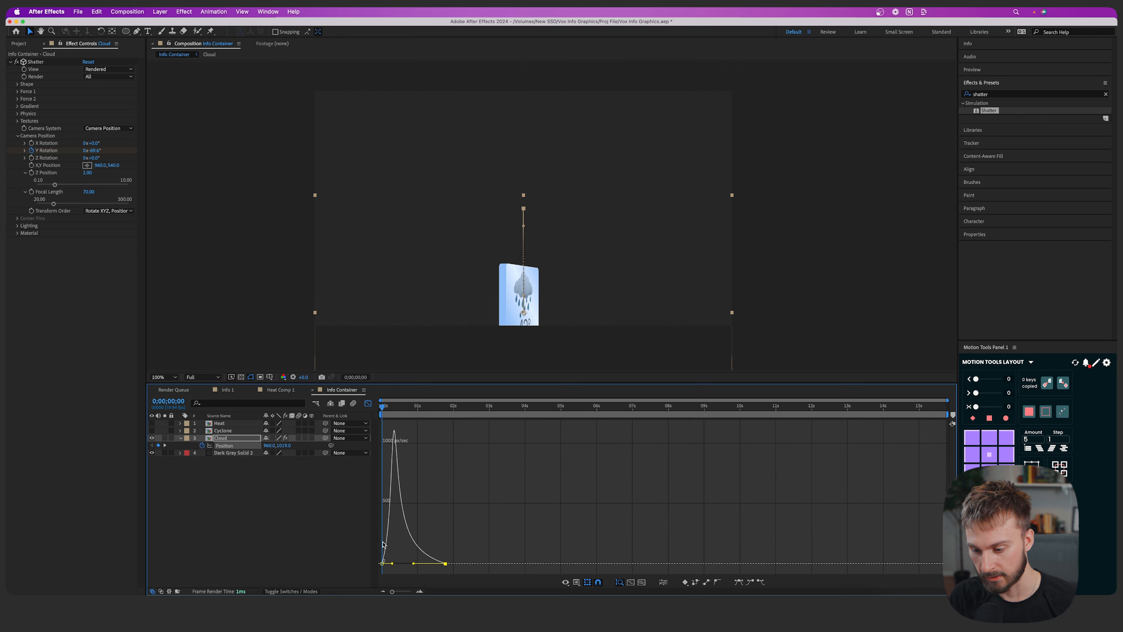
{"action": "left_click", "coordinate": [368, 404]}
{"action": "left_click", "coordinate": [464, 492]}
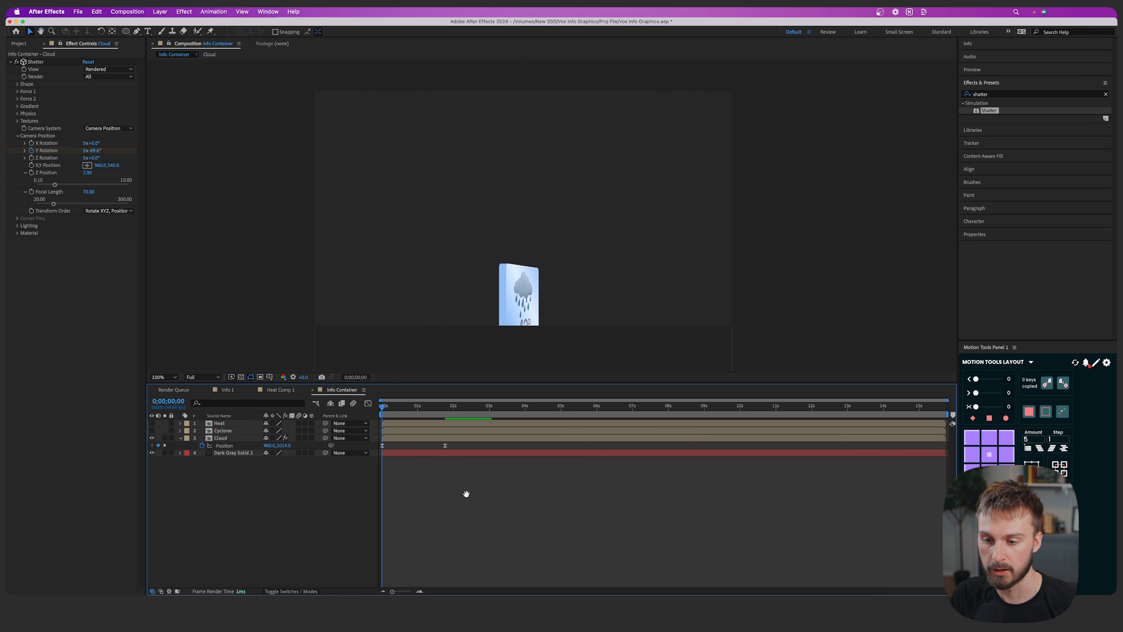
Set the Cloud card's starting Y Rotation to about -72.6° and its Shatter Extrusion Depth to 0.50
{"action": "left_click", "coordinate": [400, 441]}
{"action": "key", "text": "u"}
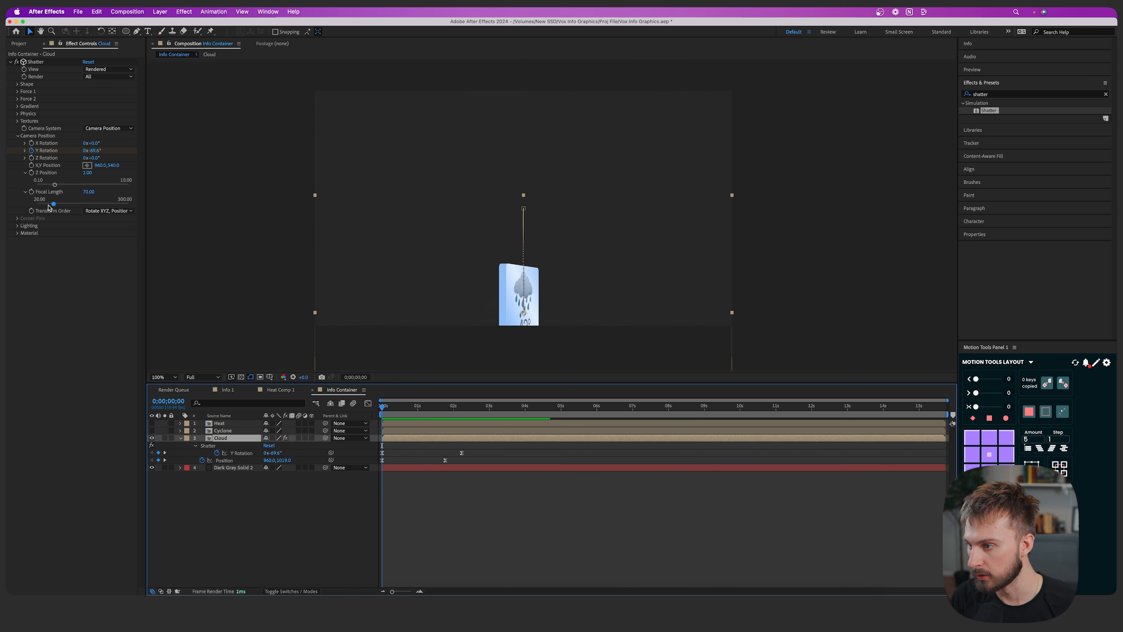
{"action": "mouse_move", "coordinate": [91, 150]}
{"action": "left_mouse_down"}
{"action": "mouse_move", "coordinate": [81, 150]}
{"action": "mouse_move", "coordinate": [93, 150]}
{"action": "left_mouse_up"}
{"action": "left_click", "coordinate": [17, 84]}
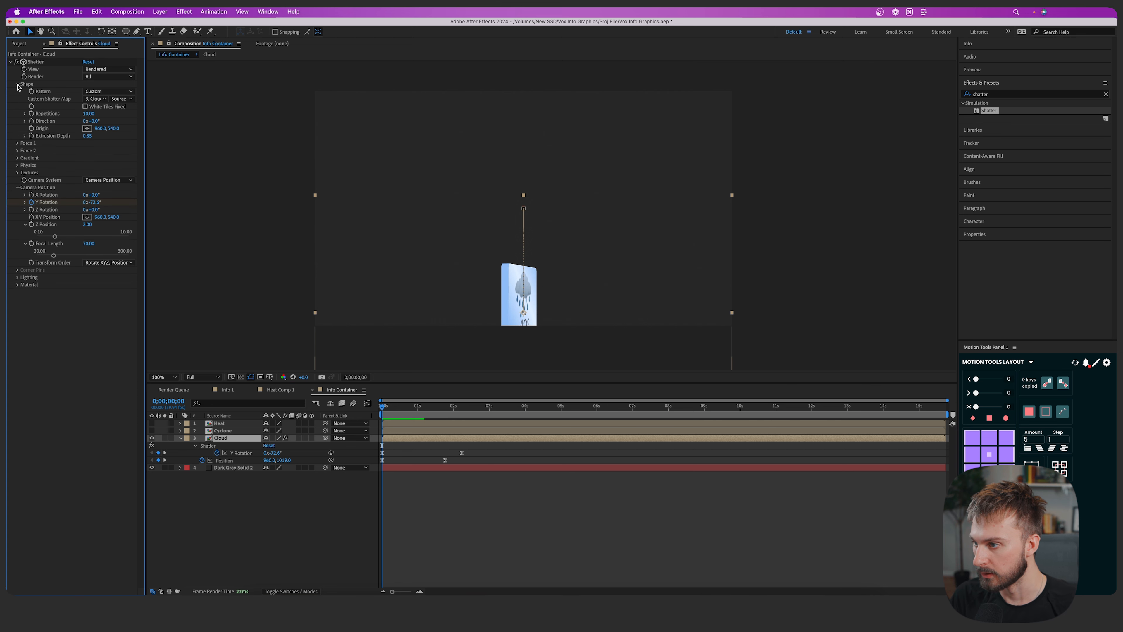
{"action": "left_click_drag", "start_coordinate": [87, 135], "coordinate": [94, 136]}
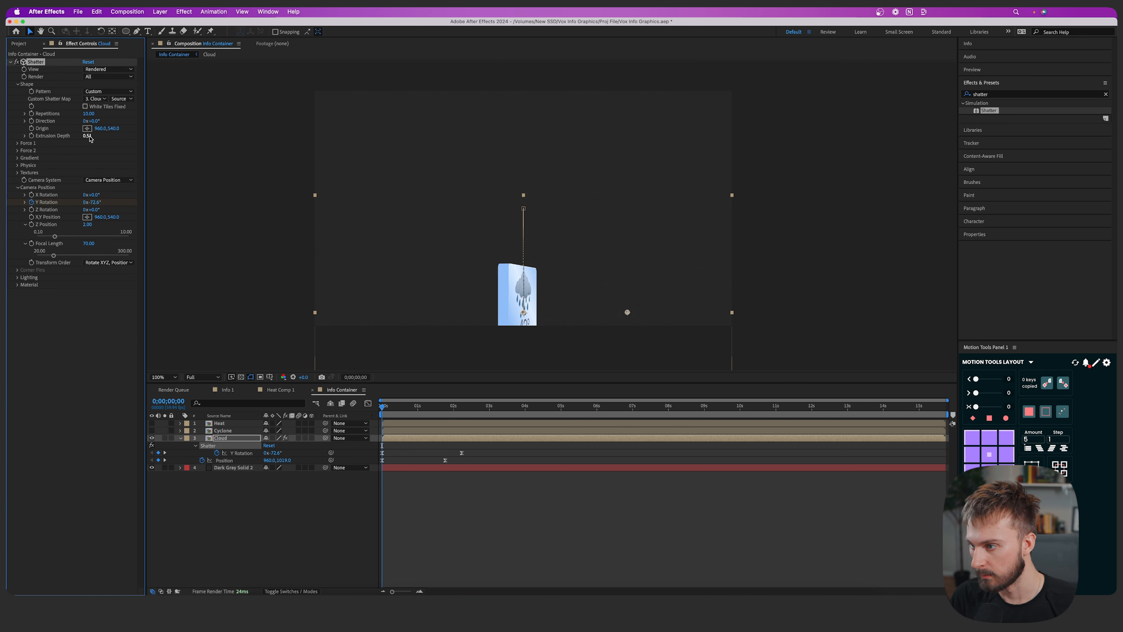
{"action": "left_click", "coordinate": [90, 136]}
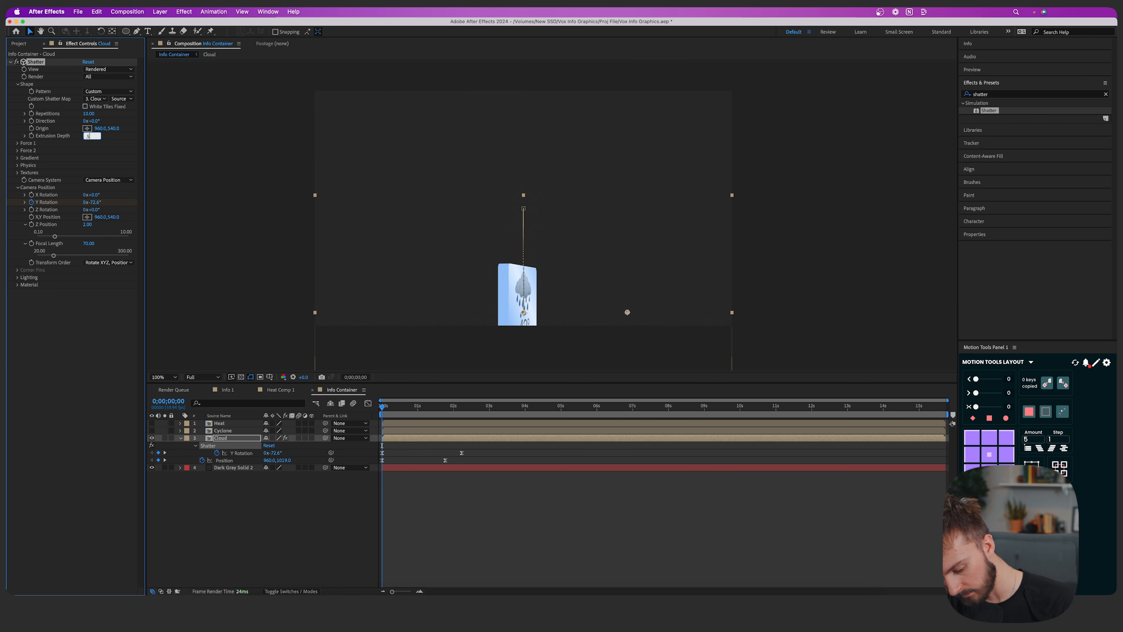
{"action": "type", "text": ".5"}
{"action": "left_click", "coordinate": [432, 422]}
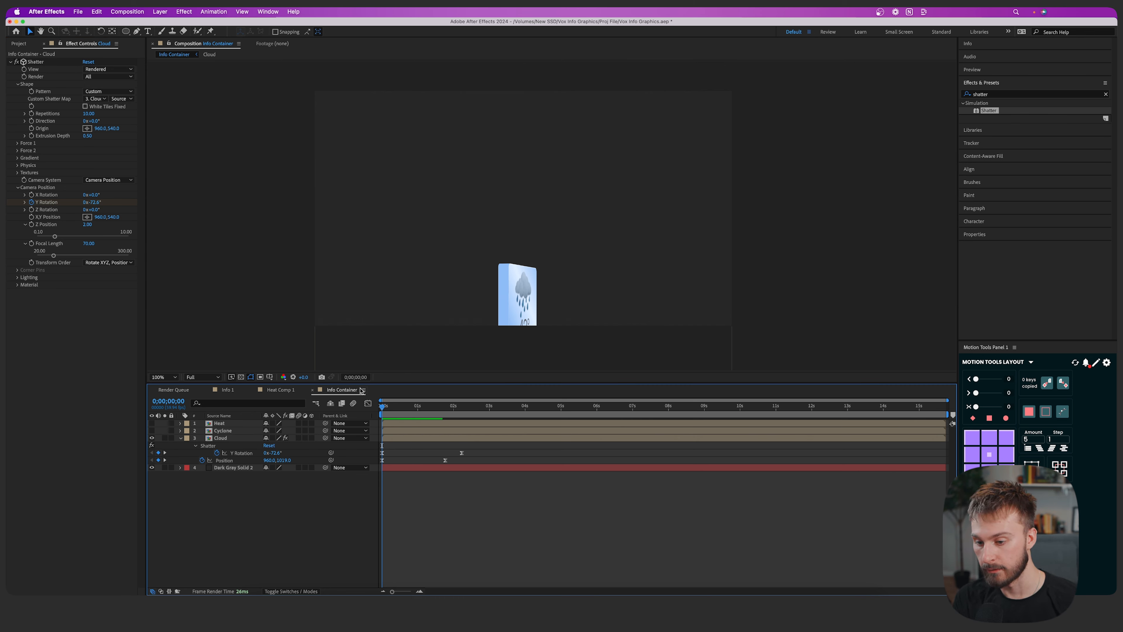
Copy the Cloud layer's Shatter effect onto the Cyclone and Heat layers and make both layers visible
{"action": "left_click", "coordinate": [397, 429]}
{"action": "left_click", "coordinate": [396, 438]}
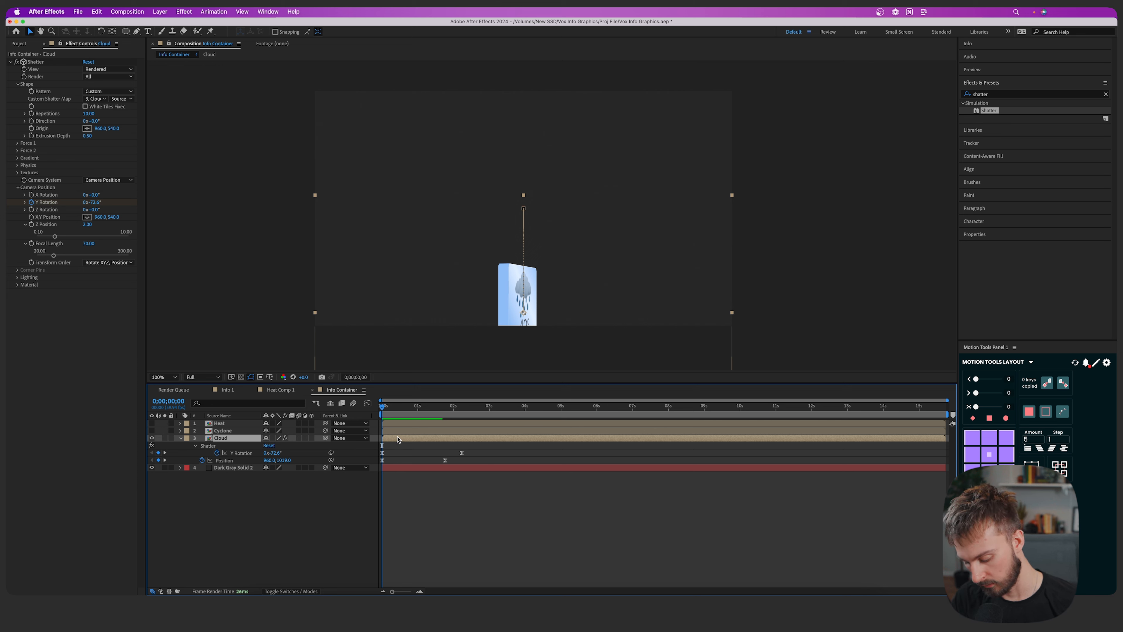
{"action": "key", "text": "a"}
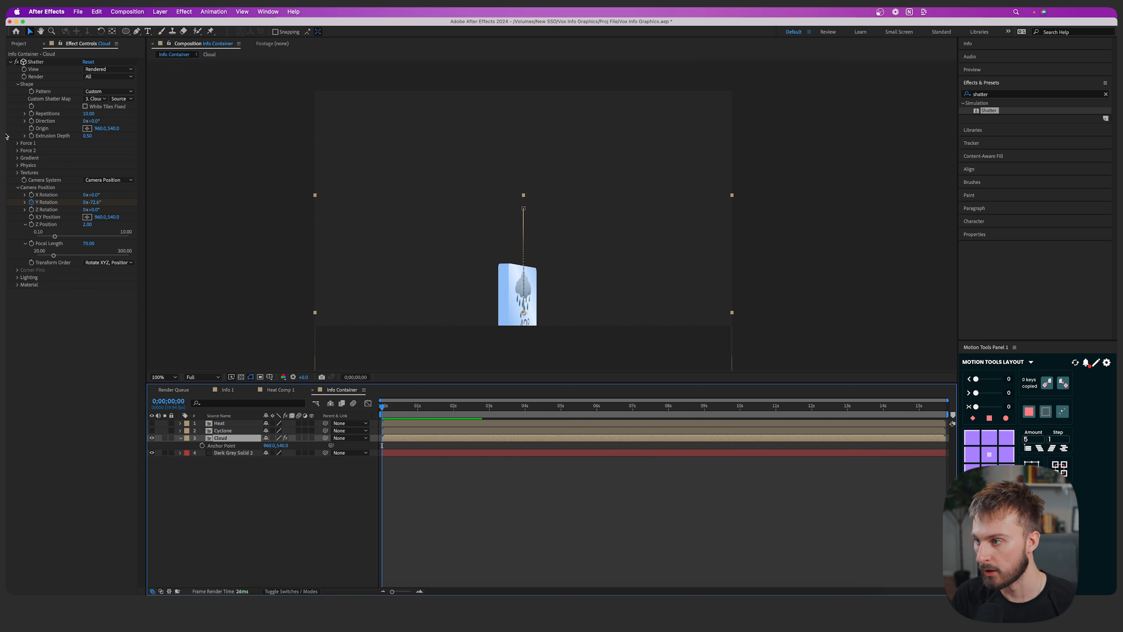
{"action": "left_click", "coordinate": [36, 61]}
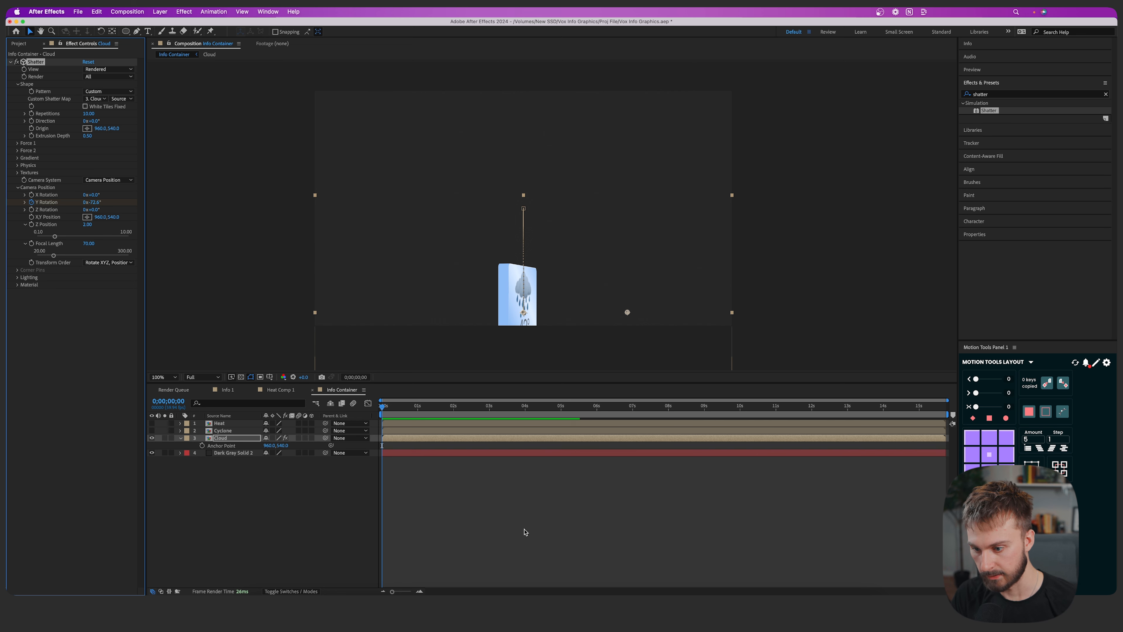
{"action": "left_click", "coordinate": [393, 430]}
{"action": "left_click", "coordinate": [399, 425], "text": "shift"}
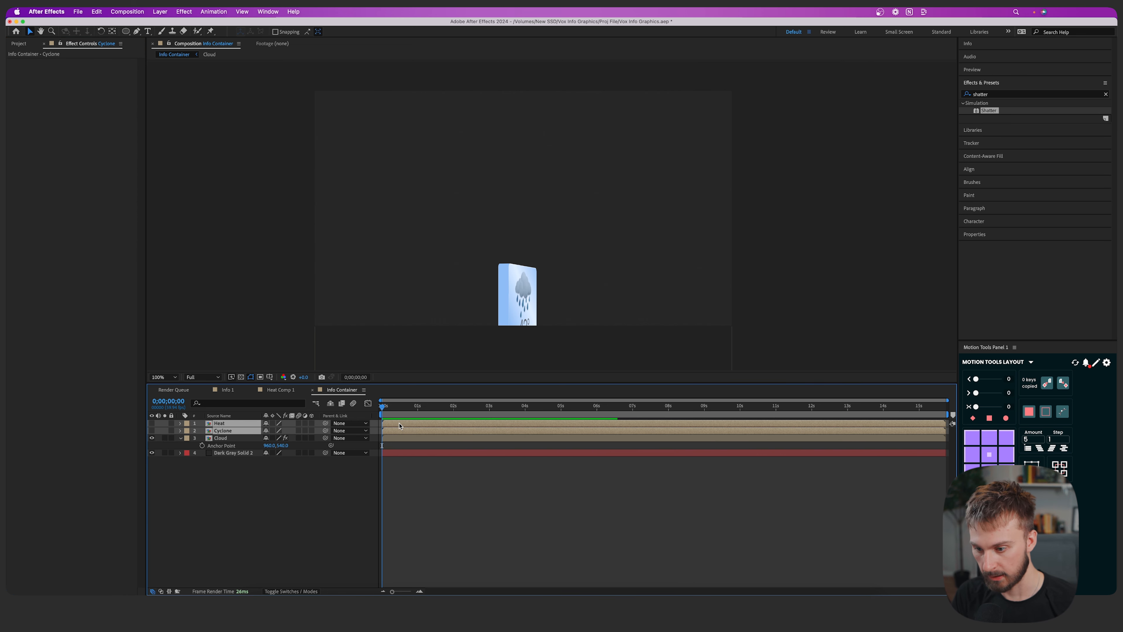
{"action": "key", "text": "super+v"}
{"action": "left_click", "coordinate": [152, 430]}
{"action": "left_click", "coordinate": [151, 423]}
{"action": "left_click", "coordinate": [481, 492]}
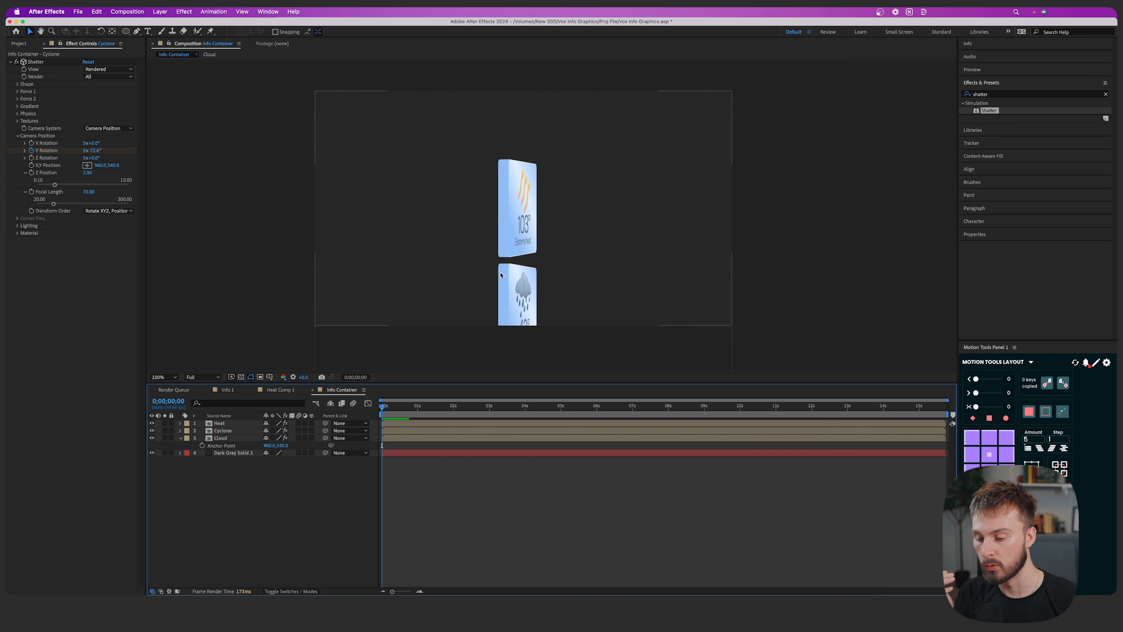
Copy the Cloud layer's Position keyframes onto the Cyclone and Heat layers and preview the rise
{"action": "left_click", "coordinate": [501, 275]}
{"action": "key", "text": "p"}
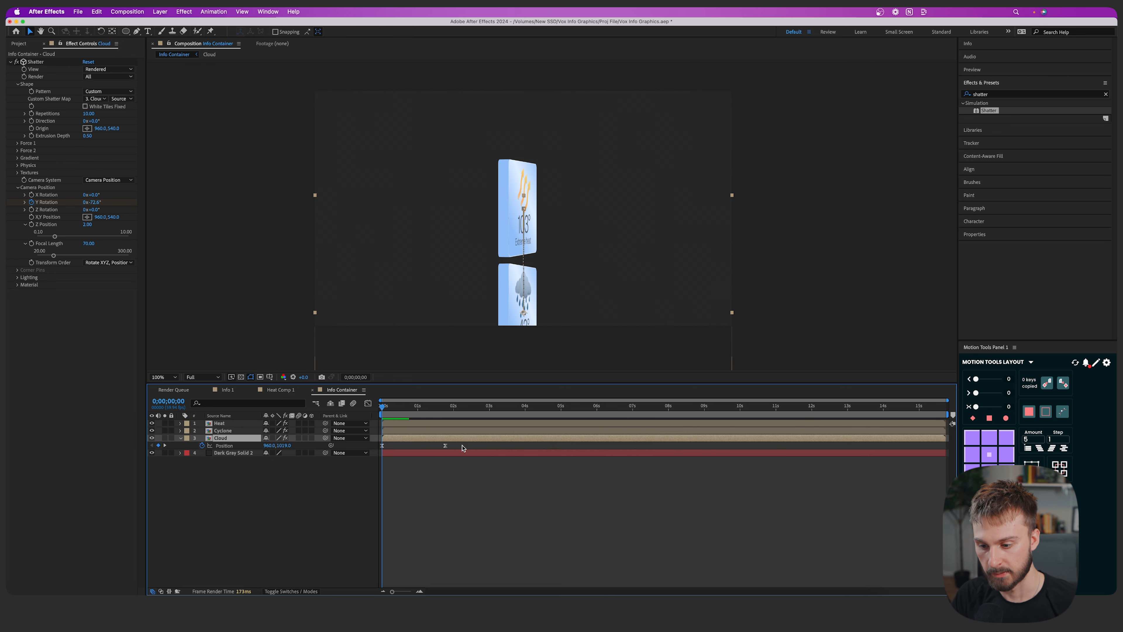
{"action": "left_click_drag", "start_coordinate": [462, 447], "coordinate": [377, 449]}
{"action": "right_click", "coordinate": [382, 446]}
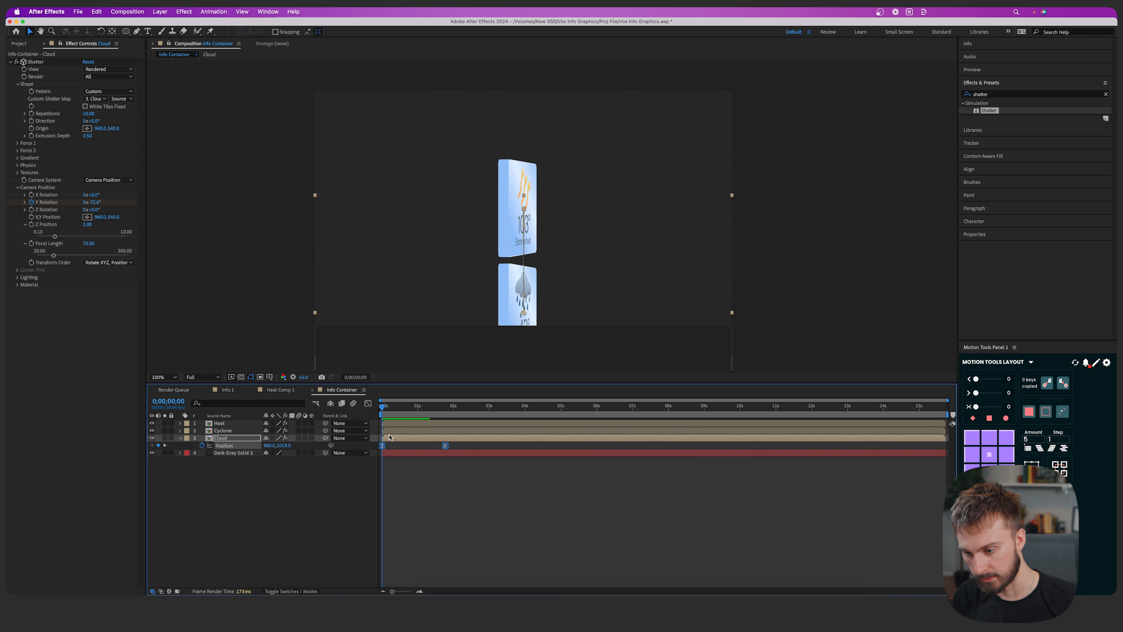
{"action": "left_click", "coordinate": [390, 429]}
{"action": "left_click", "coordinate": [391, 425], "text": "shift"}
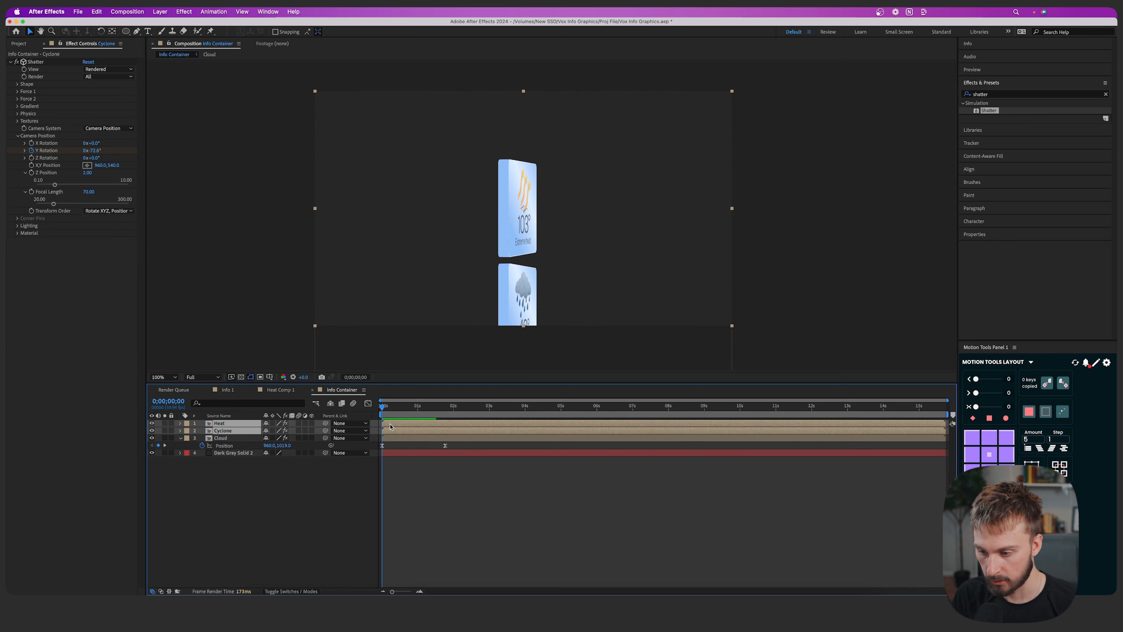
{"action": "key", "text": "space"}
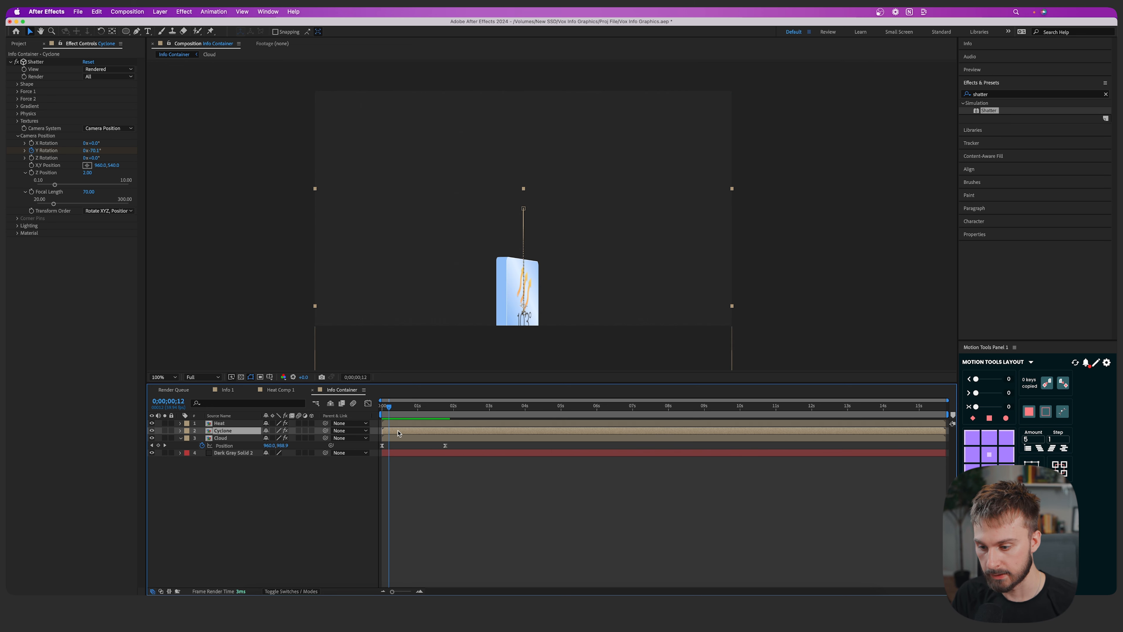
Pre-compose the animated Cyclone and Heat layers separately as Cyclone Comp 2 and Heat Comp 2, moving all attributes into the new compositions
{"action": "right_click", "coordinate": [398, 434]}
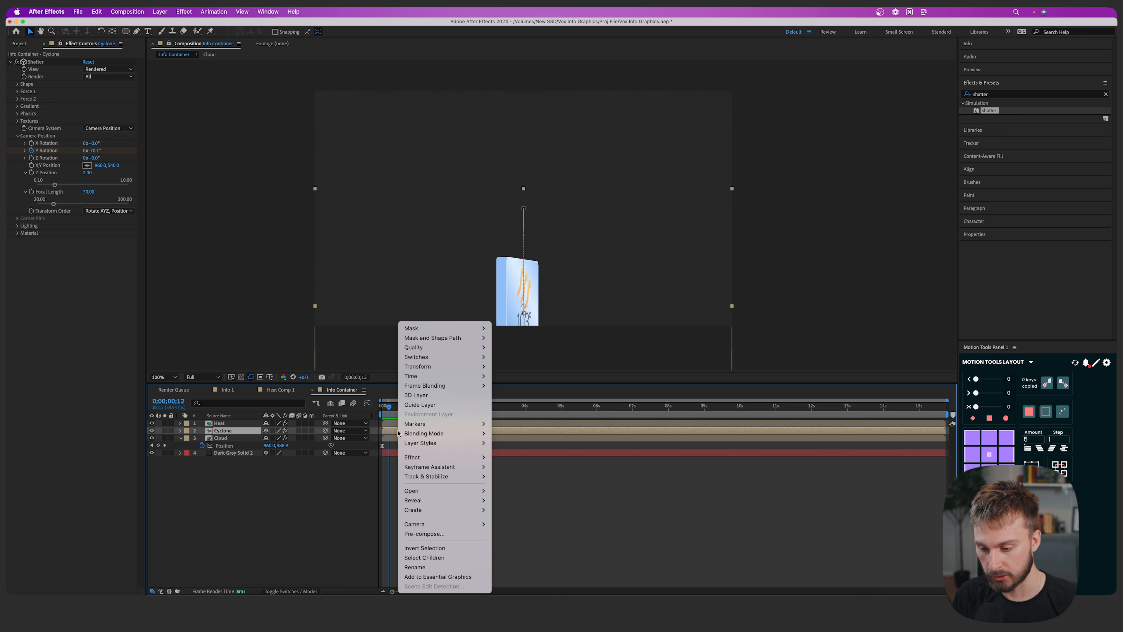
{"action": "left_click", "coordinate": [425, 534]}
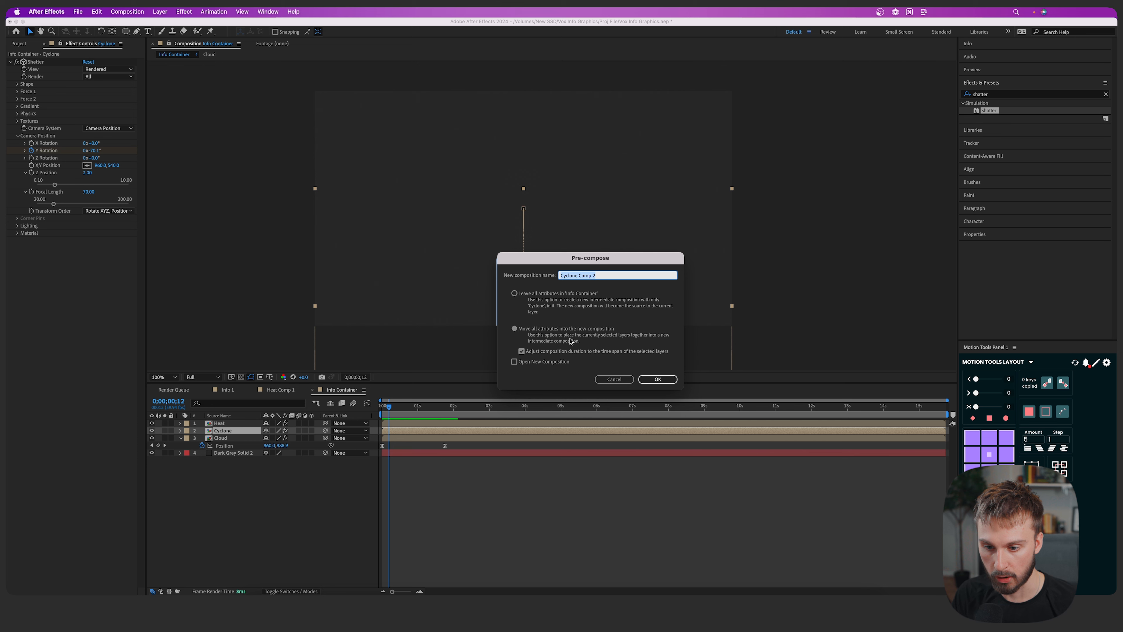
{"action": "left_click", "coordinate": [657, 379]}
{"action": "right_click", "coordinate": [397, 423]}
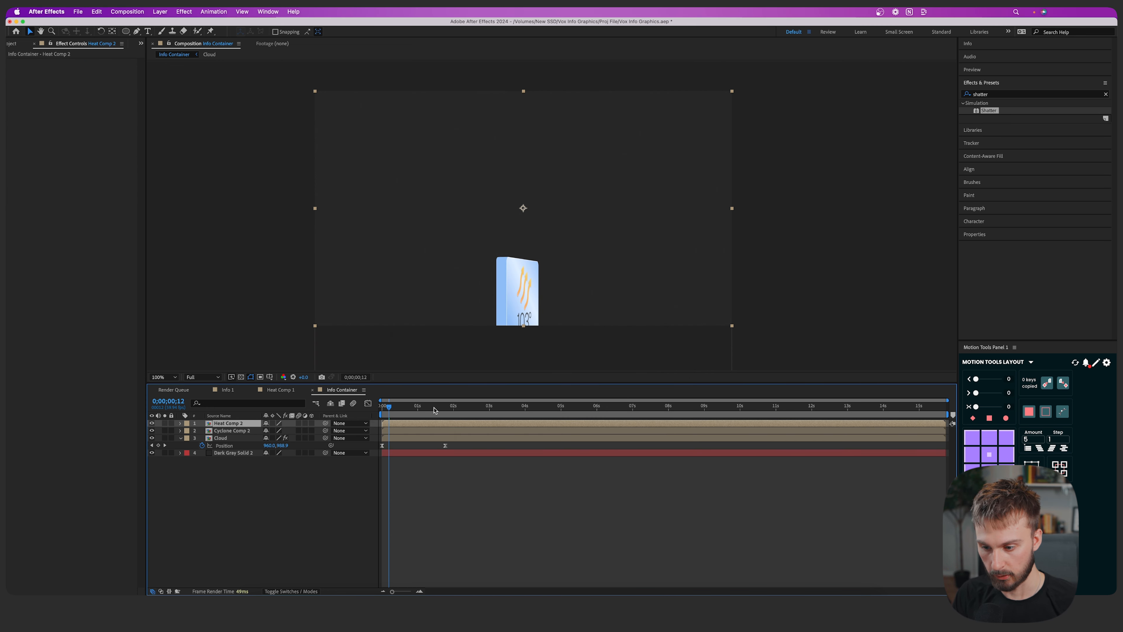
Place the Heat card to the right of the Cloud card and the Cyclone card to its left at about X 452, and preview the row
{"action": "left_click_drag", "start_coordinate": [423, 408], "coordinate": [466, 412]}
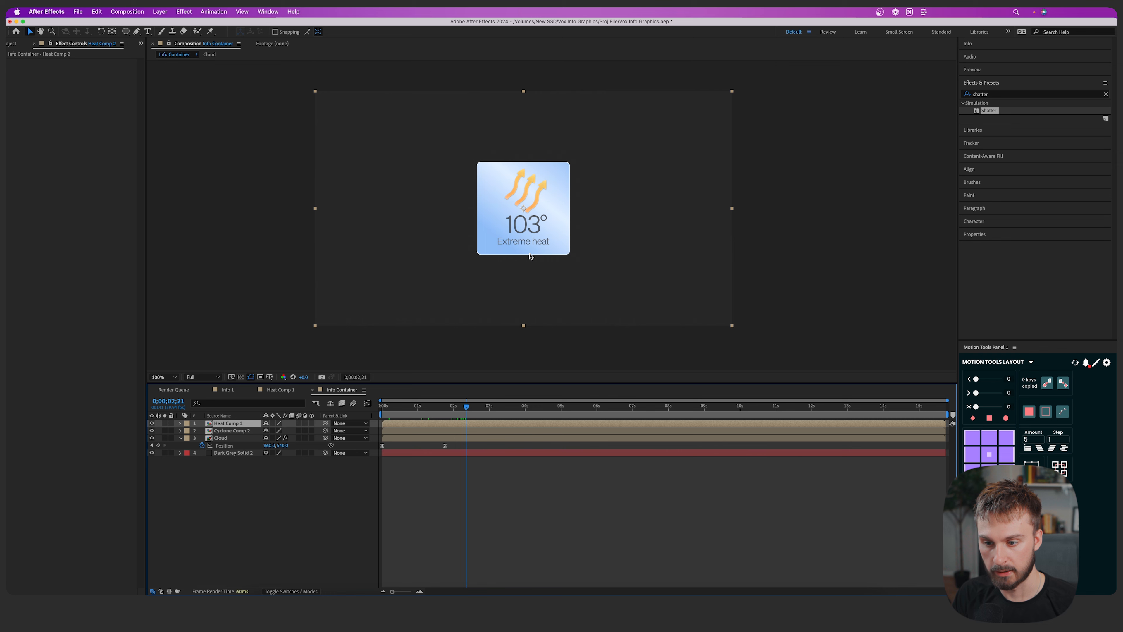
{"action": "left_click_drag", "start_coordinate": [526, 246], "coordinate": [640, 243]}
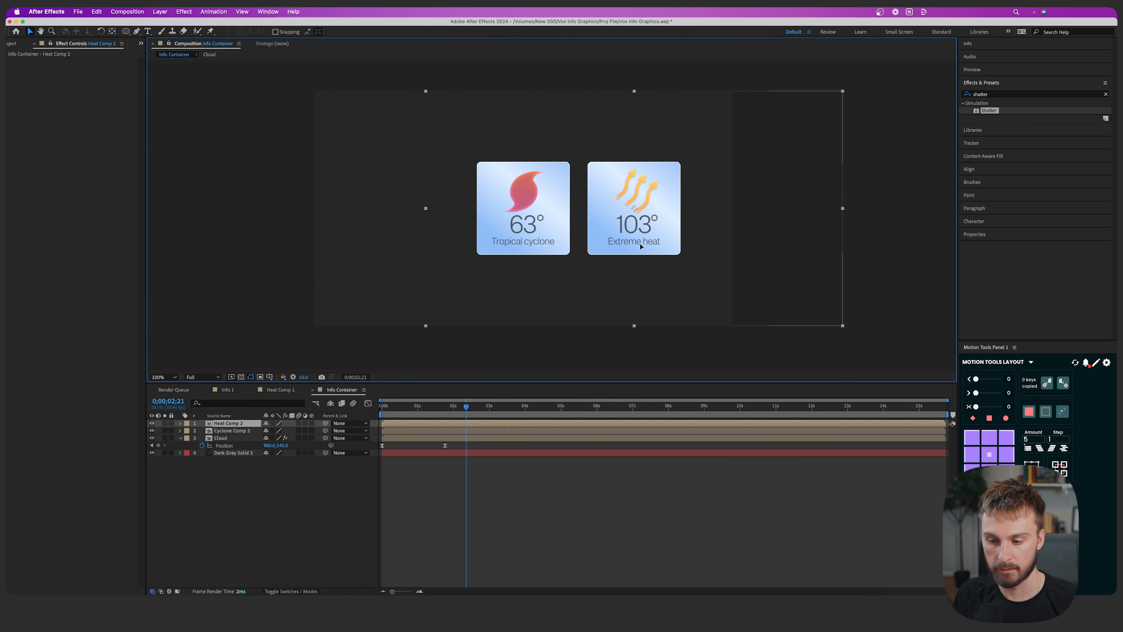
{"action": "left_click", "coordinate": [543, 227]}
{"action": "left_click_drag", "start_coordinate": [543, 227], "coordinate": [432, 227]}
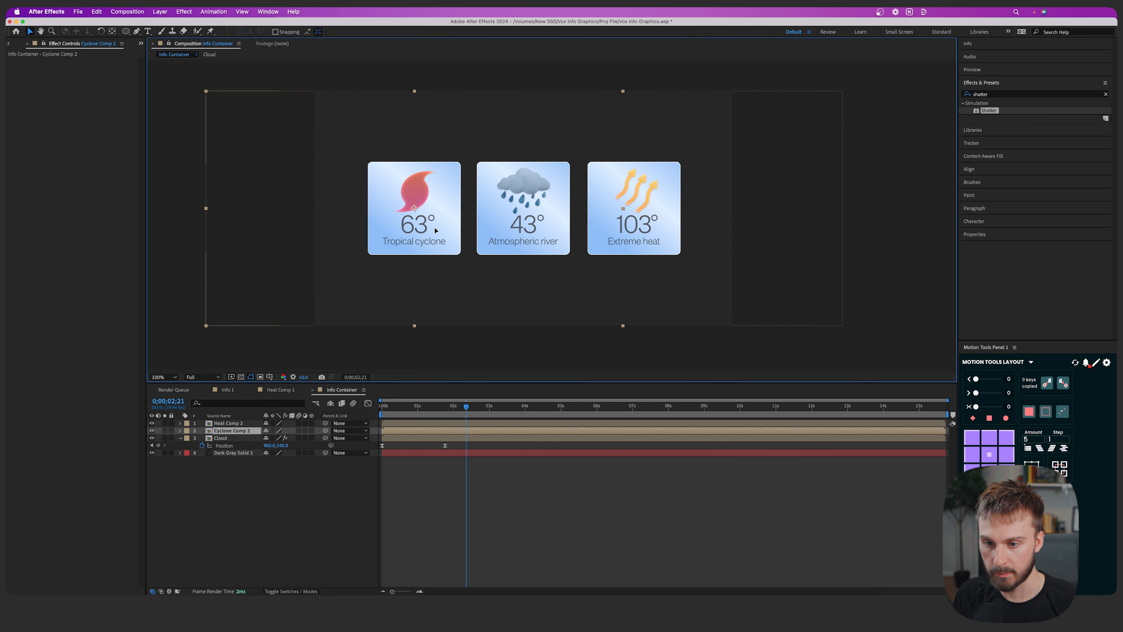
{"action": "key", "text": "Home"}
{"action": "key", "text": "space"}
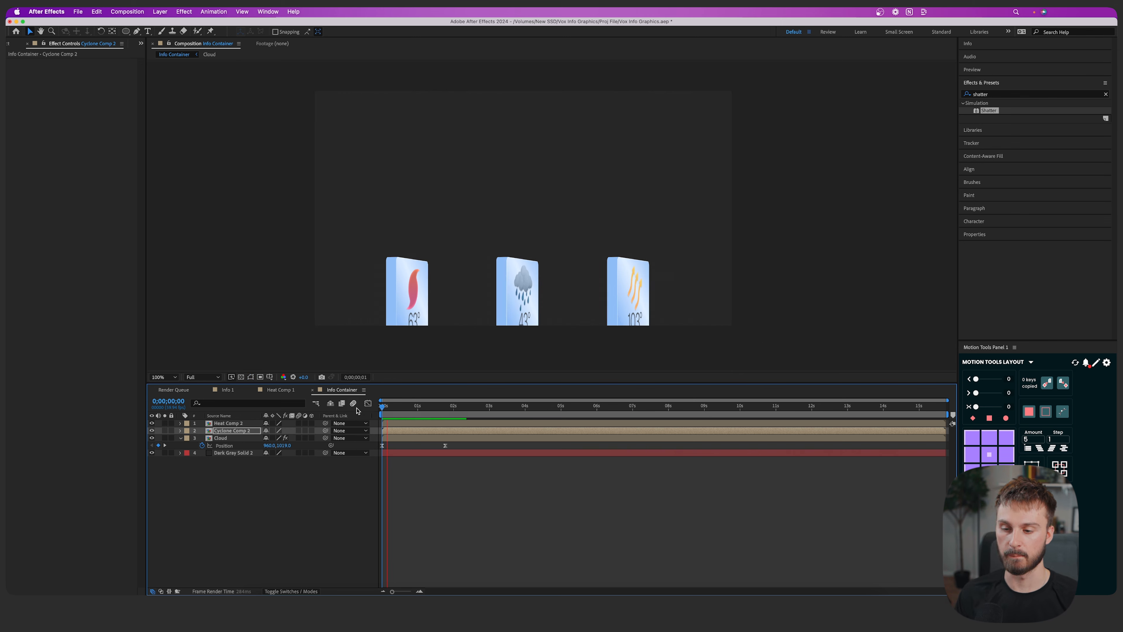
{"action": "key", "text": "space"}
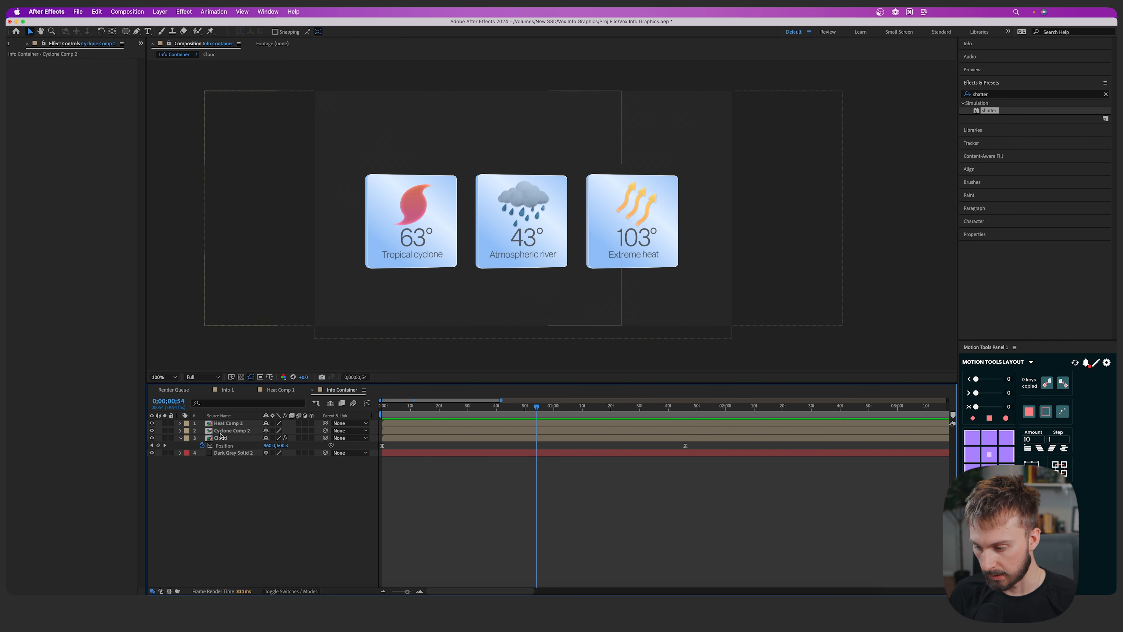
Move Cyclone Comp 2 beneath the Cloud layer in the stack and show its Position at the start of the timeline
{"action": "mouse_move", "coordinate": [219, 433]}
{"action": "left_mouse_down"}
{"action": "mouse_move", "coordinate": [220, 454]}
{"action": "mouse_move", "coordinate": [230, 449]}
{"action": "left_mouse_up"}
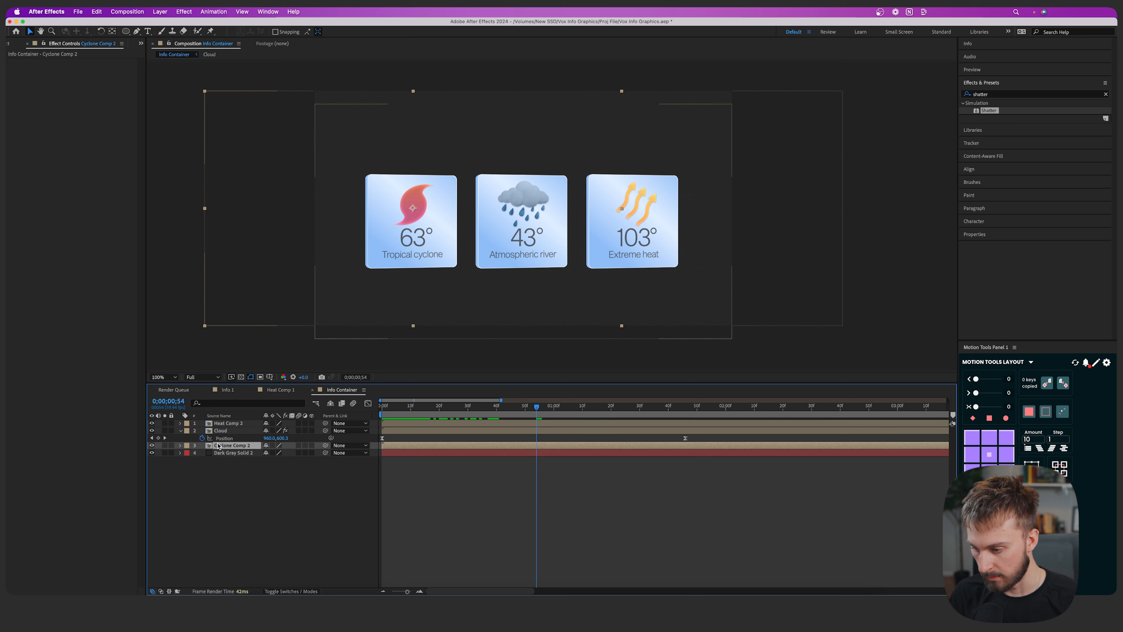
{"action": "left_click", "coordinate": [221, 430]}
{"action": "left_click", "coordinate": [225, 423]}
{"action": "double_click", "coordinate": [394, 445]}
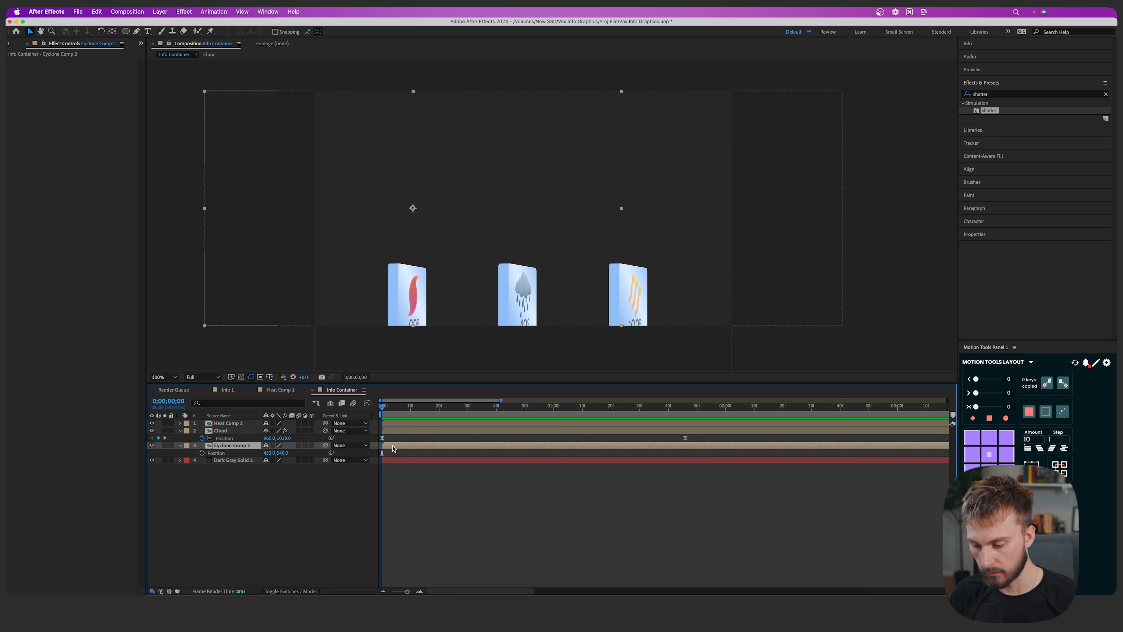
In Cyclone Comp 2, move the Cyclone card's ending Position and Y Rotation keyframes to about 1 second, and preview Info Container
{"action": "left_click", "coordinate": [424, 424]}
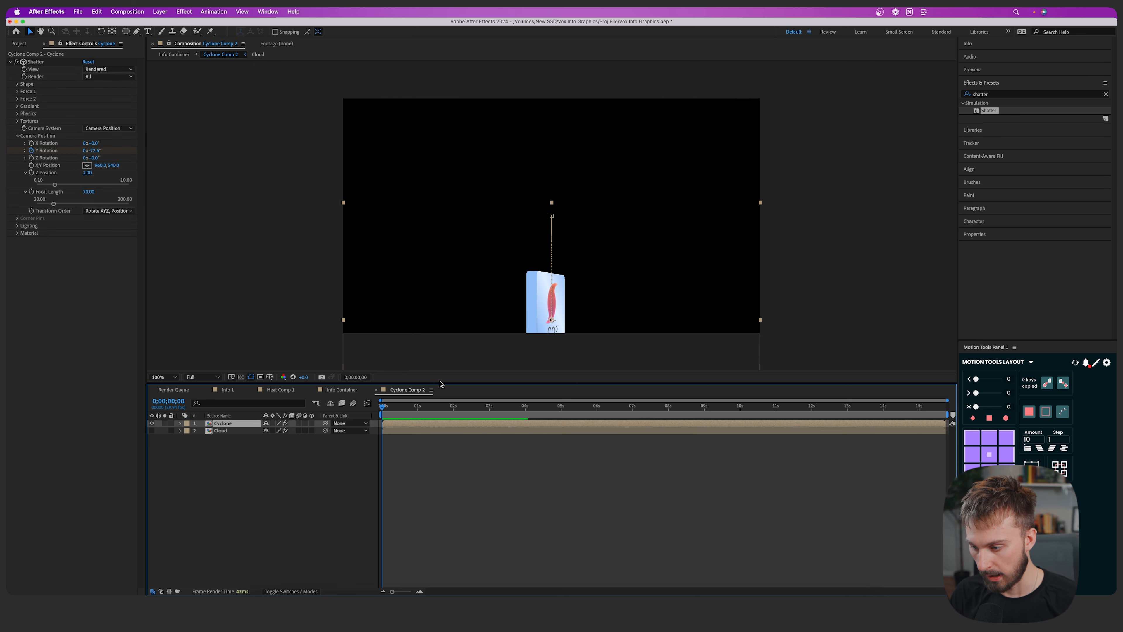
{"action": "key", "text": "p"}
{"action": "left_click", "coordinate": [418, 431]}
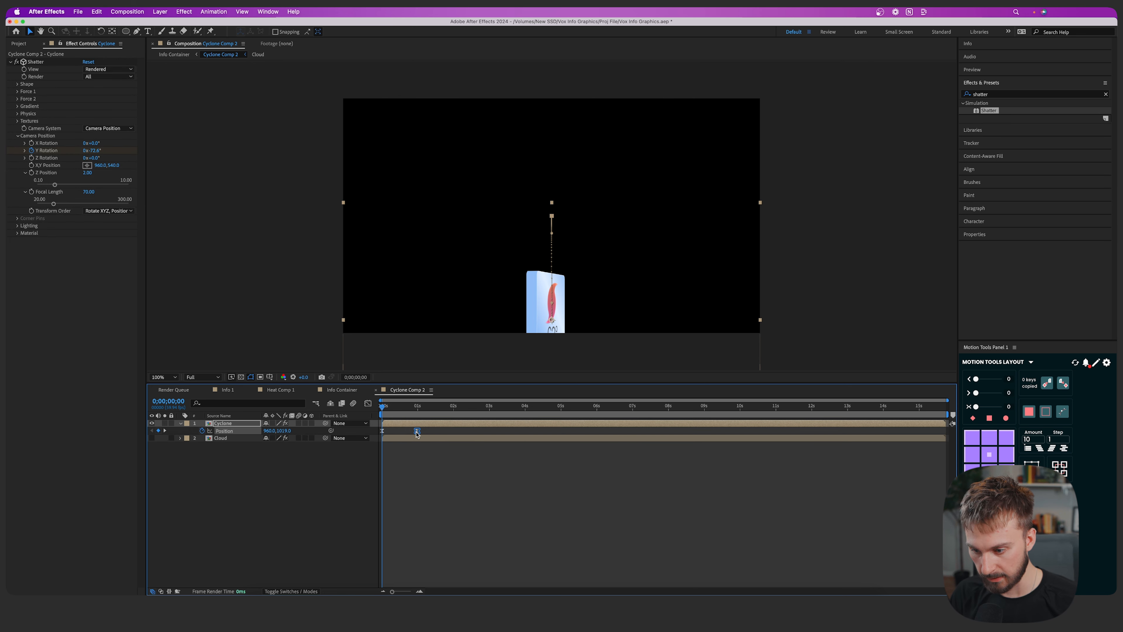
{"action": "key", "text": "space"}
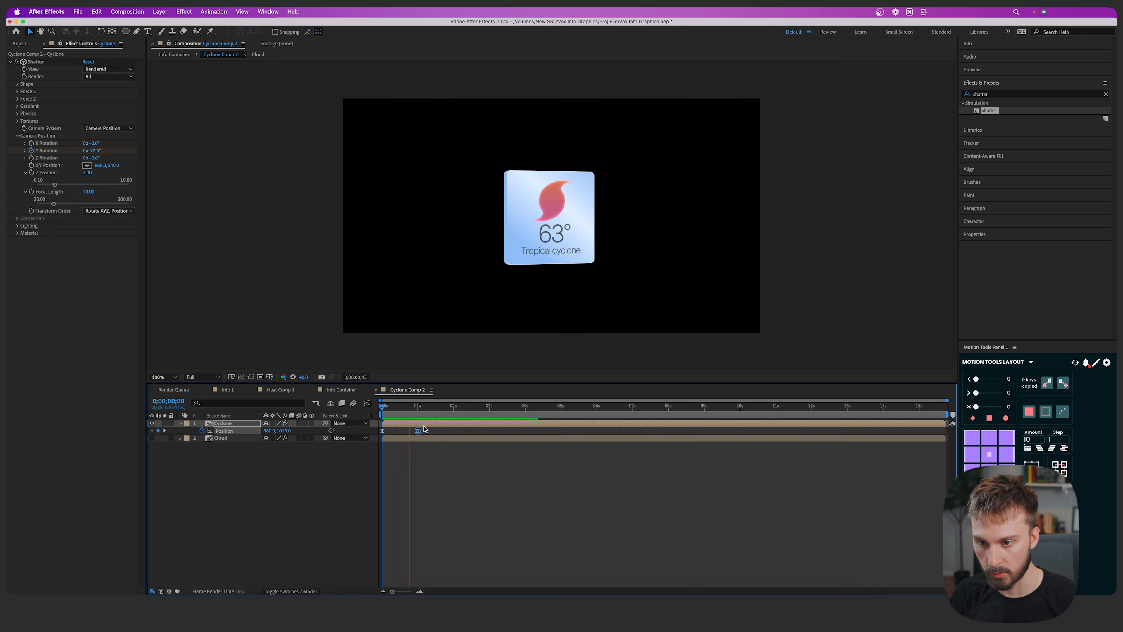
{"action": "key", "text": "u"}
{"action": "left_click_drag", "start_coordinate": [462, 439], "coordinate": [386, 411]}
{"action": "left_click", "coordinate": [334, 390]}
{"action": "key", "text": "space"}
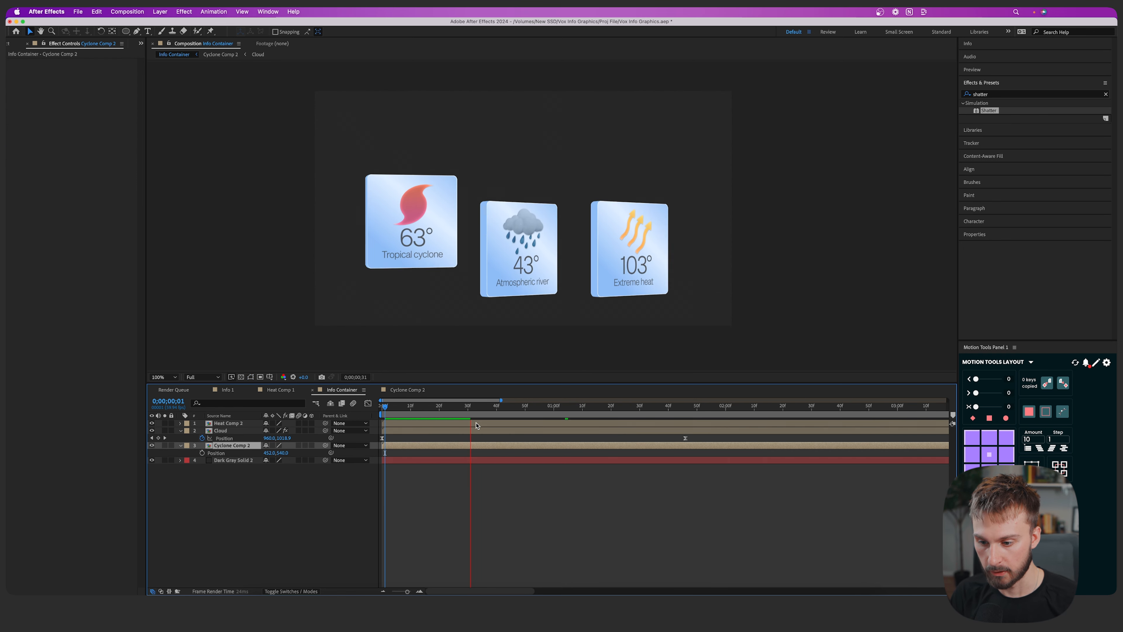
{"action": "key", "text": "space"}
In Heat Comp 2, move the Heat card's ending Position and Y Rotation keyframes to about 3.5 seconds, and preview the staggered rise in Info Container
{"action": "left_click", "coordinate": [586, 430]}
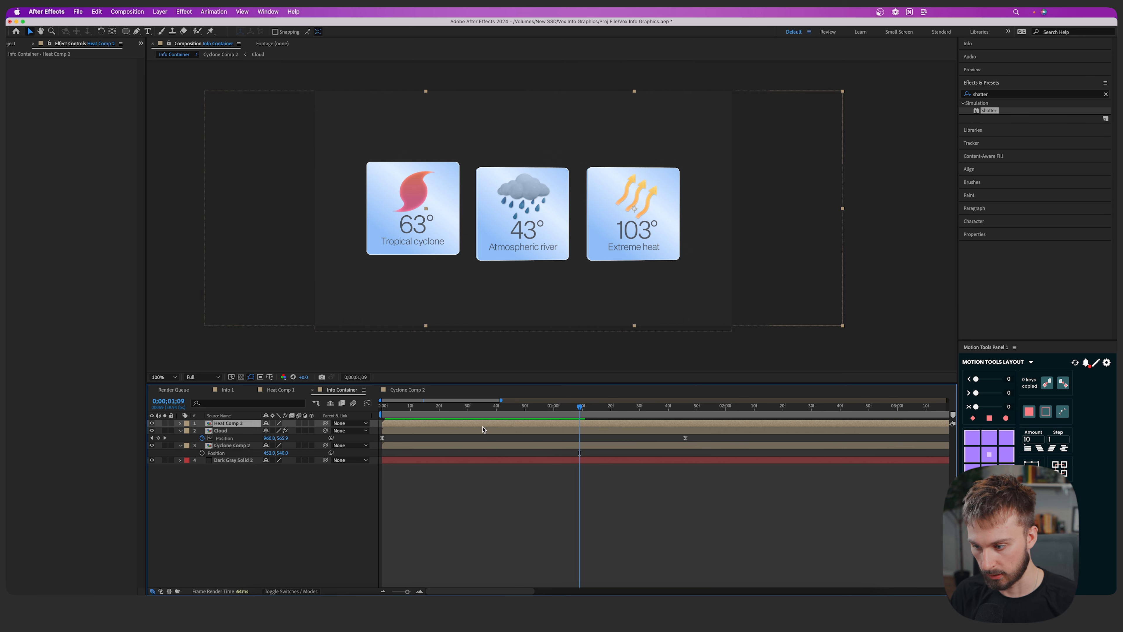
{"action": "double_click", "coordinate": [456, 424]}
{"action": "key", "text": "p"}
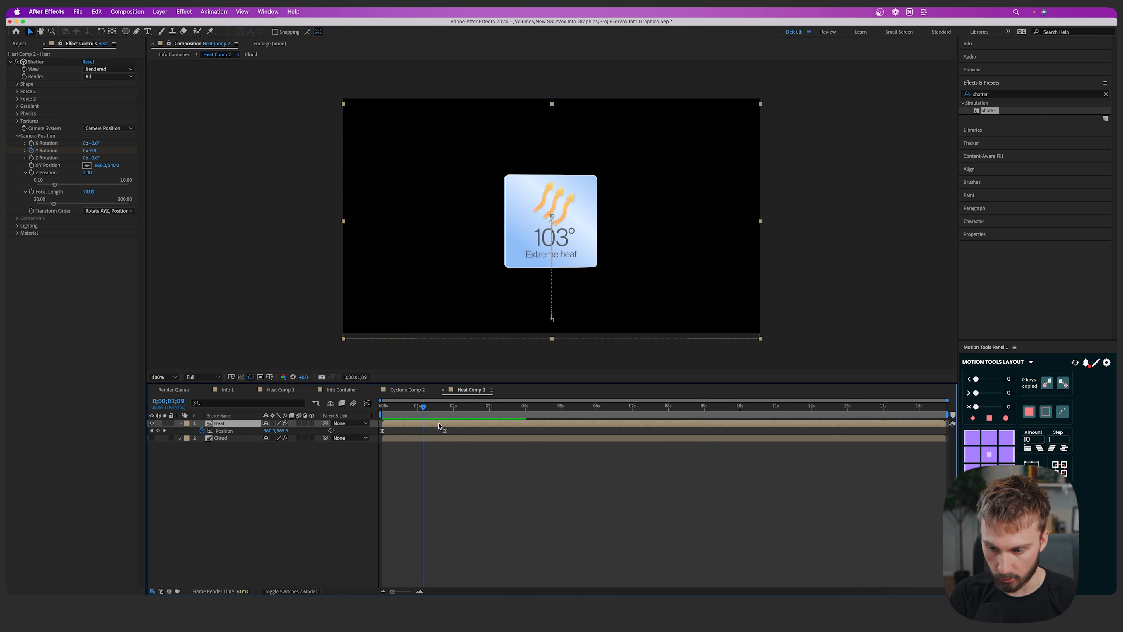
{"action": "left_click_drag", "start_coordinate": [461, 431], "coordinate": [501, 431]}
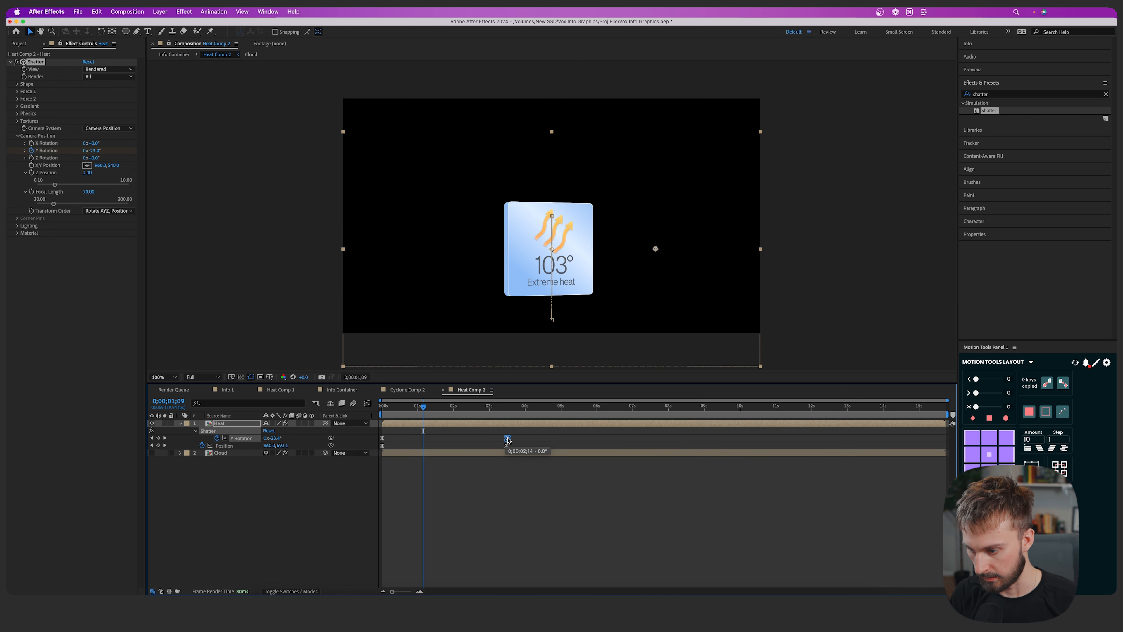
{"action": "left_click", "coordinate": [341, 389]}
{"action": "left_click_drag", "start_coordinate": [423, 406], "coordinate": [354, 405]}
{"action": "key", "text": "space"}
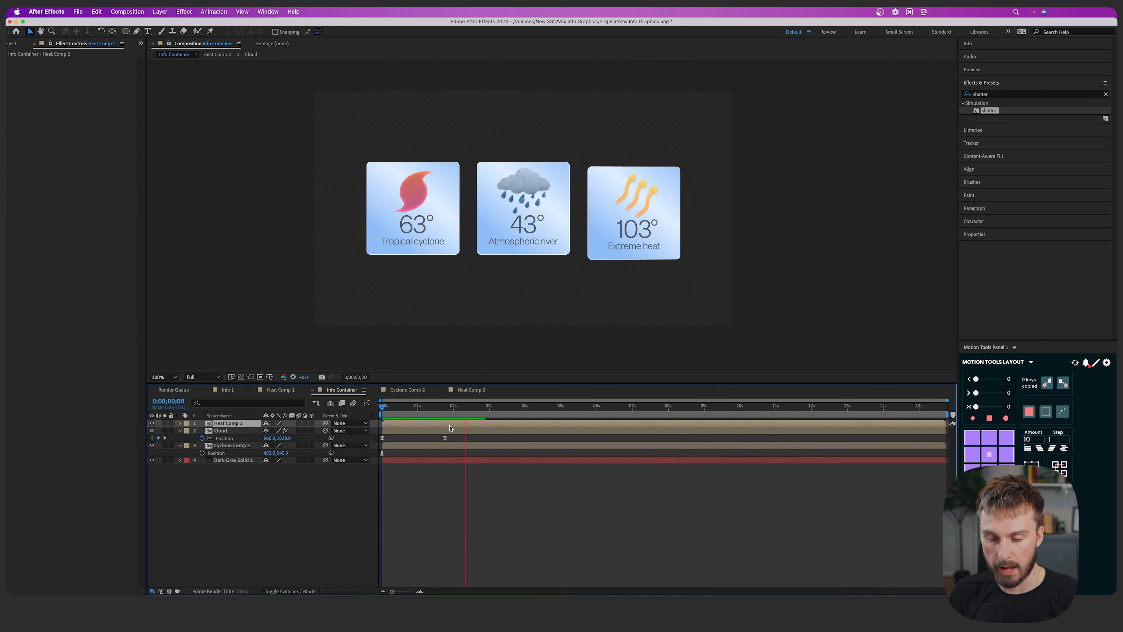
{"action": "key", "text": "space"}
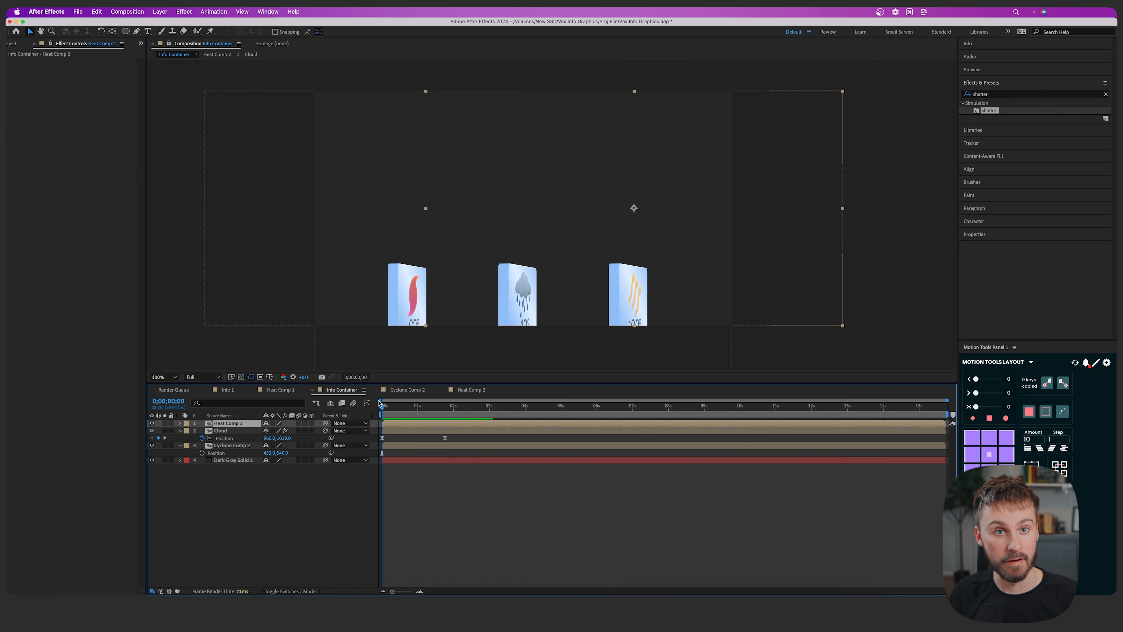
{"action": "left_click_drag", "start_coordinate": [389, 408], "coordinate": [410, 408]}
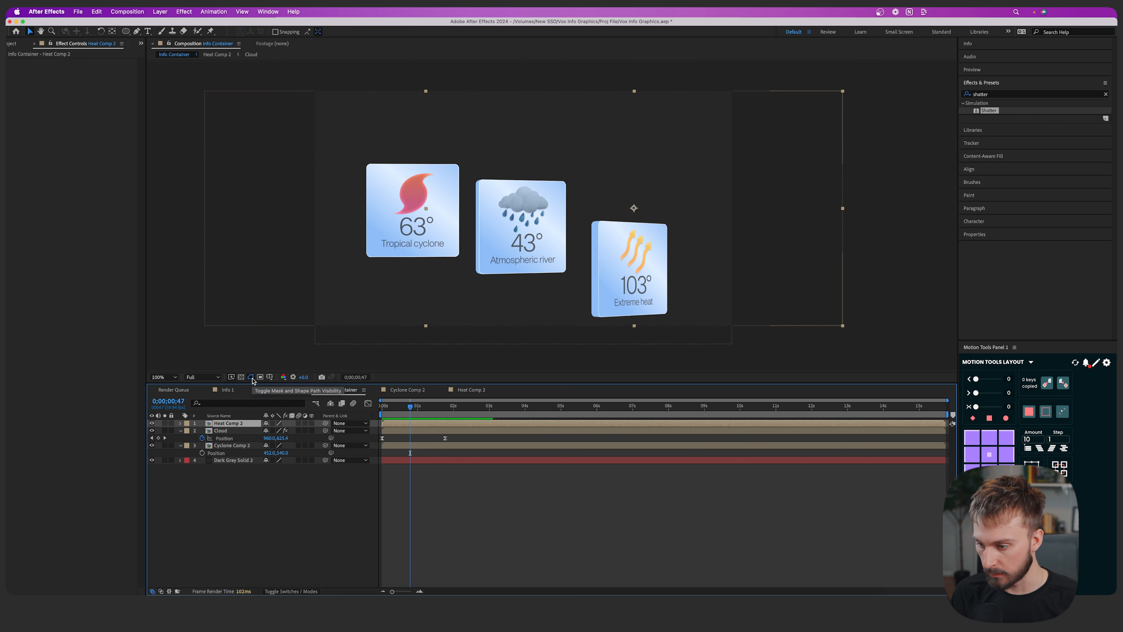
Copy Adjustment Layers 5, 6 and 7 from Info 1 to the top of the Info Container composition
{"action": "left_click", "coordinate": [234, 390]}
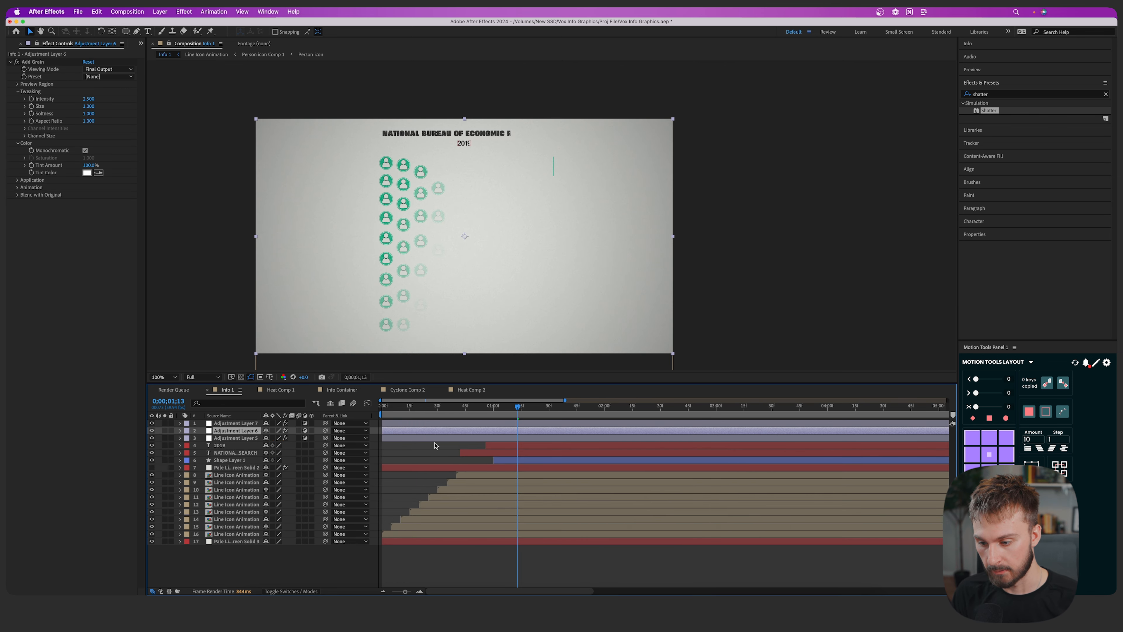
{"action": "left_click", "coordinate": [411, 444]}
{"action": "left_click", "coordinate": [402, 438]}
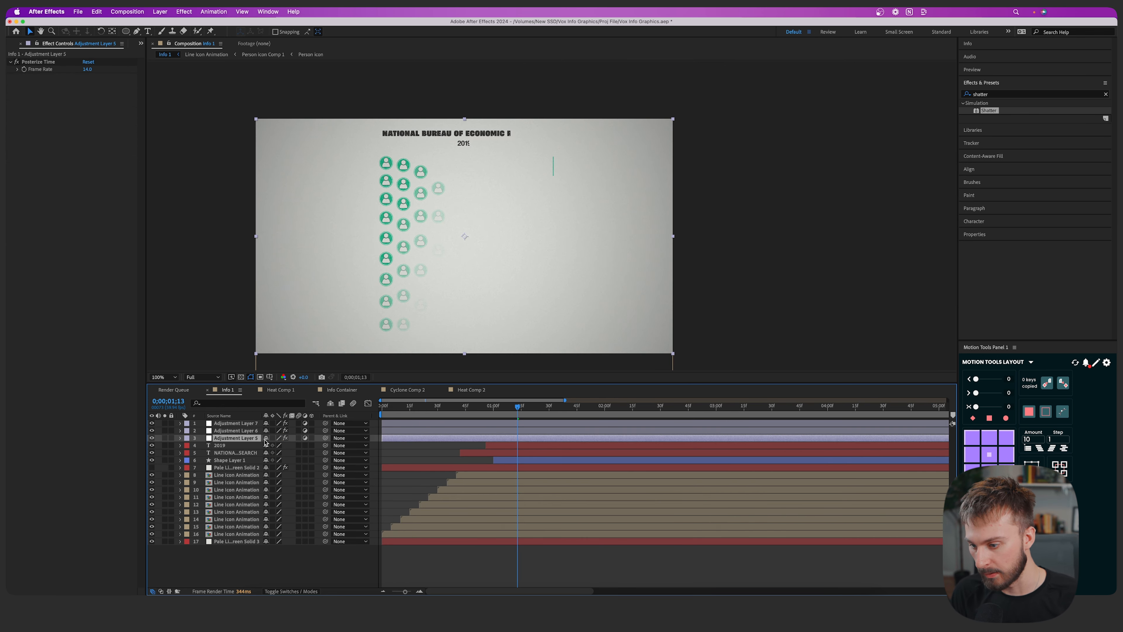
{"action": "left_click", "coordinate": [421, 425], "text": "shift"}
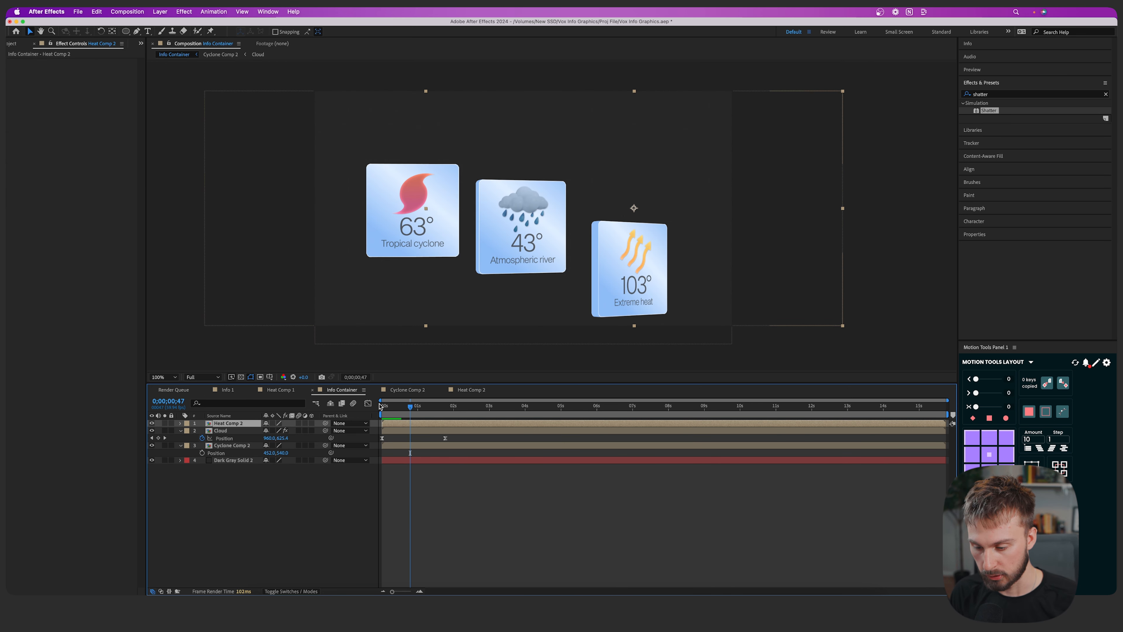
{"action": "key", "text": "Home"}
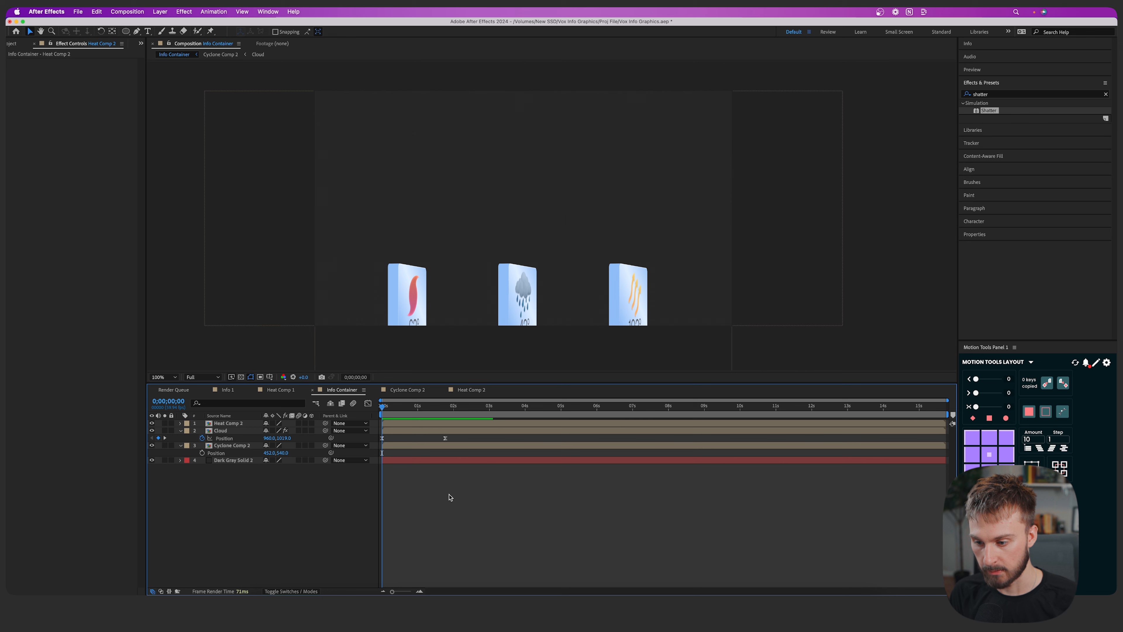
{"action": "key", "text": "ctrl+v"}
{"action": "left_click", "coordinate": [438, 499]}
Set the Add Grain intensity on Adjustment Layer 6 to 0.5 and inspect the grain on the cards up close
{"action": "left_click", "coordinate": [393, 432]}
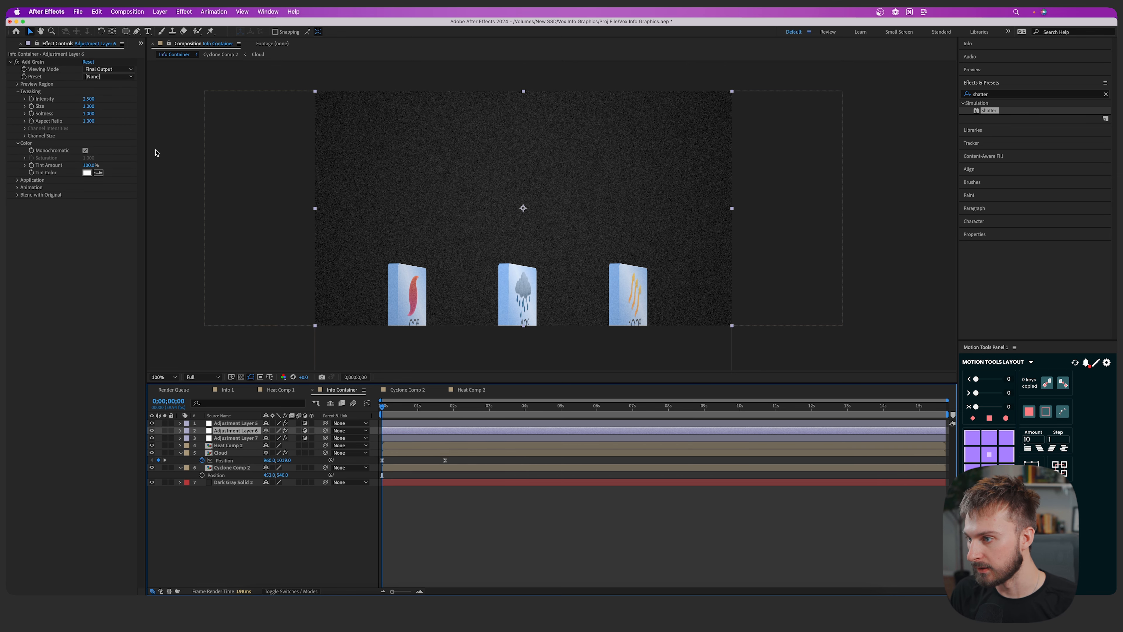
{"action": "left_click", "coordinate": [84, 99]}
{"action": "type", "text": ".5"}
{"action": "key", "text": "Return"}
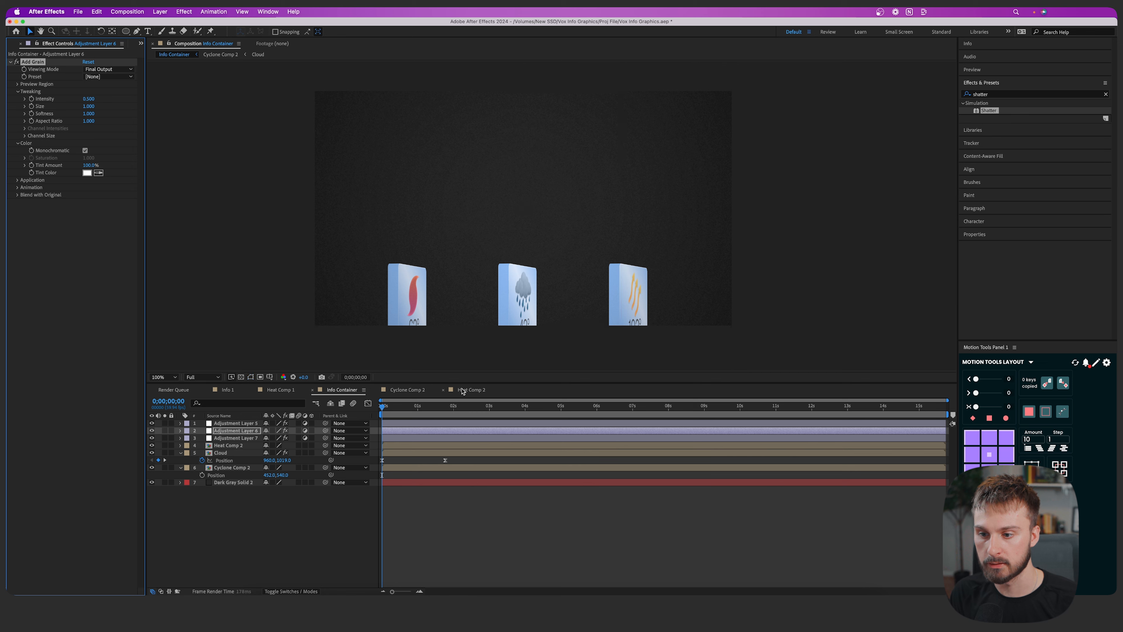
{"action": "left_click", "coordinate": [405, 406]}
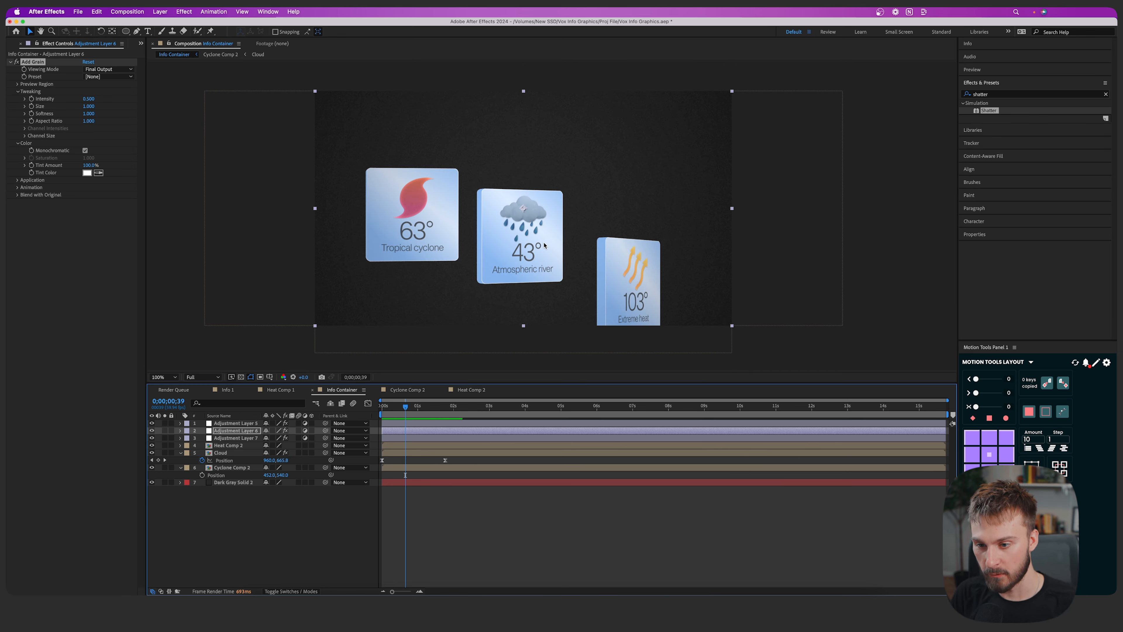
{"action": "scroll", "coordinate": [420, 217], "scroll_direction": "up", "scroll_amount": 2}
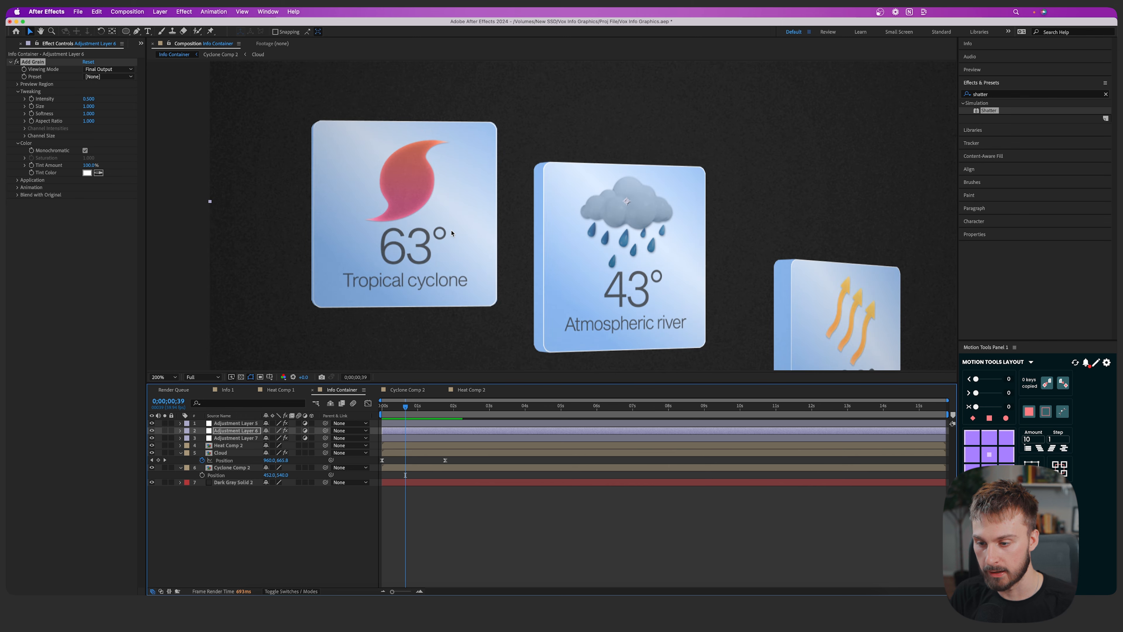
Add the expression wiggle(1,14) to the Position of Cyclone Comp 2
{"action": "left_click", "coordinate": [381, 469]}
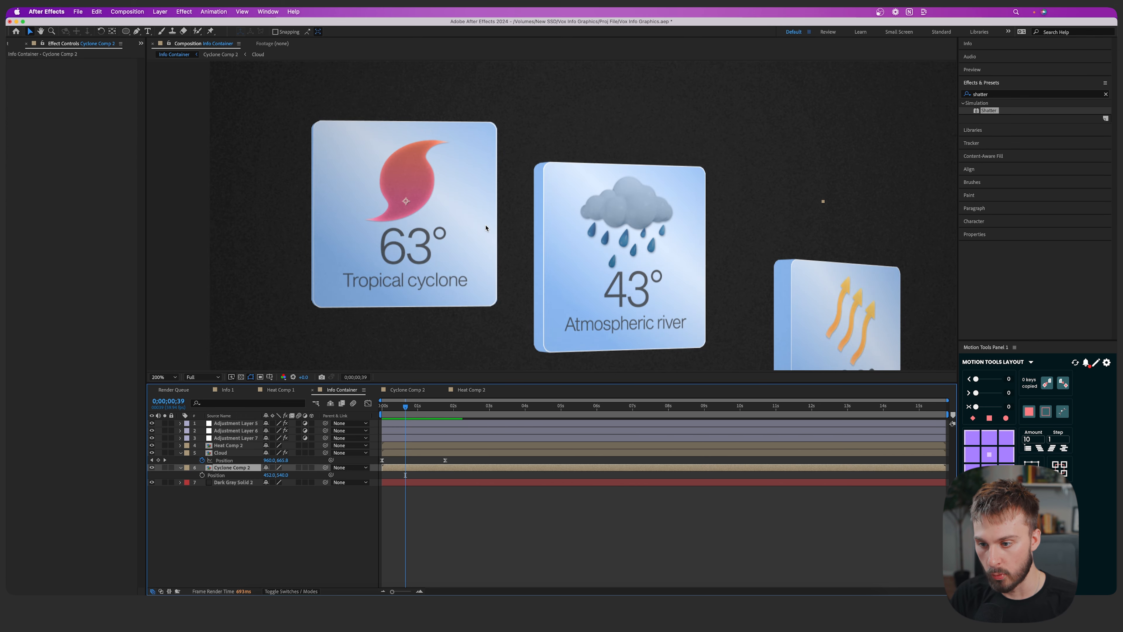
{"action": "scroll", "coordinate": [485, 228], "scroll_direction": "down", "scroll_amount": 2}
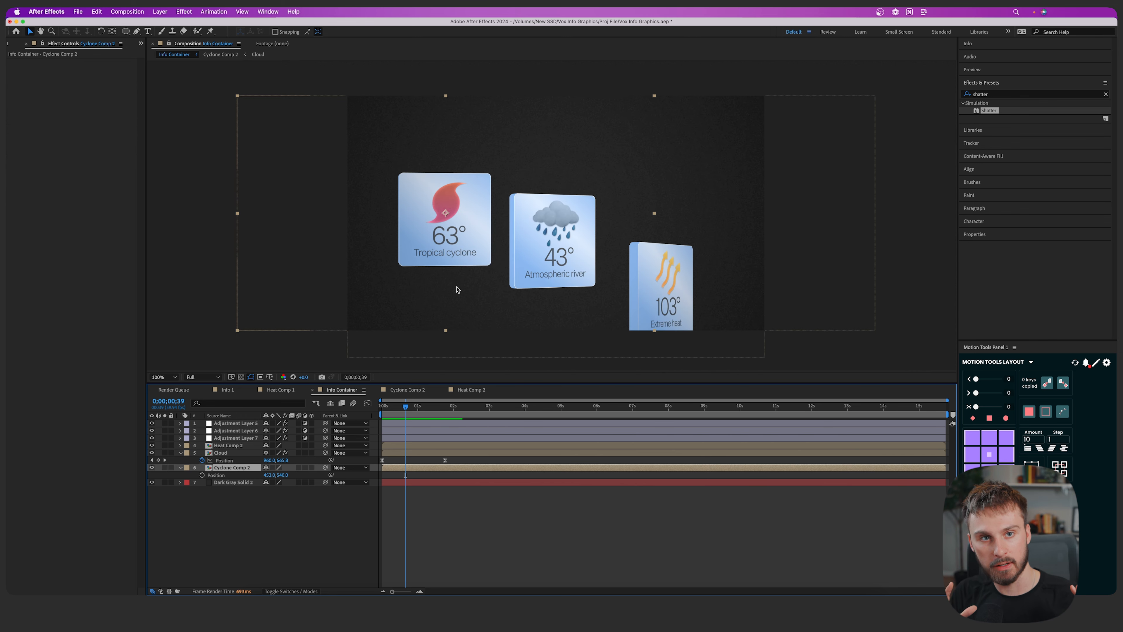
{"action": "mouse_move", "coordinate": [436, 408]}
{"action": "left_mouse_down"}
{"action": "mouse_move", "coordinate": [410, 408]}
{"action": "mouse_move", "coordinate": [428, 406]}
{"action": "left_mouse_up"}
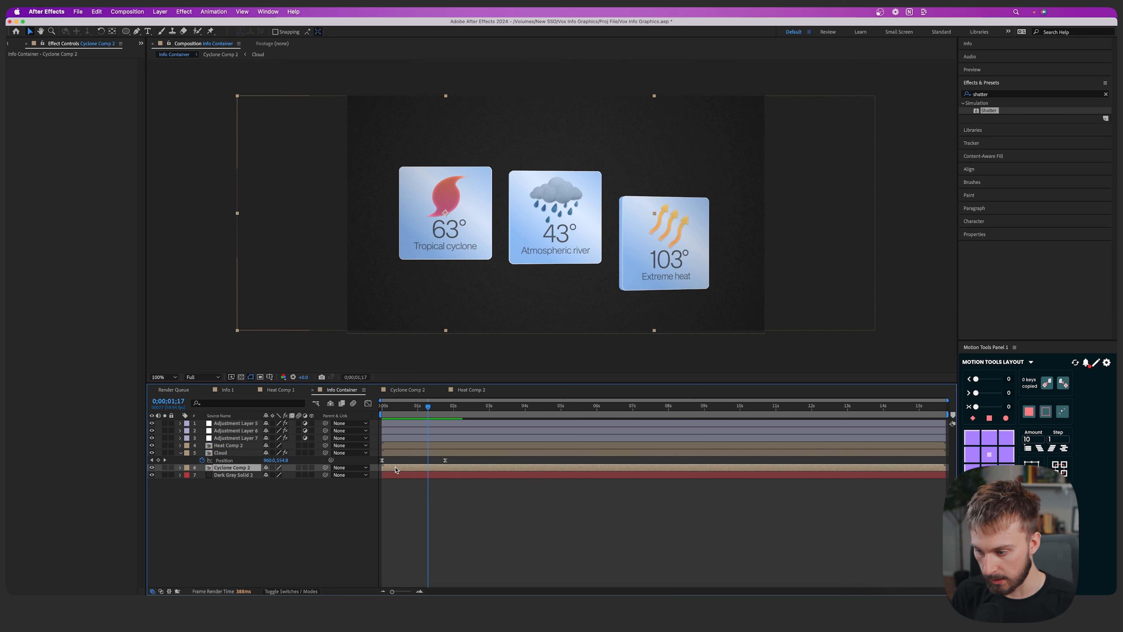
{"action": "key", "text": "Home"}
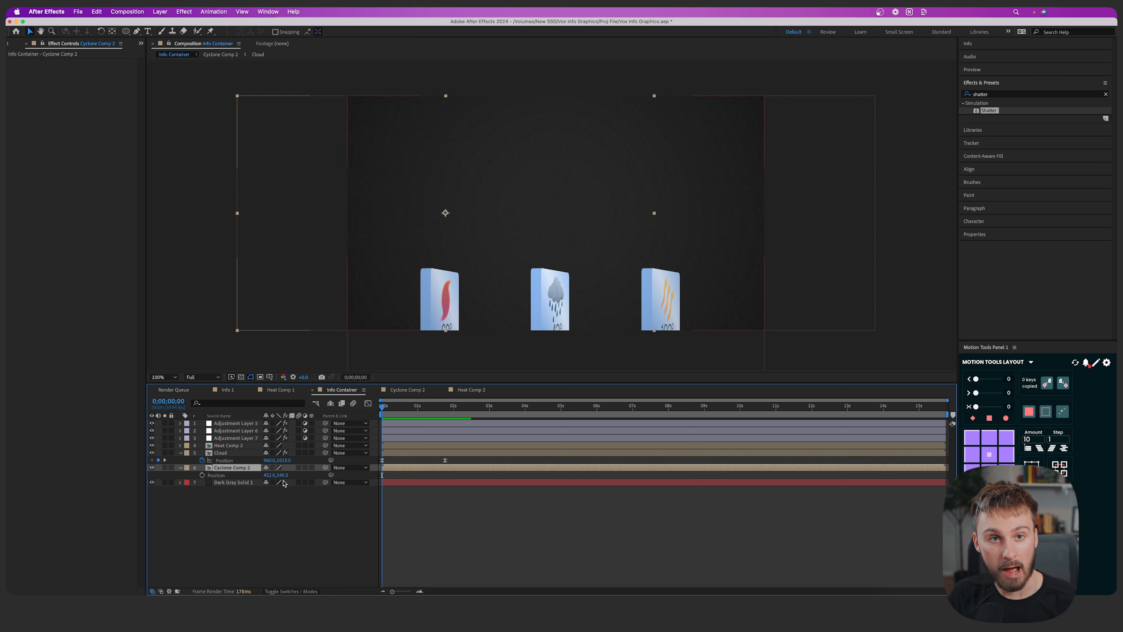
{"action": "left_click", "coordinate": [201, 475], "text": "alt"}
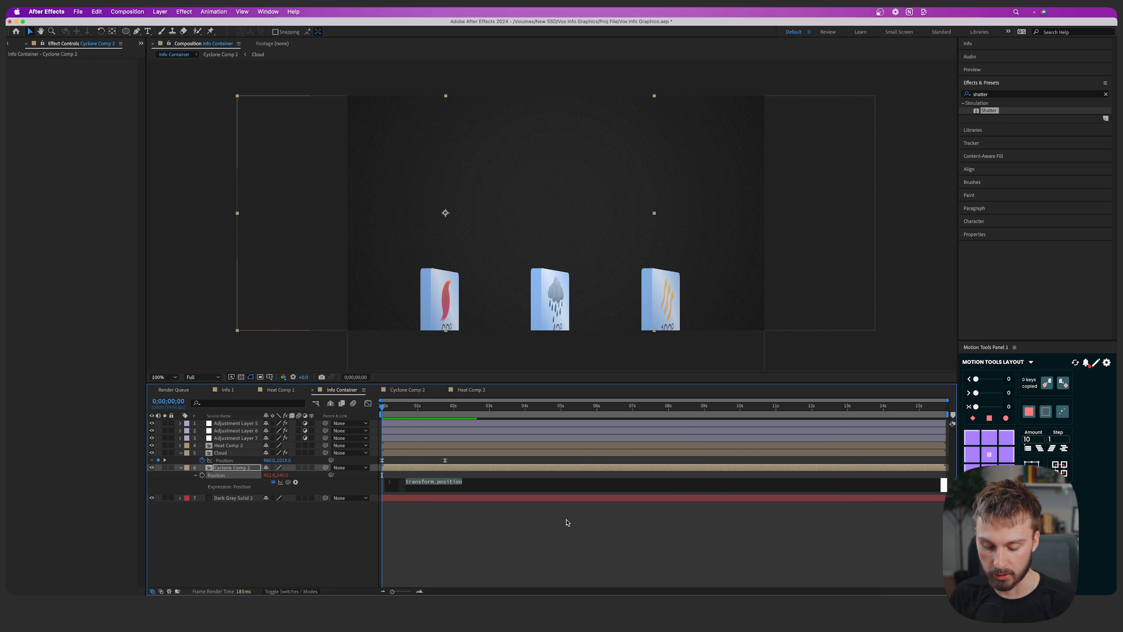
{"action": "key", "text": "BackSpace"}
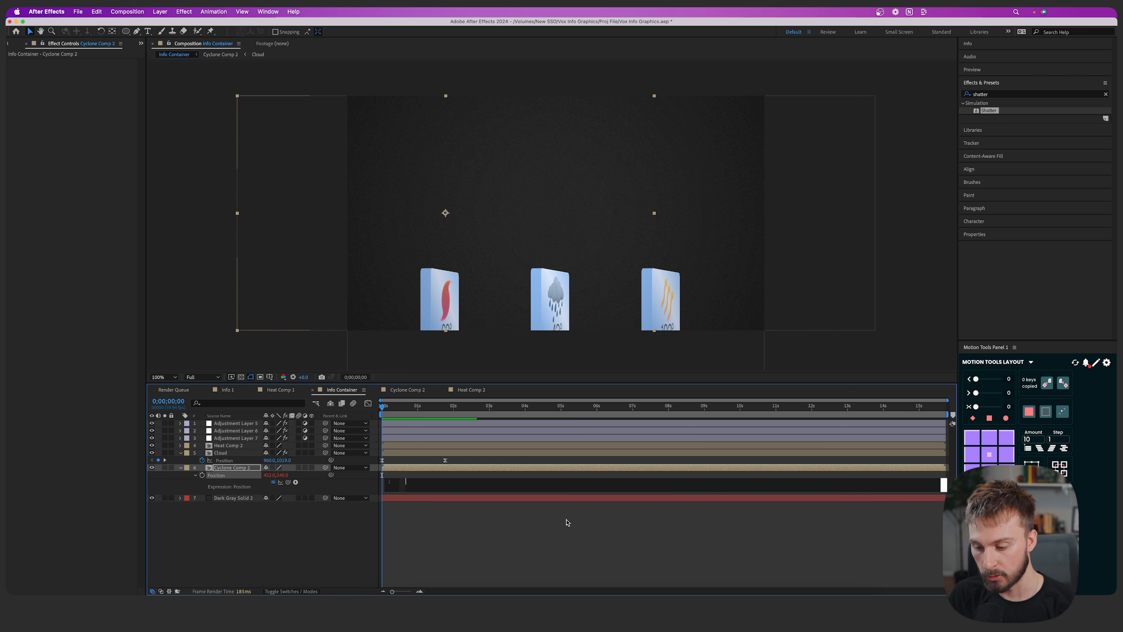
{"action": "type", "text": "wigg"}
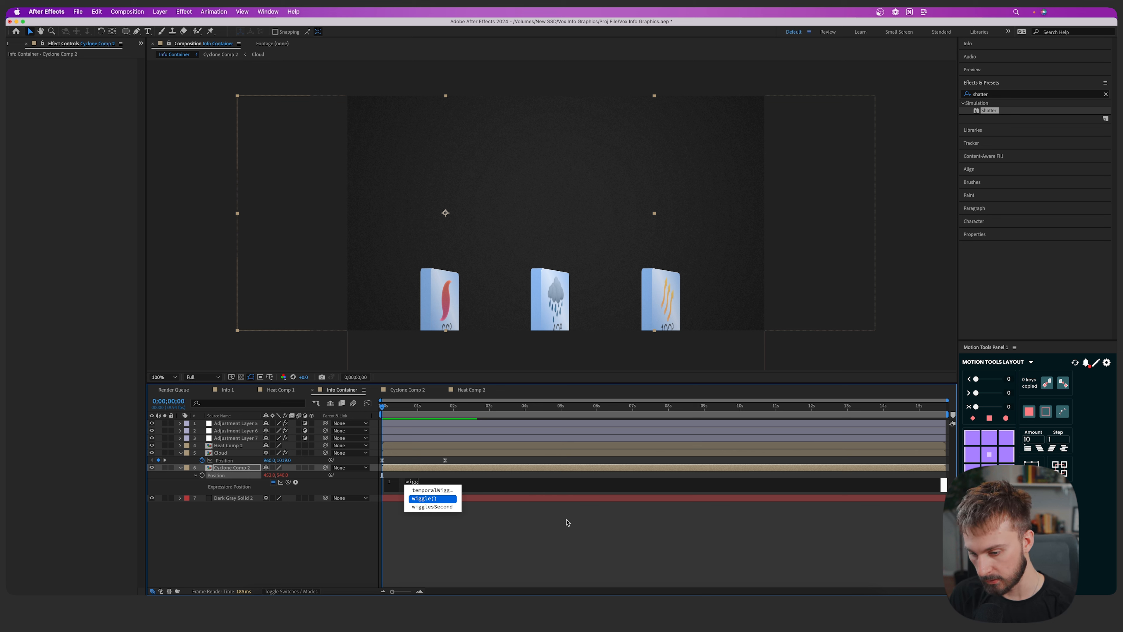
{"action": "left_click", "coordinate": [445, 501]}
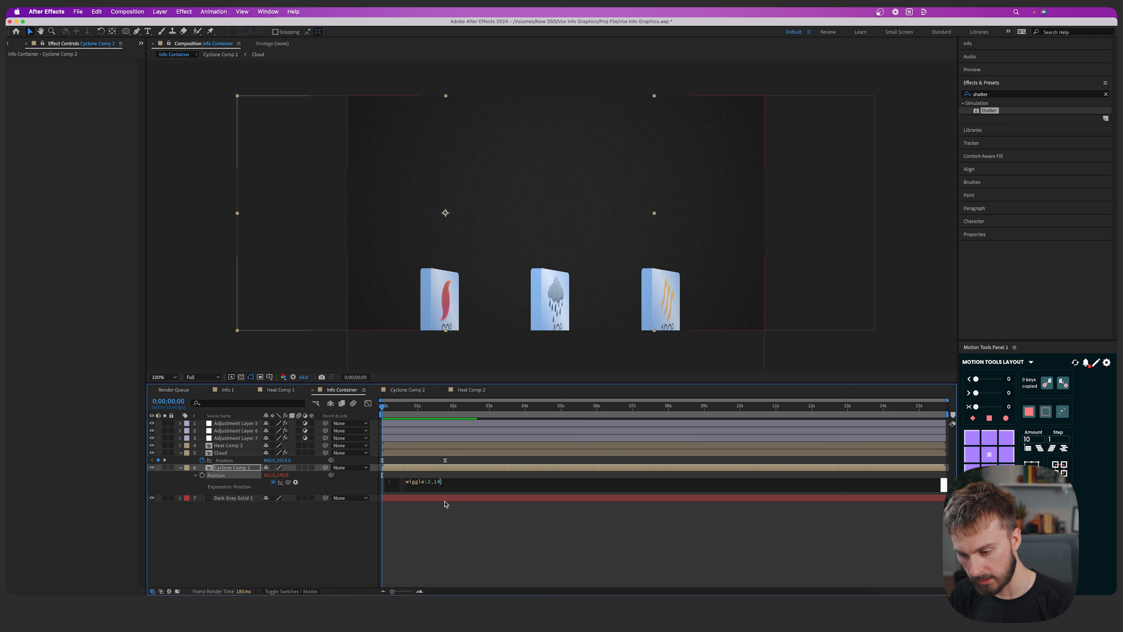
{"action": "left_click", "coordinate": [431, 481]}
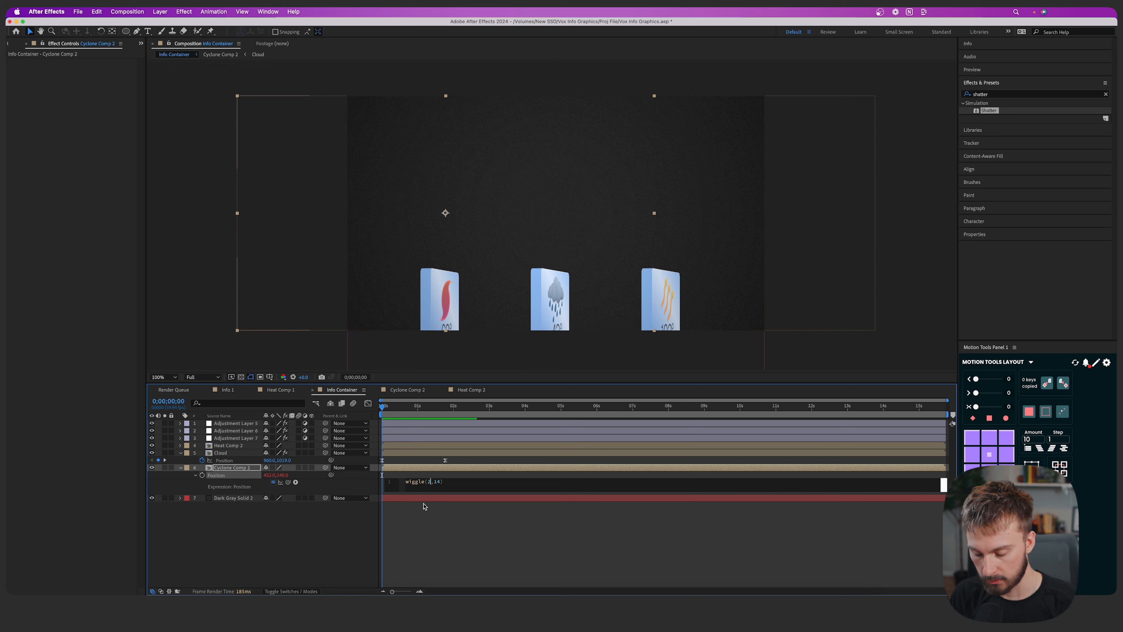
{"action": "left_click", "coordinate": [448, 528]}
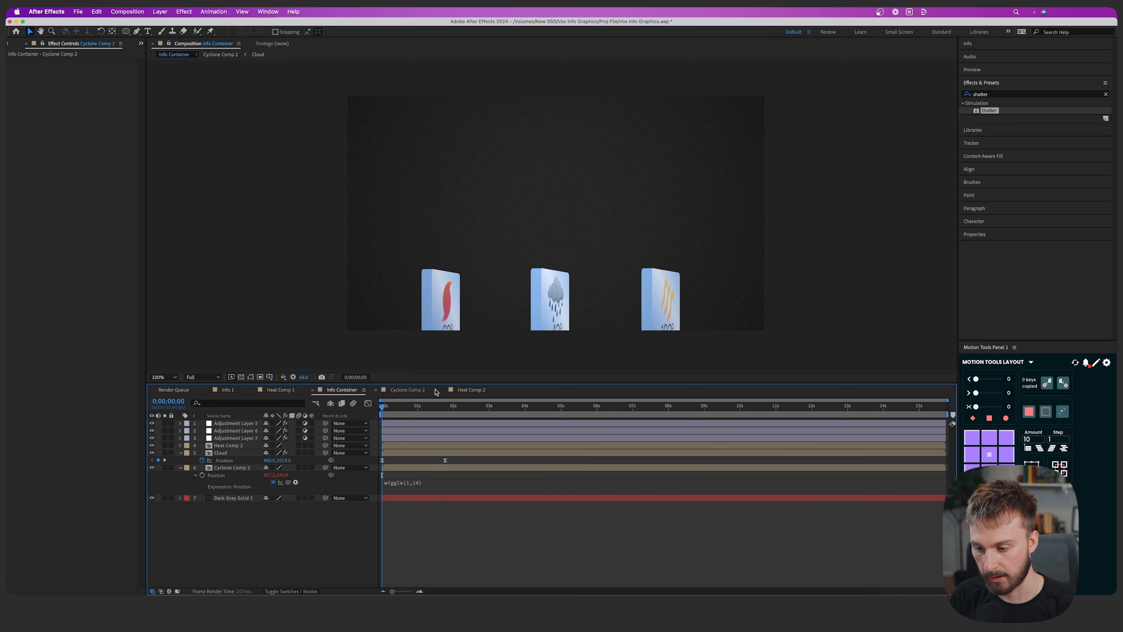
Hide the three adjustment layers and preview the wiggling Cyclone card
{"action": "left_click_drag", "start_coordinate": [152, 437], "coordinate": [152, 422]}
{"action": "key", "text": "space"}
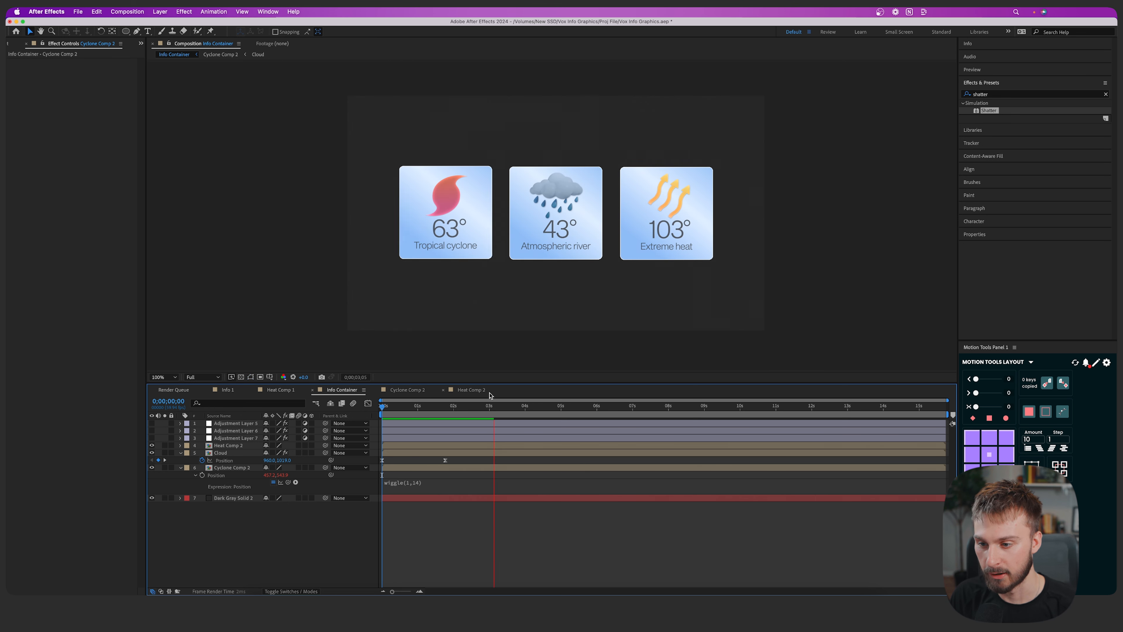
{"action": "key", "text": "space"}
{"action": "key", "text": "space"}
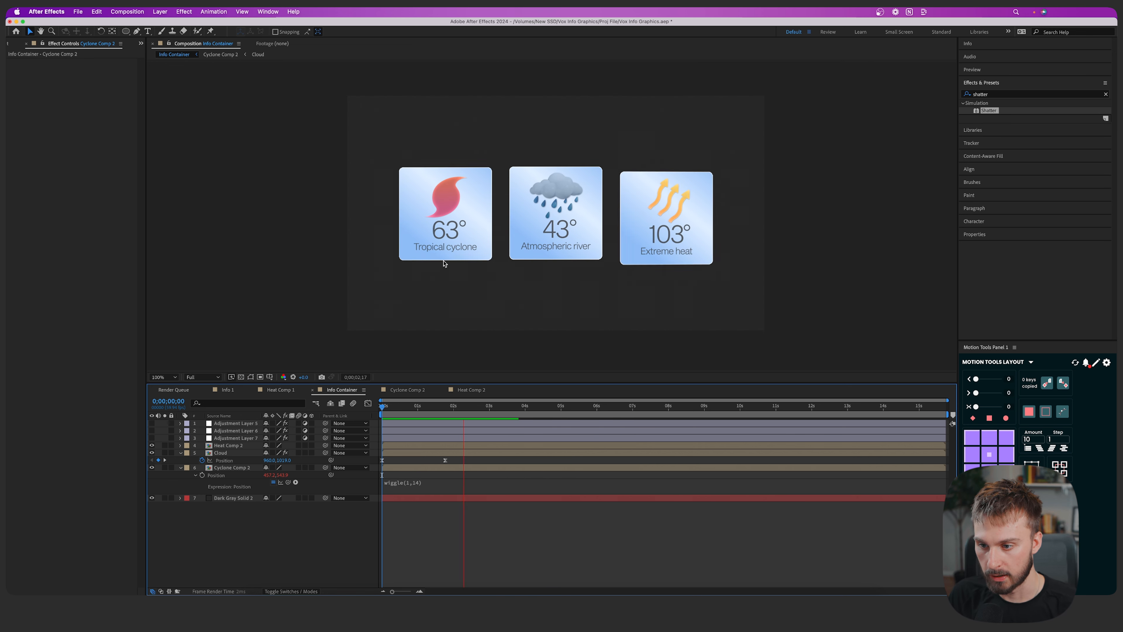
{"action": "key", "text": "space"}
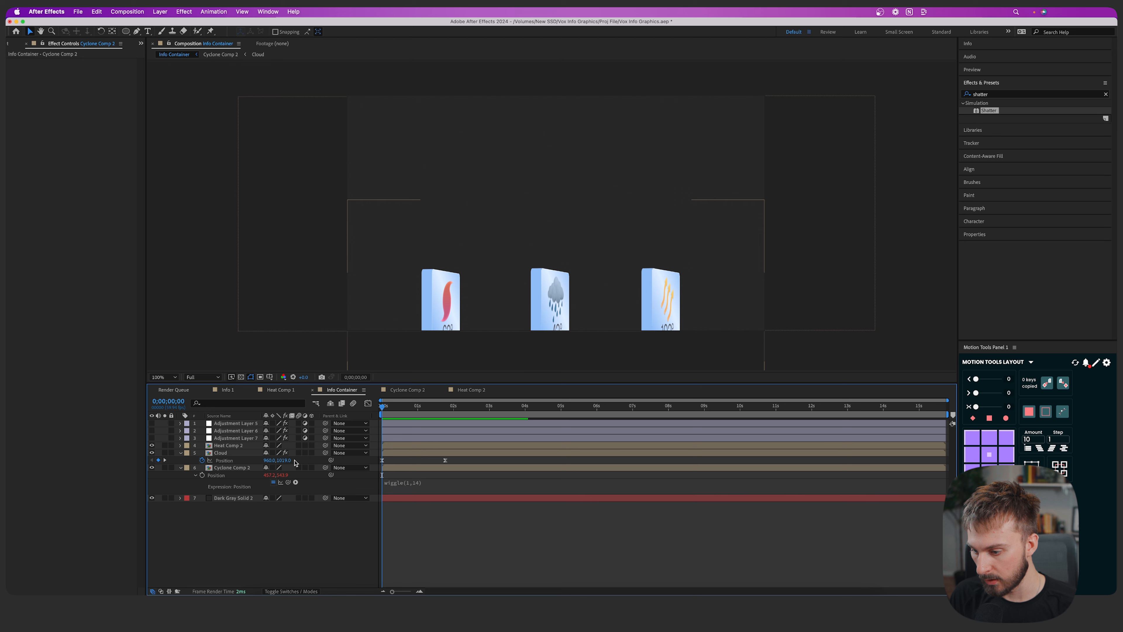
Pre-compose the Cloud layer as Cloud Comp 2, moving all attributes into the new composition
{"action": "left_click", "coordinate": [383, 453]}
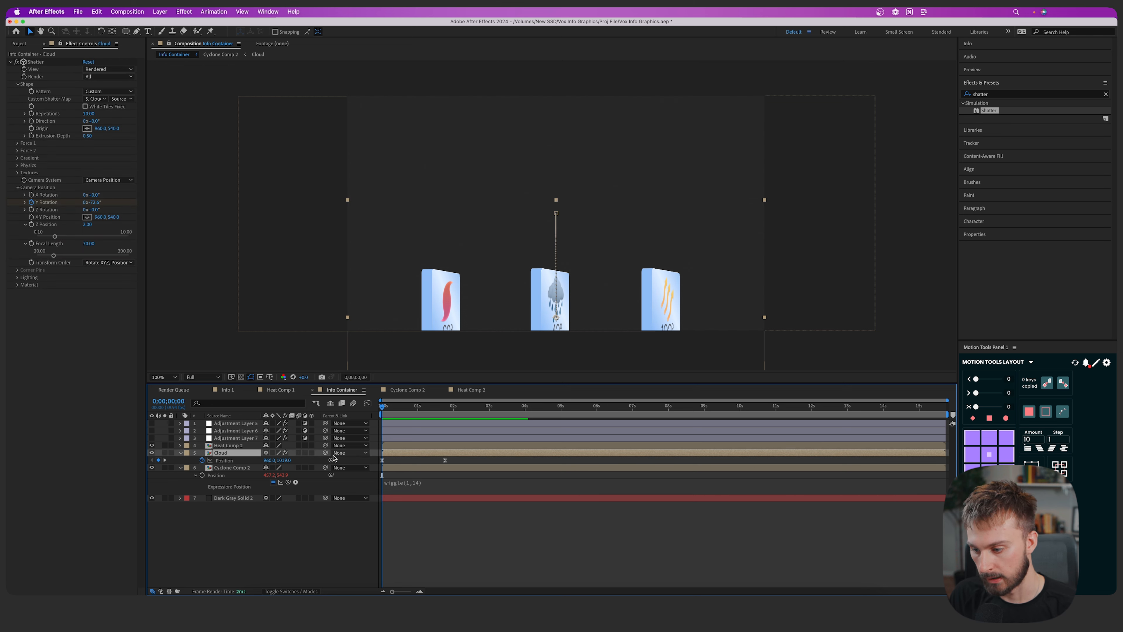
{"action": "right_click", "coordinate": [388, 453]}
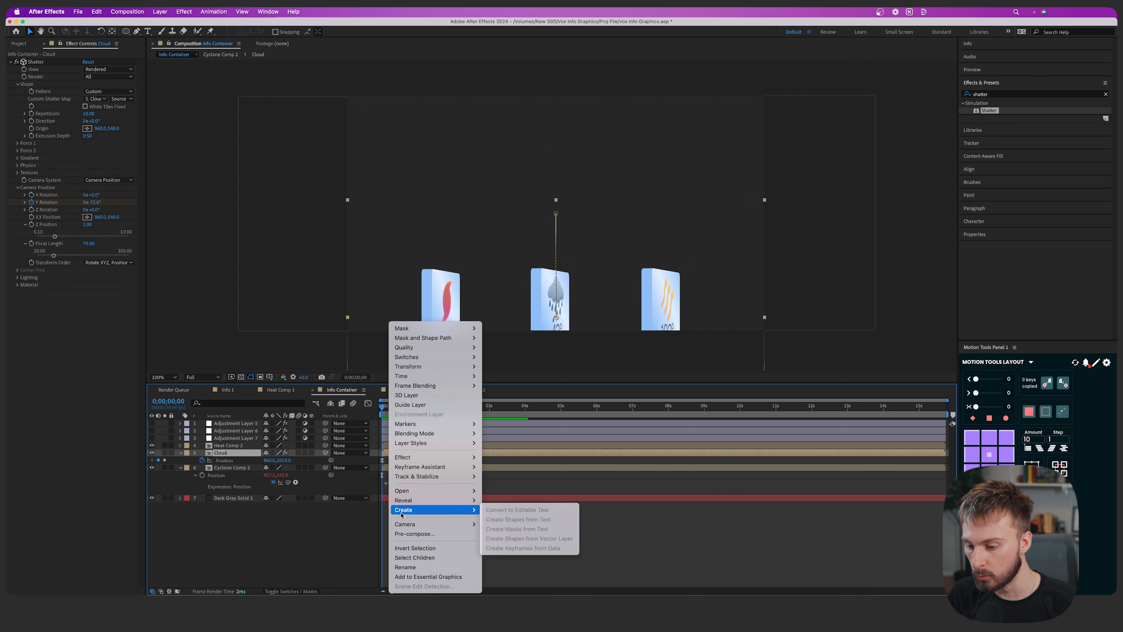
{"action": "key", "text": "Return"}
{"action": "left_click", "coordinate": [613, 328]}
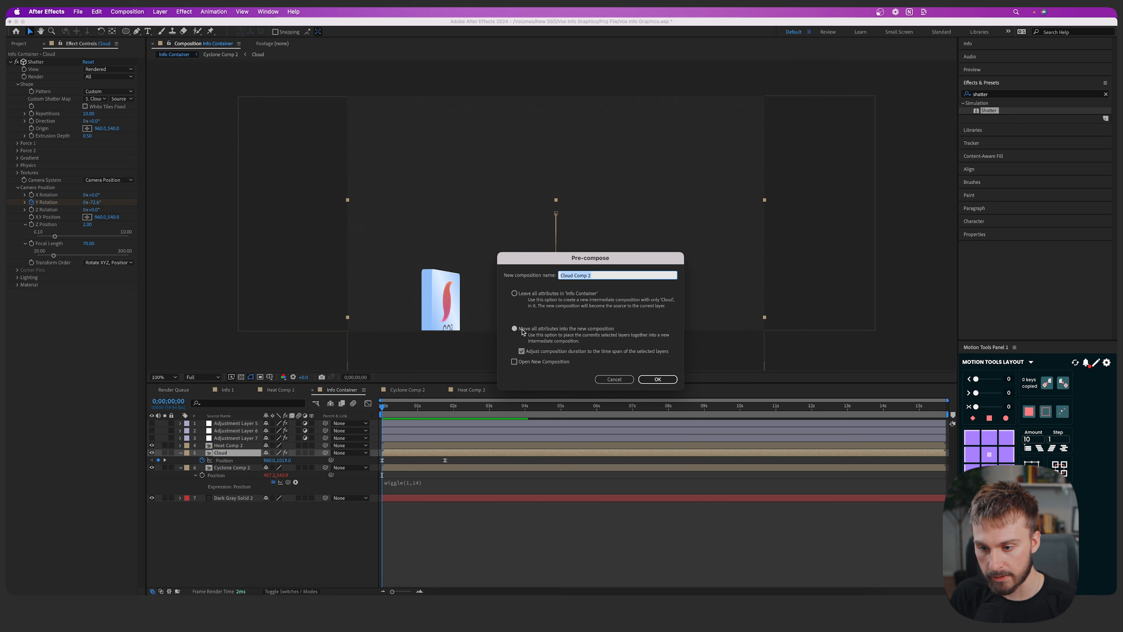
{"action": "left_click", "coordinate": [657, 379]}
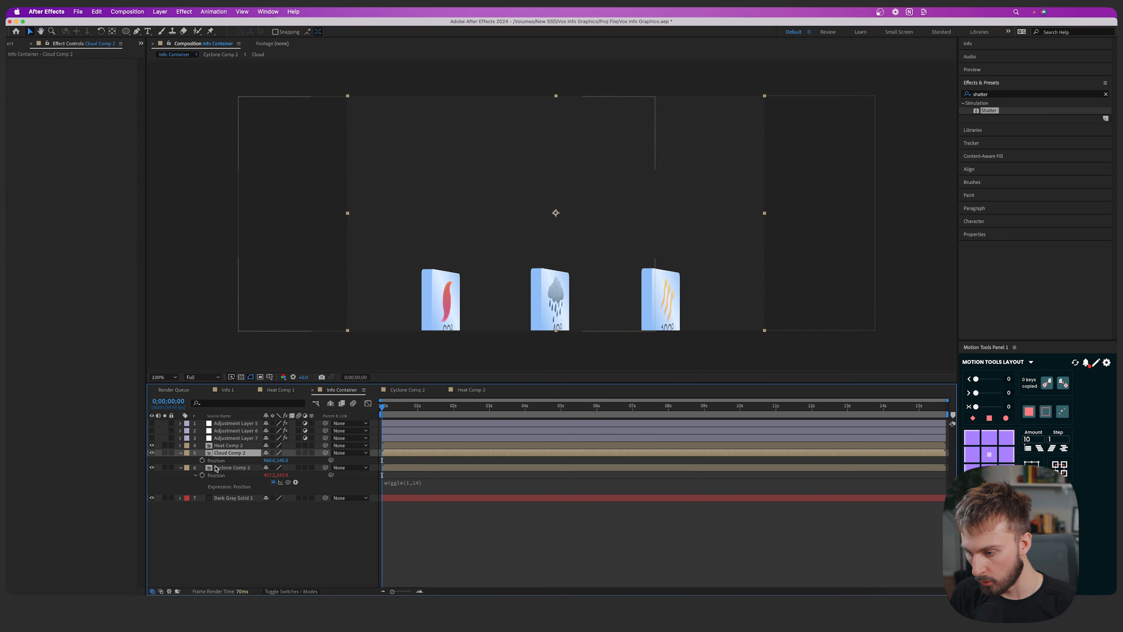
Add the expression wiggle(1,14) to the Position of Cloud Comp 2 and Heat Comp 2
{"action": "left_click", "coordinate": [202, 460], "text": "alt"}
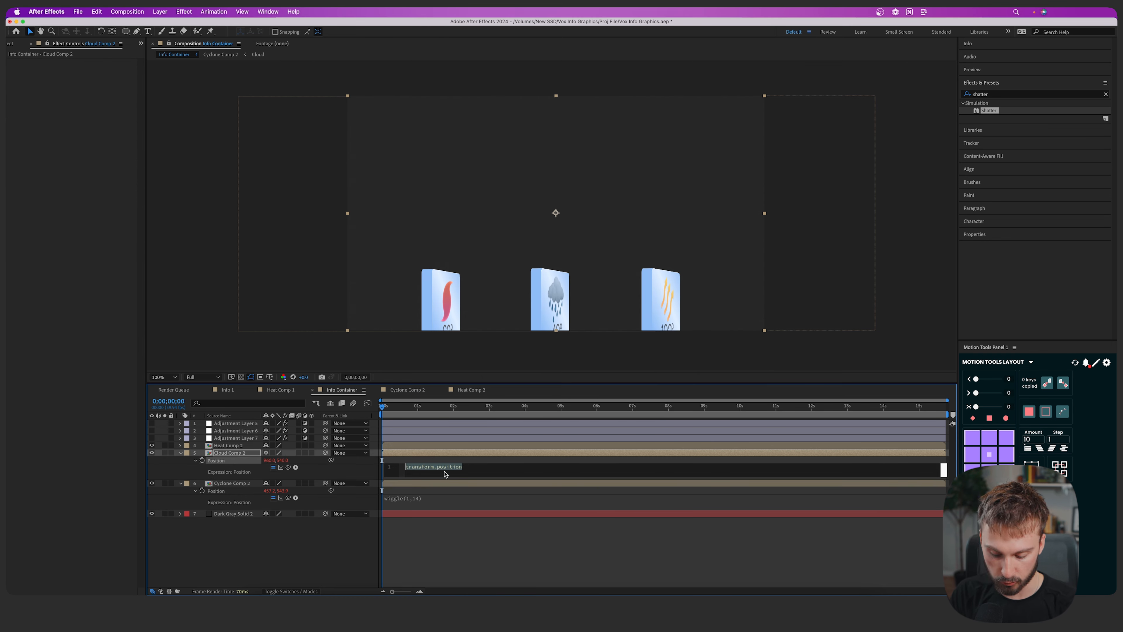
{"action": "type", "text": "wiggle(1)"}
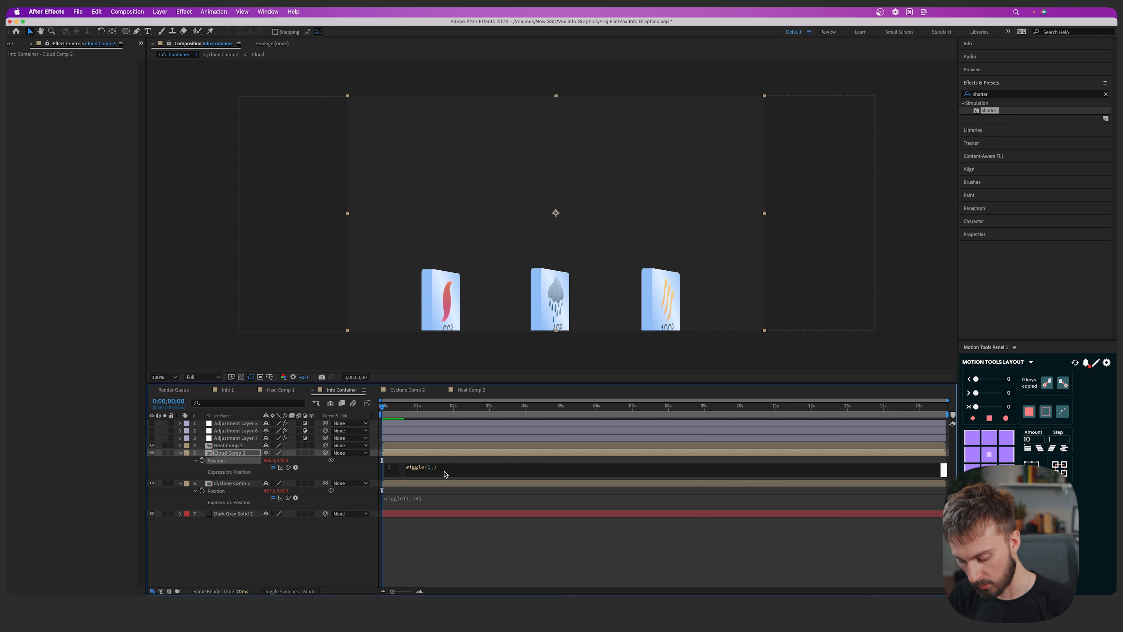
{"action": "left_click", "coordinate": [393, 445]}
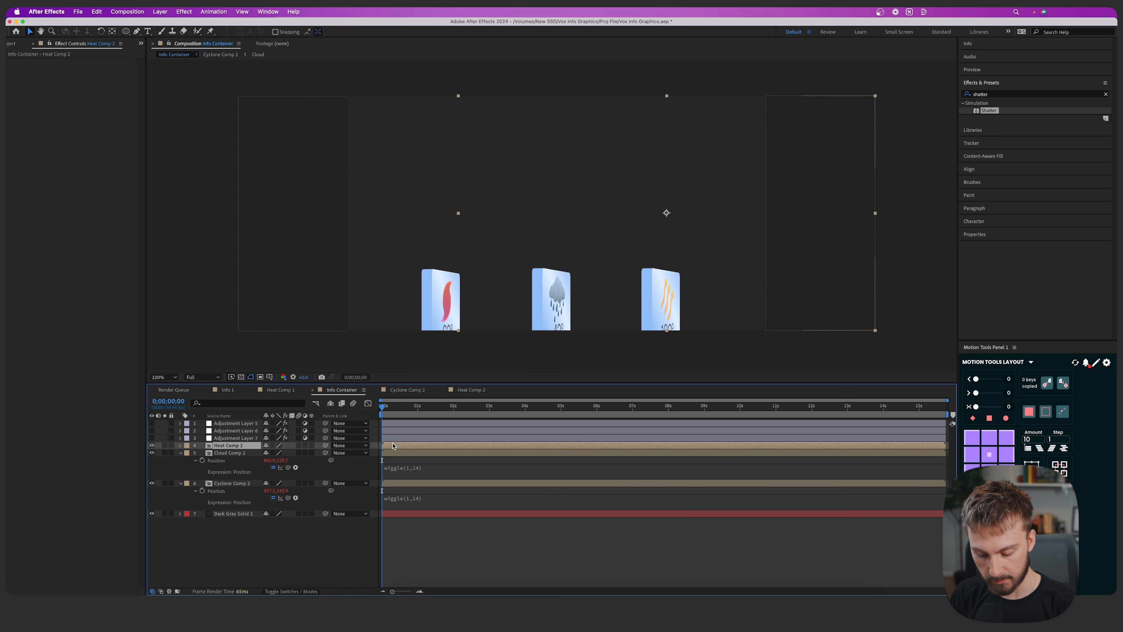
{"action": "key", "text": "p"}
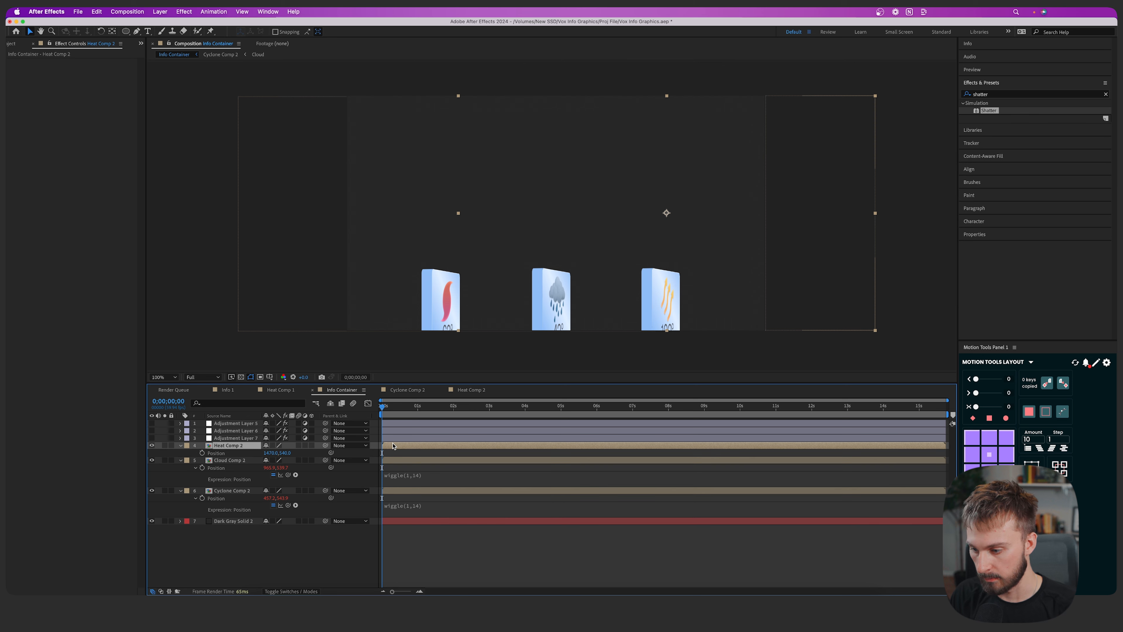
{"action": "left_click", "coordinate": [202, 453], "text": "alt"}
{"action": "type", "text": "wiggle(1,14"}
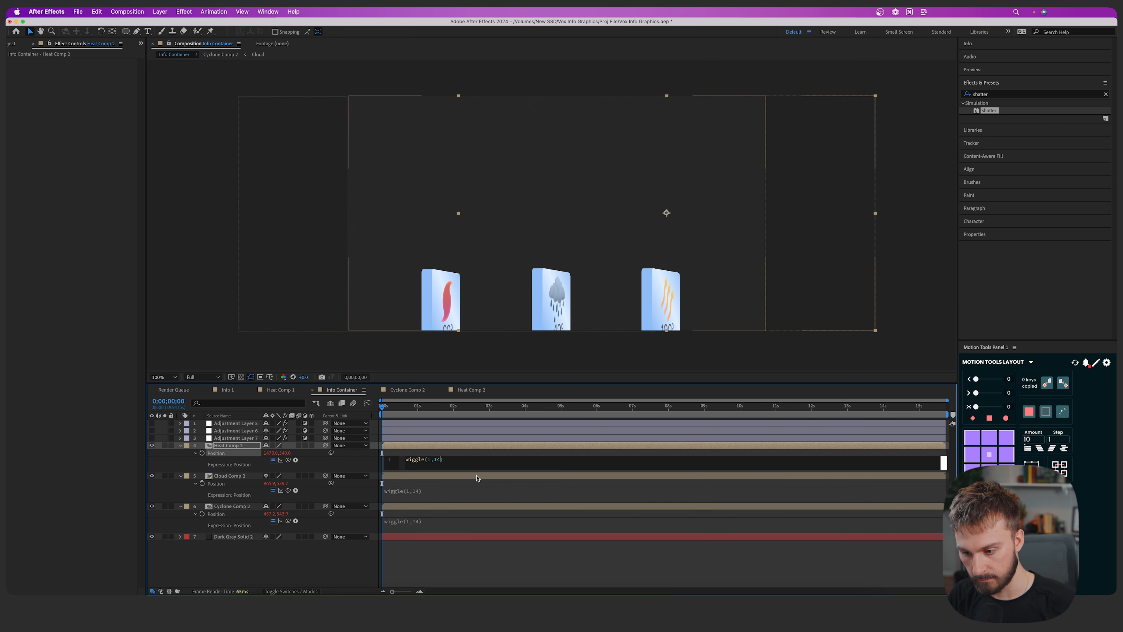
{"action": "left_click", "coordinate": [477, 478]}
Show the three adjustment layers again, collapse the card layers' properties and preview all three wiggling cards
{"action": "left_click_drag", "start_coordinate": [152, 438], "coordinate": [152, 423]}
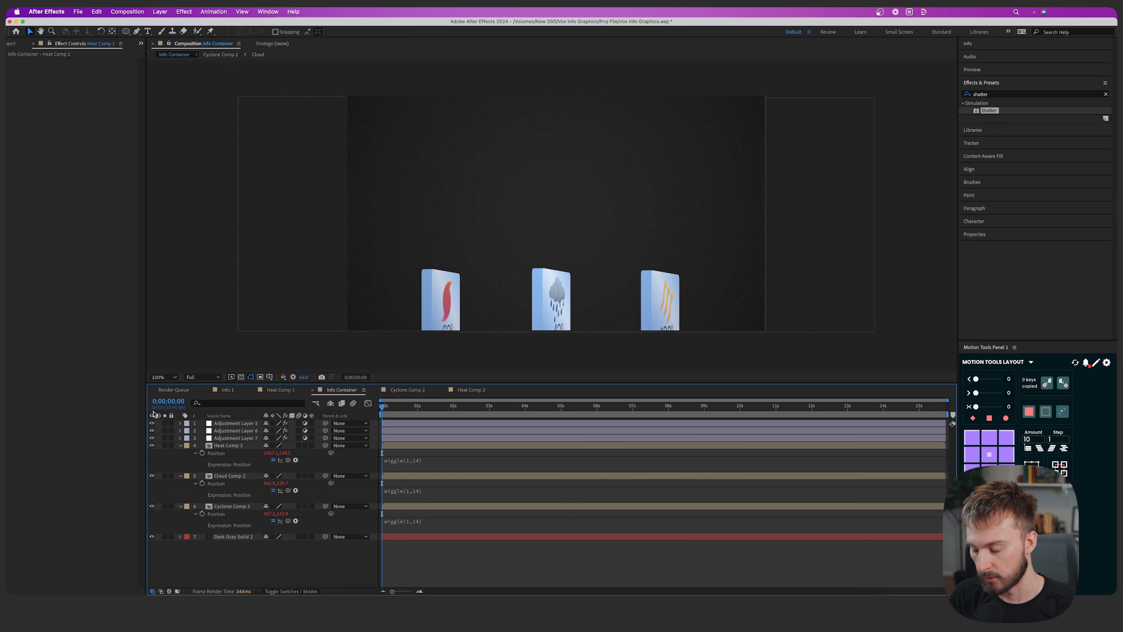
{"action": "key", "text": "u"}
{"action": "key", "text": "space"}
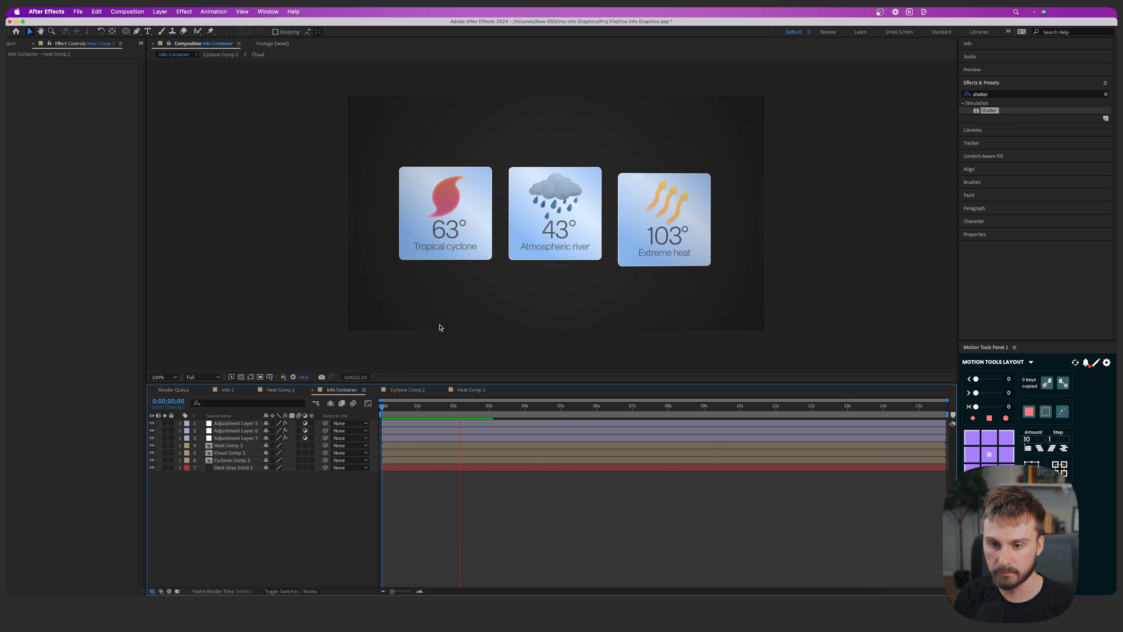
{"action": "left_click", "coordinate": [460, 406]}
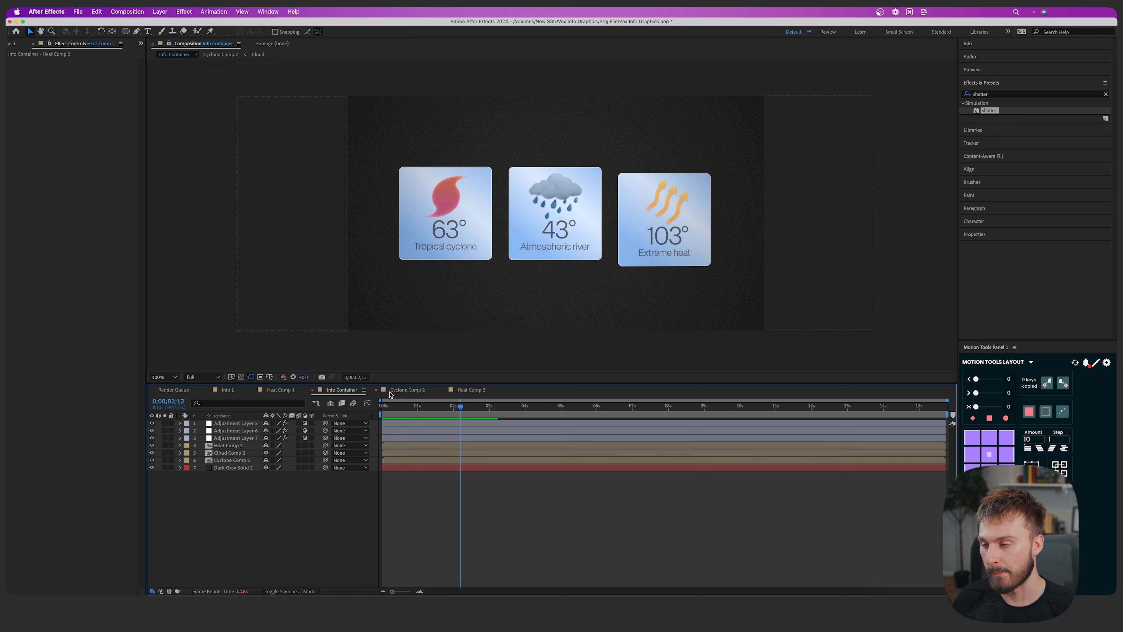
Create a new composition named Map in the project, keeping the default settings
{"action": "left_click", "coordinate": [36, 65]}
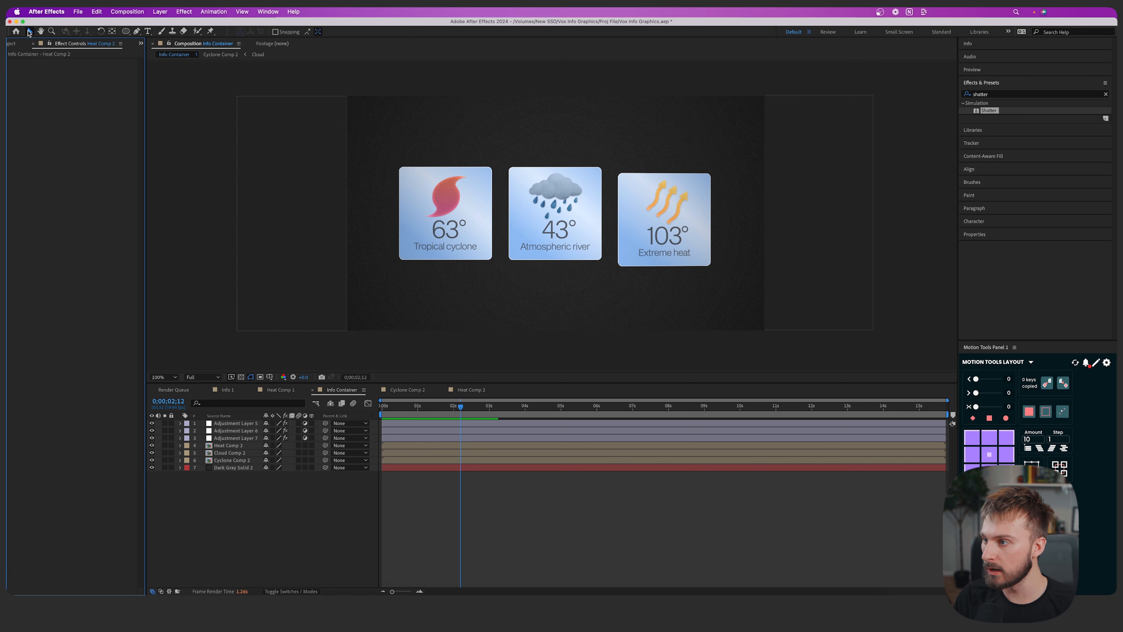
{"action": "left_click", "coordinate": [10, 44]}
{"action": "right_click", "coordinate": [70, 390]}
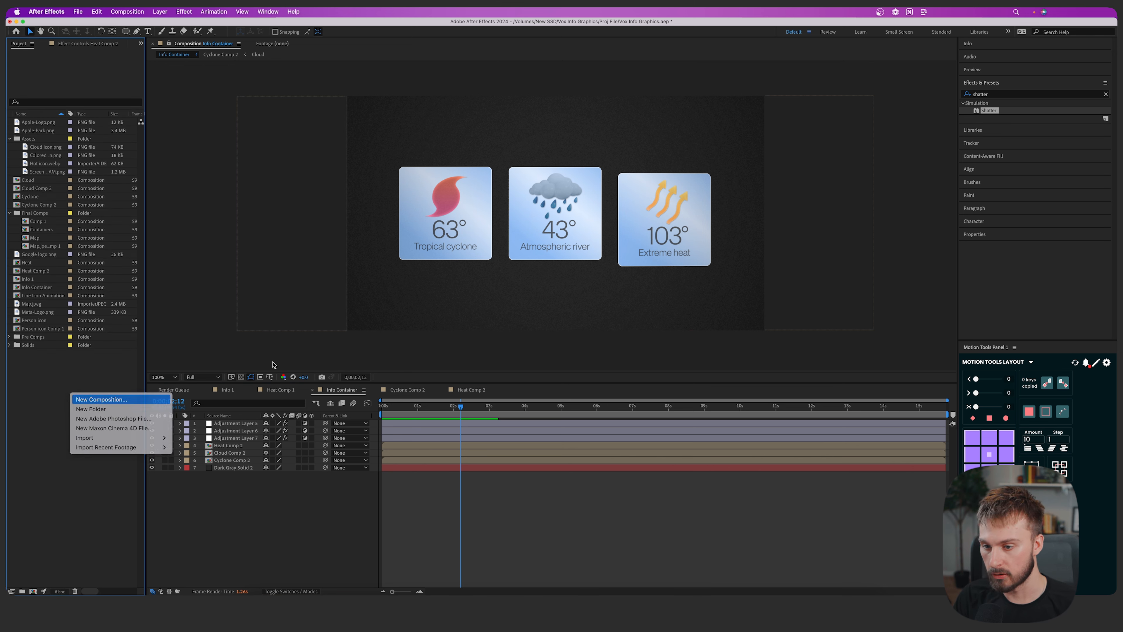
{"action": "left_click", "coordinate": [93, 396]}
{"action": "type", "text": "Map"}
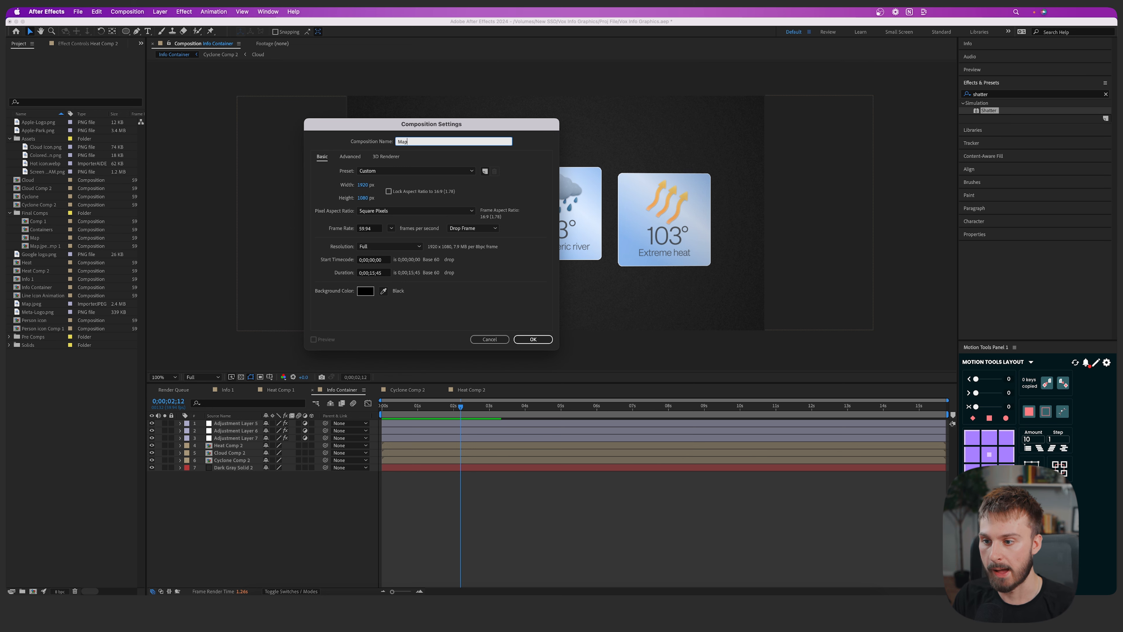
{"action": "key", "text": "Return"}
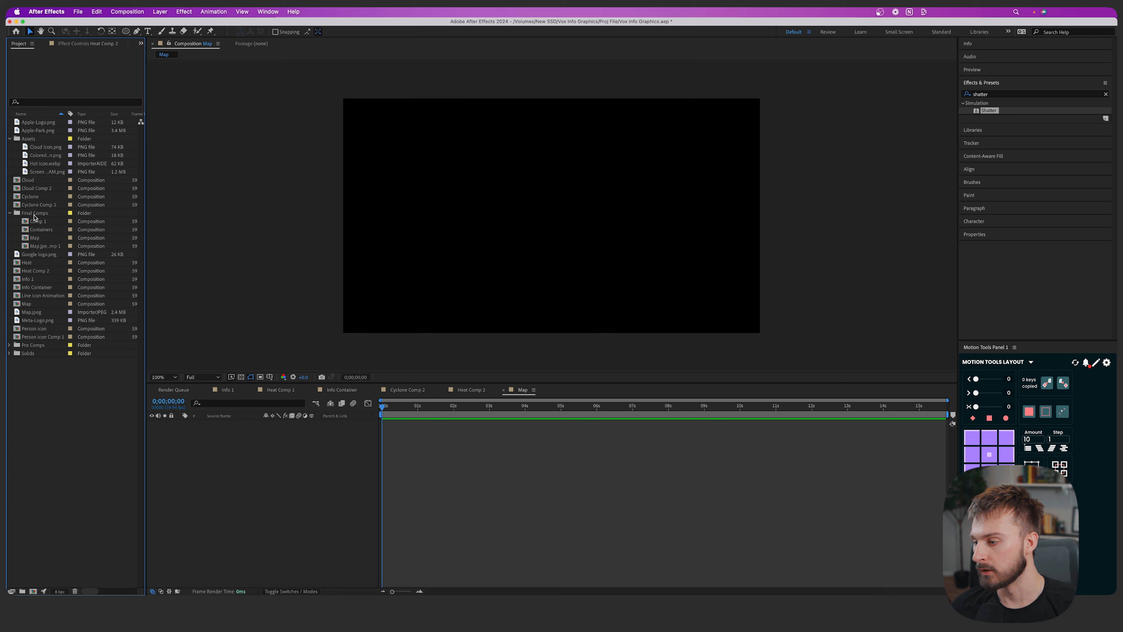
Look through the image assets in the project and place Map.jpeg in the Map composition
{"action": "left_click", "coordinate": [39, 172]}
{"action": "left_click", "coordinate": [43, 165]}
{"action": "left_click", "coordinate": [44, 157]}
{"action": "left_click", "coordinate": [45, 149]}
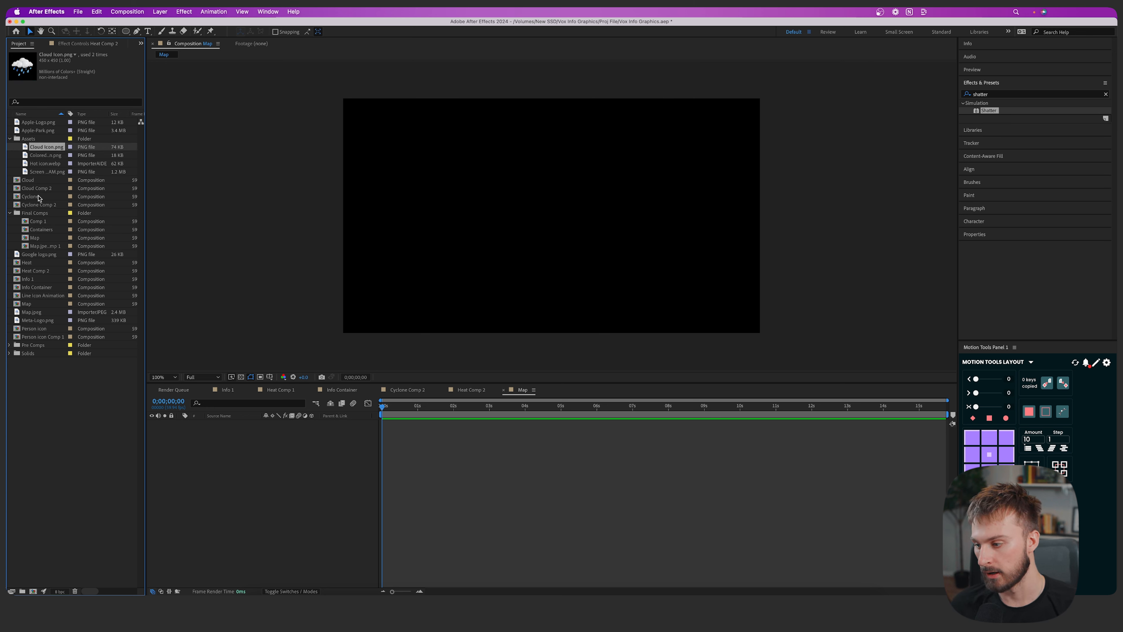
{"action": "left_click_drag", "start_coordinate": [27, 314], "coordinate": [550, 240]}
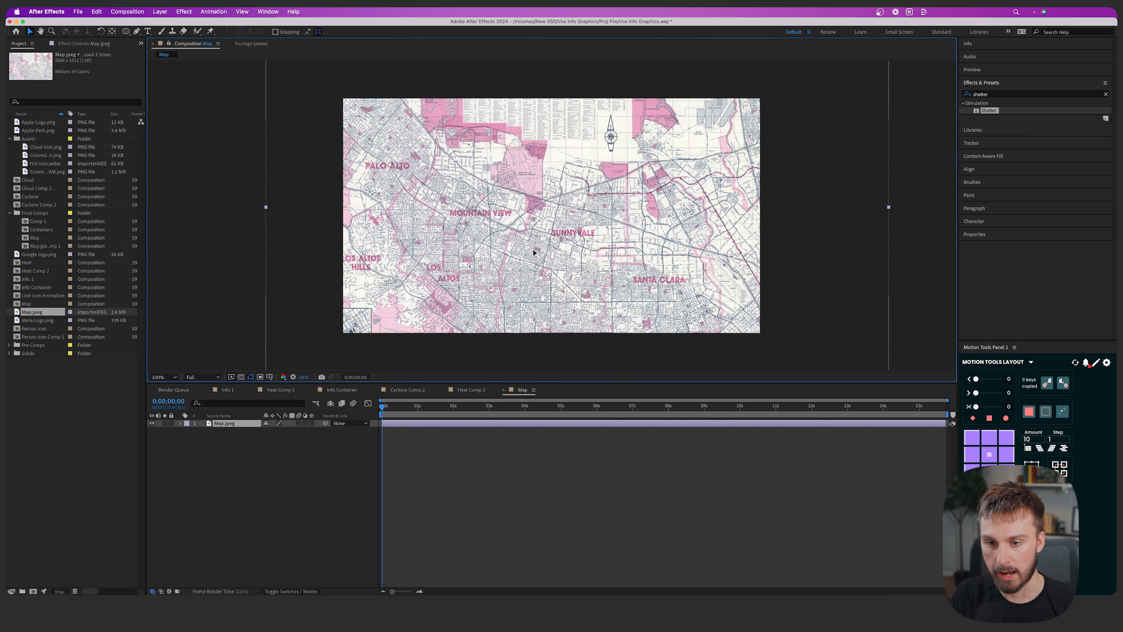
Try scaling the map image down to 73% and repositioning it to fill the frame
{"action": "key", "text": "s"}
{"action": "left_click_drag", "start_coordinate": [277, 431], "coordinate": [260, 431]}
{"action": "left_click_drag", "start_coordinate": [526, 276], "coordinate": [514, 287]}
{"action": "left_click_drag", "start_coordinate": [279, 431], "coordinate": [278, 431]}
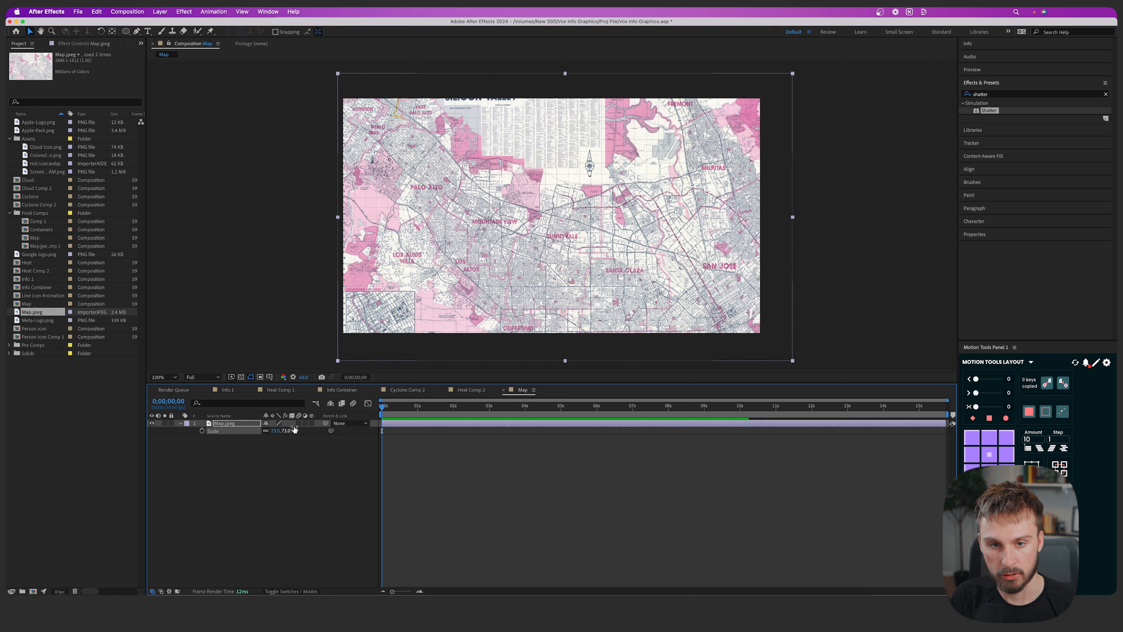
{"action": "key", "text": "super+shift+a"}
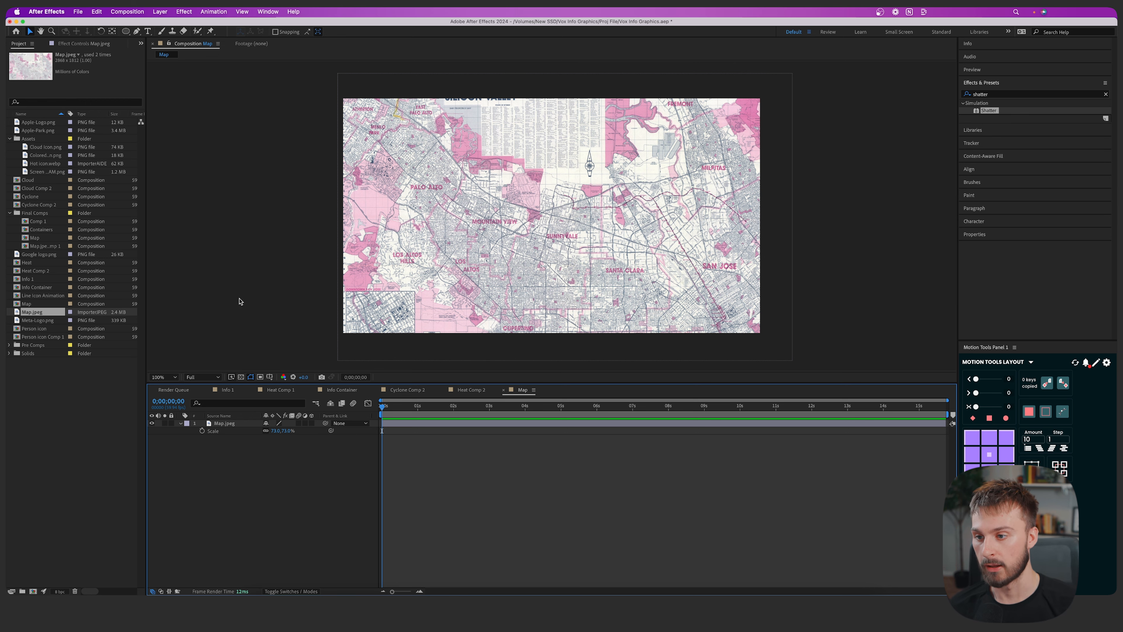
Reposition the map, make it a 3D layer and set starting keyframes at 0 seconds on every transform property from Position to Opacity
{"action": "left_click_drag", "start_coordinate": [559, 226], "coordinate": [544, 255]}
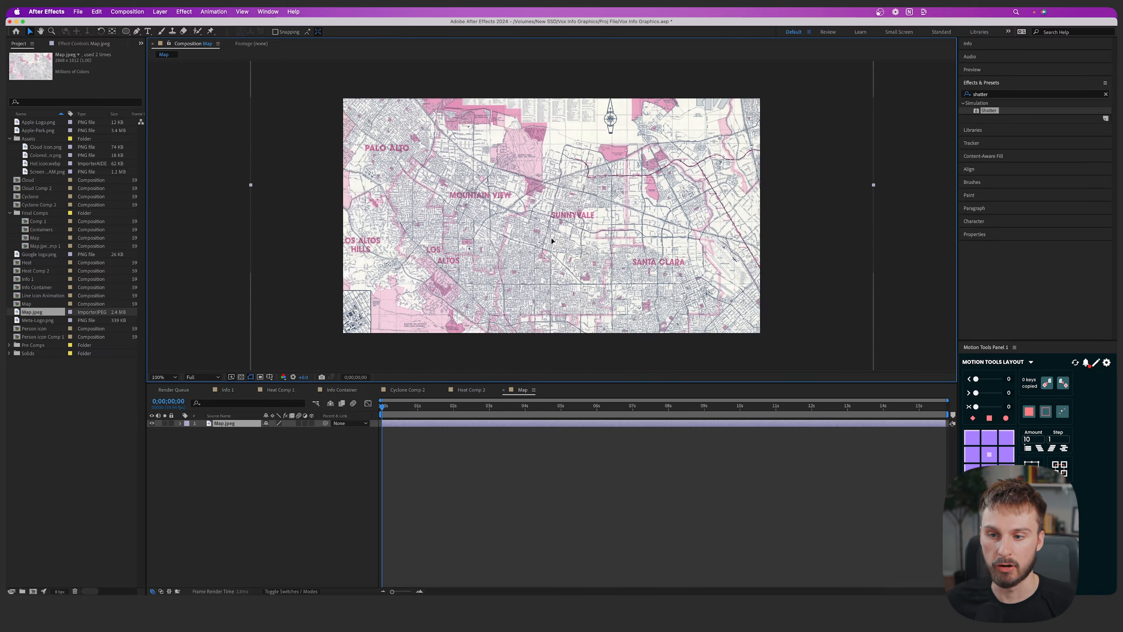
{"action": "left_click", "coordinate": [311, 424]}
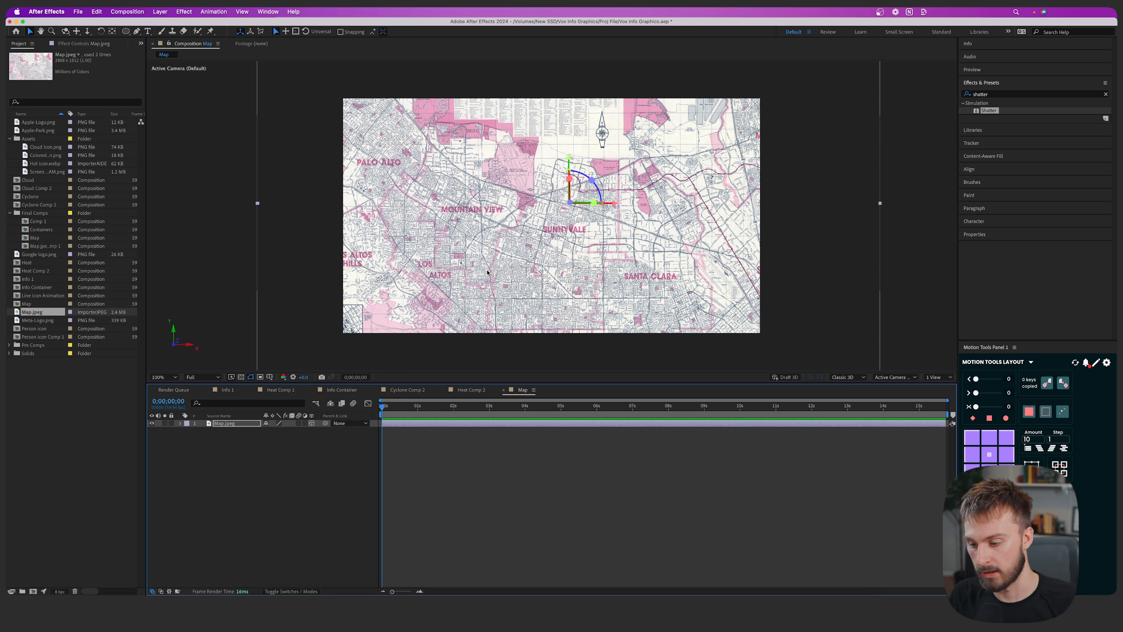
{"action": "left_click", "coordinate": [180, 424]}
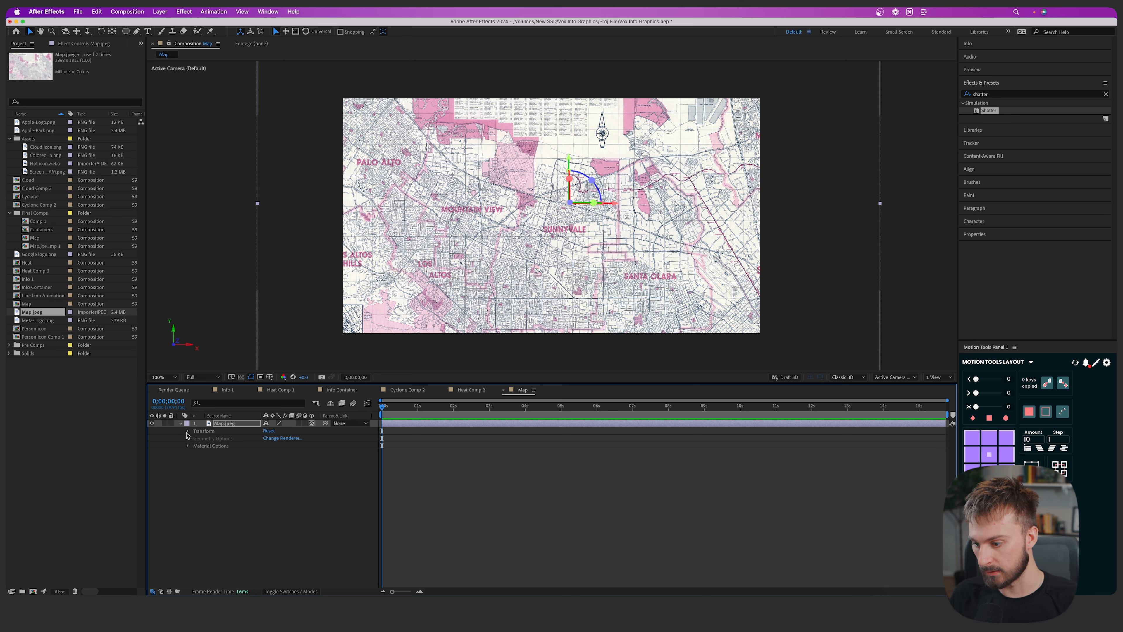
{"action": "left_click", "coordinate": [187, 432]}
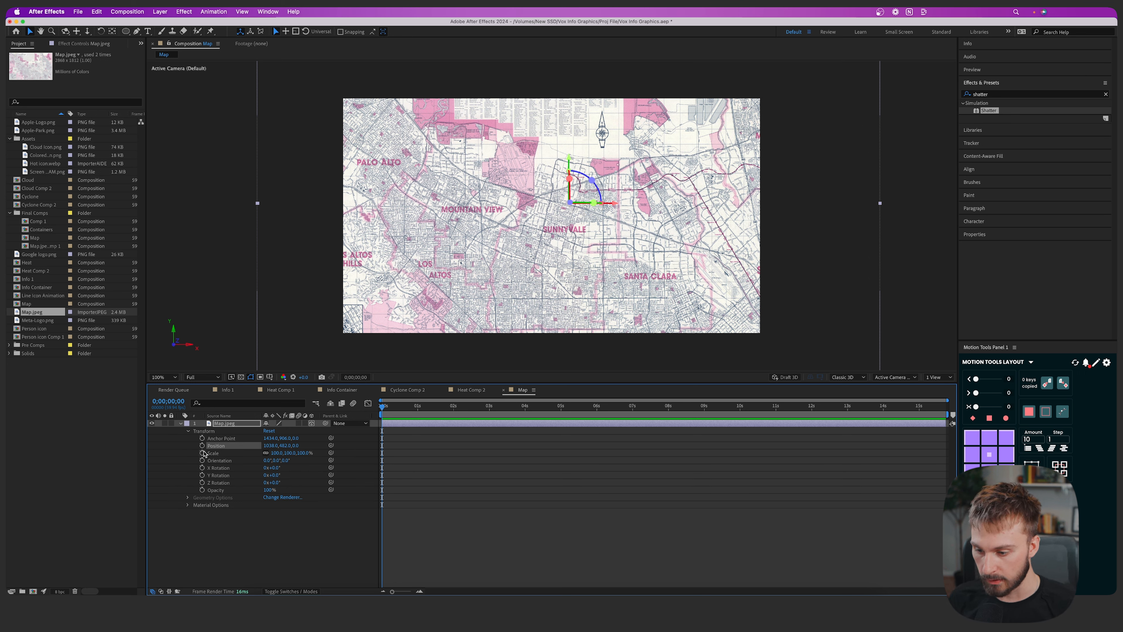
{"action": "left_click_drag", "start_coordinate": [202, 445], "coordinate": [201, 489]}
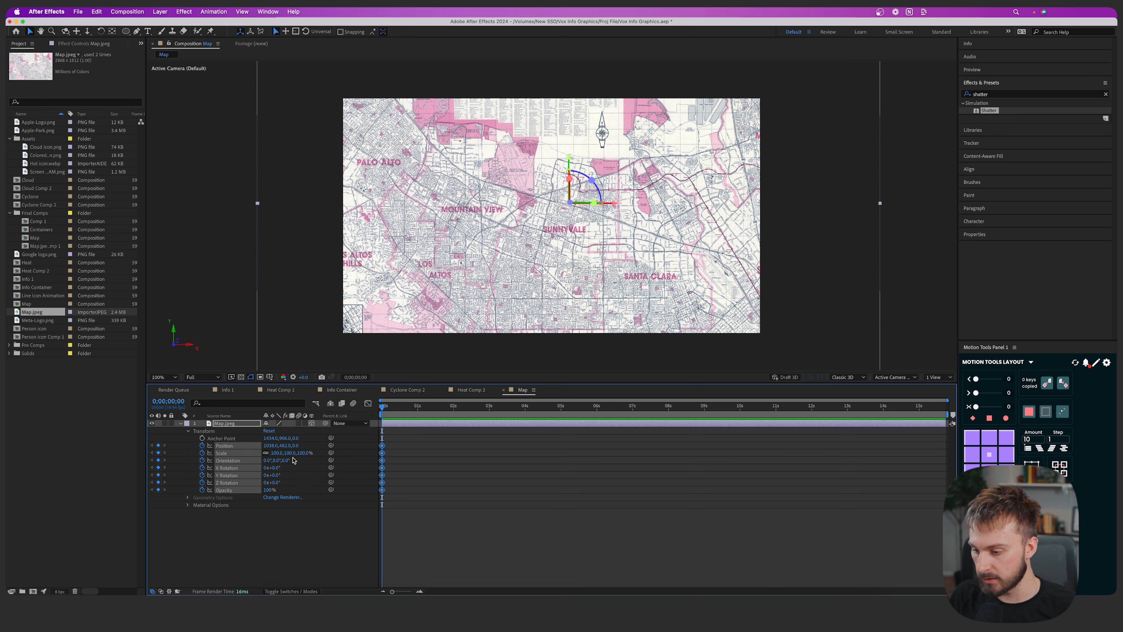
Set the map's starting Scale to 70% and reposition it so it fills the frame
{"action": "left_click", "coordinate": [275, 453]}
{"action": "type", "text": "70"}
{"action": "key", "text": "Return"}
{"action": "left_click_drag", "start_coordinate": [516, 297], "coordinate": [504, 306]}
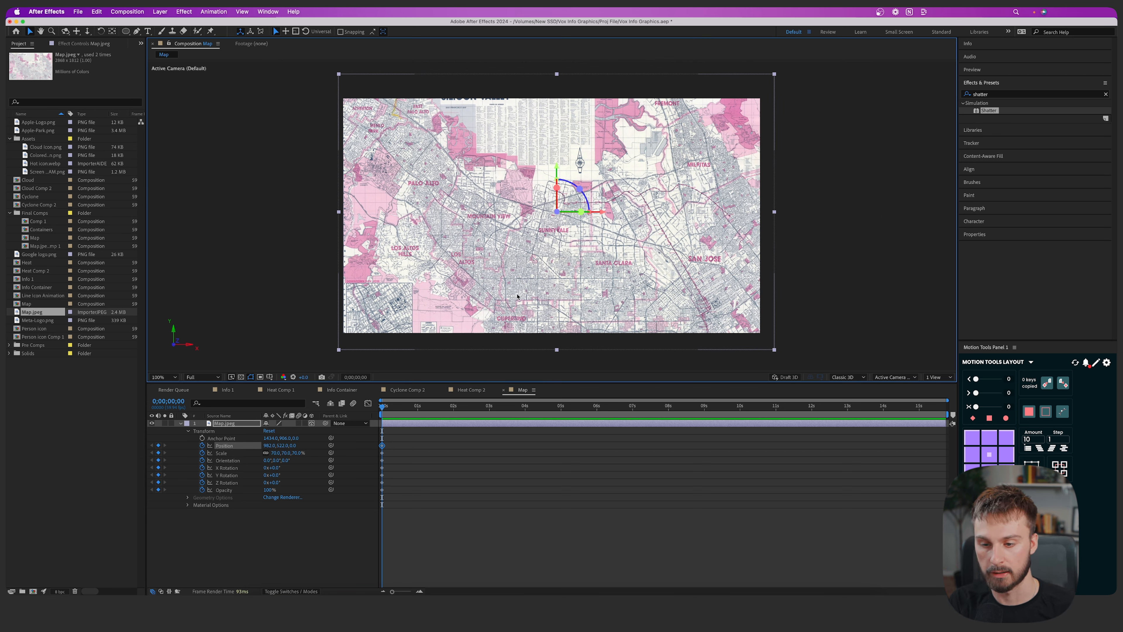
At 0;00;03;15, enlarge the map to about 212%, set X Rotation to -54° and reposition it around Los Altos and Mountain View
{"action": "left_click_drag", "start_coordinate": [383, 410], "coordinate": [498, 411]}
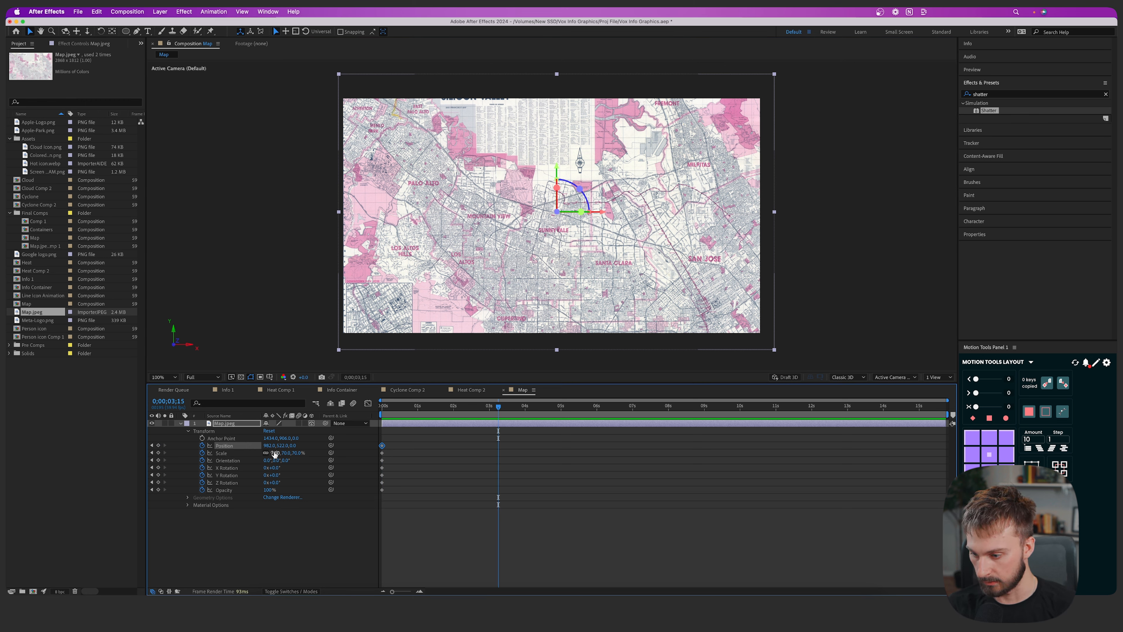
{"action": "left_click_drag", "start_coordinate": [274, 453], "coordinate": [306, 453]}
{"action": "left_click_drag", "start_coordinate": [557, 211], "coordinate": [681, 200]}
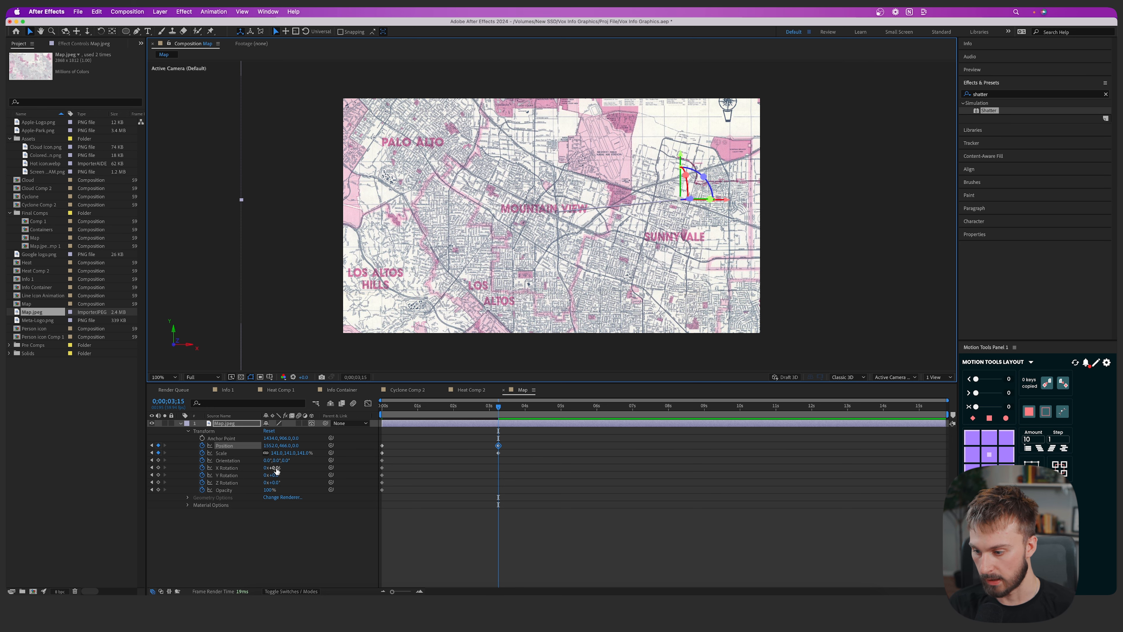
{"action": "left_click_drag", "start_coordinate": [276, 469], "coordinate": [252, 467]}
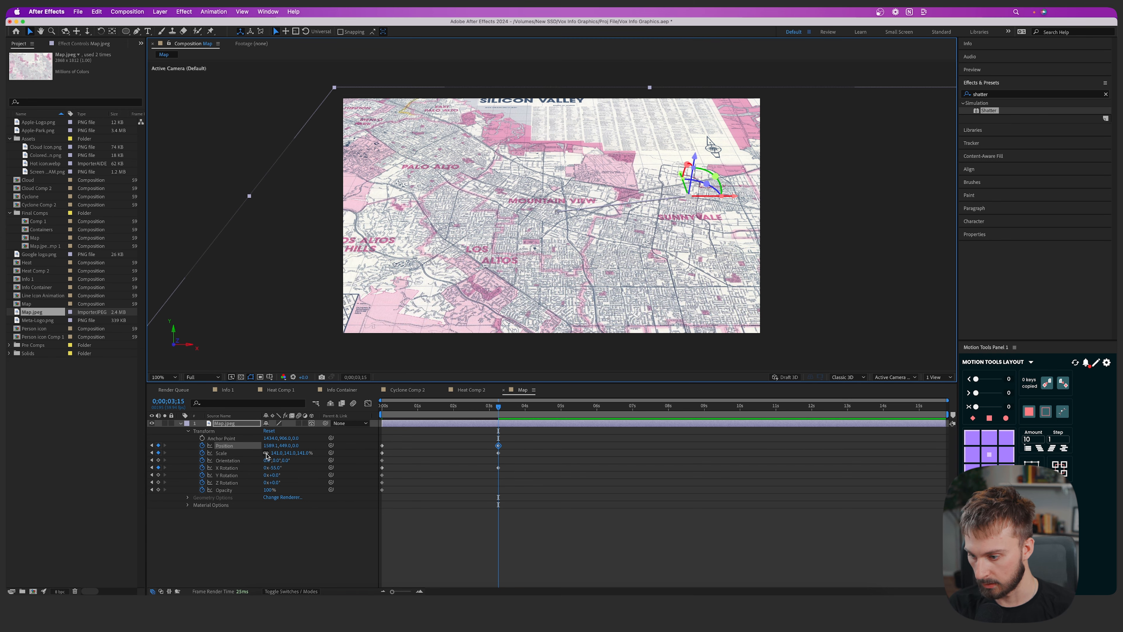
{"action": "left_click_drag", "start_coordinate": [274, 455], "coordinate": [305, 455]}
{"action": "left_click_drag", "start_coordinate": [483, 270], "coordinate": [592, 271]}
{"action": "mouse_move", "coordinate": [272, 467]}
{"action": "left_mouse_down"}
{"action": "mouse_move", "coordinate": [252, 467]}
{"action": "mouse_move", "coordinate": [273, 467]}
{"action": "left_mouse_up"}
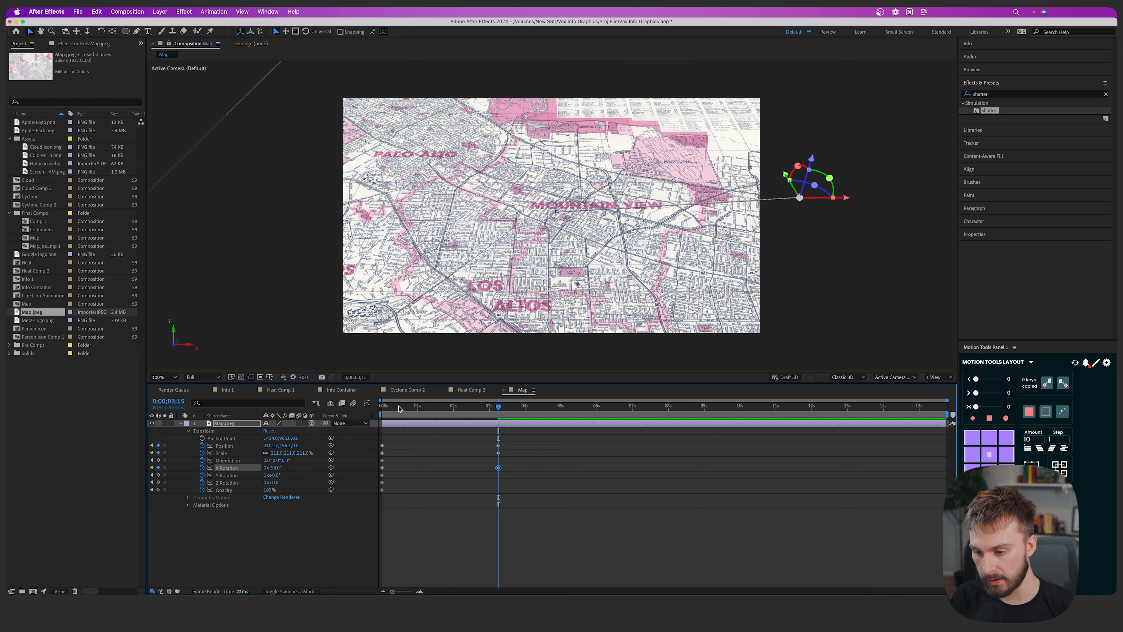
Apply Easy Ease to the map's Position, Scale, Orientation and X Rotation keyframes, previewing the move before and after
{"action": "left_click_drag", "start_coordinate": [398, 409], "coordinate": [335, 411]}
{"action": "key", "text": "space"}
{"action": "key", "text": "space"}
{"action": "left_click_drag", "start_coordinate": [576, 469], "coordinate": [375, 434]}
{"action": "right_click", "coordinate": [499, 468]}
{"action": "mouse_move", "coordinate": [566, 586]}
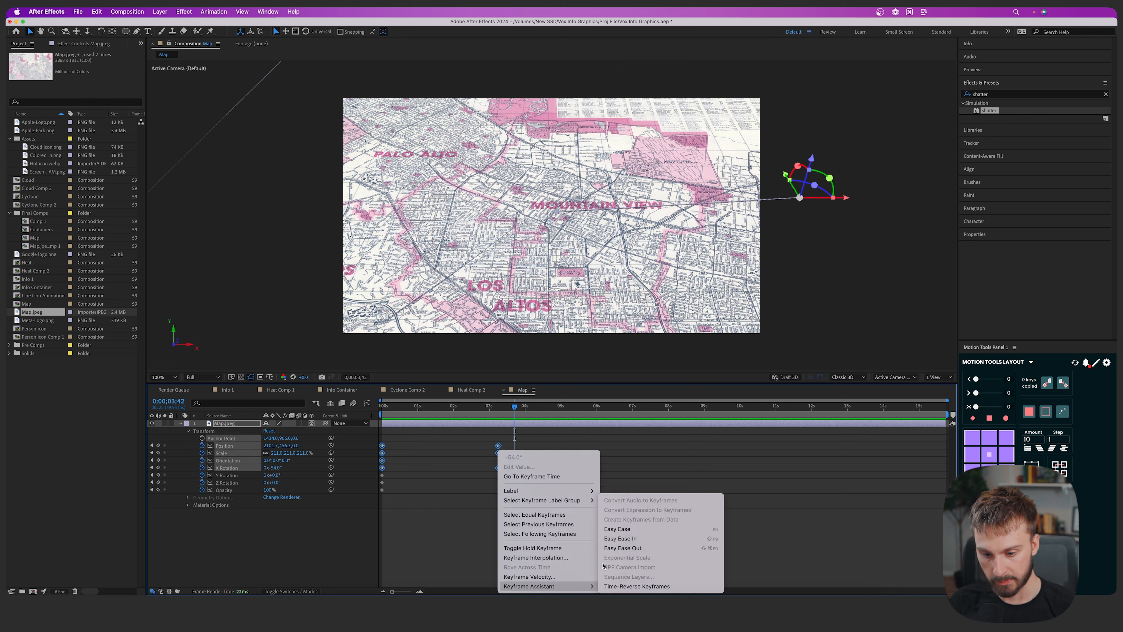
{"action": "left_click", "coordinate": [659, 528]}
{"action": "key", "text": "space"}
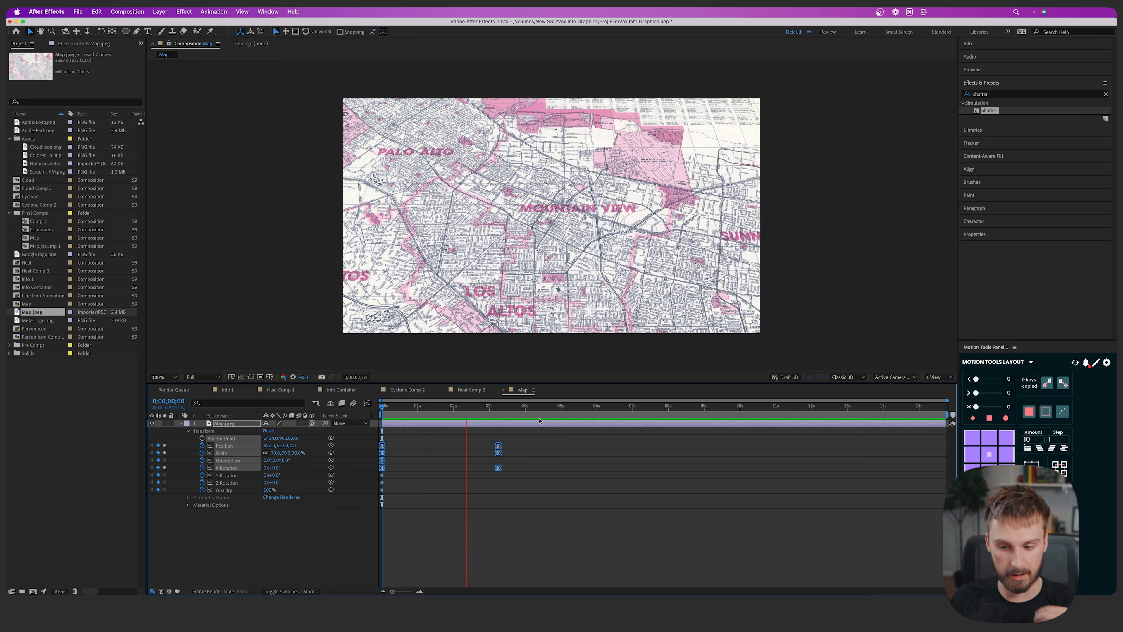
{"action": "key", "text": "space"}
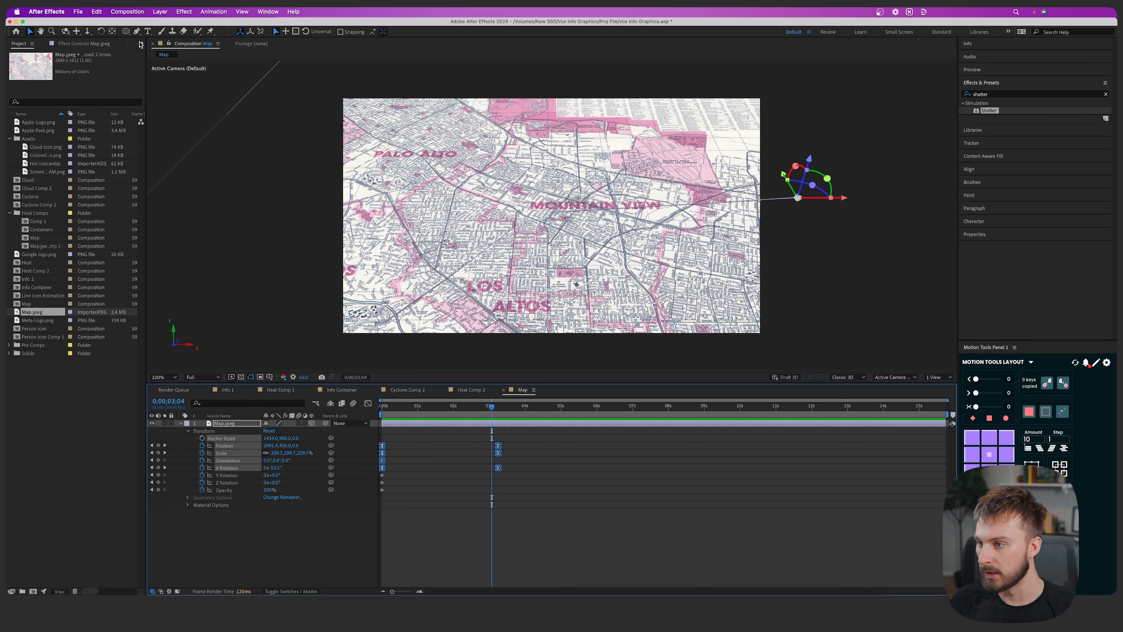
Open the Flow extension, shape the easing curve to 0.86, 0.23, 0.12, 0.72, apply it to the selected keyframes and preview
{"action": "left_click", "coordinate": [68, 43]}
{"action": "left_click", "coordinate": [268, 11]}
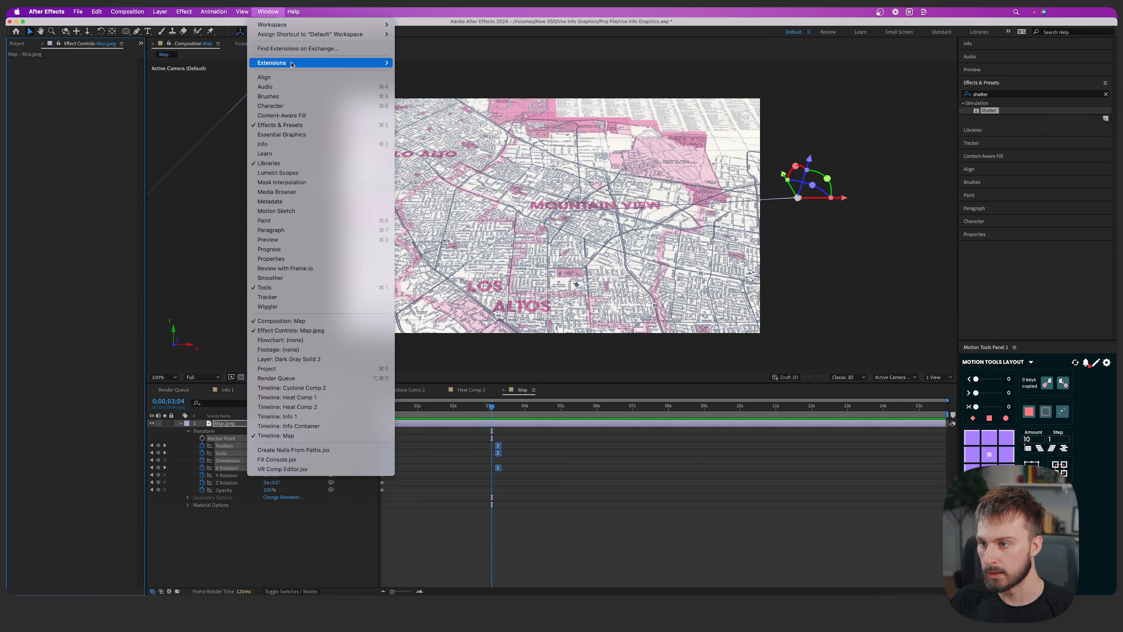
{"action": "mouse_move", "coordinate": [275, 61]}
{"action": "left_click", "coordinate": [411, 63]}
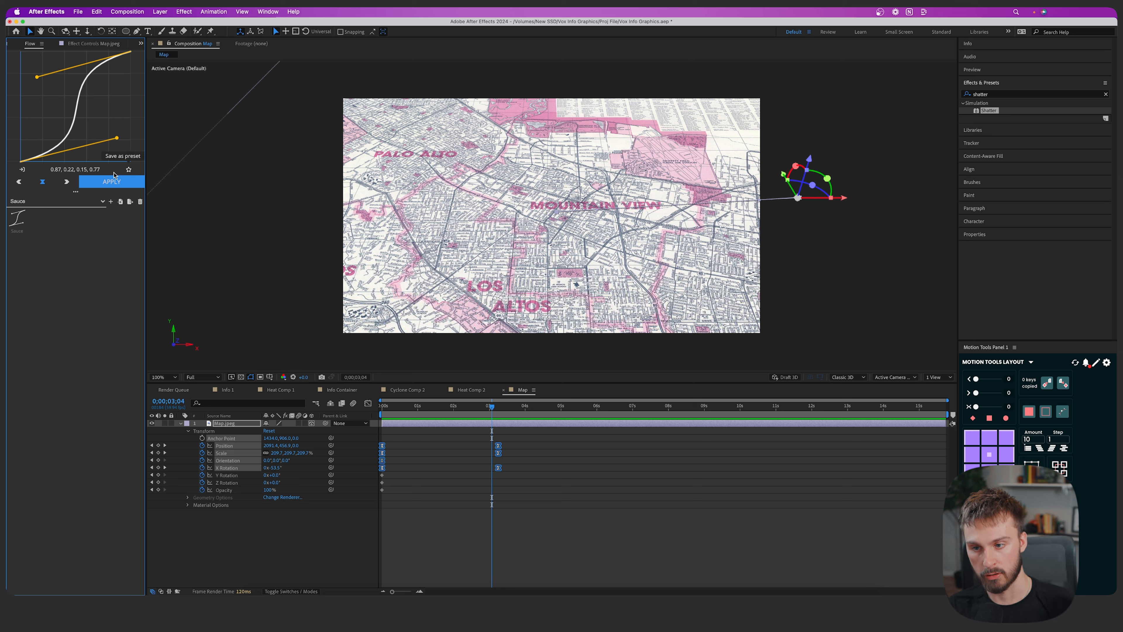
{"action": "left_click_drag", "start_coordinate": [37, 77], "coordinate": [34, 83]}
{"action": "left_click_drag", "start_coordinate": [117, 141], "coordinate": [116, 136]}
{"action": "left_click", "coordinate": [112, 182]}
{"action": "key", "text": "space"}
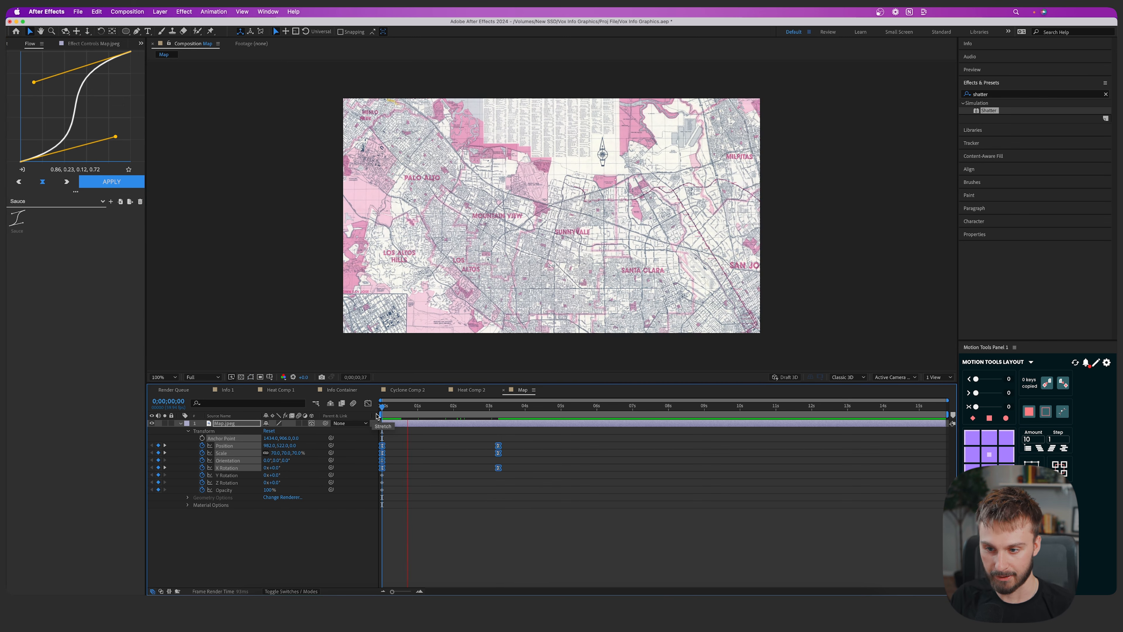
Move the map's ending Position, Scale and X Rotation keyframes to about 6 seconds and preview the slower move
{"action": "left_click", "coordinate": [599, 495]}
{"action": "left_click_drag", "start_coordinate": [599, 495], "coordinate": [594, 452]}
{"action": "key", "text": "space"}
{"action": "key", "text": "c"}
{"action": "left_click_drag", "start_coordinate": [668, 485], "coordinate": [369, 438]}
{"action": "left_click", "coordinate": [368, 403]}
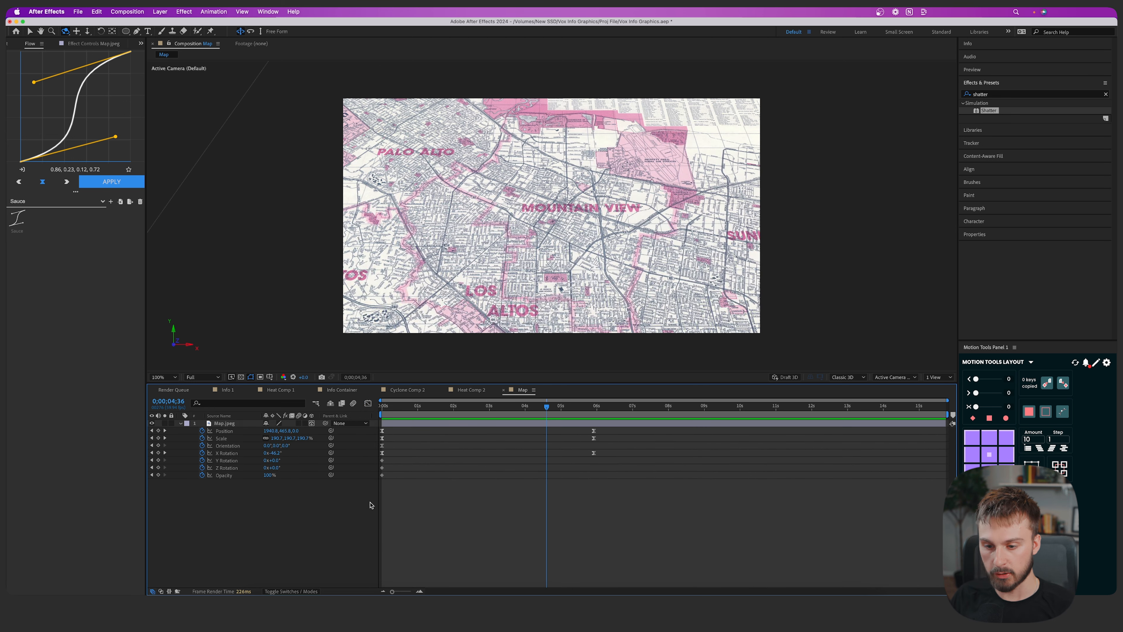
Create a null object in the Map composition, parent it to Map.jpeg, and scrub the zoom to check that it follows
{"action": "right_click", "coordinate": [242, 502]}
{"action": "mouse_move", "coordinate": [275, 479]}
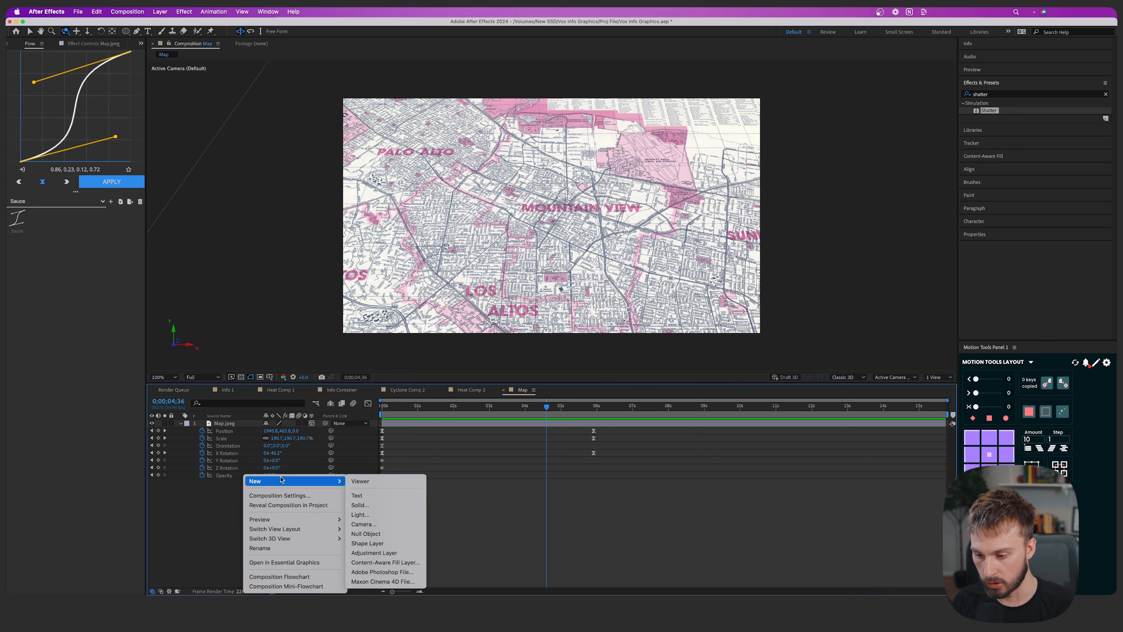
{"action": "left_click", "coordinate": [366, 533]}
{"action": "left_click", "coordinate": [349, 424]}
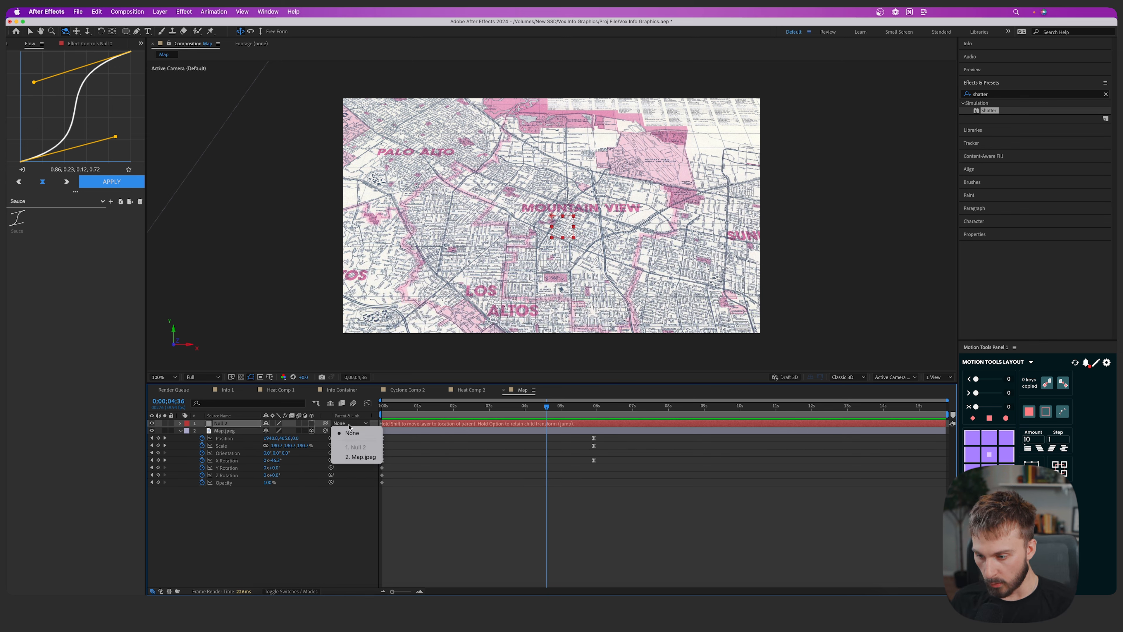
{"action": "left_click", "coordinate": [360, 457]}
{"action": "left_click_drag", "start_coordinate": [421, 407], "coordinate": [548, 406]}
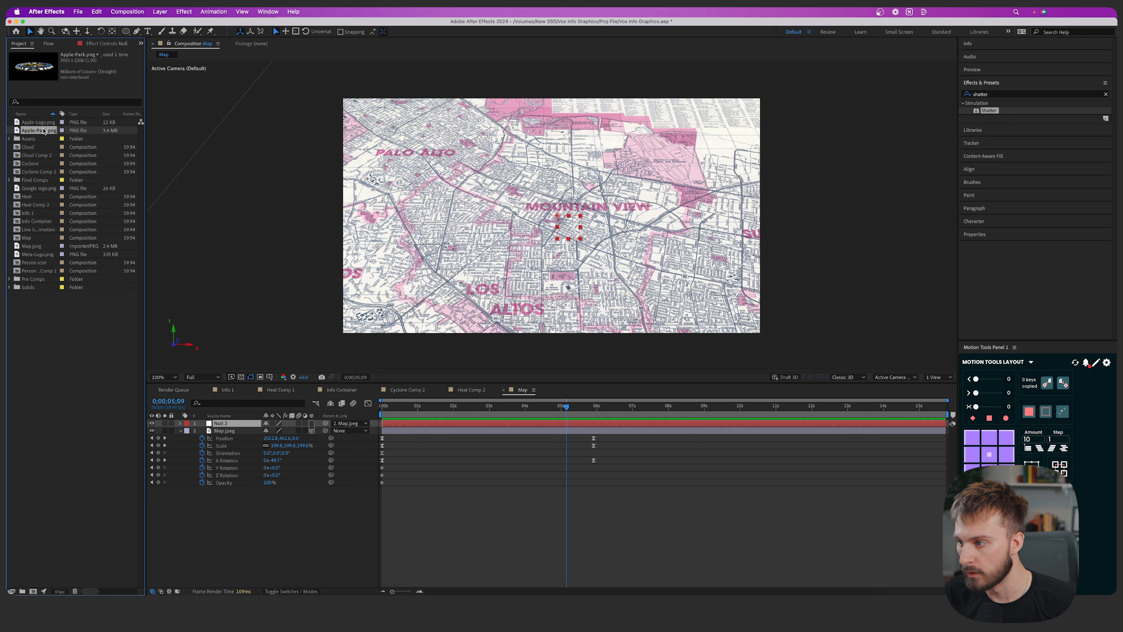
Add Apple-Park.png to the composition over the map and scale it down to 13%
{"action": "left_click_drag", "start_coordinate": [31, 133], "coordinate": [558, 234]}
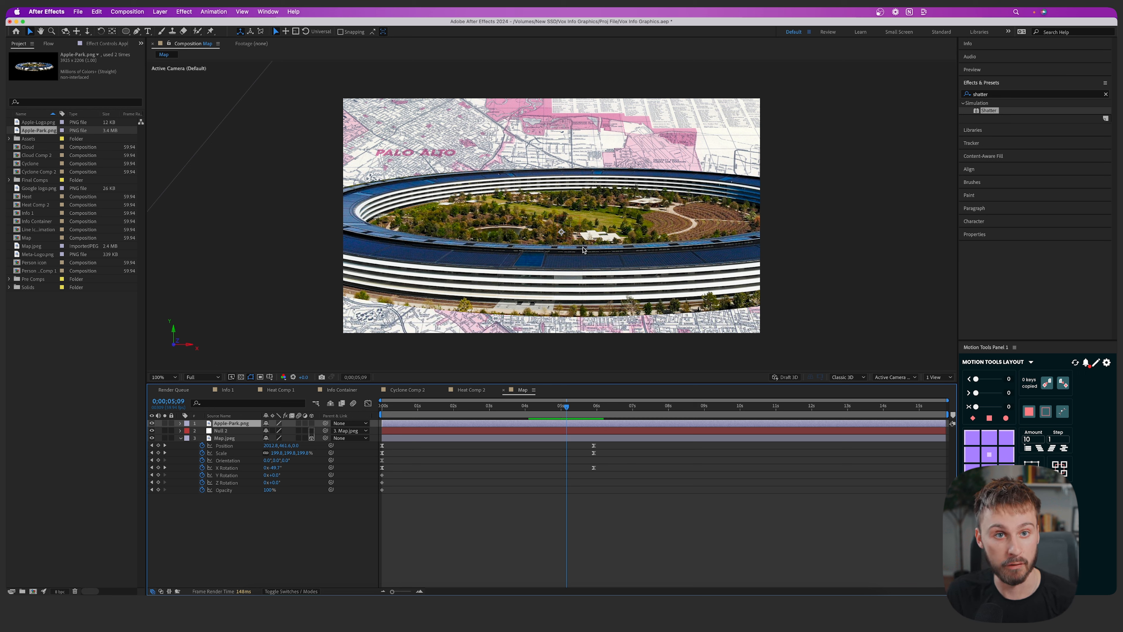
{"action": "key", "text": "s"}
{"action": "left_click_drag", "start_coordinate": [278, 431], "coordinate": [235, 430]}
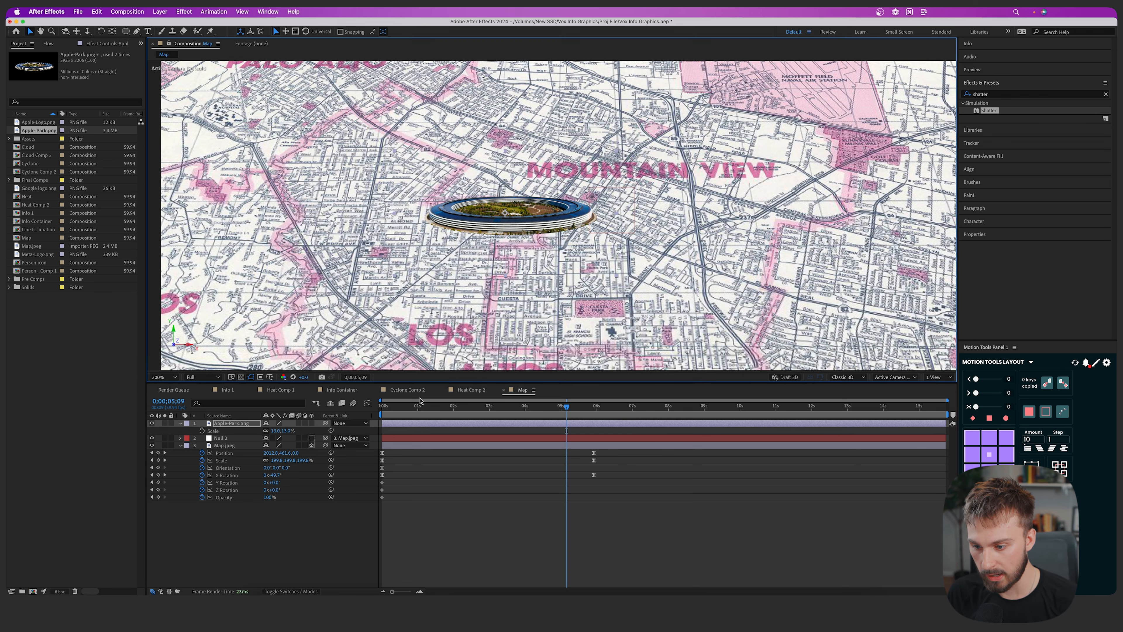
Keyframe Apple-Park's Scale from 0% at the composition start to 13% at about 1 second
{"action": "left_click_drag", "start_coordinate": [420, 400], "coordinate": [376, 403]}
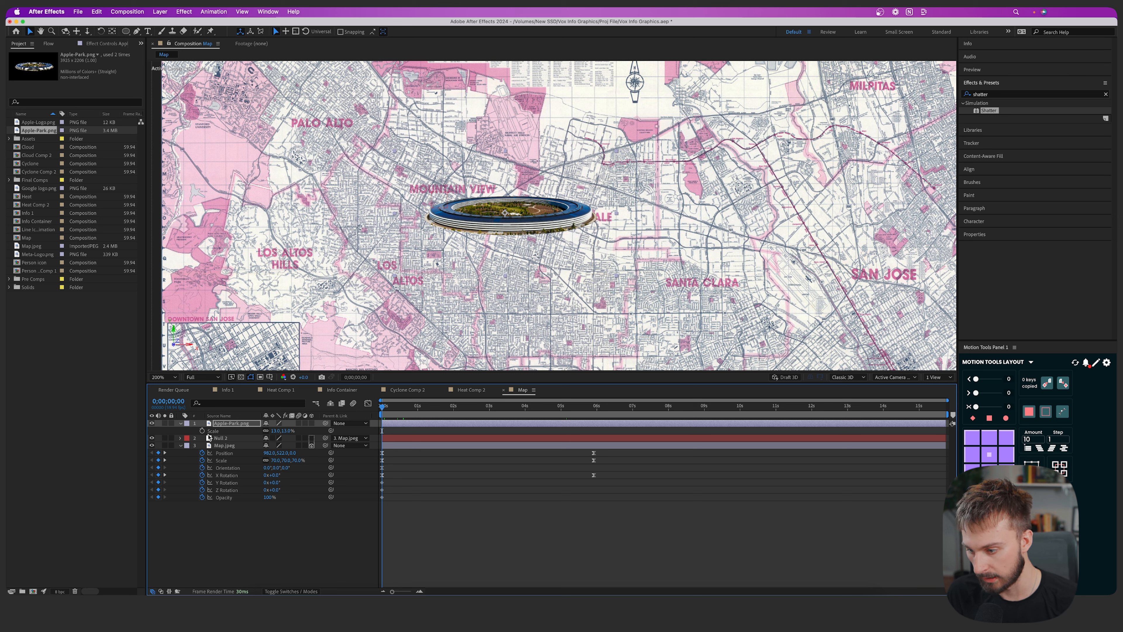
{"action": "left_click", "coordinate": [202, 431]}
{"action": "left_click_drag", "start_coordinate": [382, 430], "coordinate": [415, 430]}
{"action": "left_click", "coordinate": [276, 430]}
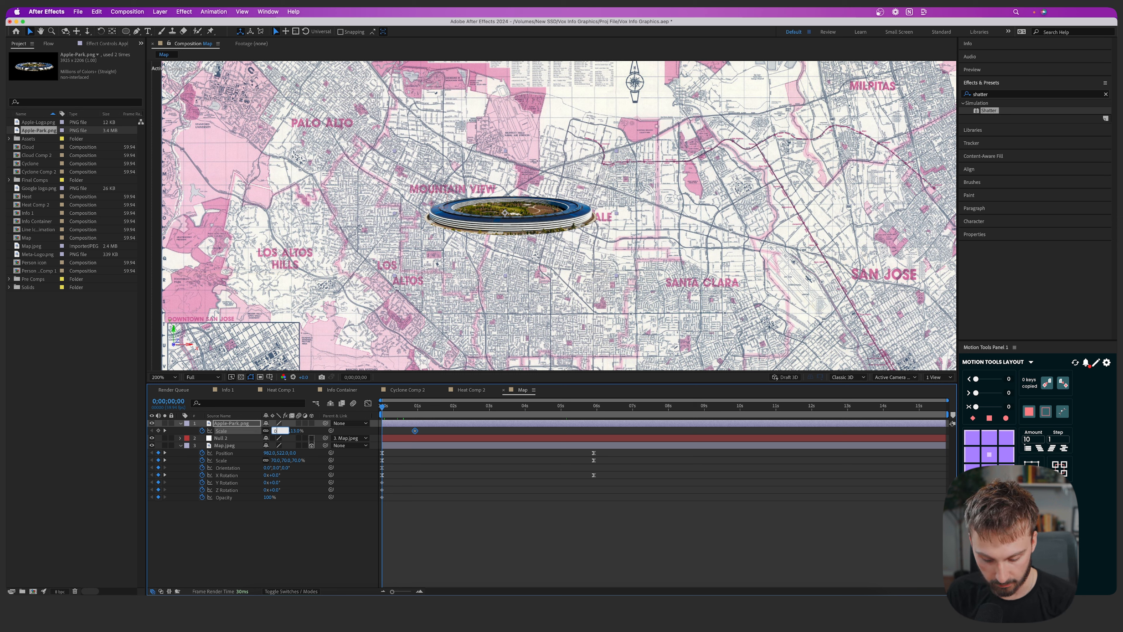
{"action": "type", "text": "0"}
{"action": "key", "text": "Return"}
Easy ease Apple-Park's Scale keyframes, reshape the speed graph for a fast start and long slow finish, and preview it
{"action": "right_click", "coordinate": [415, 431]}
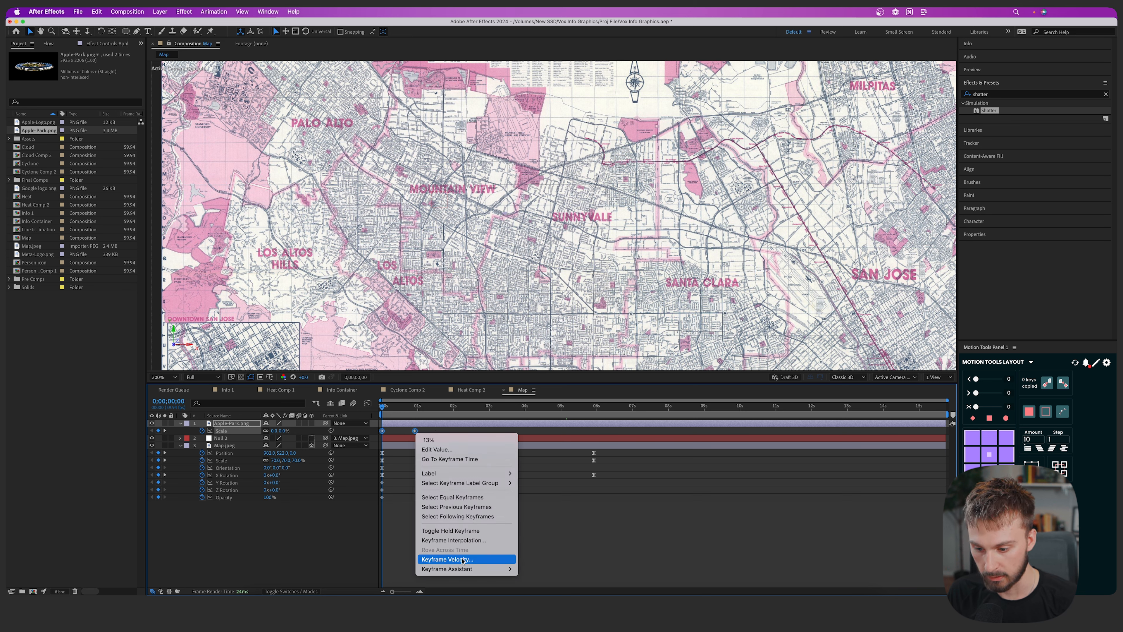
{"action": "left_click", "coordinate": [541, 529]}
{"action": "left_click", "coordinate": [368, 403]}
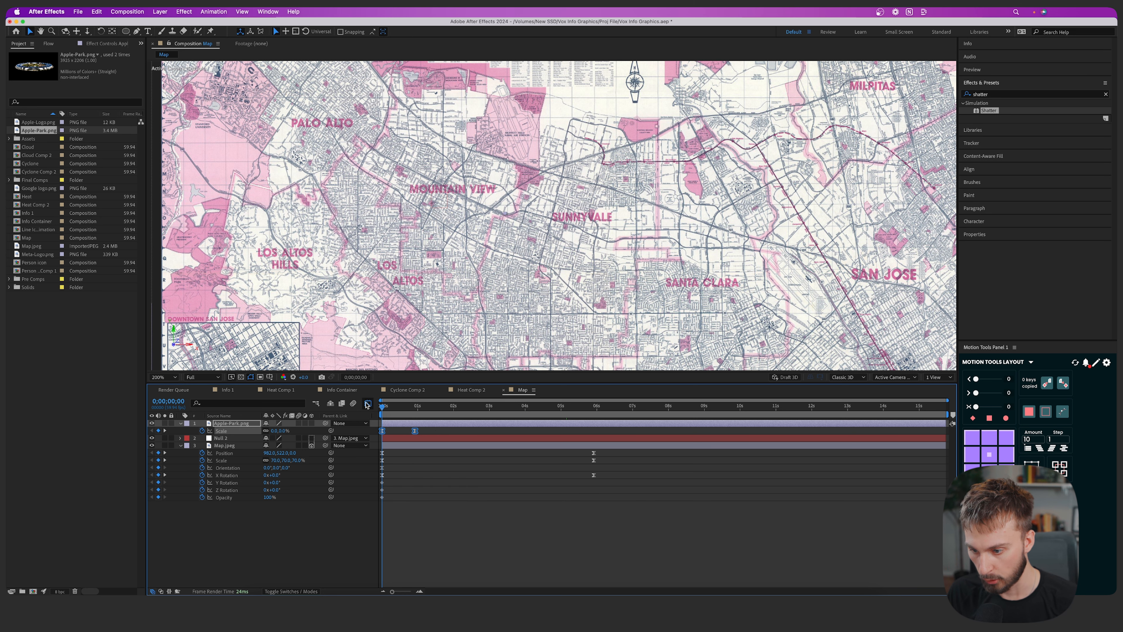
{"action": "left_click", "coordinate": [415, 564]}
{"action": "left_click_drag", "start_coordinate": [403, 563], "coordinate": [386, 564]}
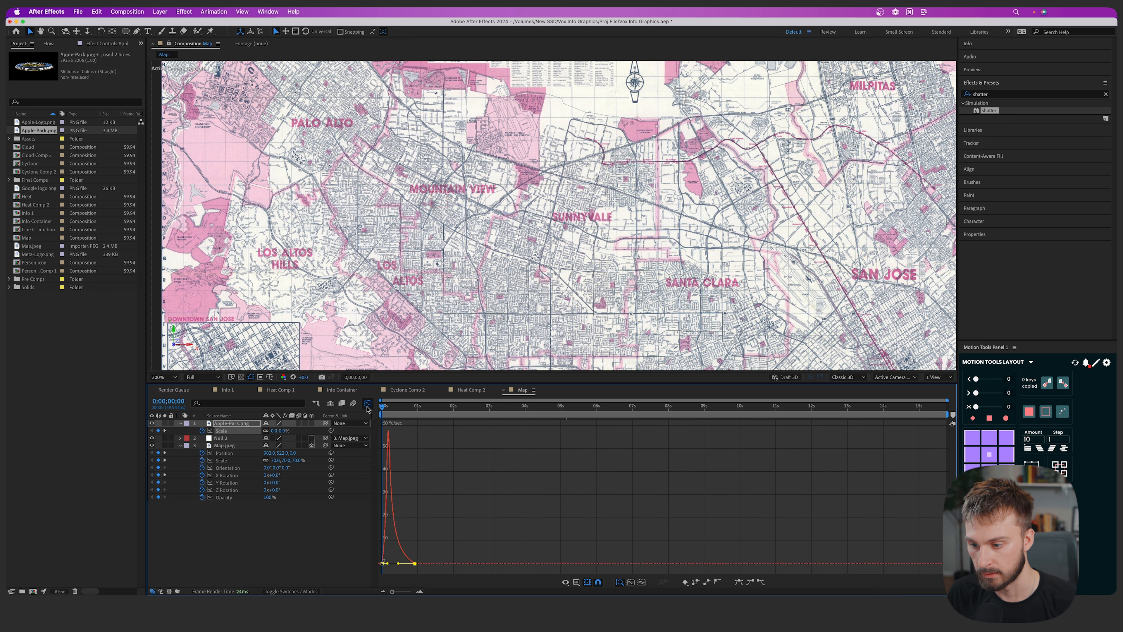
{"action": "left_click", "coordinate": [368, 403]}
{"action": "key", "text": "space"}
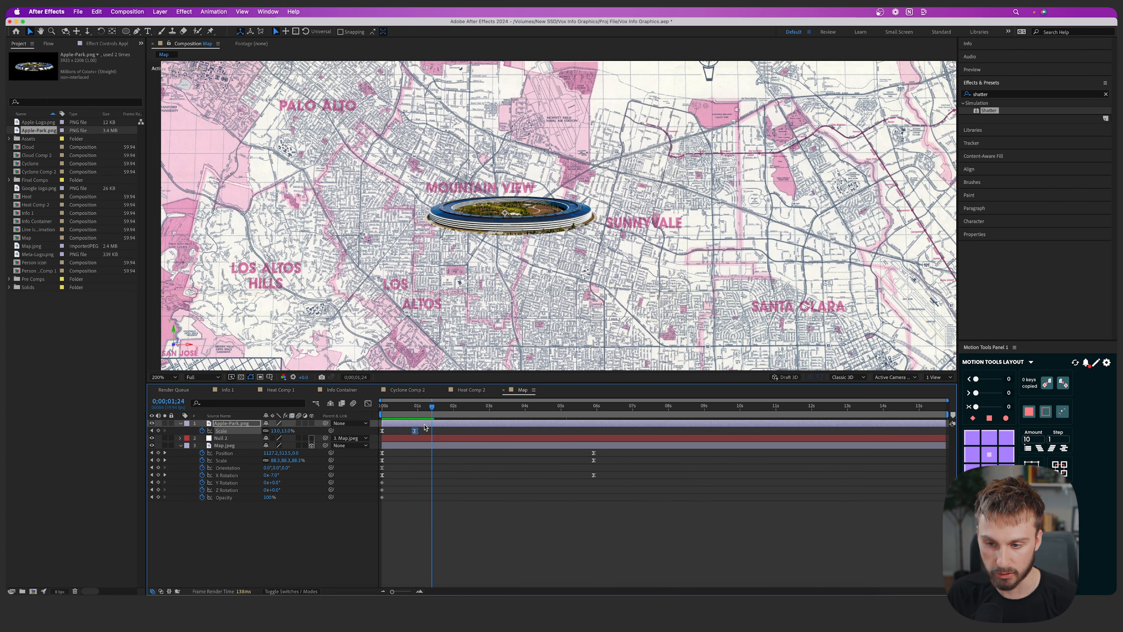
Parent Apple-Park.png to the null, preview the tracking, and make the null a 3D layer
{"action": "mouse_move", "coordinate": [224, 439]}
{"action": "left_mouse_down"}
{"action": "mouse_move", "coordinate": [228, 425]}
{"action": "mouse_move", "coordinate": [230, 434]}
{"action": "left_mouse_up"}
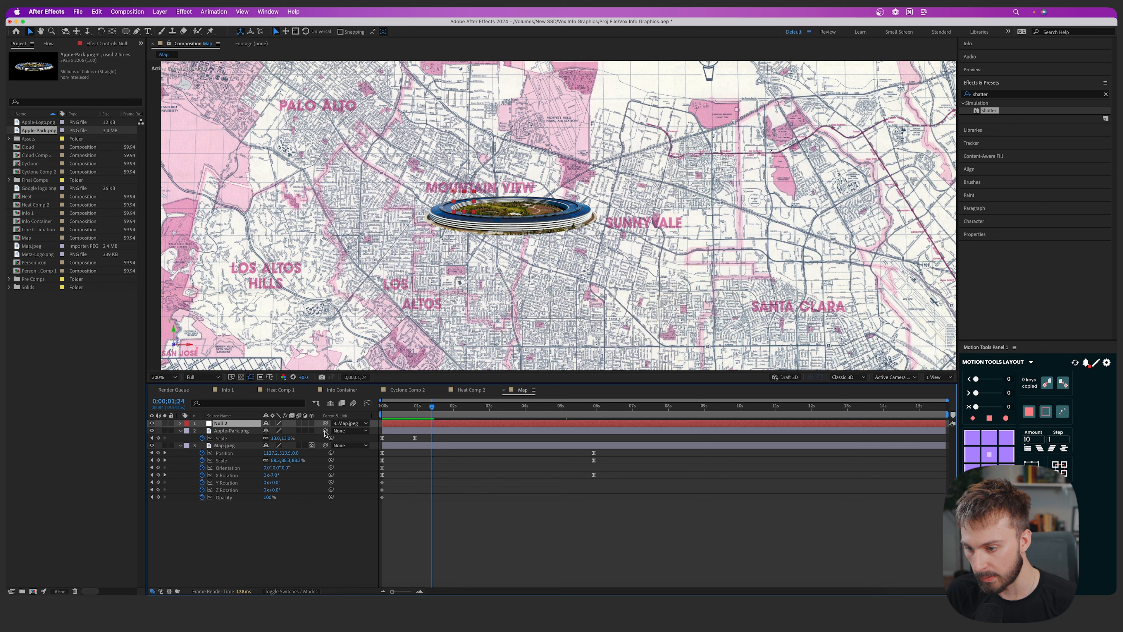
{"action": "left_click_drag", "start_coordinate": [325, 432], "coordinate": [235, 423]}
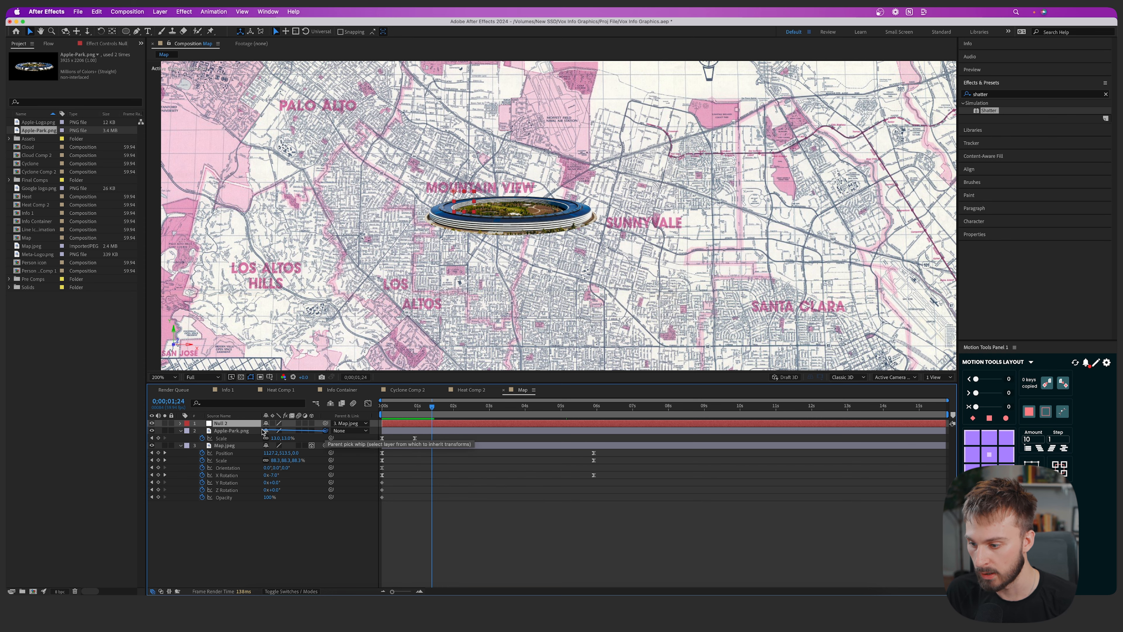
{"action": "key", "text": "space"}
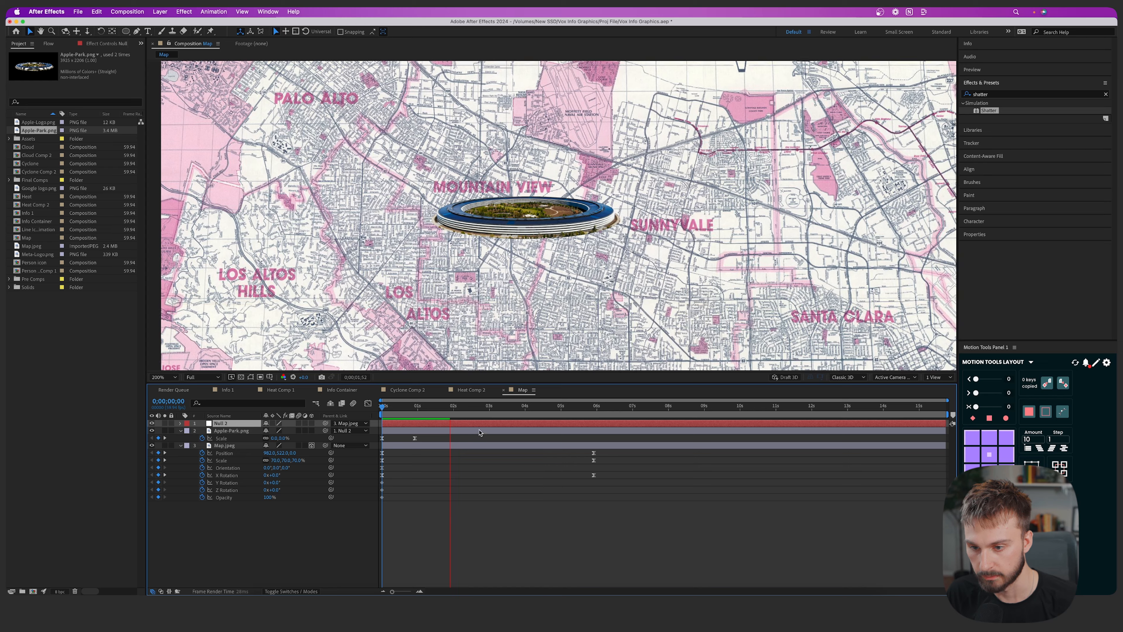
{"action": "key", "text": "space"}
{"action": "left_click", "coordinate": [311, 423]}
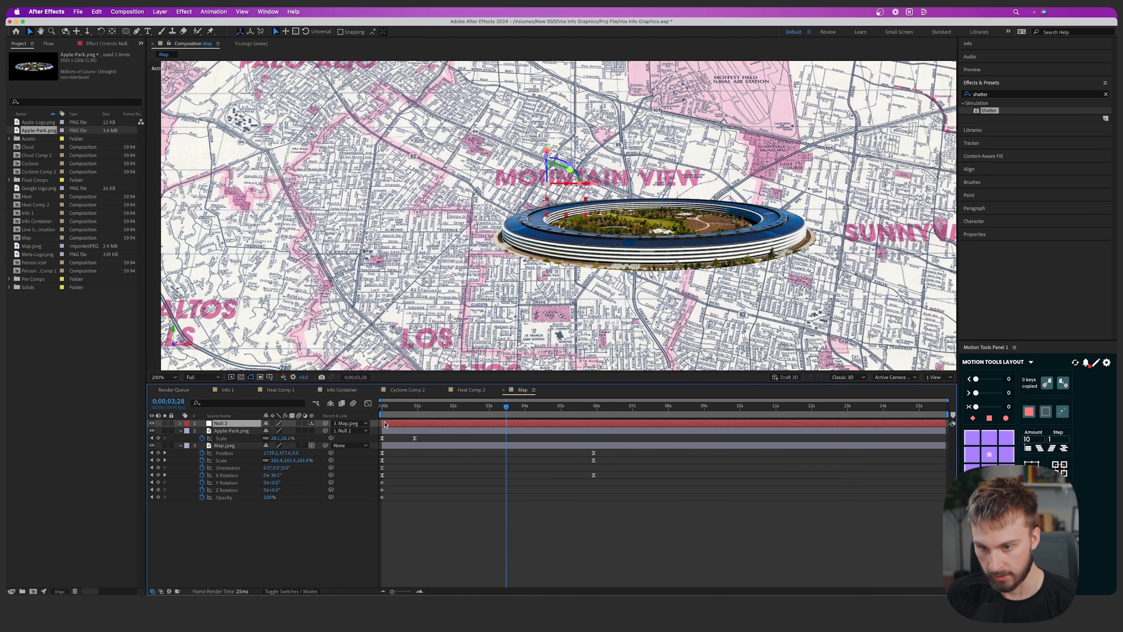
{"action": "left_click_drag", "start_coordinate": [509, 411], "coordinate": [505, 411]}
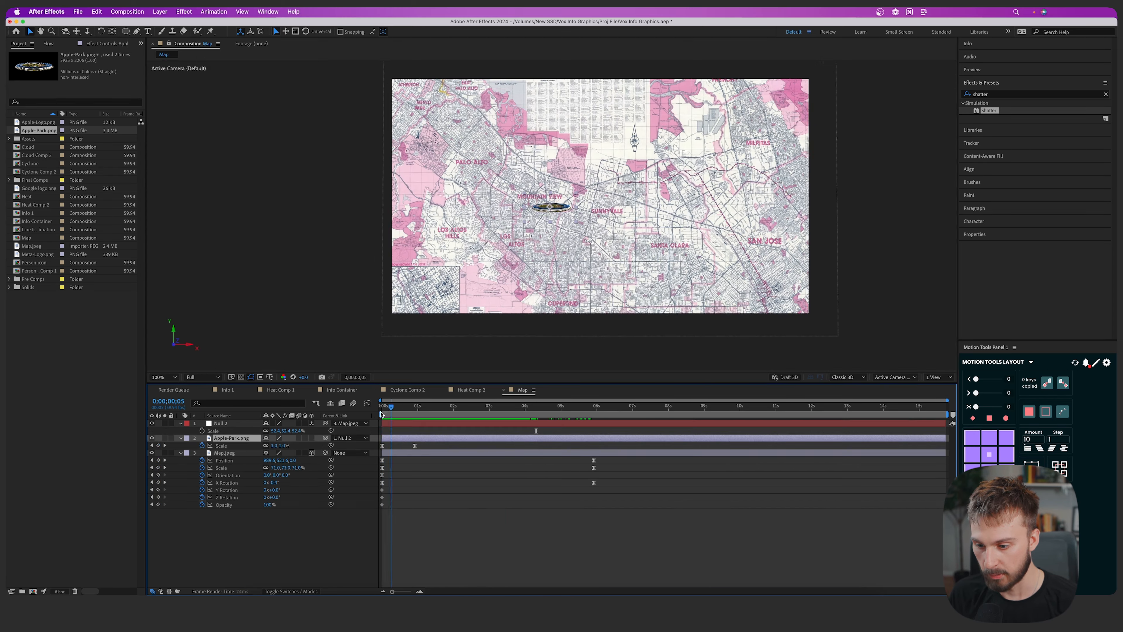
Shift the Apple-Park layer to begin at about 3.5 seconds and preview its appearance during the map zoom
{"action": "left_click_drag", "start_coordinate": [393, 407], "coordinate": [563, 405]}
{"action": "left_click_drag", "start_coordinate": [471, 438], "coordinate": [597, 432]}
{"action": "left_click_drag", "start_coordinate": [545, 407], "coordinate": [515, 412]}
{"action": "key", "text": "space"}
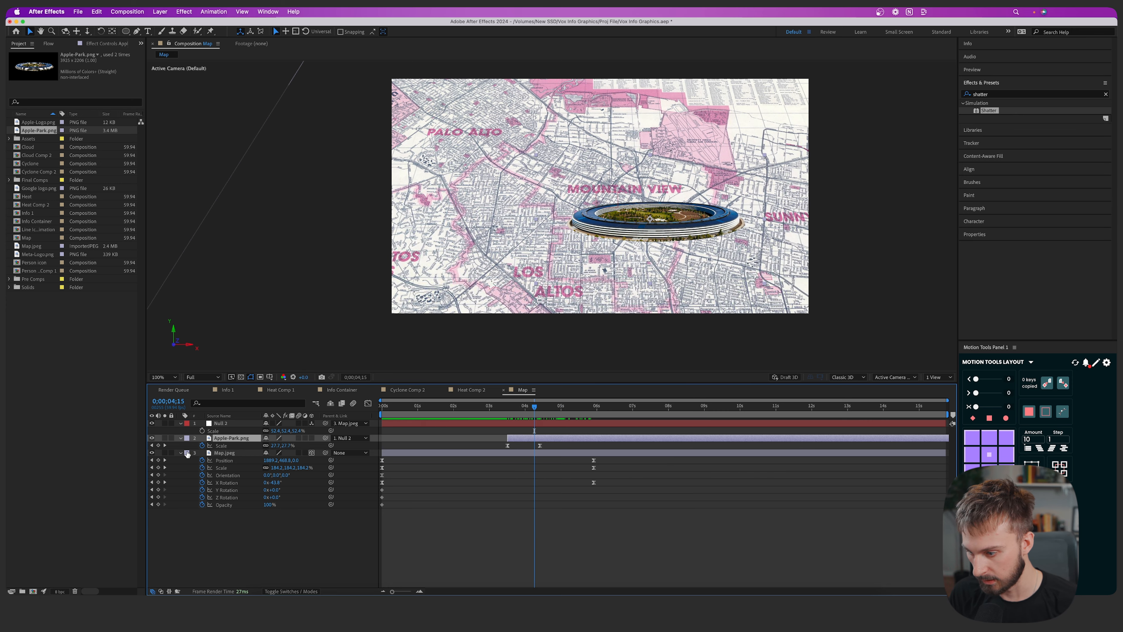
Set Apple-Park's ending Scale keyframe to about 12% and move the building just below the Mountain View label
{"action": "left_click", "coordinate": [165, 445]}
{"action": "left_click_drag", "start_coordinate": [276, 445], "coordinate": [268, 445]}
{"action": "left_click_drag", "start_coordinate": [677, 224], "coordinate": [620, 224]}
Delay the Apple-Park layer to about 4 seconds and shorten its scale-up to about half a second
{"action": "left_click", "coordinate": [603, 406]}
{"action": "mouse_move", "coordinate": [560, 437]}
{"action": "left_mouse_down"}
{"action": "mouse_move", "coordinate": [618, 435]}
{"action": "mouse_move", "coordinate": [572, 439]}
{"action": "left_mouse_up"}
{"action": "left_click", "coordinate": [600, 432]}
{"action": "left_click_drag", "start_coordinate": [564, 446], "coordinate": [549, 445]}
{"action": "left_click_drag", "start_coordinate": [526, 406], "coordinate": [583, 406]}
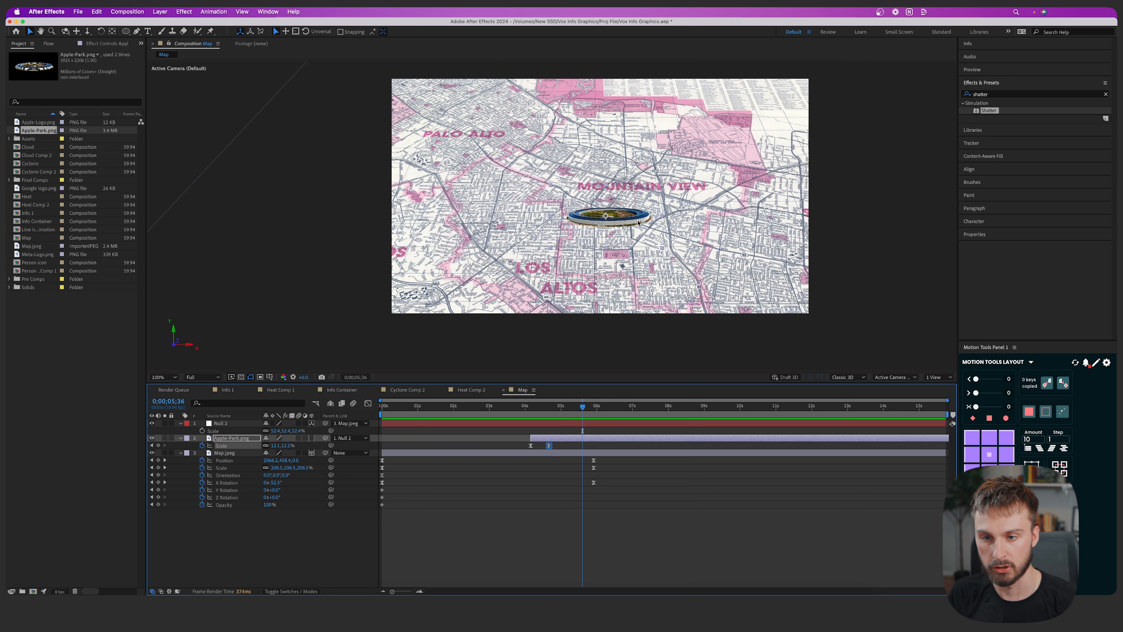
Display the composition in two views, Right beside Active Camera, keeping the Classic 3D renderer
{"action": "left_click", "coordinate": [939, 377]}
{"action": "left_click", "coordinate": [942, 395]}
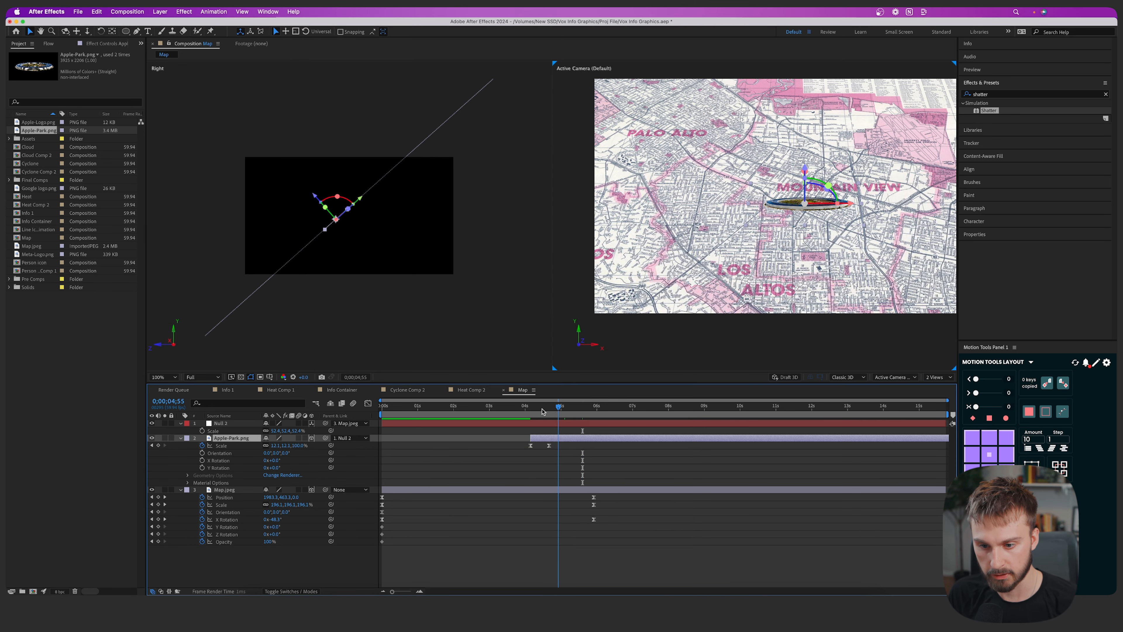
{"action": "left_click_drag", "start_coordinate": [542, 411], "coordinate": [539, 383]}
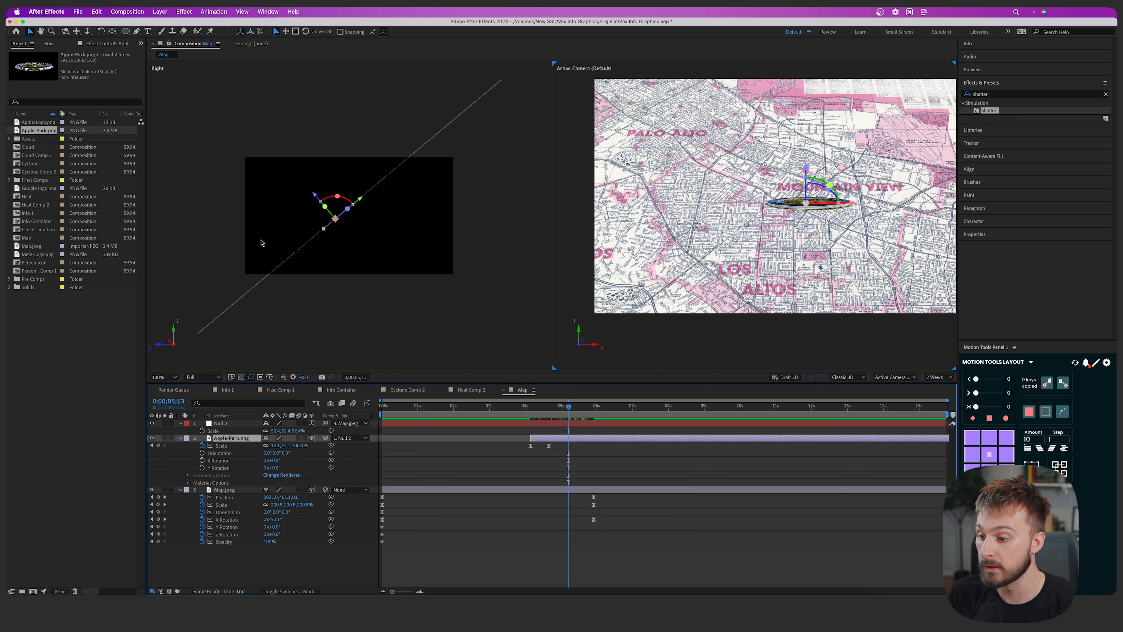
{"action": "left_click", "coordinate": [486, 208]}
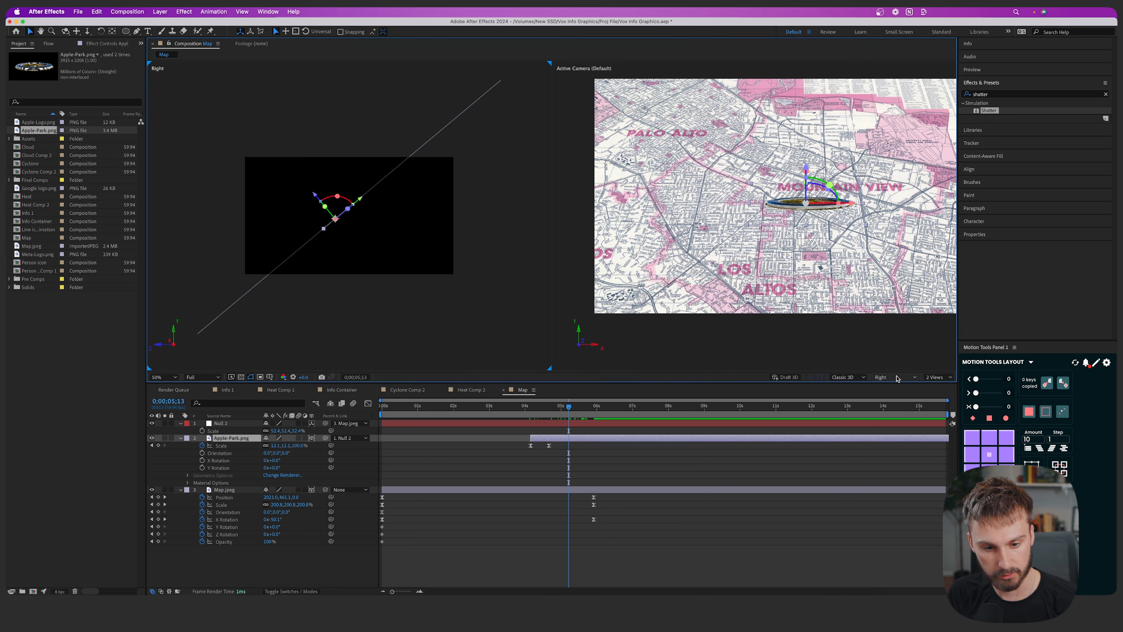
{"action": "left_click", "coordinate": [897, 378]}
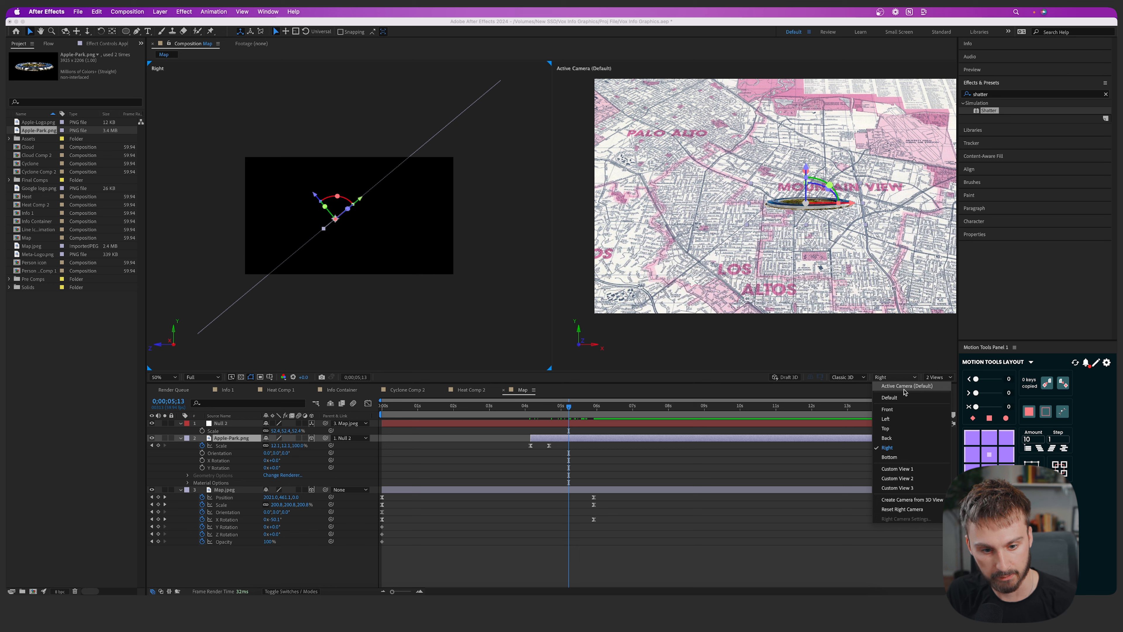
{"action": "left_click", "coordinate": [896, 448]}
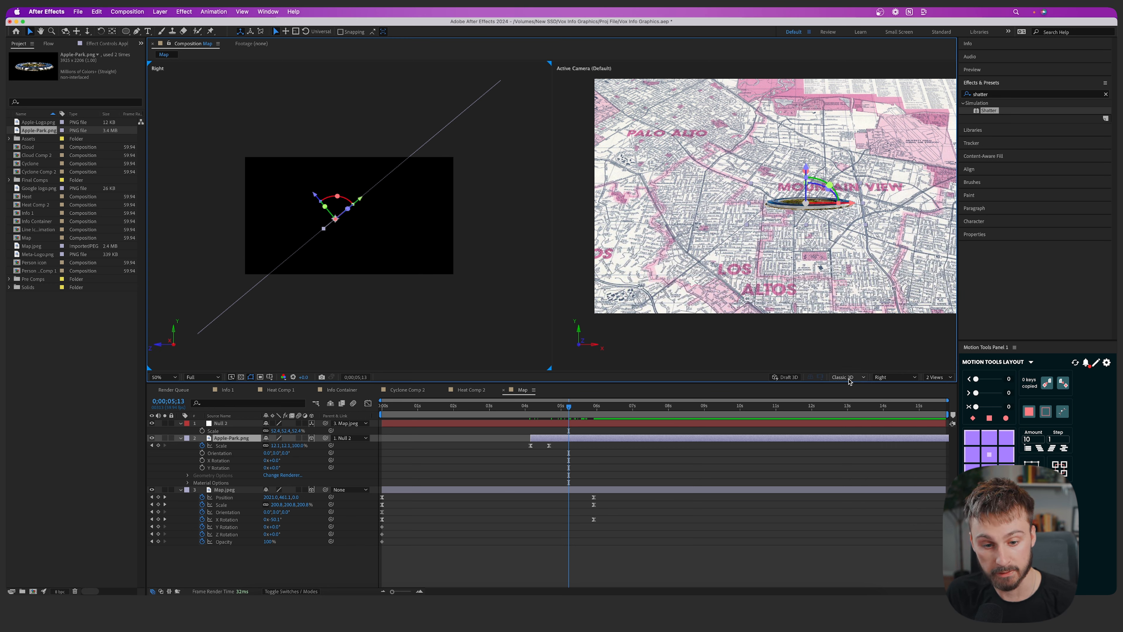
{"action": "left_click", "coordinate": [848, 377]}
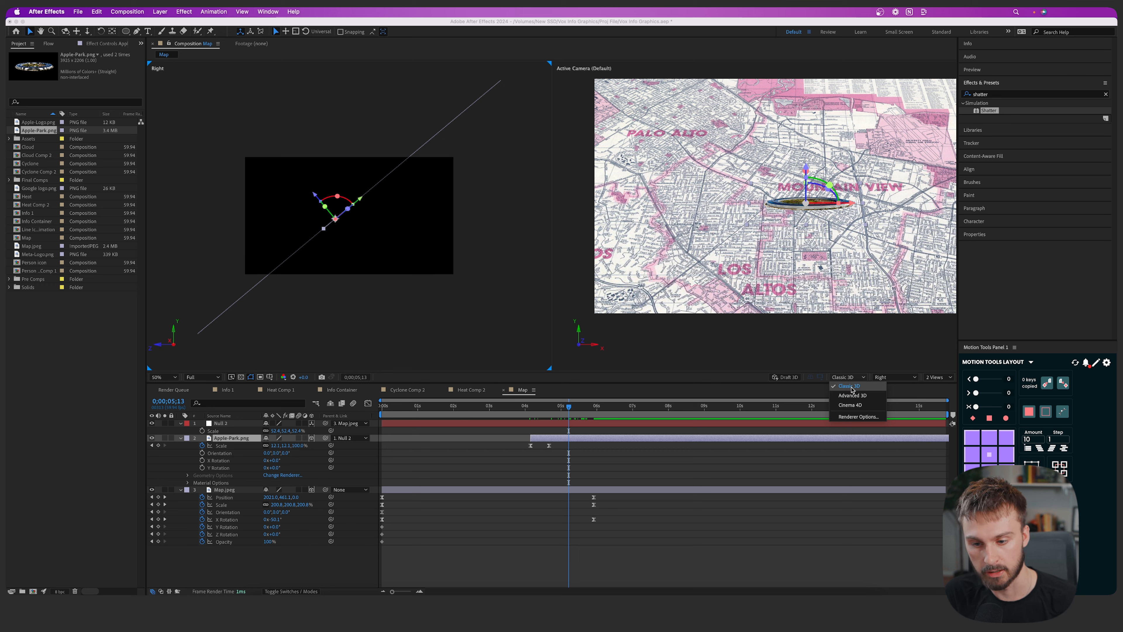
{"action": "left_click", "coordinate": [849, 386]}
Adjust Apple-Park's height off the map plane in the Right view, previewing how it sits during the zoom
{"action": "left_click_drag", "start_coordinate": [315, 195], "coordinate": [312, 193]}
{"action": "left_click_drag", "start_coordinate": [569, 407], "coordinate": [523, 407]}
{"action": "key", "text": "space"}
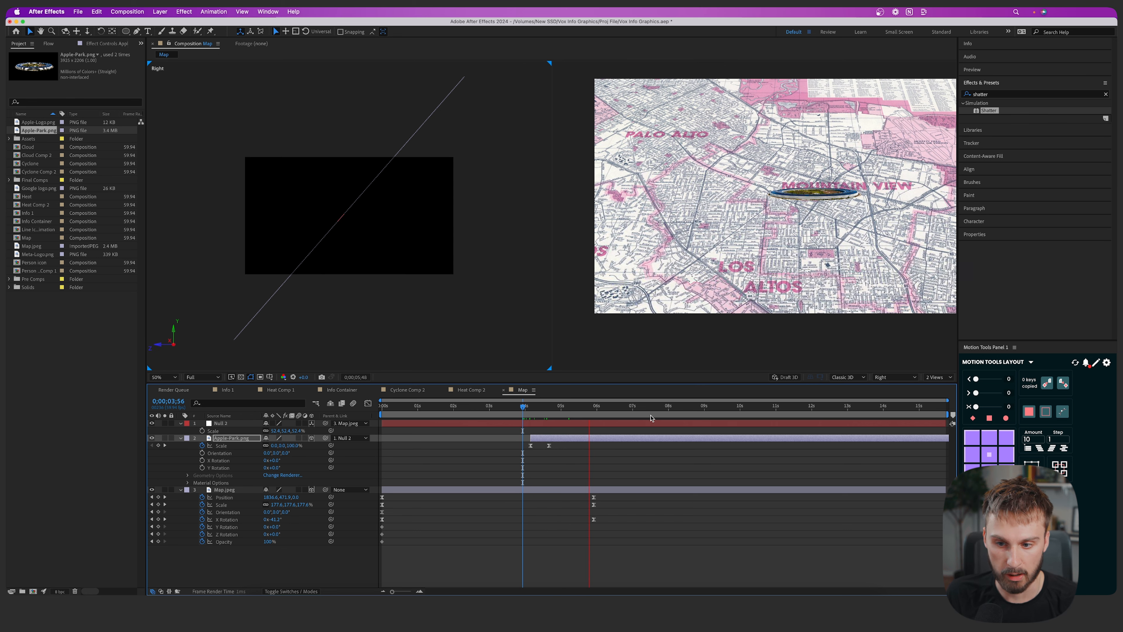
{"action": "key", "text": "space"}
{"action": "left_click_drag", "start_coordinate": [354, 203], "coordinate": [339, 214]}
{"action": "left_click_drag", "start_coordinate": [587, 411], "coordinate": [545, 412]}
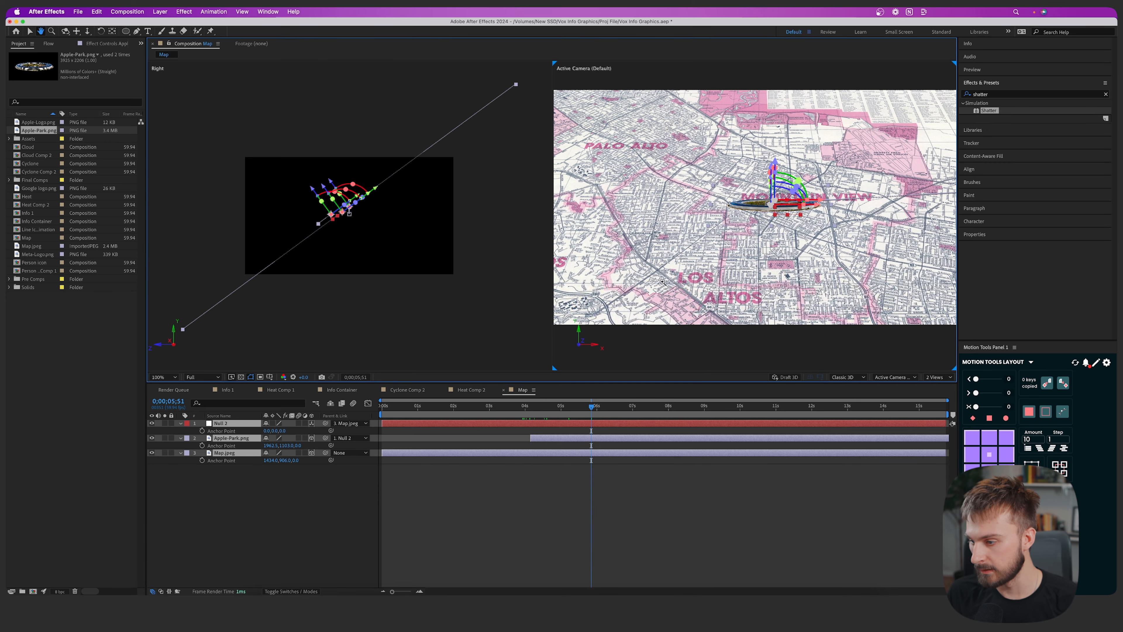
Add Apple-Logo.png over Apple Park, scale it to about 8%, make it 3D and parent it to the null
{"action": "key", "text": "z"}
{"action": "left_click_drag", "start_coordinate": [39, 124], "coordinate": [761, 200]}
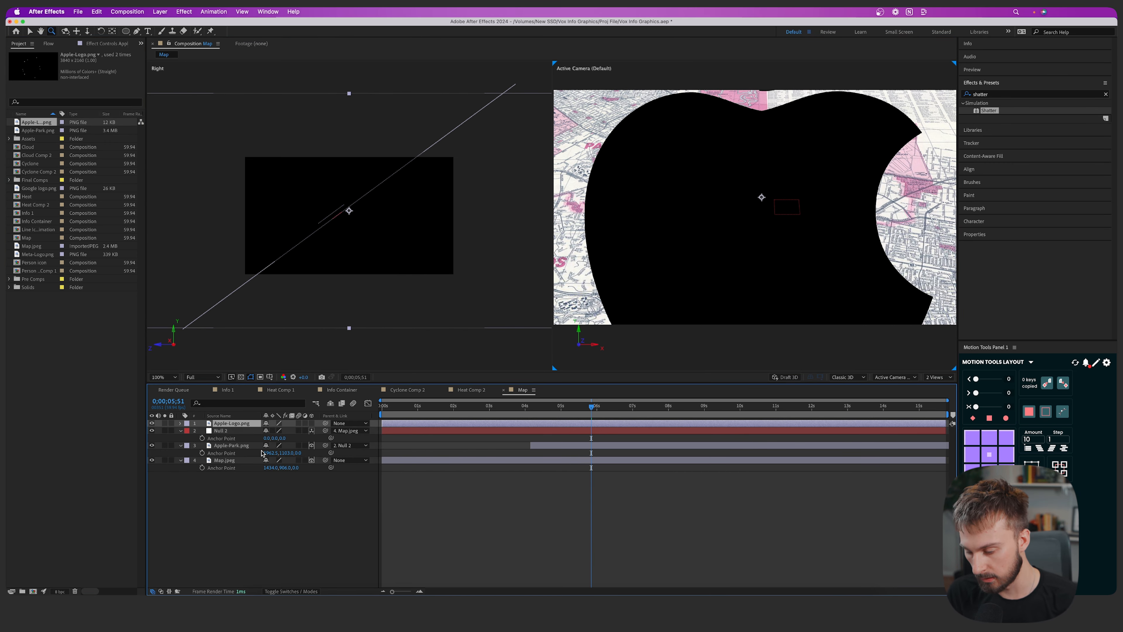
{"action": "key", "text": "s"}
{"action": "left_click_drag", "start_coordinate": [278, 430], "coordinate": [239, 484]}
{"action": "left_click", "coordinate": [311, 423]}
{"action": "left_click_drag", "start_coordinate": [325, 438], "coordinate": [221, 422]}
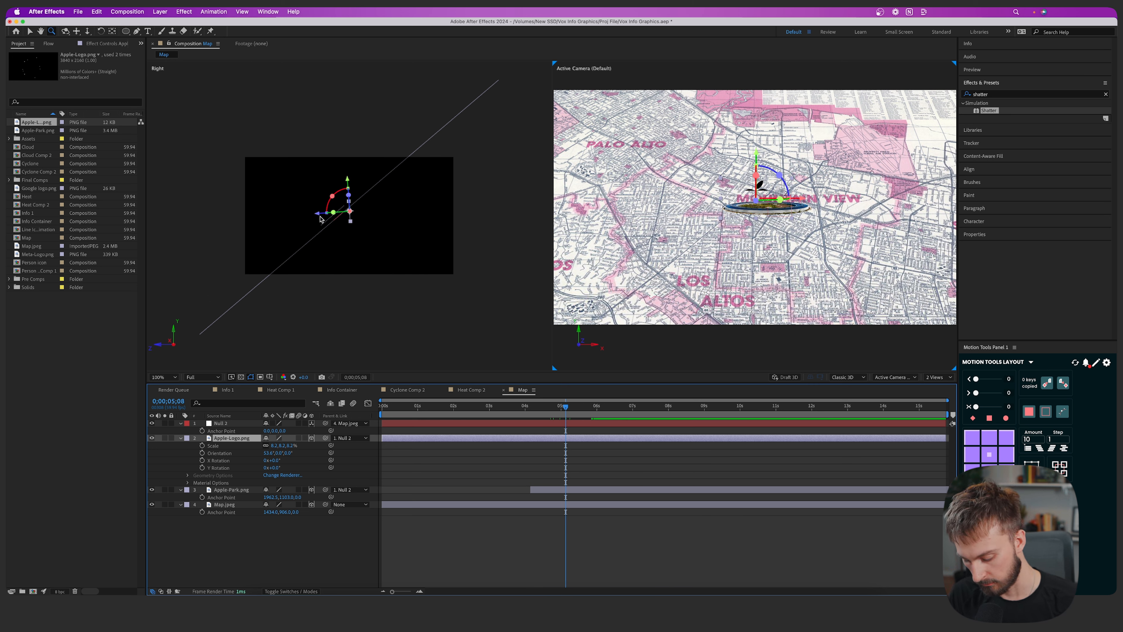
Lift the Apple logo off the map plane and centre it standing just above the Apple Park building
{"action": "key", "text": "v"}
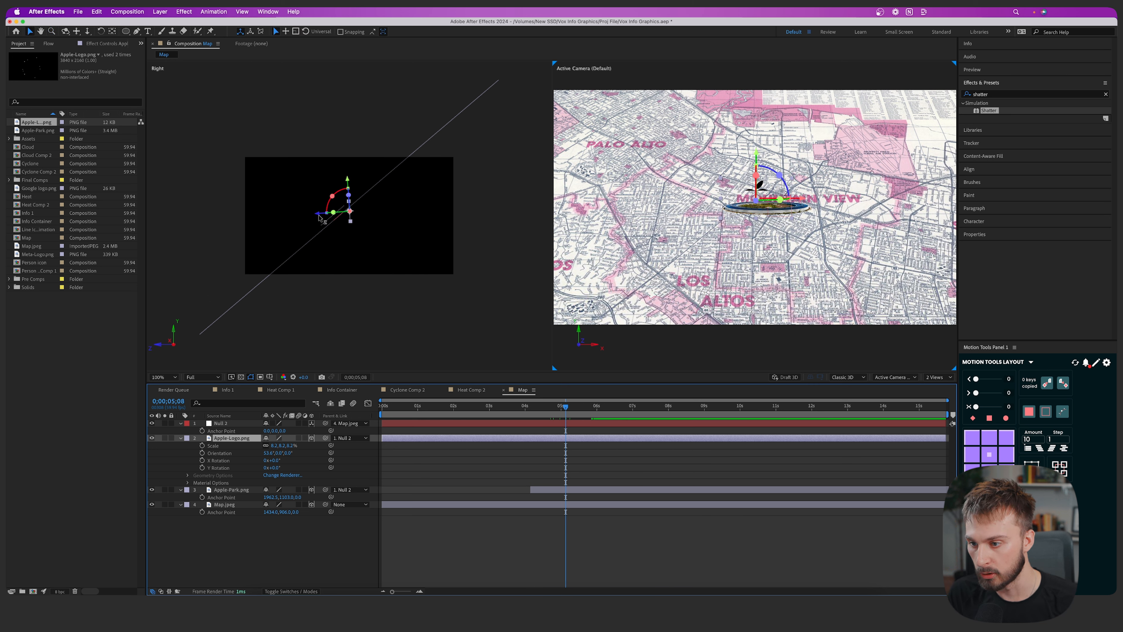
{"action": "left_click_drag", "start_coordinate": [317, 216], "coordinate": [292, 219]}
{"action": "left_click_drag", "start_coordinate": [323, 182], "coordinate": [299, 209]}
{"action": "mouse_move", "coordinate": [327, 174]}
{"action": "left_mouse_down"}
{"action": "mouse_move", "coordinate": [297, 209]}
{"action": "mouse_move", "coordinate": [326, 173]}
{"action": "left_mouse_up"}
{"action": "left_click_drag", "start_coordinate": [756, 198], "coordinate": [765, 199]}
Start the Apple-Logo layer at about 4 seconds and keyframe its Scale from 0% to about 8%
{"action": "left_click_drag", "start_coordinate": [433, 440], "coordinate": [579, 443]}
{"action": "key", "text": "u"}
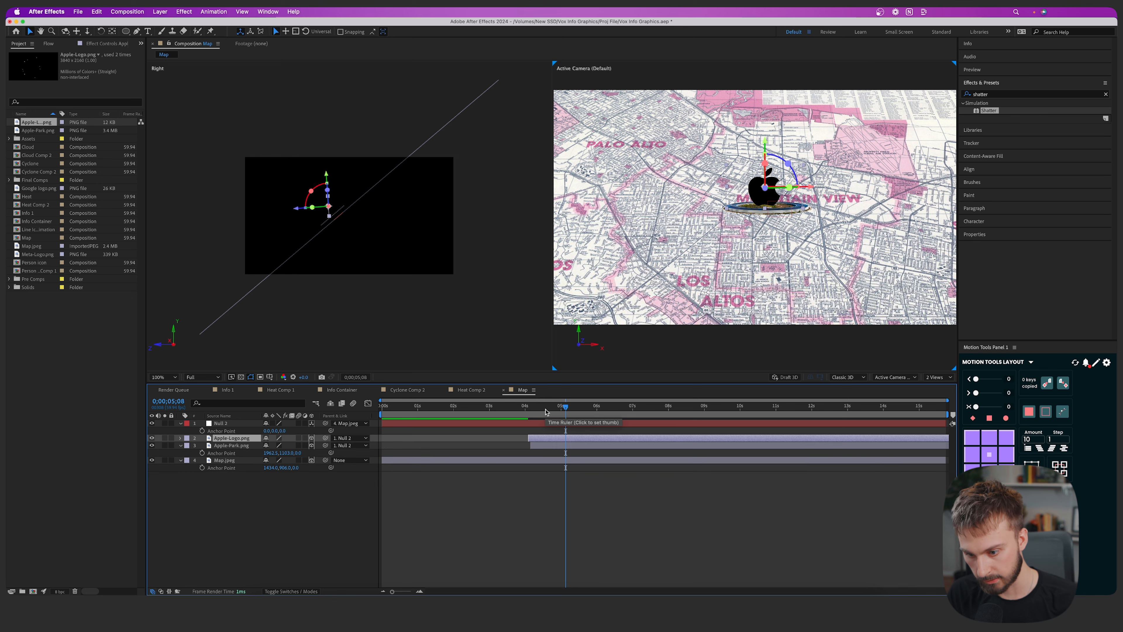
{"action": "left_click", "coordinate": [529, 412]}
{"action": "key", "text": "s"}
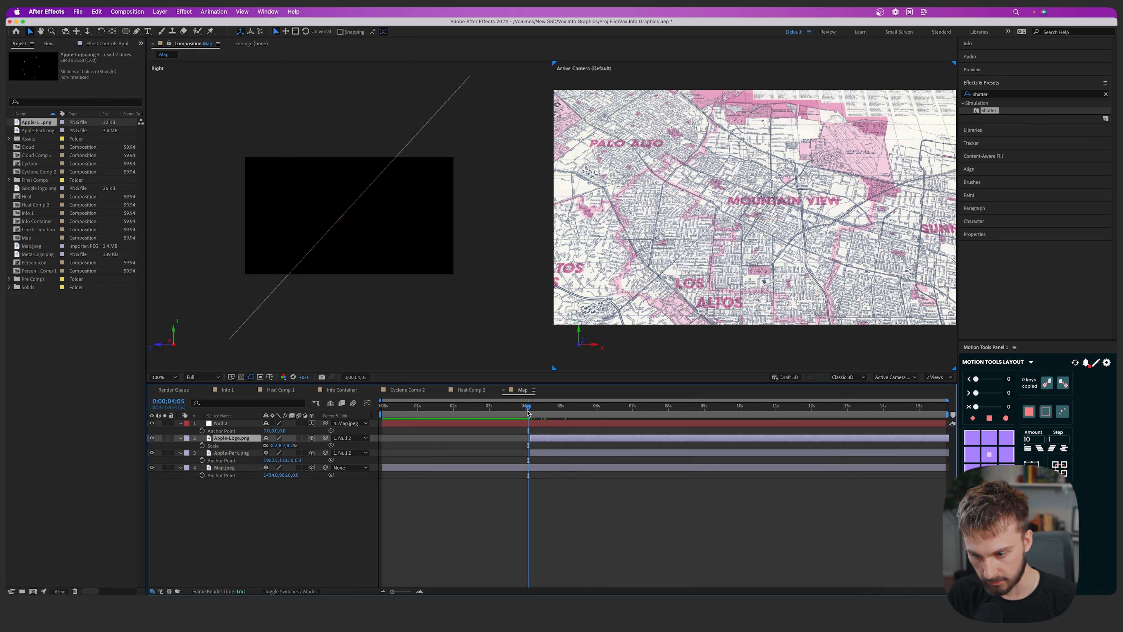
{"action": "key", "text": "semicolon"}
{"action": "left_click", "coordinate": [202, 445]}
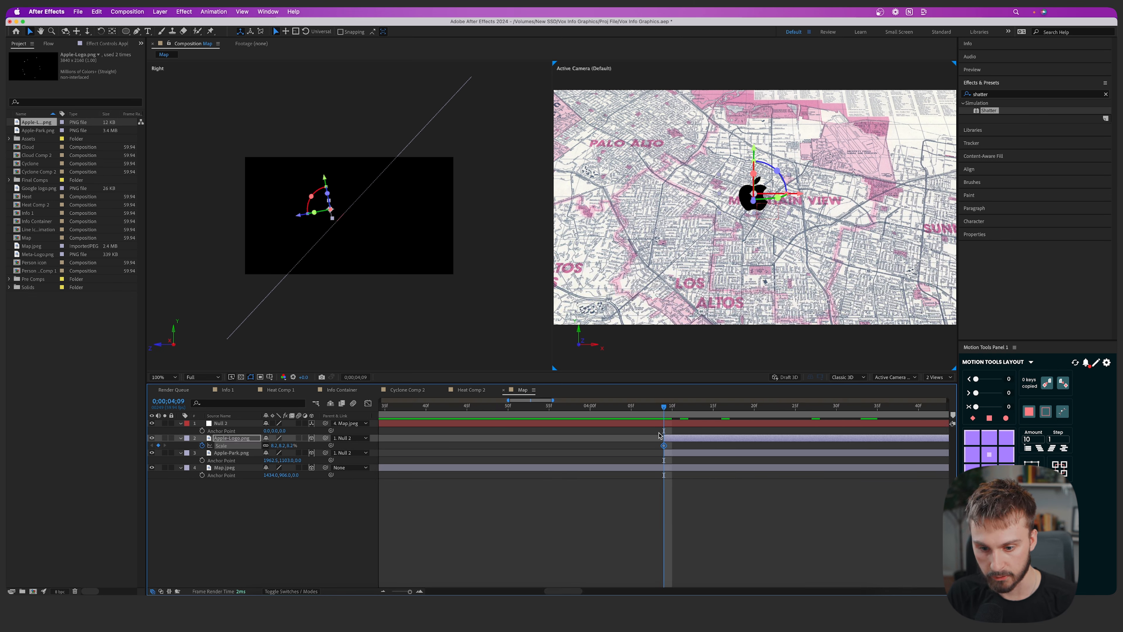
{"action": "left_click_drag", "start_coordinate": [664, 446], "coordinate": [706, 448]}
{"action": "left_click", "coordinate": [275, 445]}
{"action": "type", "text": "0"}
{"action": "key", "text": "Return"}
{"action": "key", "text": "space"}
Easy-ease the Apple-Logo Scale keyframes, reshape the speed graph so the growth slows gradually at the end, and preview the pop-up
{"action": "right_click", "coordinate": [722, 446]}
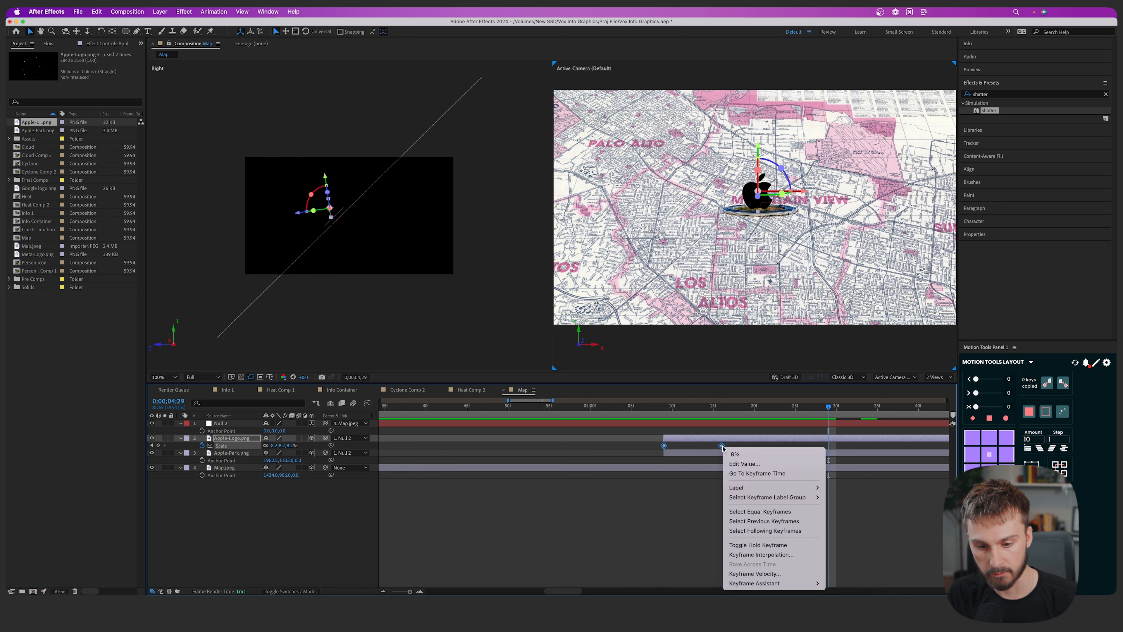
{"action": "mouse_move", "coordinate": [774, 583]}
{"action": "left_click", "coordinate": [842, 529]}
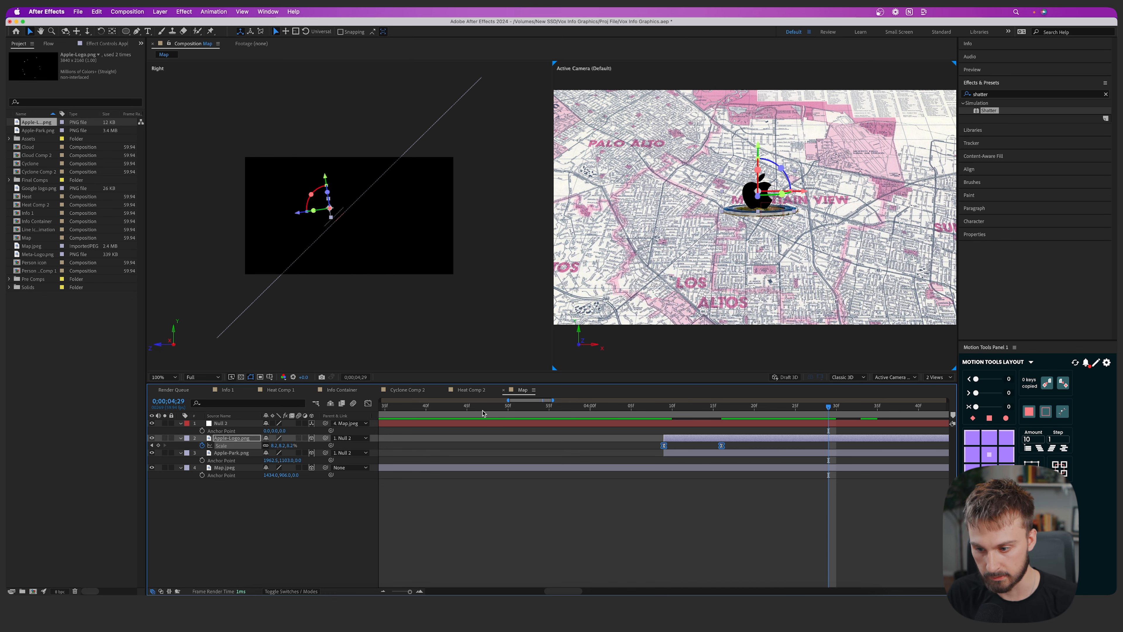
{"action": "left_click", "coordinate": [368, 403]}
{"action": "left_click", "coordinate": [722, 563]}
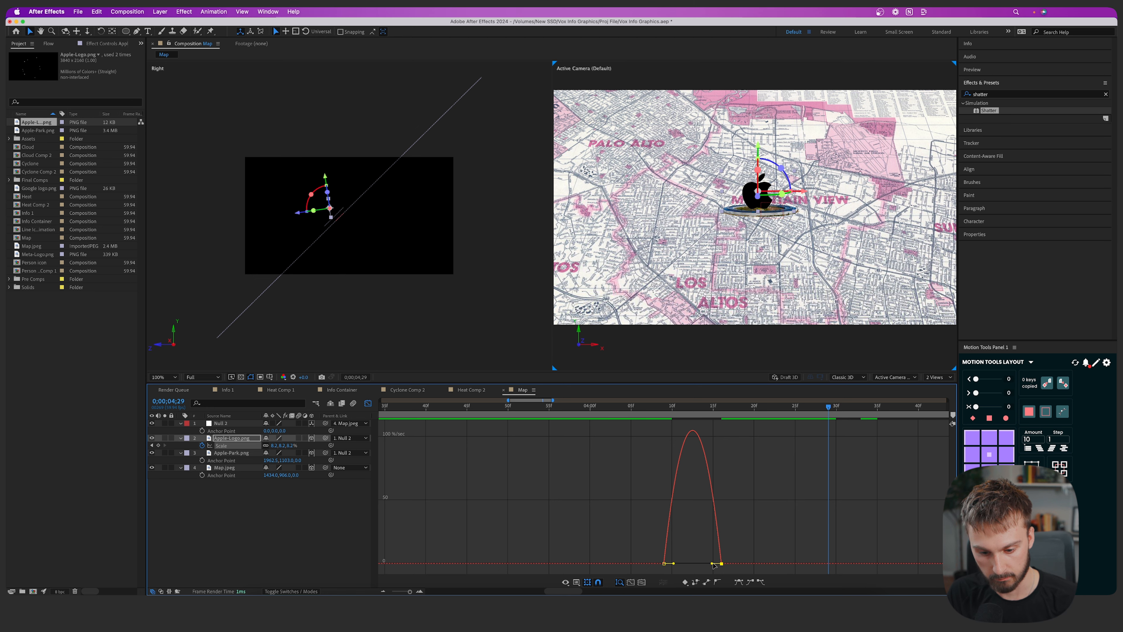
{"action": "left_click_drag", "start_coordinate": [712, 564], "coordinate": [692, 563]}
{"action": "left_click", "coordinate": [368, 403]}
{"action": "key", "text": "space"}
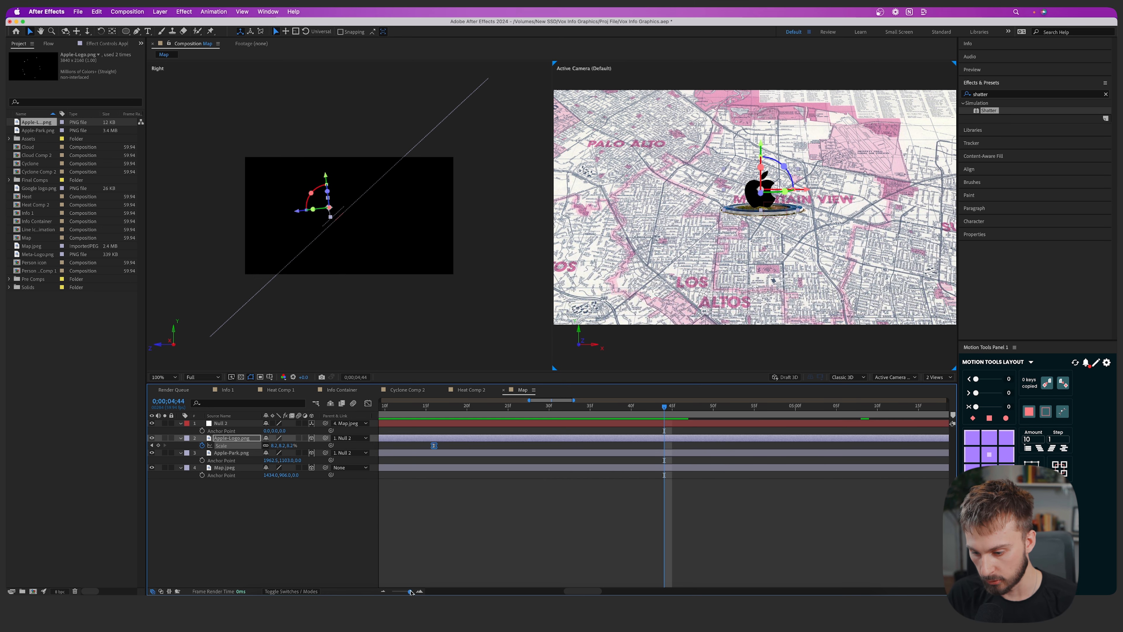
{"action": "left_click_drag", "start_coordinate": [410, 592], "coordinate": [399, 592]}
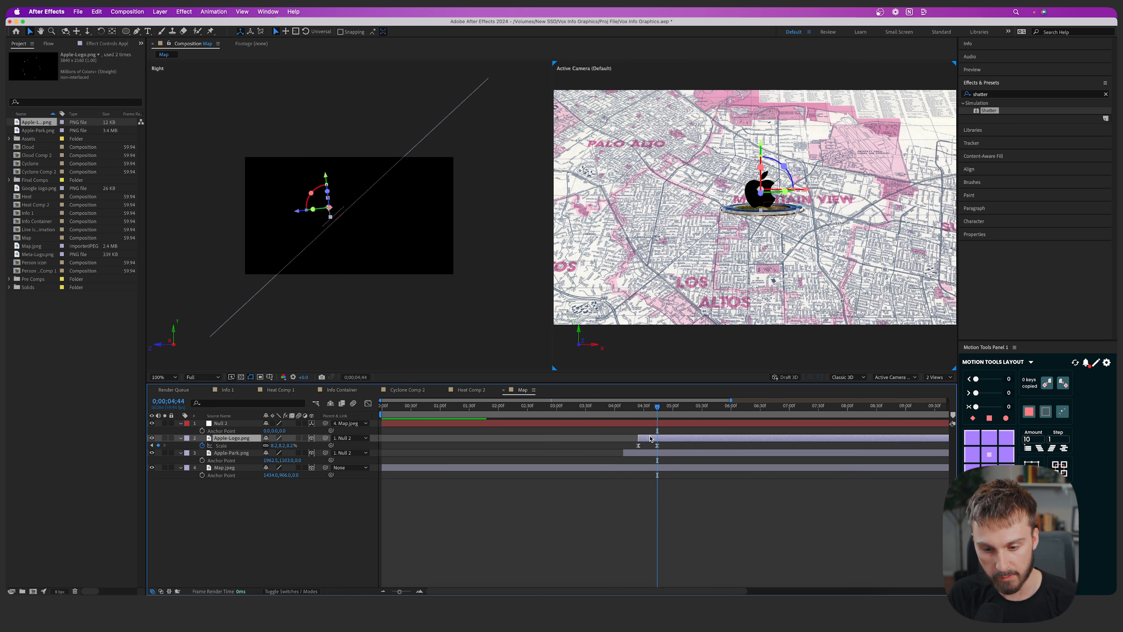
{"action": "left_click", "coordinate": [621, 414]}
{"action": "key", "text": "space"}
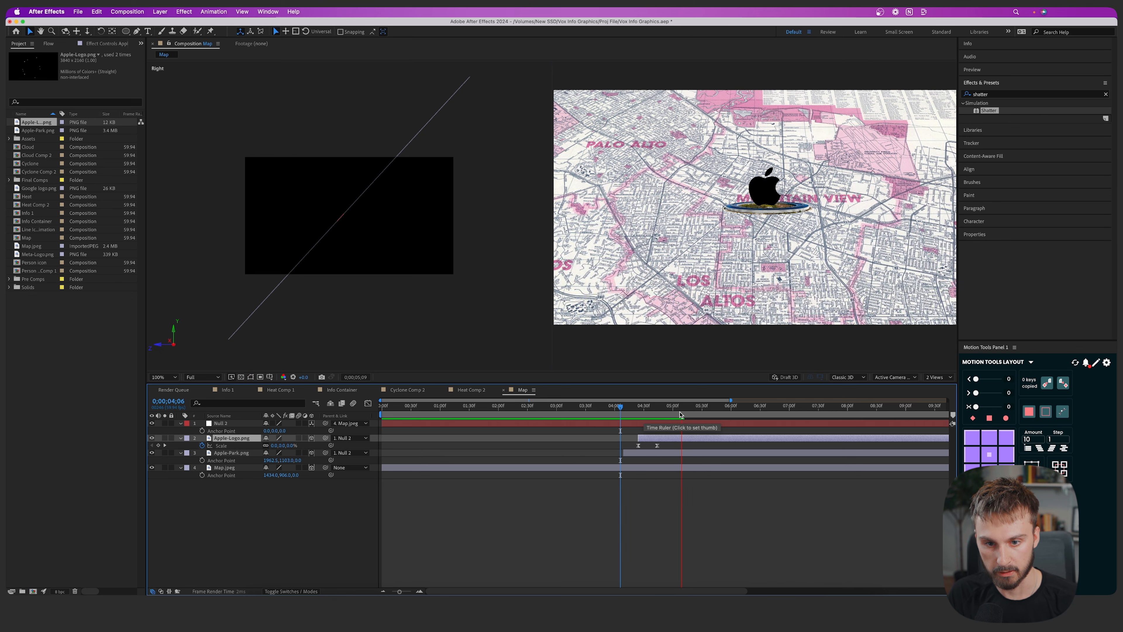
{"action": "key", "text": "space"}
Add Google logo.png to the map below the null, scale it to 50%, make it 3D and parent it to Null 2
{"action": "left_click_drag", "start_coordinate": [33, 188], "coordinate": [662, 198]}
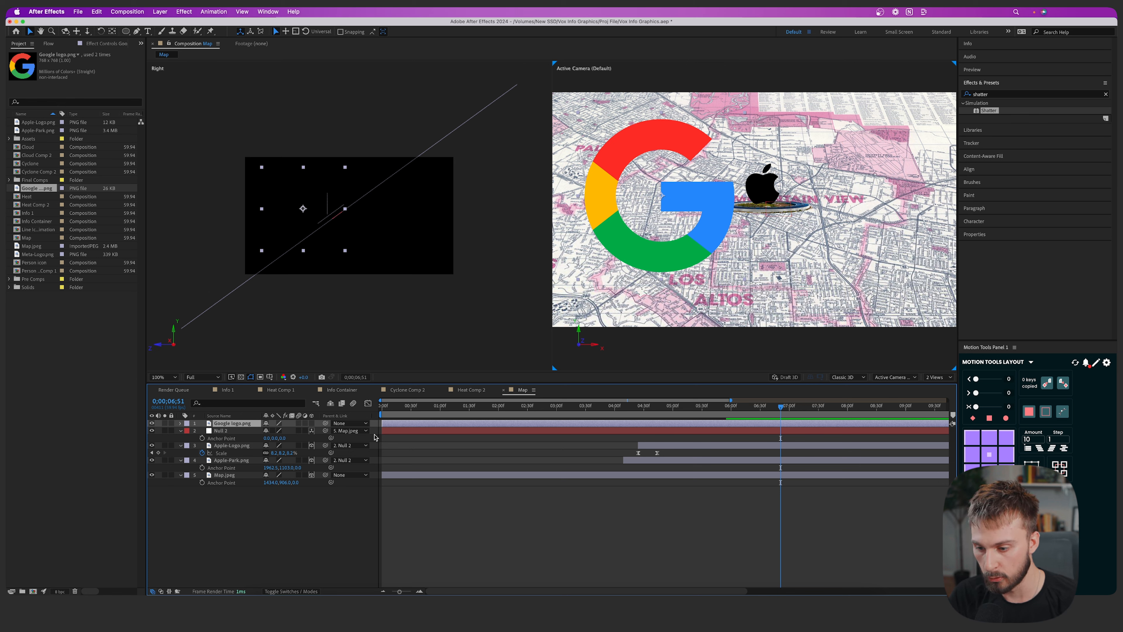
{"action": "left_click_drag", "start_coordinate": [453, 426], "coordinate": [729, 407]}
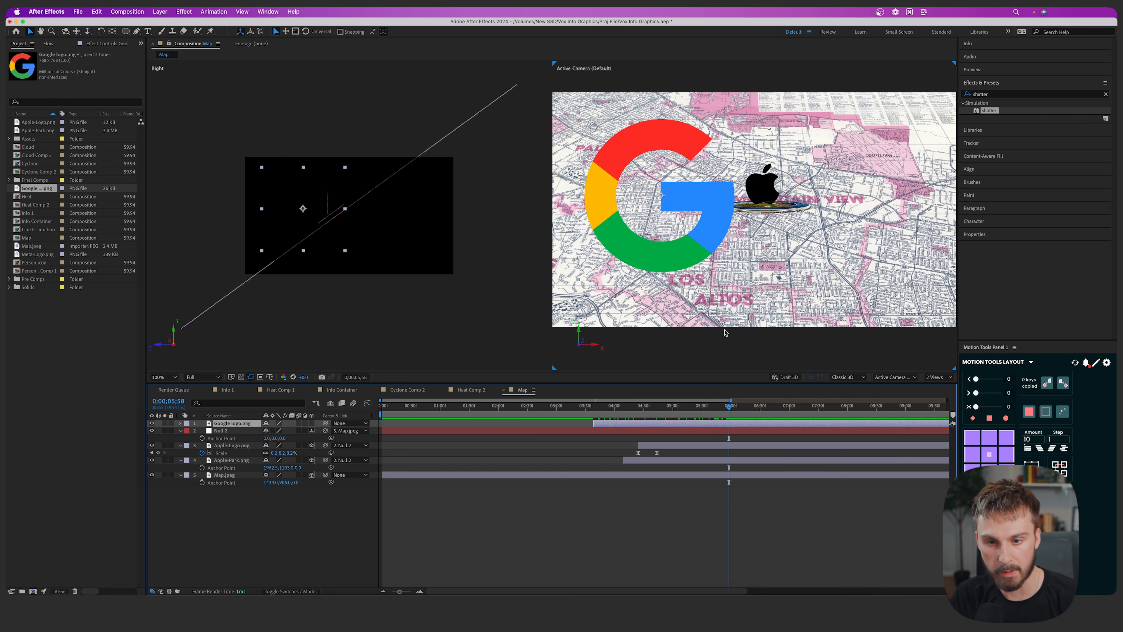
{"action": "left_click_drag", "start_coordinate": [623, 424], "coordinate": [757, 426]}
{"action": "key", "text": "s"}
{"action": "left_click_drag", "start_coordinate": [276, 431], "coordinate": [231, 485]}
{"action": "left_click", "coordinate": [311, 423]}
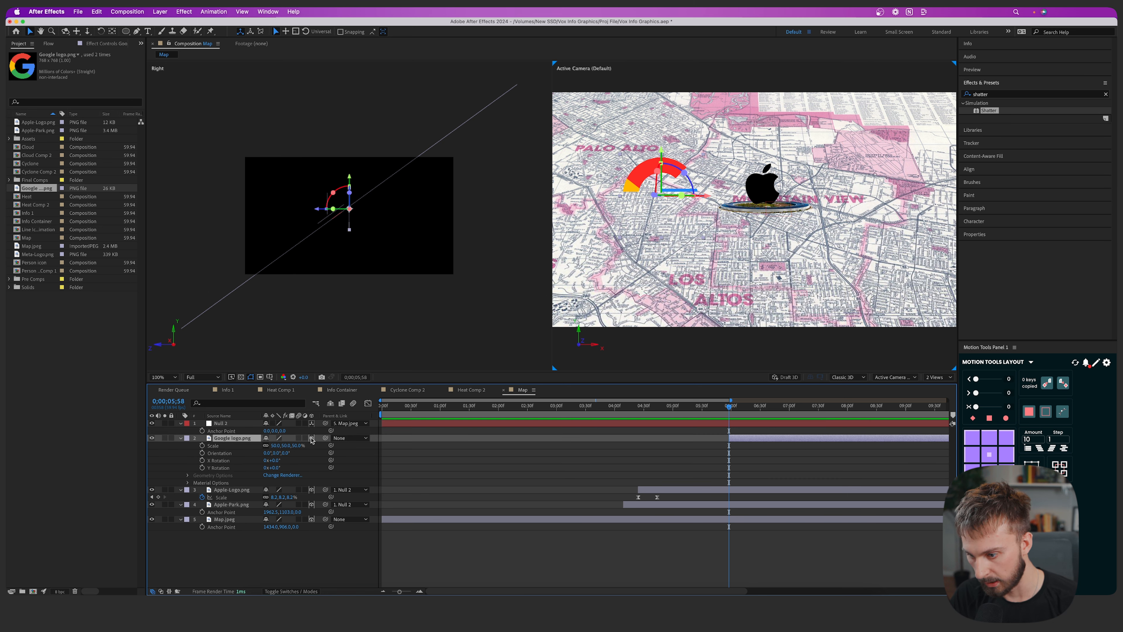
{"action": "left_click_drag", "start_coordinate": [326, 439], "coordinate": [223, 423]}
Shift the Apple-Logo and Apple-Park layers together about one second earlier and start the Google logo layer at about 4;04
{"action": "key", "text": "space"}
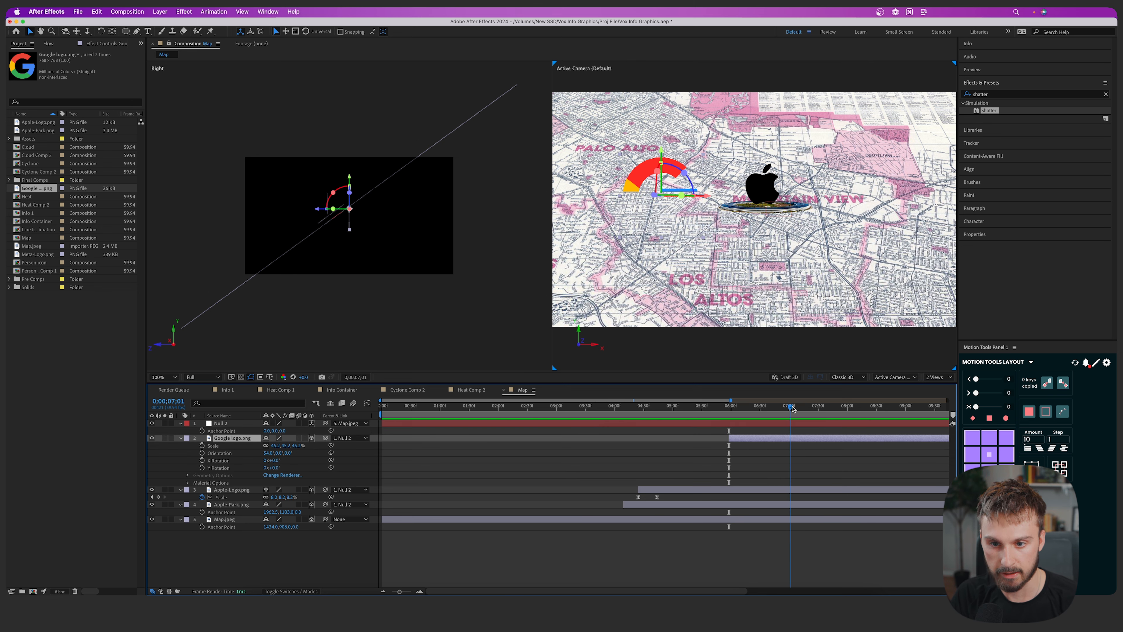
{"action": "left_click_drag", "start_coordinate": [791, 408], "coordinate": [748, 411]}
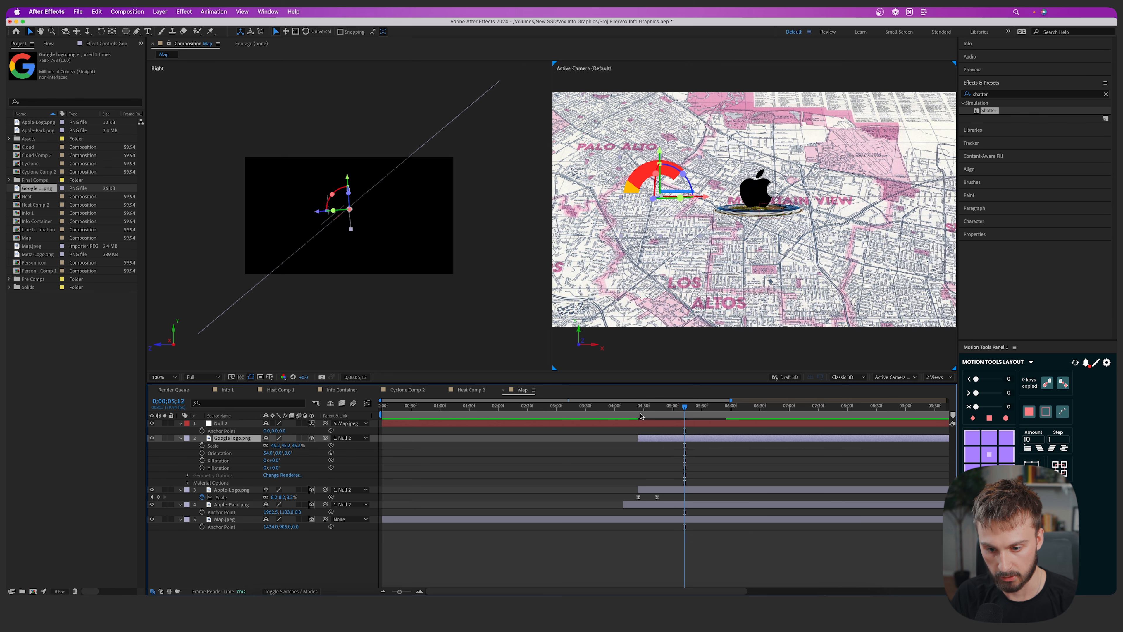
{"action": "left_click_drag", "start_coordinate": [641, 416], "coordinate": [685, 416]}
{"action": "left_click_drag", "start_coordinate": [567, 490], "coordinate": [608, 506]}
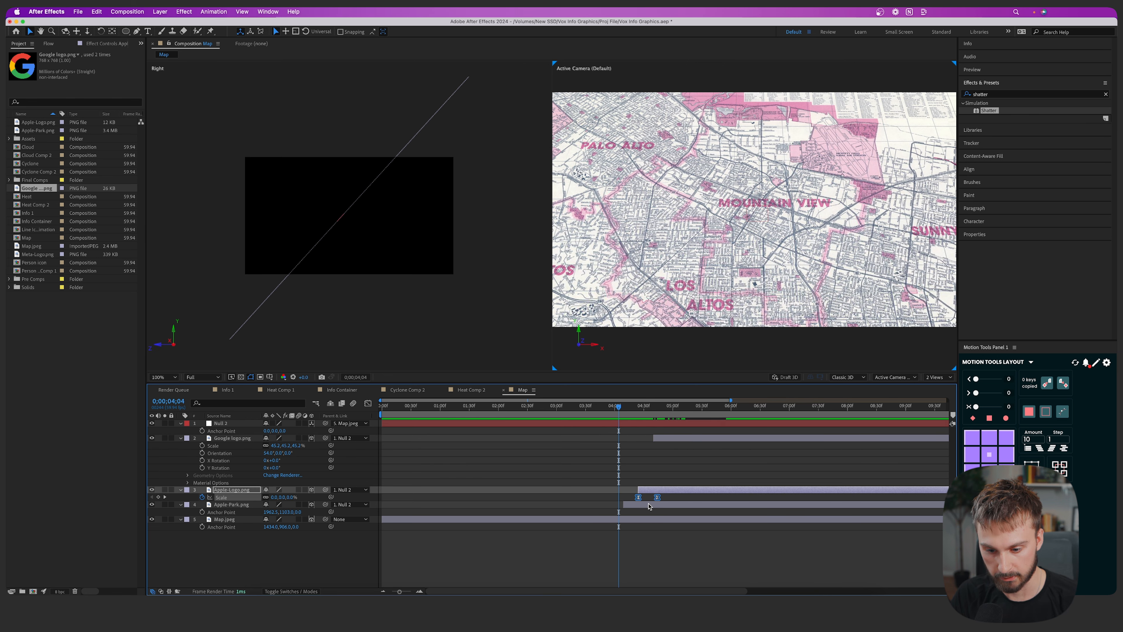
{"action": "left_click", "coordinate": [649, 506], "text": "shift"}
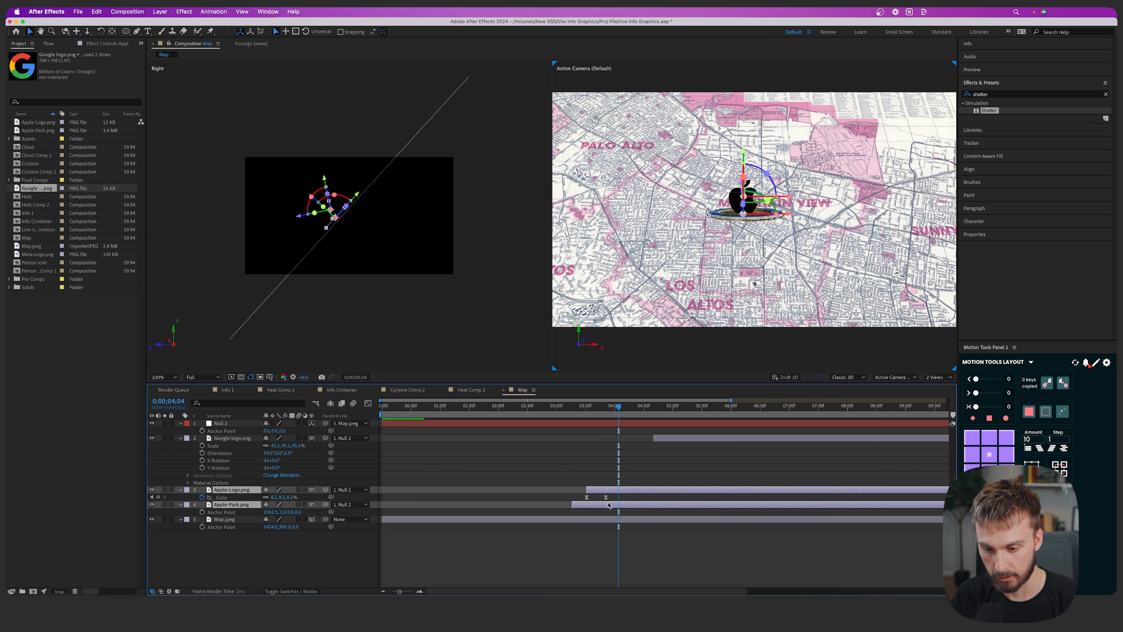
{"action": "left_click", "coordinate": [671, 438]}
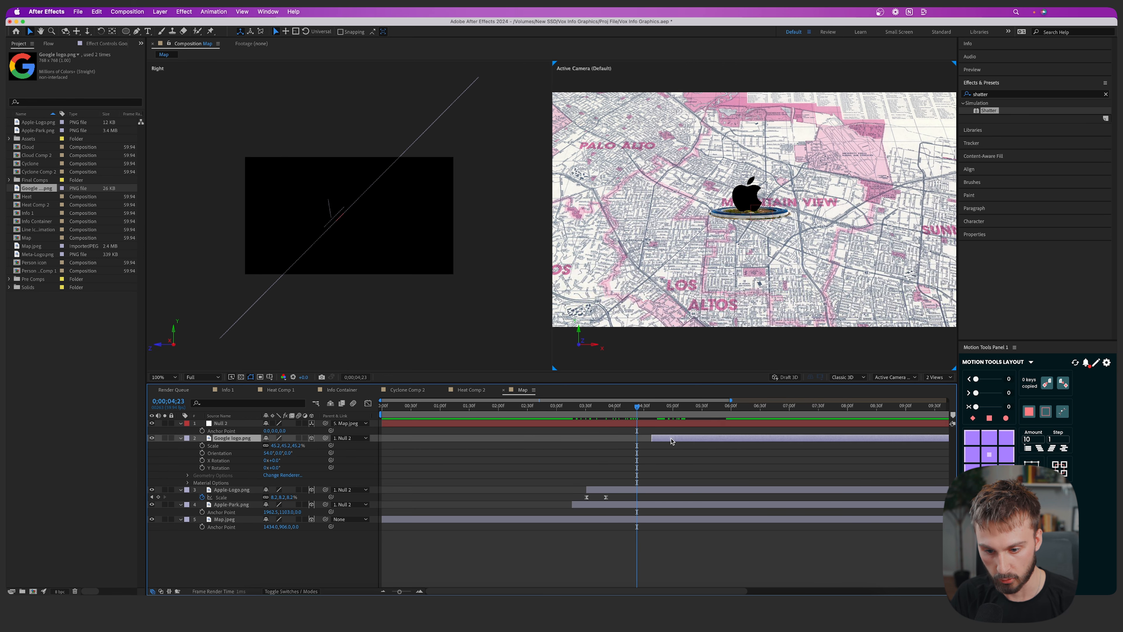
{"action": "left_click_drag", "start_coordinate": [670, 441], "coordinate": [638, 440]}
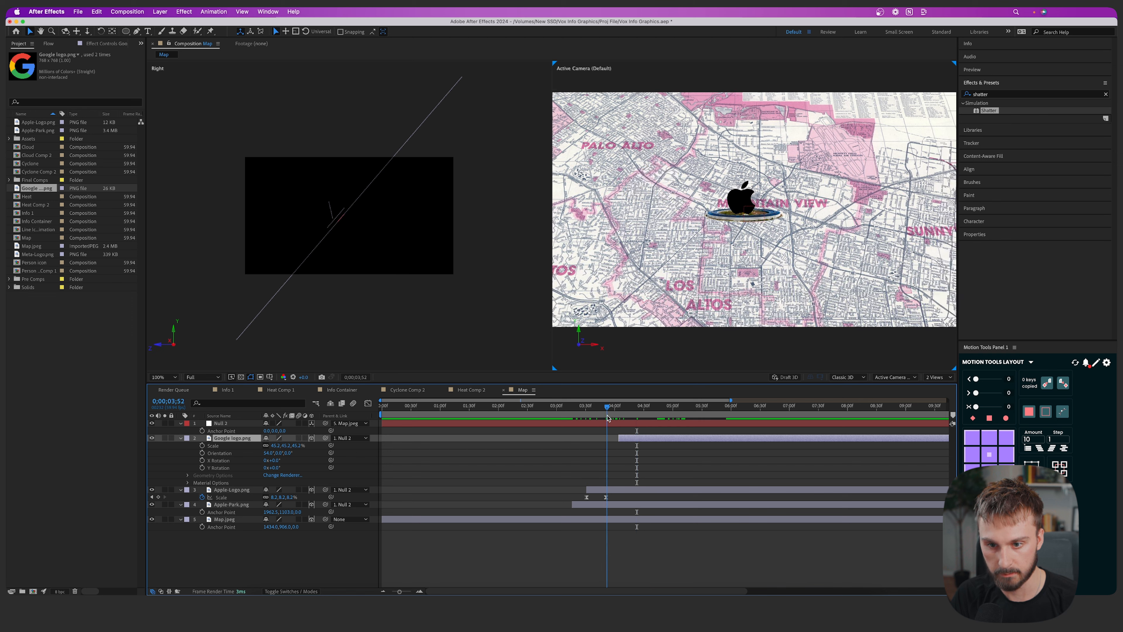
Scale the Google logo to about 17% and lower it in the Right view until it is hidden beneath the map plane at 4;04
{"action": "left_click_drag", "start_coordinate": [276, 445], "coordinate": [264, 448]}
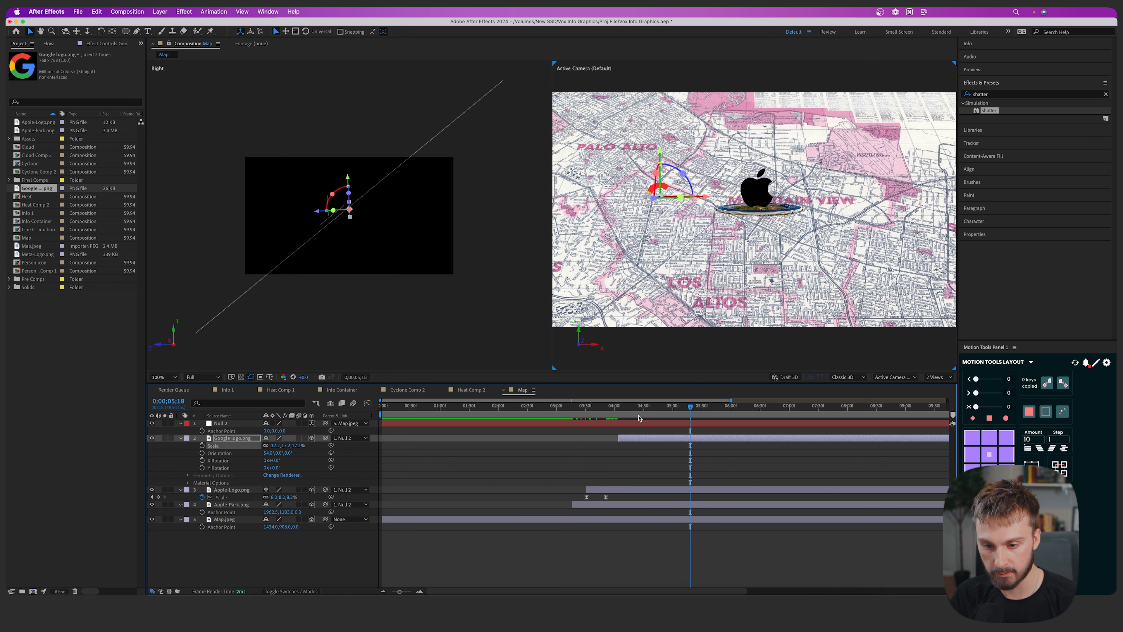
{"action": "left_click", "coordinate": [619, 417]}
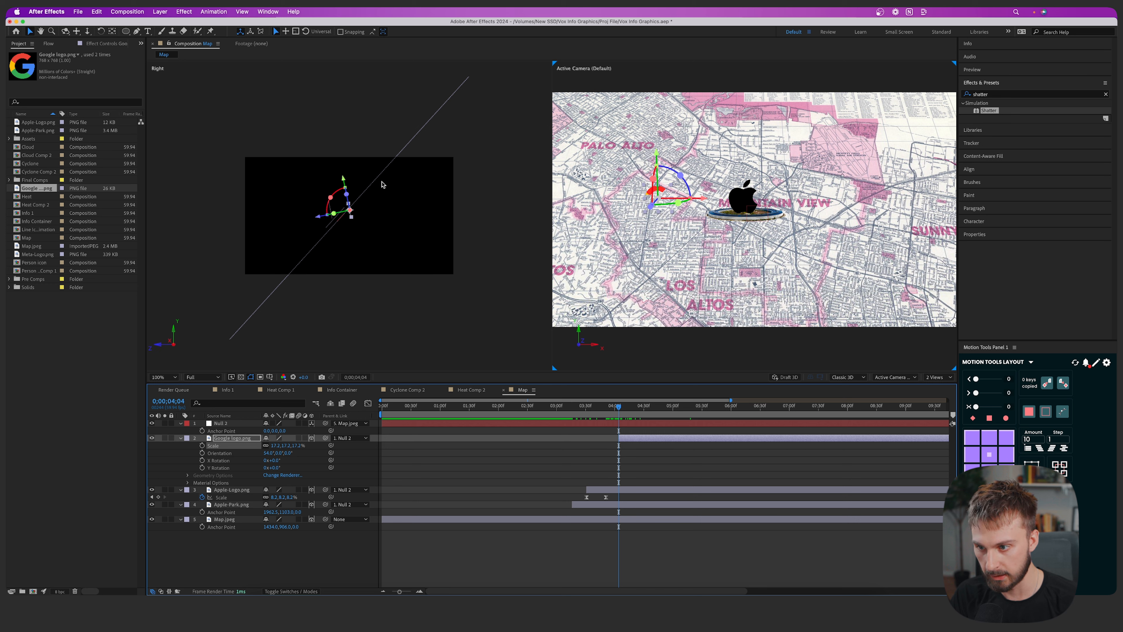
{"action": "left_click_drag", "start_coordinate": [343, 181], "coordinate": [344, 182]}
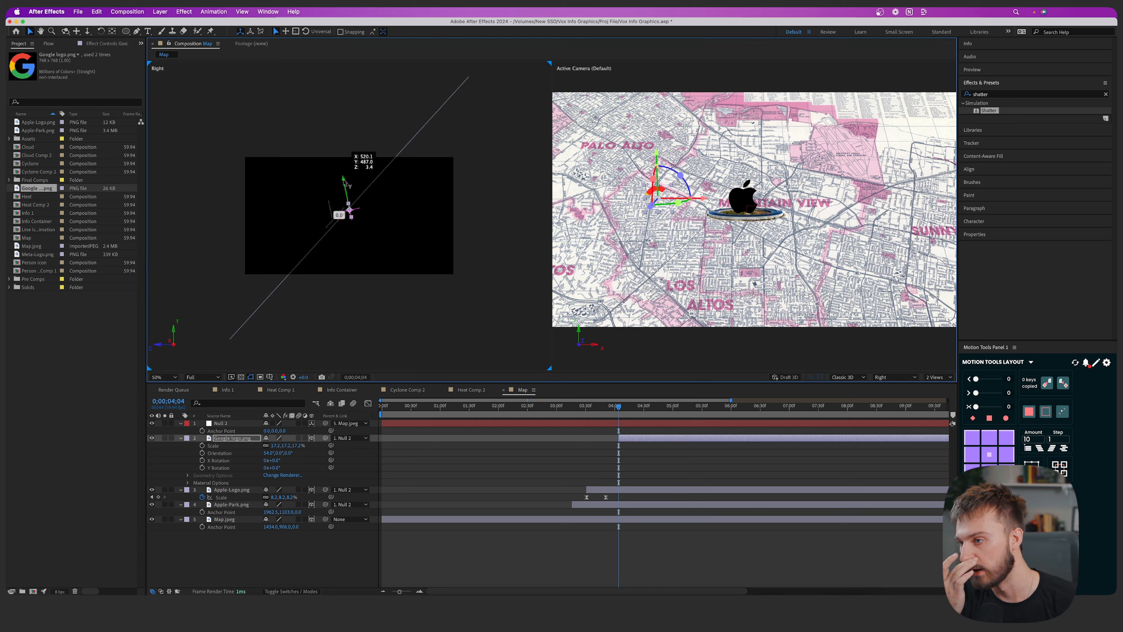
{"action": "mouse_move", "coordinate": [344, 182]}
{"action": "left_mouse_down"}
{"action": "mouse_move", "coordinate": [345, 195]}
{"action": "mouse_move", "coordinate": [348, 165]}
{"action": "mouse_move", "coordinate": [353, 186]}
{"action": "left_mouse_up"}
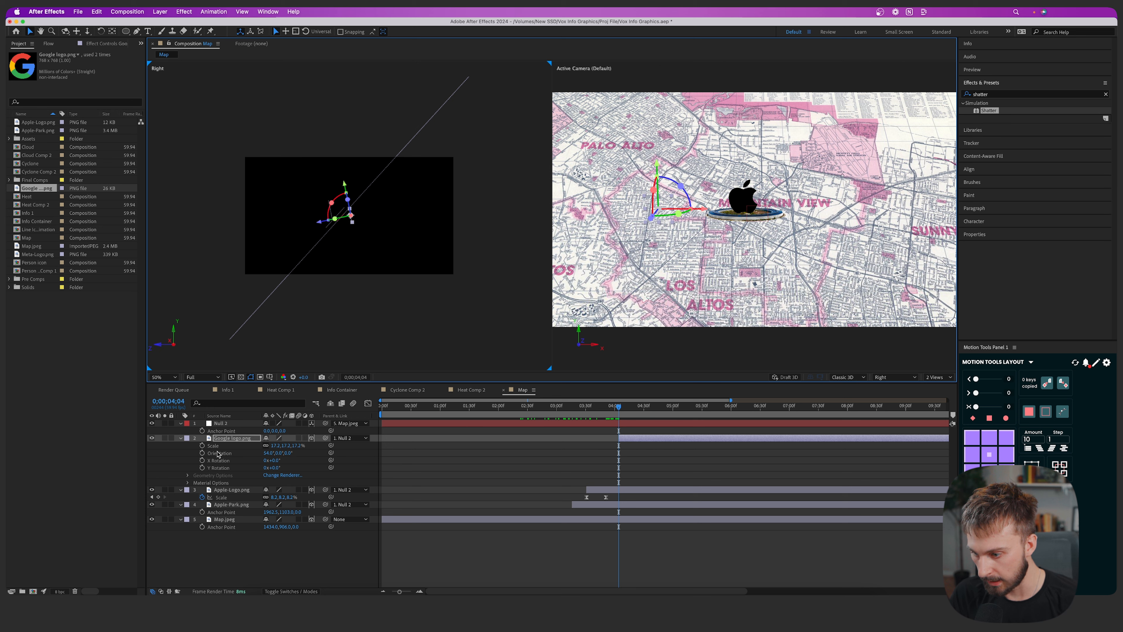
Keyframe the Google logo's Position from hidden at 4;04 to raised above the map just before 5 seconds, enlarging the logo slightly
{"action": "key", "text": "alt+shift+p"}
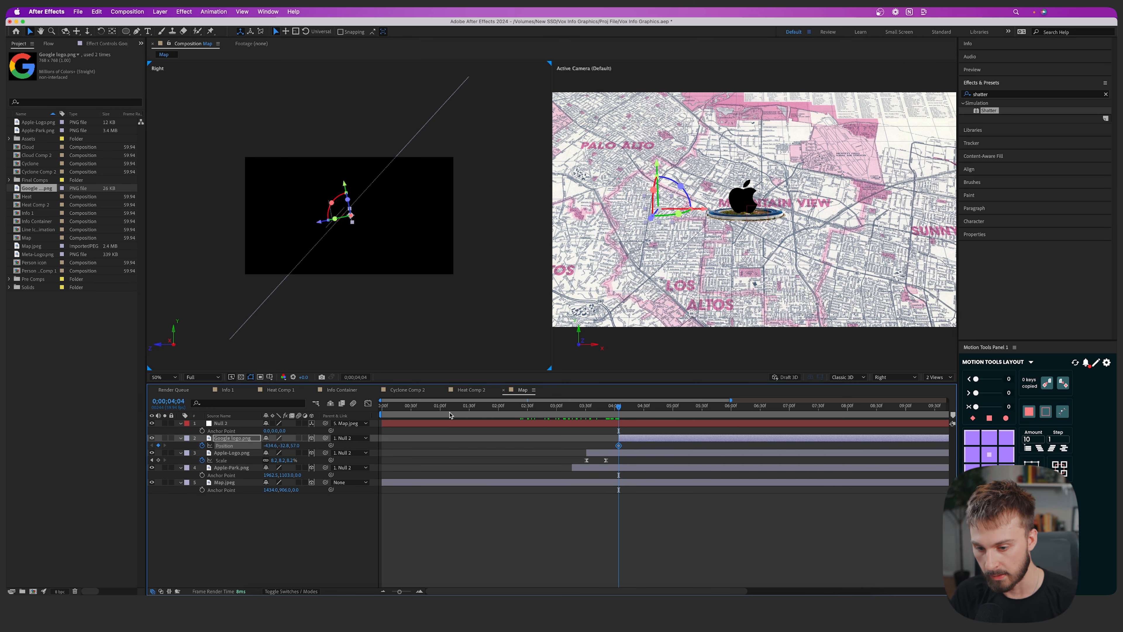
{"action": "left_click_drag", "start_coordinate": [620, 413], "coordinate": [667, 413]}
{"action": "left_click_drag", "start_coordinate": [348, 185], "coordinate": [346, 164]}
{"action": "key", "text": "s"}
{"action": "left_click_drag", "start_coordinate": [275, 445], "coordinate": [283, 445]}
{"action": "left_click_drag", "start_coordinate": [648, 187], "coordinate": [667, 182]}
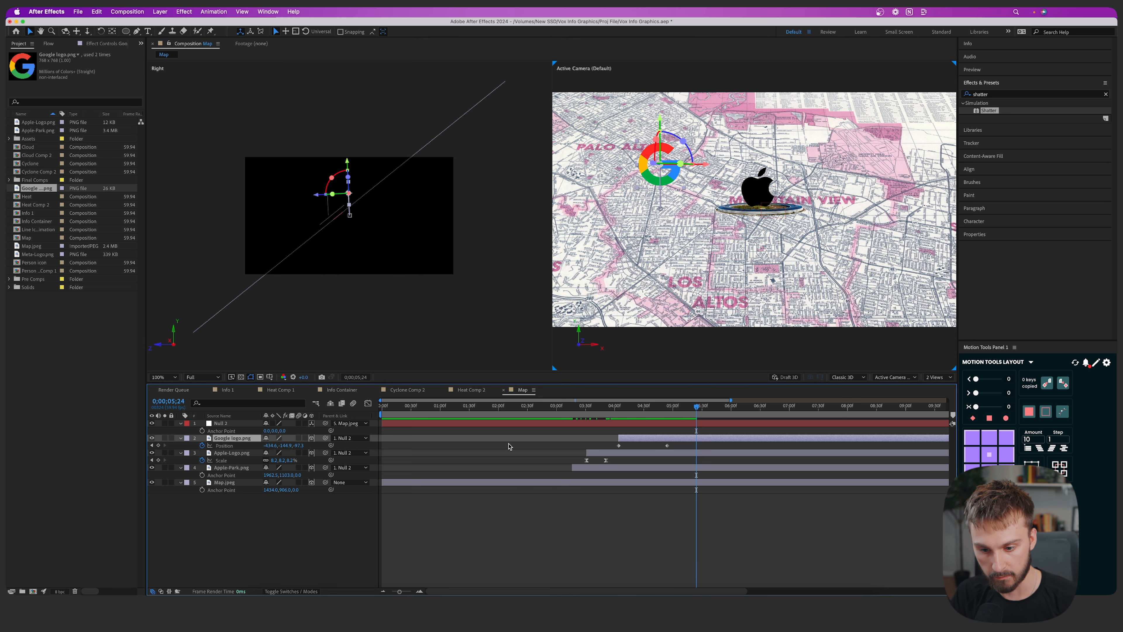
Easy-ease the Google logo's Position keyframes and reshape the speed graph so it rises fast and settles slowly
{"action": "left_click_drag", "start_coordinate": [681, 447], "coordinate": [611, 449]}
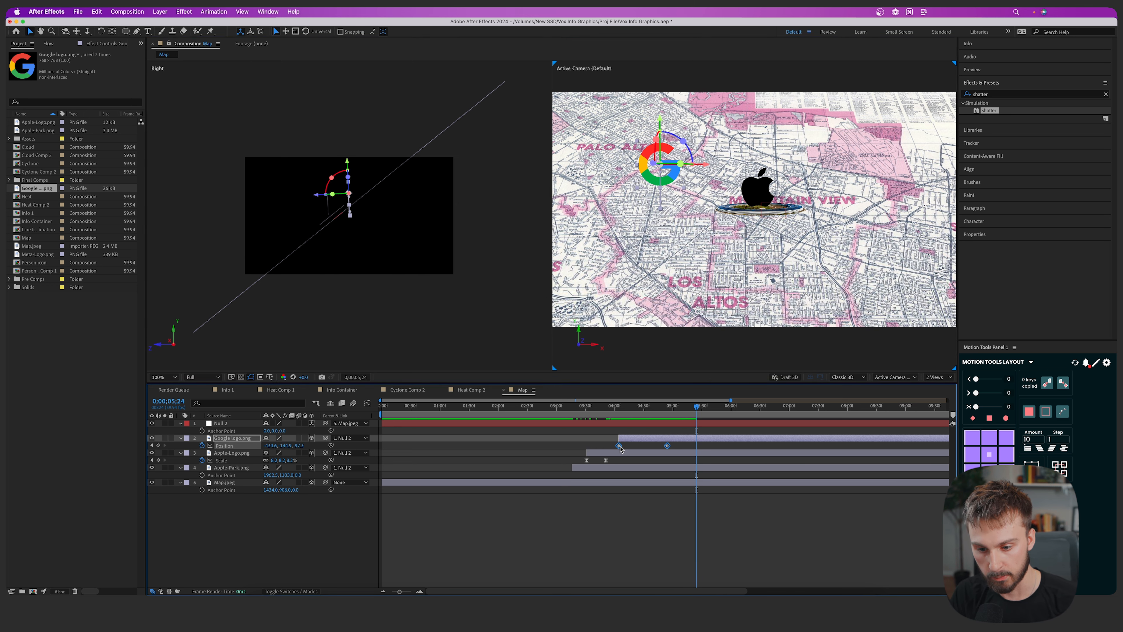
{"action": "right_click", "coordinate": [619, 447]}
{"action": "mouse_move", "coordinate": [689, 584]}
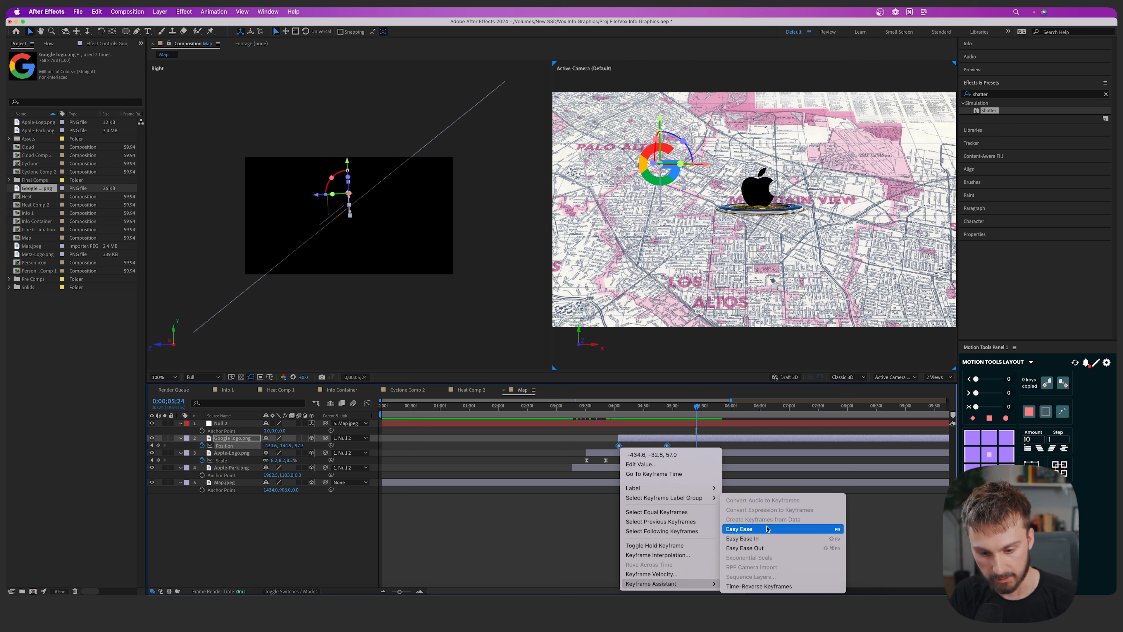
{"action": "left_click", "coordinate": [751, 528]}
{"action": "left_click", "coordinate": [368, 403]}
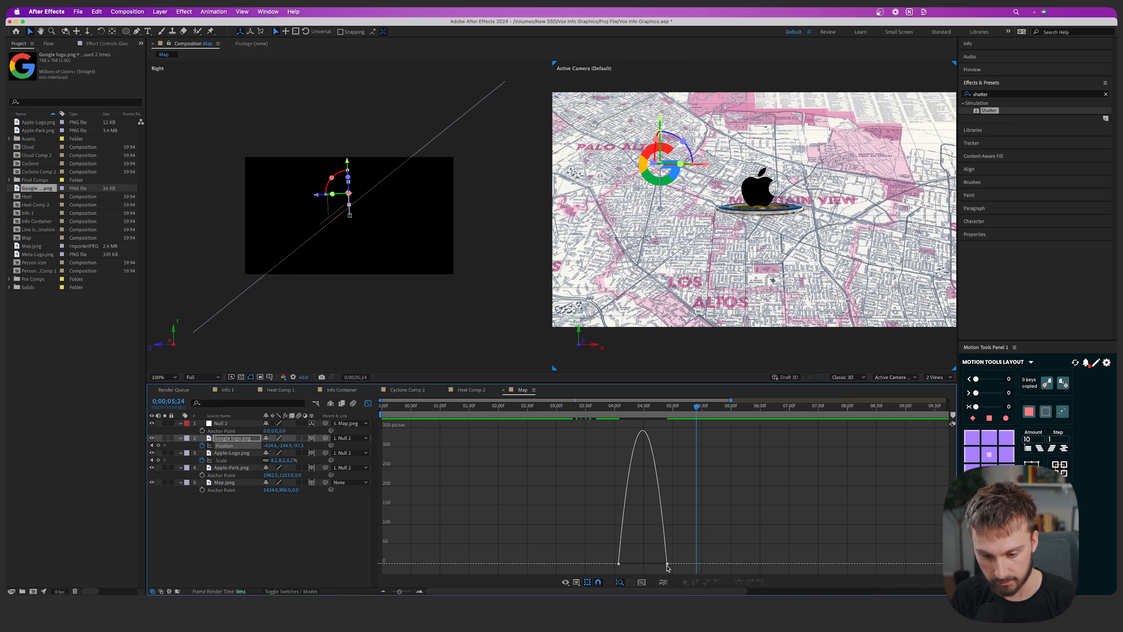
{"action": "left_click_drag", "start_coordinate": [658, 564], "coordinate": [622, 564]}
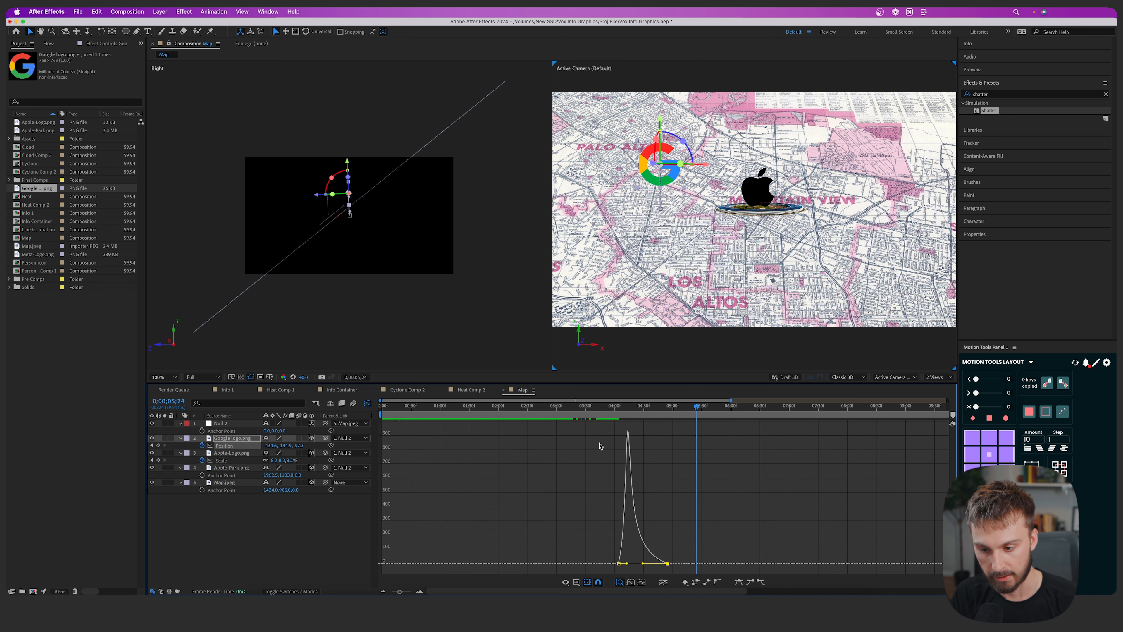
{"action": "left_click", "coordinate": [368, 403]}
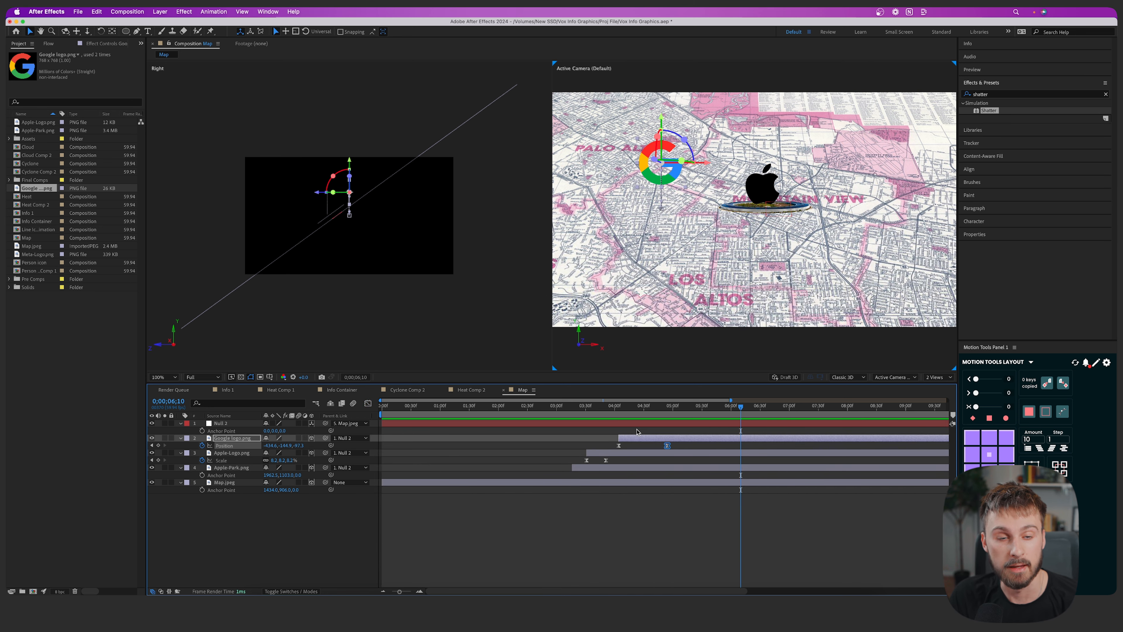
Add Meta-Logo.png below the null at 22% scale, make it 3D, parent it to Null 2 and start it at about 4;26
{"action": "left_click_drag", "start_coordinate": [35, 254], "coordinate": [700, 224]}
{"action": "key", "text": "s"}
{"action": "left_click_drag", "start_coordinate": [278, 429], "coordinate": [308, 448]}
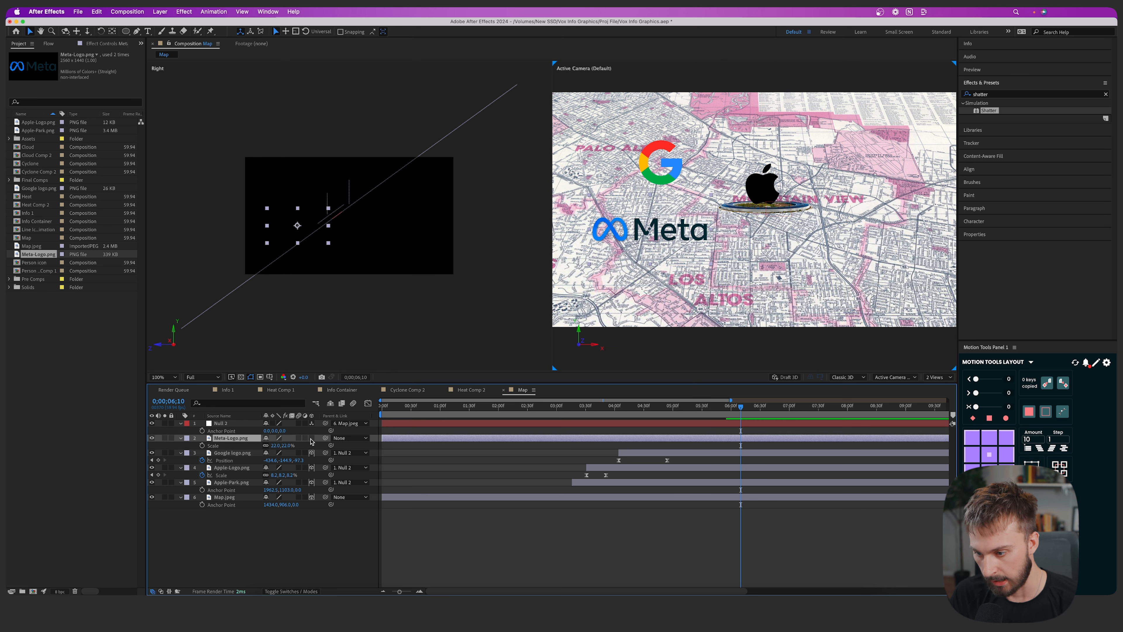
{"action": "left_click", "coordinate": [311, 439]}
{"action": "left_click_drag", "start_coordinate": [253, 431], "coordinate": [250, 426]}
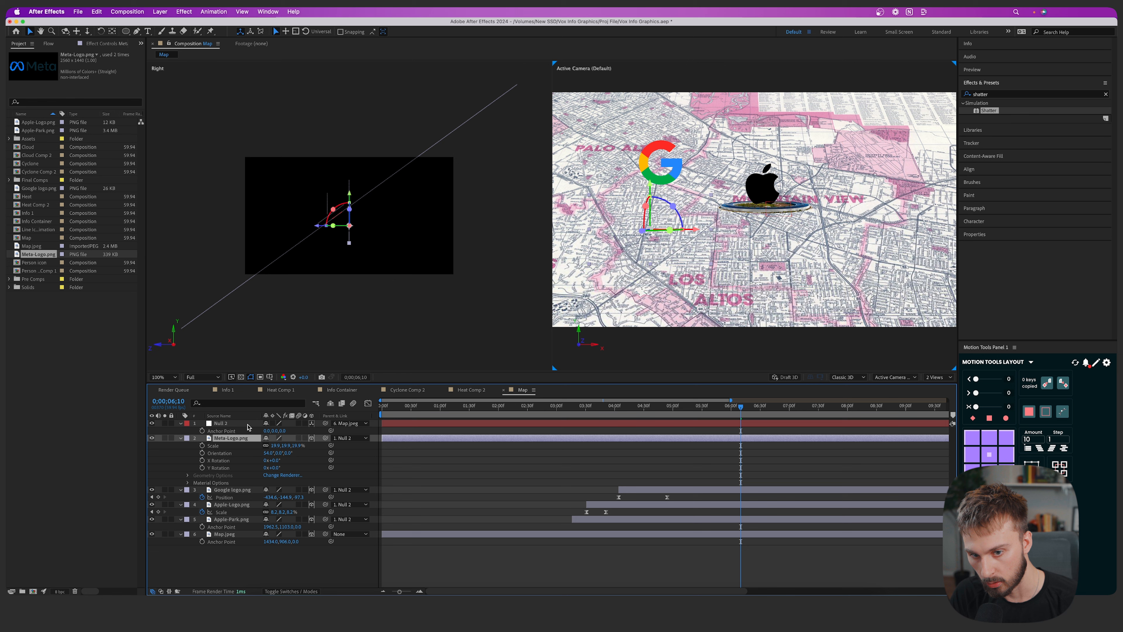
{"action": "left_click_drag", "start_coordinate": [433, 438], "coordinate": [677, 438]}
{"action": "left_click_drag", "start_coordinate": [590, 414], "coordinate": [654, 439]}
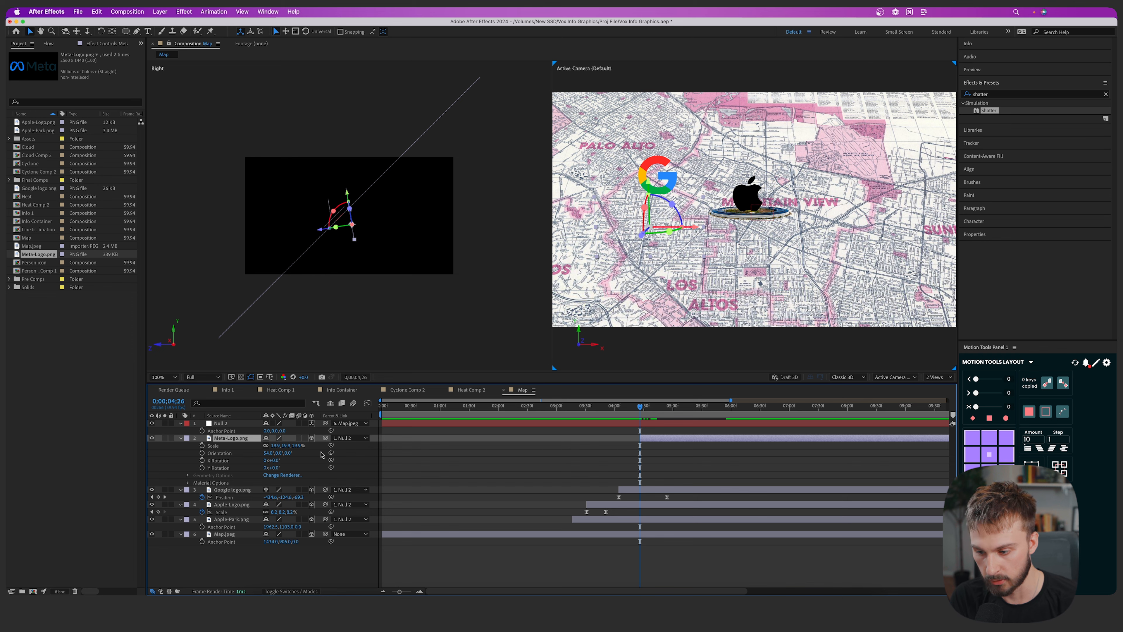
Try keyframing the Meta logo's Position from 4;26 to a spot in front of the map at 4;52, and undo those changes
{"action": "key", "text": "p"}
{"action": "left_click", "coordinate": [202, 445]}
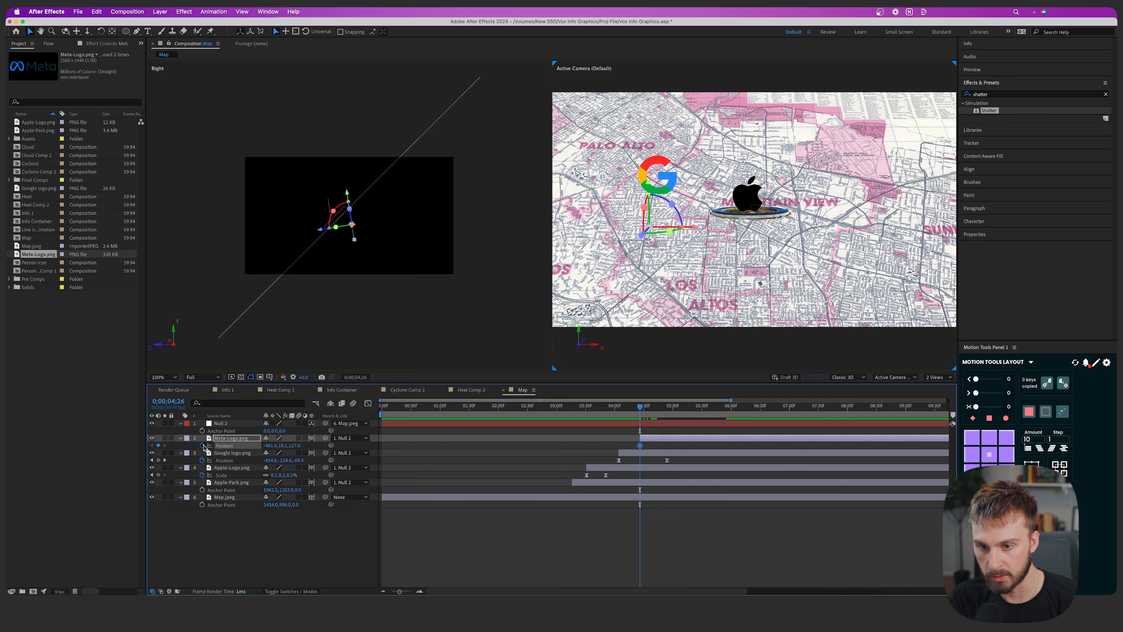
{"action": "key", "text": "space"}
{"action": "key", "text": "space"}
{"action": "left_click", "coordinate": [348, 196]}
{"action": "left_click_drag", "start_coordinate": [348, 196], "coordinate": [277, 220]}
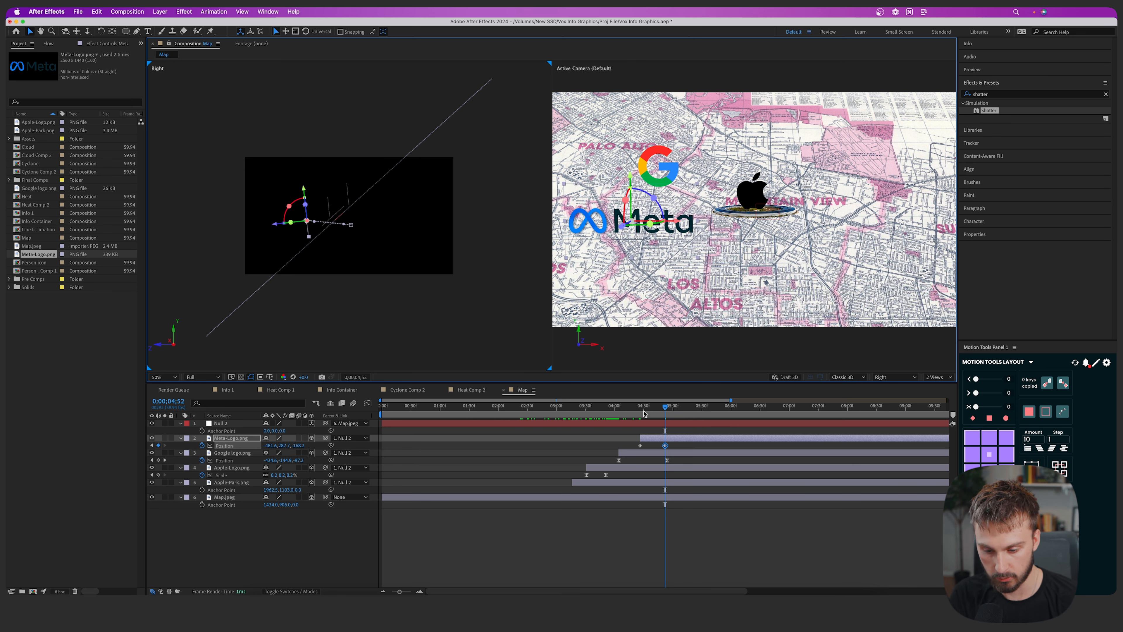
{"action": "key", "text": "super+z"}
{"action": "key", "text": "super+z"}
{"action": "key", "text": "super+z"}
{"action": "key", "text": "super+z"}
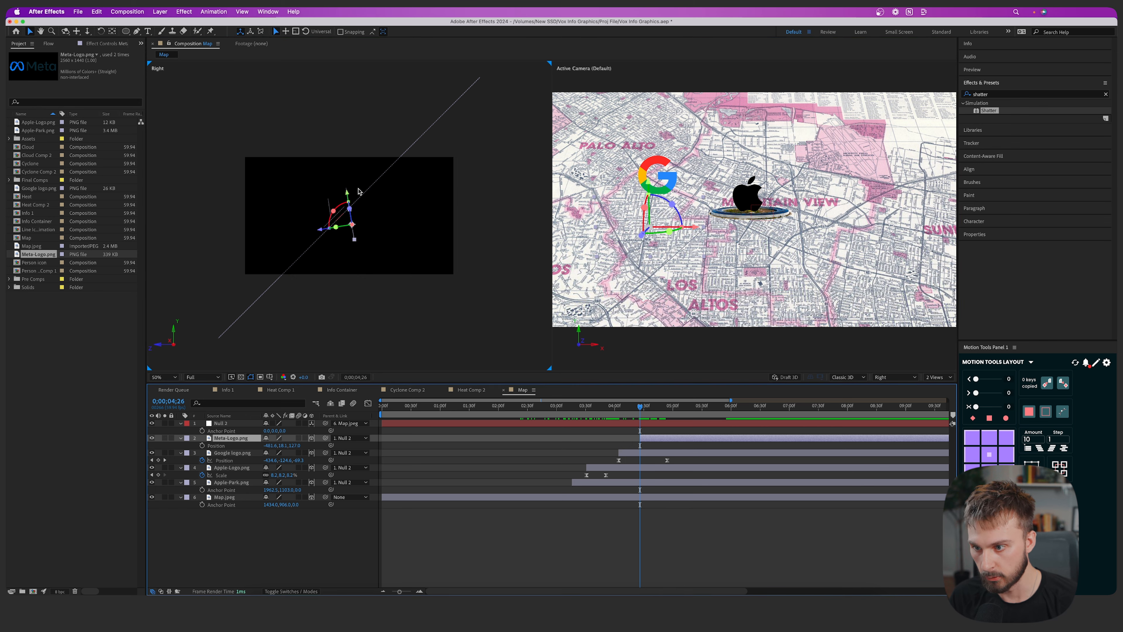
Move the Meta logo in front of the map near Los Altos, scale it to about 14.9% and show its Position property
{"action": "left_click_drag", "start_coordinate": [349, 199], "coordinate": [345, 170]}
{"action": "left_click_drag", "start_coordinate": [319, 206], "coordinate": [285, 248]}
{"action": "left_click_drag", "start_coordinate": [310, 211], "coordinate": [307, 199]}
{"action": "left_click_drag", "start_coordinate": [285, 238], "coordinate": [300, 212]}
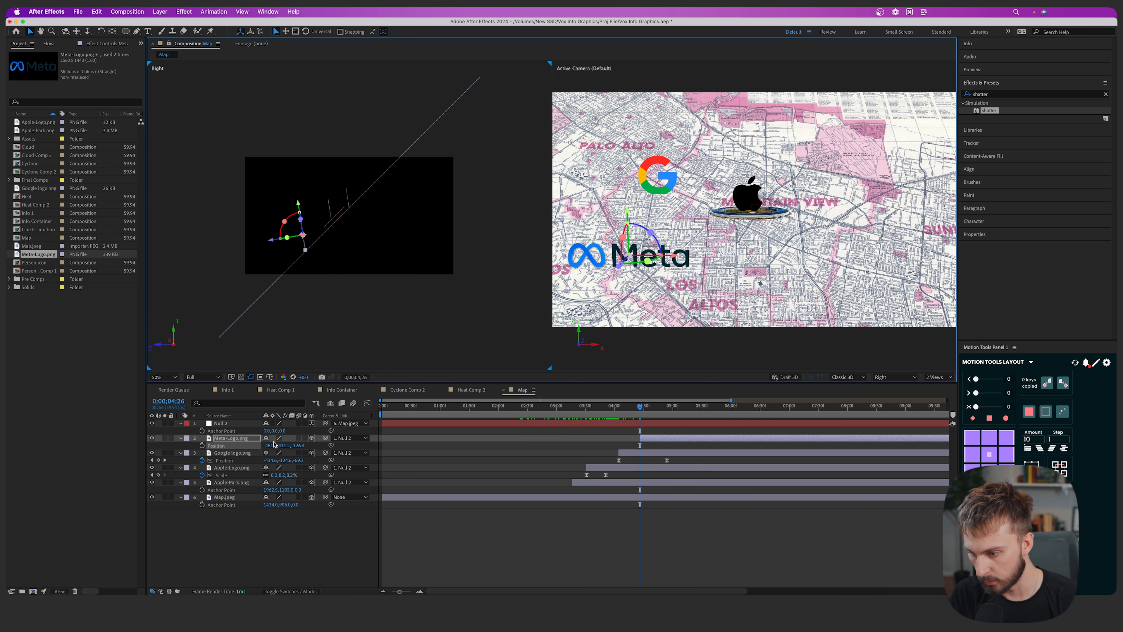
{"action": "key", "text": "s"}
{"action": "left_click_drag", "start_coordinate": [274, 445], "coordinate": [270, 446]}
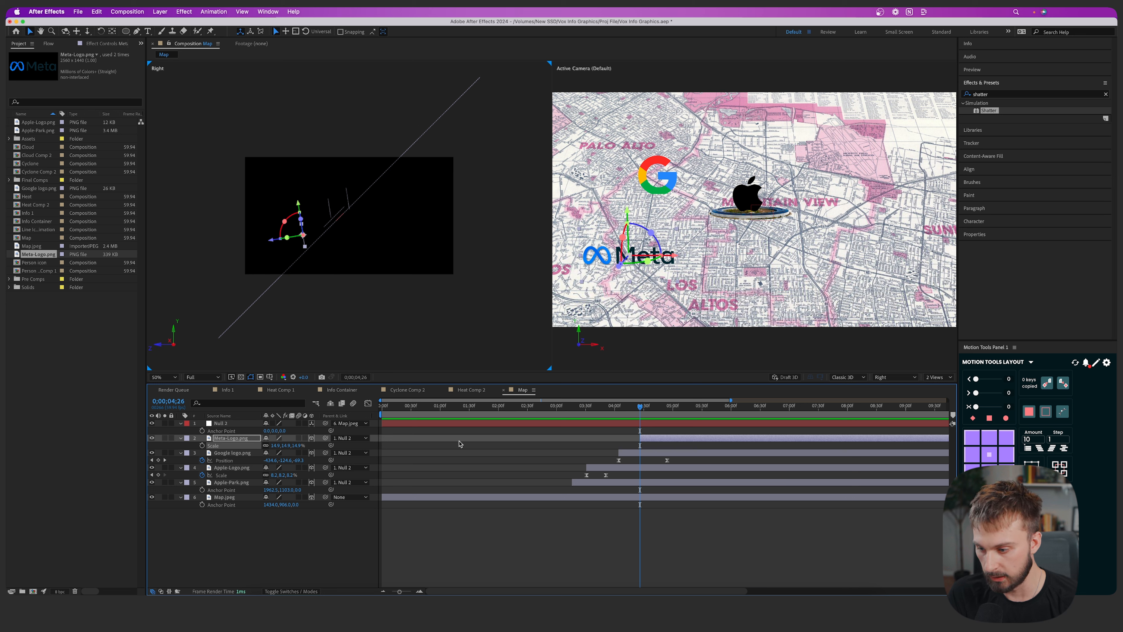
{"action": "key", "text": "p"}
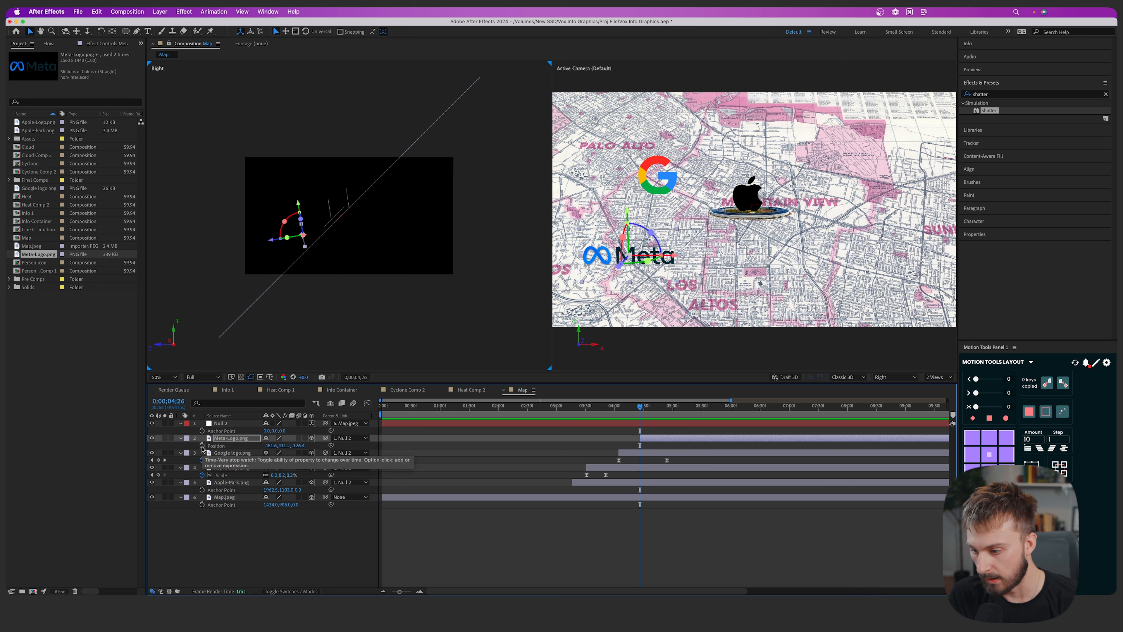
Keyframe the Meta logo's Position to rise from beneath the map at 4;26 to its current spot at about 5;10, and preview it
{"action": "left_click", "coordinate": [202, 446]}
{"action": "left_click_drag", "start_coordinate": [640, 446], "coordinate": [681, 445]}
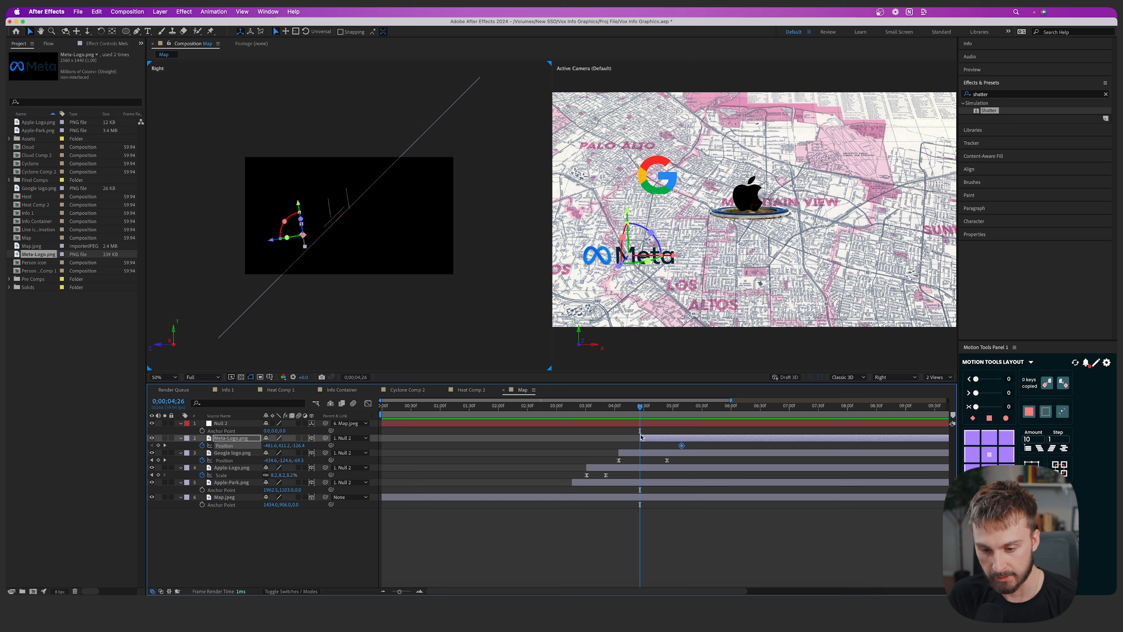
{"action": "left_click_drag", "start_coordinate": [300, 213], "coordinate": [308, 235]}
{"action": "key", "text": "space"}
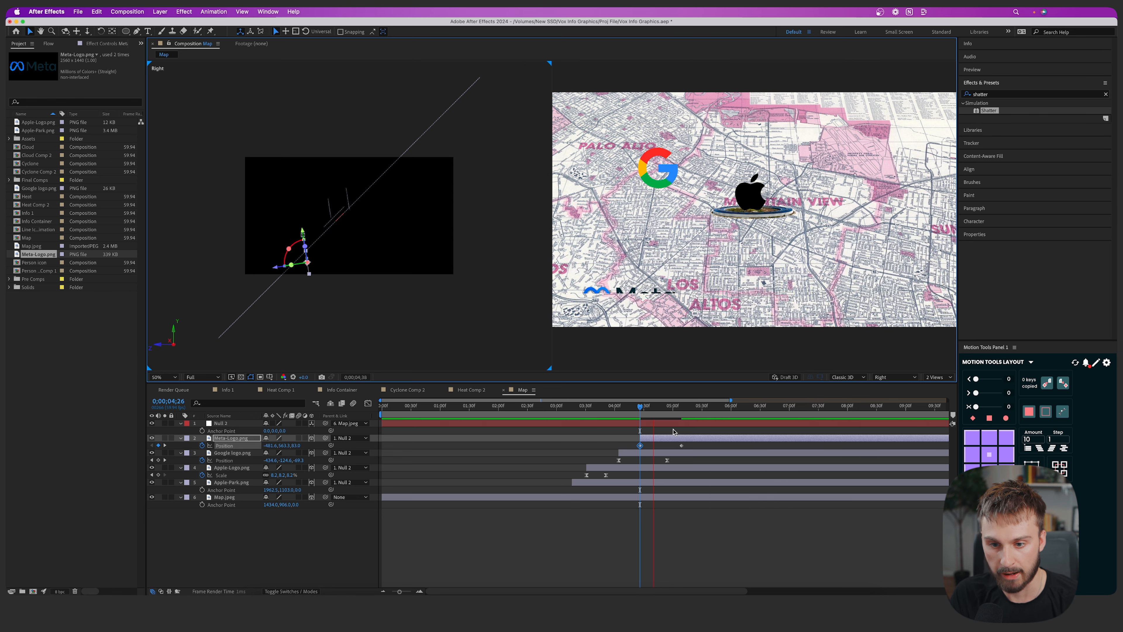
Easy-ease the Meta logo's Position keyframes and reshape the speed graph so it rises fast and settles slowly
{"action": "left_click", "coordinate": [640, 446]}
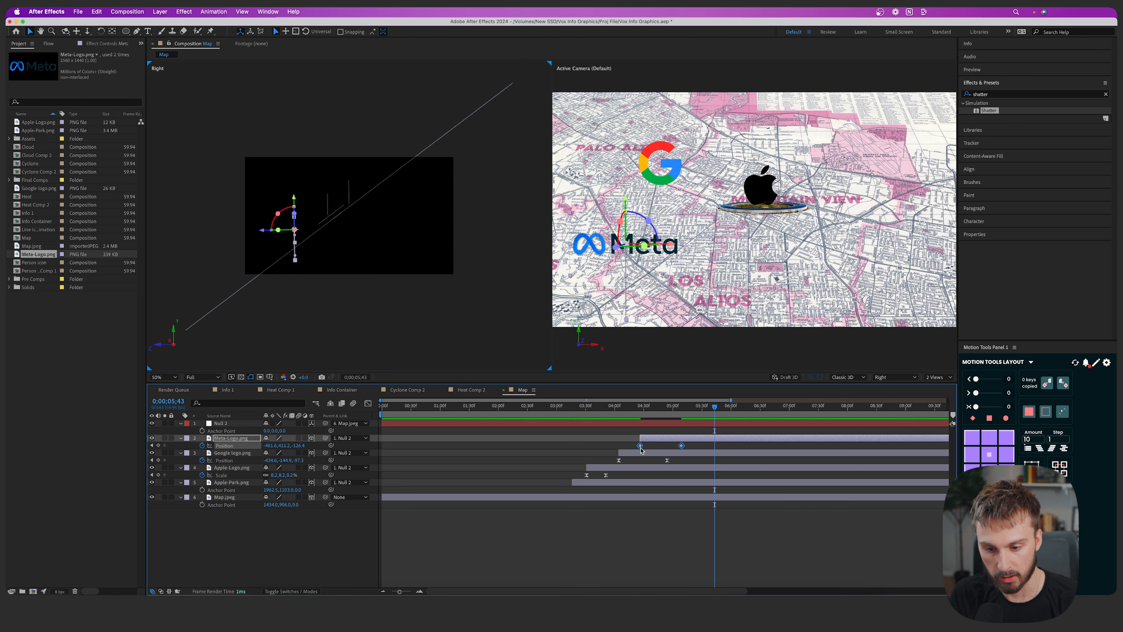
{"action": "right_click", "coordinate": [682, 447]}
{"action": "mouse_move", "coordinate": [734, 583]}
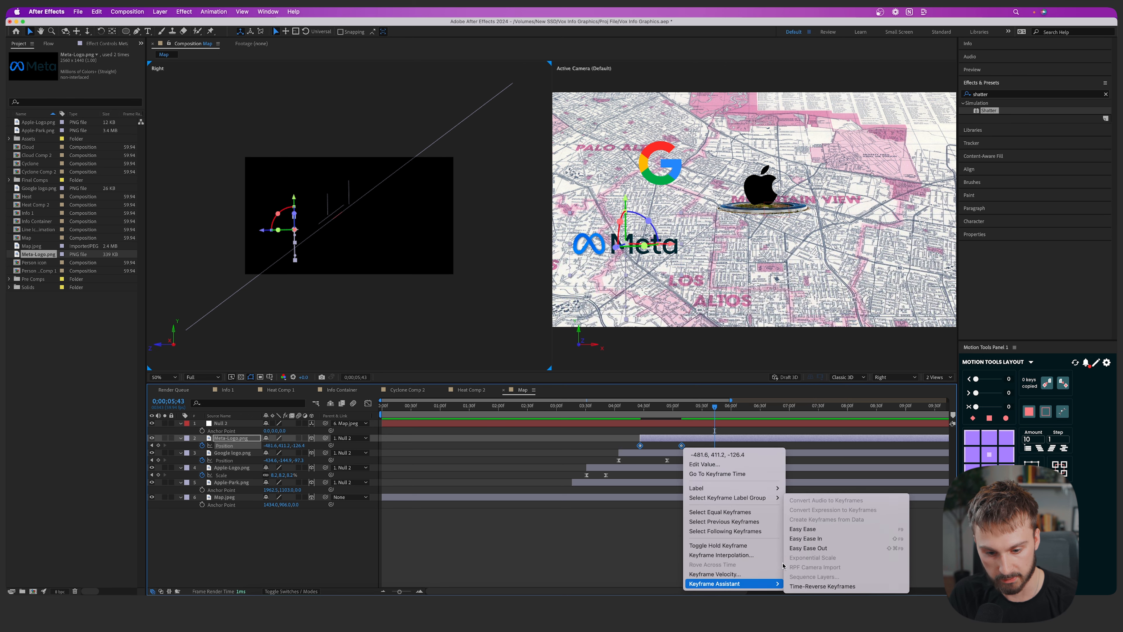
{"action": "left_click", "coordinate": [802, 529]}
{"action": "left_click", "coordinate": [368, 403]}
{"action": "left_click_drag", "start_coordinate": [674, 563], "coordinate": [638, 566]}
{"action": "left_click", "coordinate": [368, 403]}
Switch the viewer to a single active-camera view and scrub through the logo animation
{"action": "left_click", "coordinate": [938, 377]}
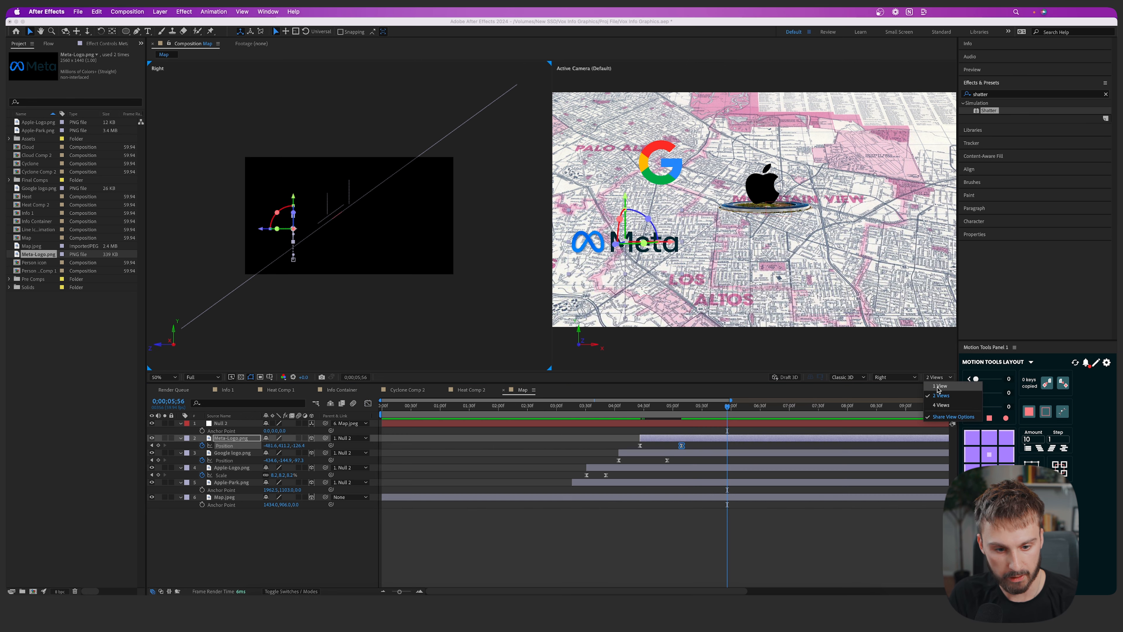
{"action": "left_click", "coordinate": [938, 386]}
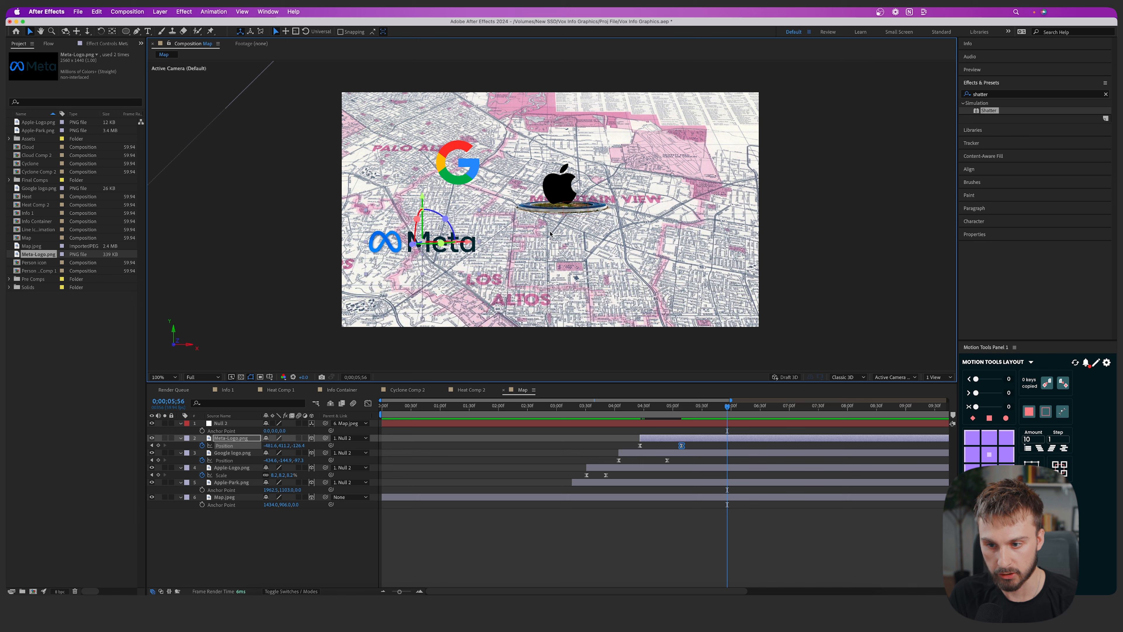
{"action": "left_click_drag", "start_coordinate": [613, 409], "coordinate": [654, 411]}
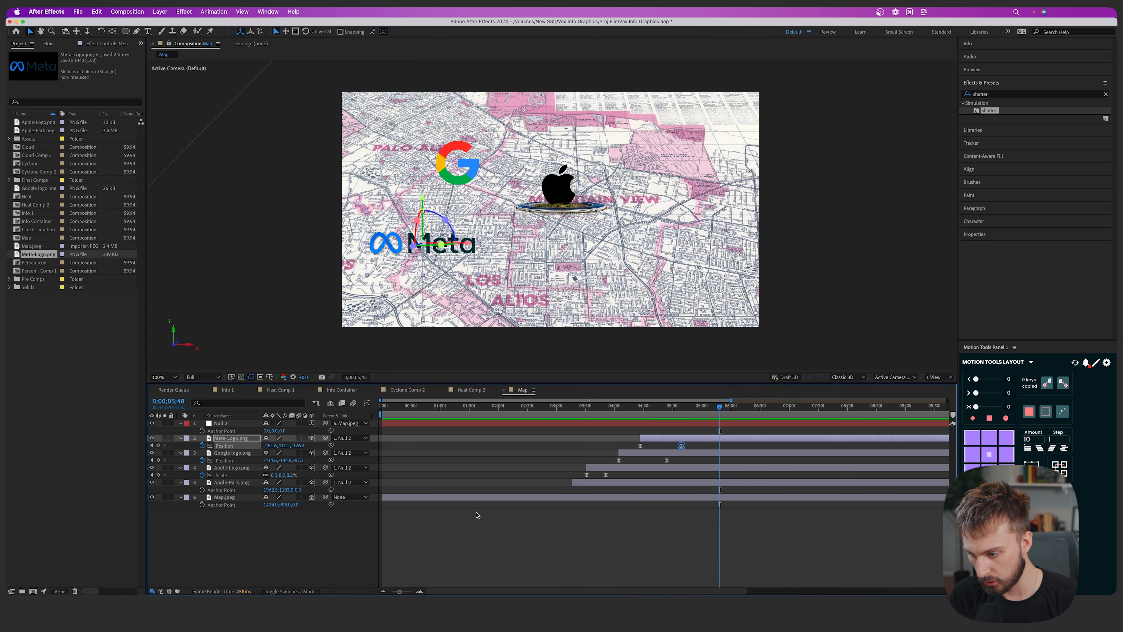
Tilt Map.jpeg further back by setting its X Rotation keyframe at 5;55 to about -64°
{"action": "left_click", "coordinate": [484, 511]}
{"action": "left_click", "coordinate": [496, 499]}
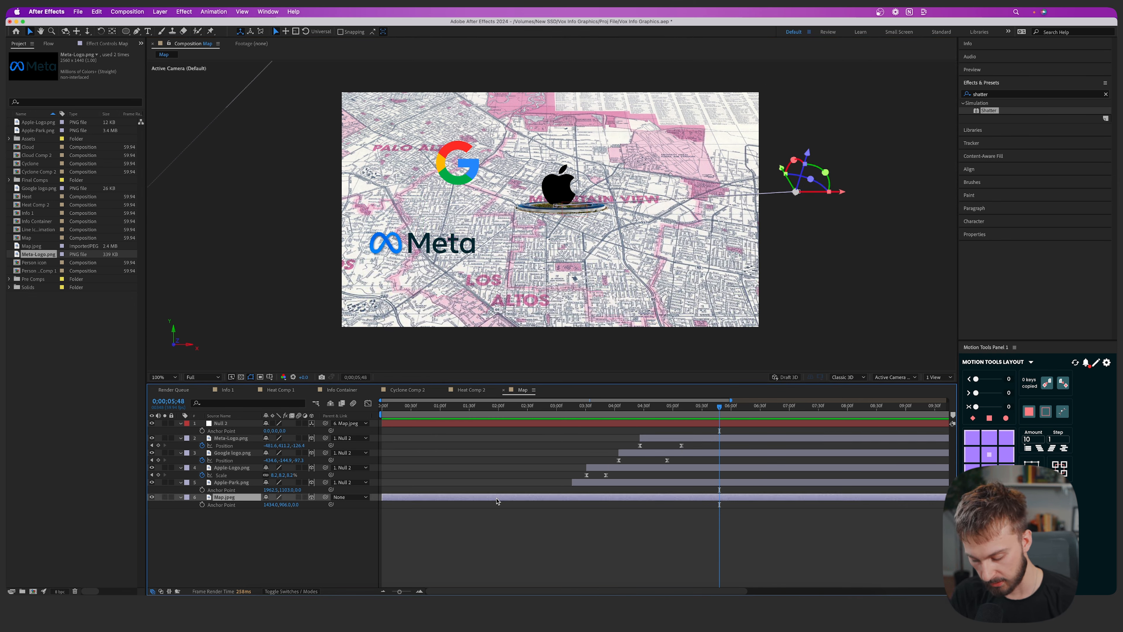
{"action": "key", "text": "r"}
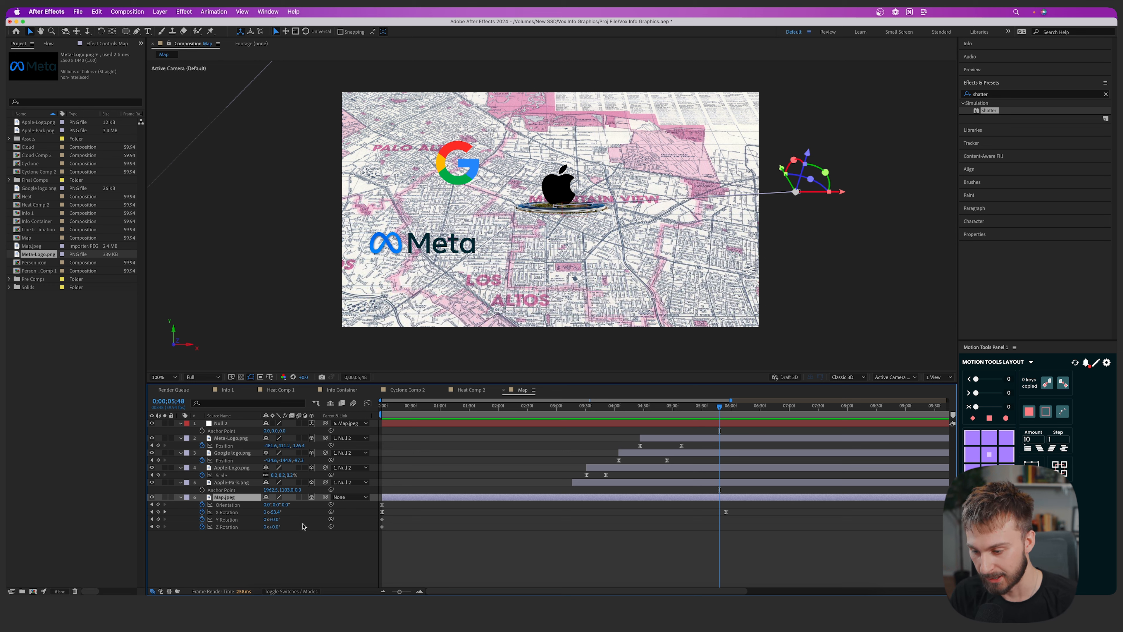
{"action": "left_click", "coordinate": [164, 514]}
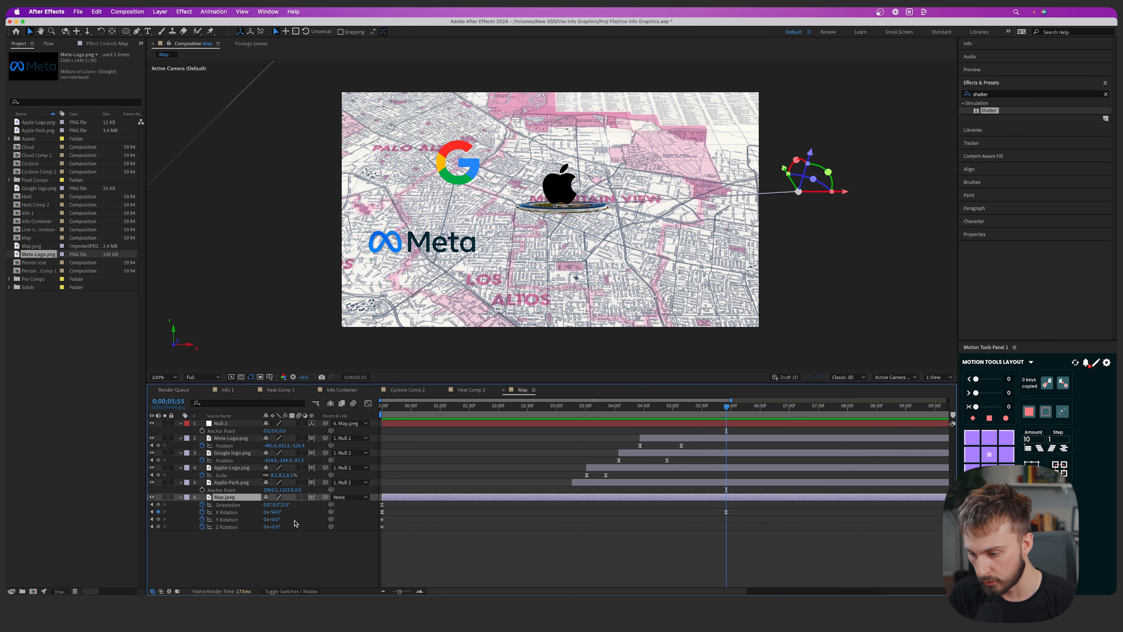
{"action": "left_click_drag", "start_coordinate": [276, 513], "coordinate": [273, 513]}
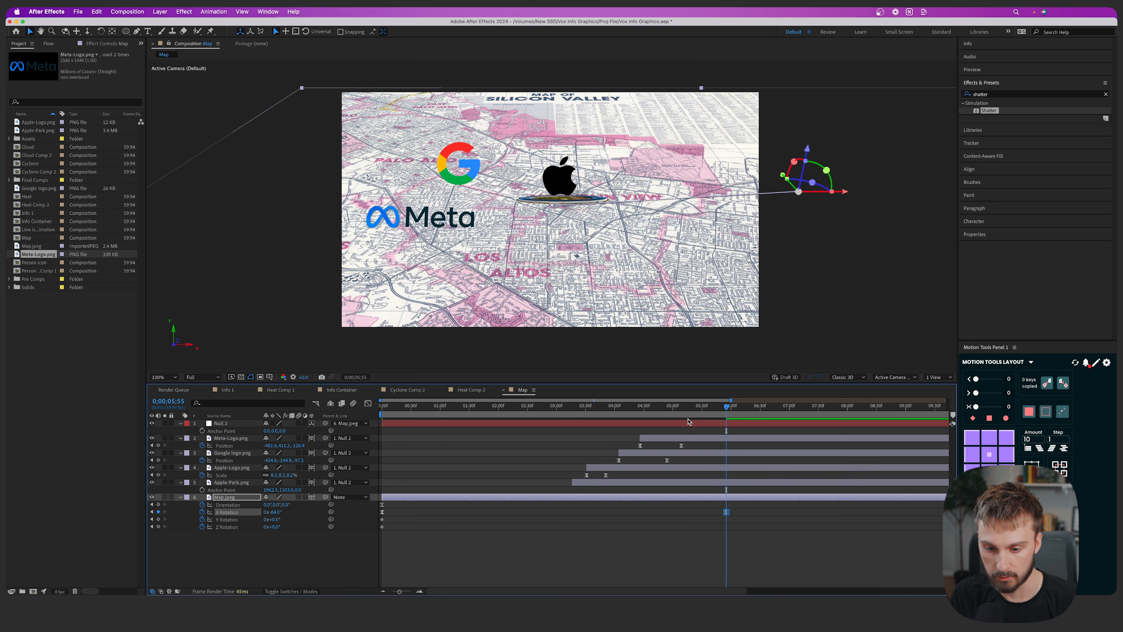
Shift Map.jpeg's Position keyframe at 5;55 slightly right and up to frame the three logos
{"action": "key", "text": "p"}
{"action": "left_click", "coordinate": [165, 505]}
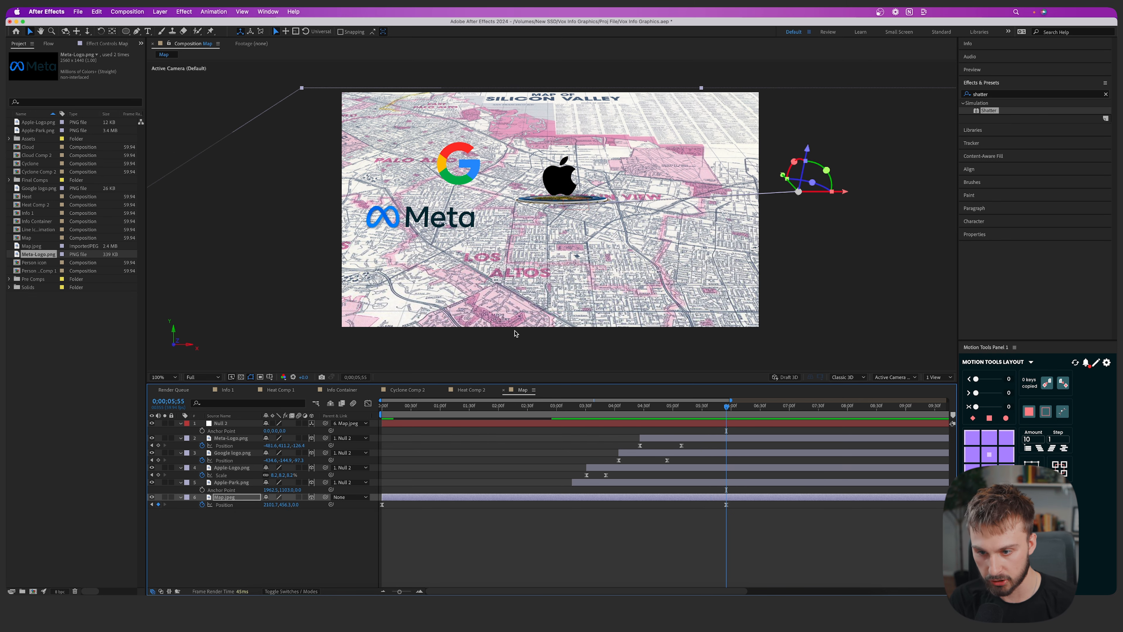
{"action": "left_click_drag", "start_coordinate": [491, 238], "coordinate": [533, 229]}
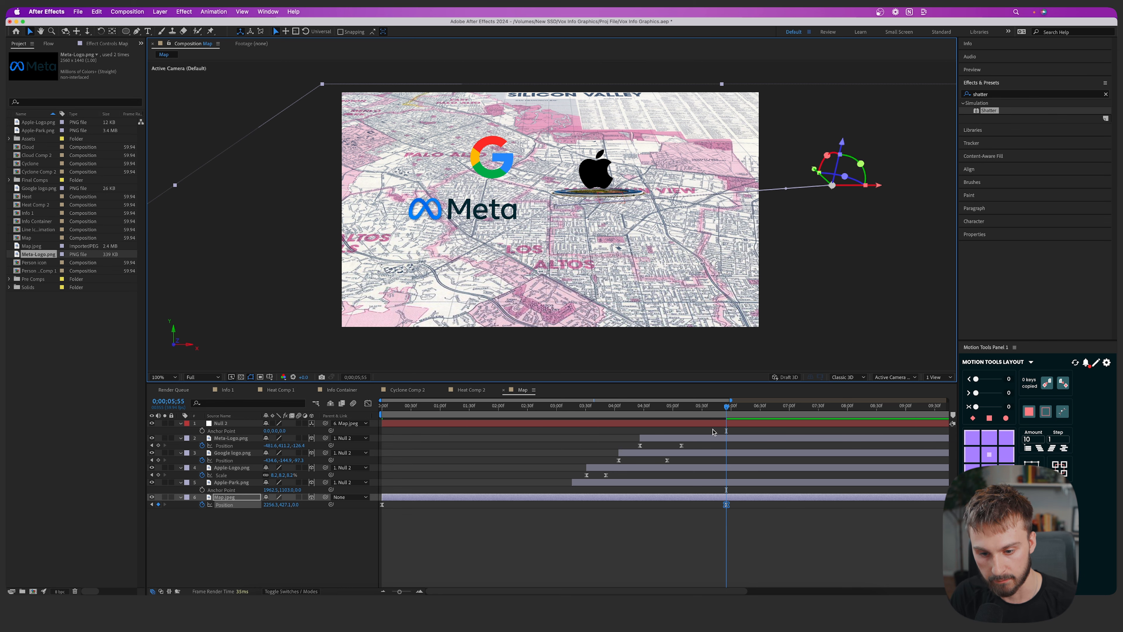
Delay Map.jpeg's ending Position, Scale and X Rotation keyframes to about 6;51 and check the slower zoom
{"action": "left_click", "coordinate": [583, 404]}
{"action": "left_click_drag", "start_coordinate": [697, 509], "coordinate": [781, 519]}
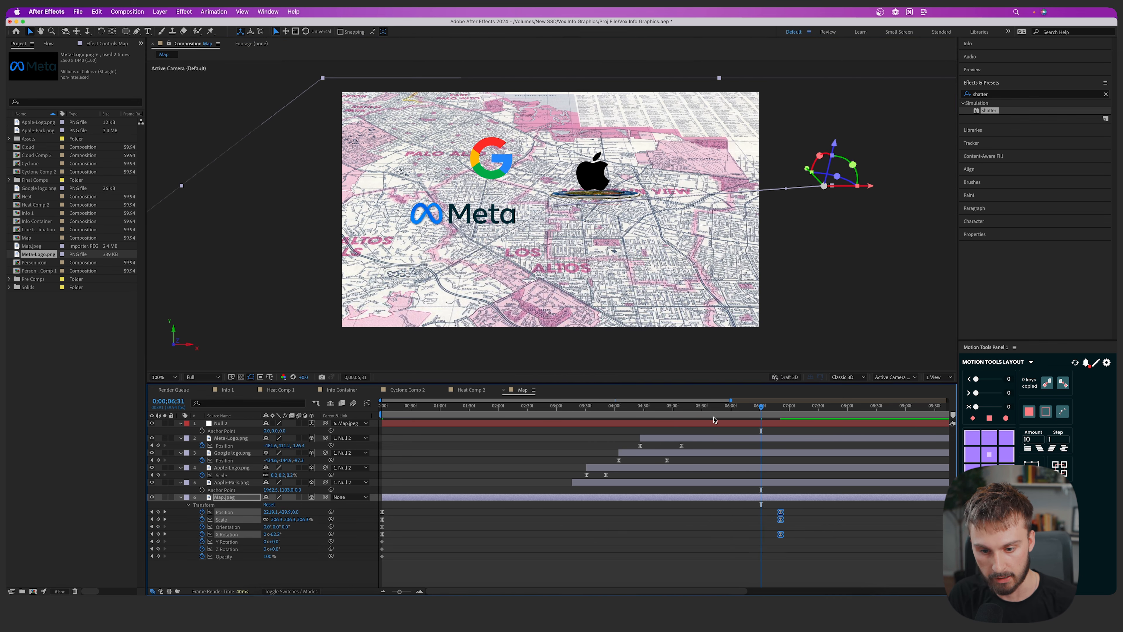
{"action": "left_click", "coordinate": [698, 406]}
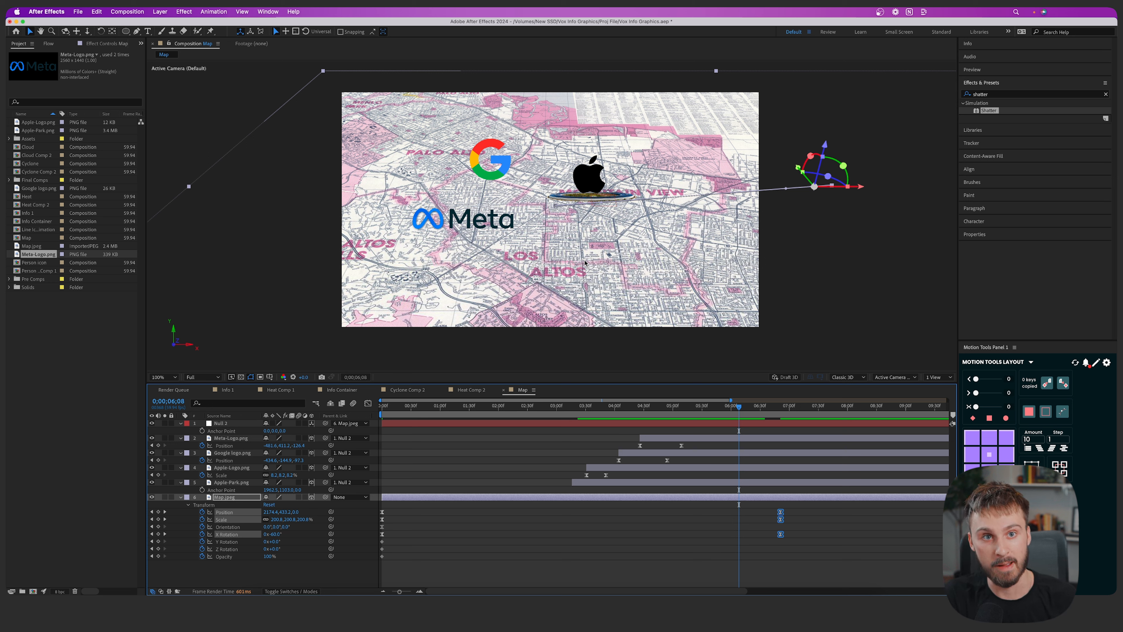
Collapse the properties of all layers in the Map timeline
{"action": "left_click", "coordinate": [180, 498]}
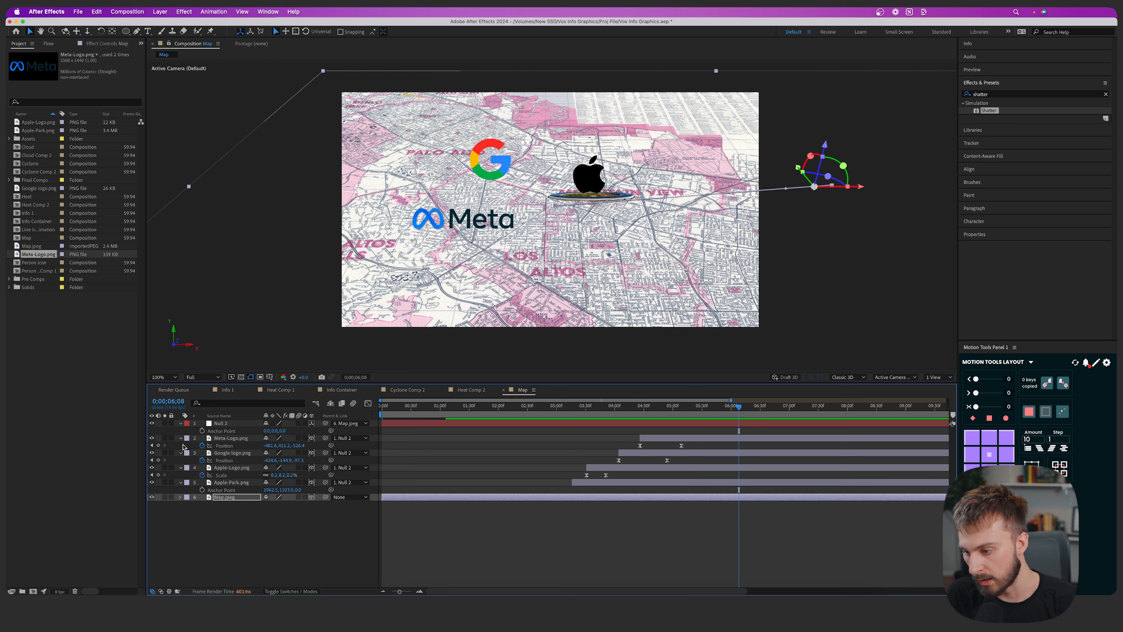
{"action": "key", "text": "super+a"}
{"action": "key", "text": "u"}
{"action": "left_click", "coordinate": [274, 492]}
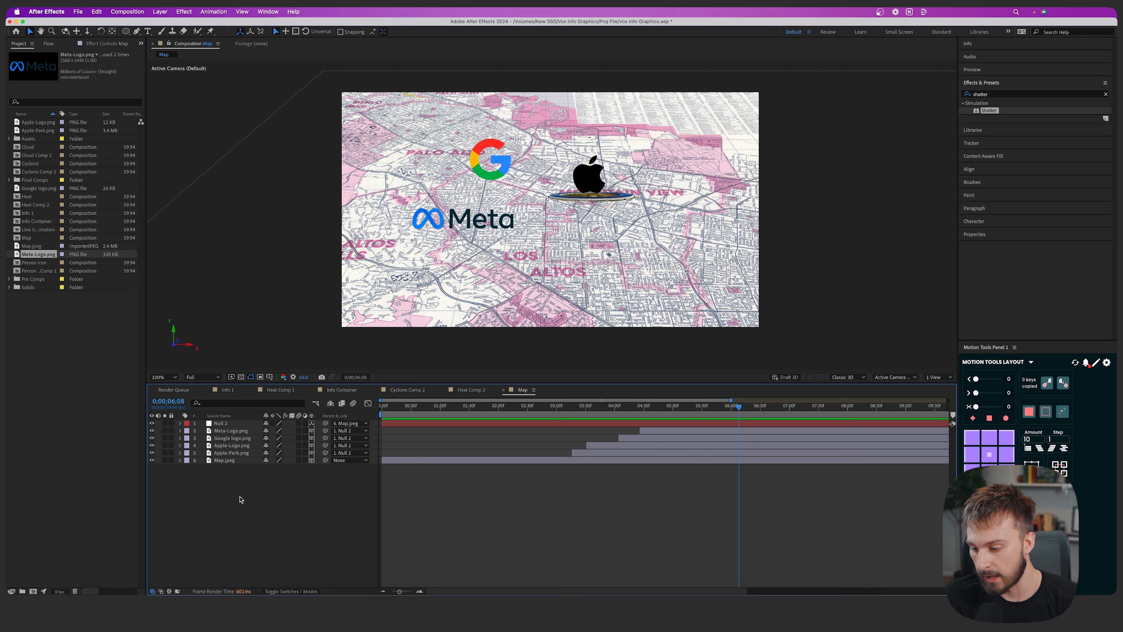
Add a two-node camera with Enable Depth of Field on, and scrub through the comp to check the blur
{"action": "right_click", "coordinate": [249, 476]}
{"action": "mouse_move", "coordinate": [275, 483]}
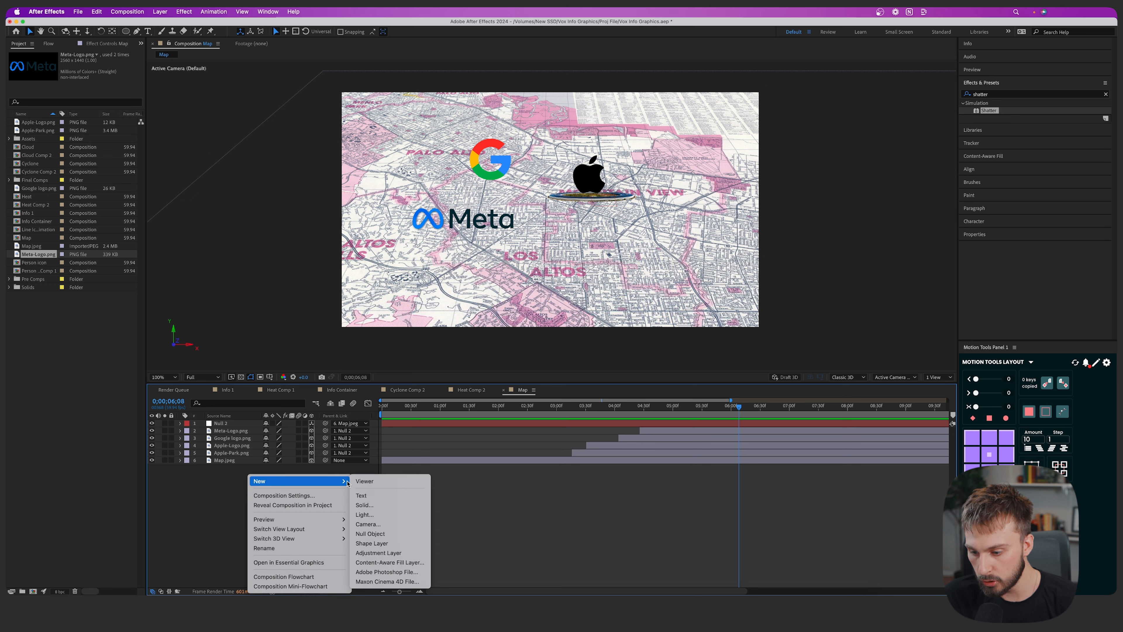
{"action": "left_click", "coordinate": [368, 524]}
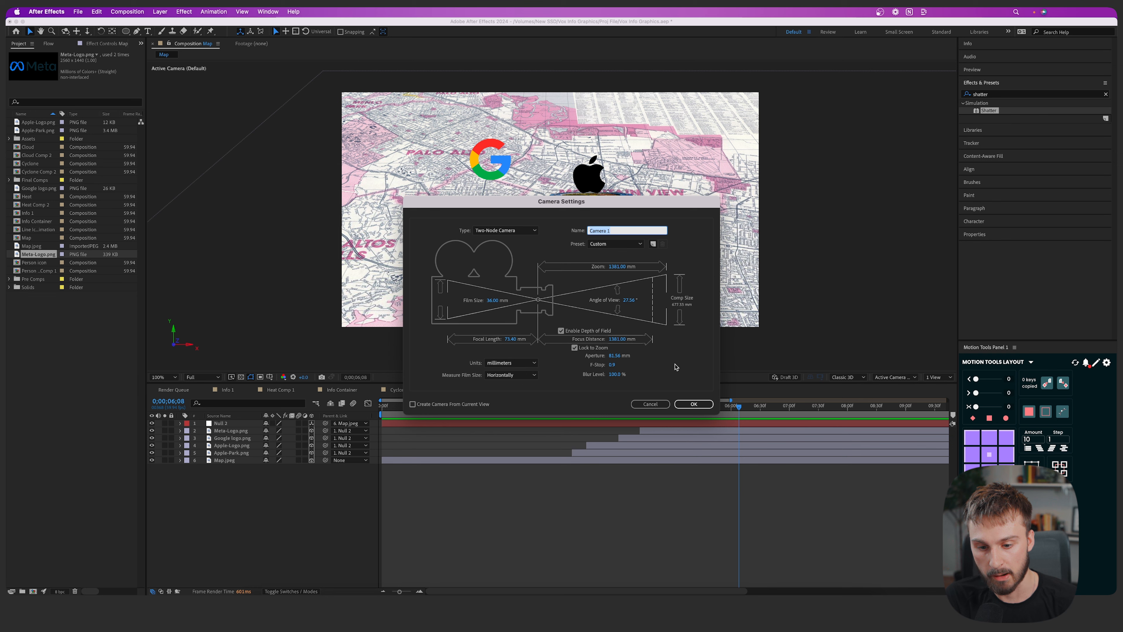
{"action": "left_click", "coordinate": [692, 403]}
{"action": "left_click_drag", "start_coordinate": [657, 406], "coordinate": [808, 405]}
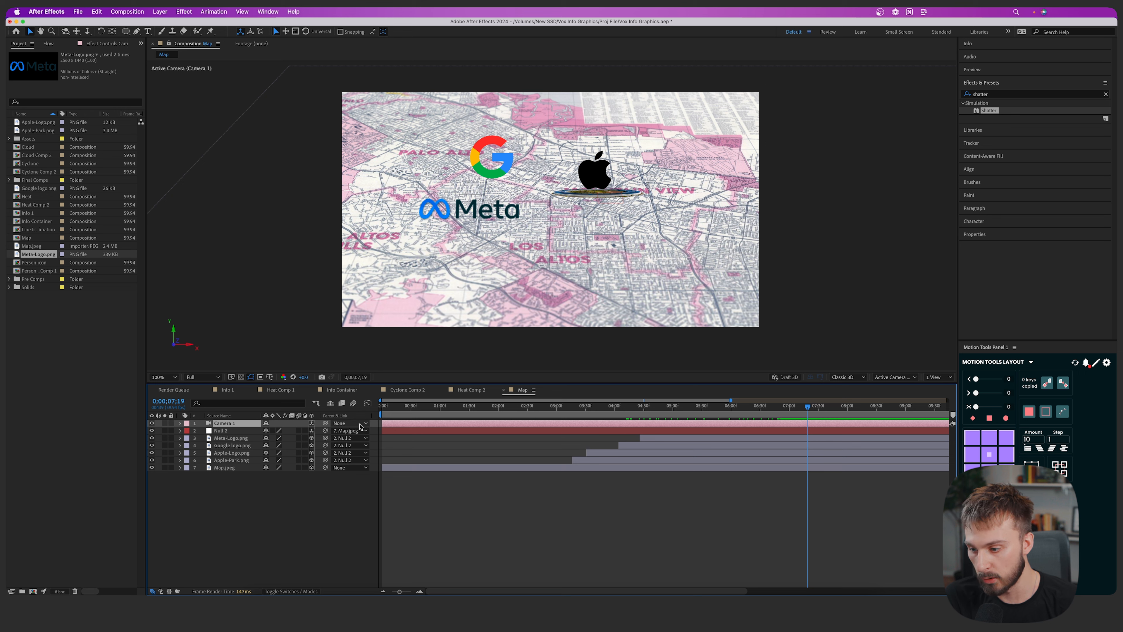
Expand the camera's options and, in a two-view layout, adjust the Focus Distance to bring the focal plane to the logos
{"action": "left_click", "coordinate": [180, 424]}
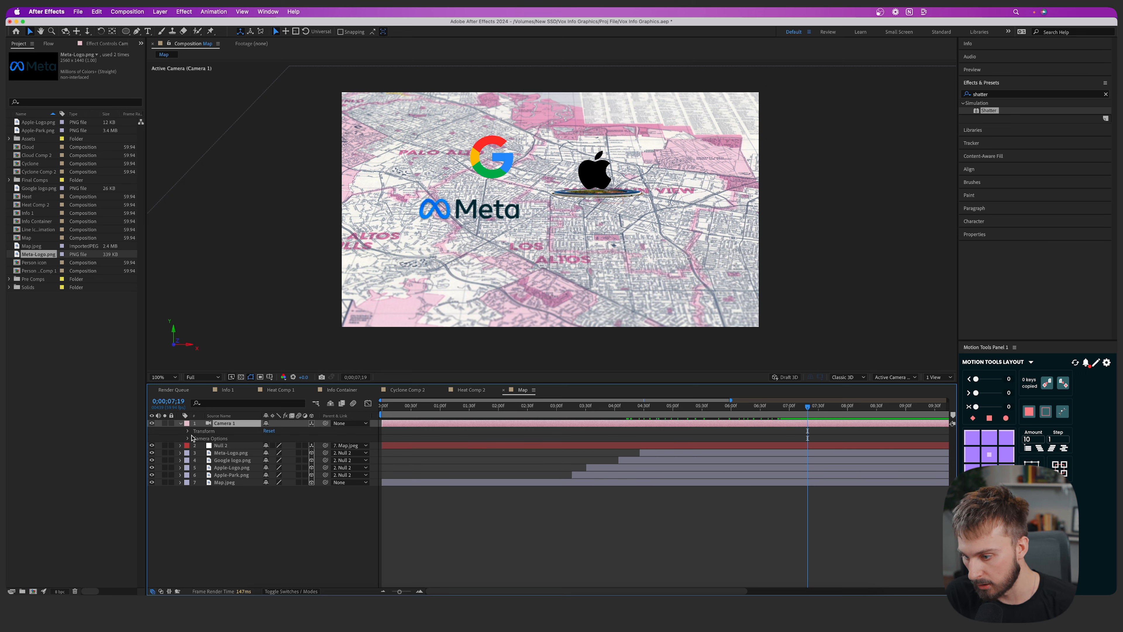
{"action": "left_click", "coordinate": [189, 438]}
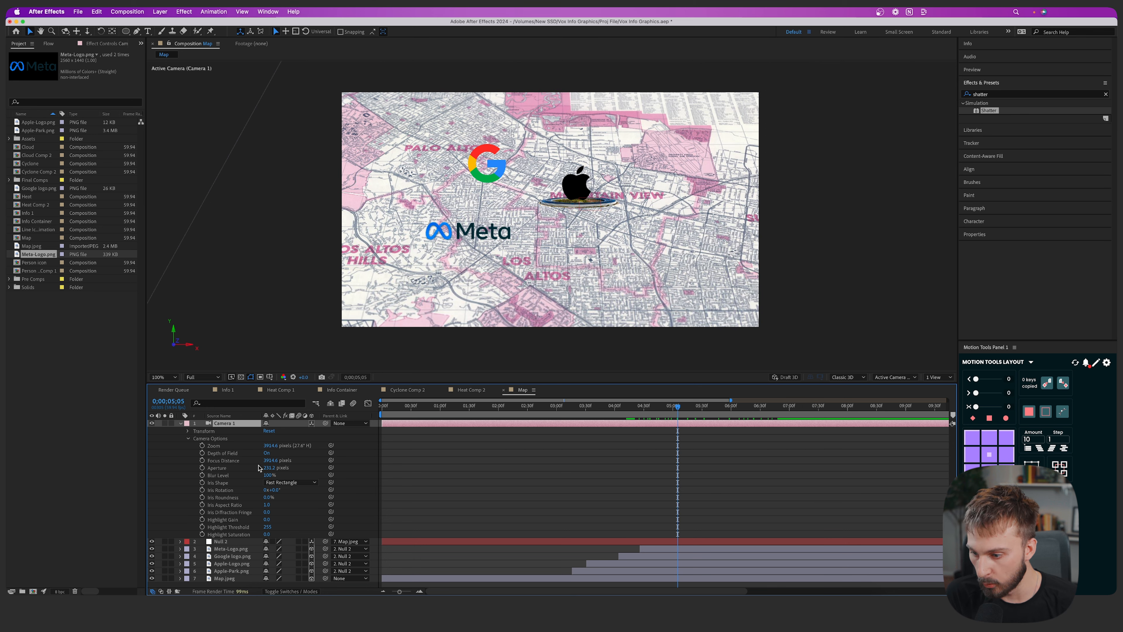
{"action": "mouse_move", "coordinate": [271, 461]}
{"action": "left_mouse_down"}
{"action": "mouse_move", "coordinate": [363, 457]}
{"action": "mouse_move", "coordinate": [278, 460]}
{"action": "left_mouse_up"}
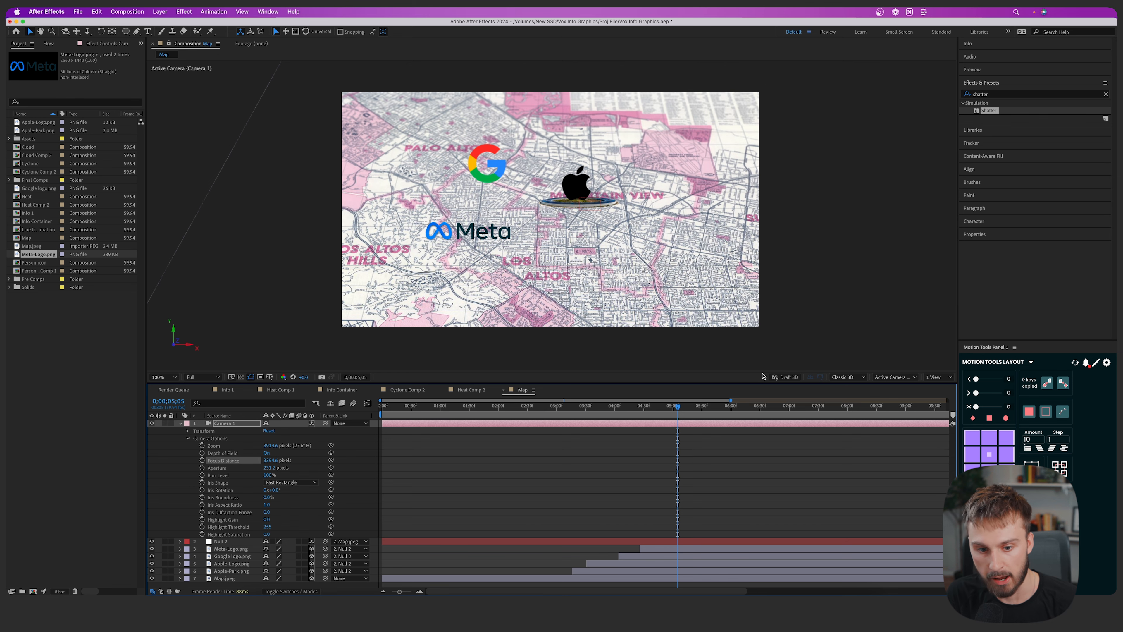
{"action": "left_click", "coordinate": [933, 376]}
{"action": "left_click", "coordinate": [938, 396]}
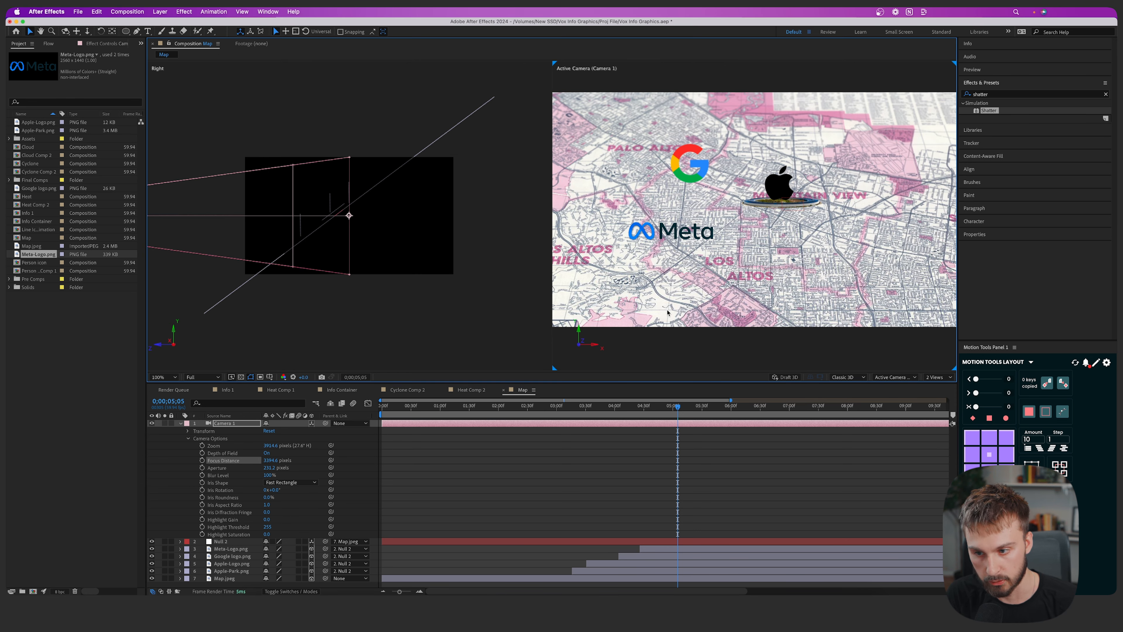
{"action": "left_click_drag", "start_coordinate": [269, 462], "coordinate": [399, 448]}
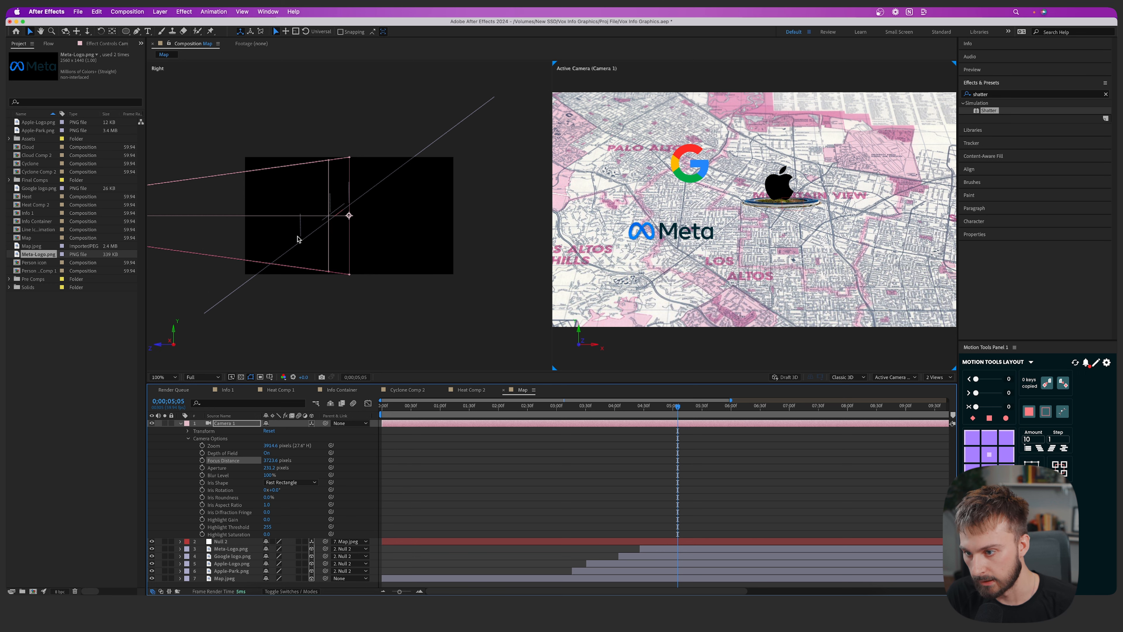
Fine-tune the camera's Focus Distance to about 3724 pixels and raise its Aperture for a much stronger depth blur
{"action": "scroll", "coordinate": [297, 239], "scroll_direction": "up", "scroll_amount": 3}
{"action": "left_click_drag", "start_coordinate": [266, 458], "coordinate": [229, 428]}
{"action": "mouse_move", "coordinate": [267, 467]}
{"action": "left_mouse_down"}
{"action": "mouse_move", "coordinate": [418, 470]}
{"action": "mouse_move", "coordinate": [280, 460]}
{"action": "left_mouse_up"}
{"action": "key", "text": "Home"}
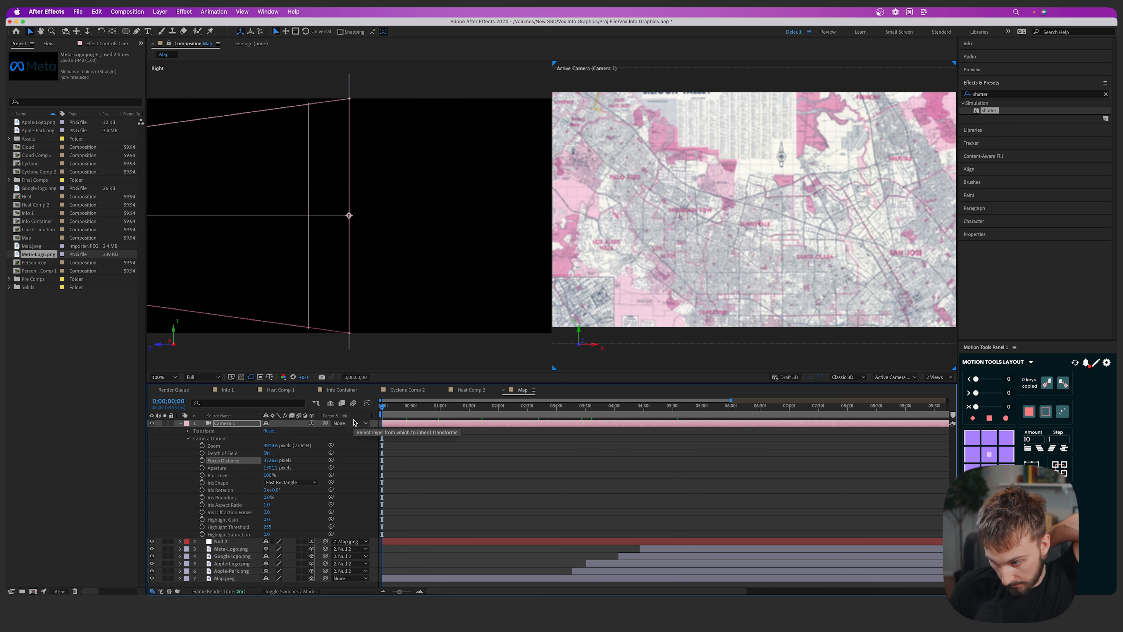
Keyframe the camera's Focus Distance from about 3914 pixels at 0;00 to about 3724 pixels at roughly 6;03
{"action": "left_click_drag", "start_coordinate": [497, 414], "coordinate": [827, 418]}
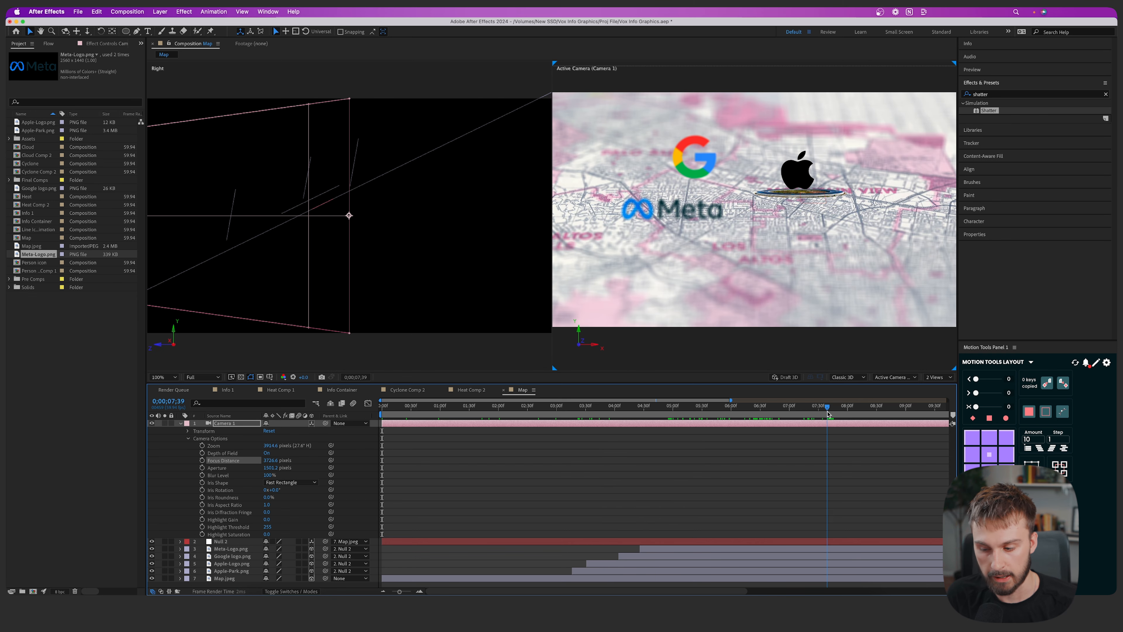
{"action": "left_click", "coordinate": [202, 461]}
{"action": "left_click_drag", "start_coordinate": [826, 414], "coordinate": [381, 414]}
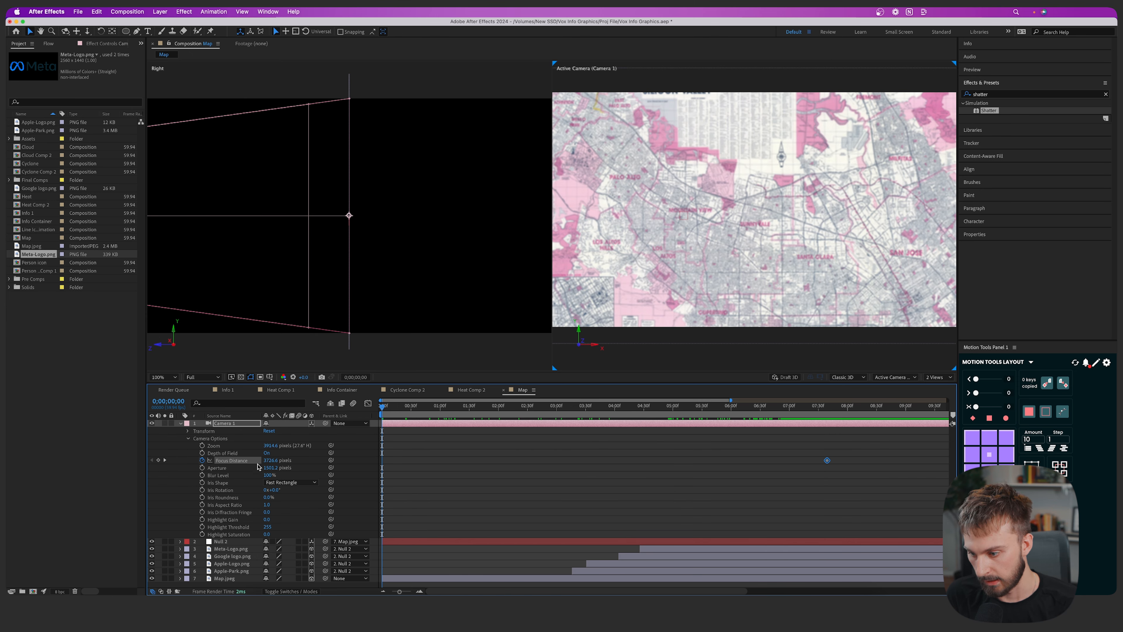
{"action": "left_click_drag", "start_coordinate": [271, 460], "coordinate": [348, 456]}
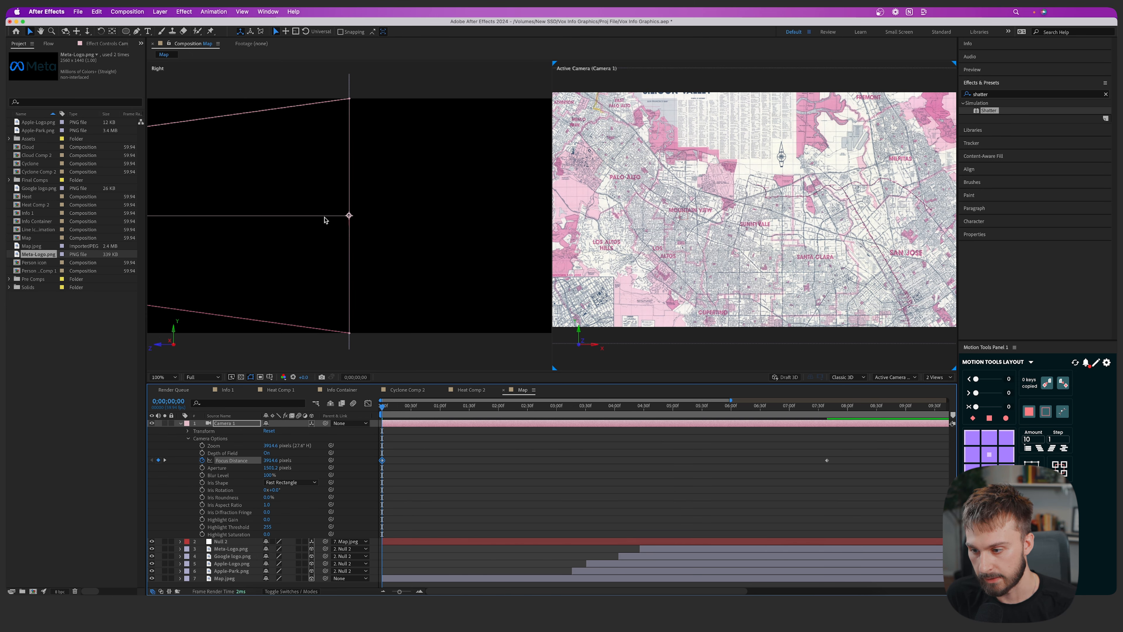
{"action": "left_click_drag", "start_coordinate": [270, 461], "coordinate": [271, 460]}
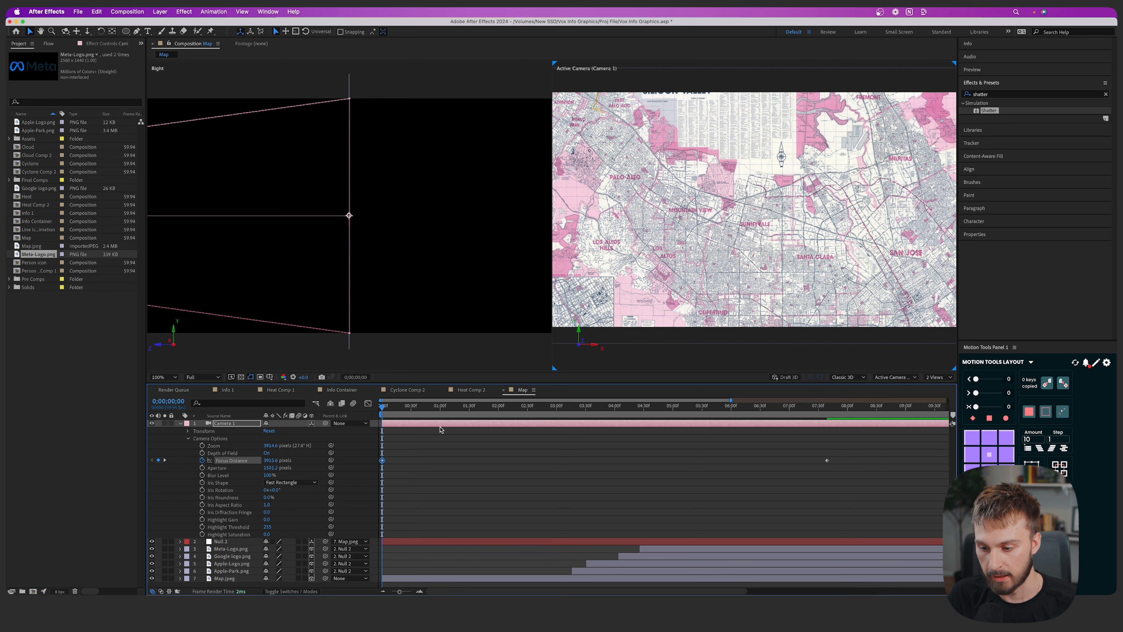
{"action": "left_click", "coordinate": [734, 404]}
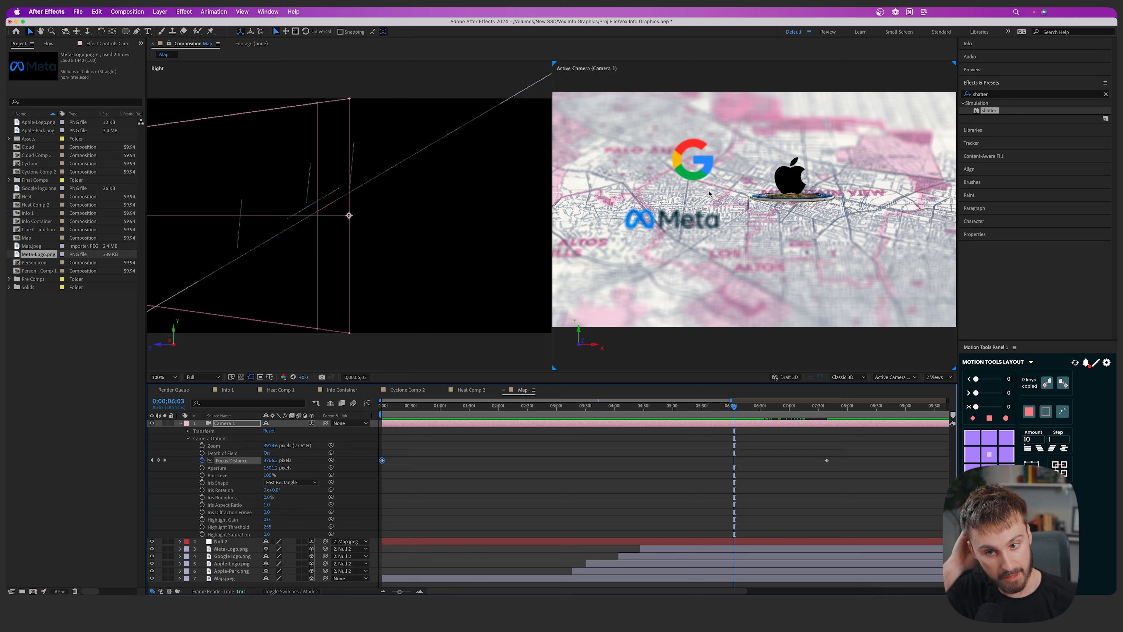
{"action": "left_click_drag", "start_coordinate": [827, 461], "coordinate": [732, 461]}
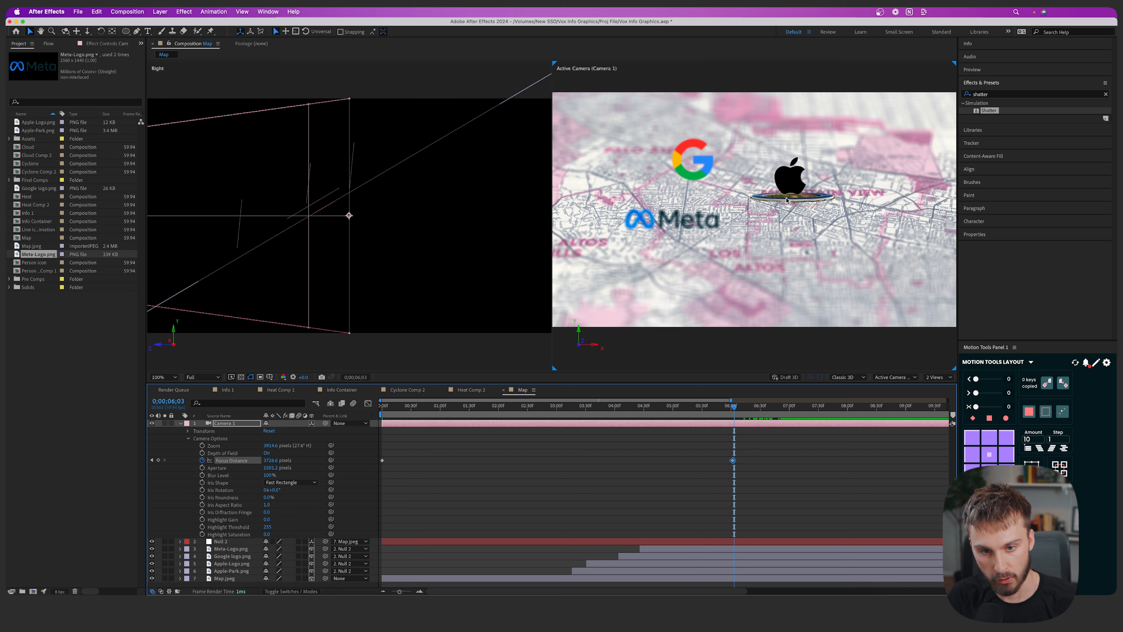
Add a Focus Distance keyframe at 7;06 that pulls focus onto the Meta logo, and preview the focus shift
{"action": "left_click_drag", "start_coordinate": [734, 415], "coordinate": [795, 414]}
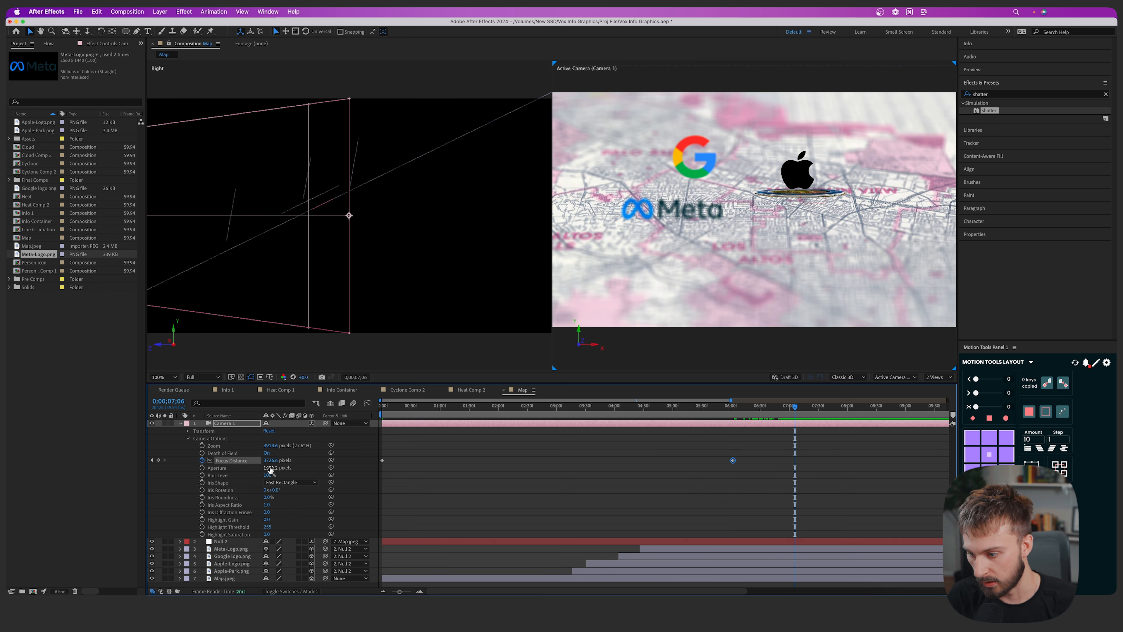
{"action": "left_click_drag", "start_coordinate": [272, 461], "coordinate": [260, 462]}
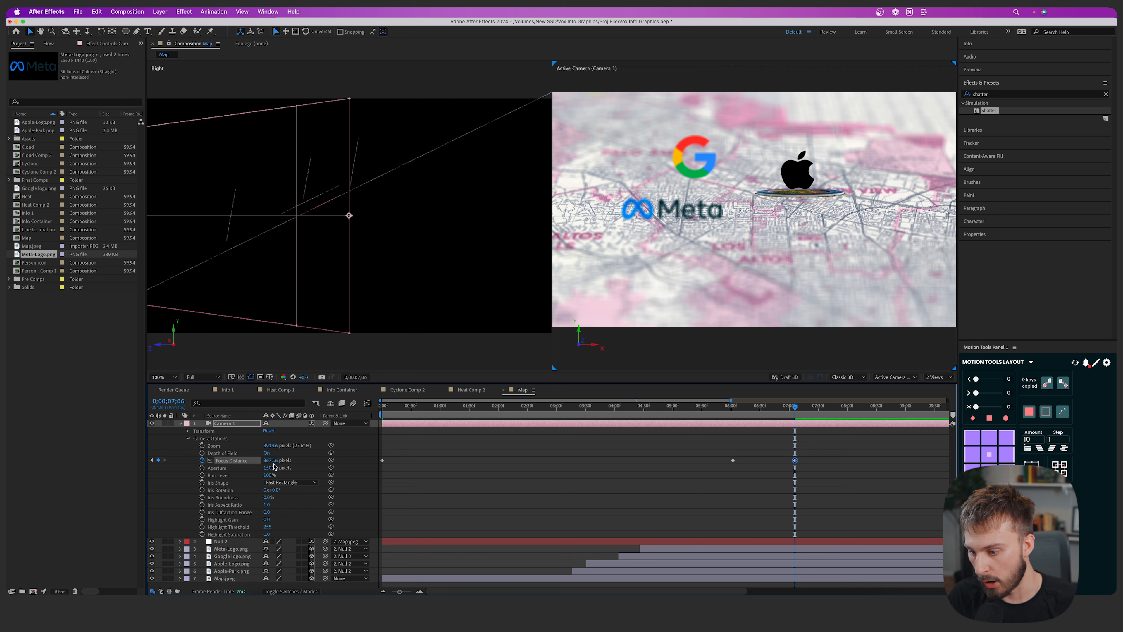
{"action": "left_click_drag", "start_coordinate": [270, 460], "coordinate": [206, 280]}
{"action": "left_click_drag", "start_coordinate": [794, 407], "coordinate": [720, 406]}
{"action": "key", "text": "space"}
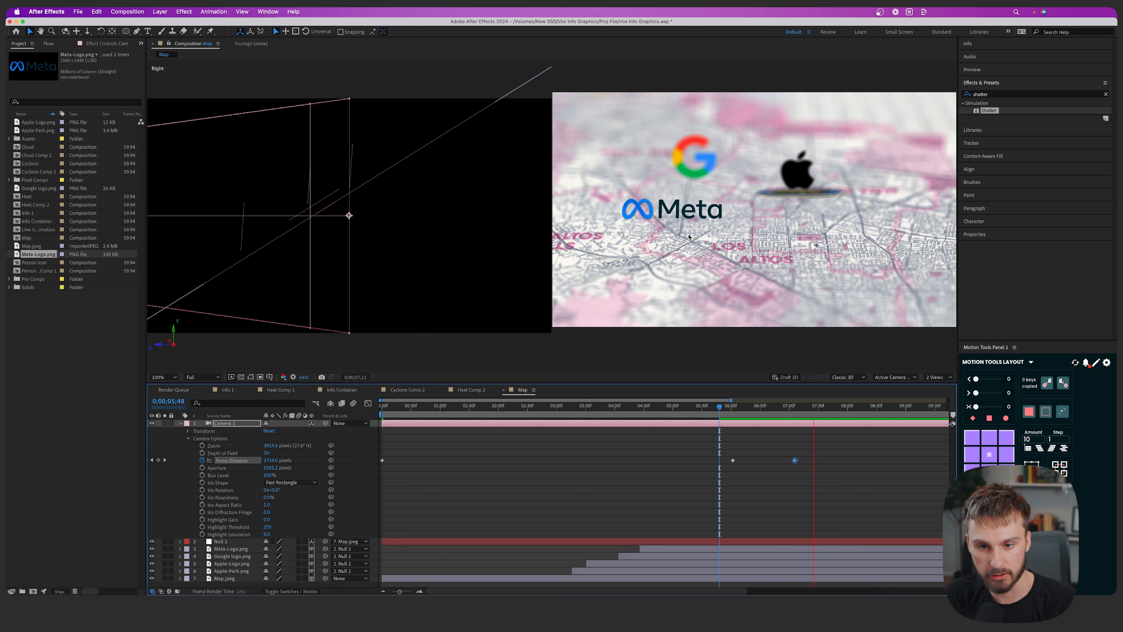
Play back the focus shift and collapse the properties of all layers in the Map timeline
{"action": "key", "text": "space"}
{"action": "left_click_drag", "start_coordinate": [733, 409], "coordinate": [673, 409]}
{"action": "key", "text": "space"}
{"action": "left_click", "coordinate": [600, 408]}
{"action": "key", "text": "super+a"}
{"action": "key", "text": "a"}
{"action": "key", "text": "a"}
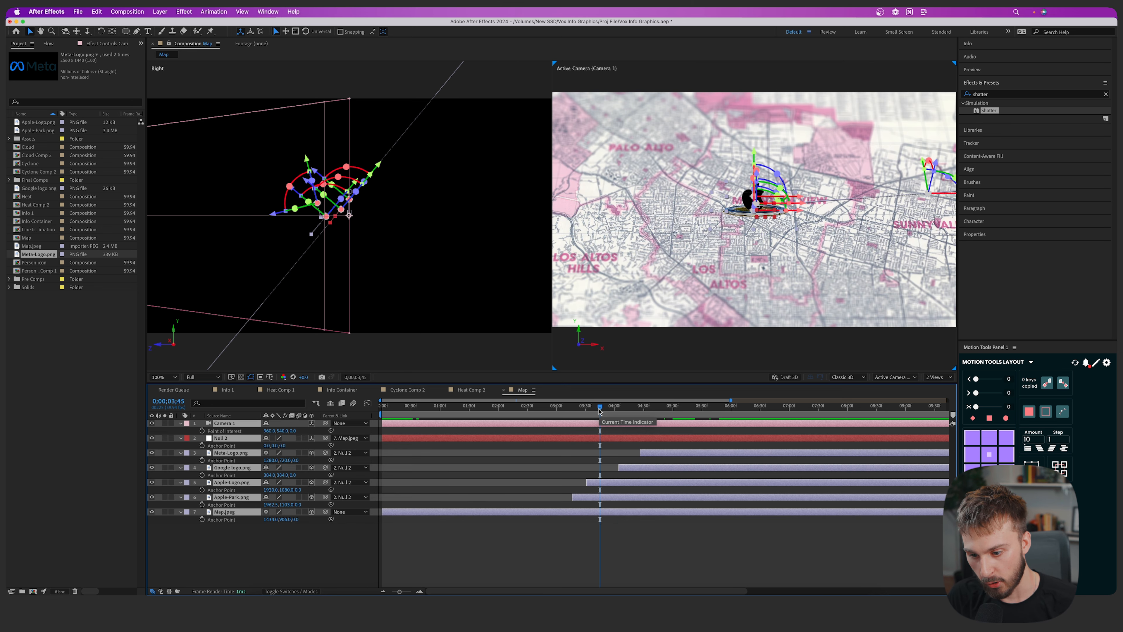
{"action": "key", "text": "u"}
{"action": "left_click", "coordinate": [228, 390]}
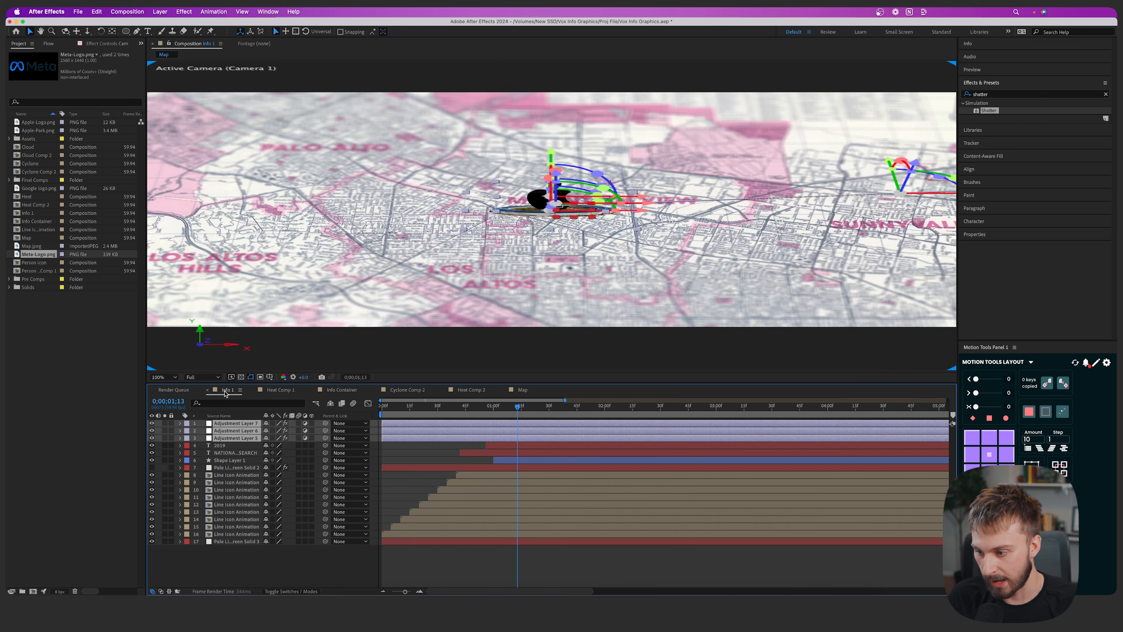
{"action": "left_click", "coordinate": [420, 438]}
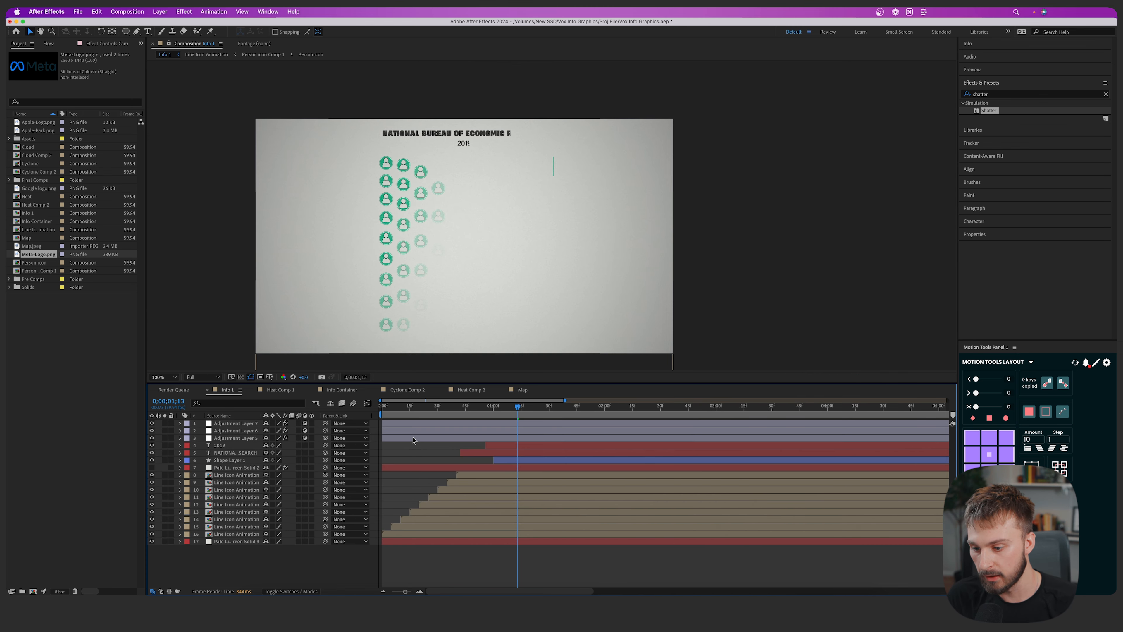
{"action": "left_click", "coordinate": [414, 423], "text": "shift"}
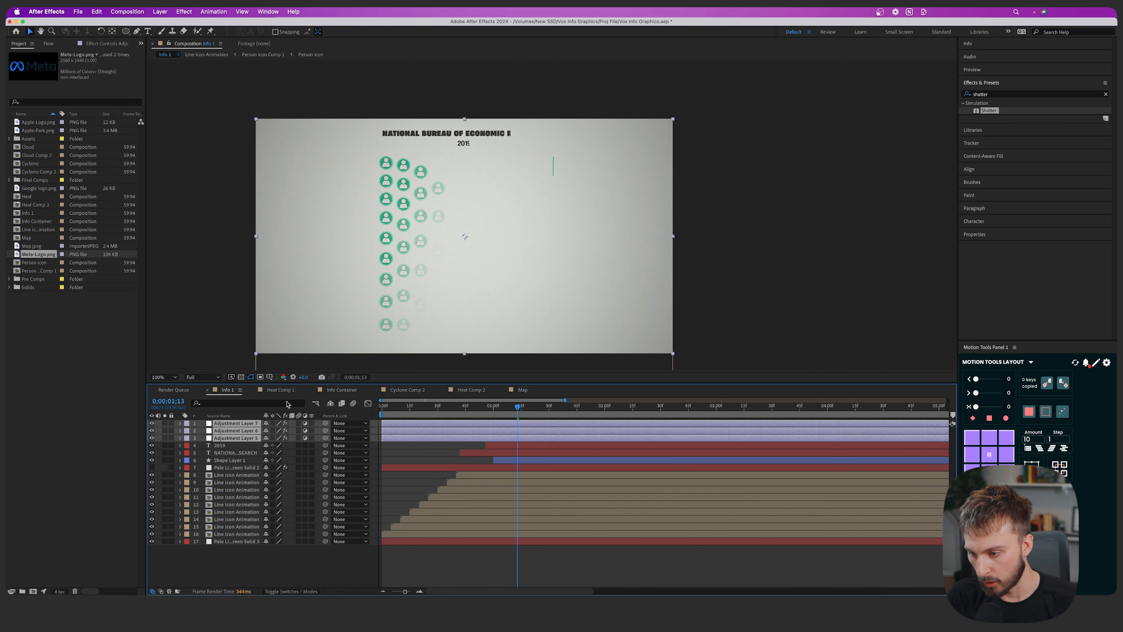
Copy the three adjustment layers from the Info Container composition and paste them above the camera in the Map composition
{"action": "left_click", "coordinate": [342, 389]}
{"action": "left_click", "coordinate": [404, 438]}
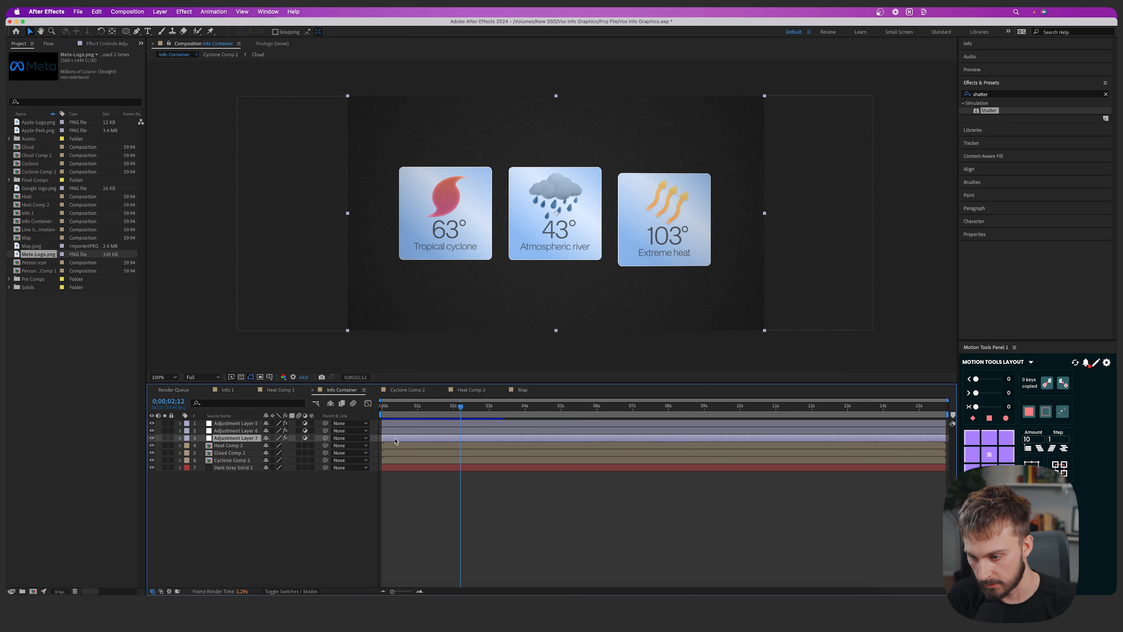
{"action": "left_click", "coordinate": [405, 424], "text": "shift"}
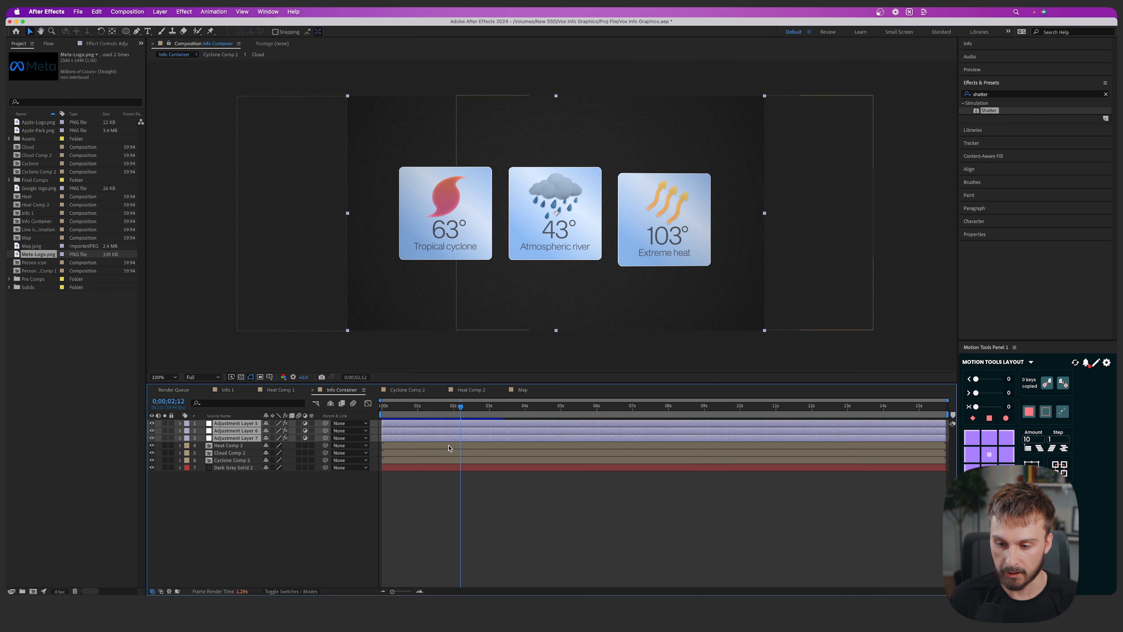
{"action": "left_click", "coordinate": [522, 389]}
{"action": "key", "text": "super+v"}
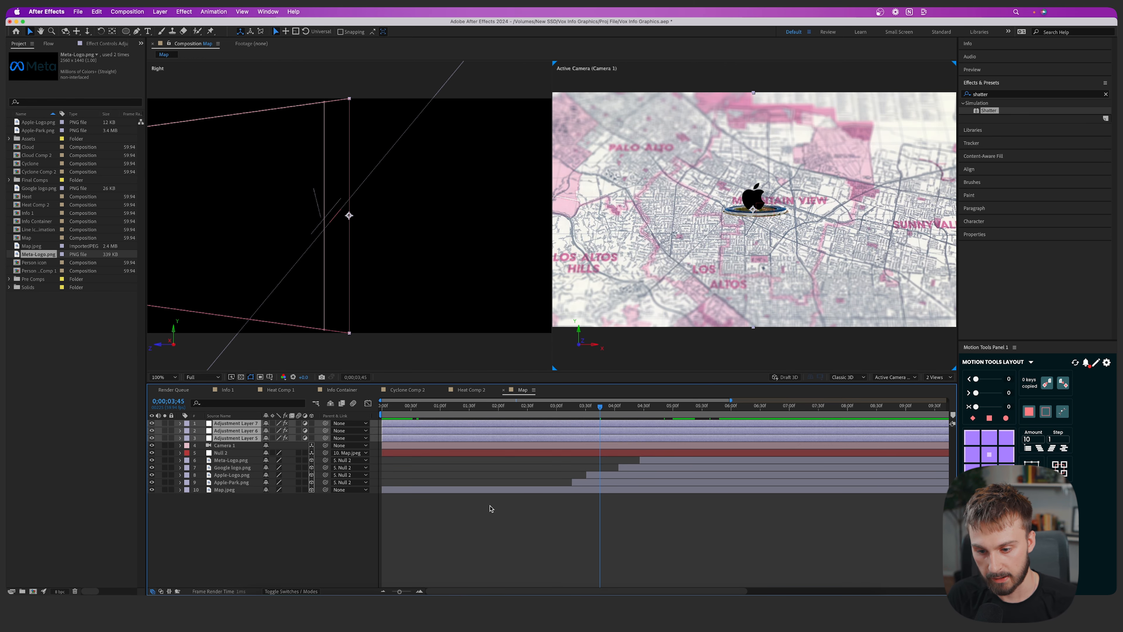
Check the pasted look around 4;24, and open the Add Grain Size value on Adjustment Layer 6 for editing
{"action": "left_click_drag", "start_coordinate": [600, 405], "coordinate": [638, 406]}
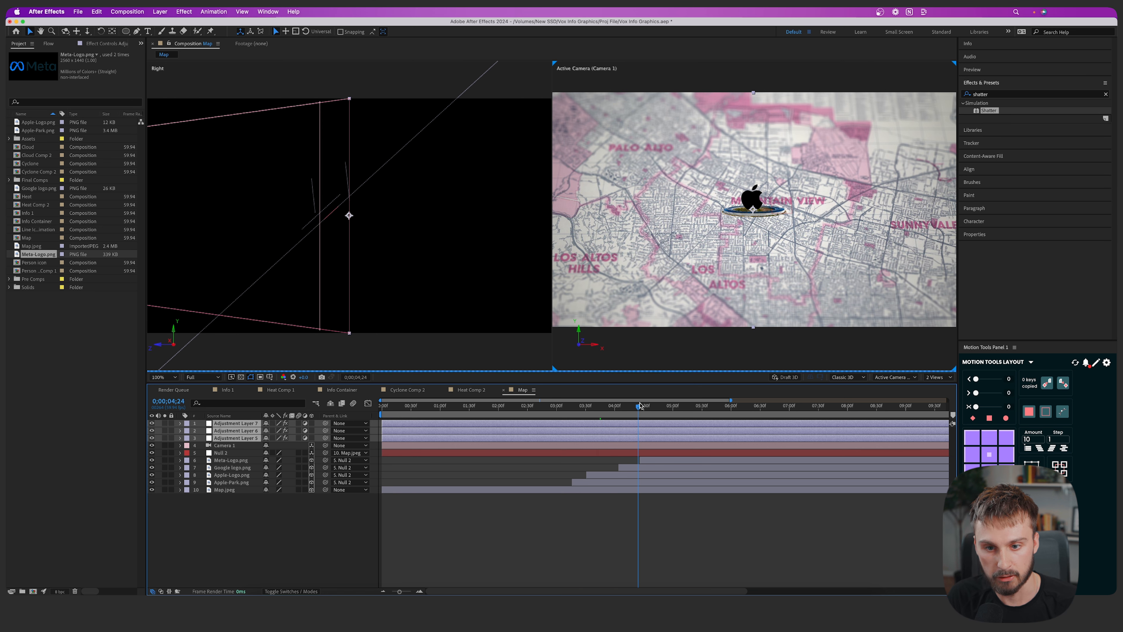
{"action": "left_click", "coordinate": [464, 500]}
{"action": "left_click", "coordinate": [426, 430]}
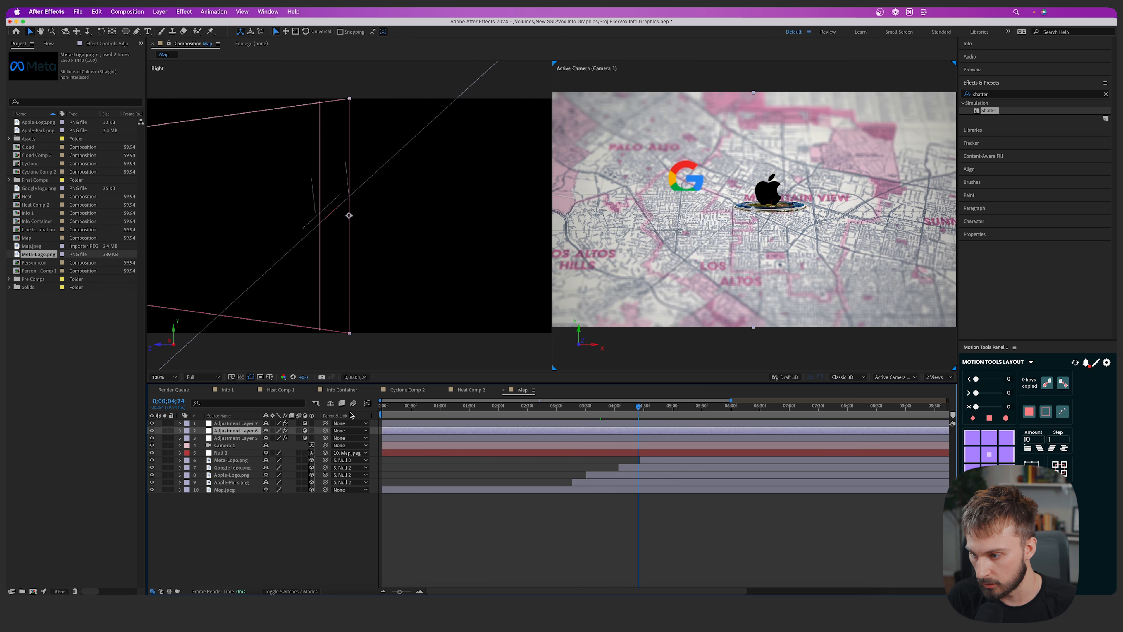
{"action": "left_click", "coordinate": [107, 43]}
{"action": "left_click", "coordinate": [92, 106]}
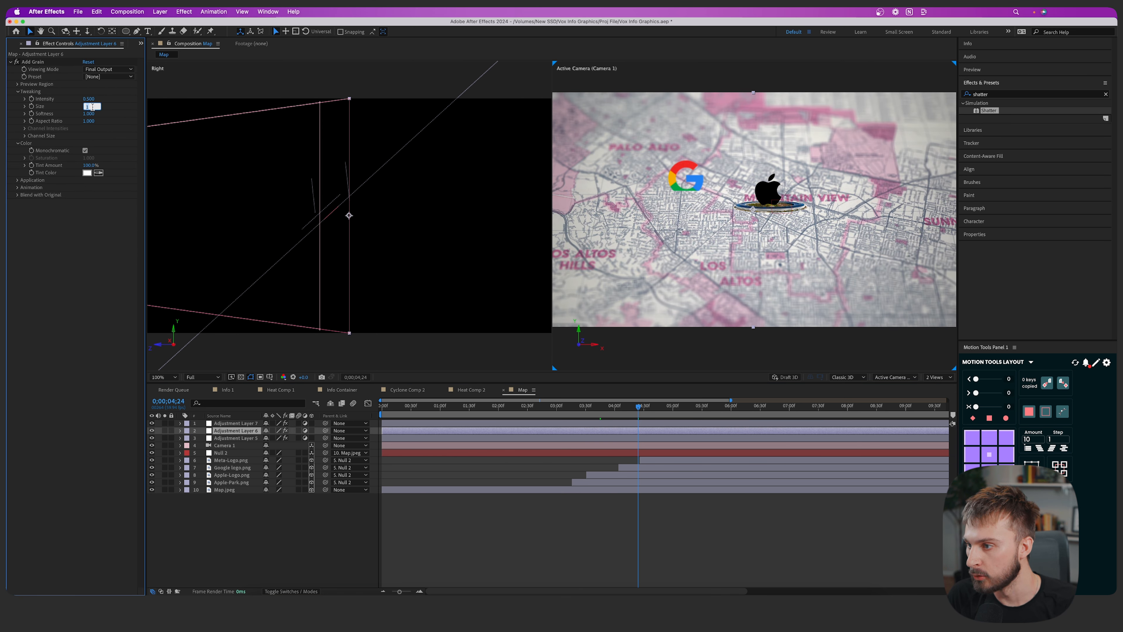
{"action": "left_click", "coordinate": [105, 108]}
{"action": "left_click", "coordinate": [88, 107]}
{"action": "key", "text": "Return"}
Return the composition viewer to 1 View and scrub through the Map animation to check the graded logo scene
{"action": "left_click_drag", "start_coordinate": [638, 407], "coordinate": [651, 408]}
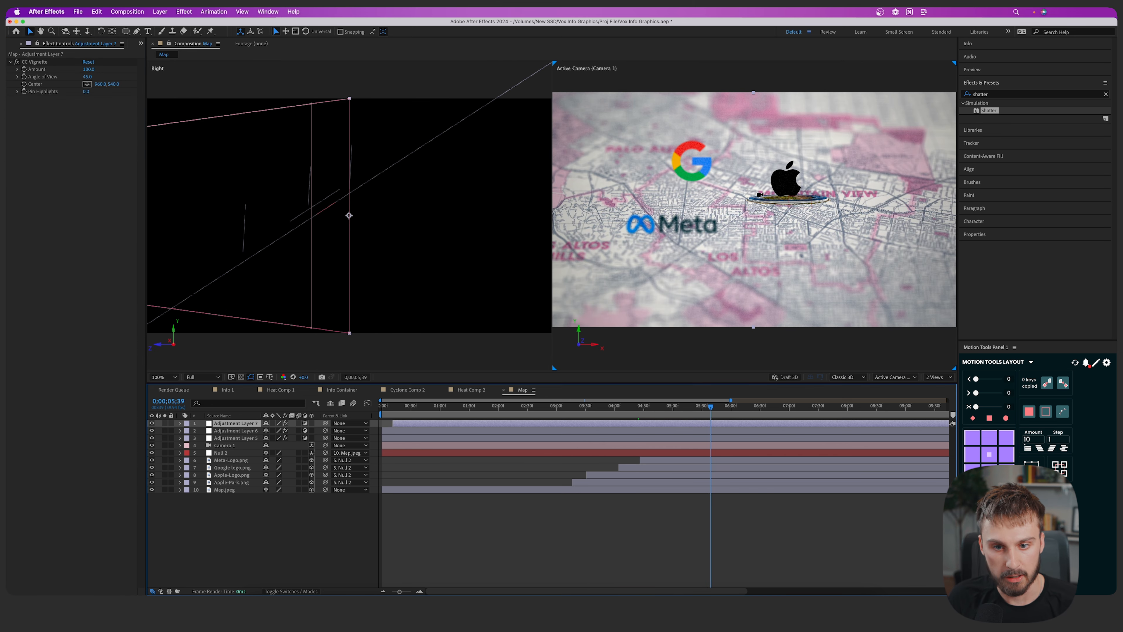
{"action": "key", "text": "comma"}
{"action": "left_click", "coordinate": [930, 377]}
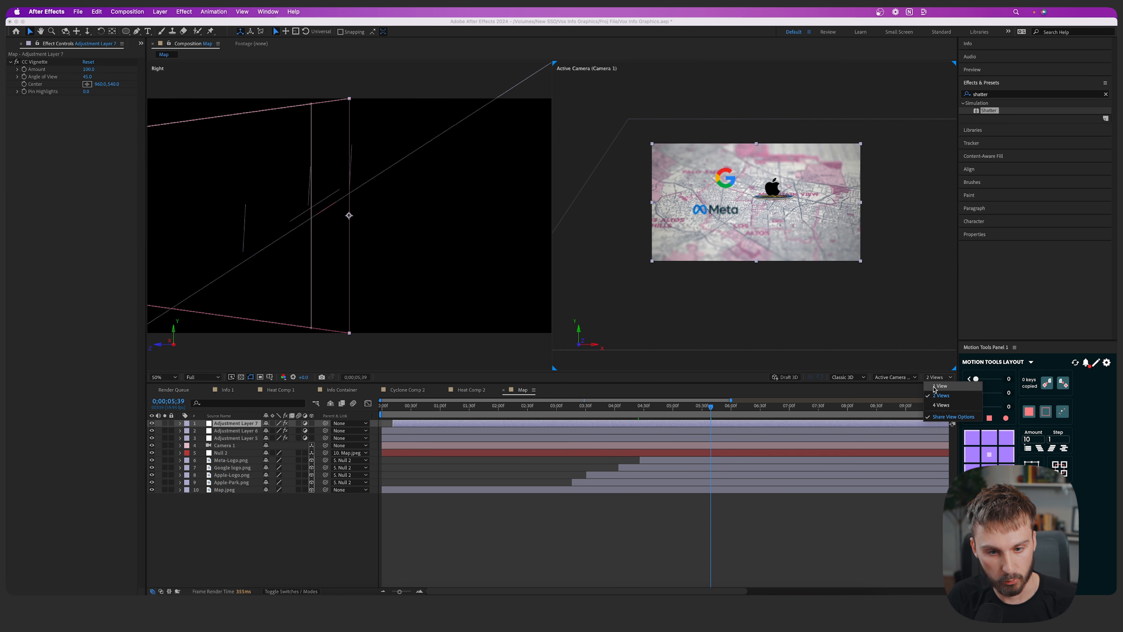
{"action": "left_click", "coordinate": [940, 386]}
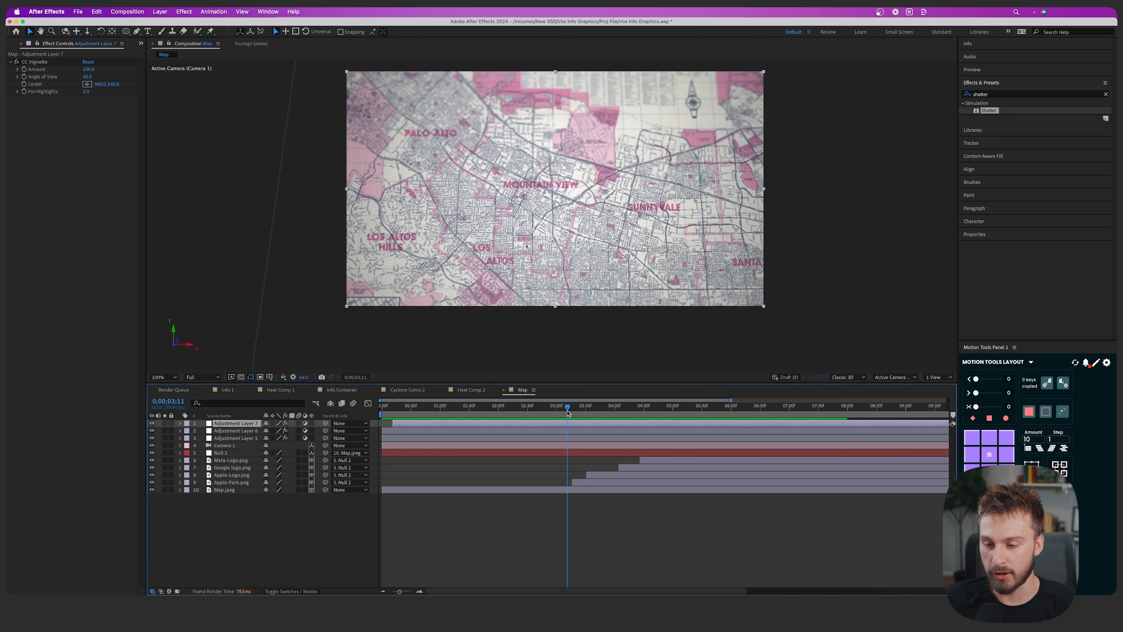
{"action": "left_click_drag", "start_coordinate": [568, 413], "coordinate": [682, 407]}
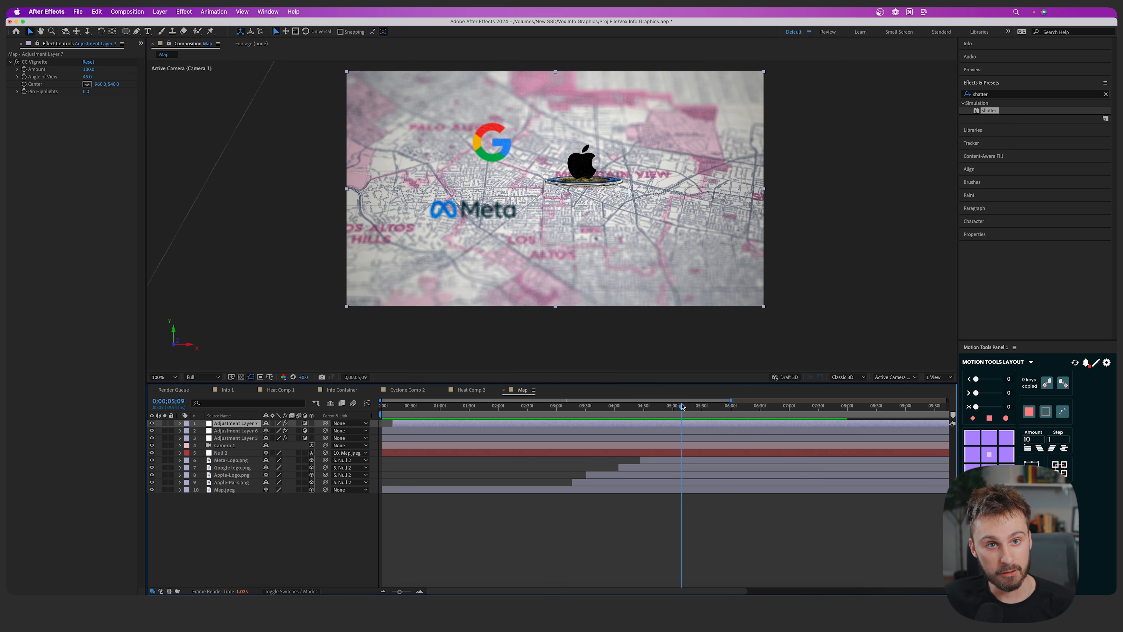